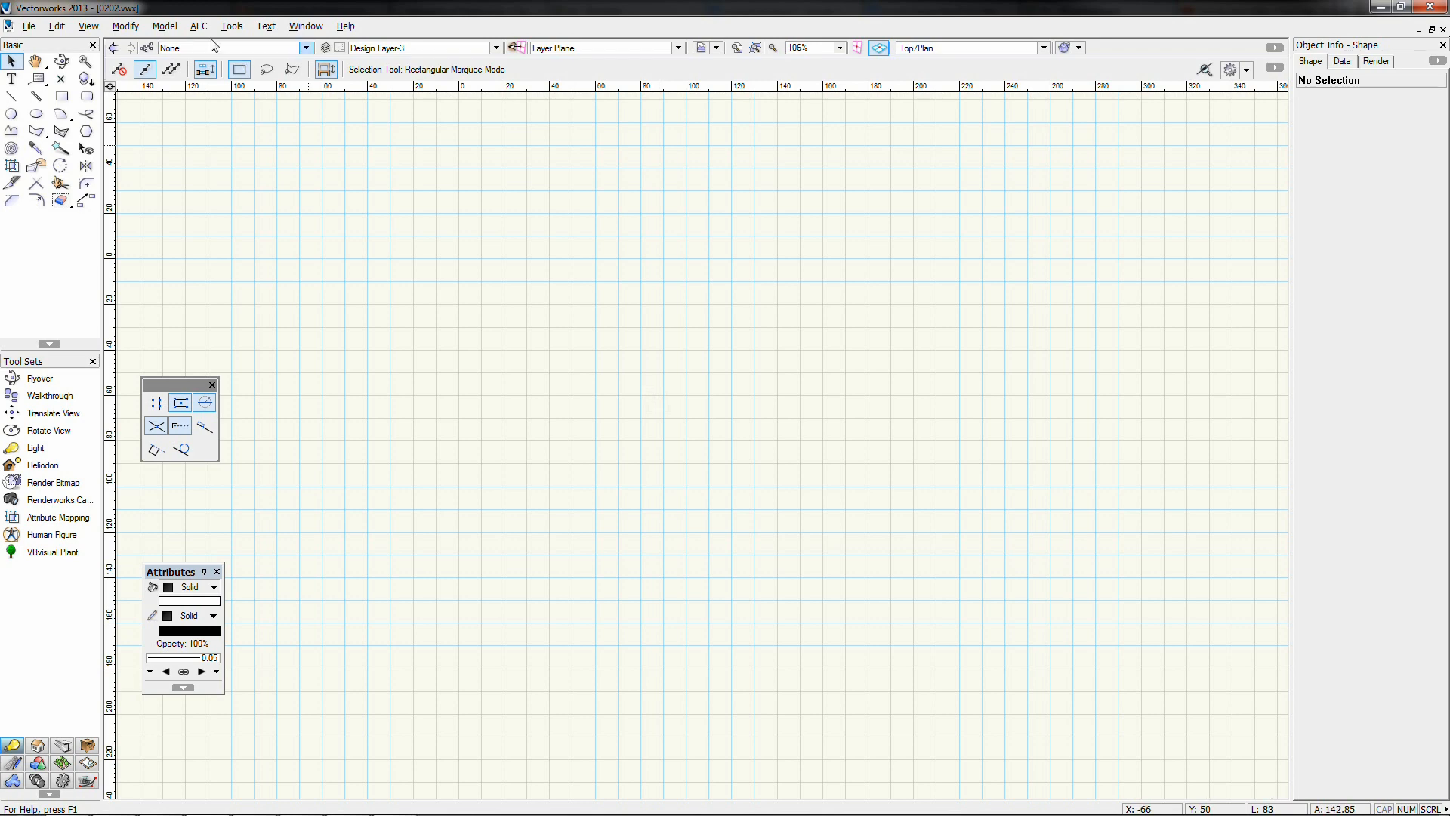
Choose the Rectangle tool in Corner to Corner mode
left_click(125, 27)
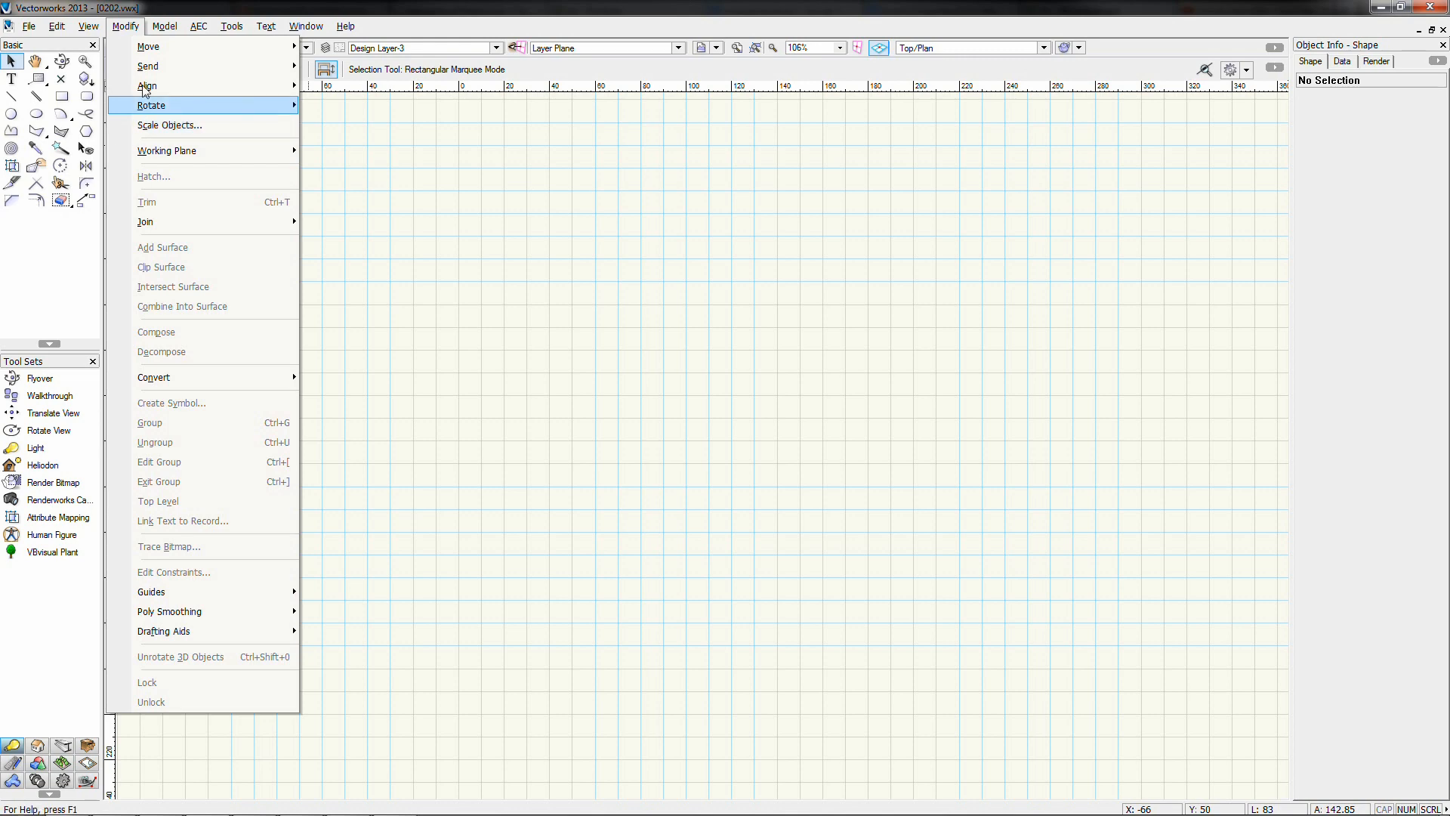
left_click(127, 28)
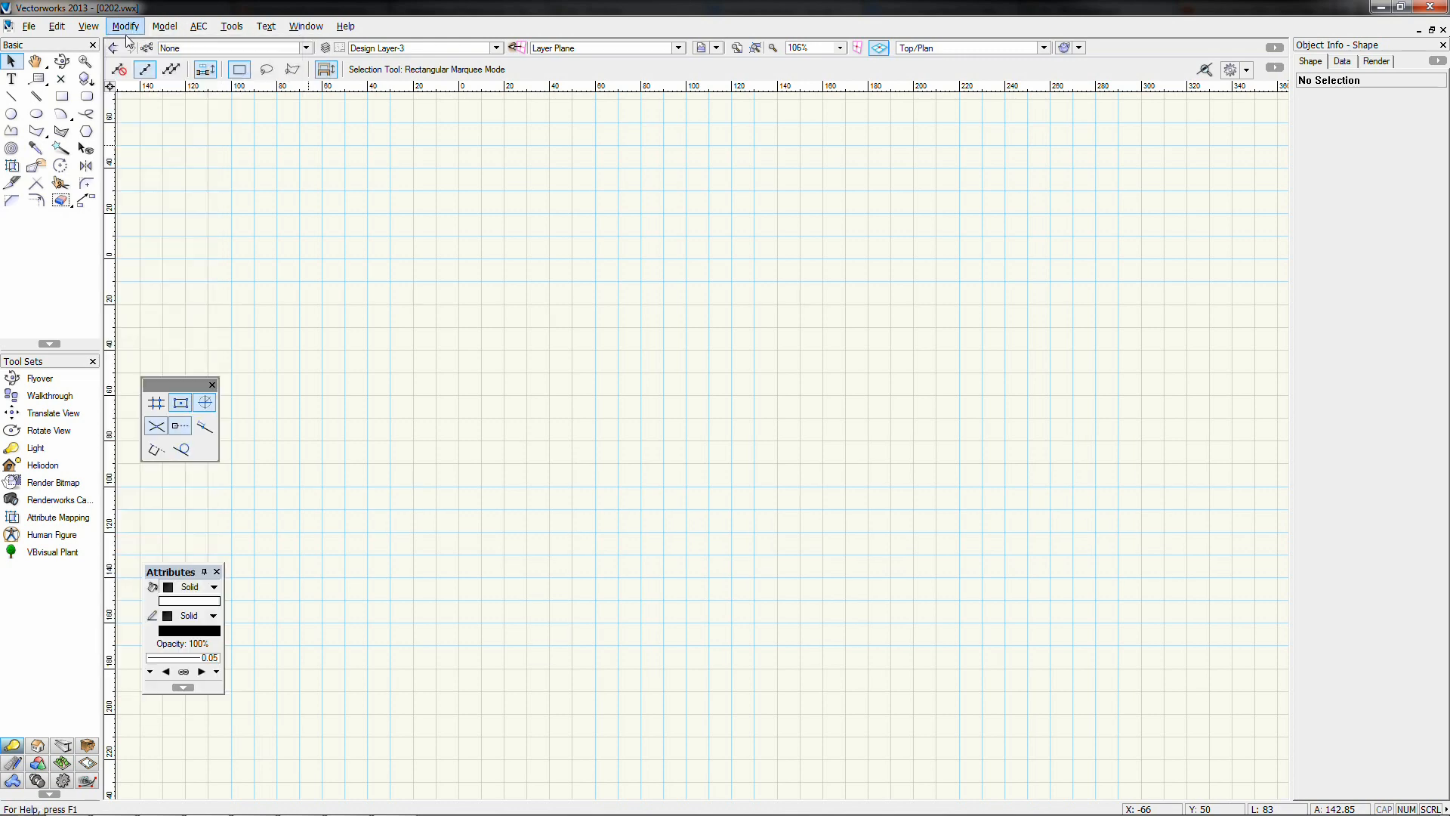
left_click(59, 99)
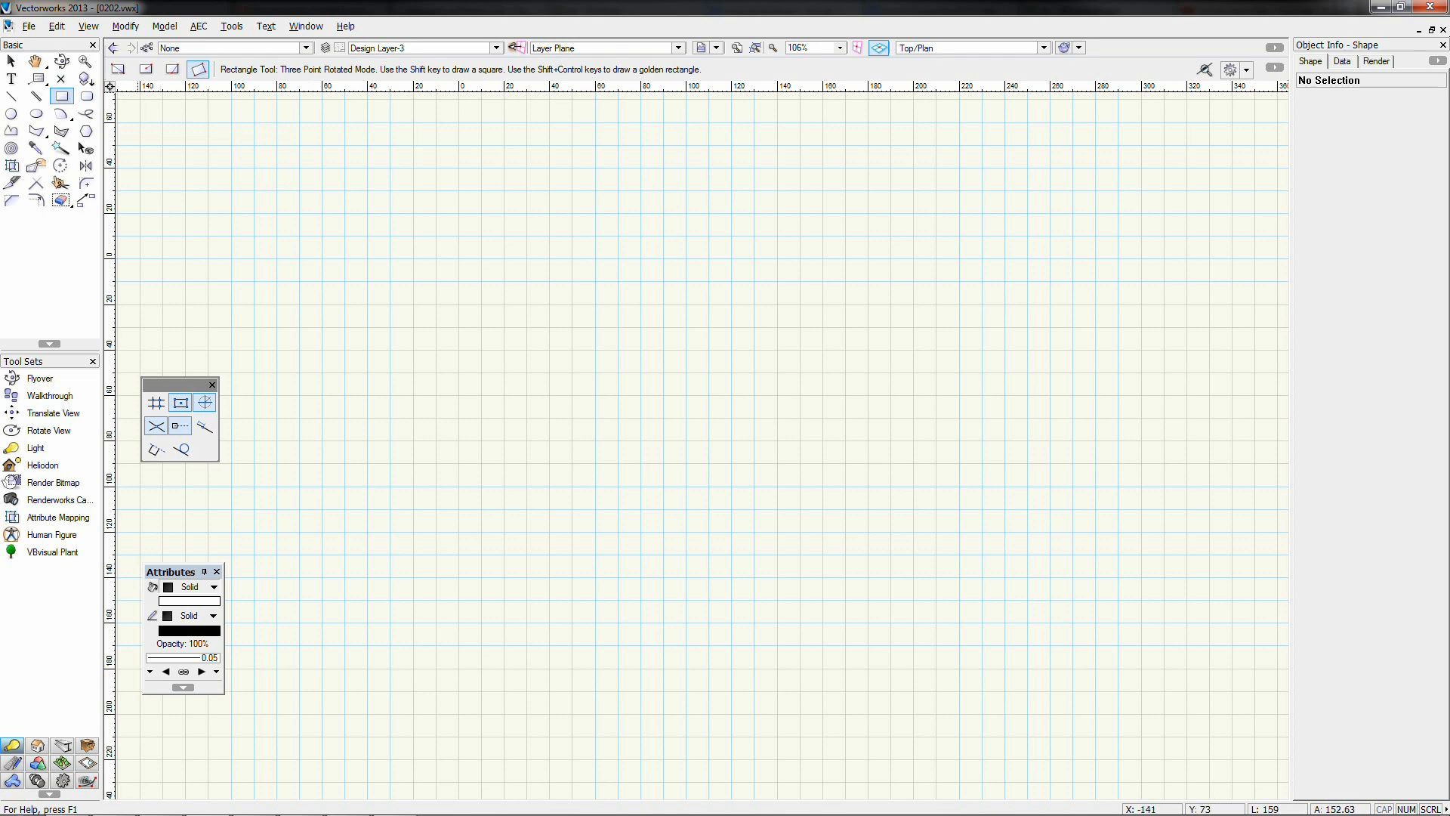
key("u")
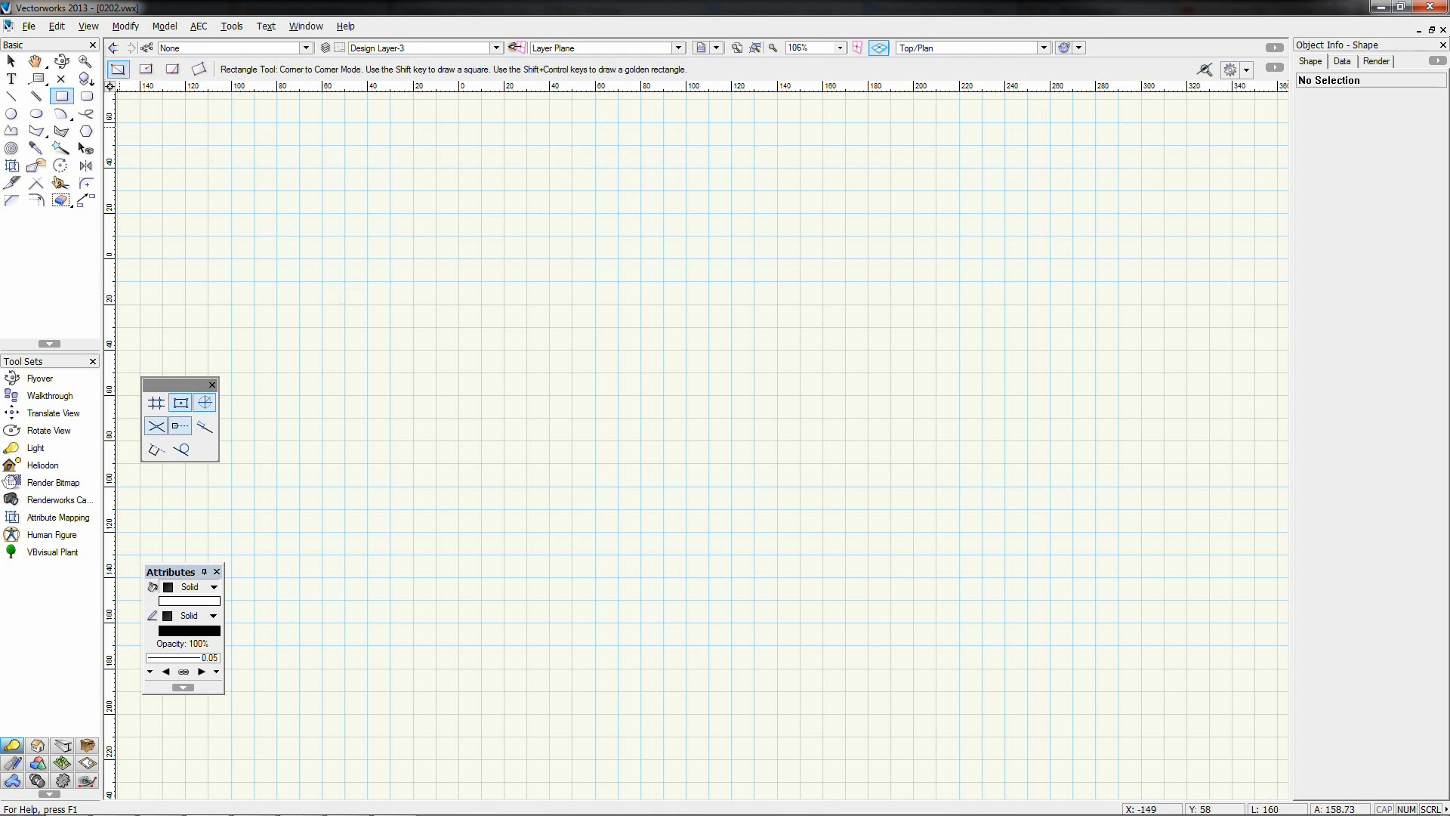
Create a 100 × 200 rectangle with its top-left corner at X 0, Y 0
double_click(62, 97)
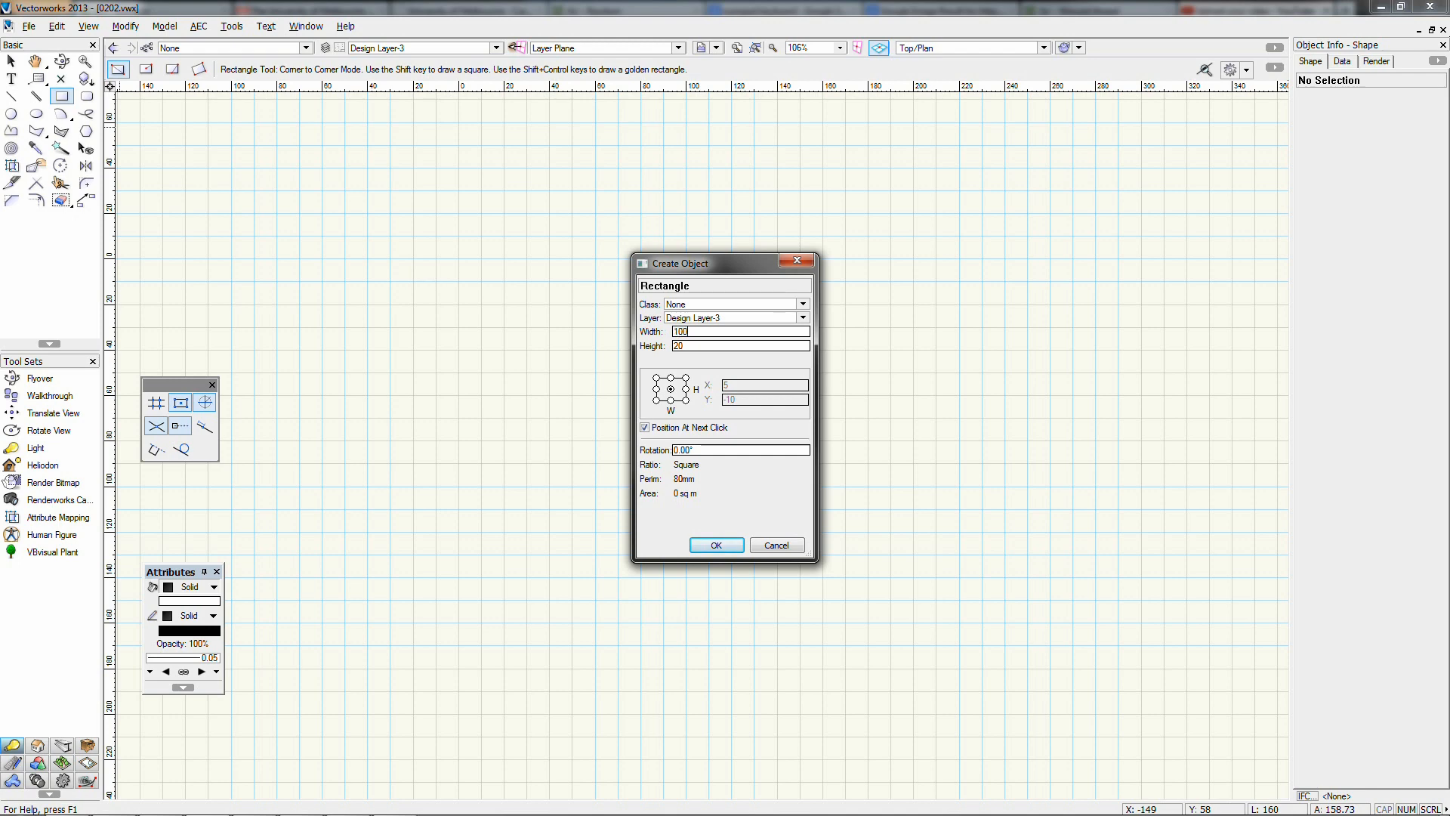
key("BackSpace")
type("0")
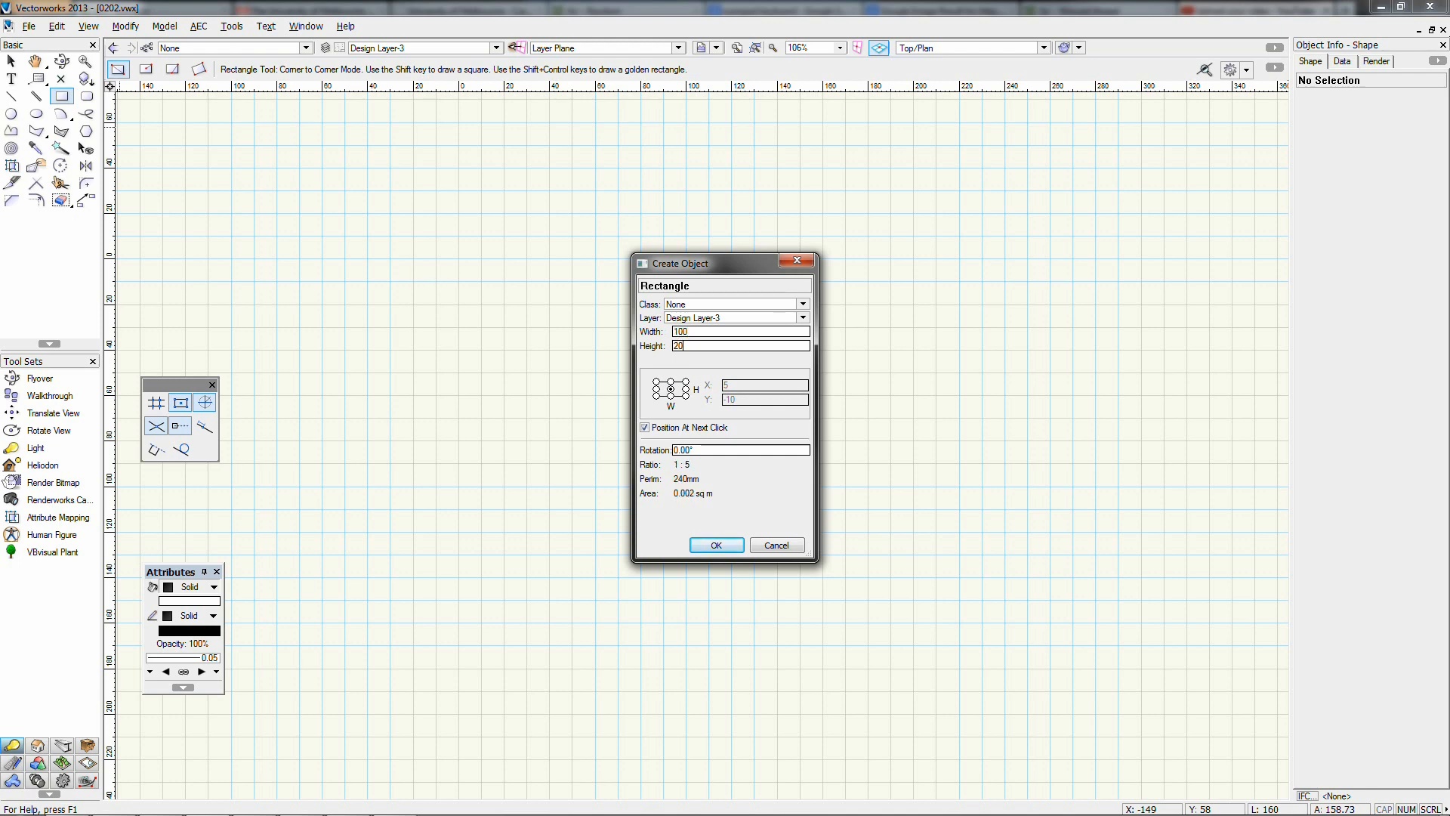
type("0")
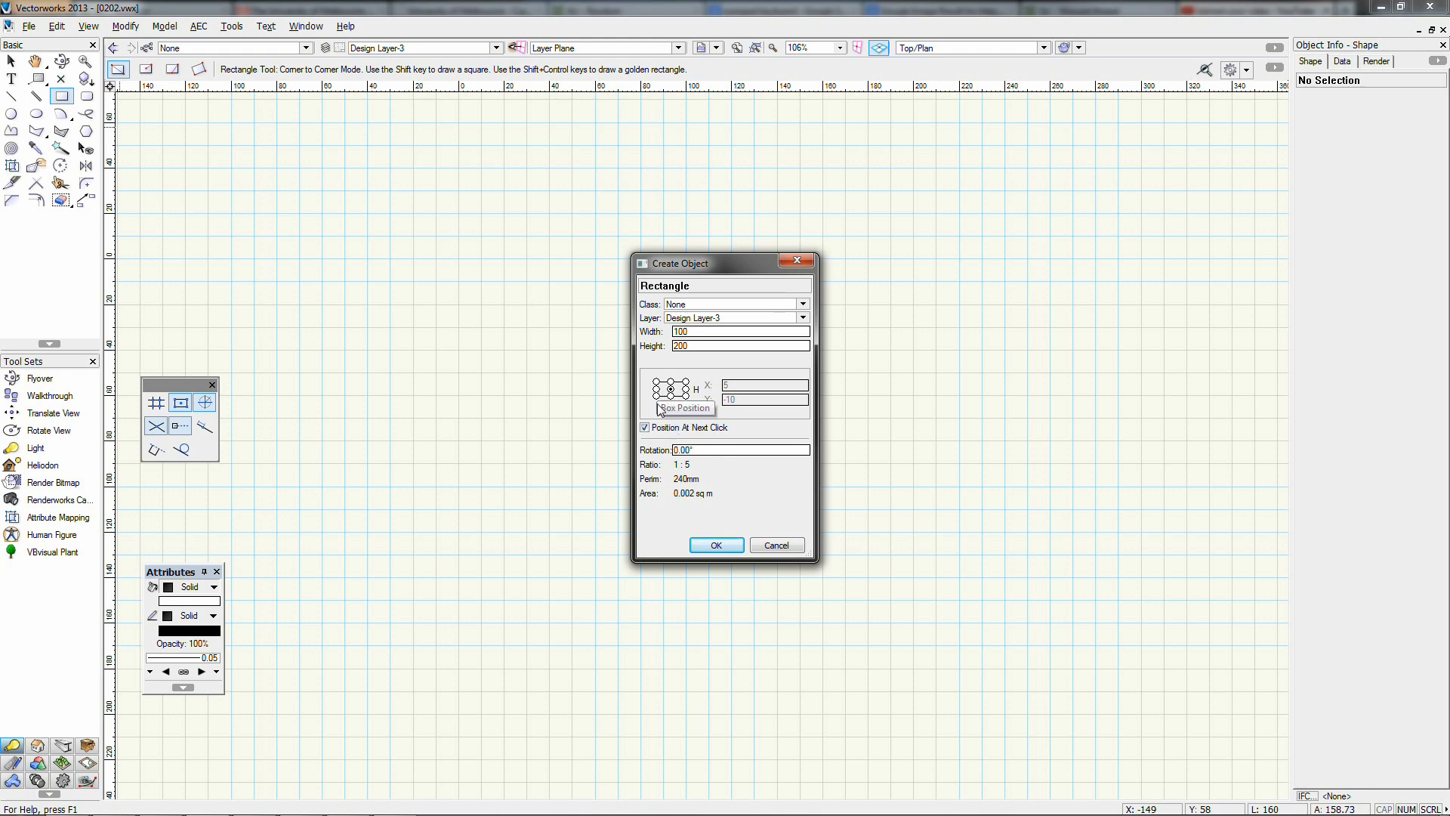
left_click(667, 427)
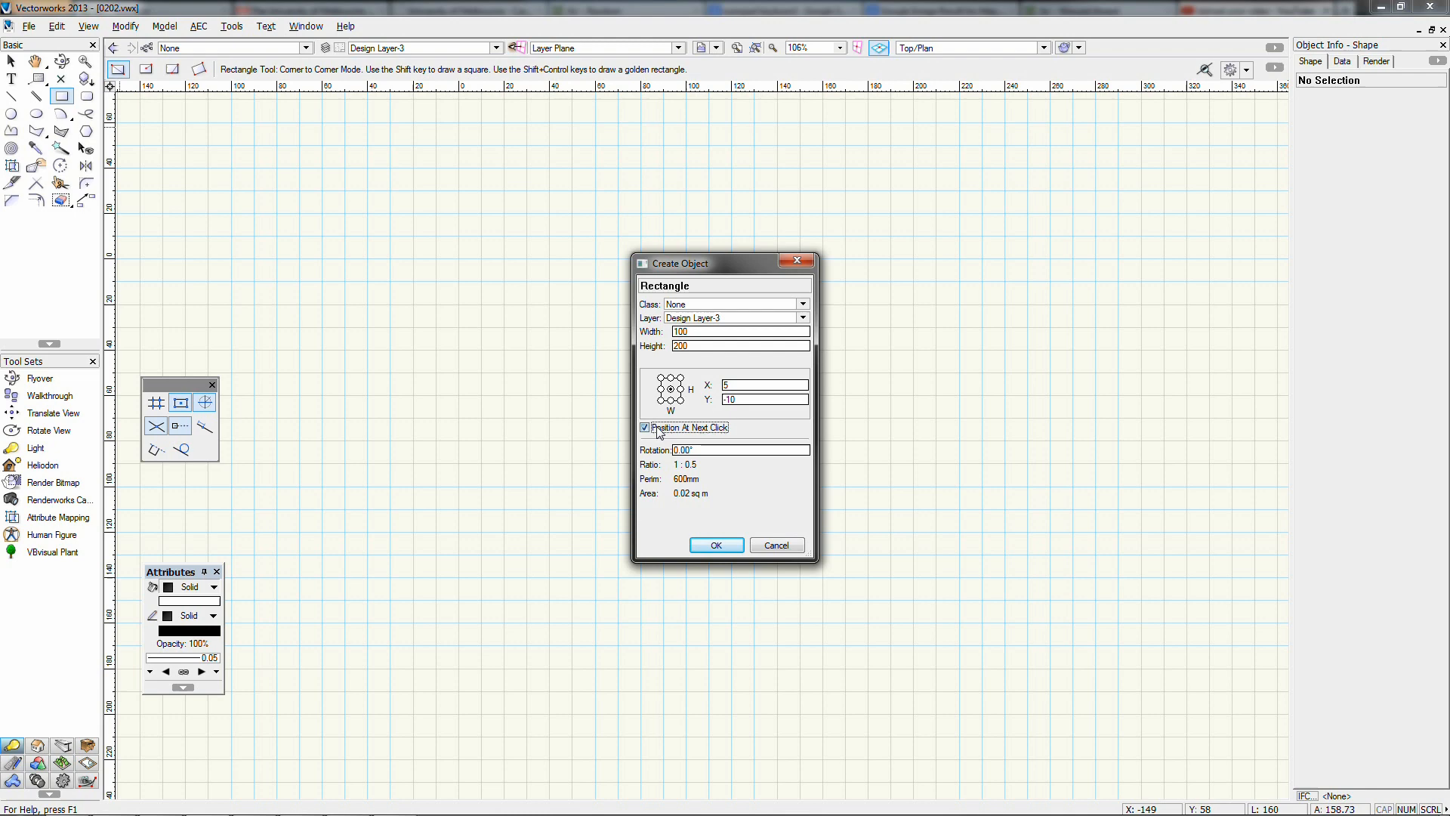
left_click(661, 379)
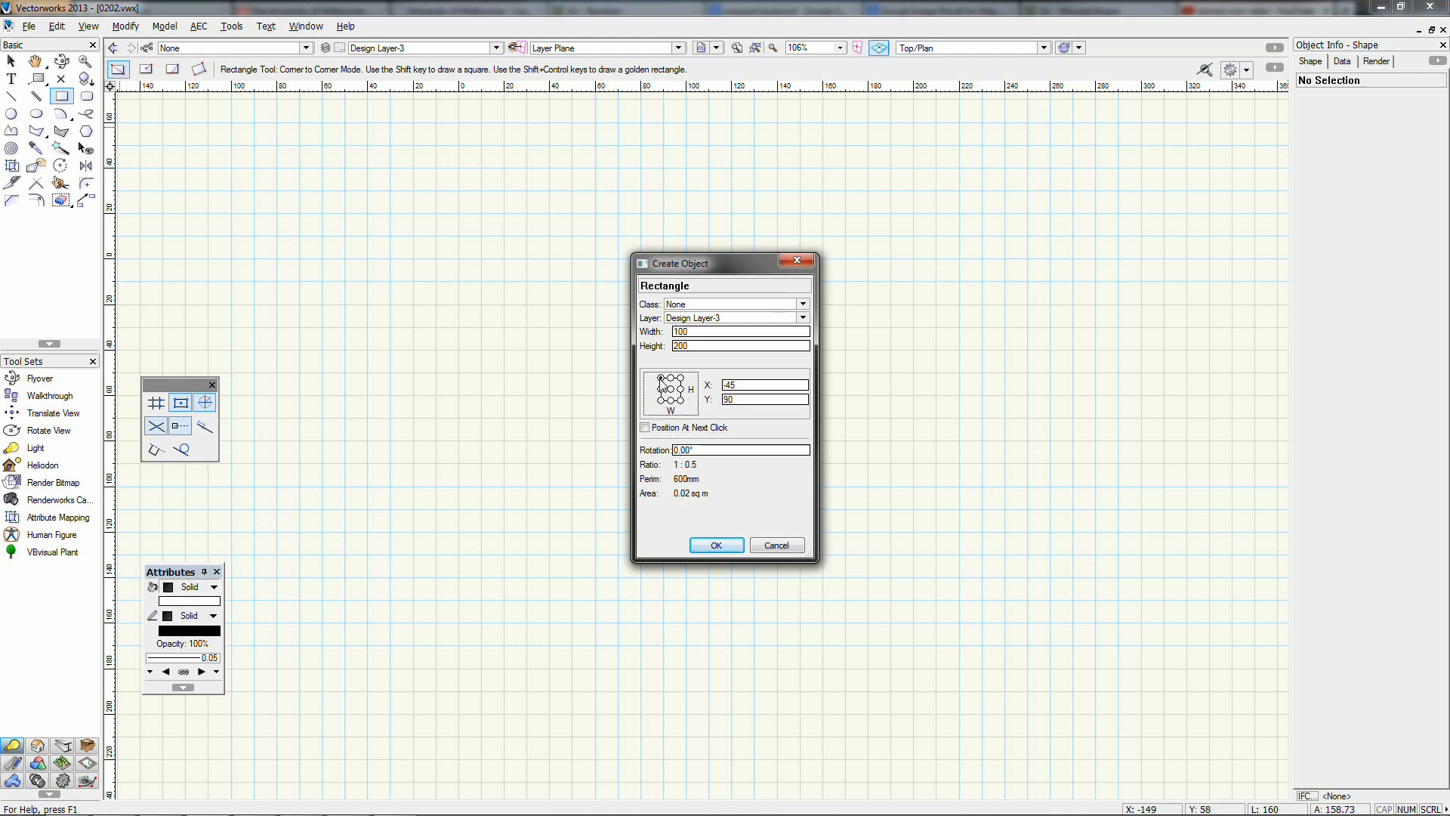
double_click(741, 386)
type("0")
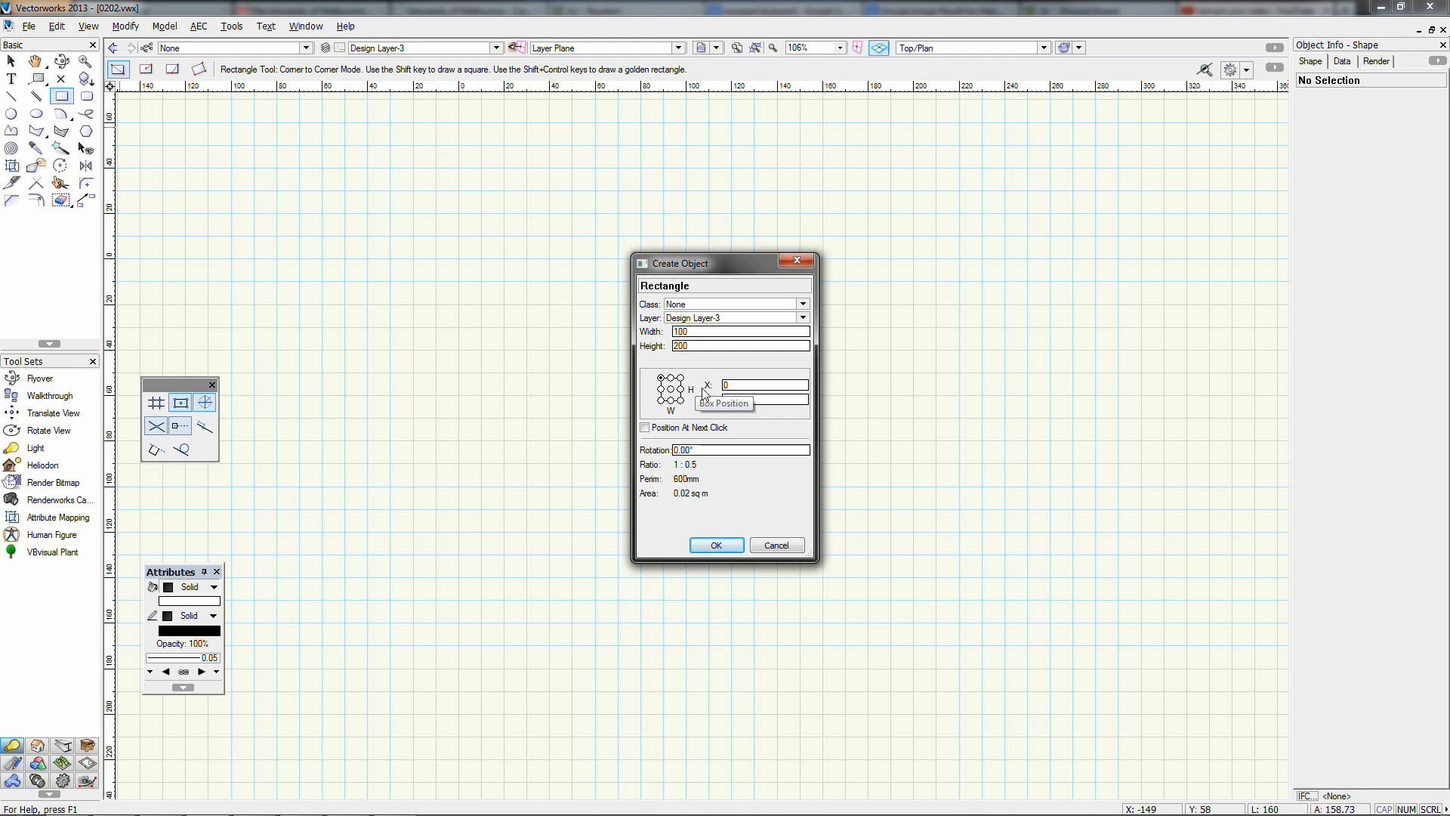
key("Tab")
type("0")
left_click(716, 545)
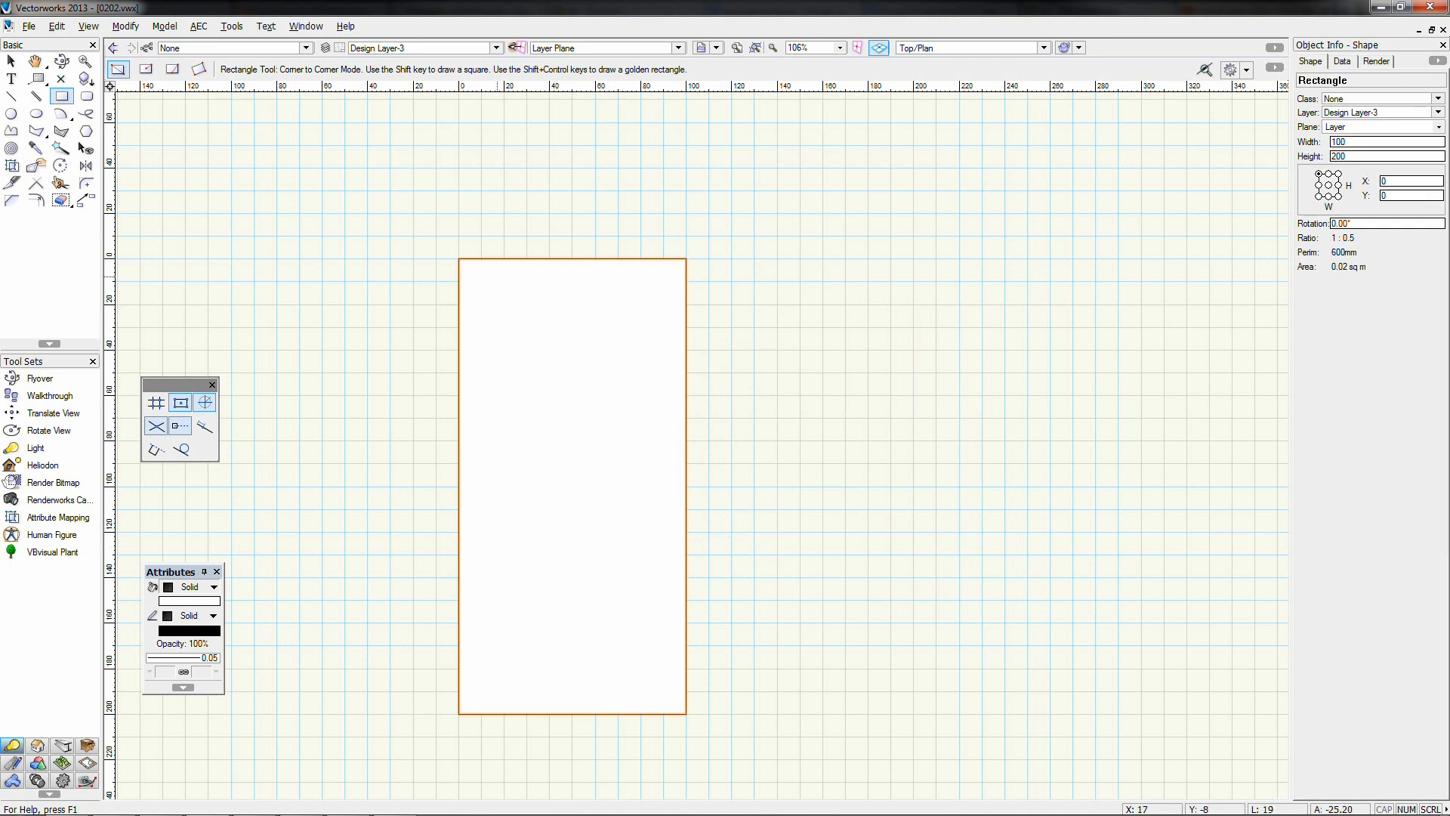
left_click(11, 61)
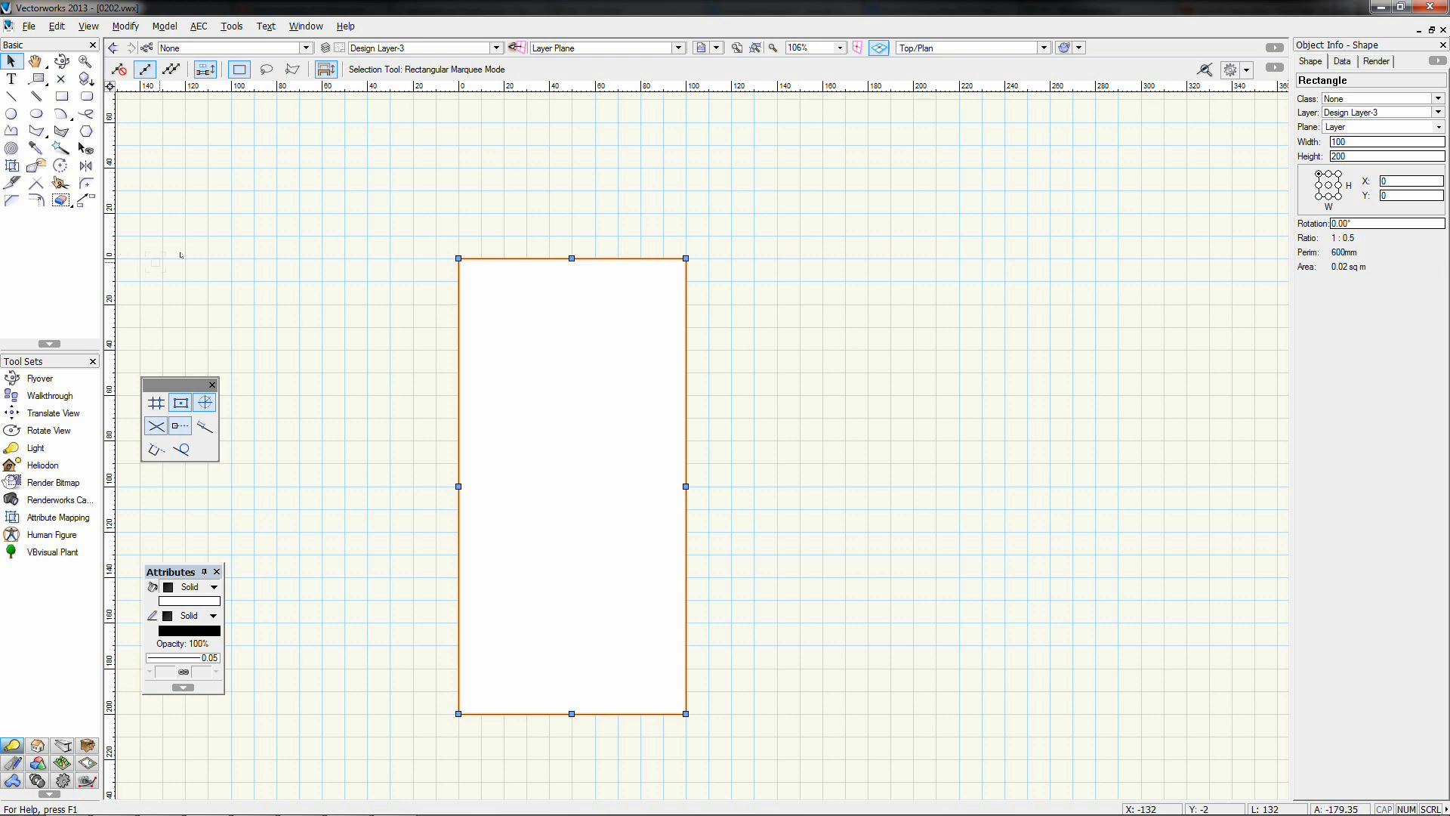
Set the selected rectangle's X position to 100, then to 50, in Object Info
left_click(379, 279)
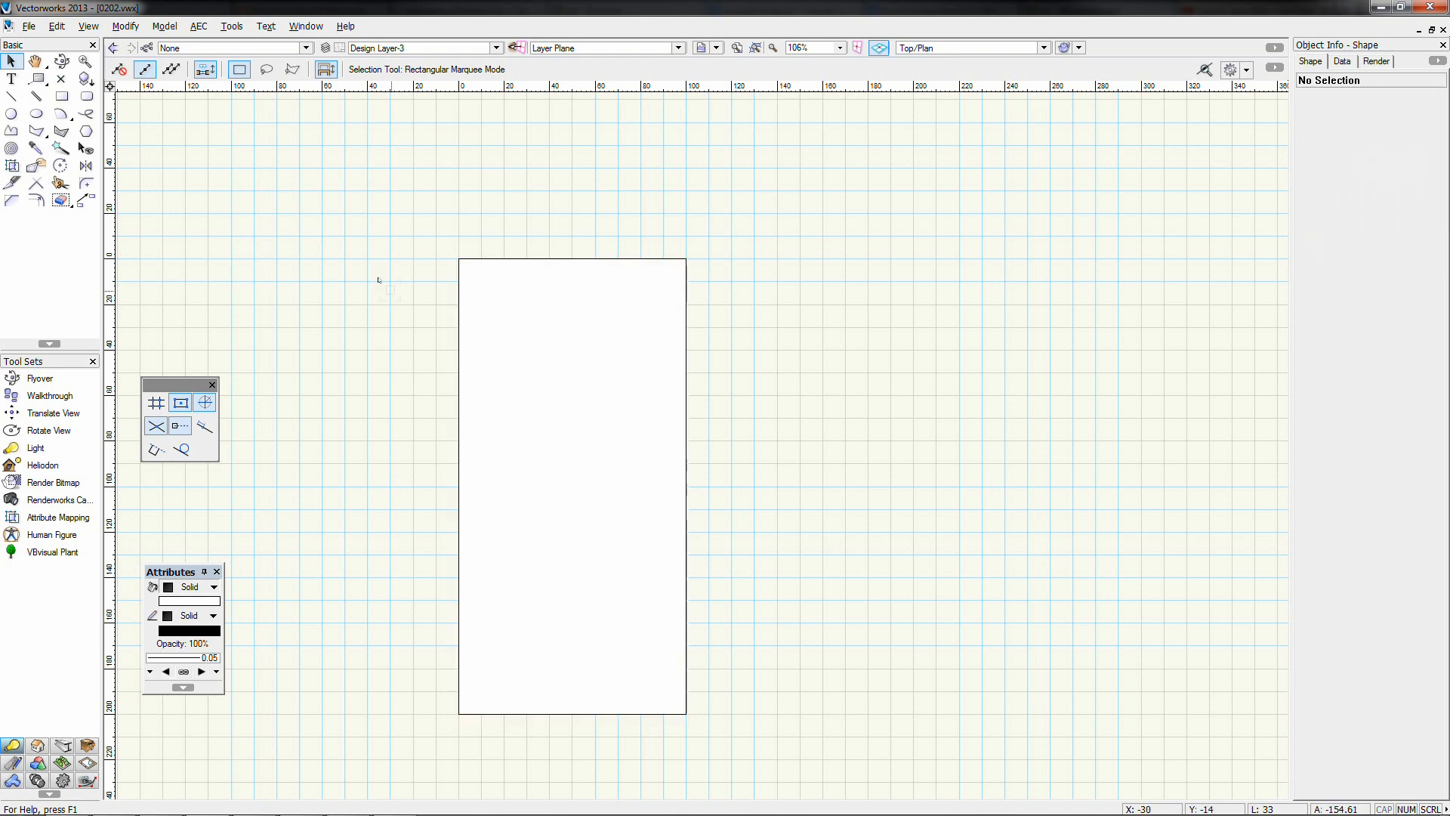
left_click(612, 371)
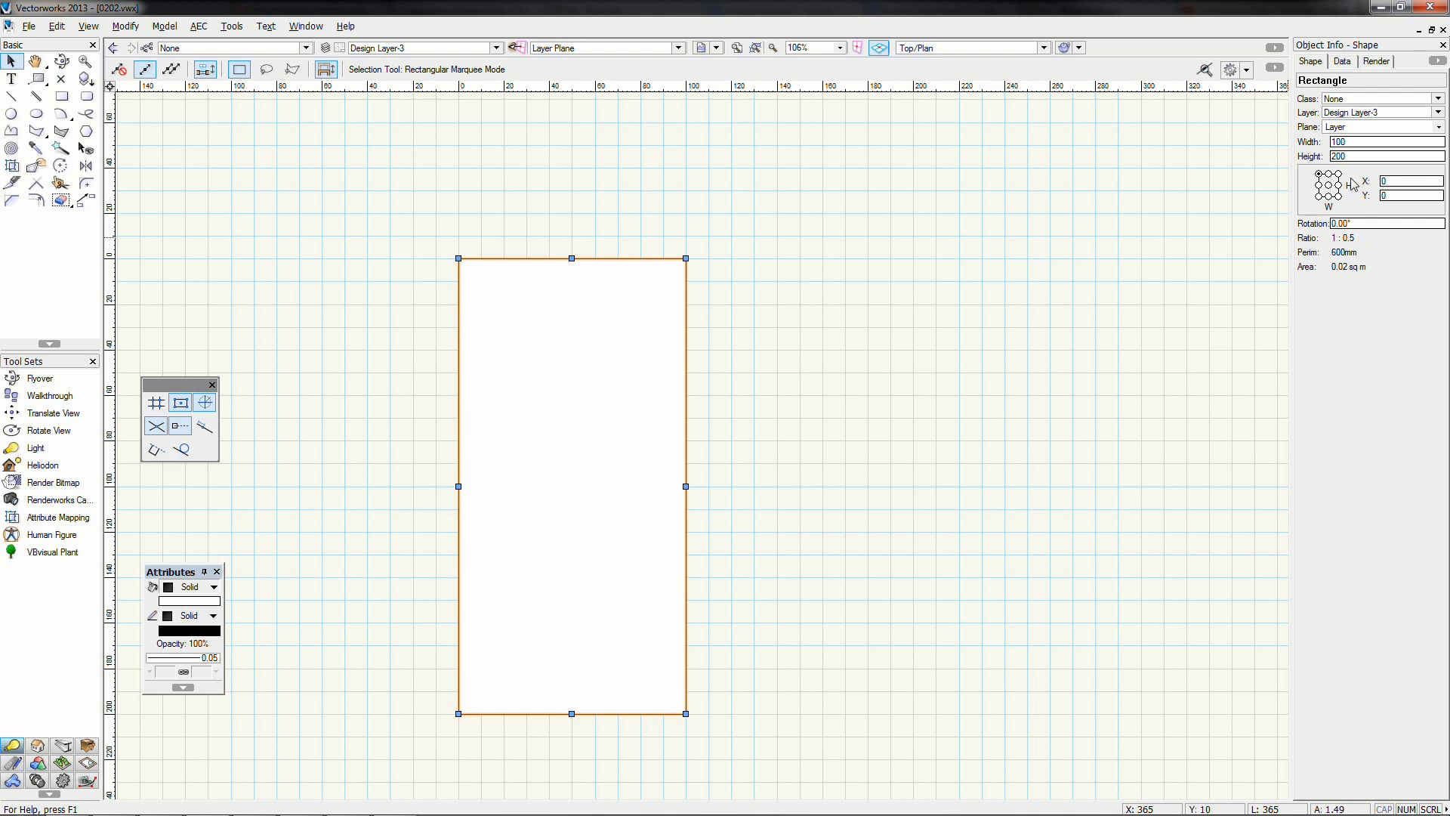
left_click(1419, 182)
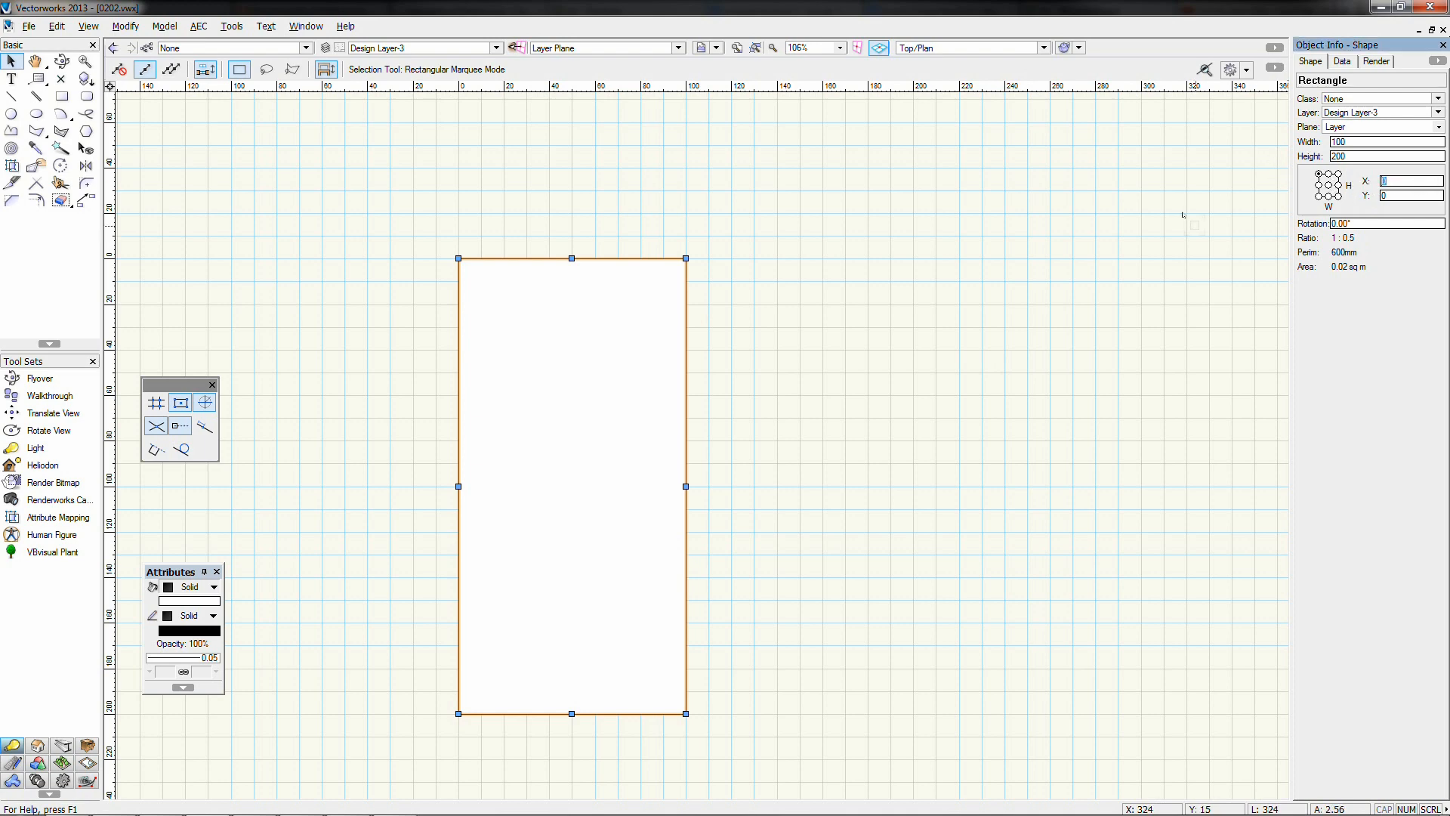
key("Return")
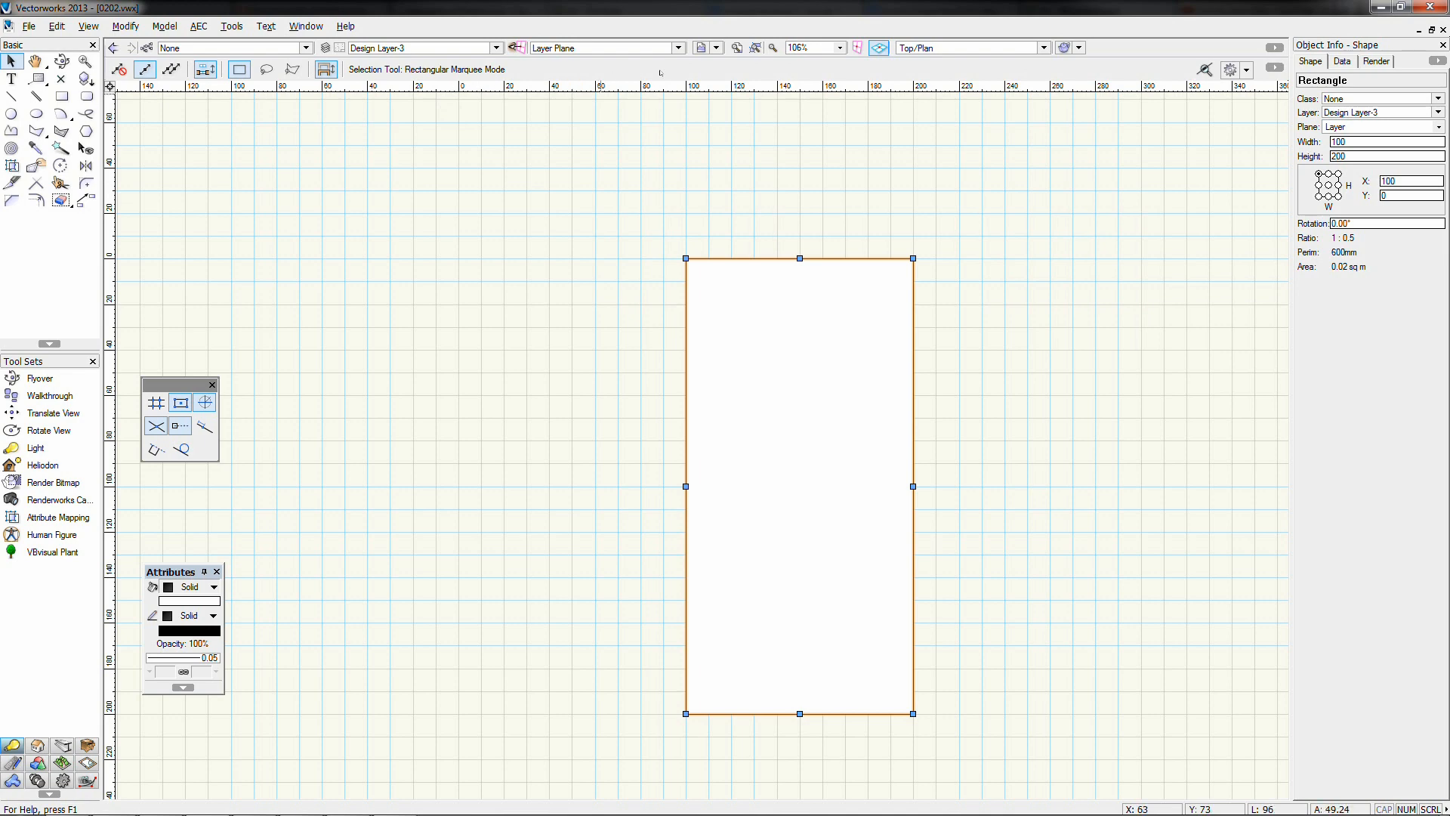
left_click(1388, 181)
type("50")
key("Return")
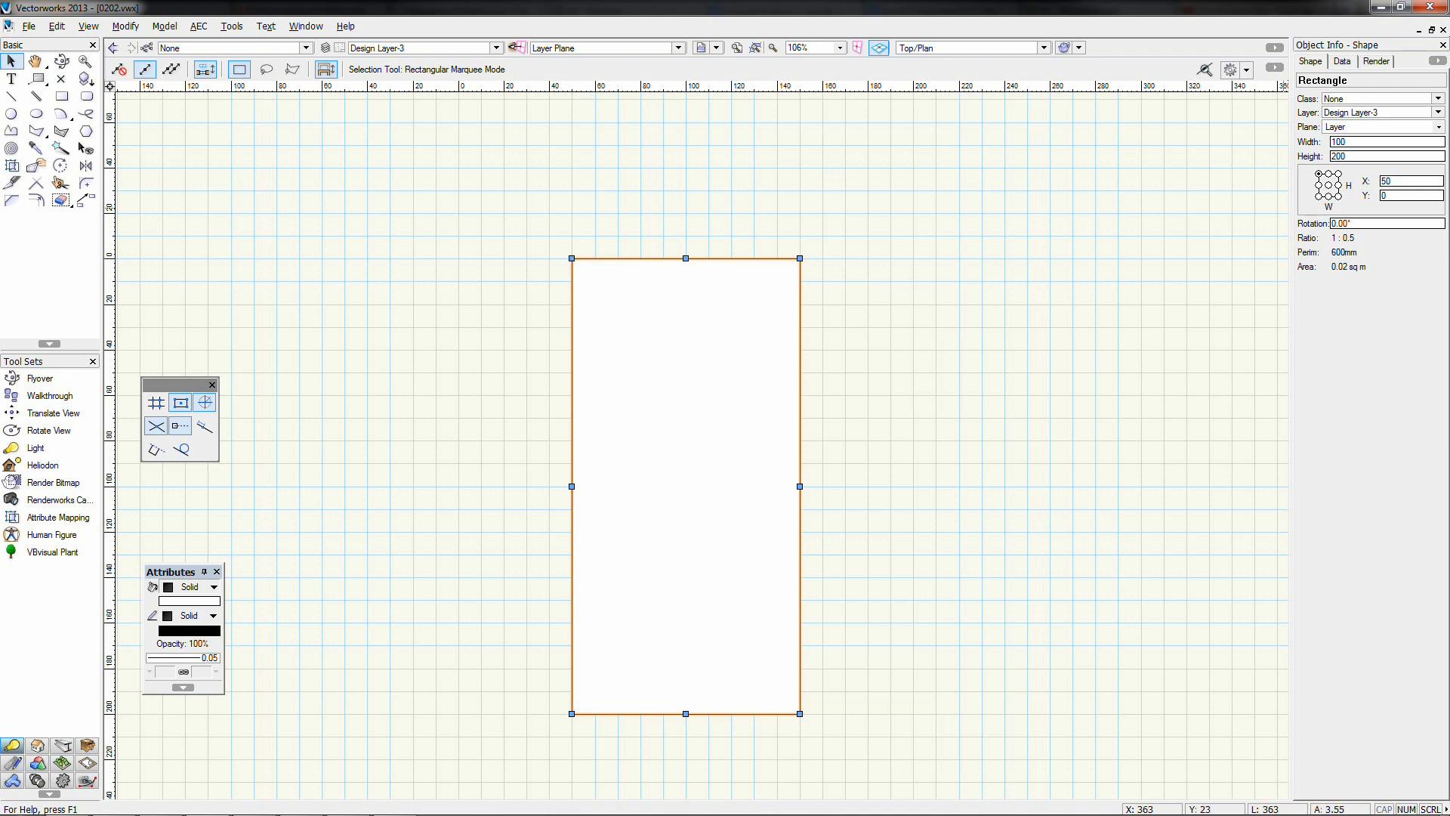
Set its Y position to -50, then 50, then drag it to about X -19, Y 10
left_click(1406, 195)
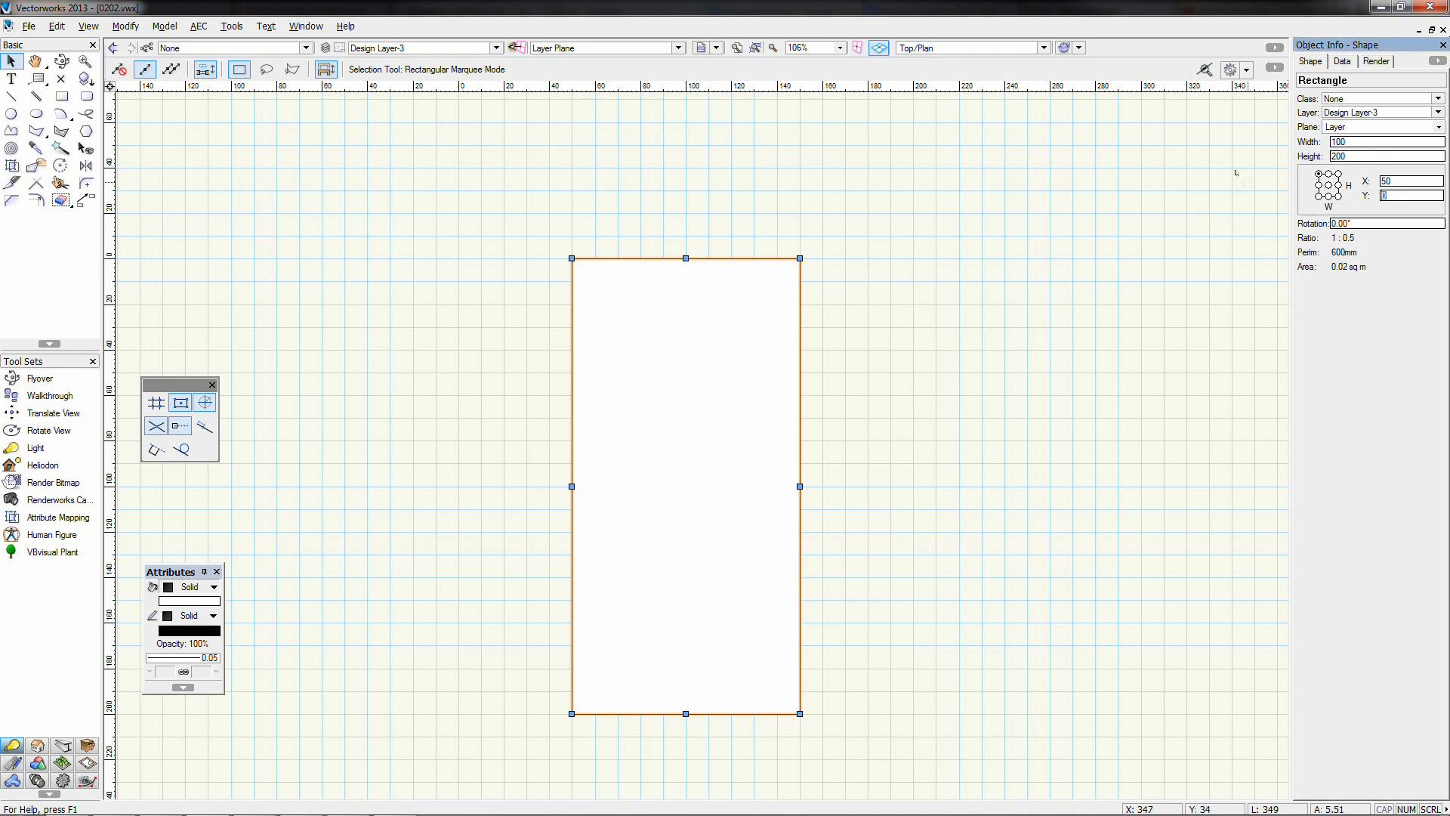
key("Return")
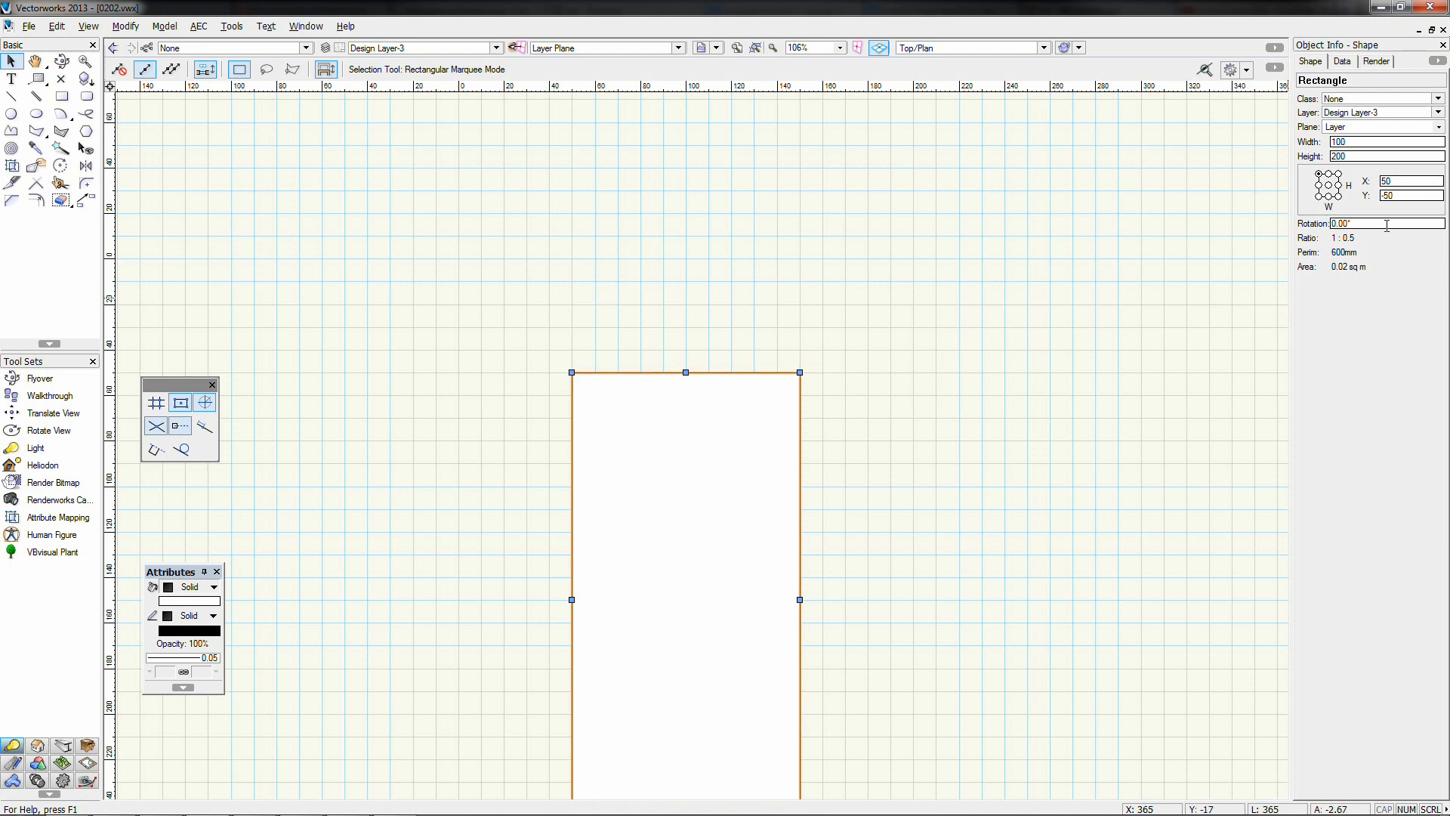
left_click(1390, 195)
type("50")
key("Return")
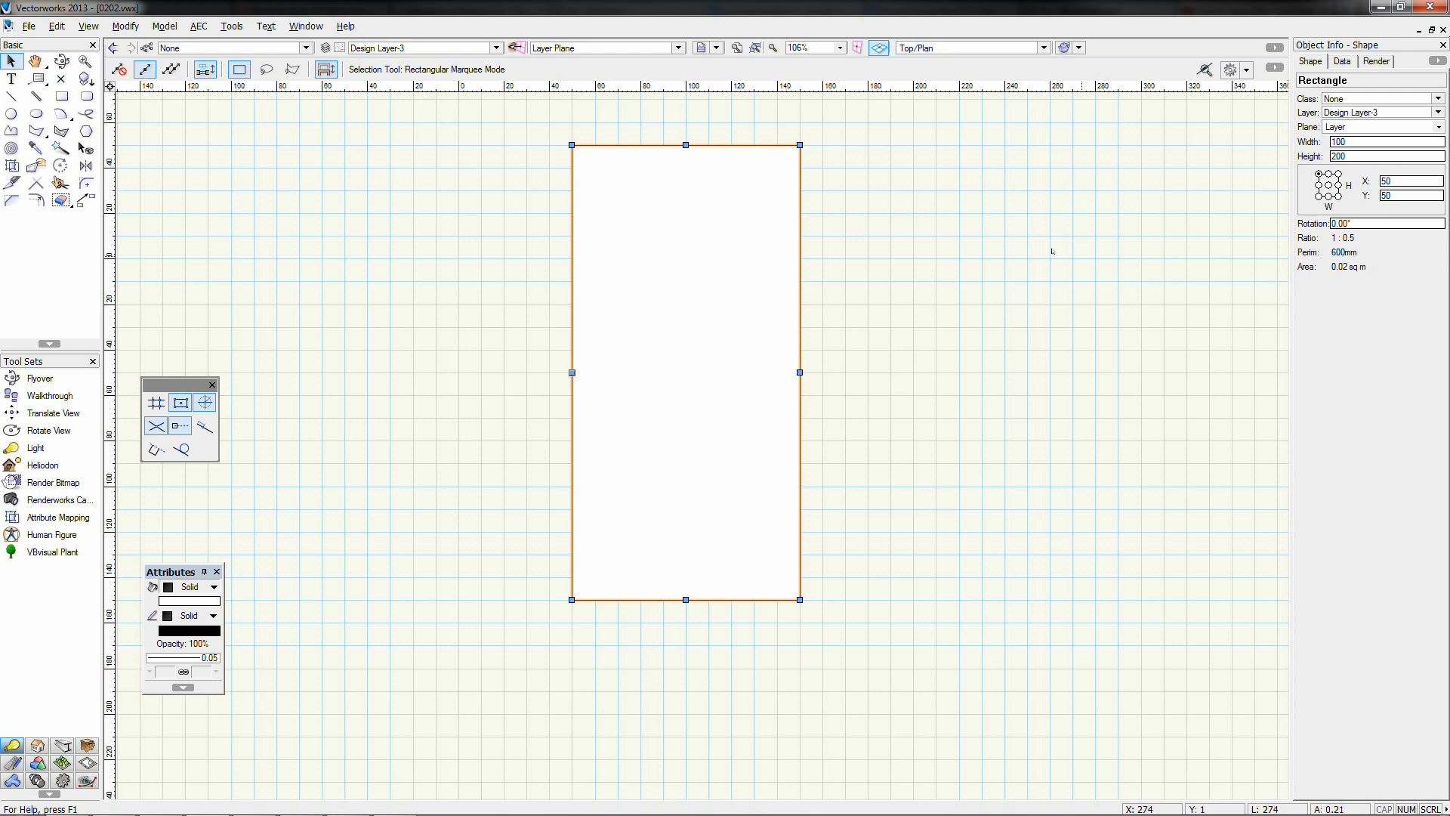
left_click_drag(656, 303, 508, 401)
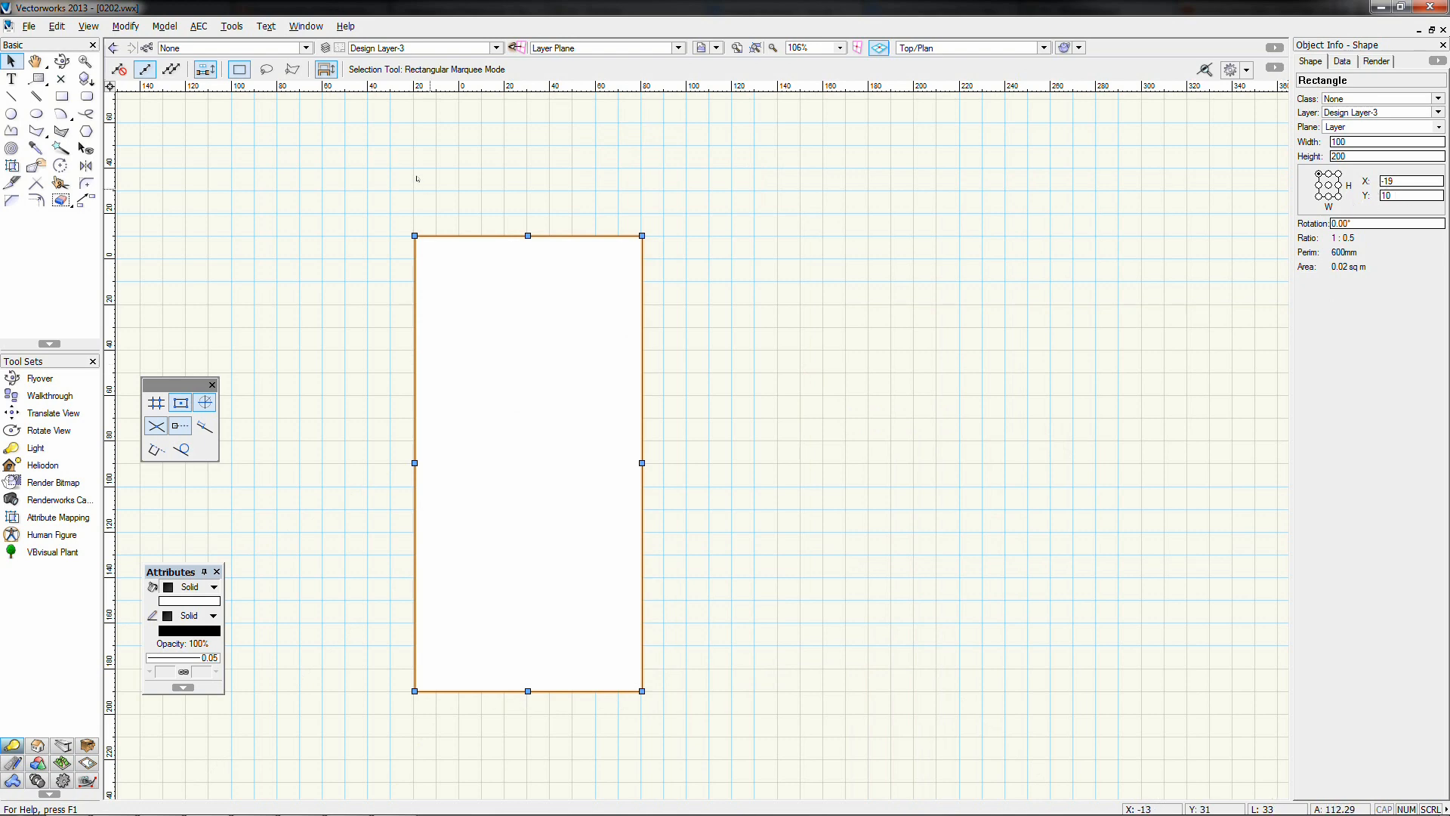
Move the rectangle by X offset 5, Y offset 0, placing it at X -14, Y 10
left_click(136, 29)
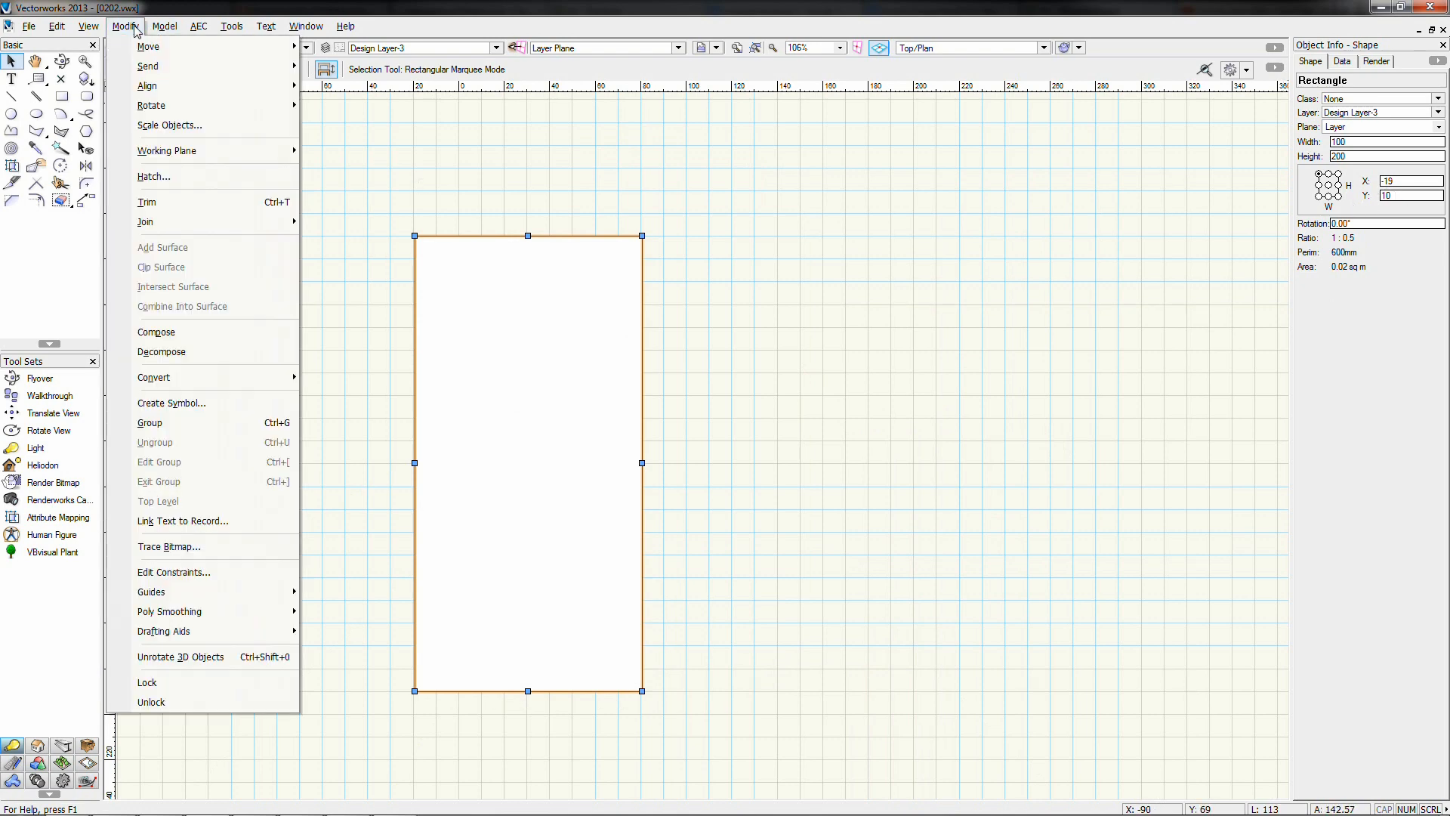
mouse_move(135, 47)
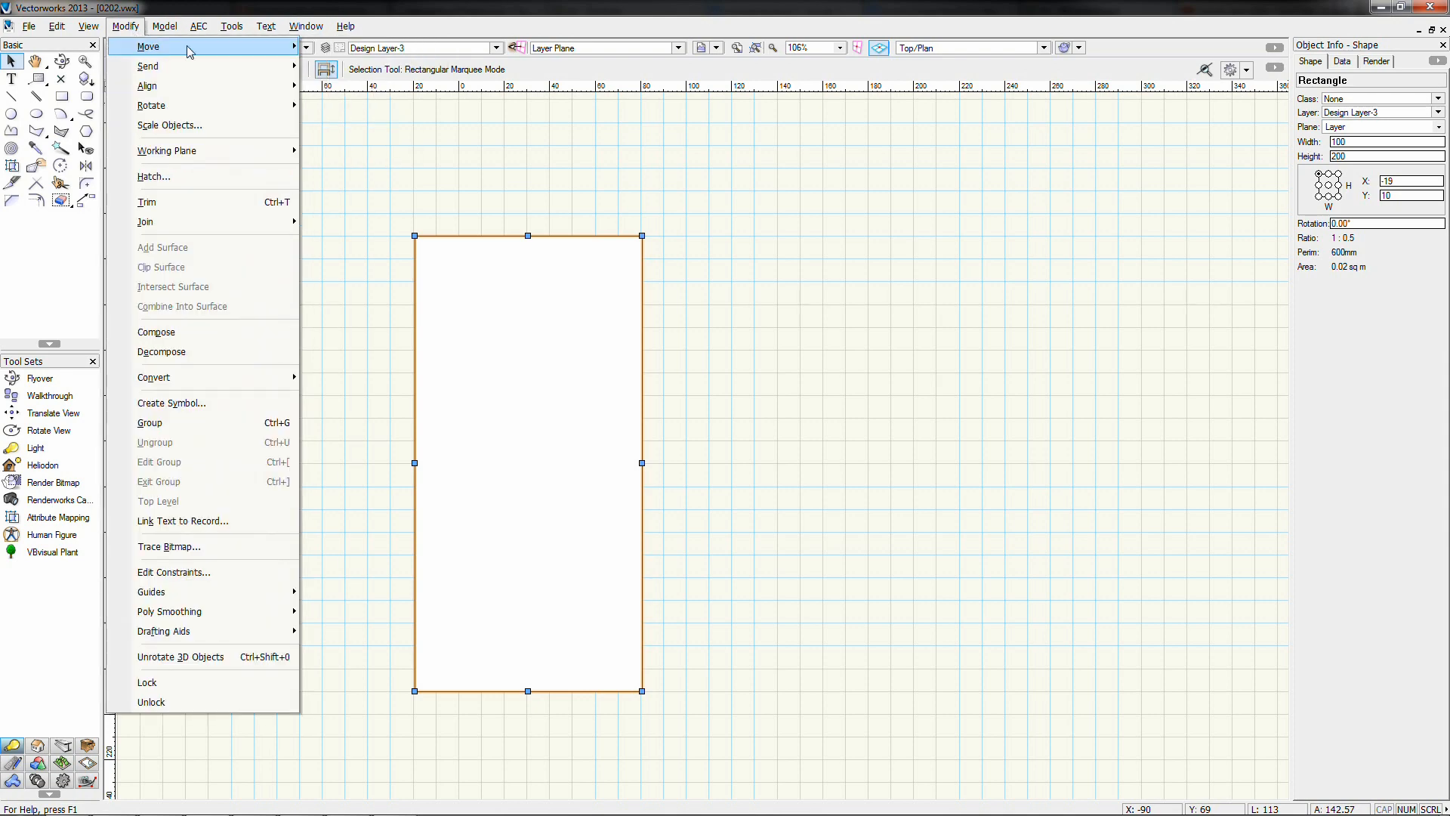
mouse_move(189, 50)
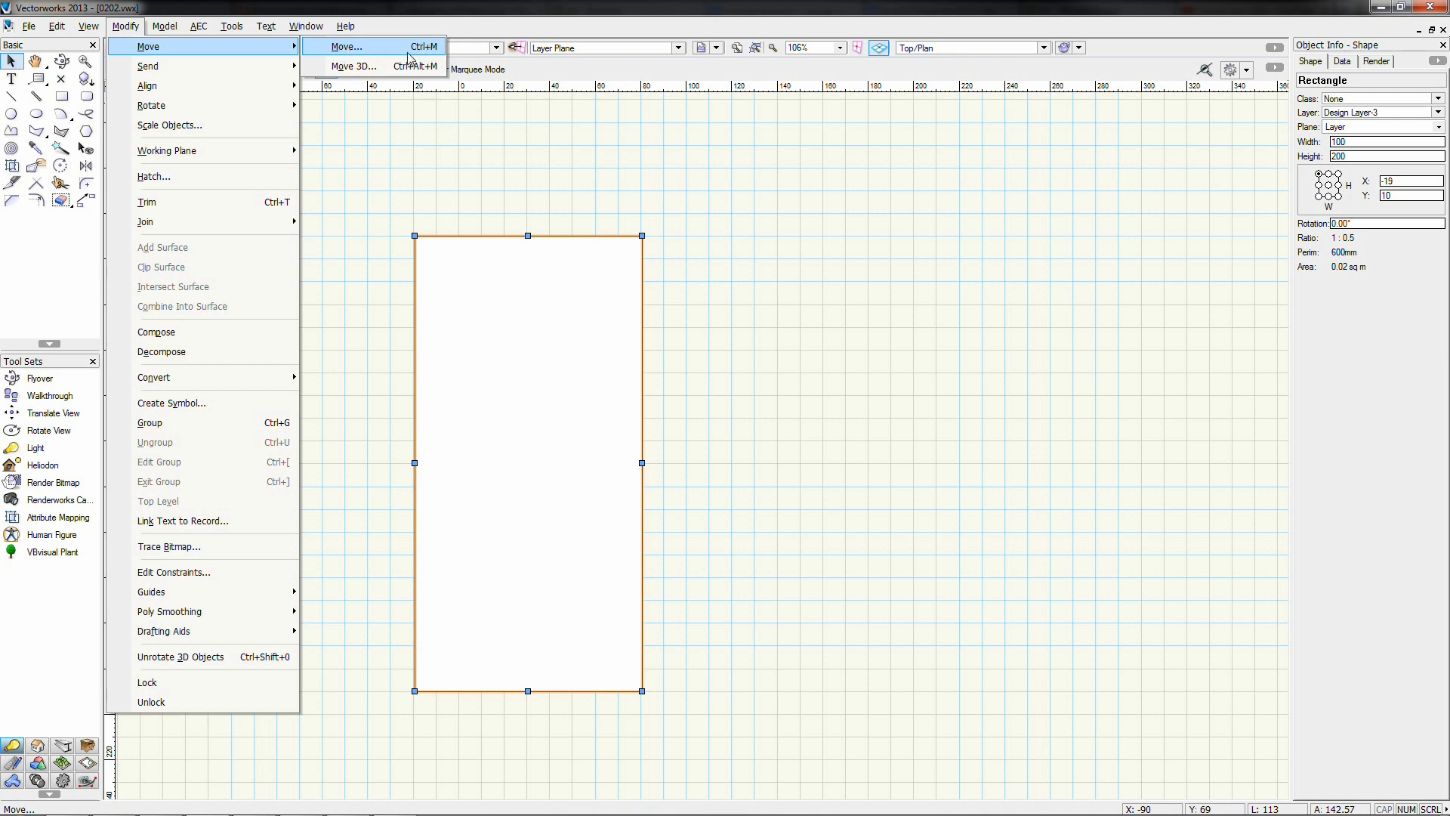
left_click(363, 58)
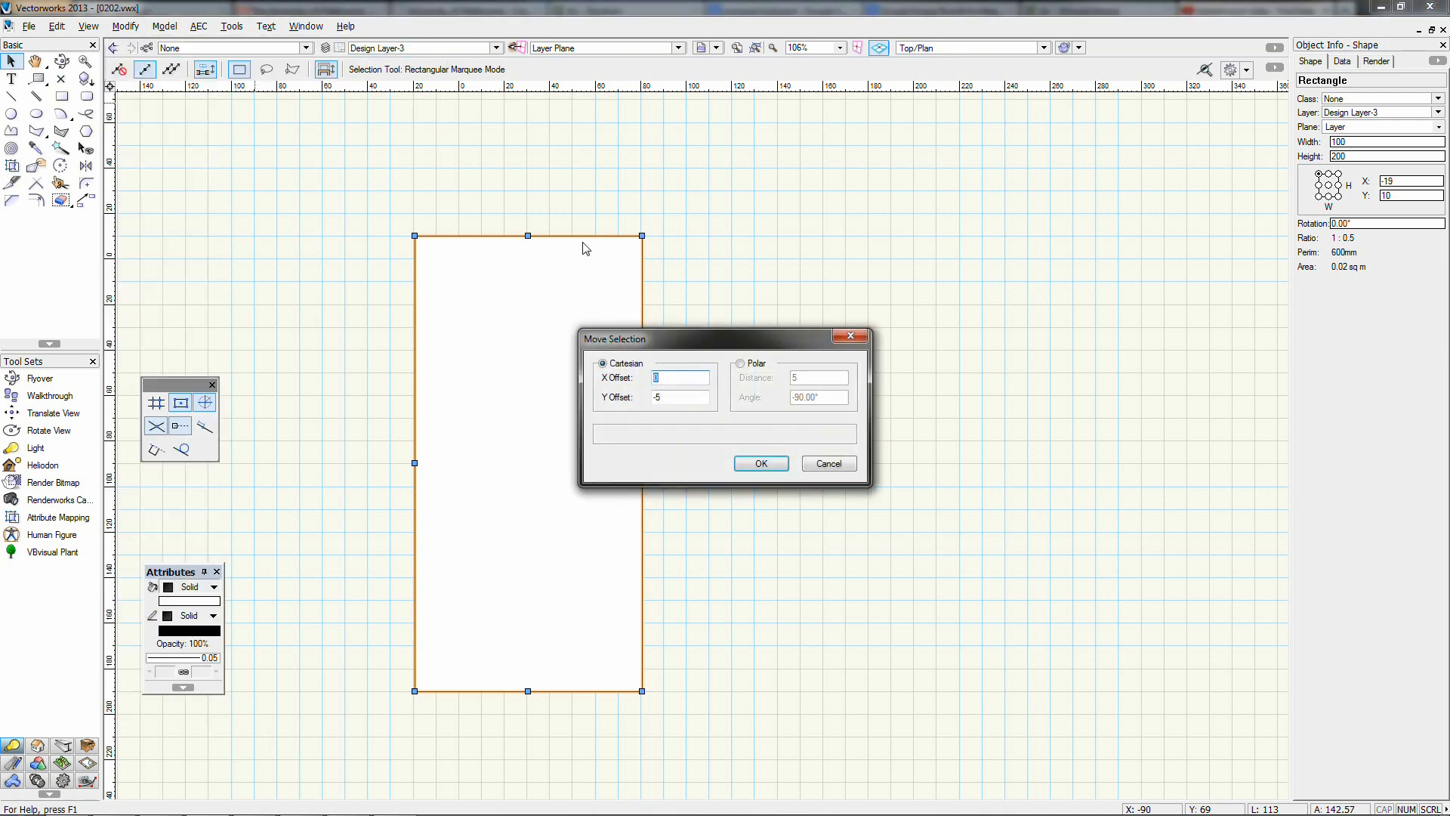
left_click_drag(653, 326, 790, 224)
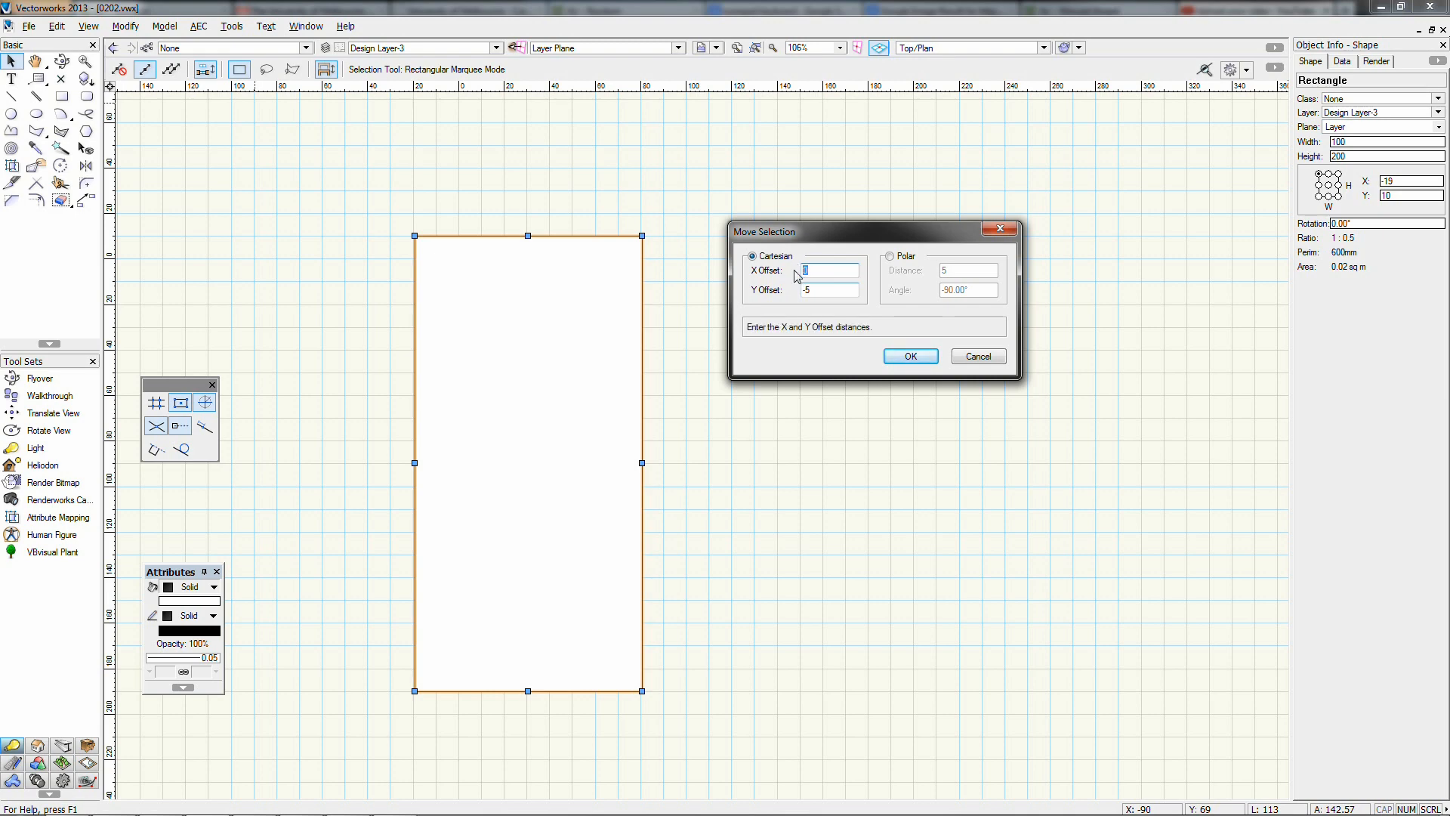
type("5")
key("Tab")
type("0")
left_click(906, 356)
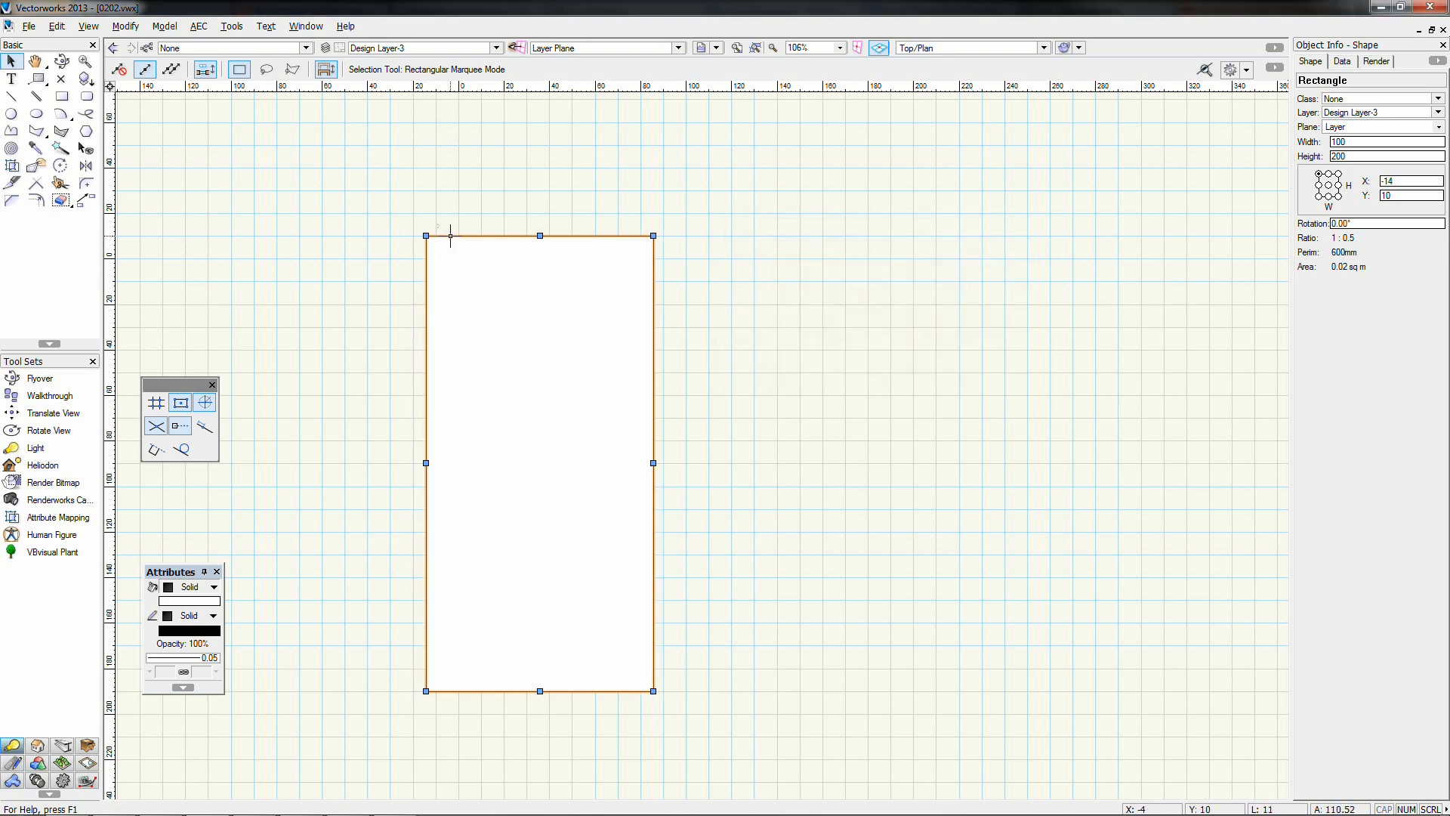
left_click(881, 369)
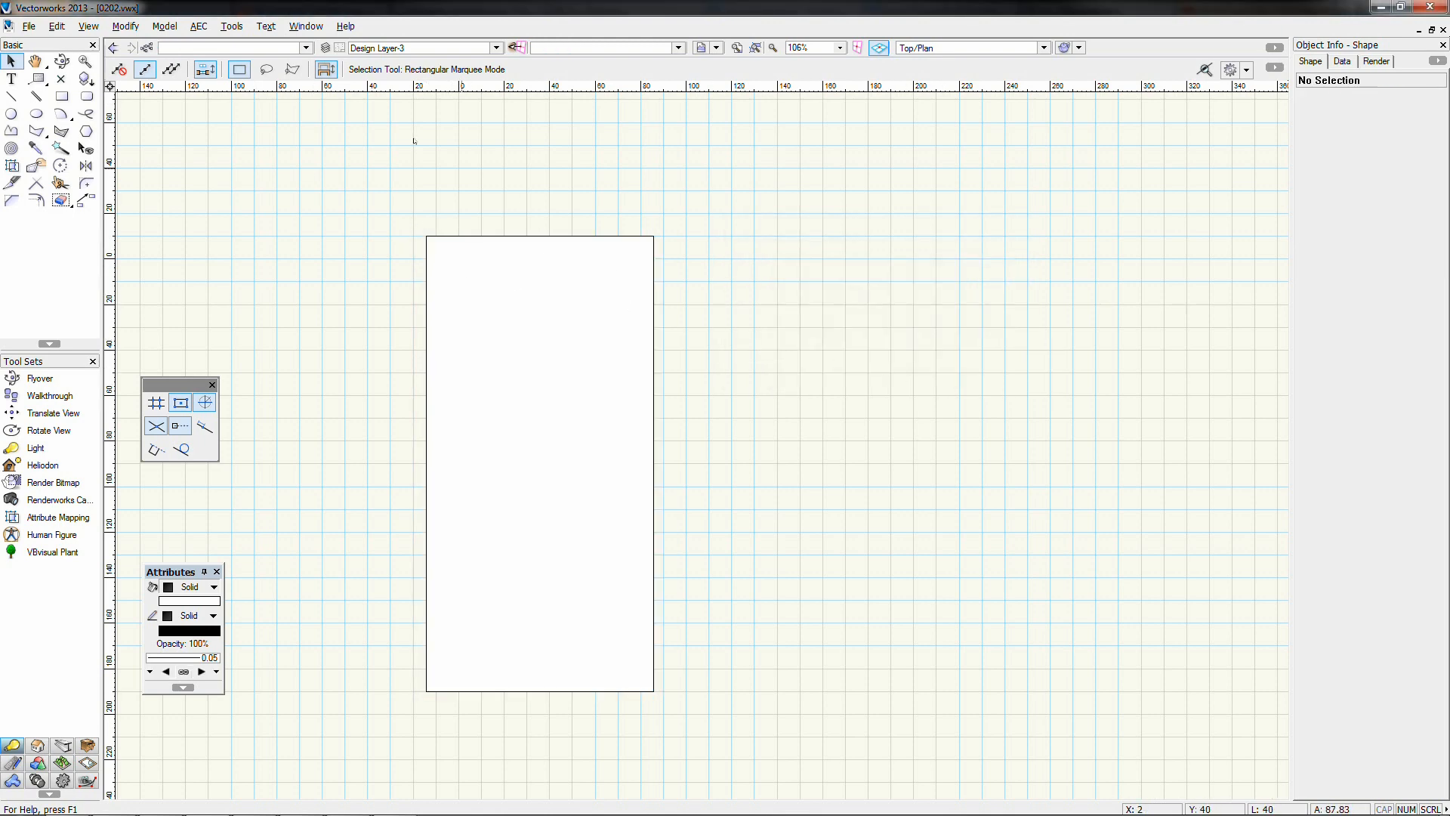
Polar-move the rectangle distance 100 at angle 0, to X 86, Y 10
left_click(438, 267)
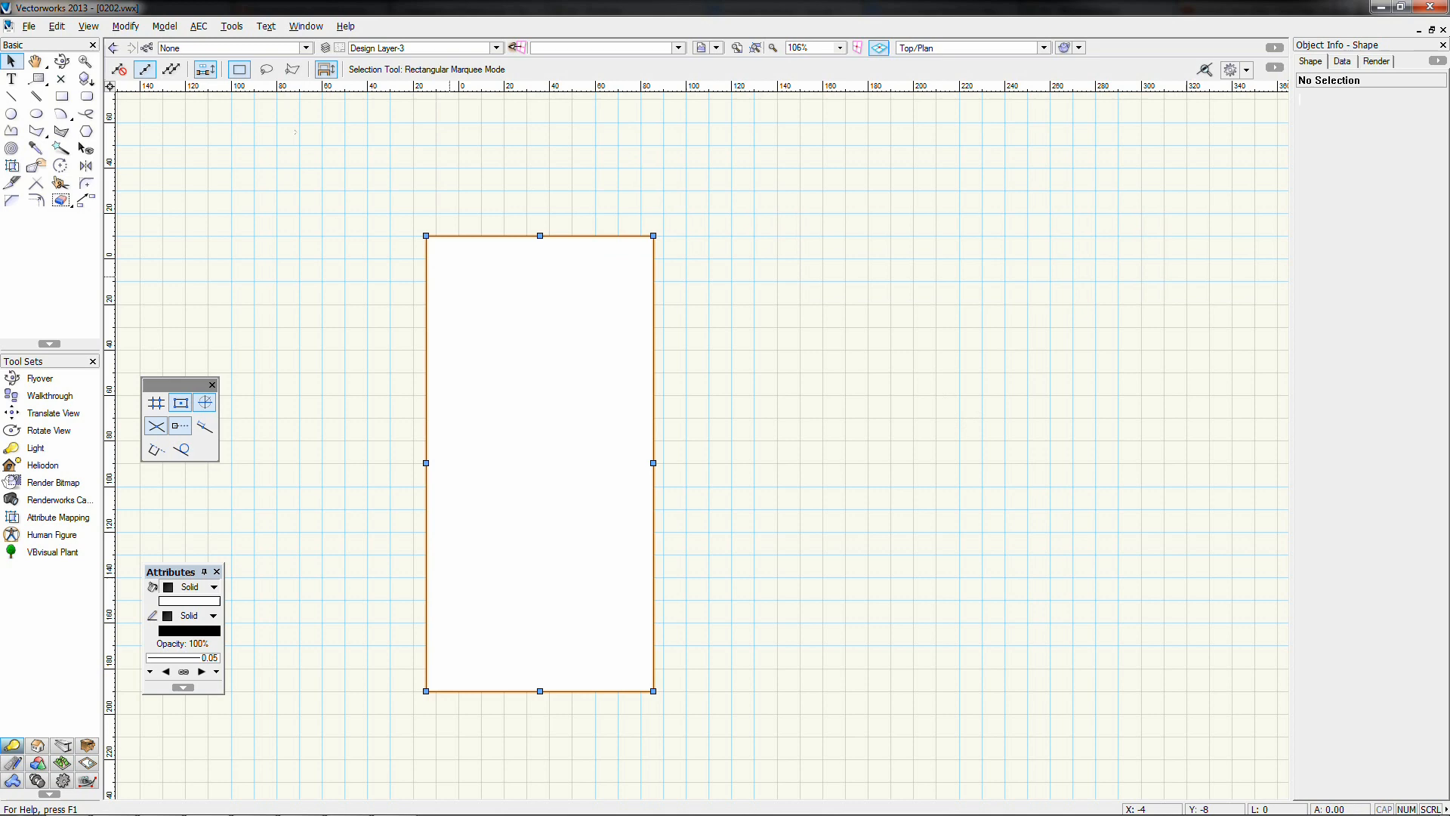
left_click(130, 29)
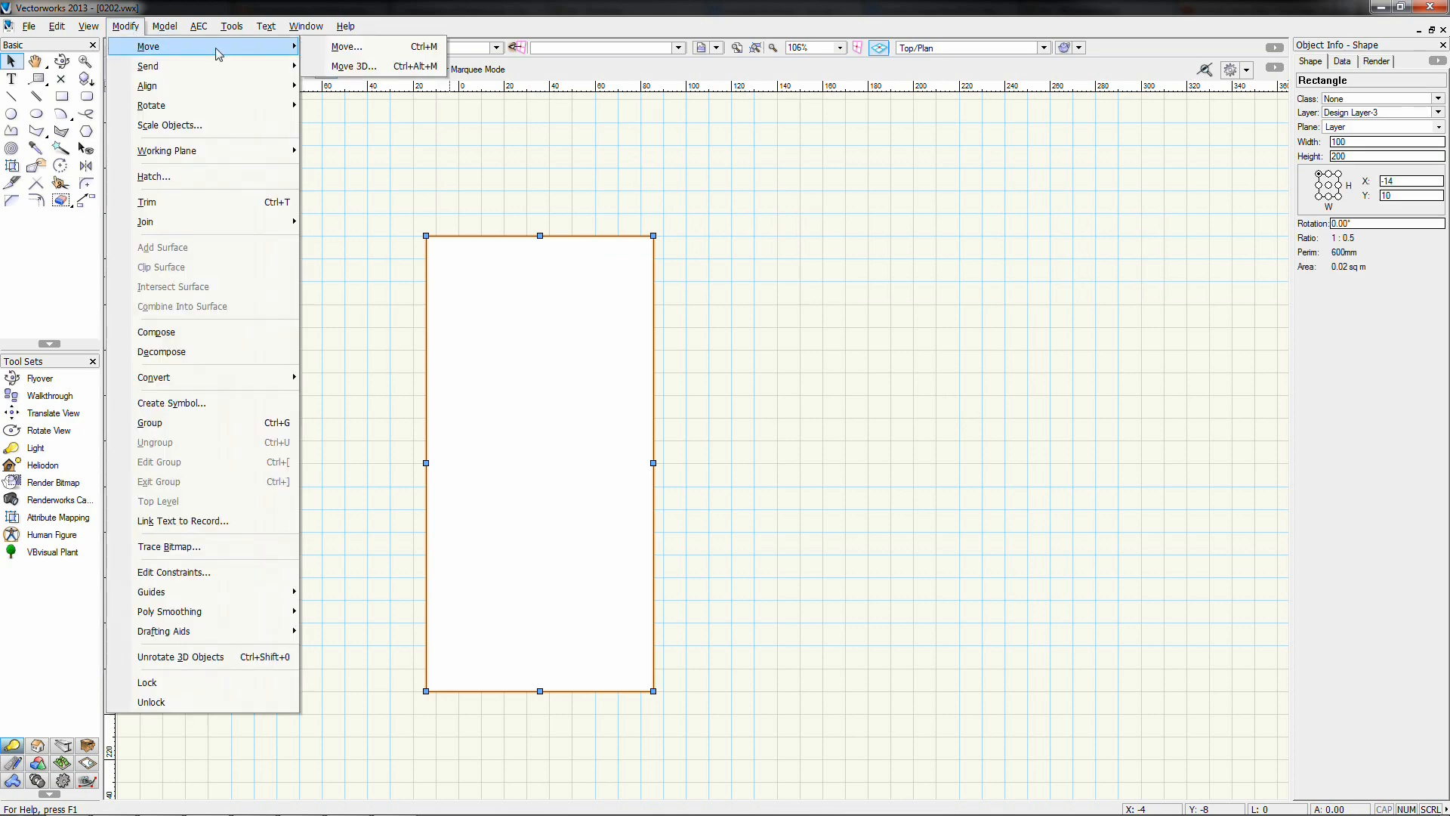
left_click(363, 46)
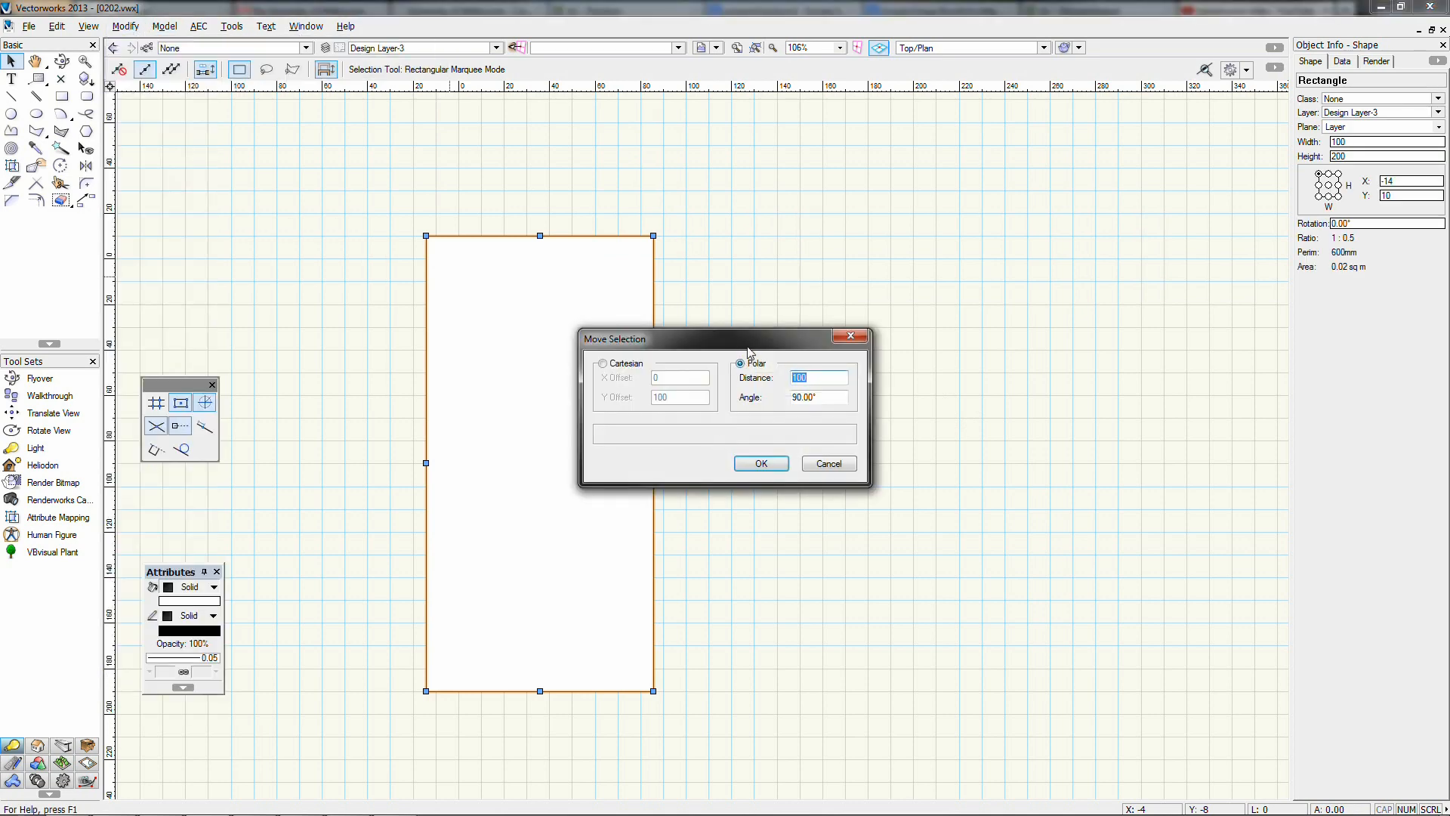
left_click_drag(752, 340, 884, 401)
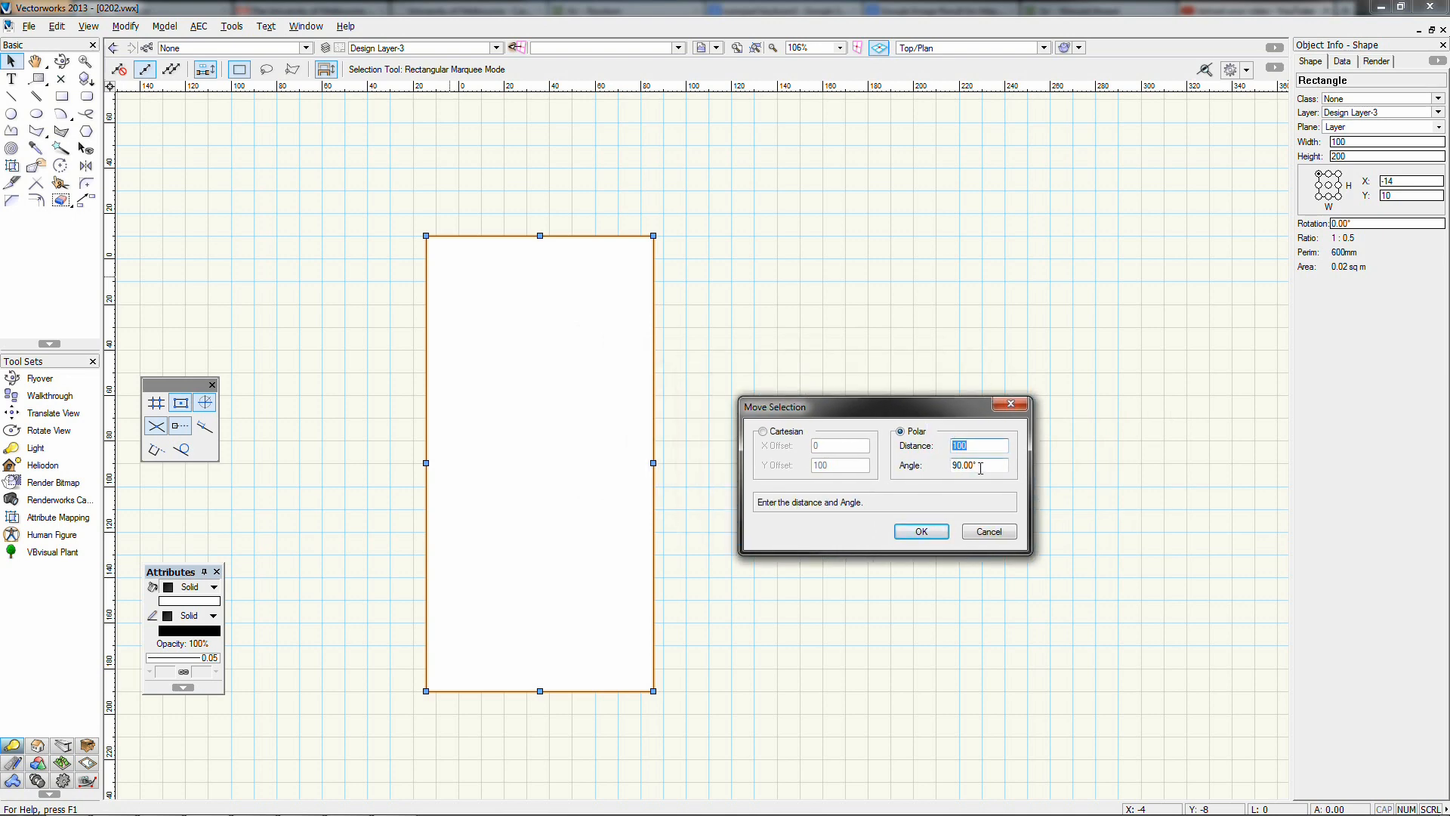
left_click_drag(981, 468, 945, 463)
left_click(922, 531)
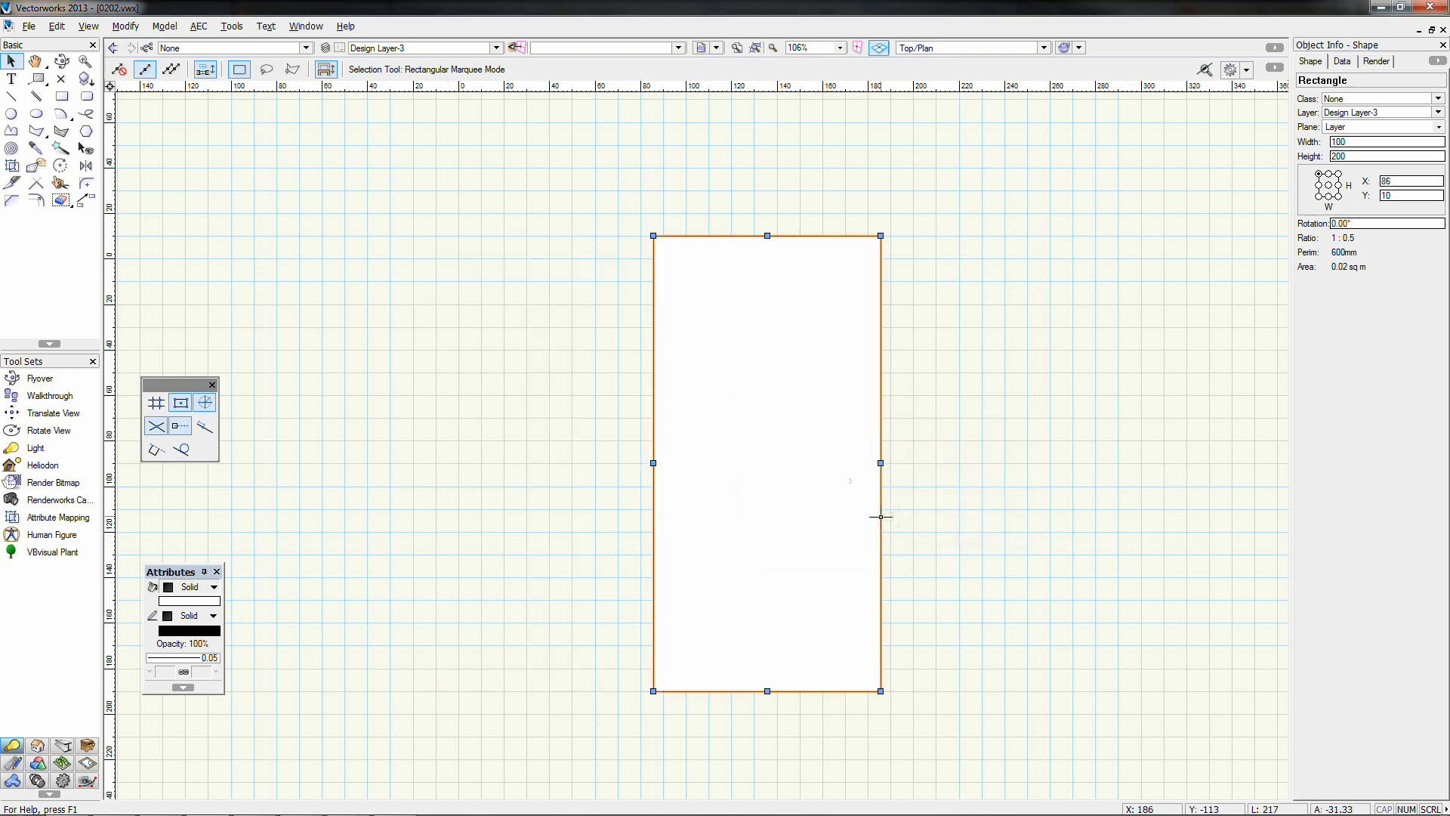
Polar-move the rectangle 100 units at 45°, then drag the copy toward the middle
left_click(125, 26)
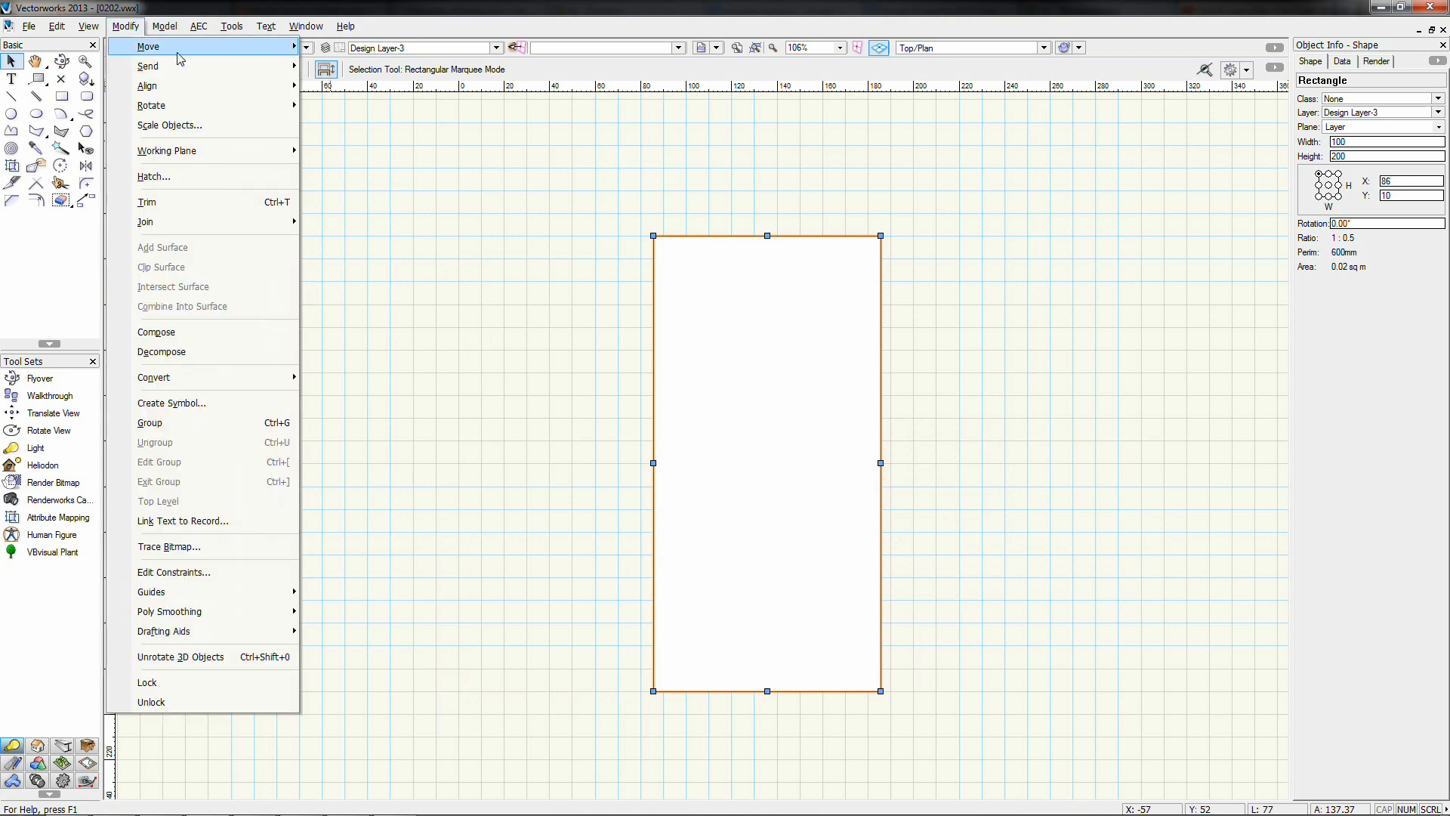
mouse_move(272, 47)
left_click(347, 47)
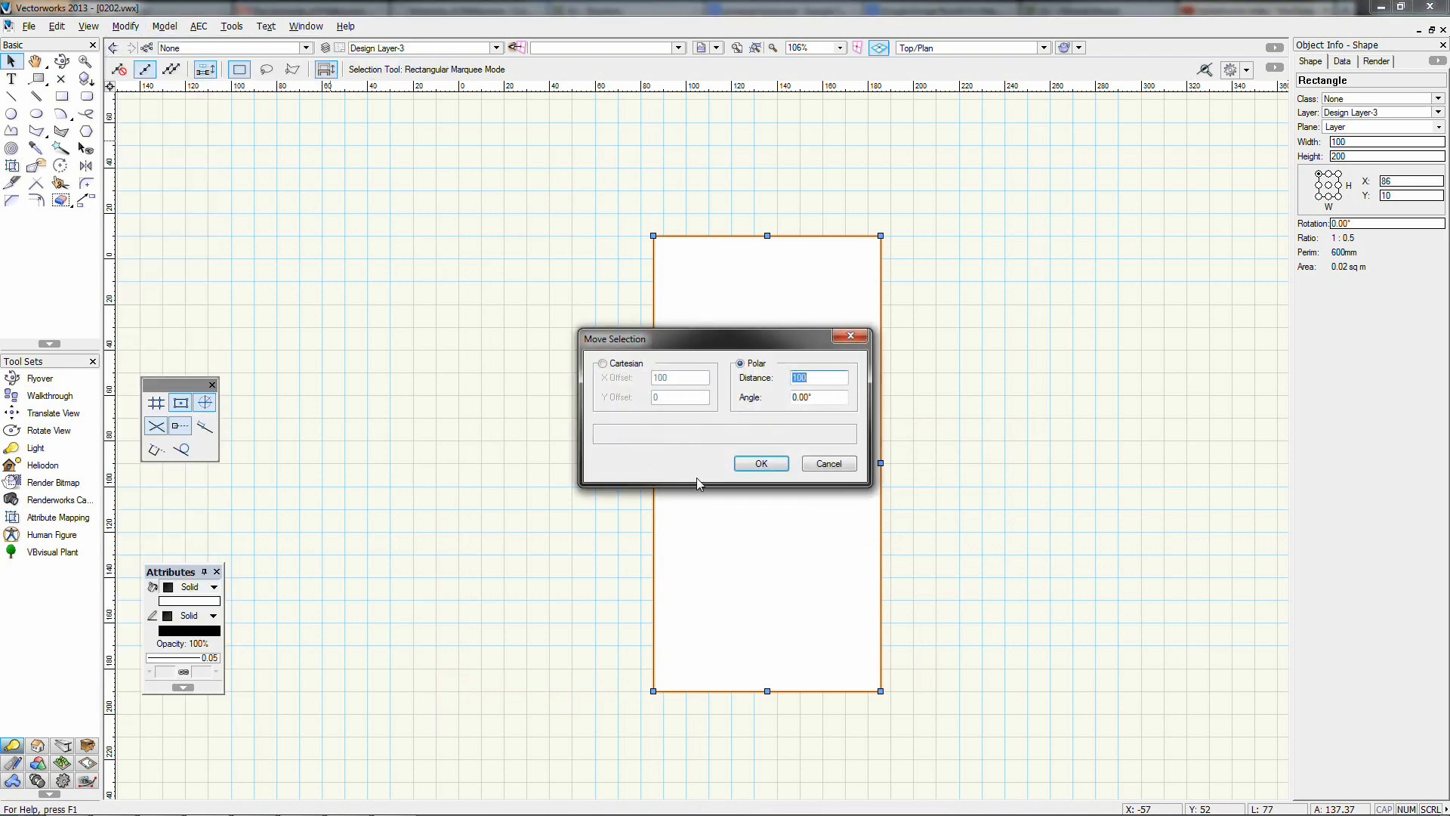
key("Tab")
type("4")
left_click(761, 462)
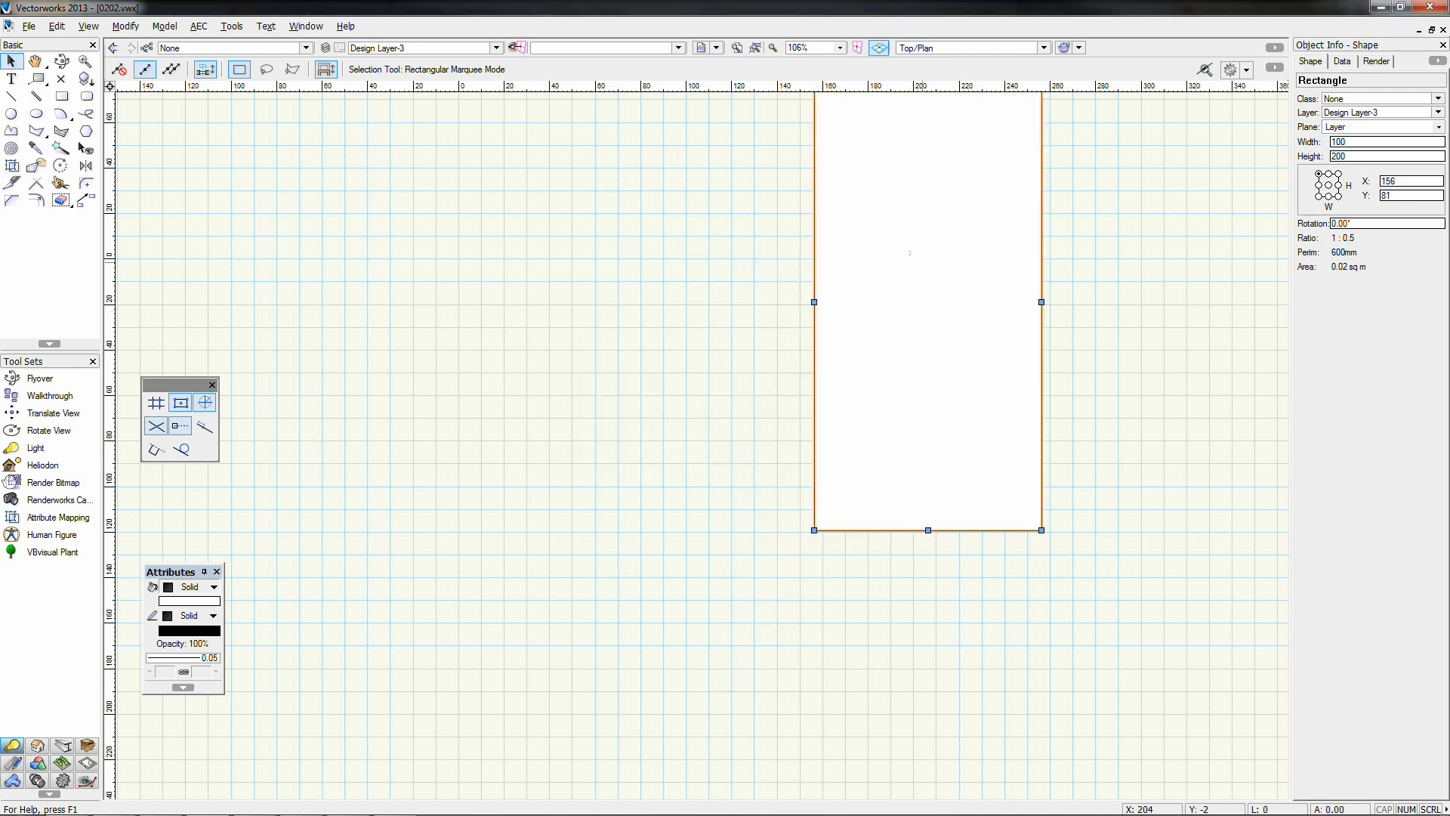
left_click_drag(913, 272, 887, 386)
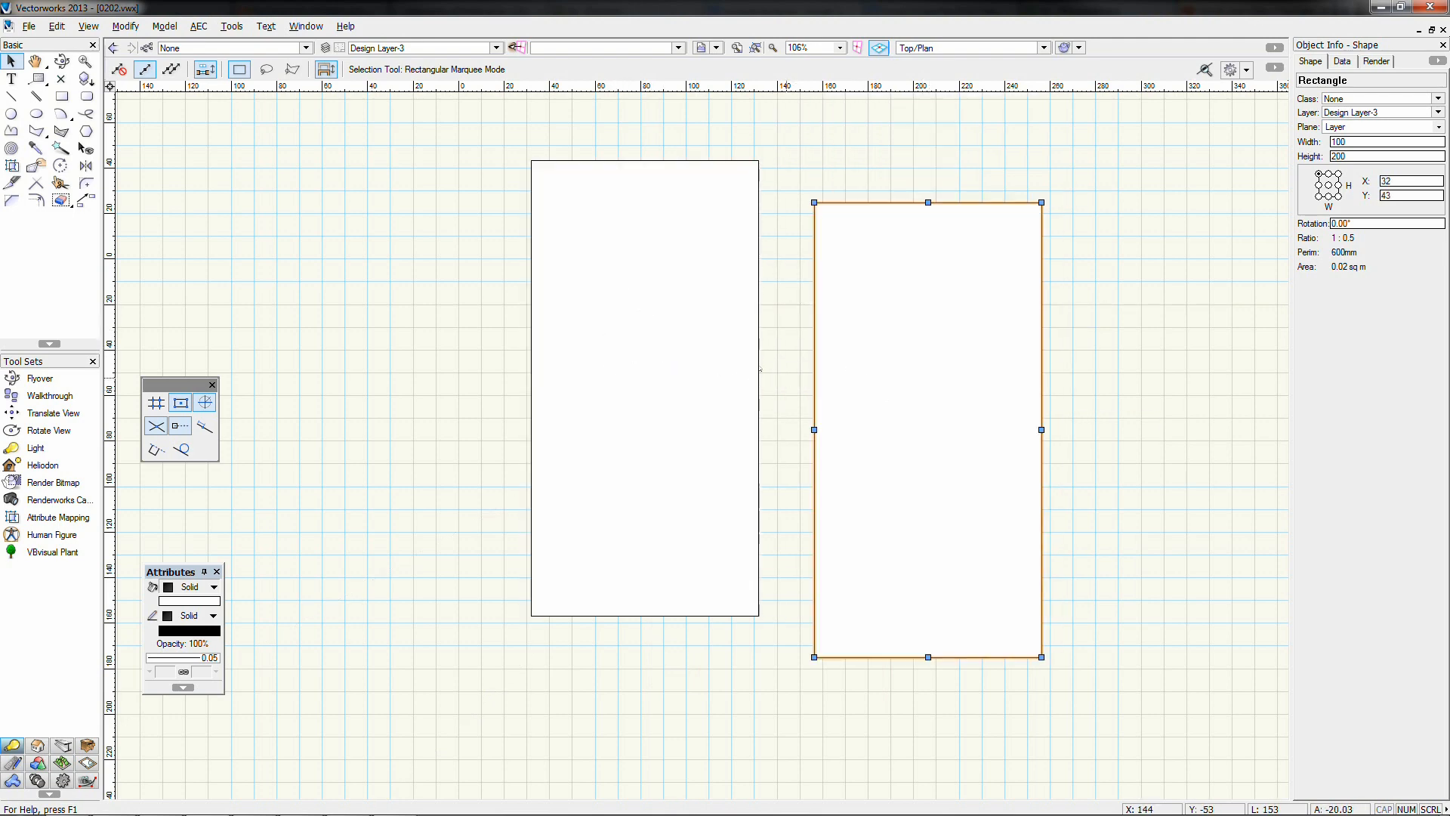
Snap the right rectangle against the left one, then shift it X offset 10, Y 0
left_click(793, 197)
left_click_drag(814, 203, 758, 161)
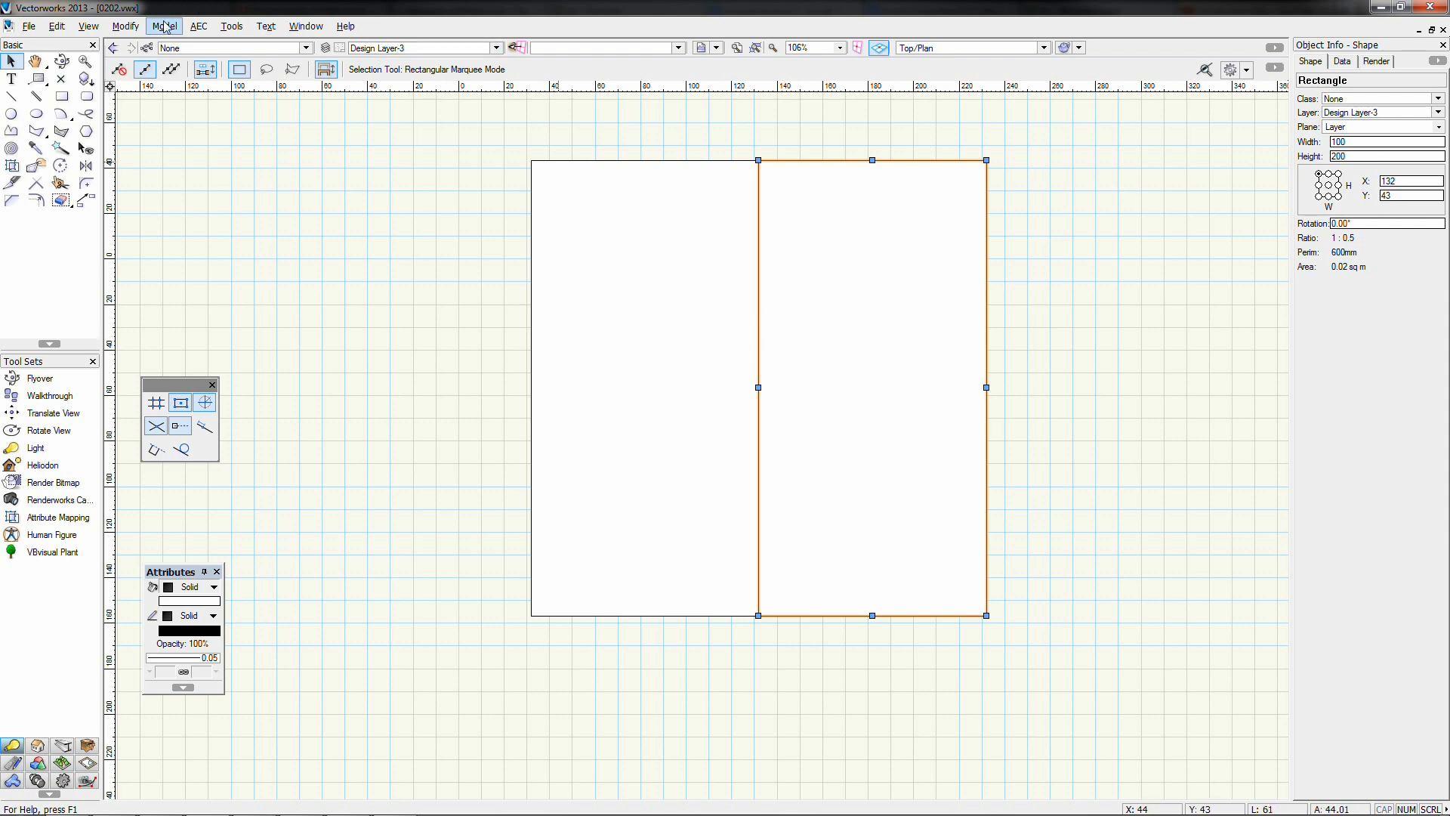
left_click(122, 31)
mouse_move(143, 45)
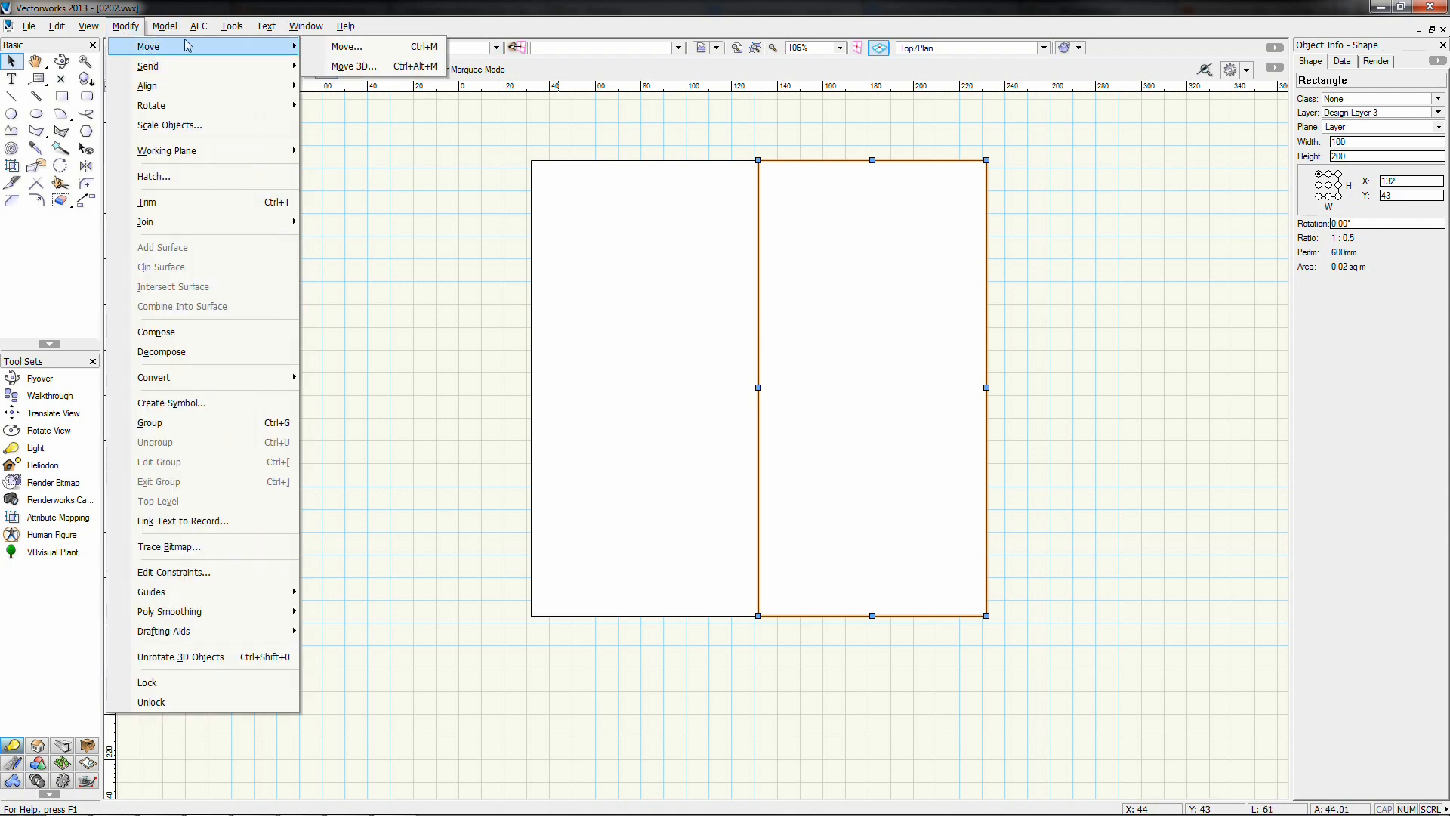
left_click(347, 46)
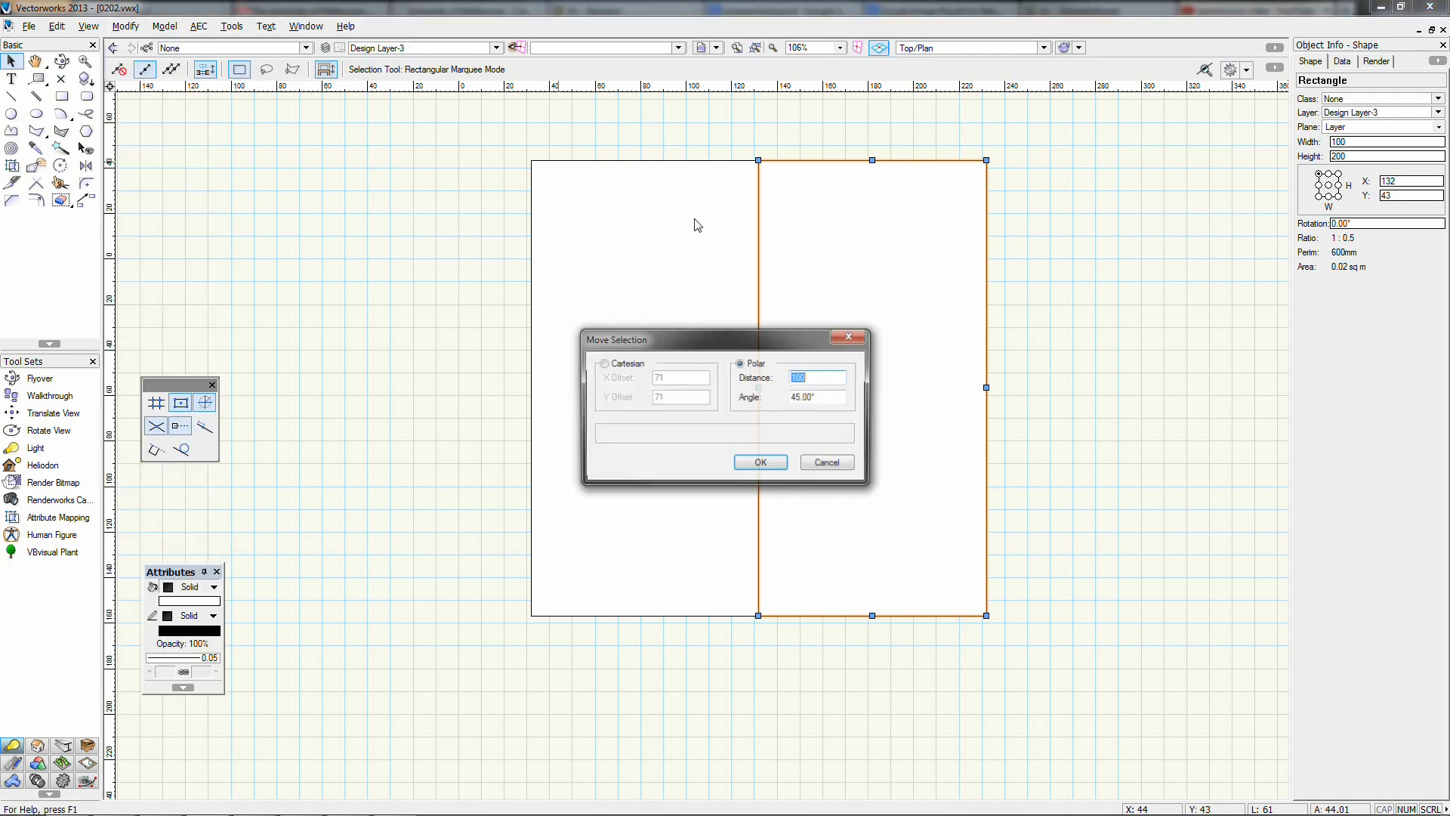
left_click(602, 363)
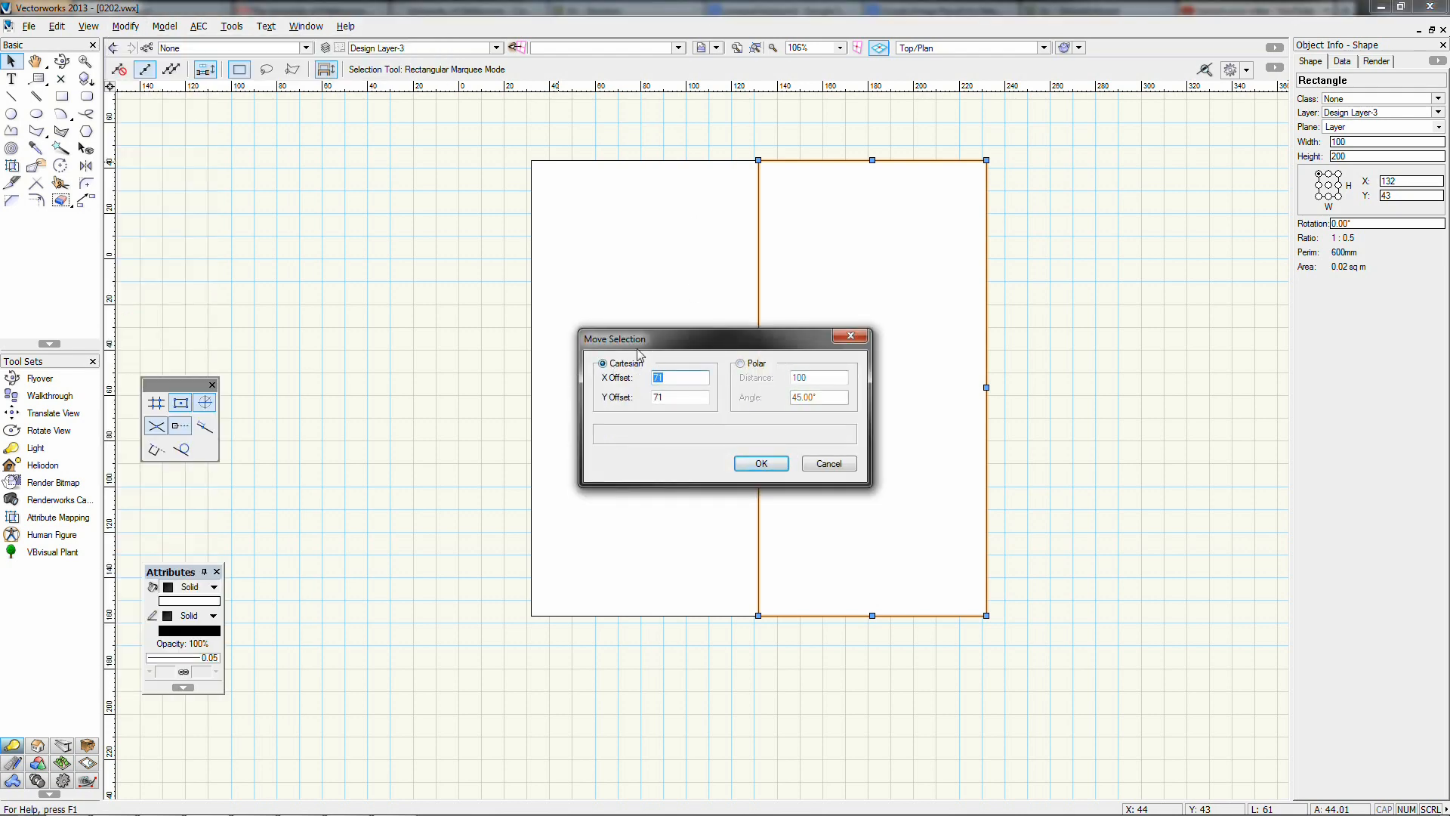
type("1")
key("Tab")
left_click(761, 458)
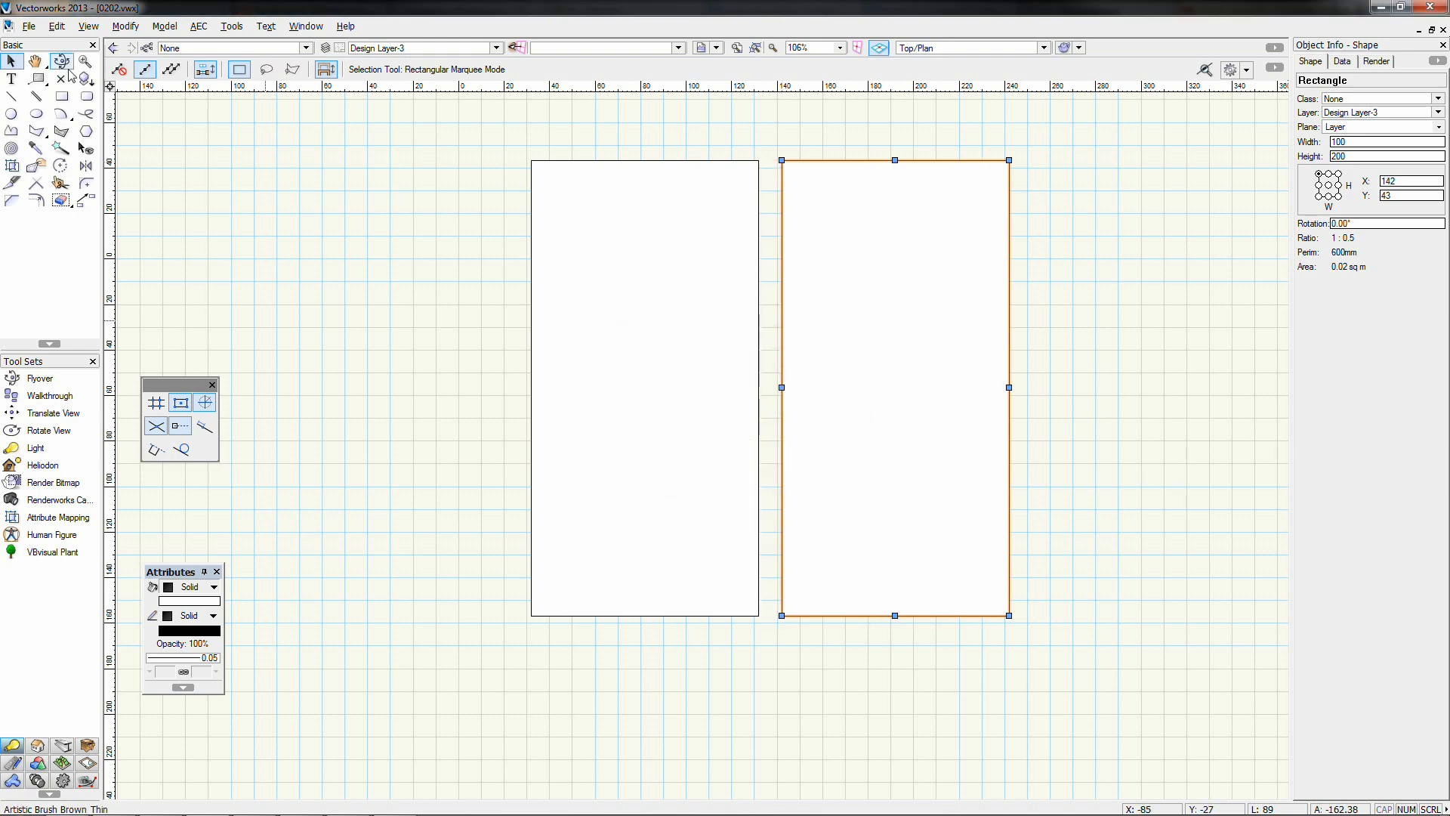
Start a rectangle at the left rectangle's top-right corner, then cancel it
left_click(62, 96)
left_click(759, 160)
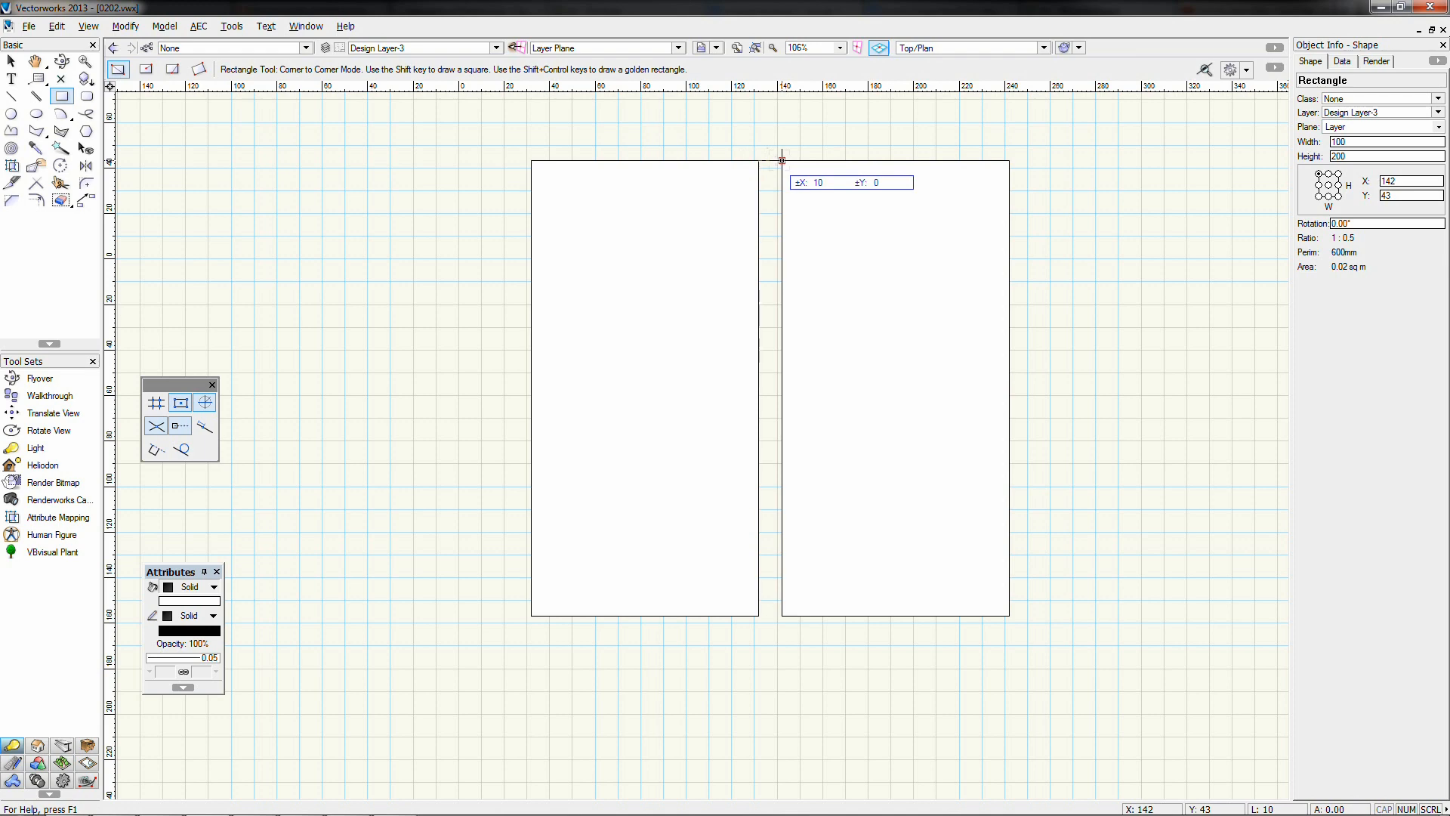
key("Escape")
left_click(11, 60)
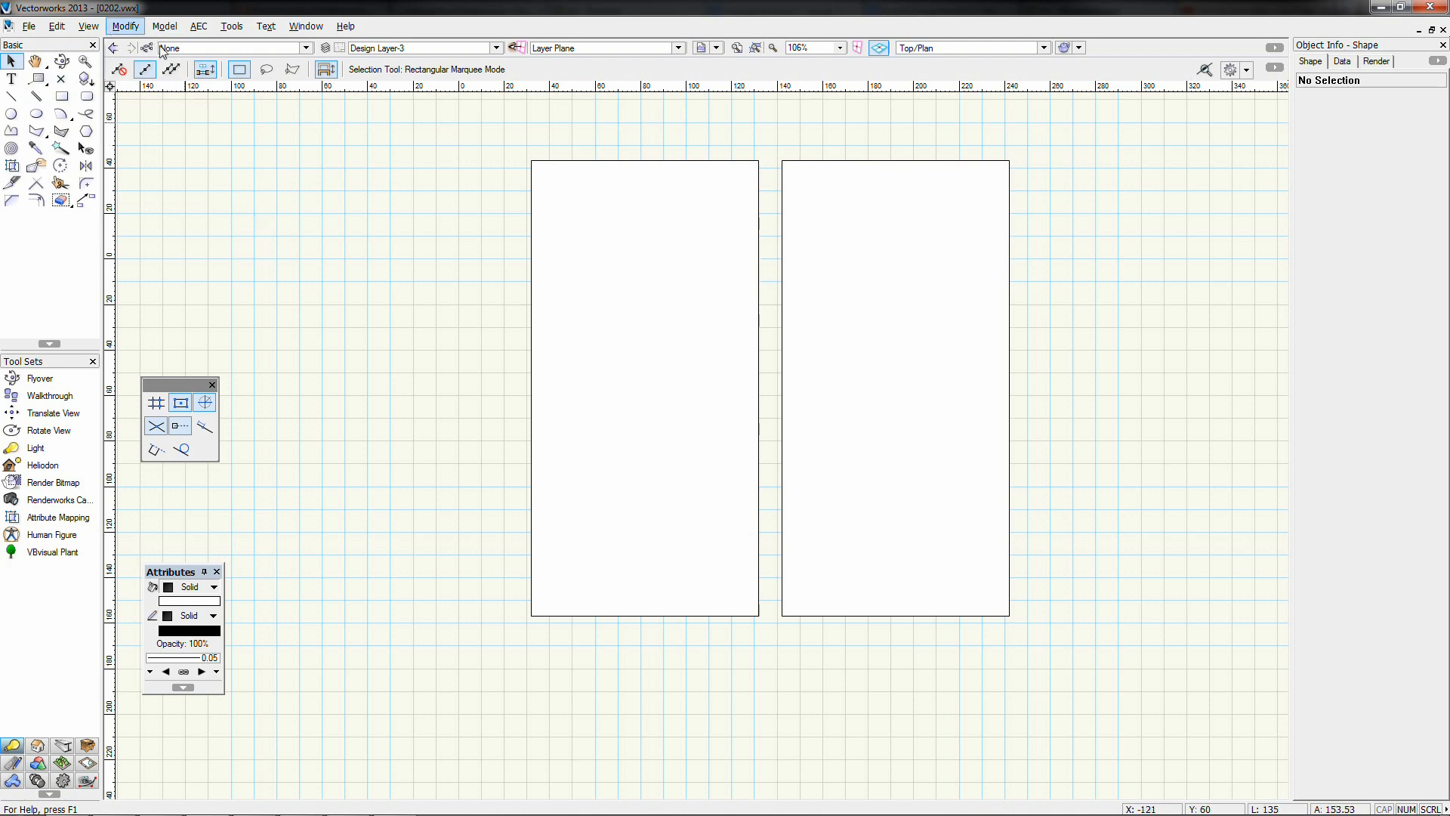
Resize the left rectangle into a 77 × 77 square and move it down over the other
left_click(127, 26)
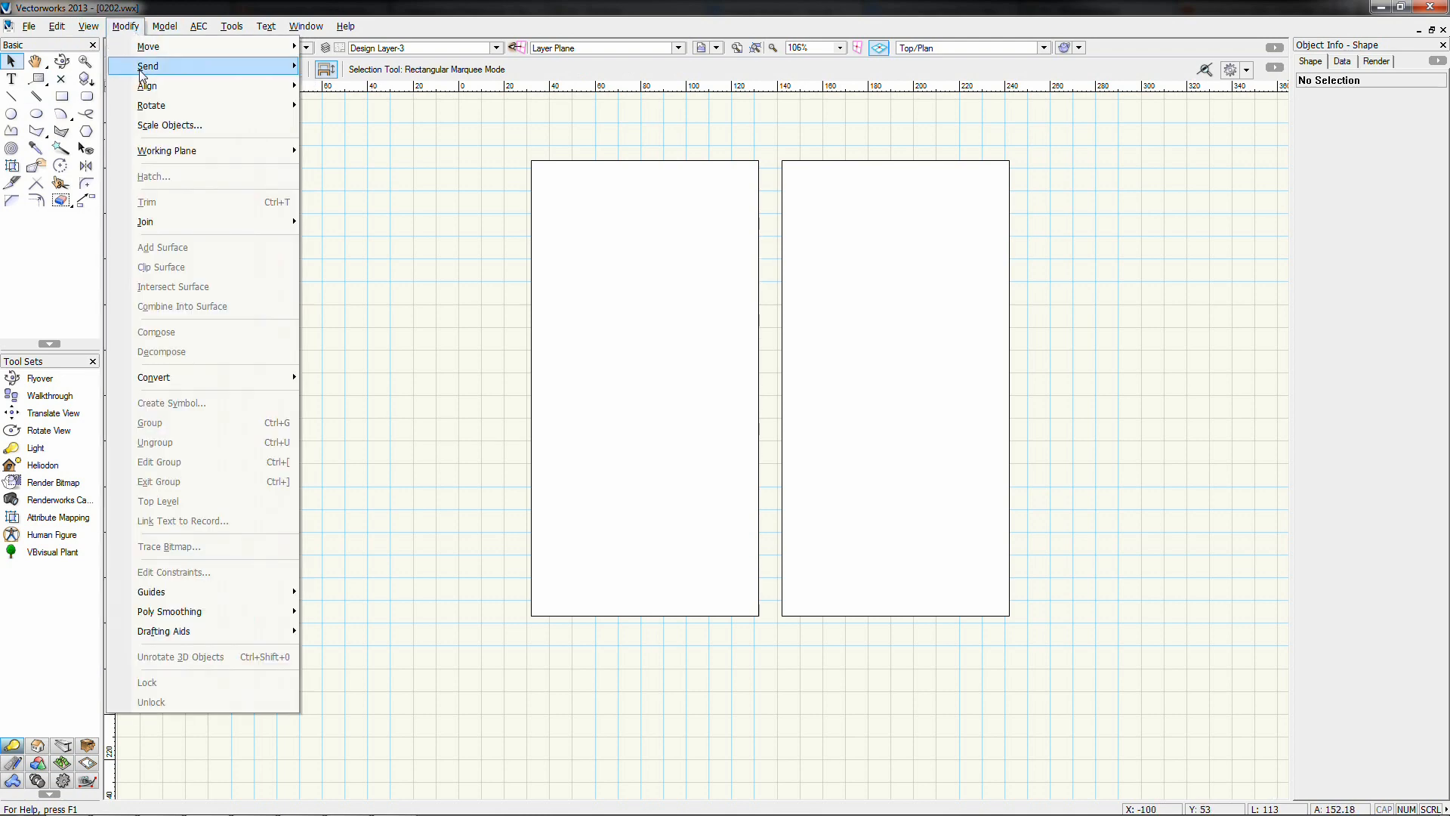
left_click(132, 26)
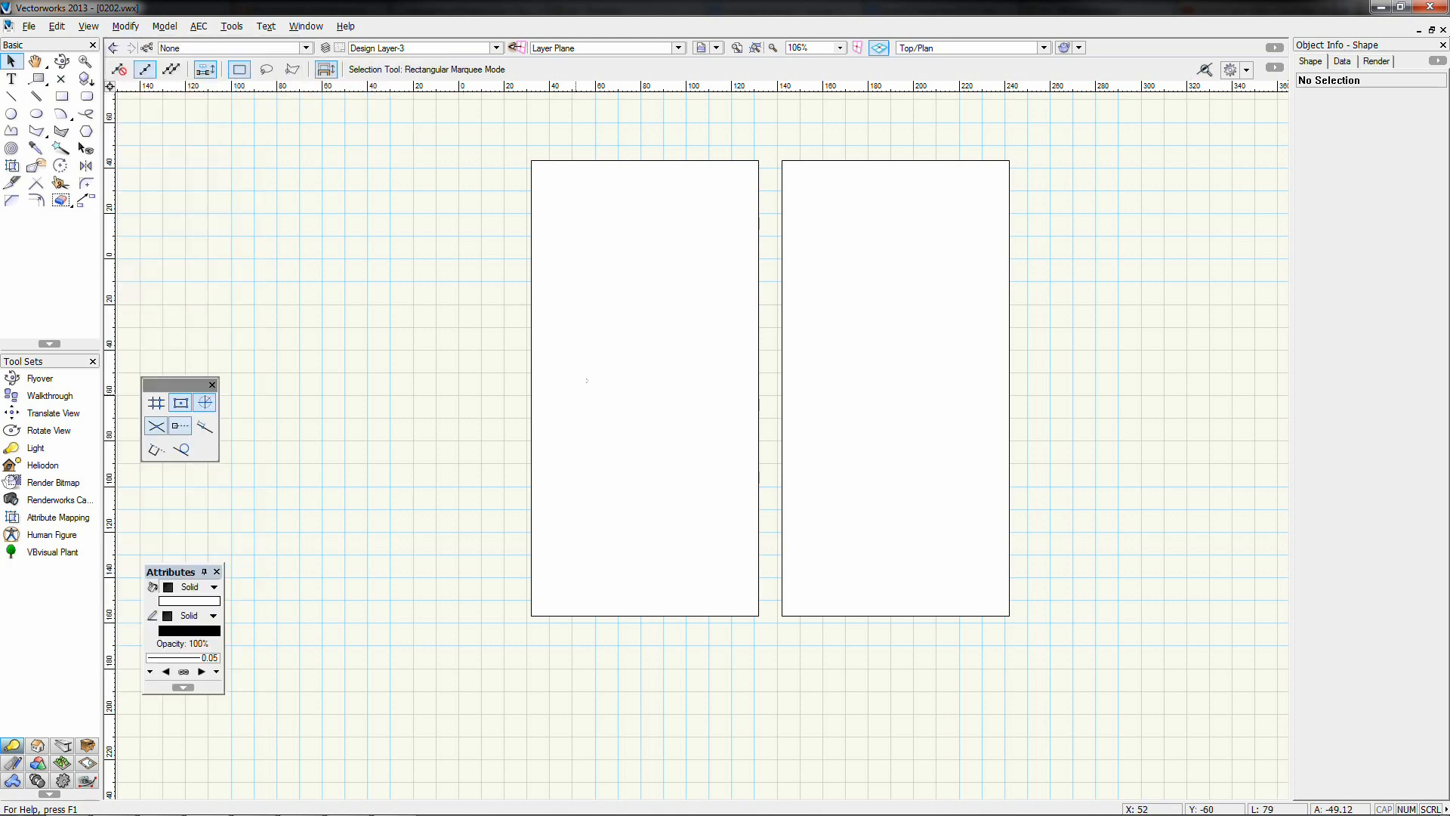
left_click(663, 314)
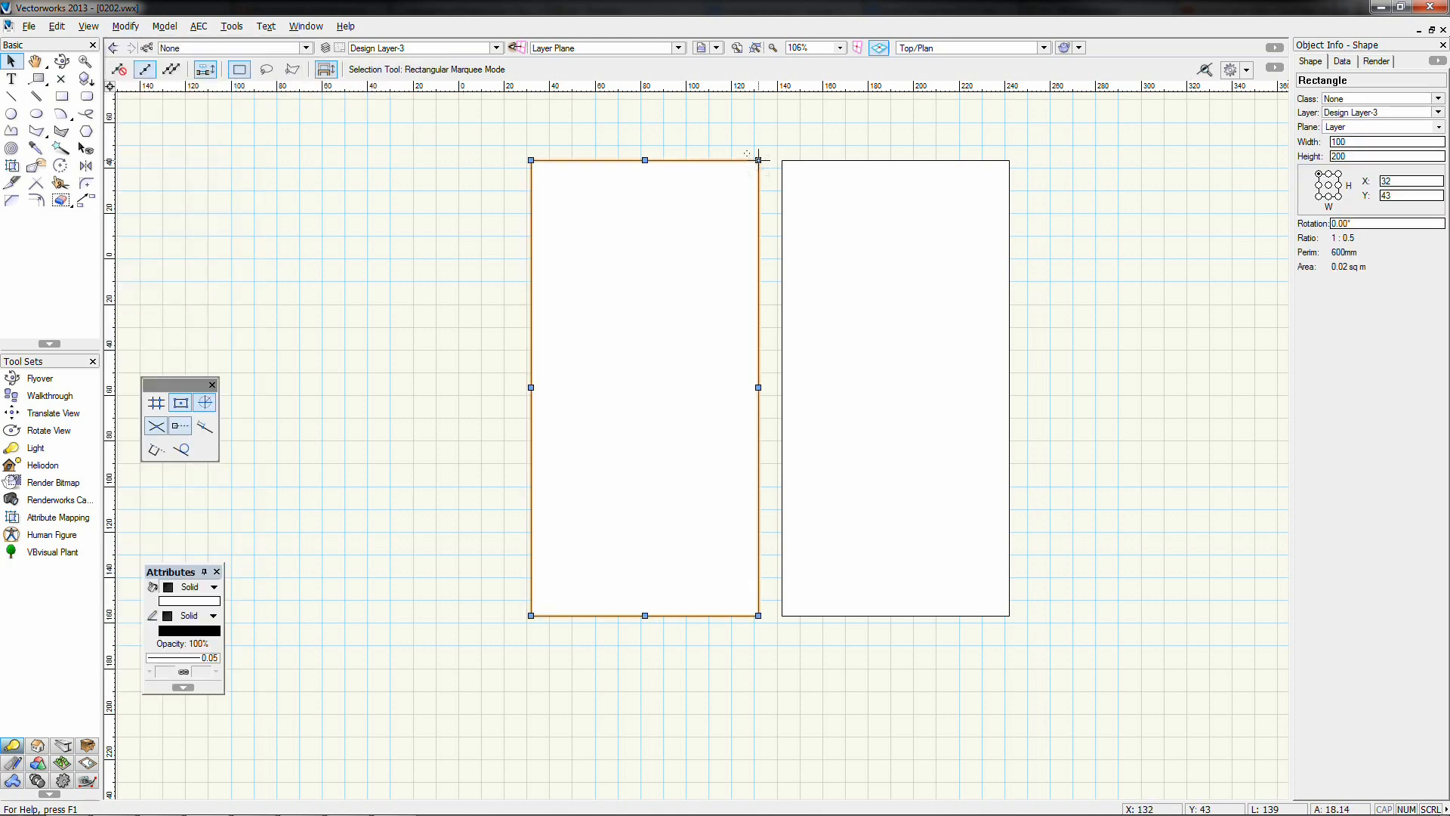
left_click_drag(759, 160, 707, 439)
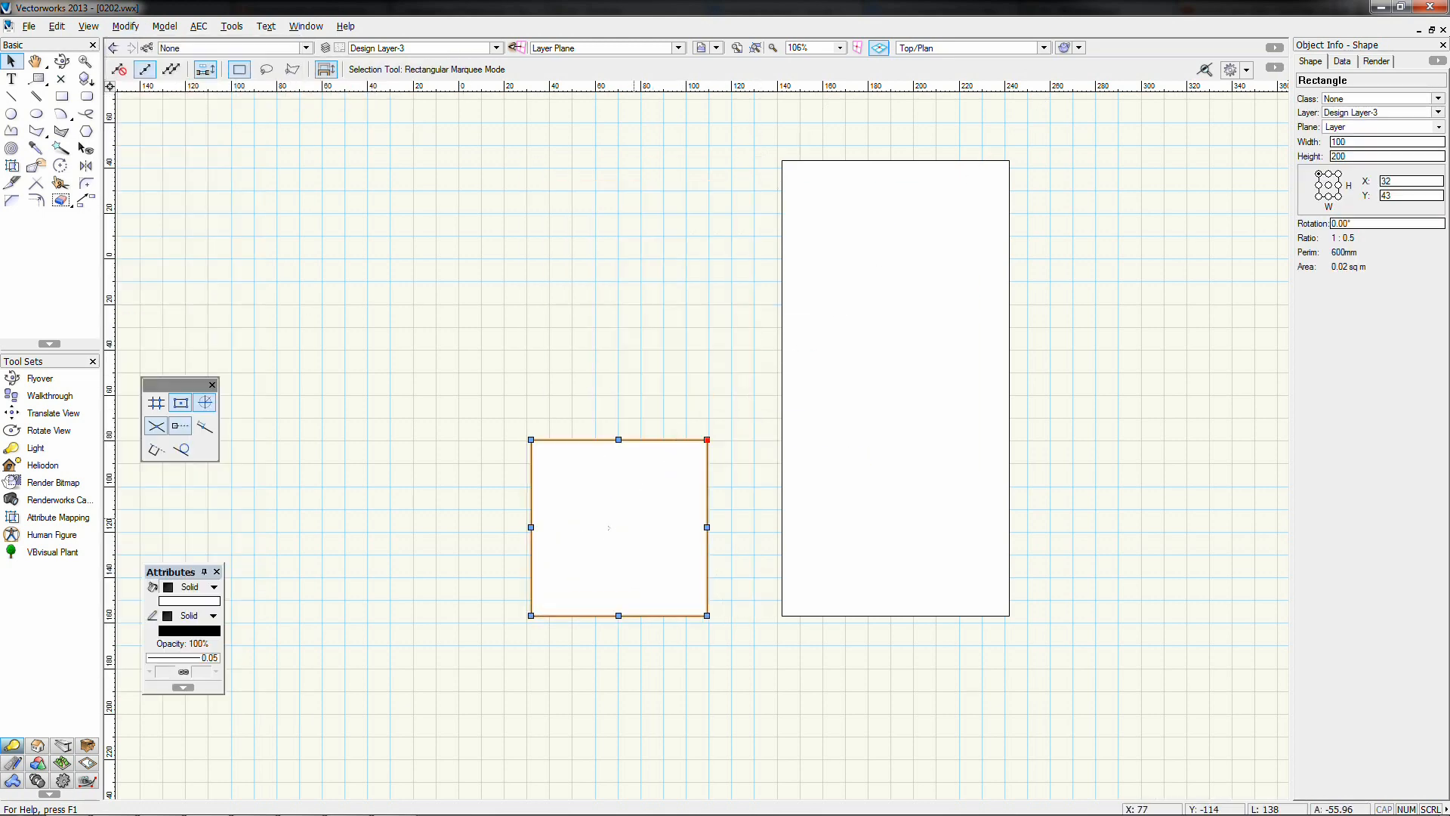
left_click_drag(608, 527, 759, 578)
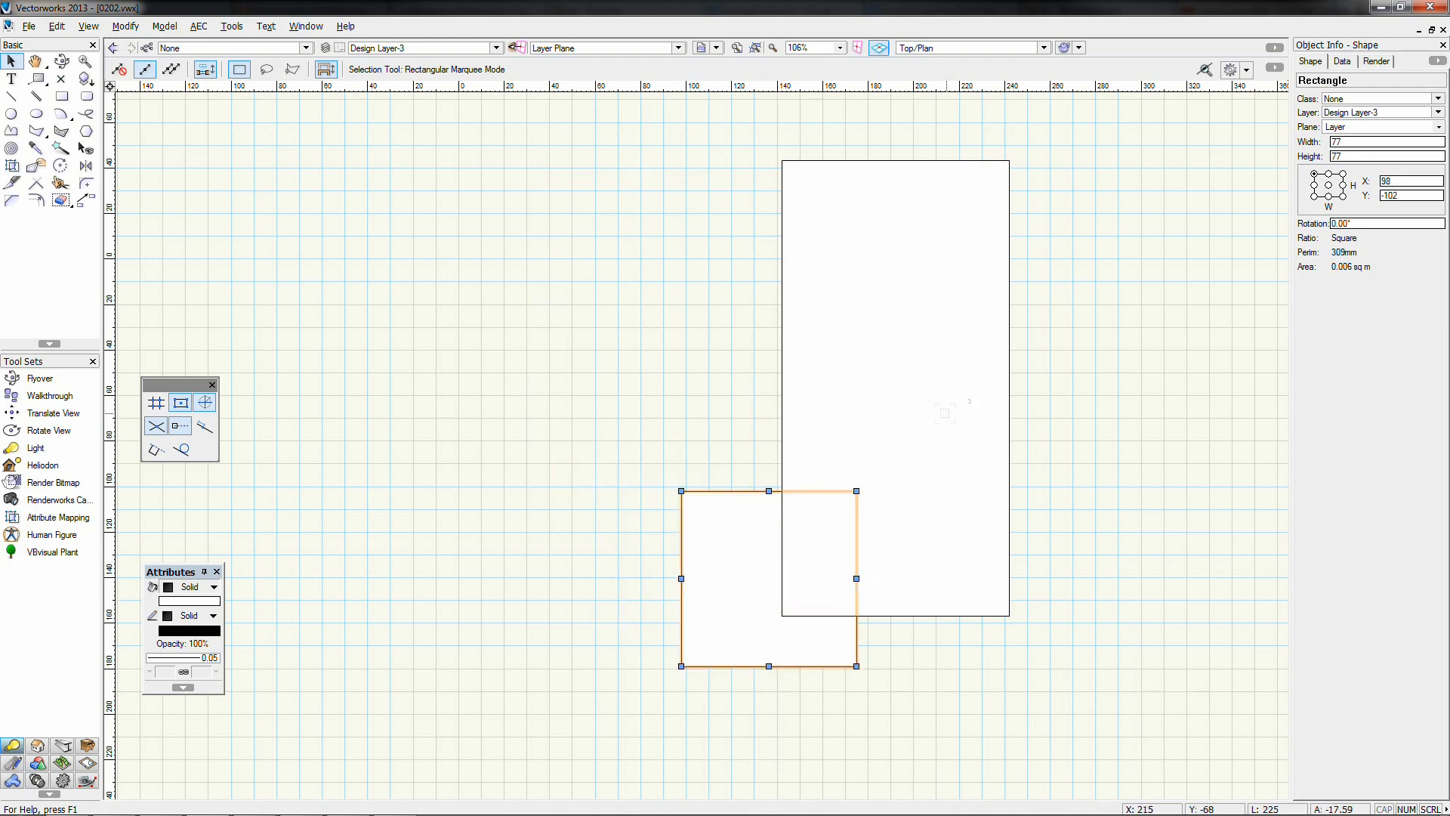
Shorten the tall rectangle to 83 × 100 by its corner handle
left_click(1054, 382)
left_click(859, 443)
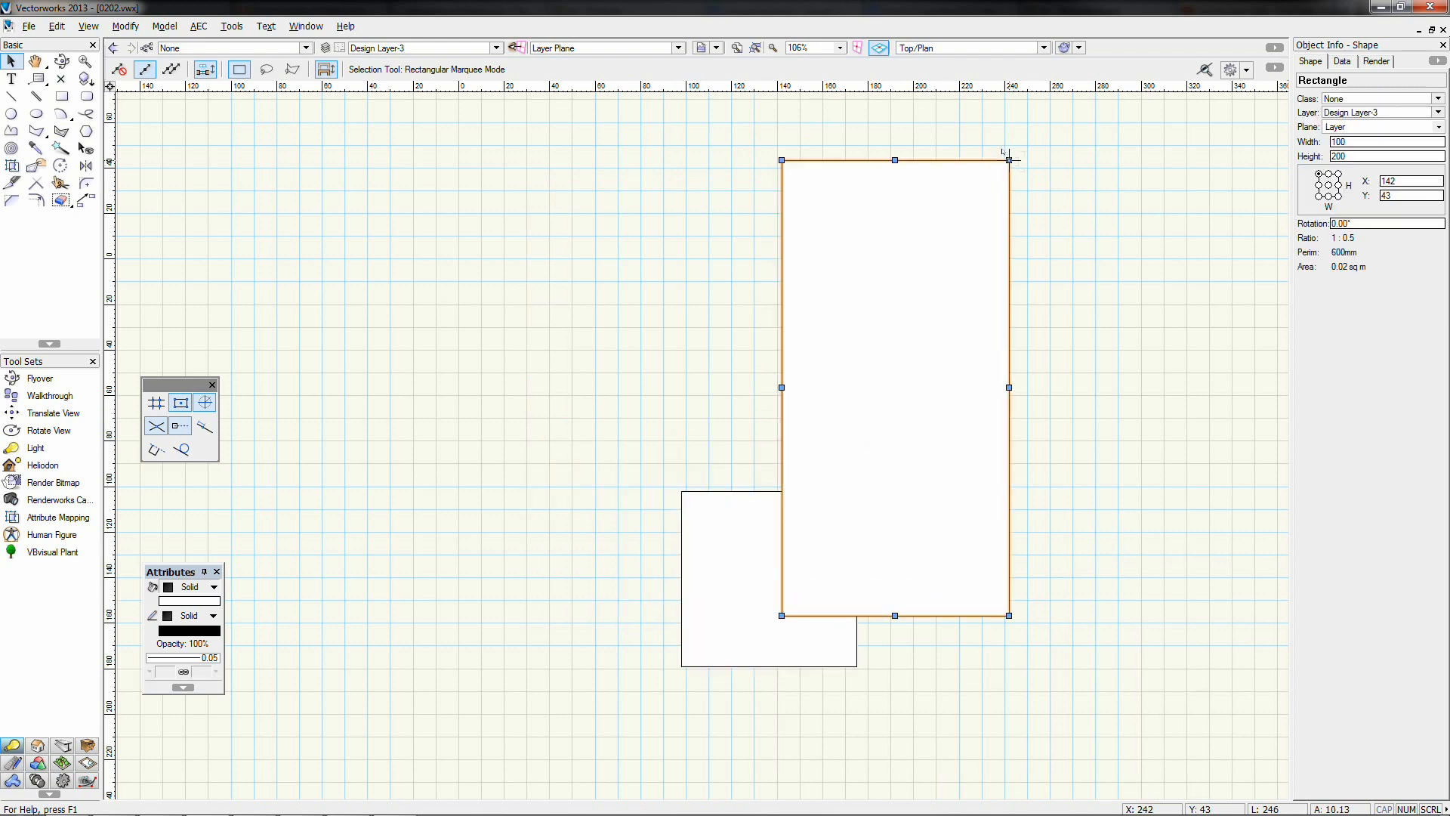
left_click_drag(1009, 161, 971, 388)
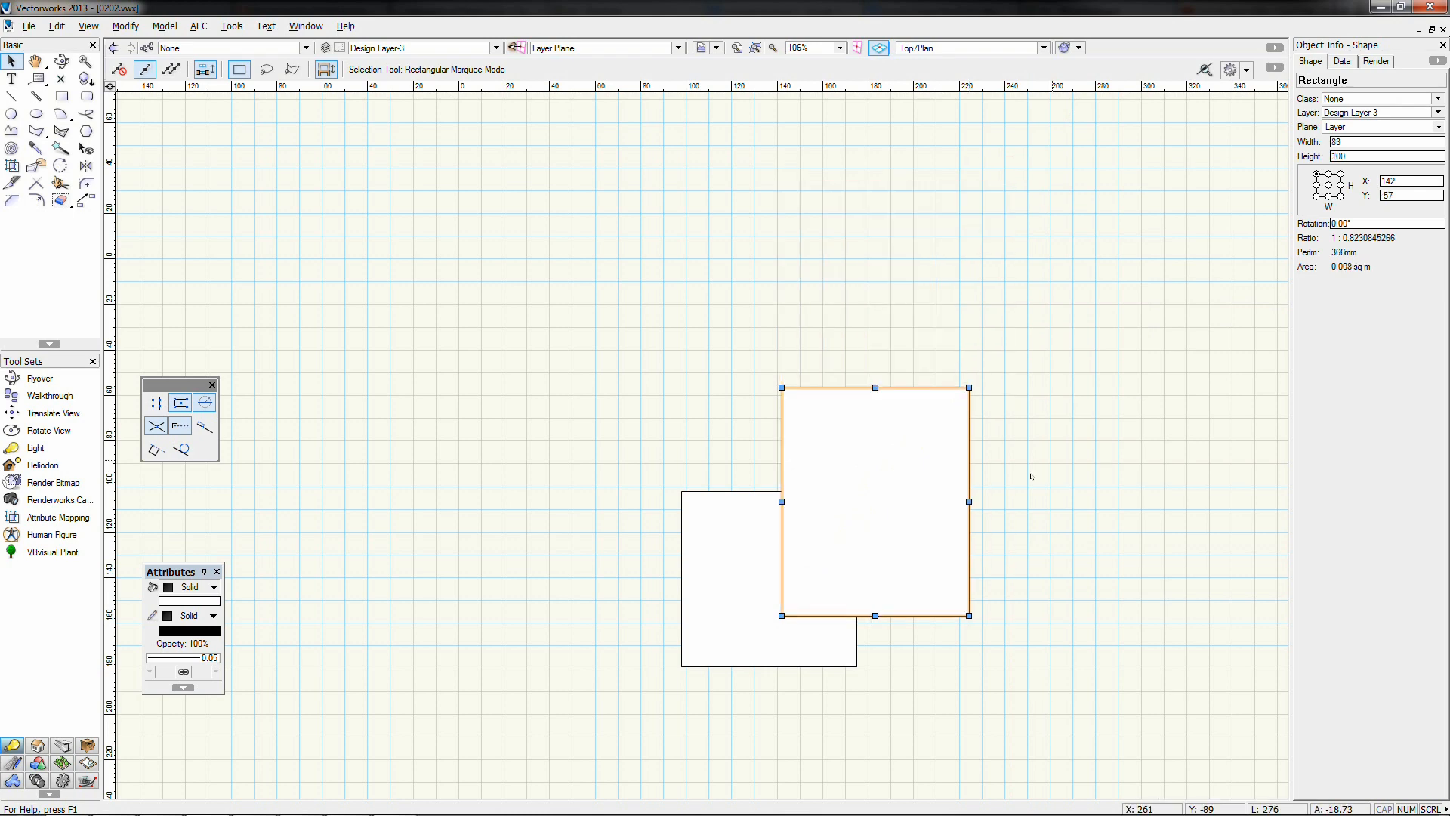
middle_click_drag(886, 572, 832, 444)
left_click(832, 525)
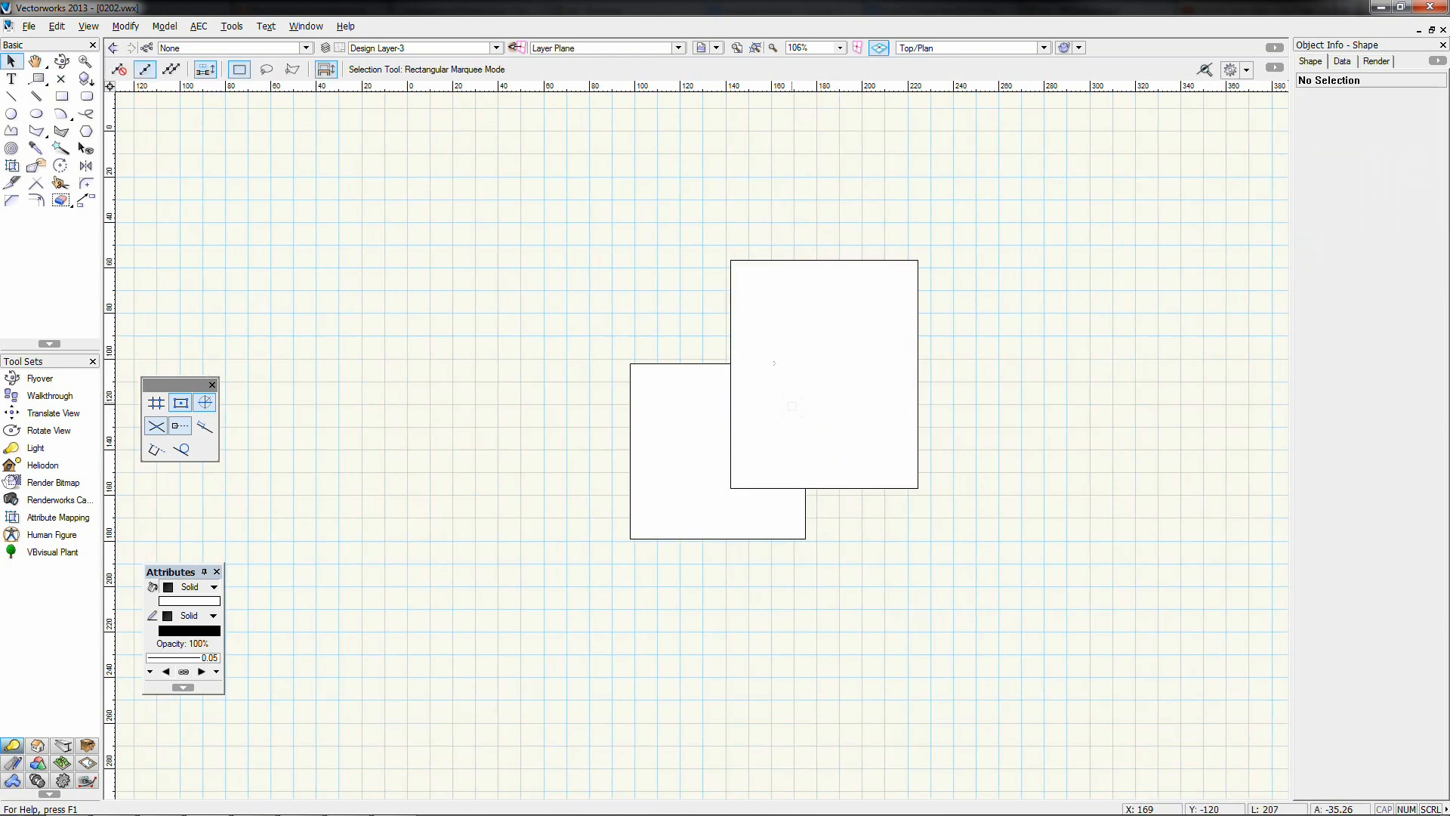
Draw a circle by diameter and move it over the top edges of both rectangles
left_click(11, 114)
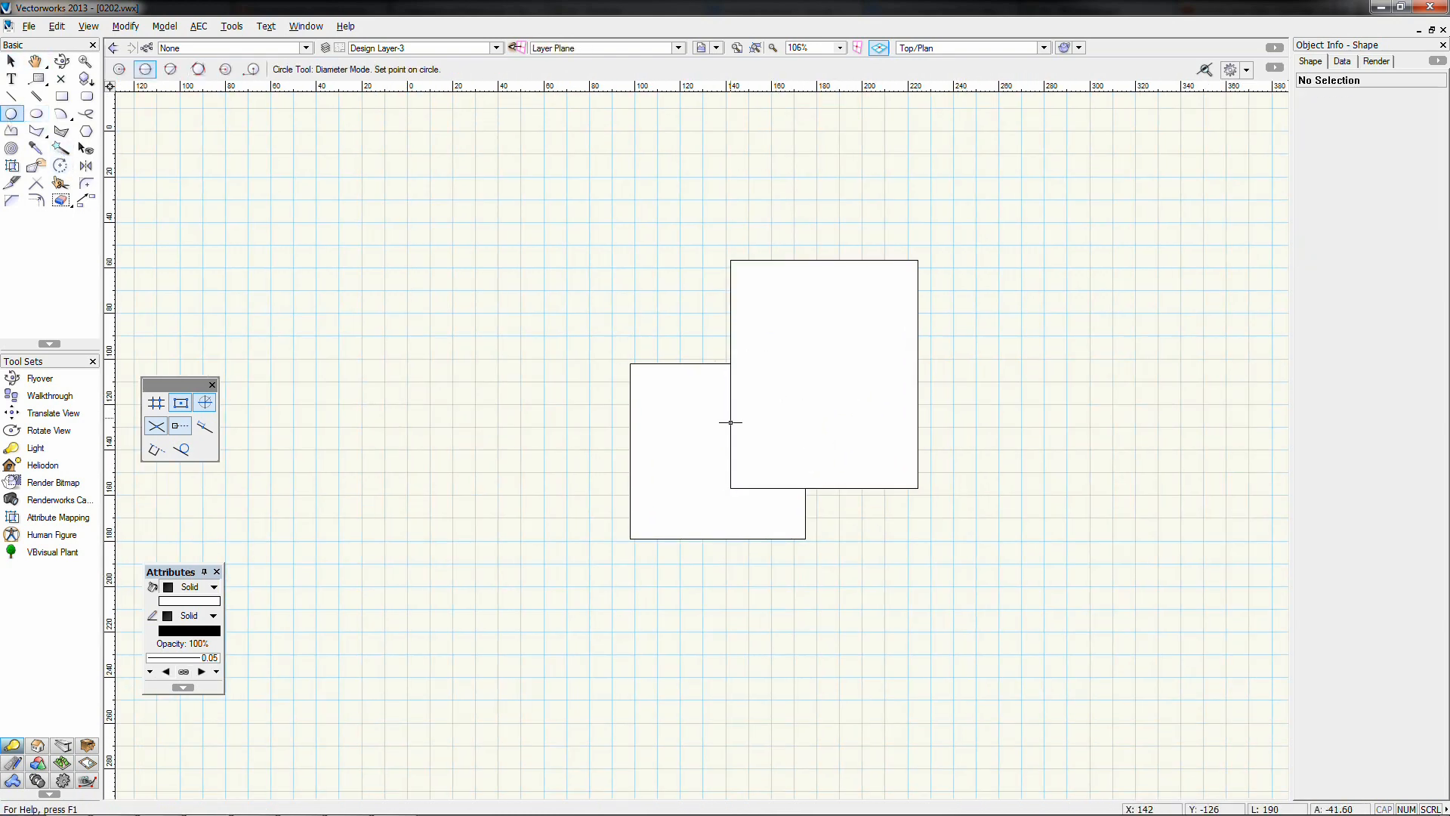
left_click(730, 363)
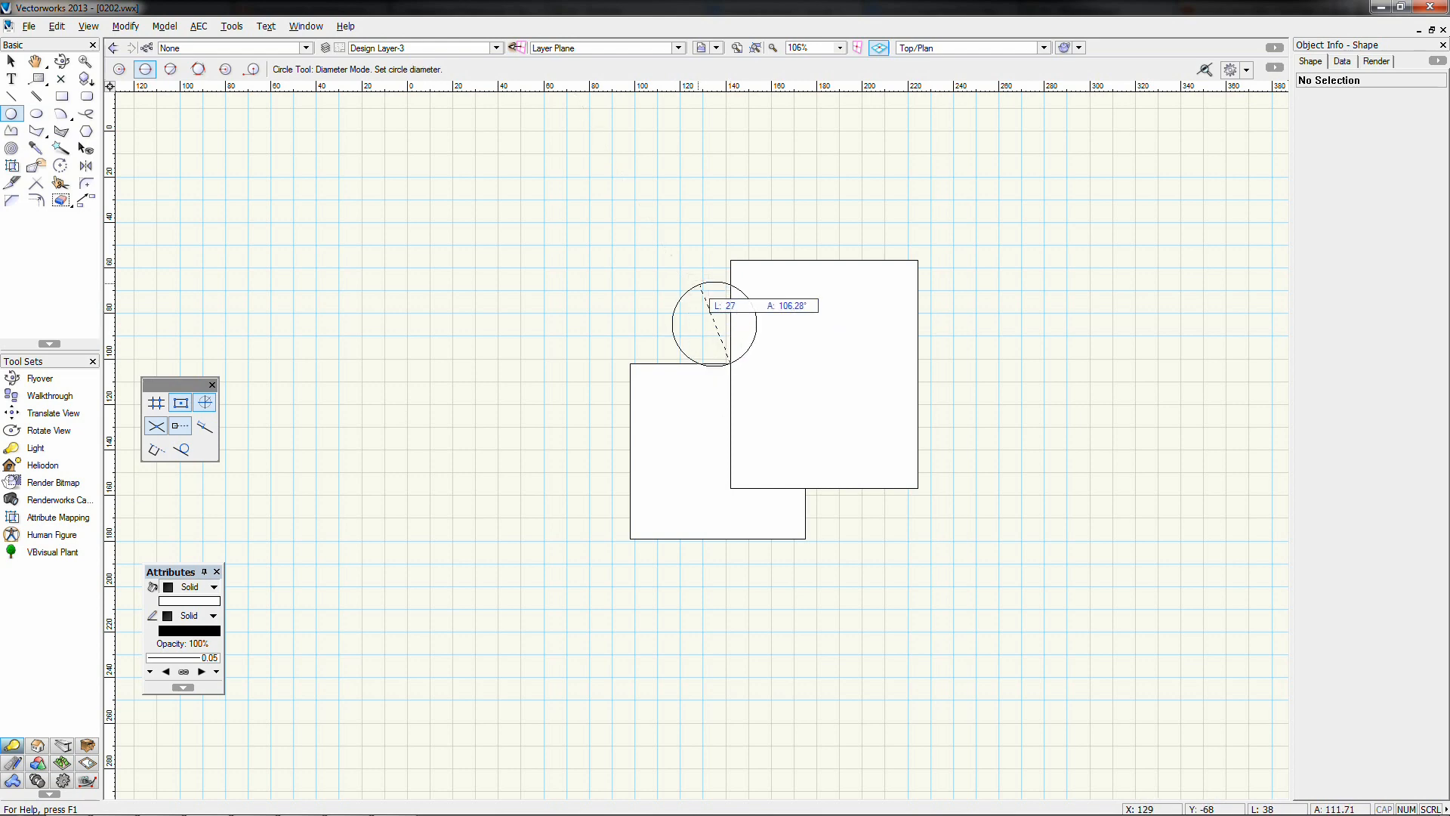
left_click(656, 237)
key("x")
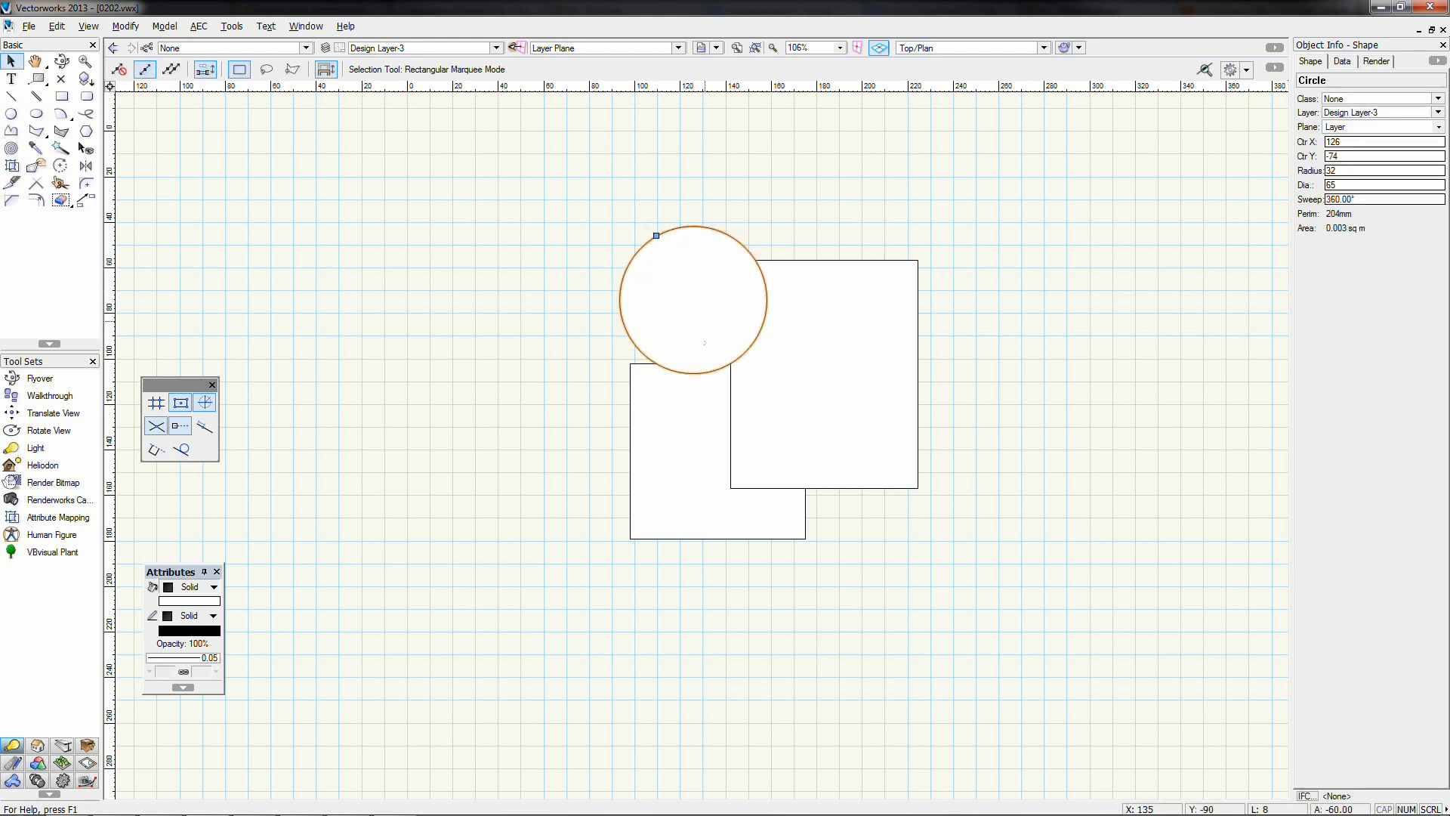
left_click_drag(686, 311, 710, 352)
Select the lower-left 77 × 77 square to change its stacking order
left_click(1085, 346)
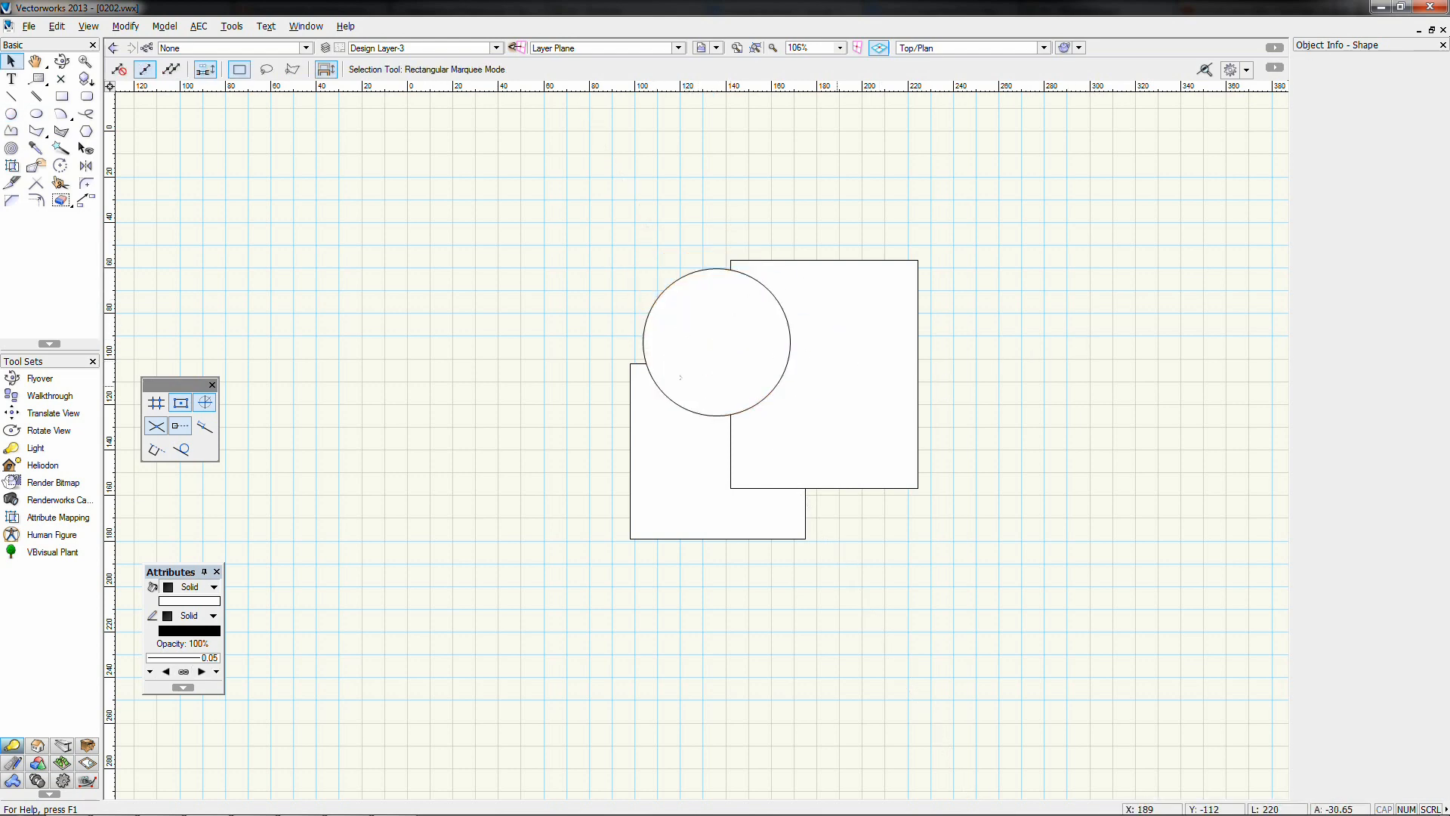
left_click(689, 293)
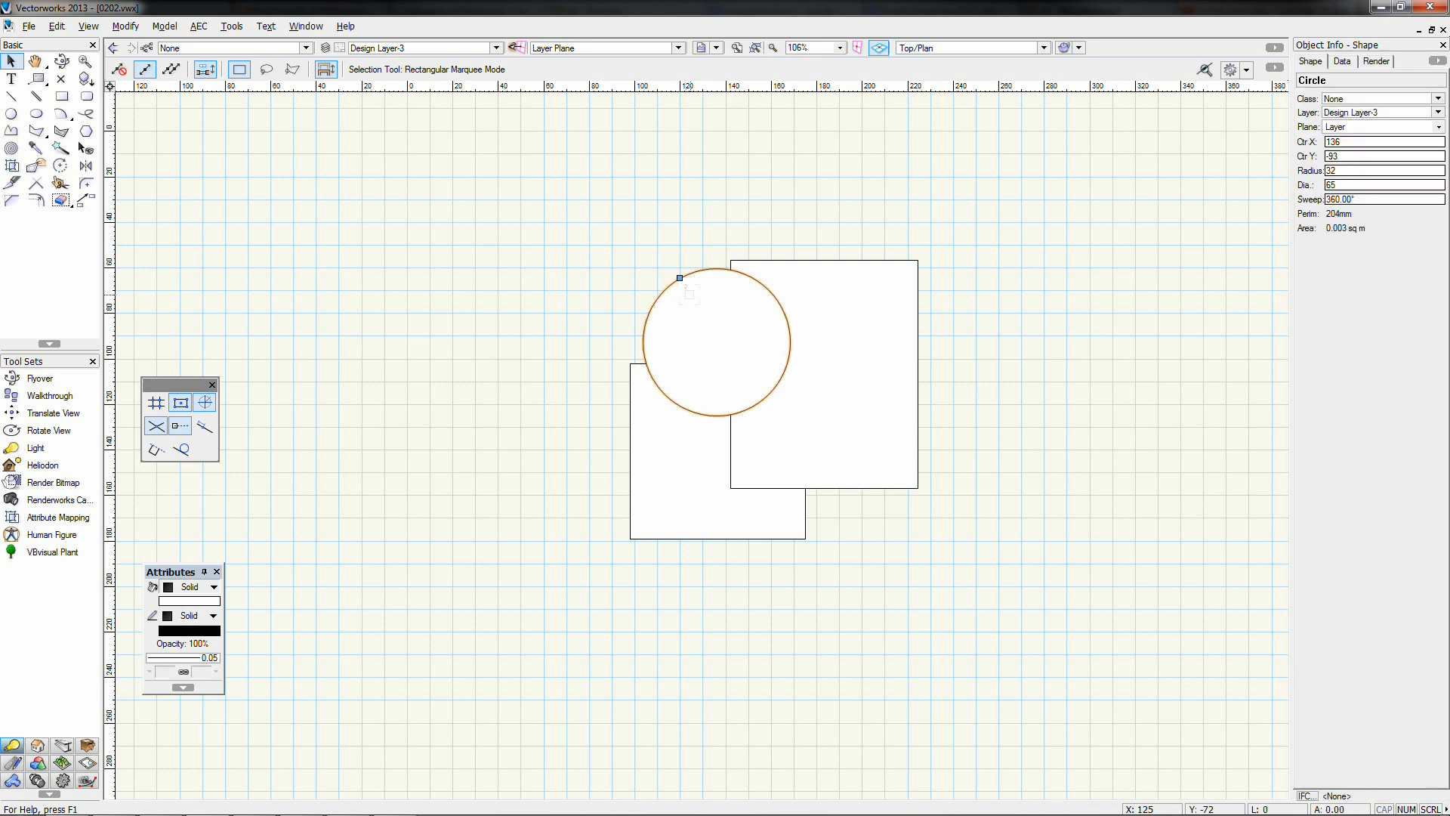
left_click(898, 341)
left_click(683, 497)
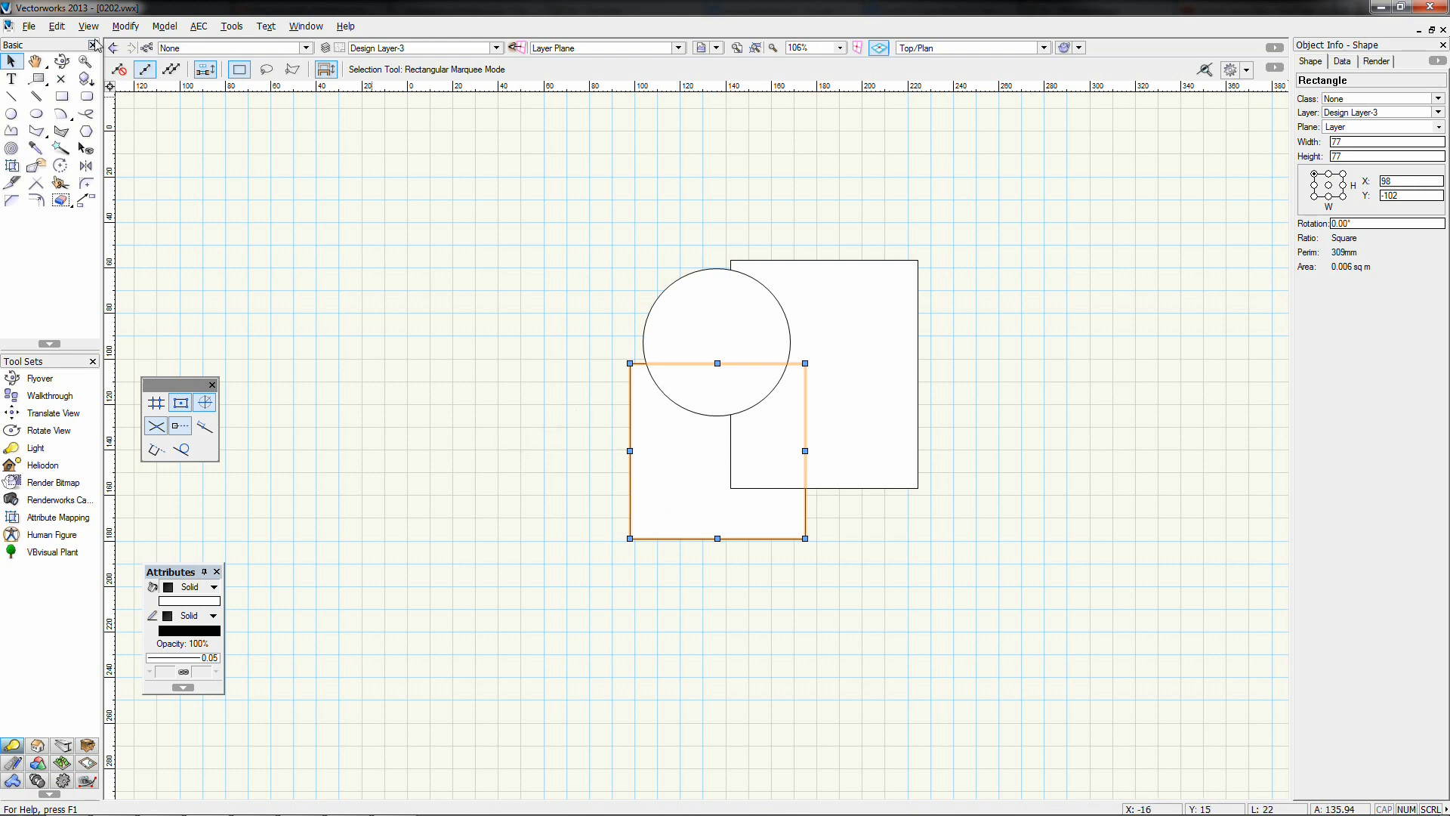
left_click(130, 26)
Bring the 77 × 77 square in front of the circle
mouse_move(140, 68)
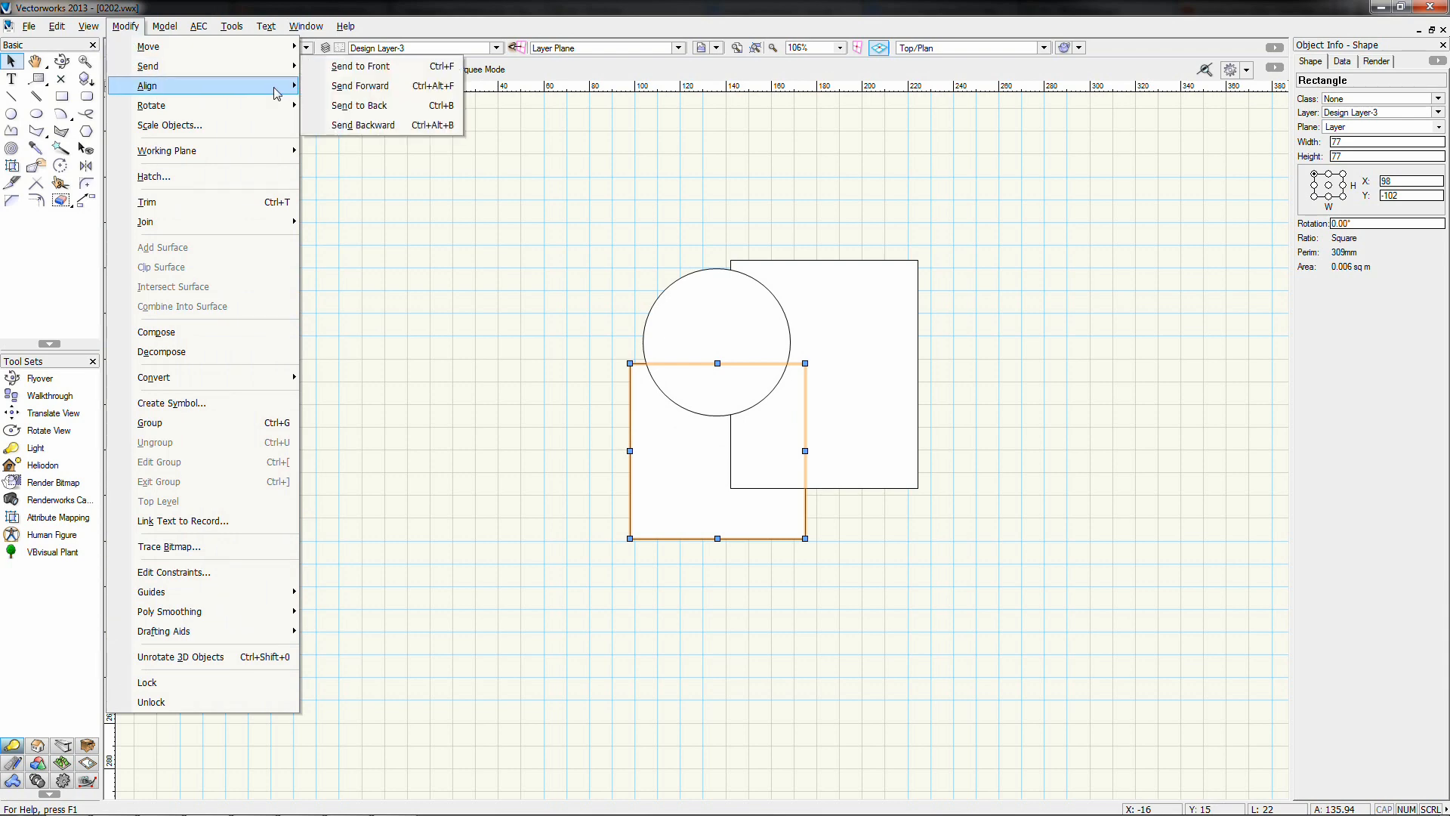
left_click(404, 66)
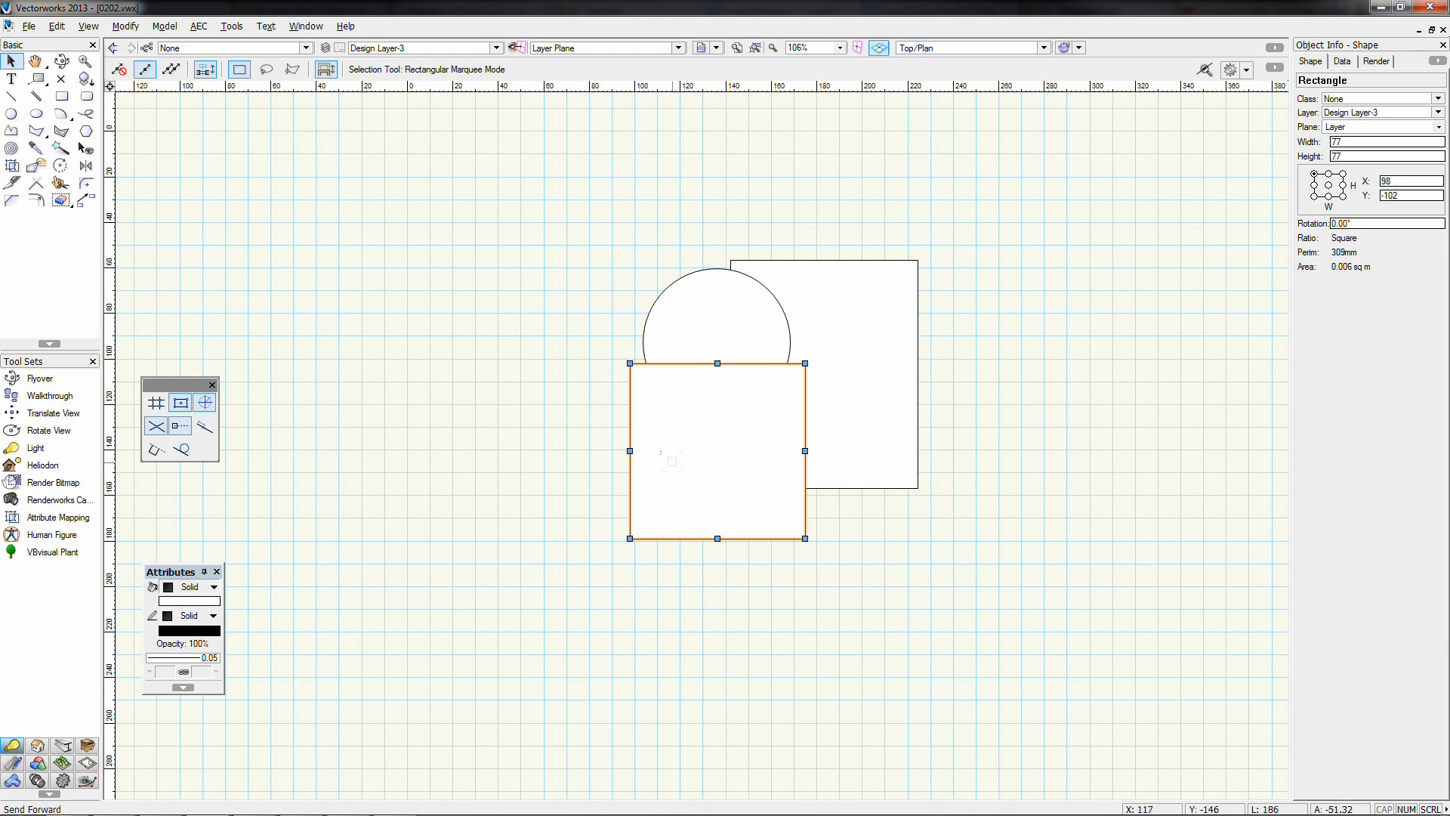
right_click(672, 459)
mouse_move(756, 340)
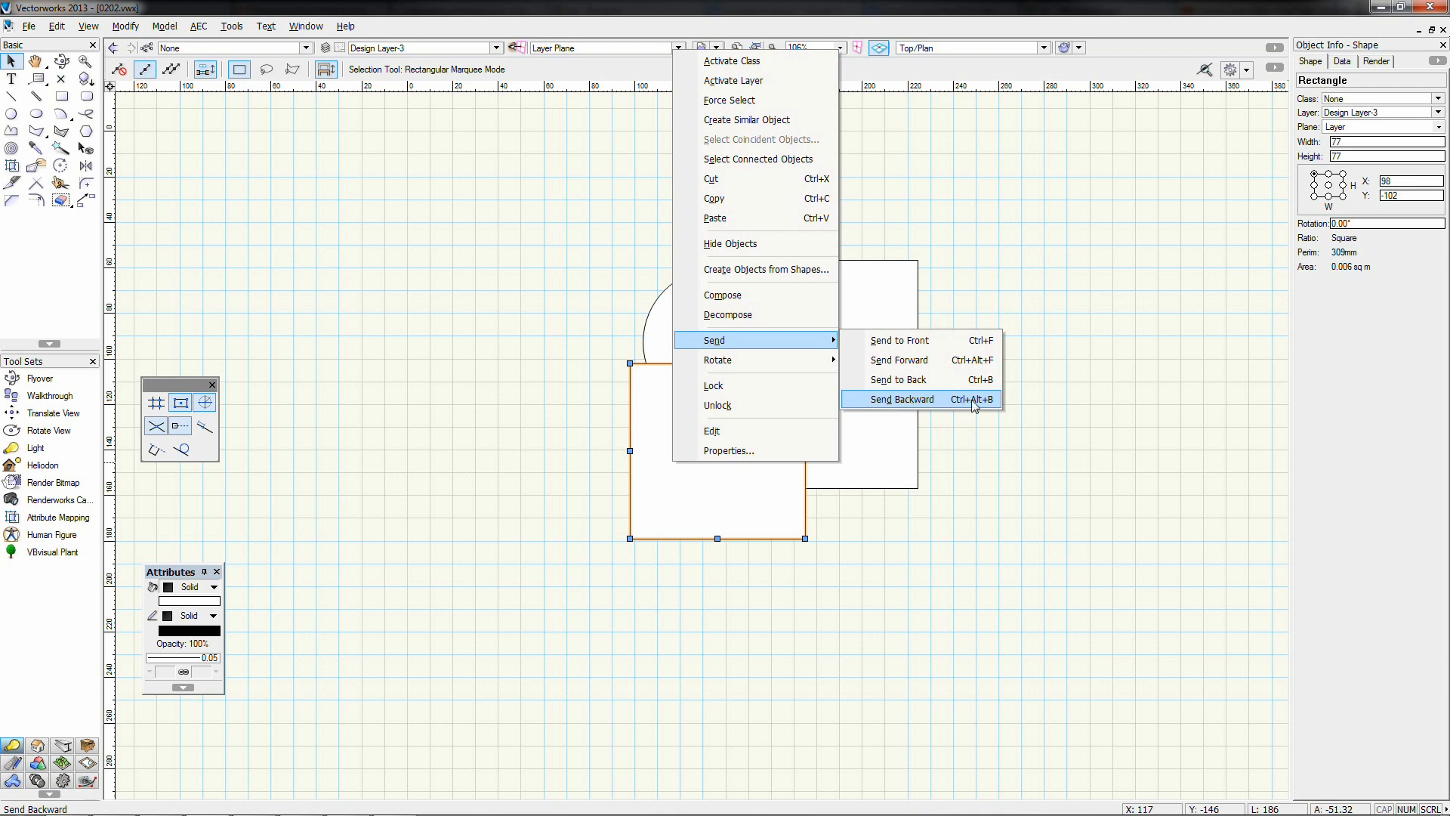
left_click(1026, 406)
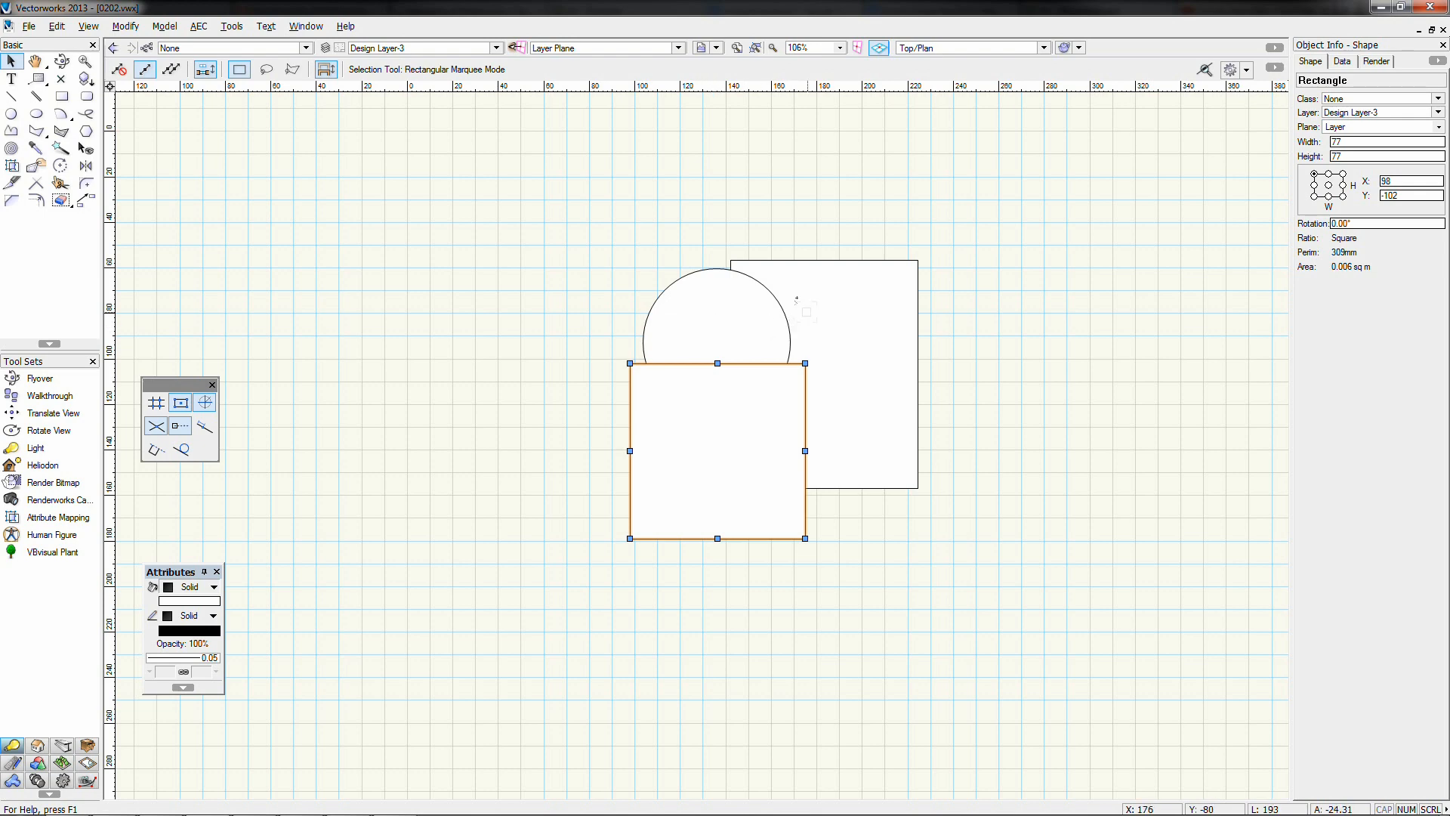
Send the square backward twice with Ctrl+B, then delete the circle and both squares
key("ctrl+b")
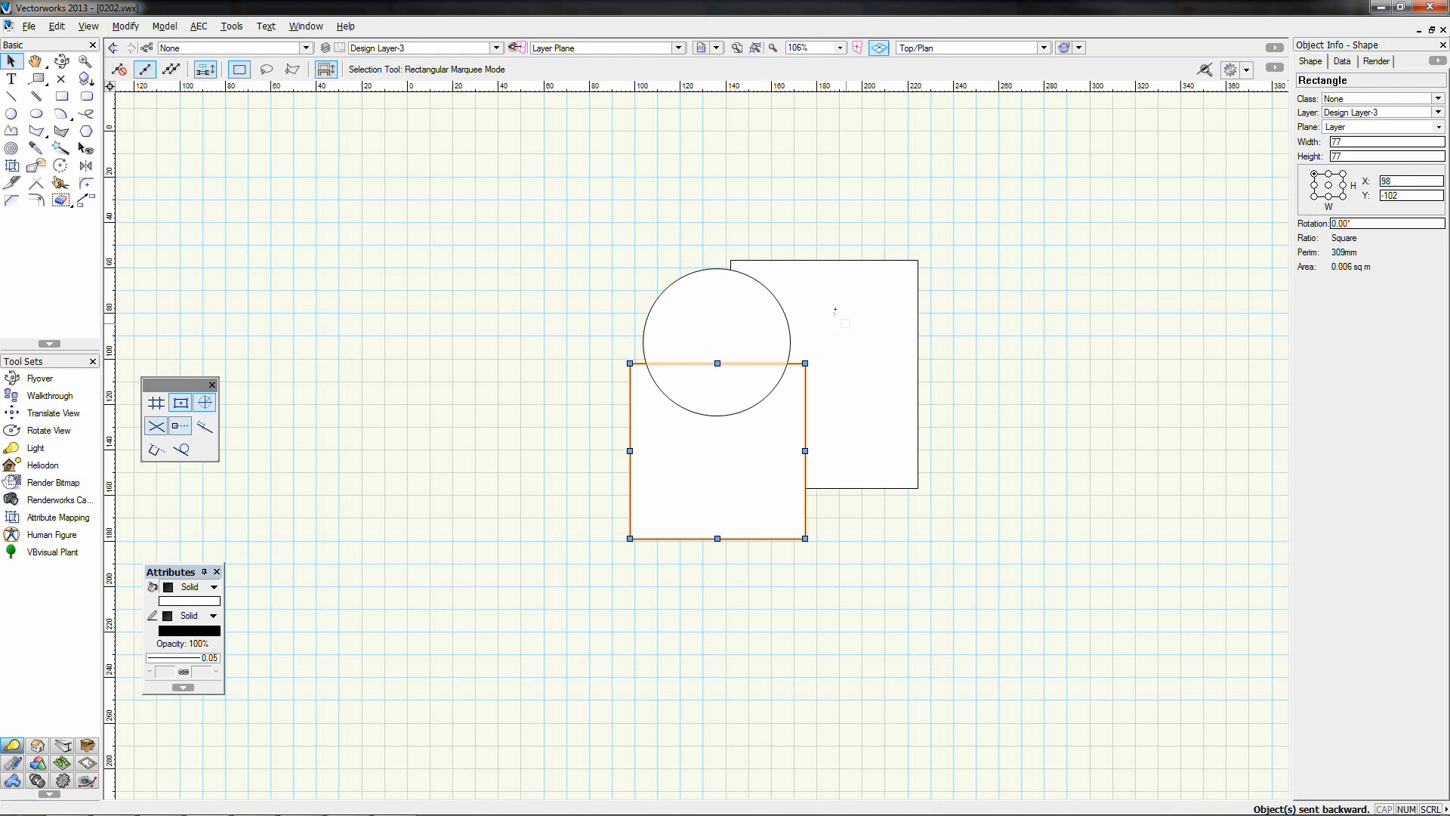
key("ctrl+b")
left_click_drag(559, 214, 1013, 541)
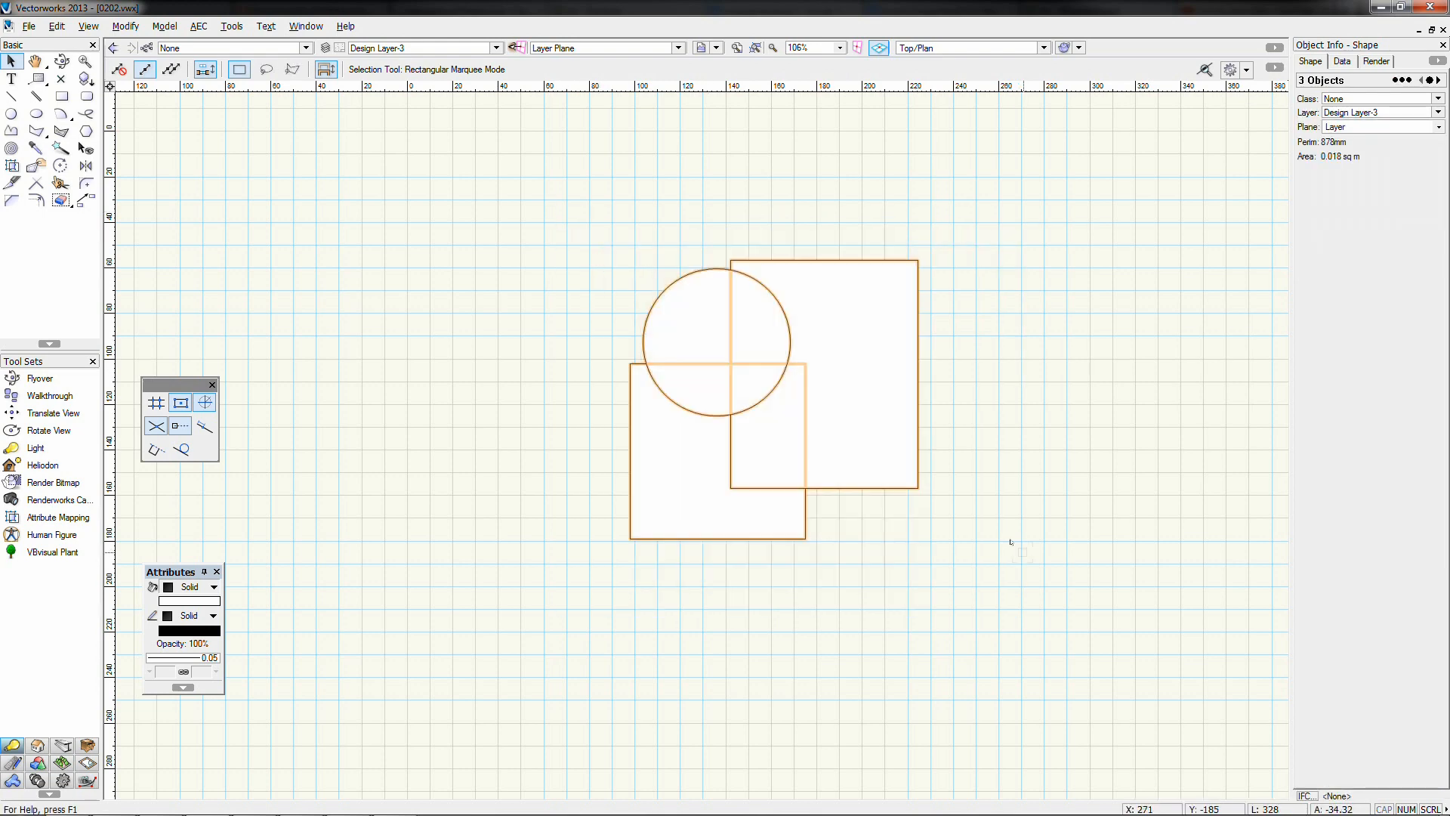
key("Delete")
Draw six rectangles of assorted sizes, including a tall narrow 17 × 139 one
left_click(125, 27)
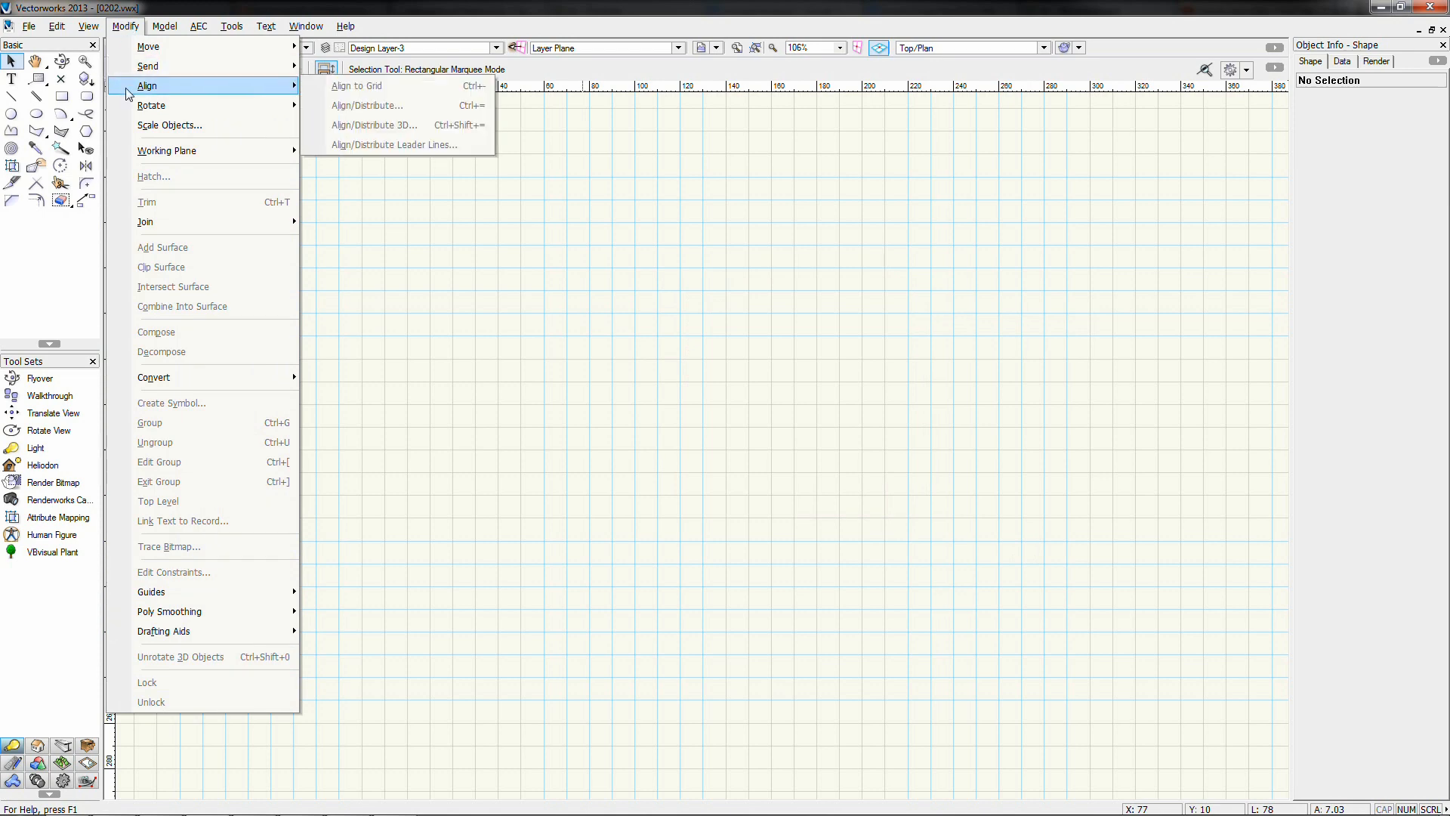
left_click(61, 96)
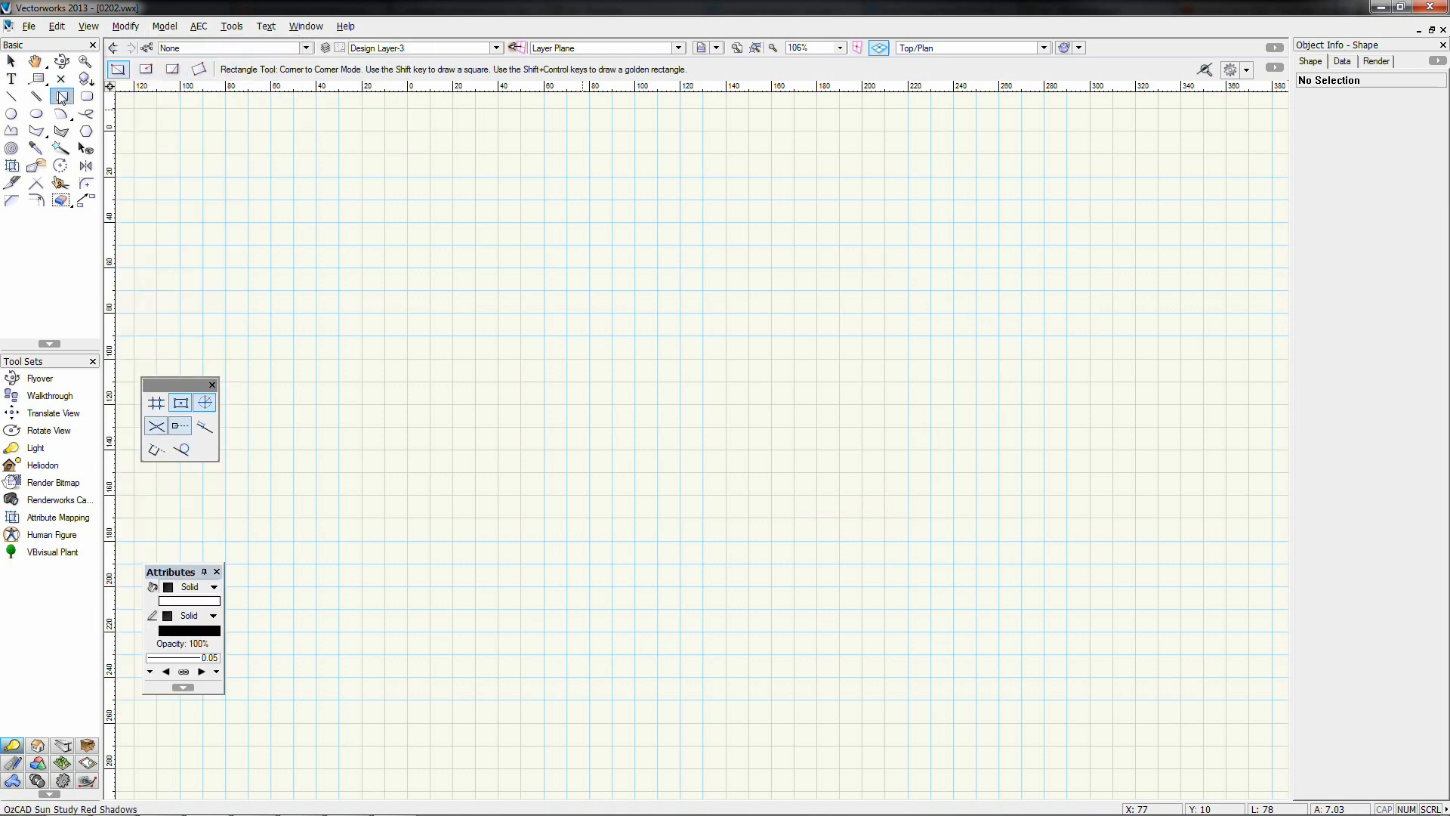
left_click_drag(352, 250, 391, 288)
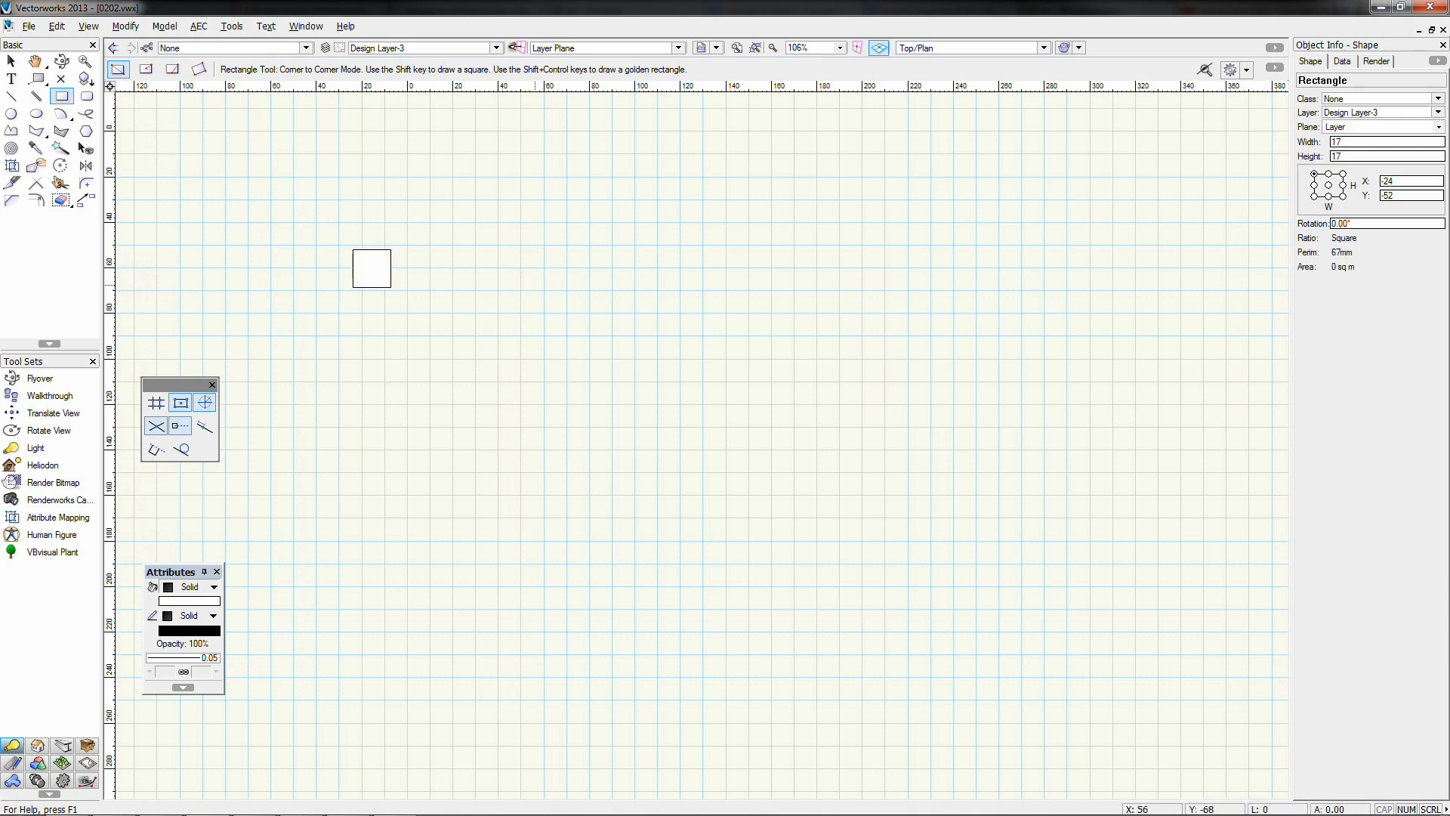
left_click_drag(535, 284, 613, 363)
left_click_drag(763, 255, 808, 334)
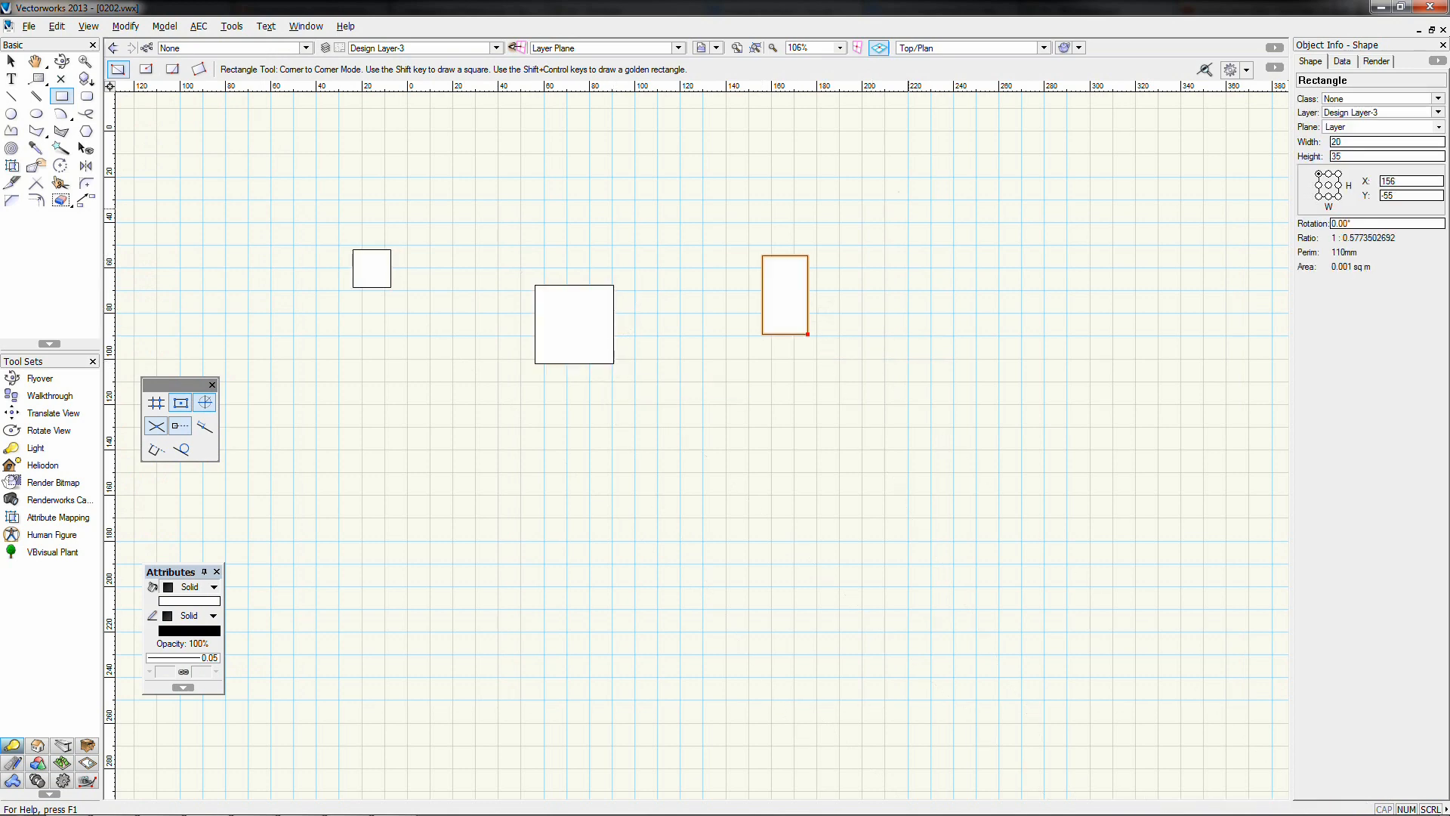
left_click_drag(911, 204, 986, 279)
left_click_drag(1086, 226, 1180, 319)
left_click_drag(439, 234, 477, 549)
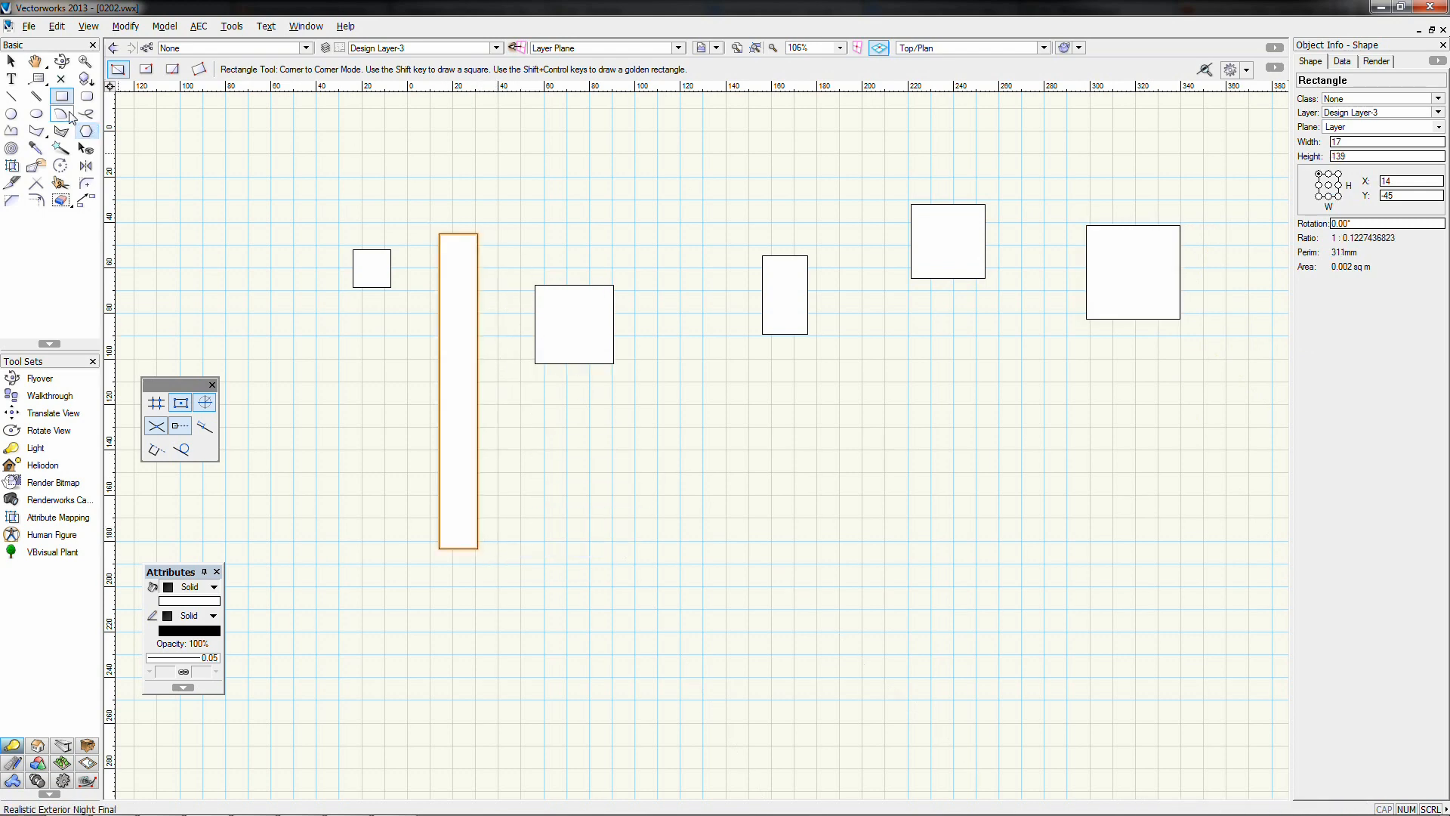
Marquee-select all six rectangles
left_click(11, 61)
left_click(271, 301)
left_click_drag(249, 152, 1237, 628)
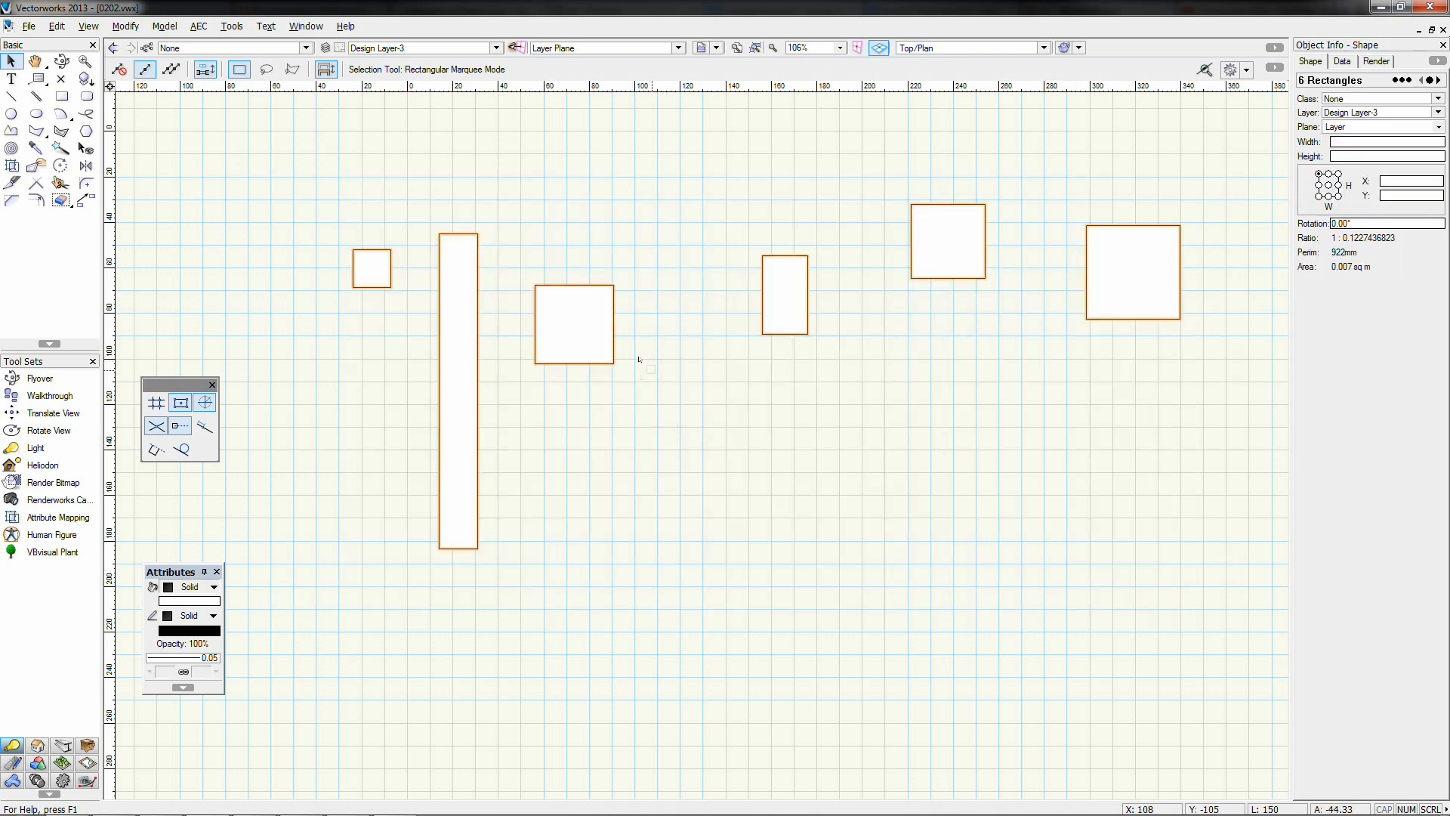
Align the six rectangles by their top edges with Align/Distribute
left_click(127, 29)
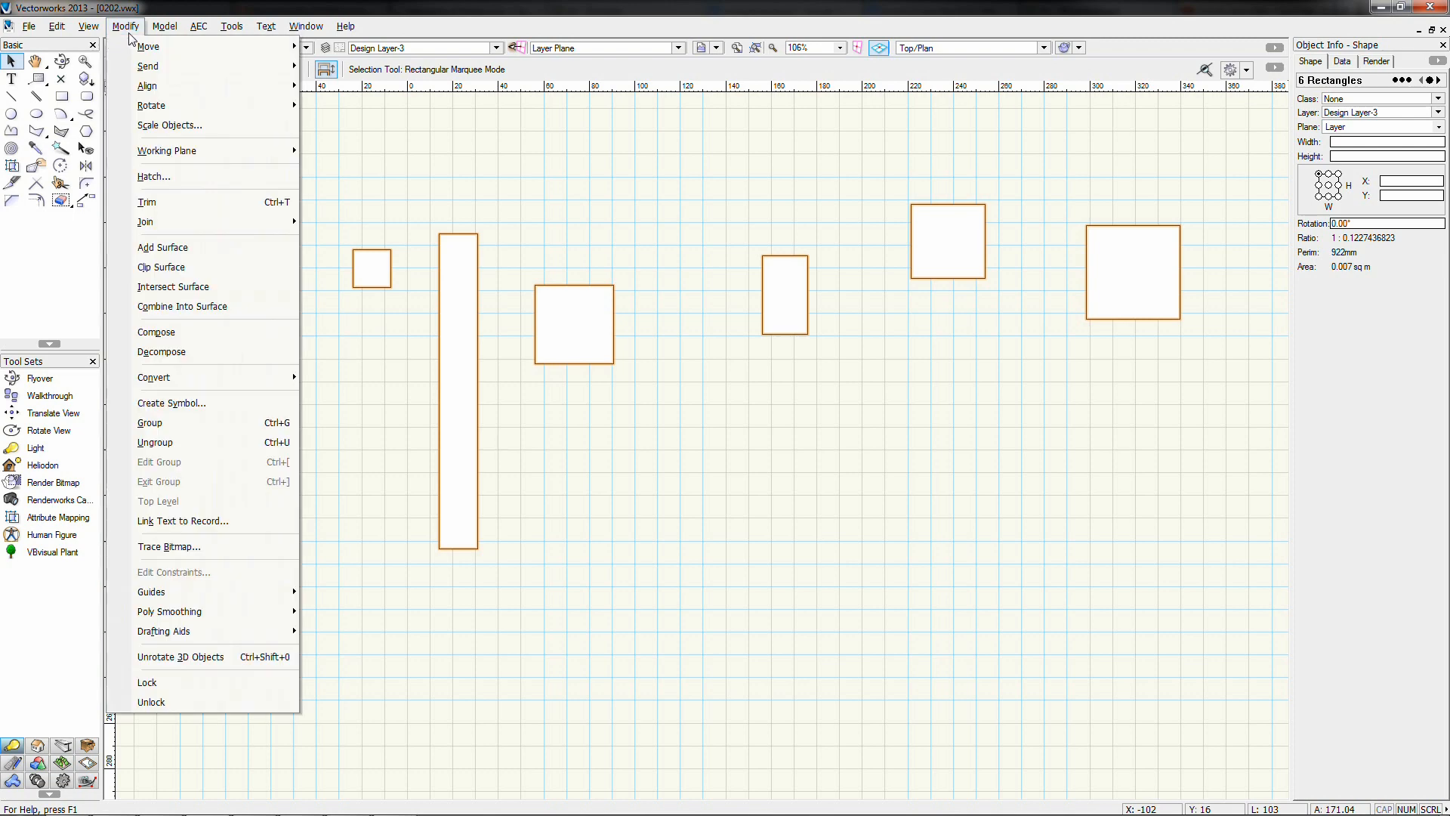
mouse_move(147, 74)
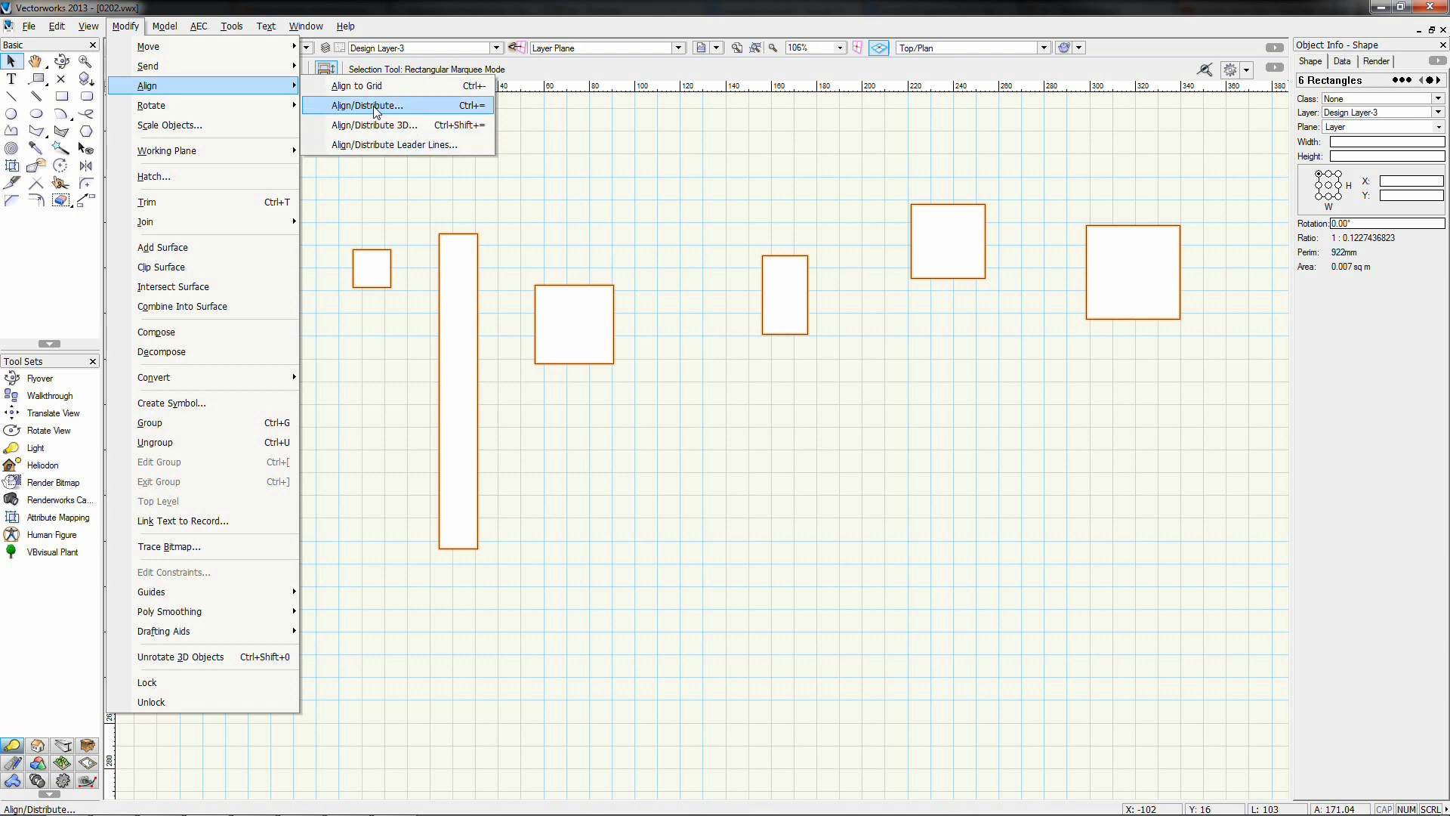
left_click(376, 112)
left_click_drag(654, 285, 870, 377)
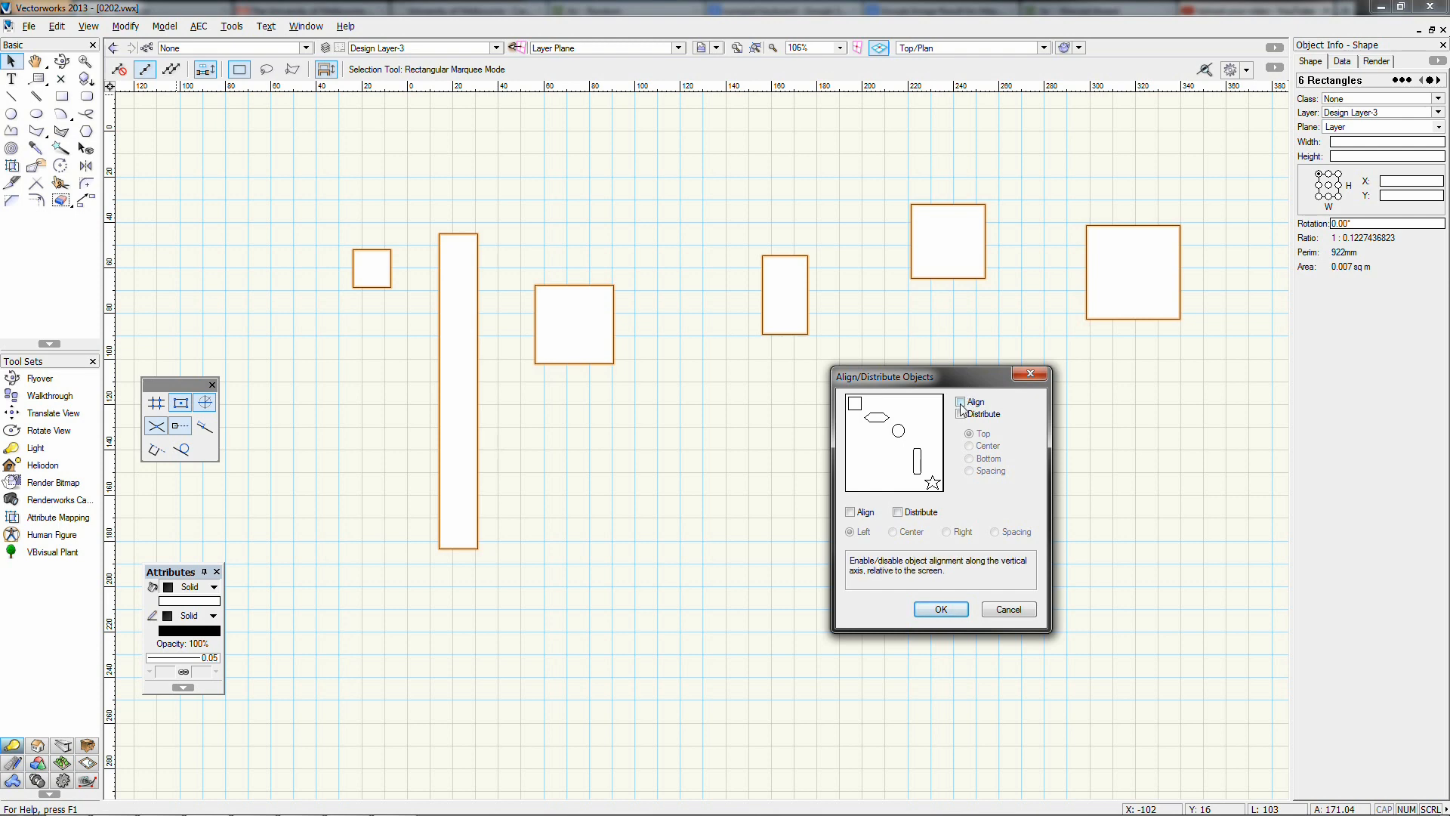
left_click(960, 402)
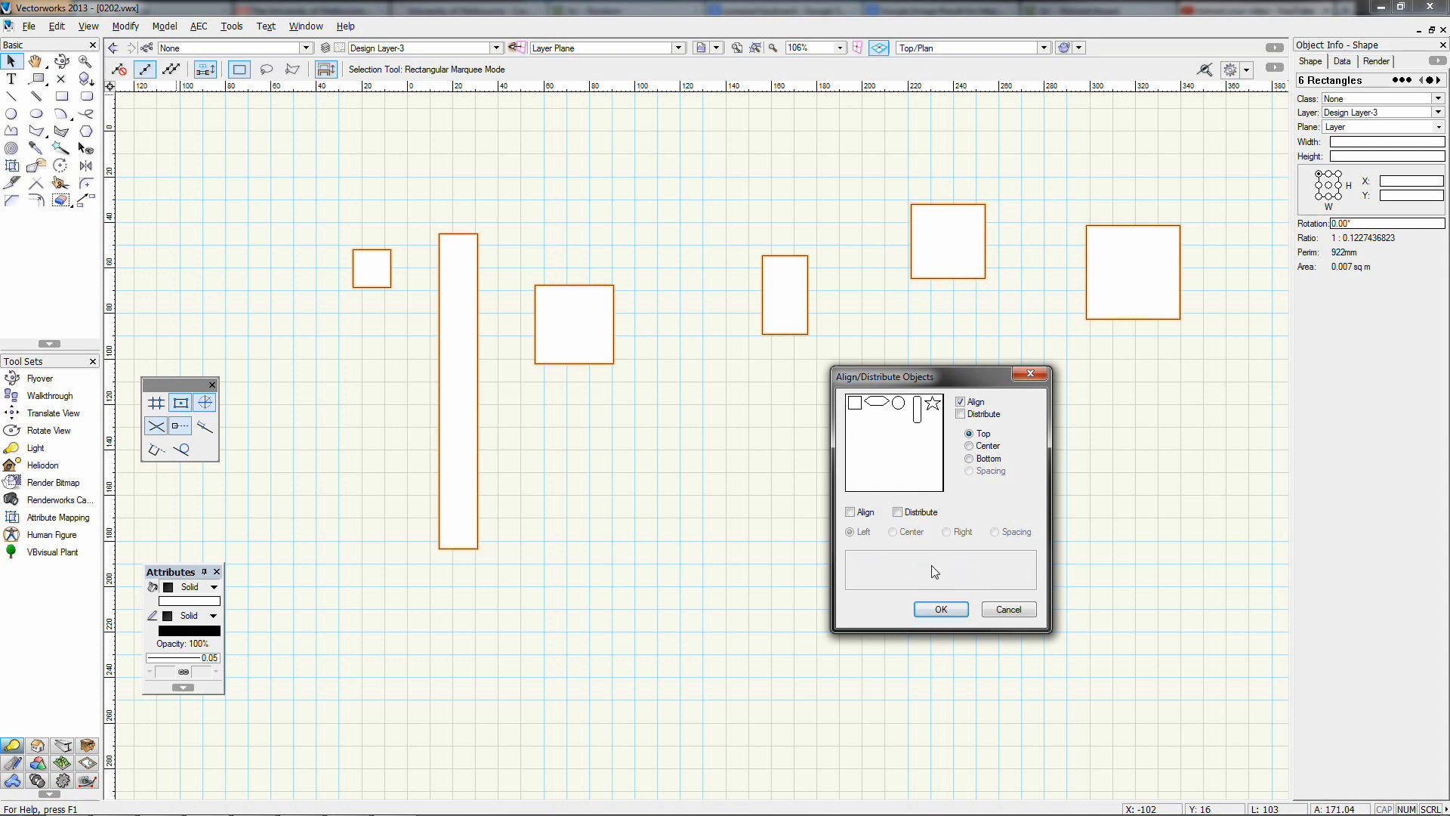
left_click(937, 609)
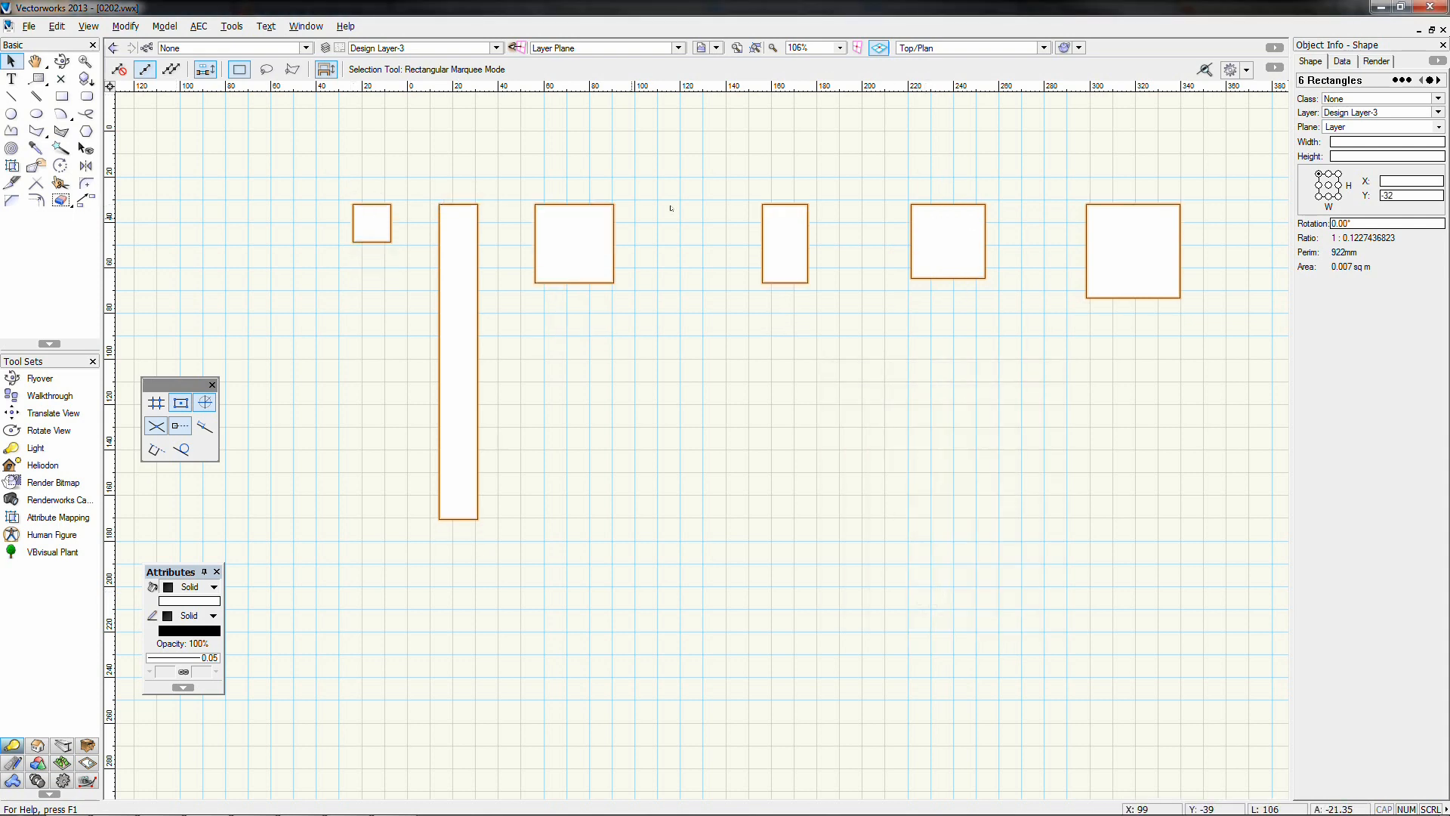
Start a reference line, cancel it, and marquee-select all six rectangles again
left_click(11, 96)
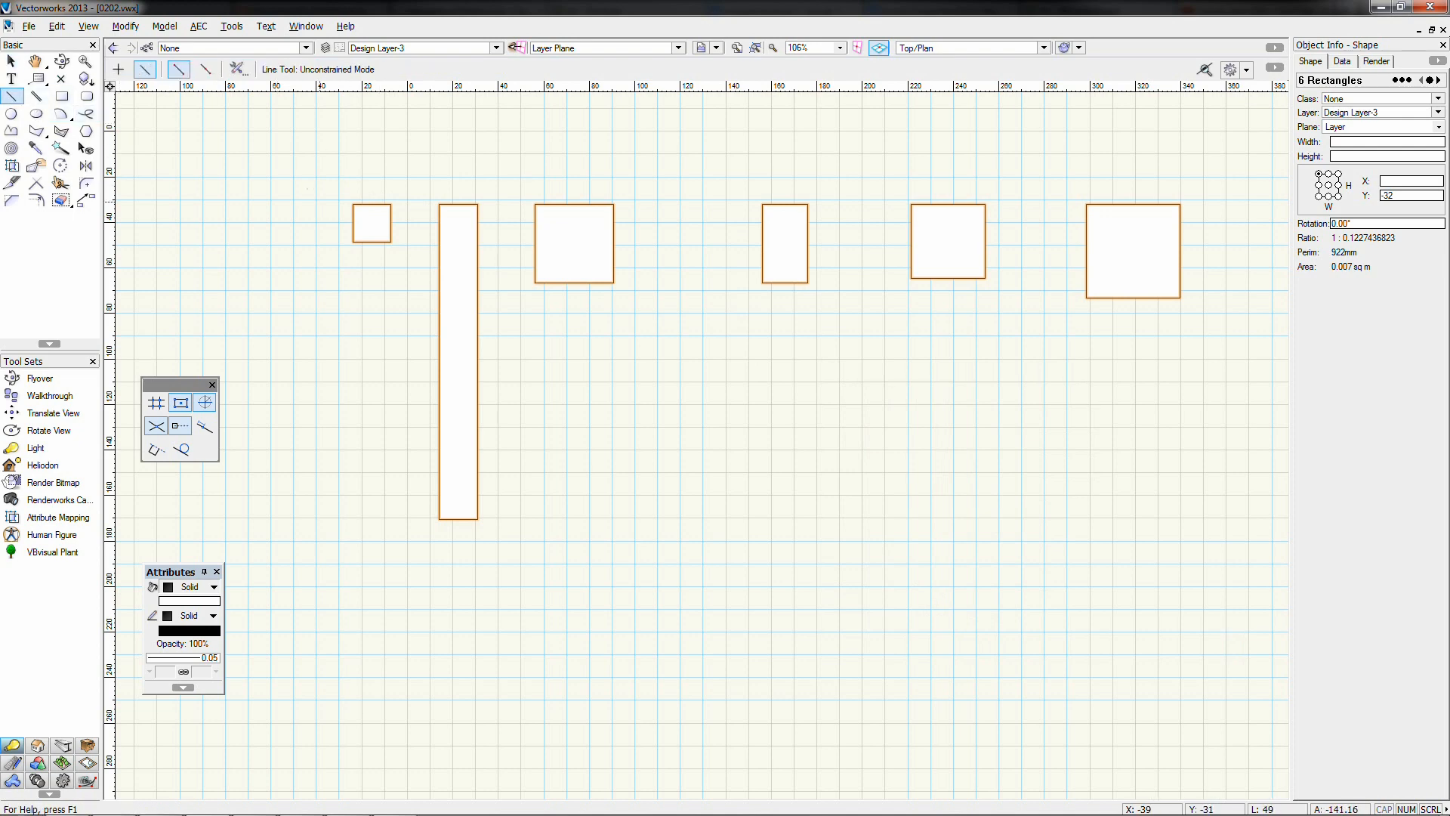
left_click(353, 204)
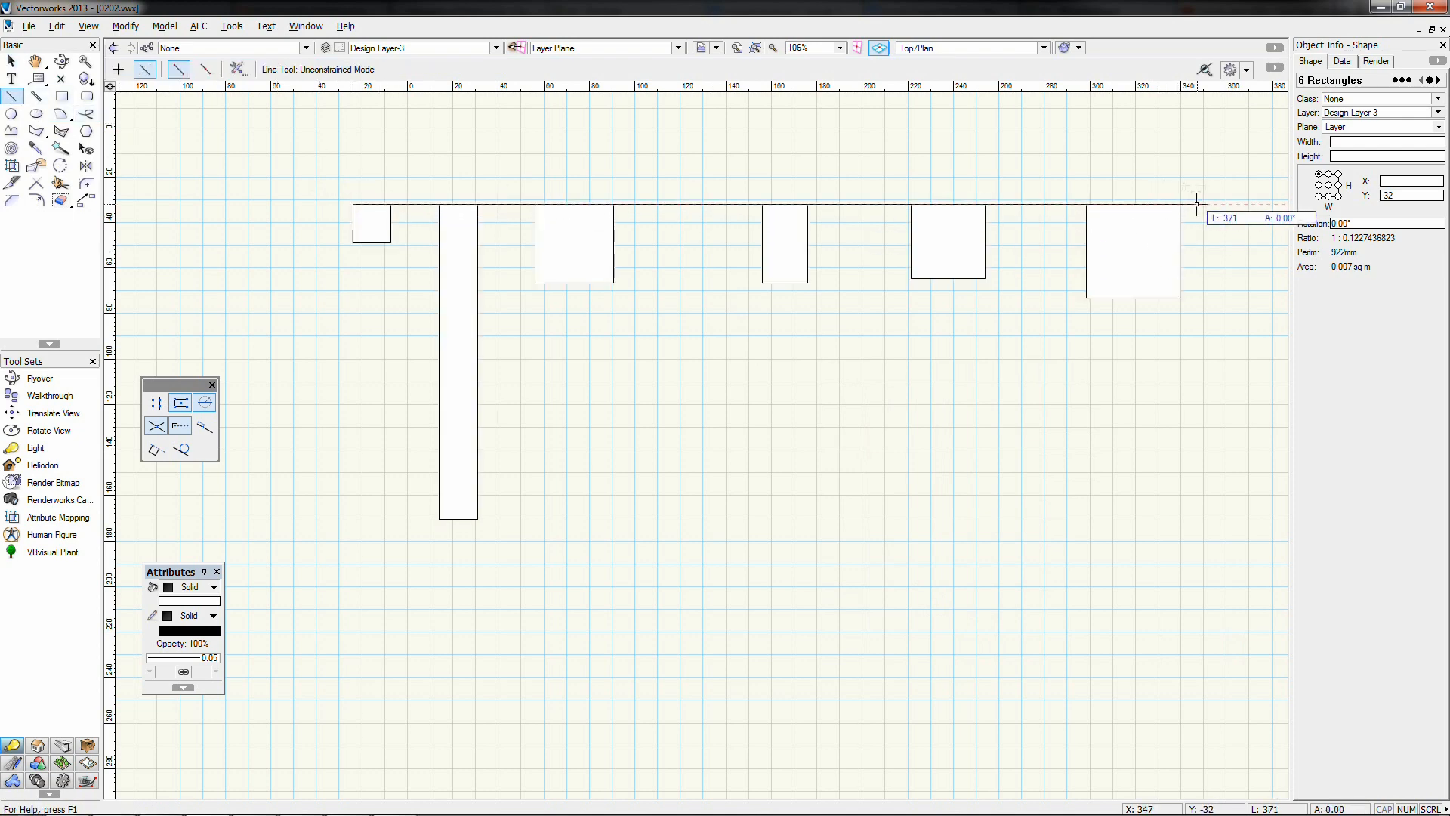
key("Escape")
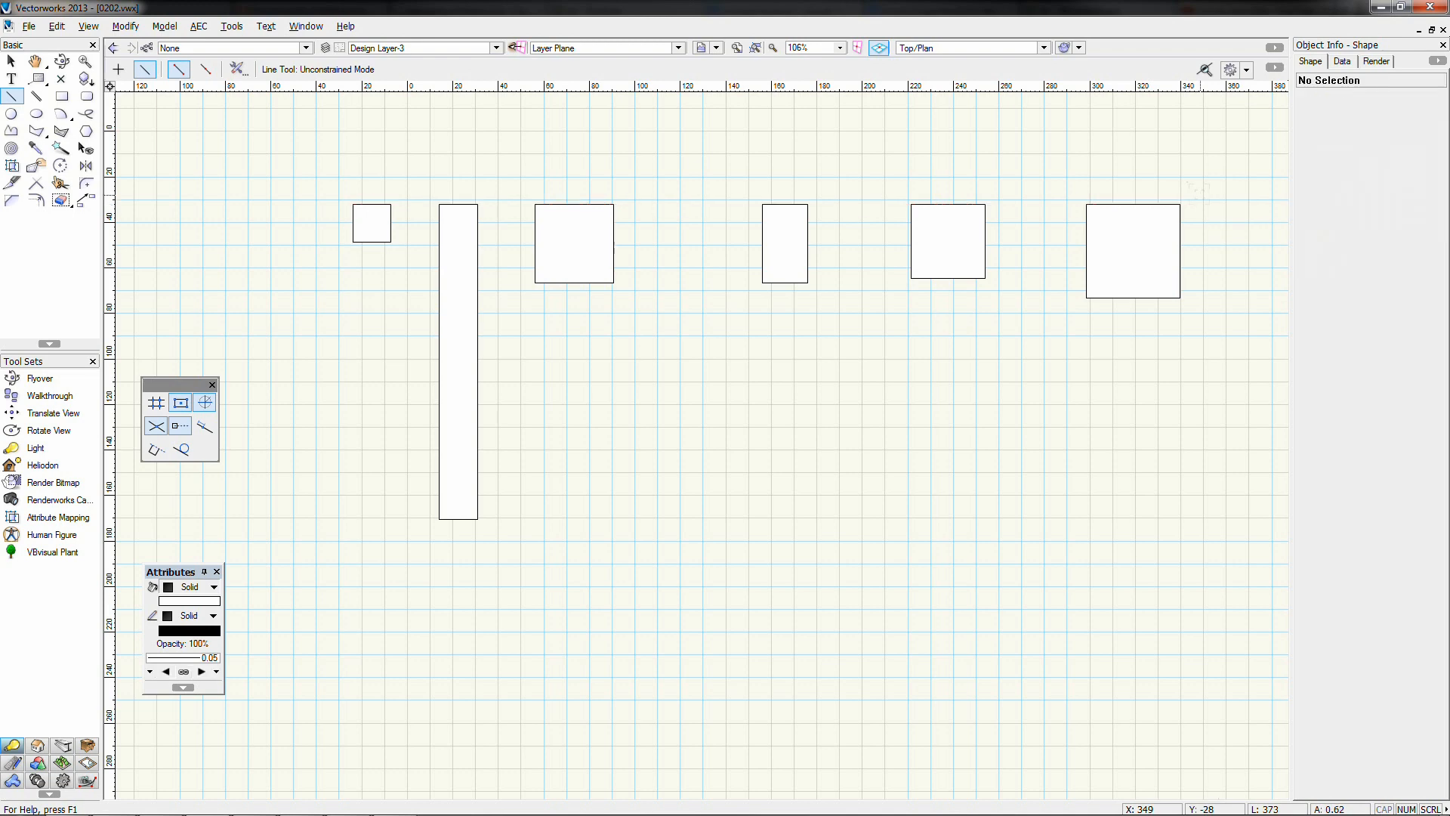
left_click(11, 60)
left_click_drag(309, 151, 1277, 525)
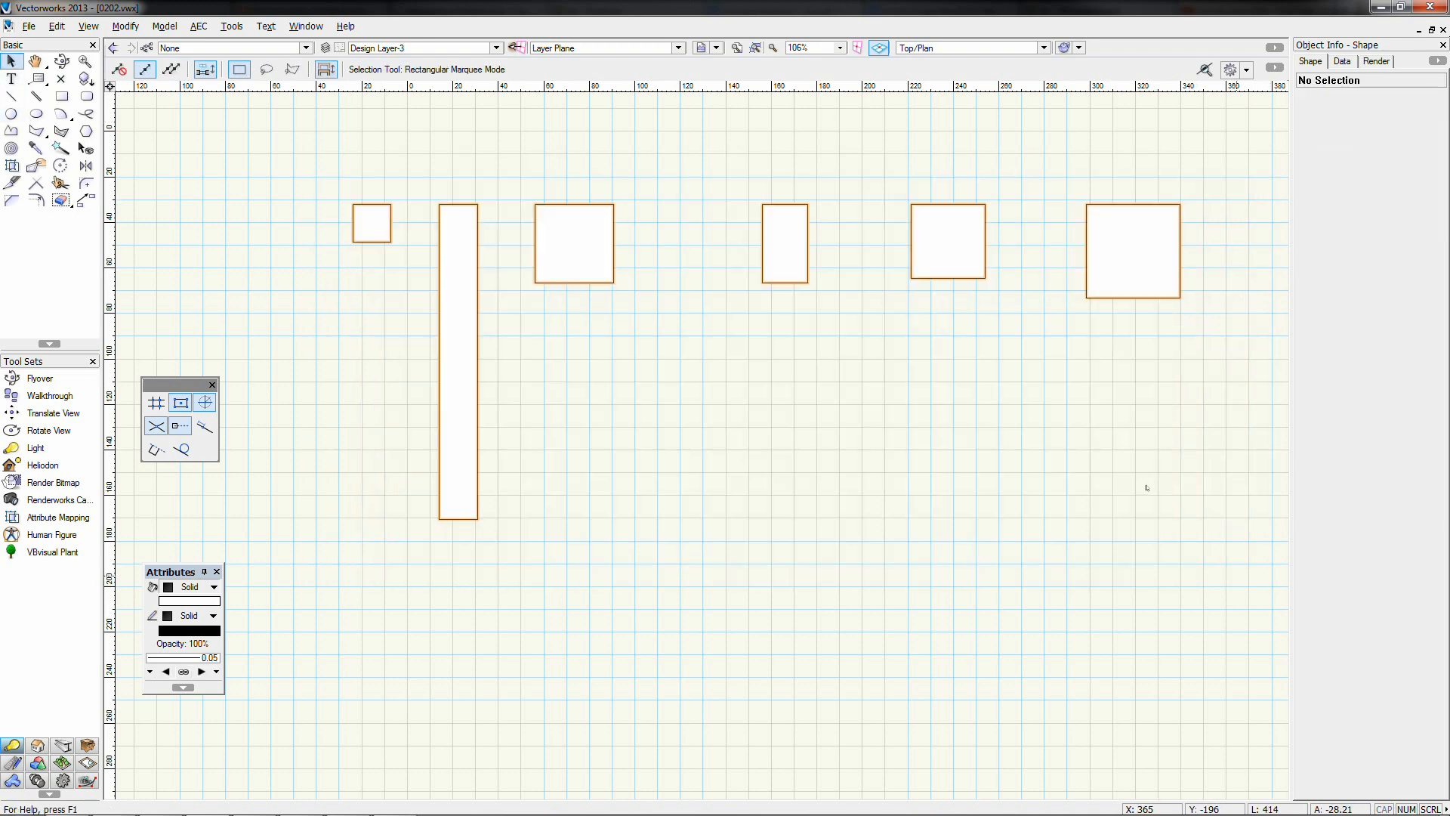
Align the six rectangles vertically by their centres
left_click(125, 26)
mouse_move(153, 85)
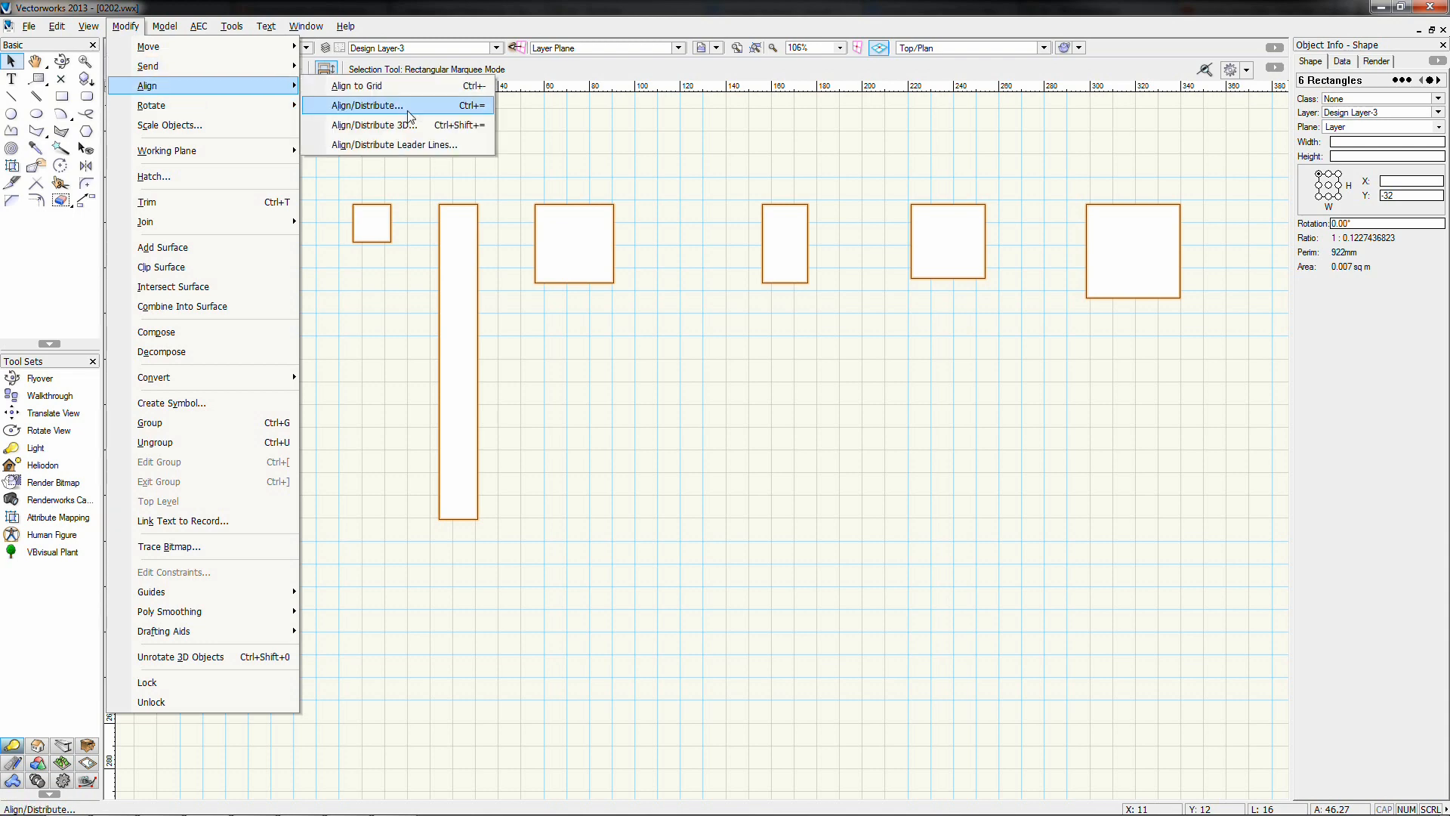
left_click(374, 109)
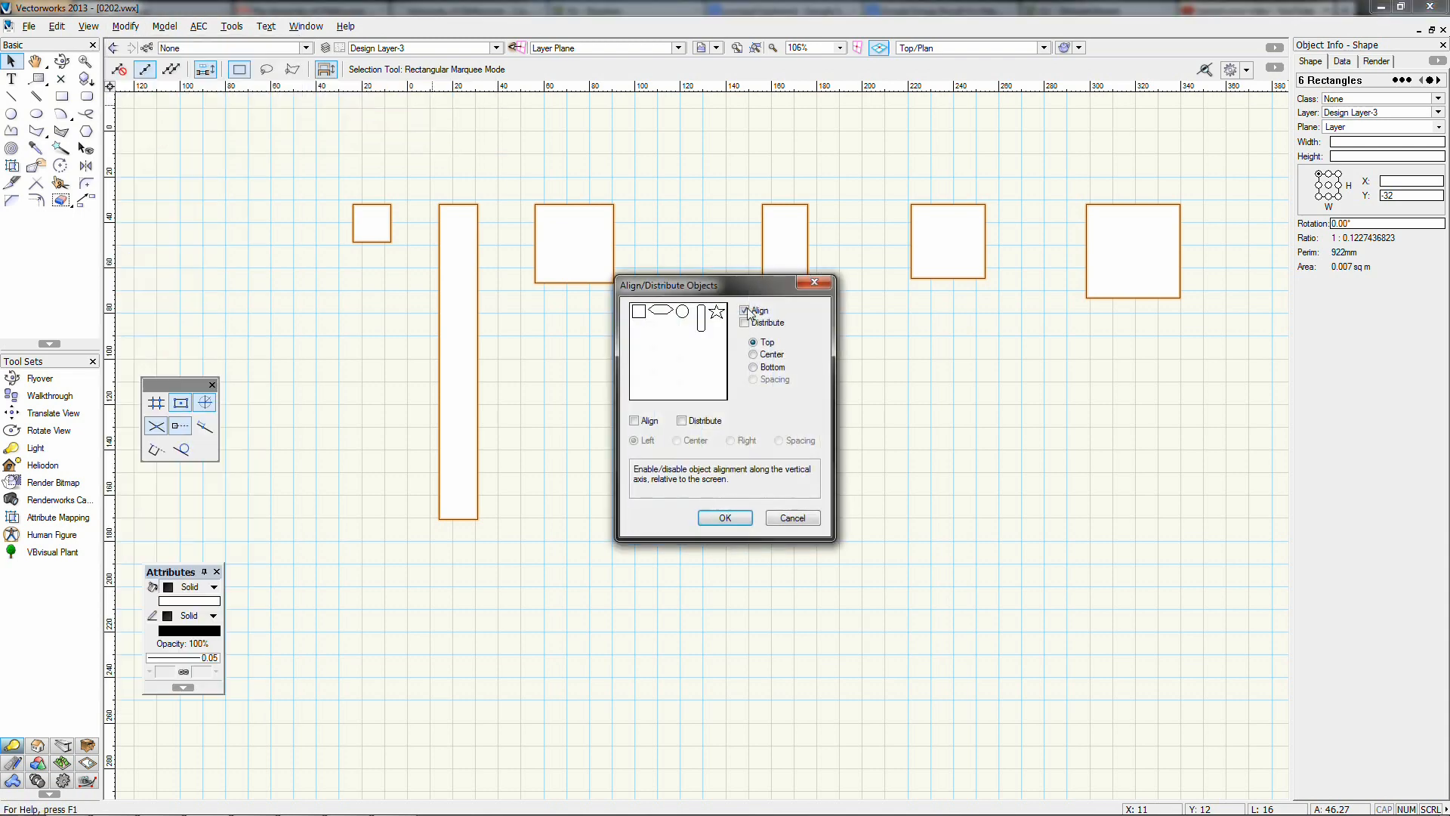
left_click(755, 355)
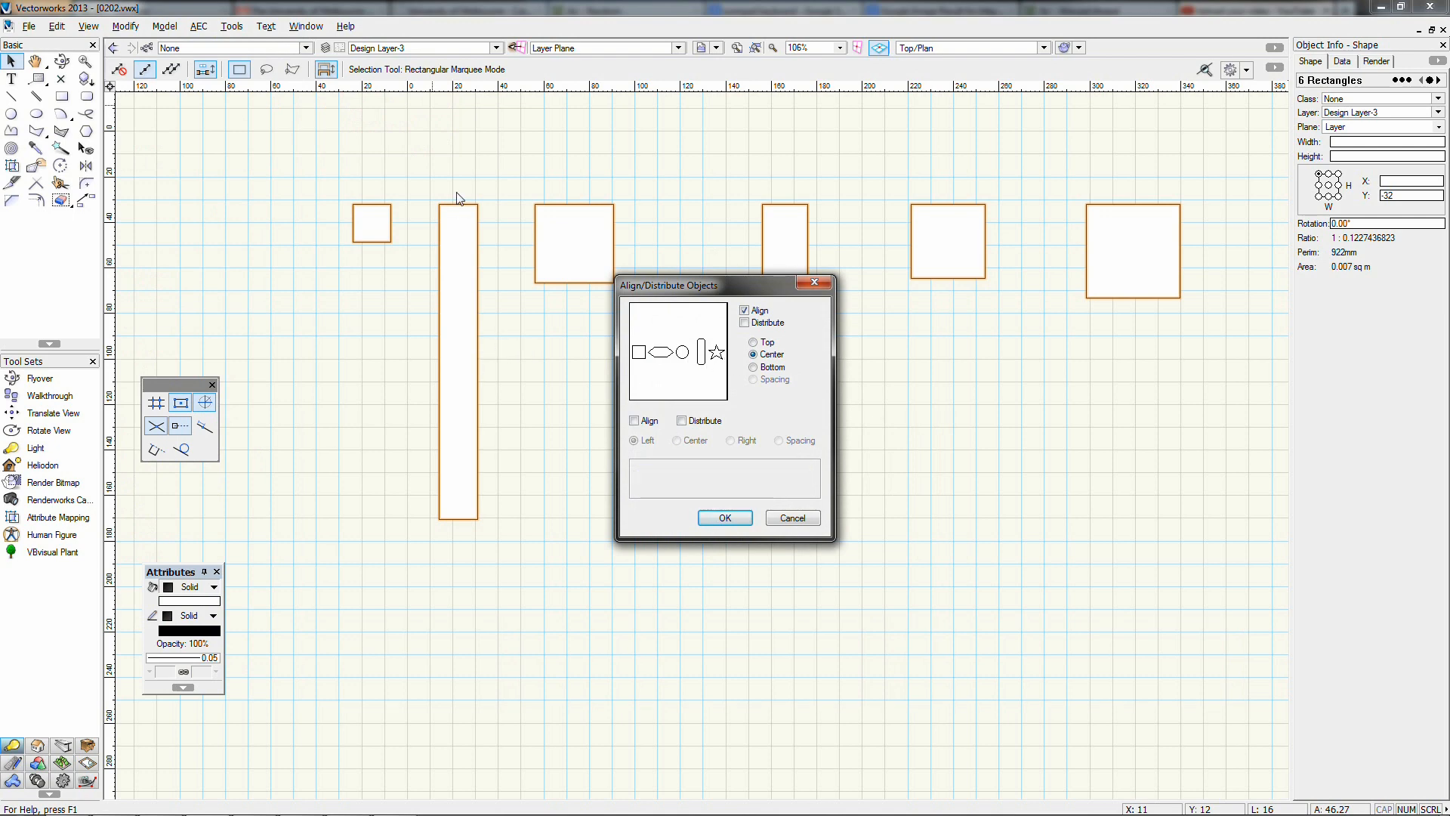
left_click(713, 514)
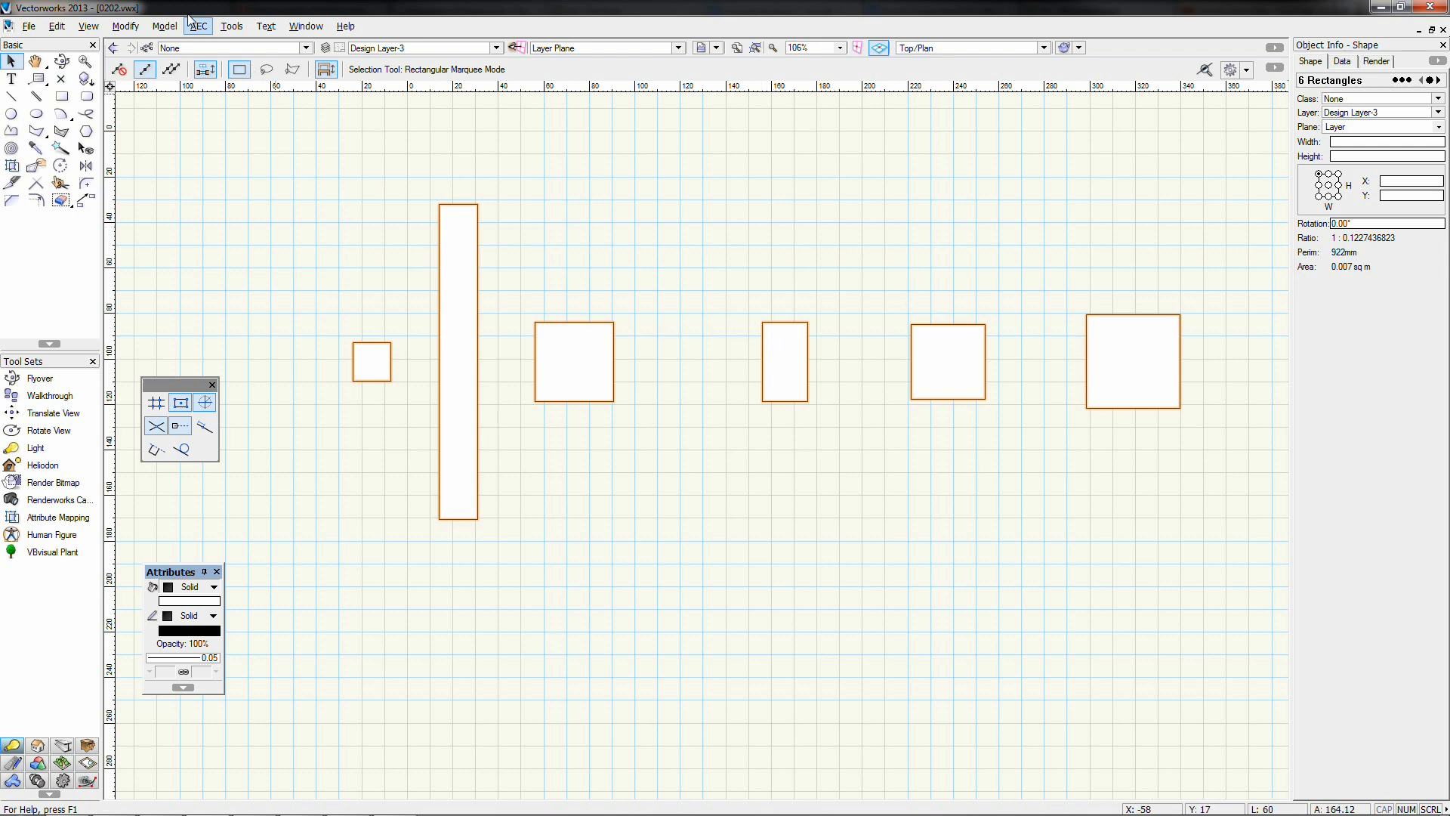
Turn off vertical alignment and distribute the rectangles horizontally by their centres
left_click(126, 27)
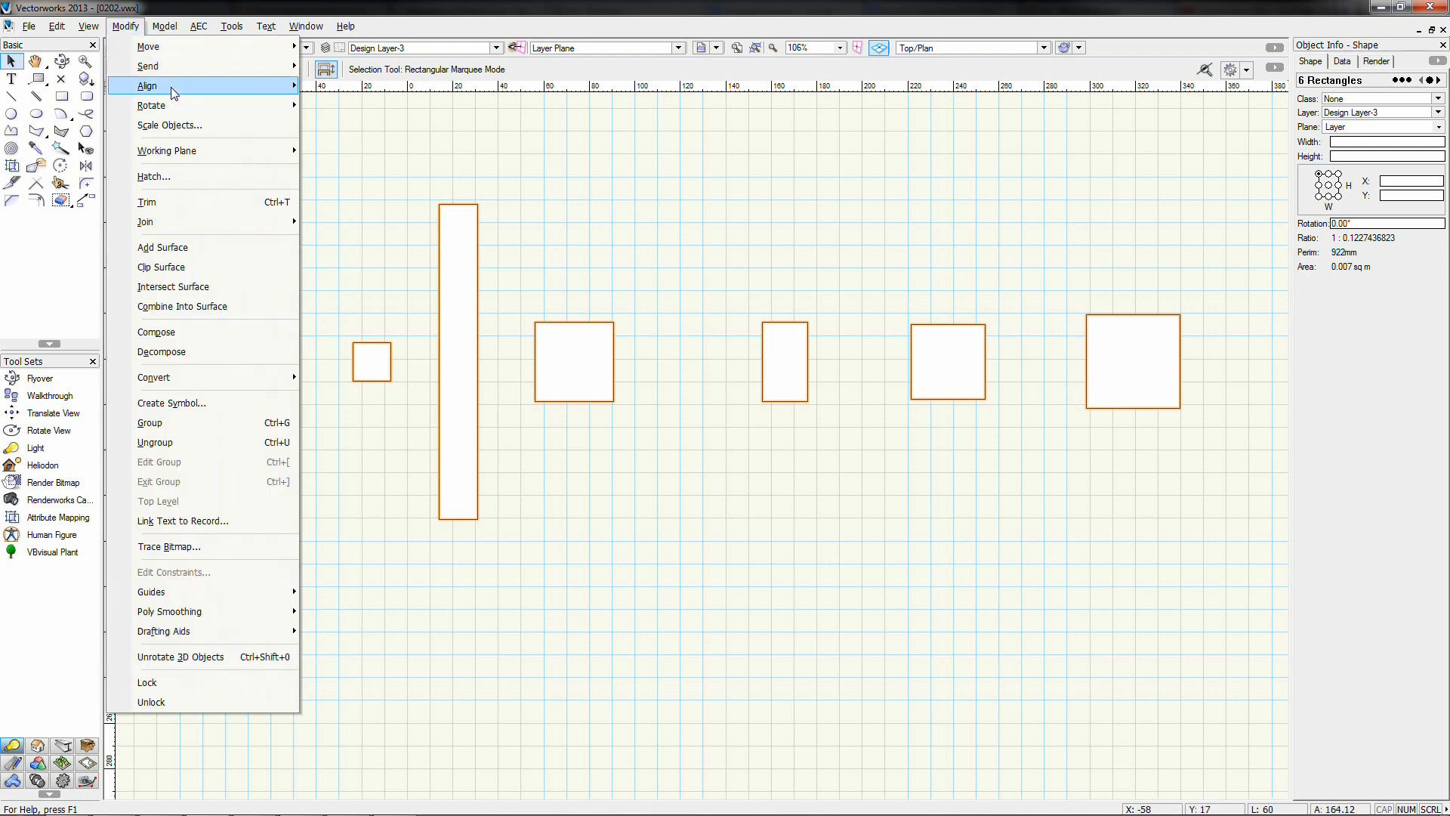
left_click(396, 106)
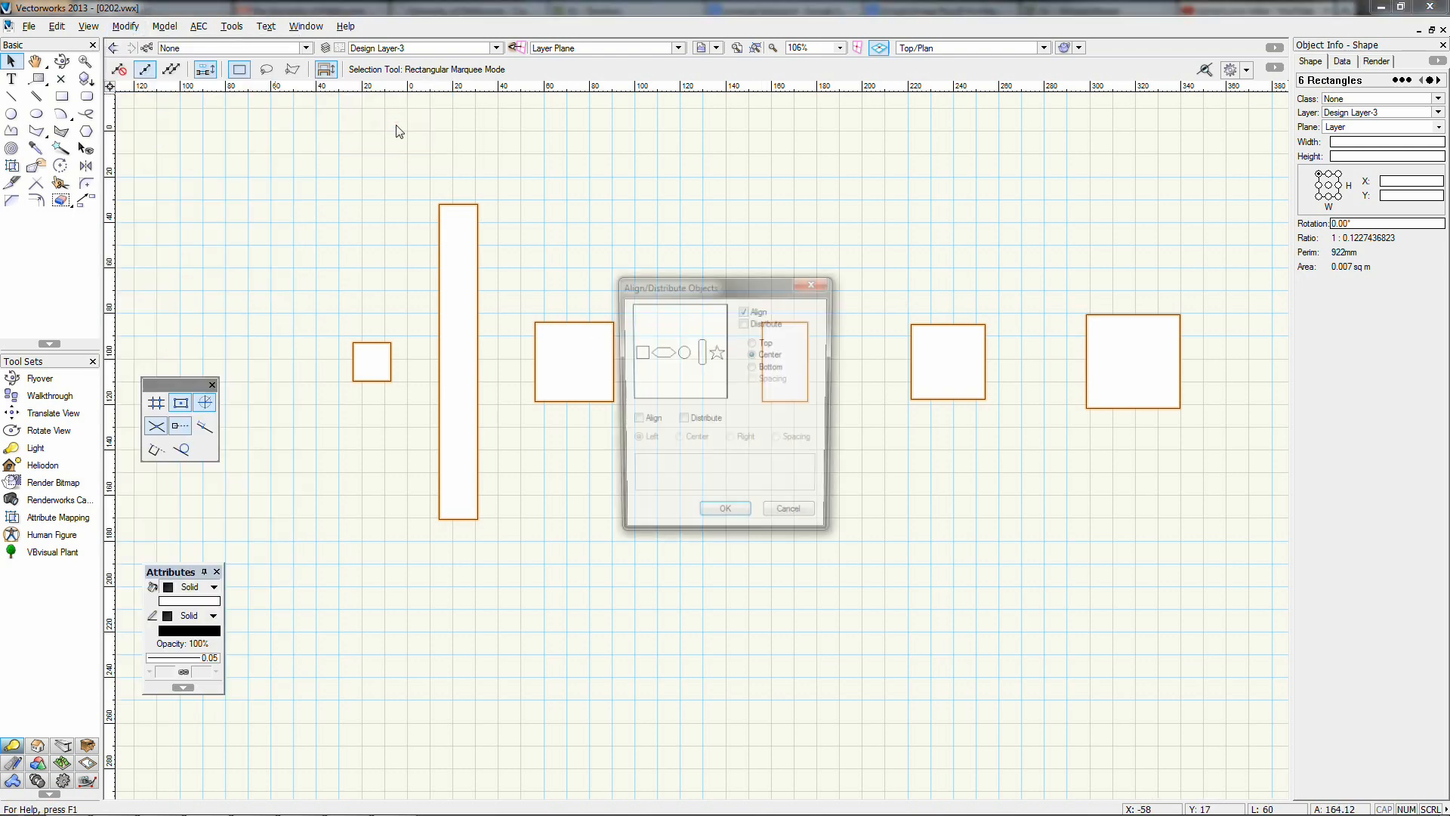
left_click(745, 310)
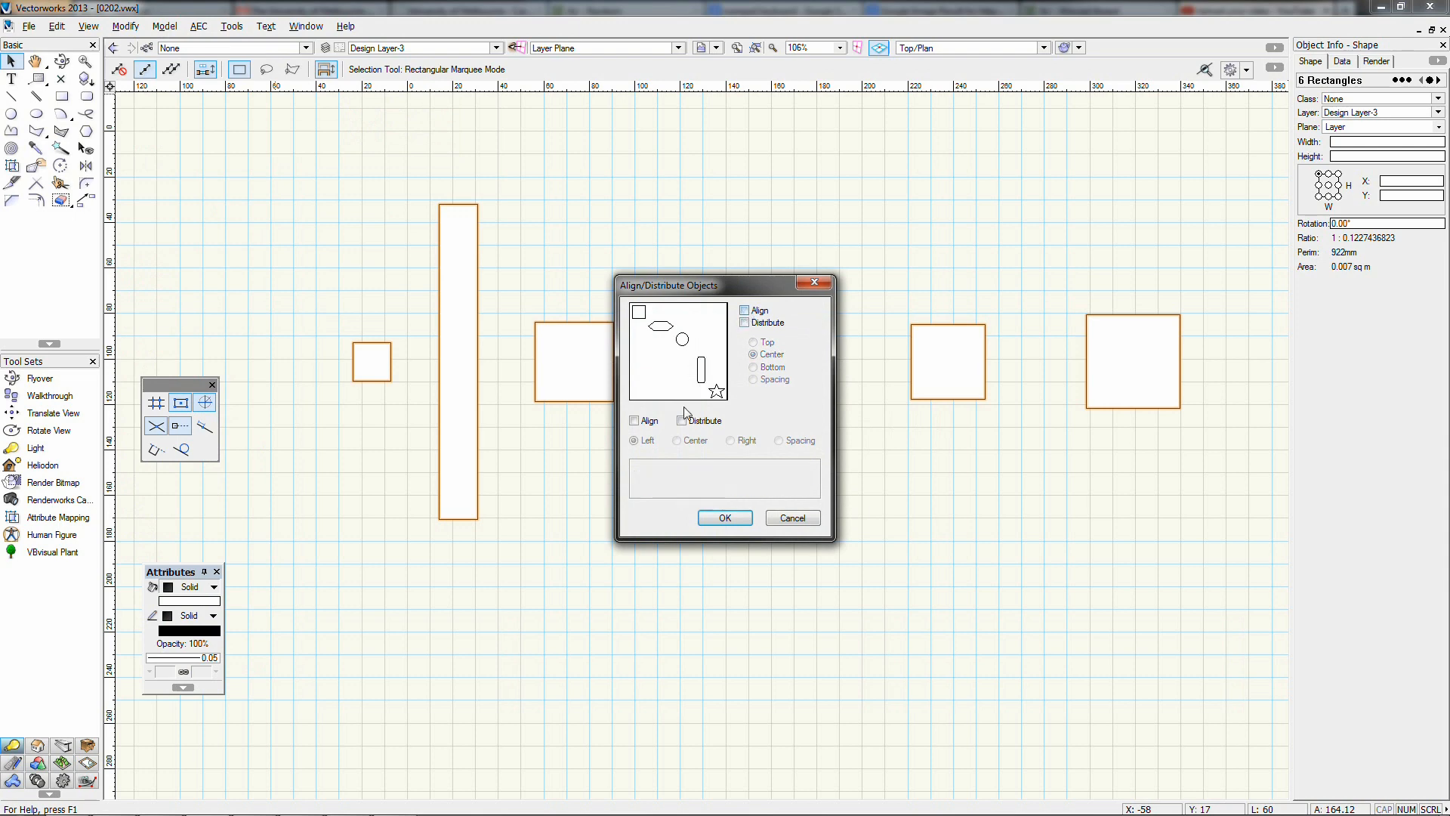
left_click(634, 422)
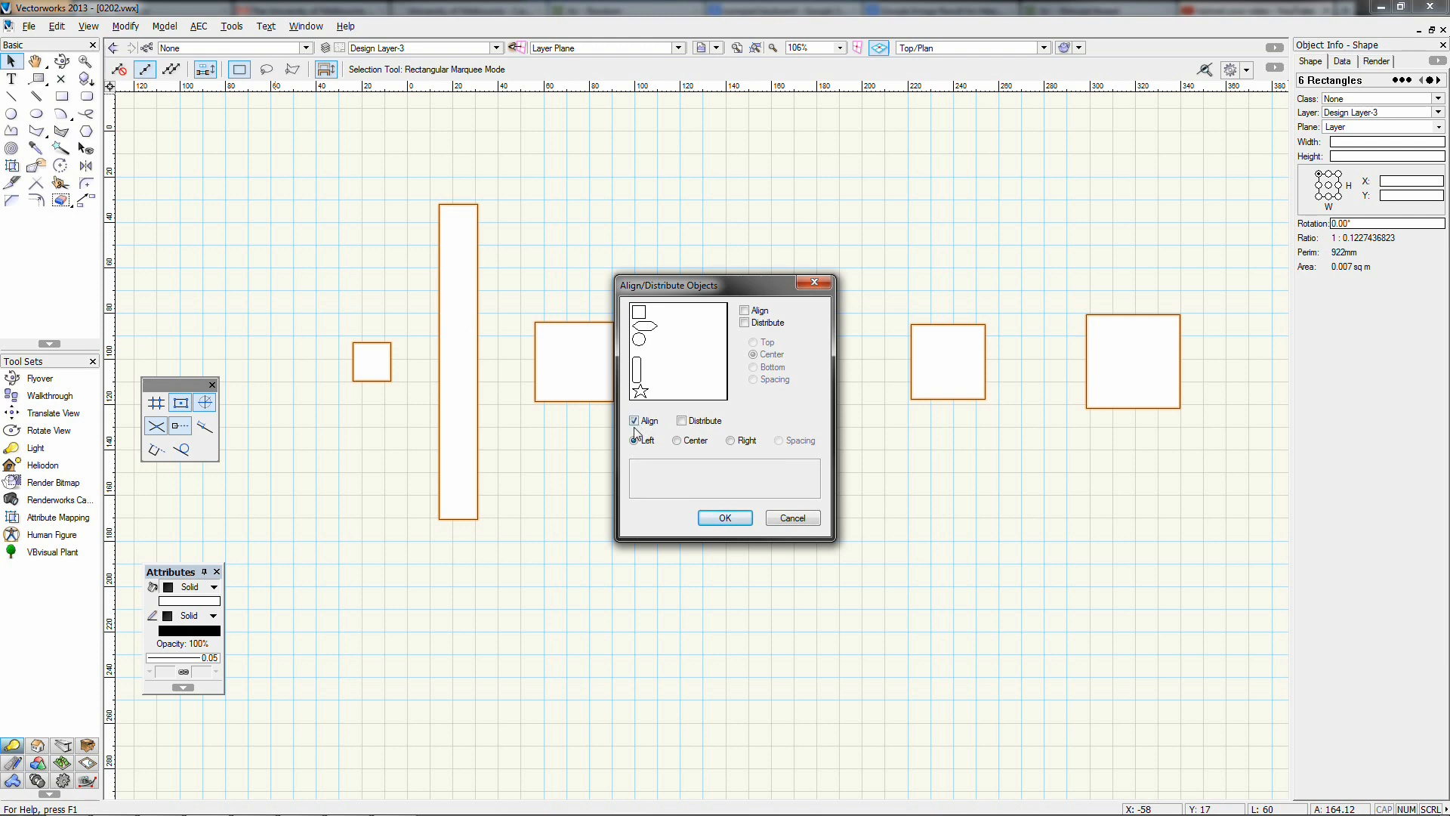
left_click(656, 421)
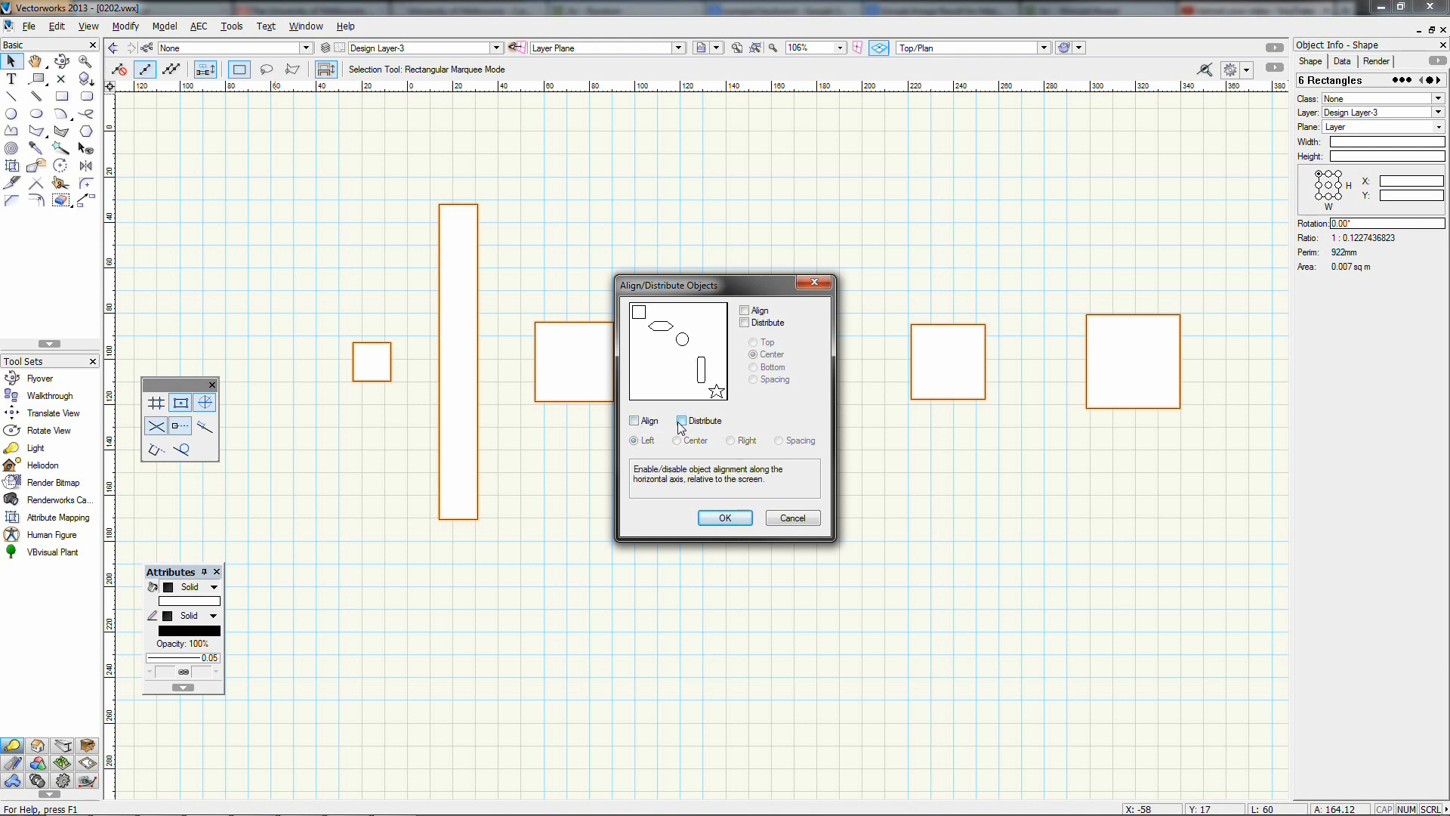
left_click(681, 422)
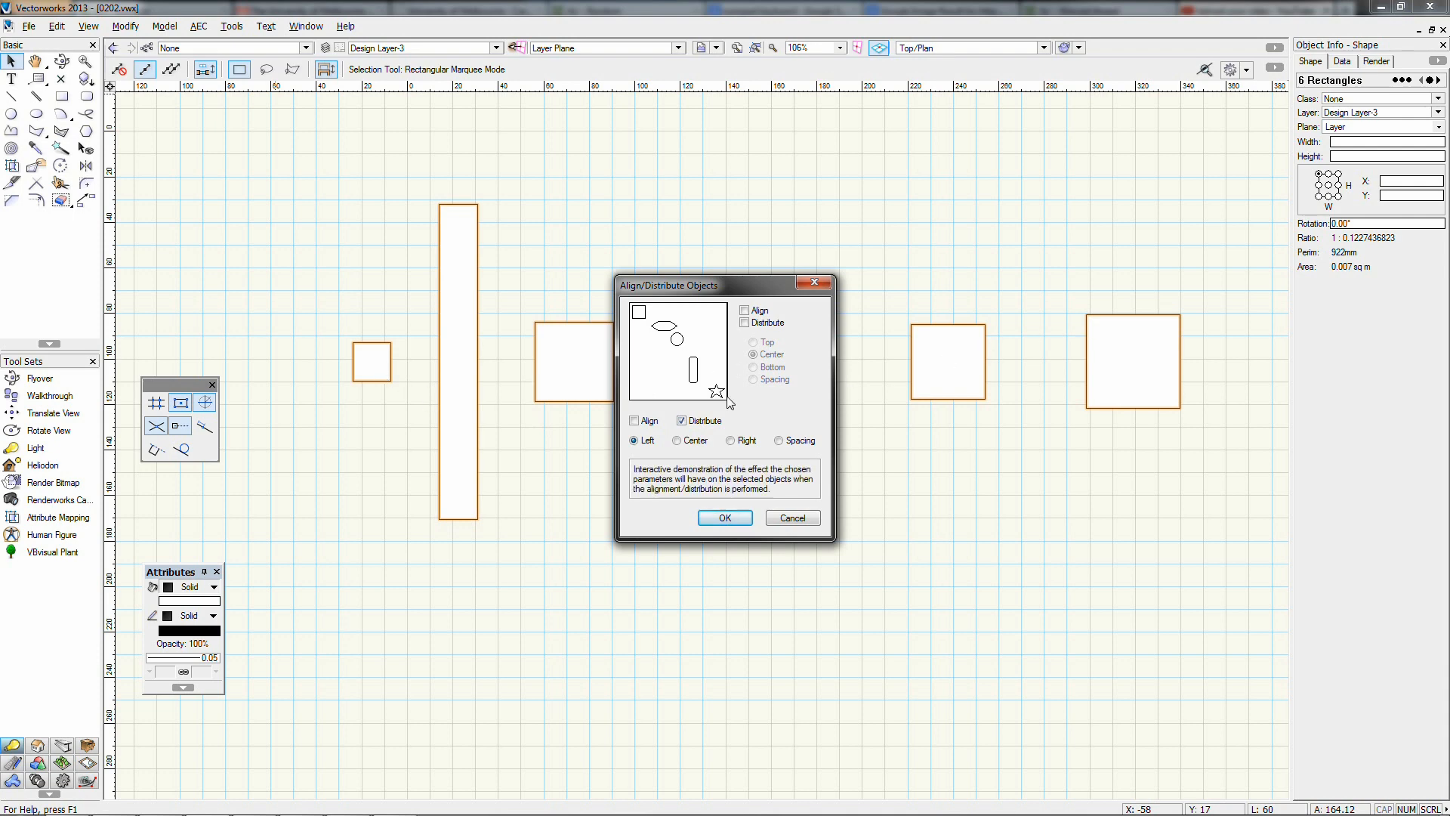
left_click(690, 447)
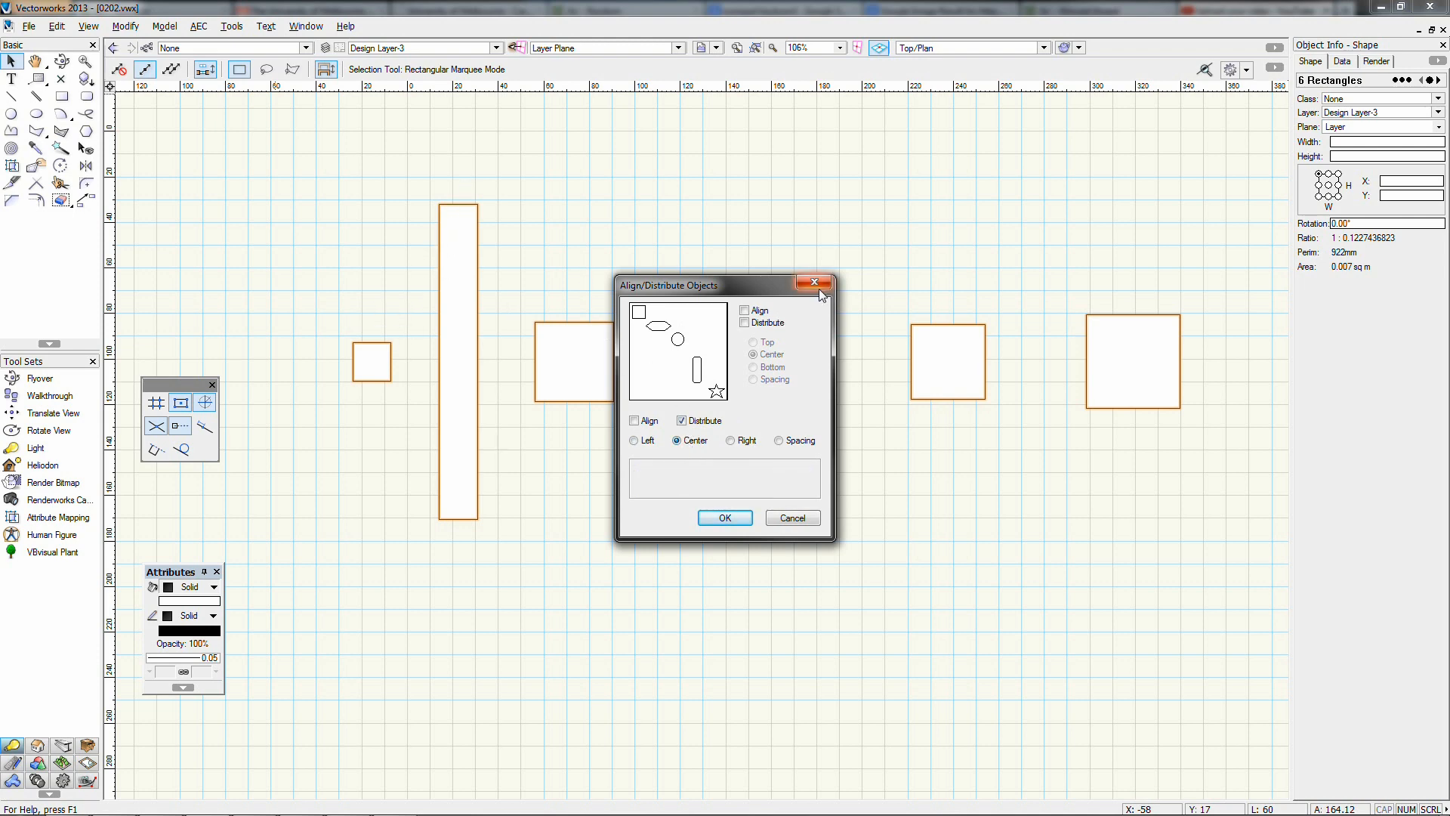
left_click_drag(756, 287, 753, 465)
left_click(790, 707)
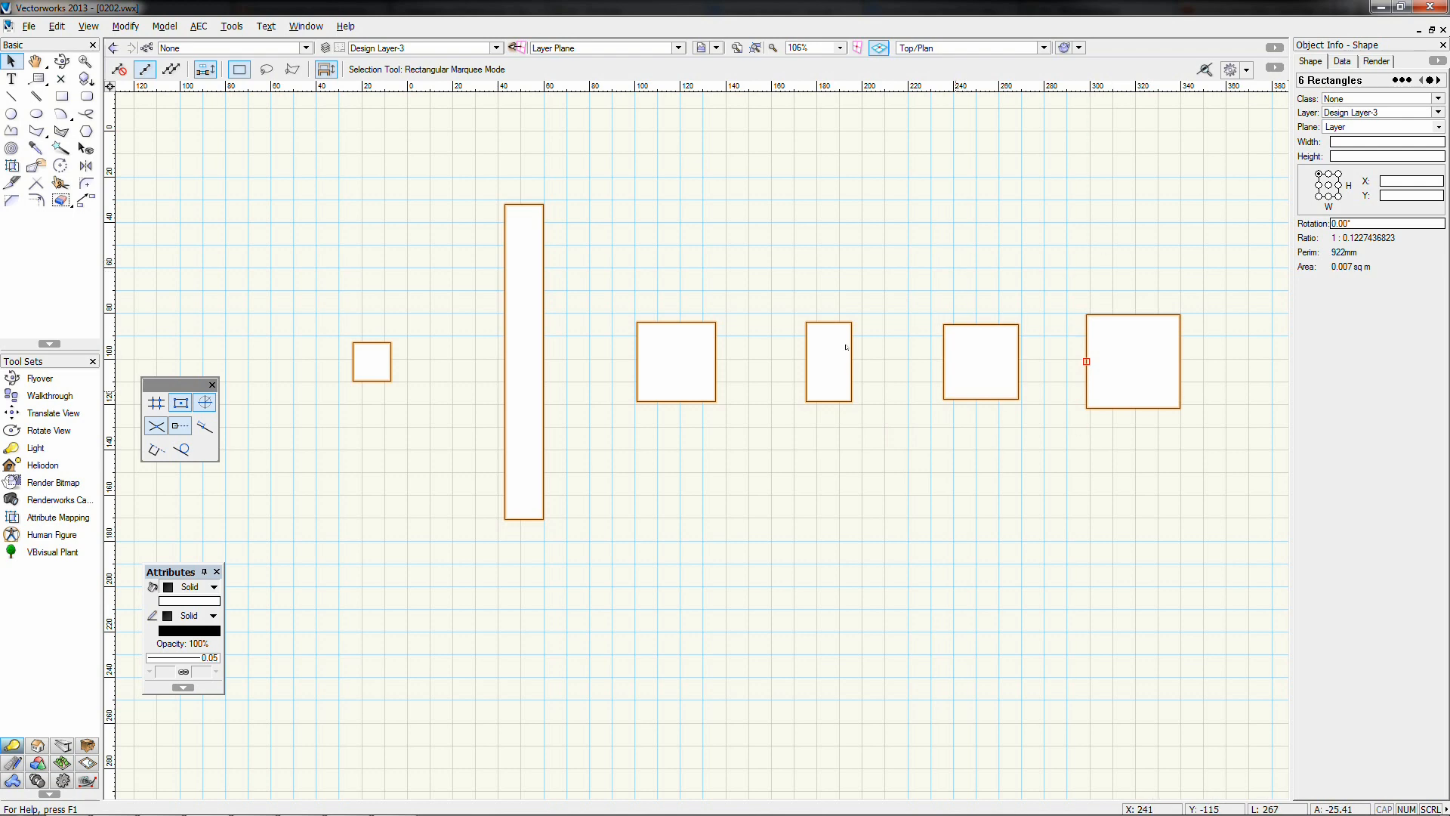
Widen the middle square to 74 so it meets the next rectangle
left_click(604, 291)
left_click(669, 352)
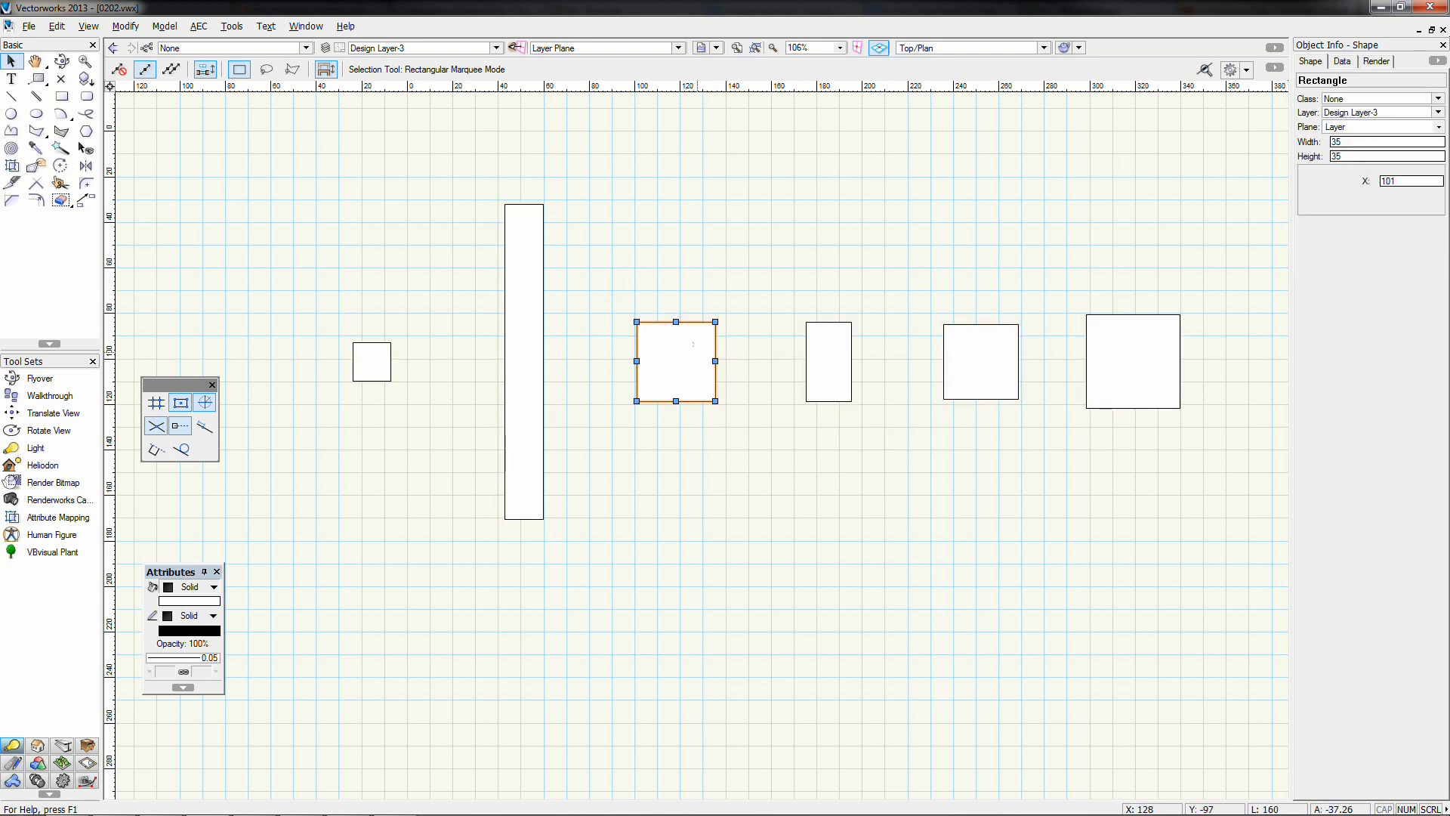
left_click_drag(716, 361, 806, 361)
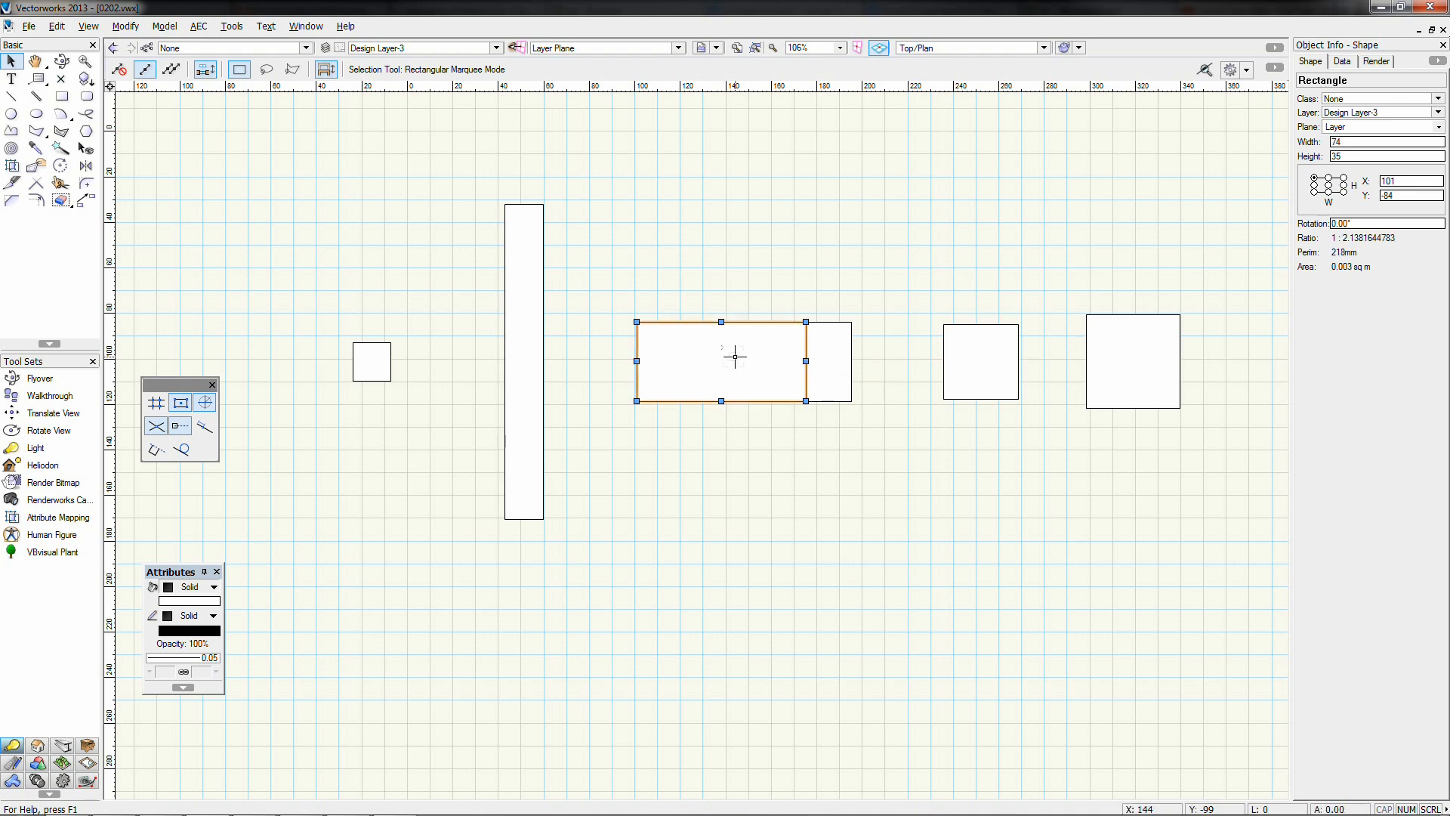
Select all six rectangles and choose Distribute by Center in Align/Distribute
left_click_drag(290, 170, 1224, 589)
left_click(125, 25)
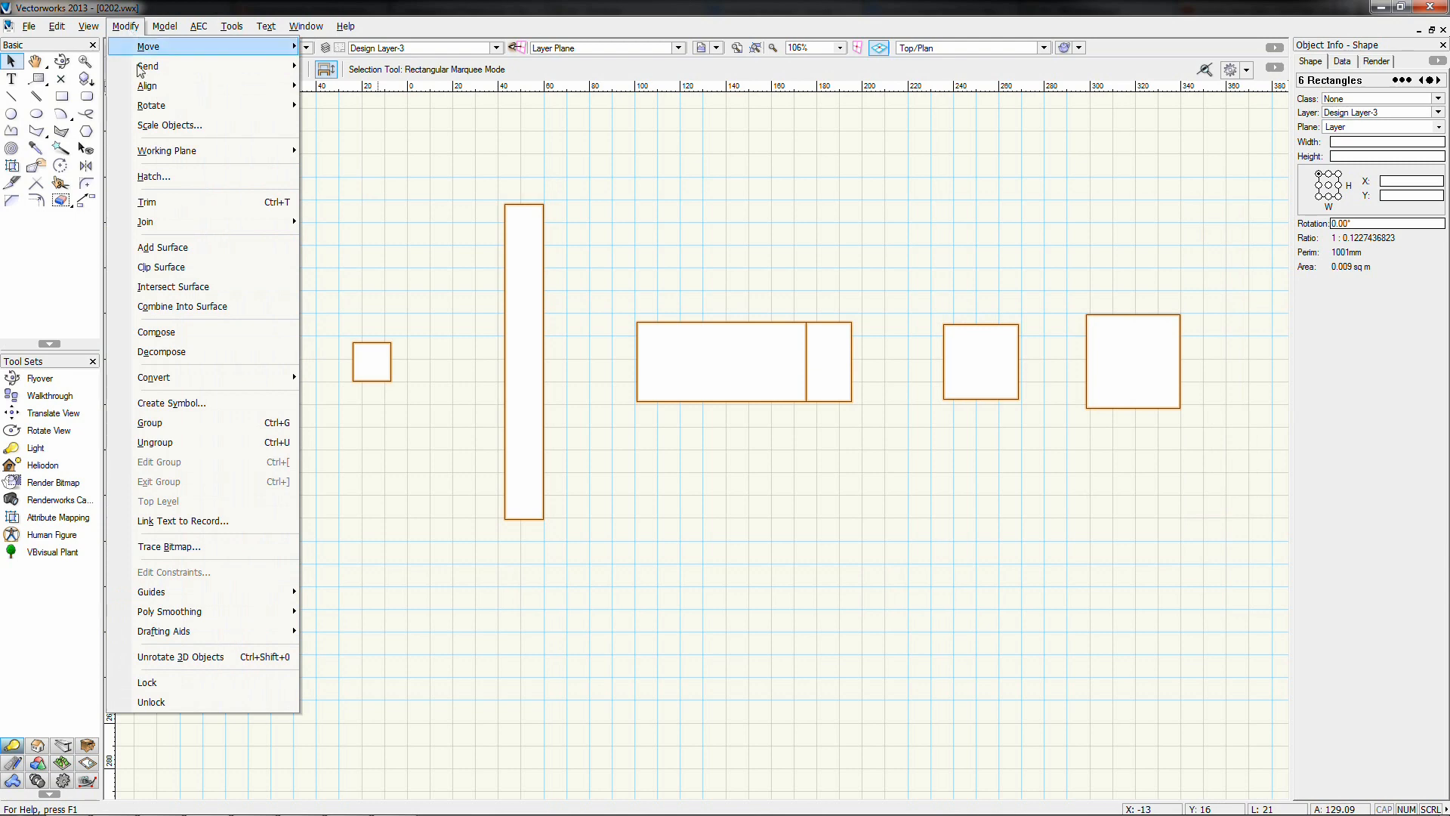
mouse_move(170, 96)
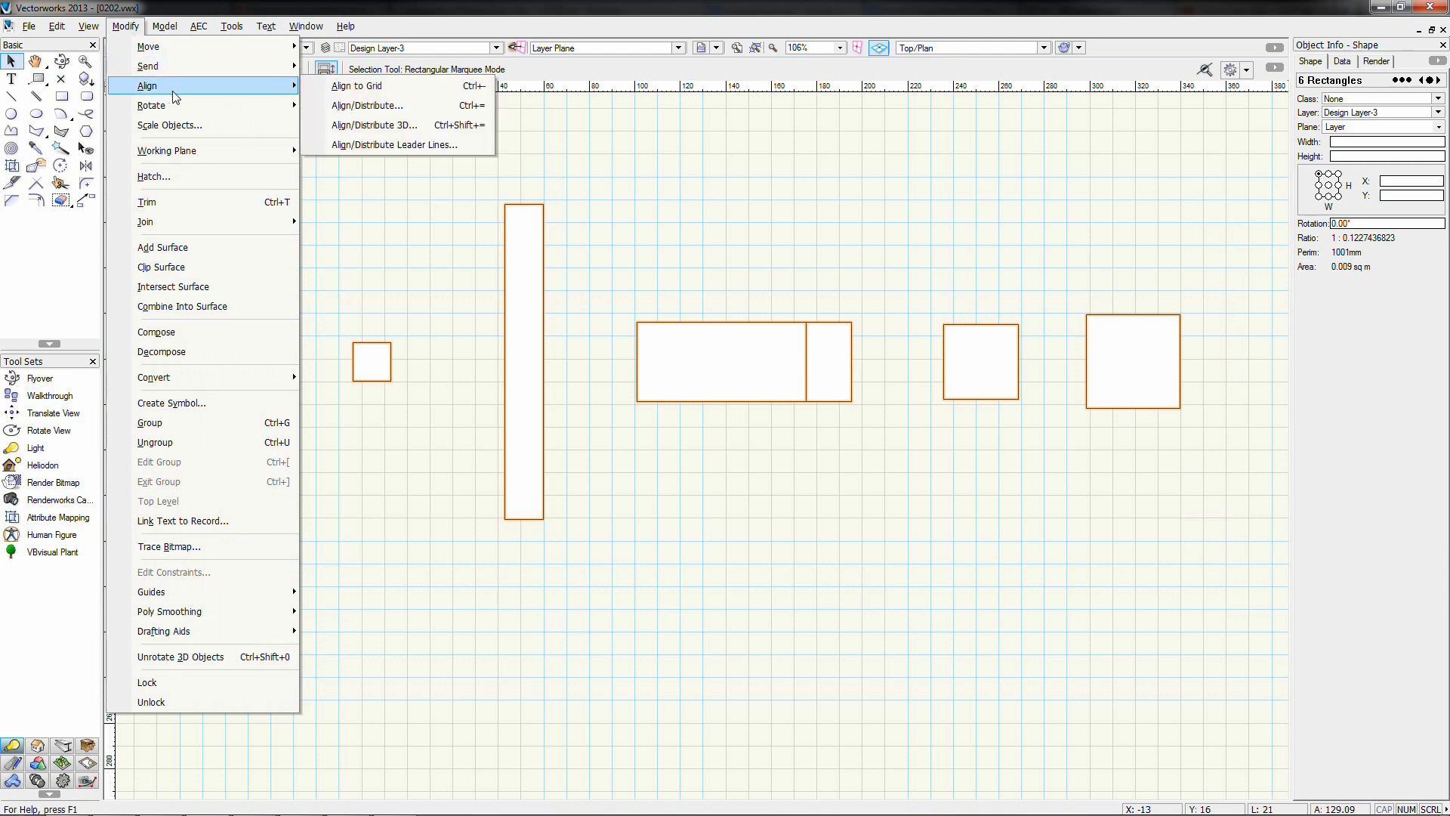
left_click(333, 107)
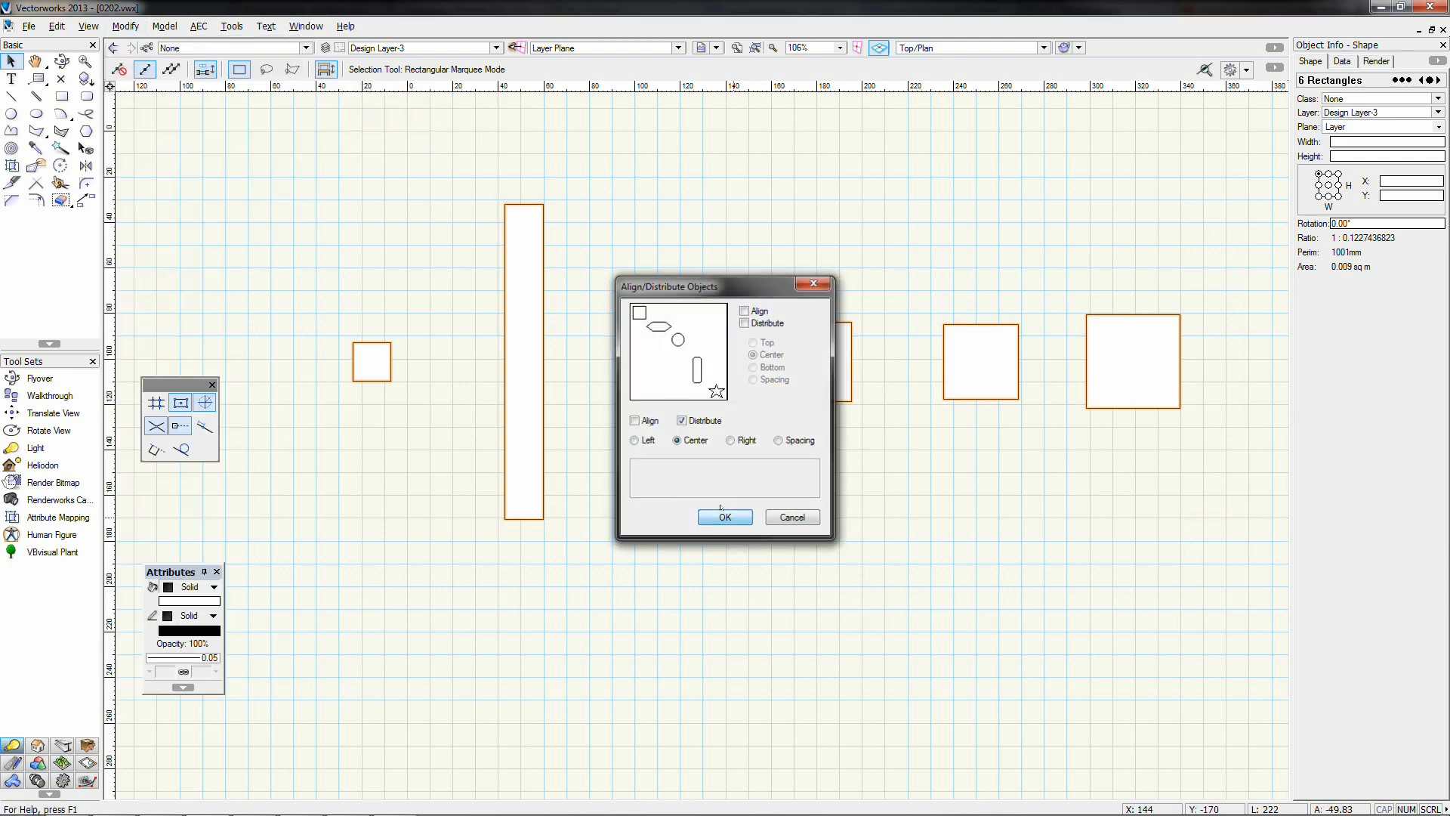
left_click(725, 518)
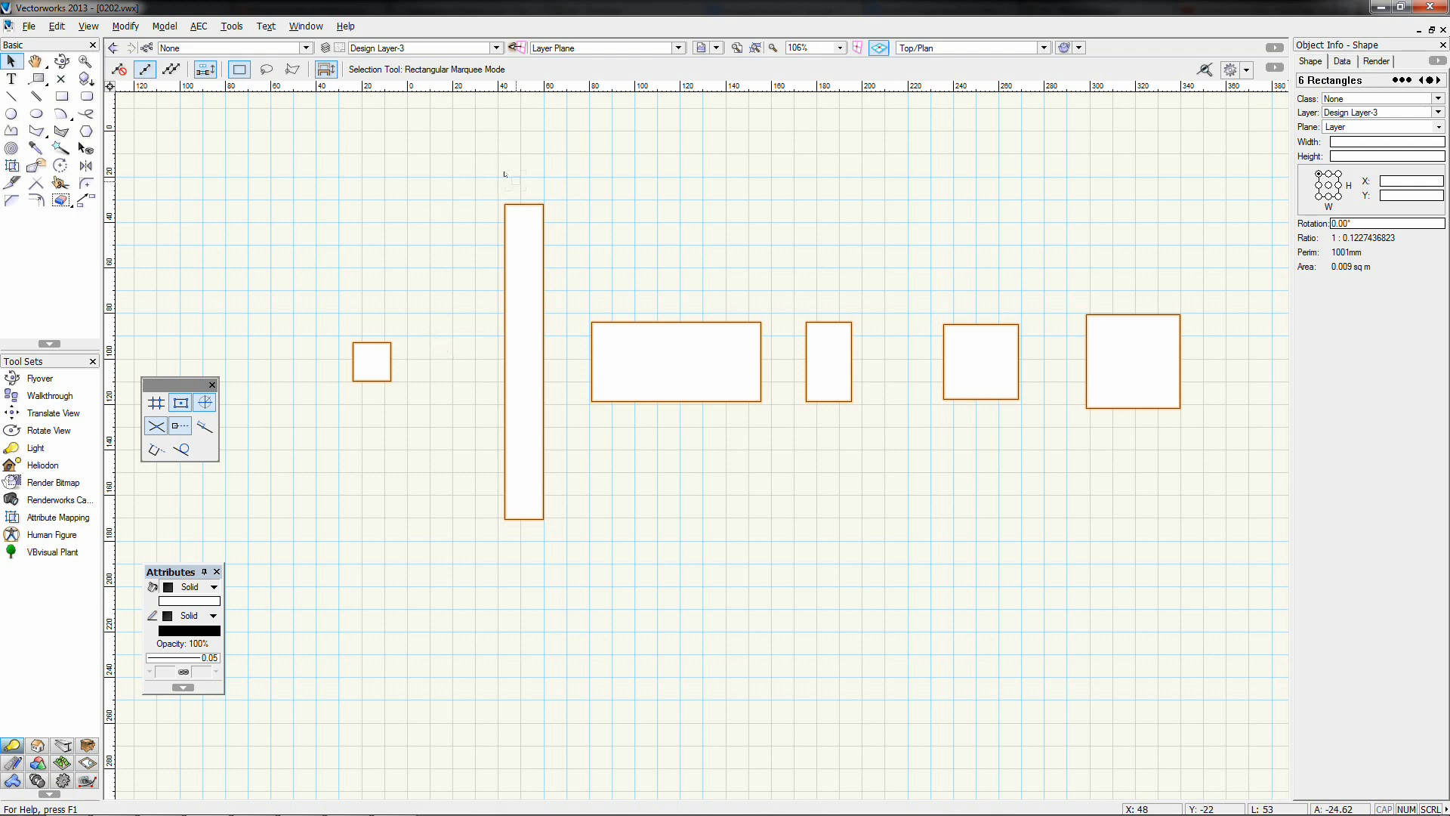
Distribute the six rectangles with equal spacing between them
left_click(126, 29)
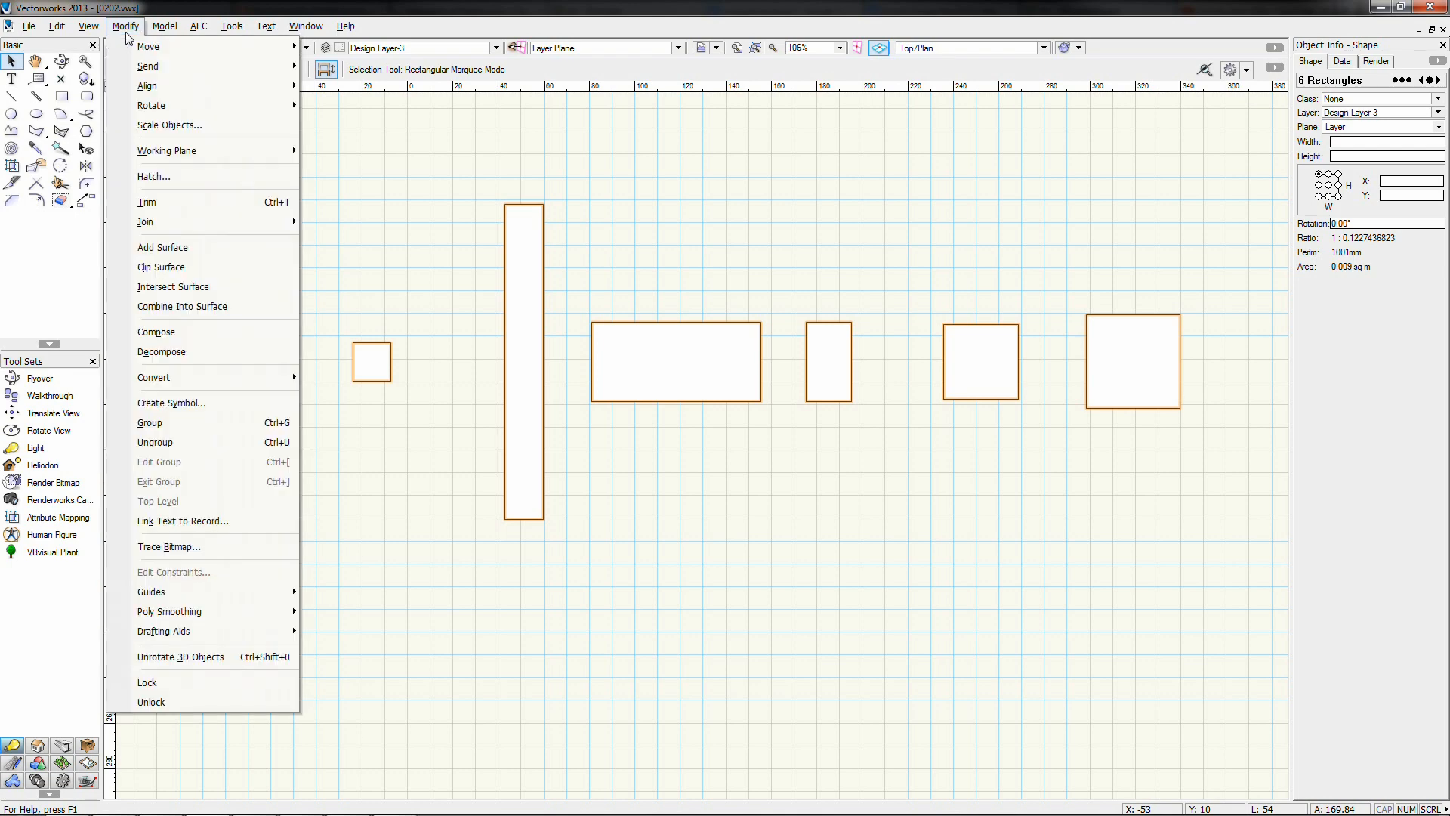
mouse_move(132, 88)
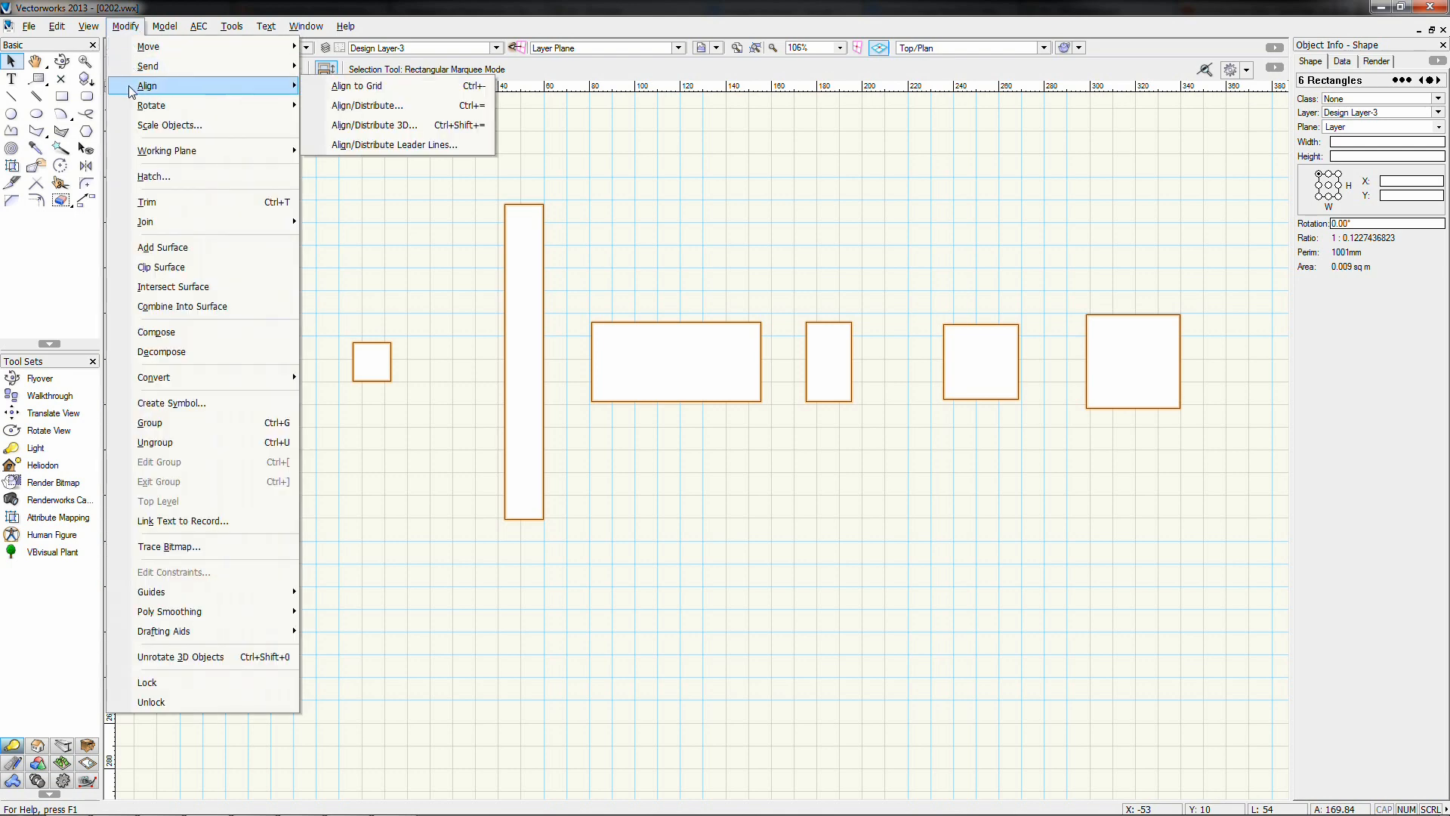
left_click(341, 107)
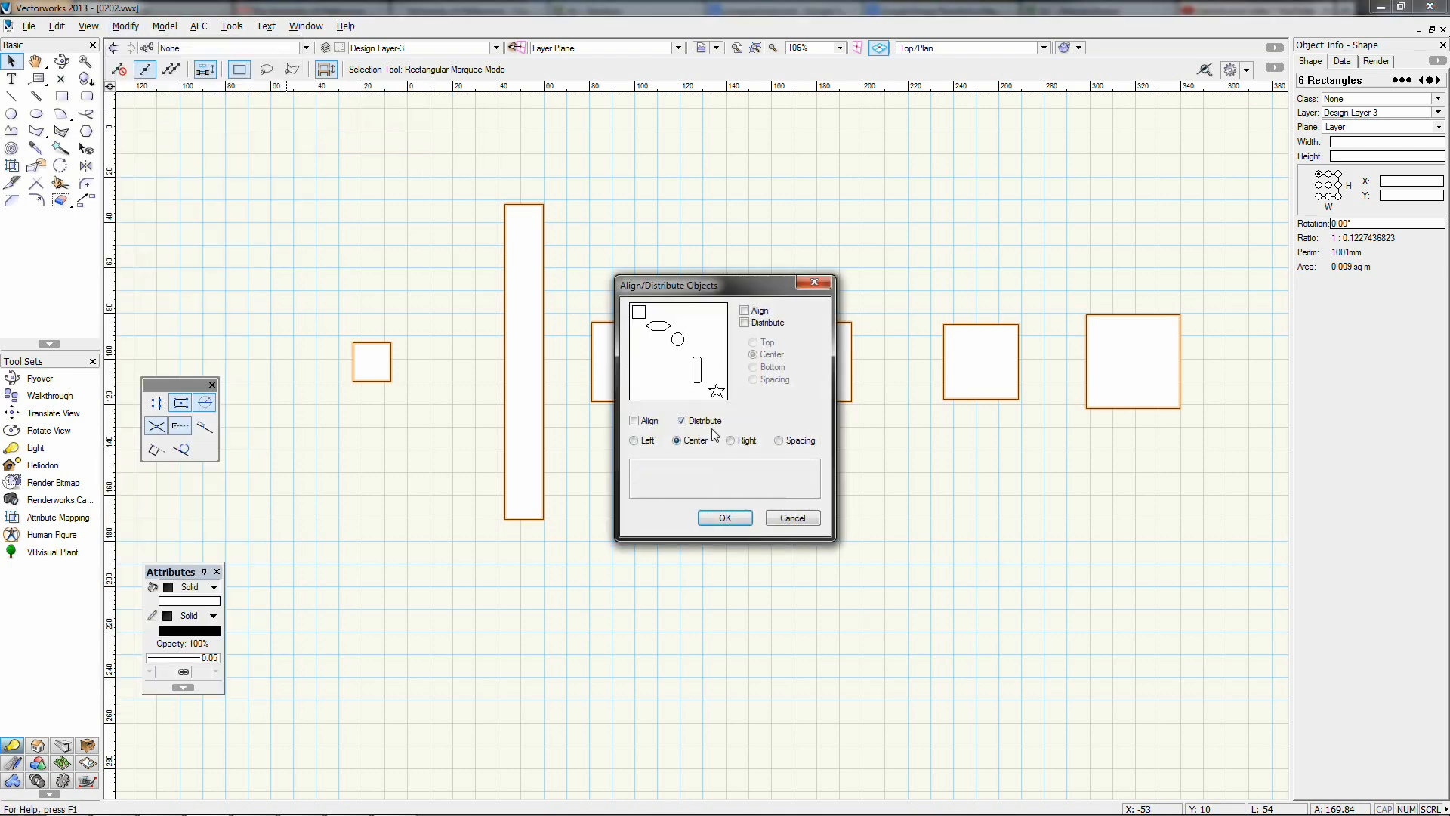
left_click(779, 441)
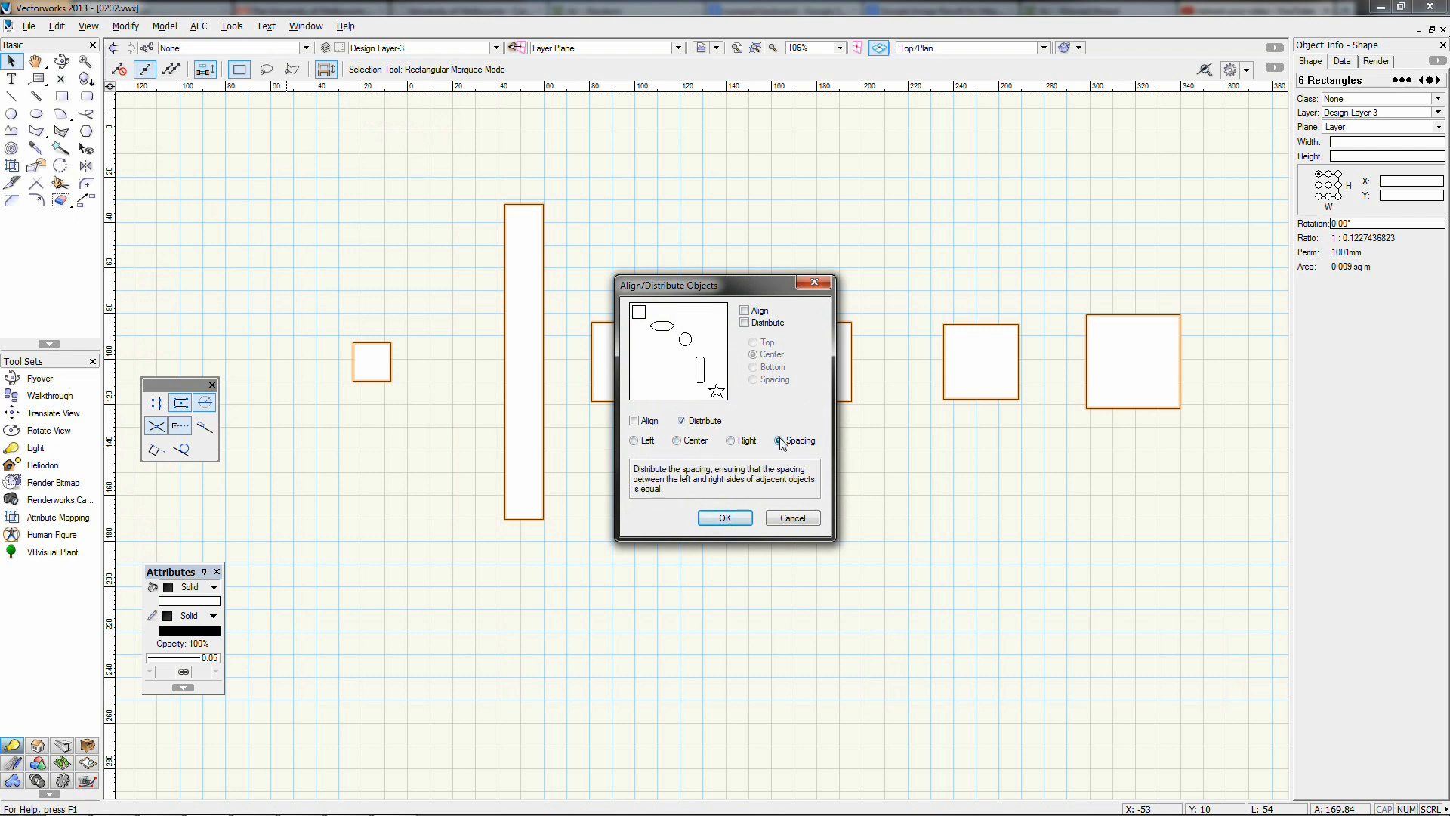
left_click(725, 518)
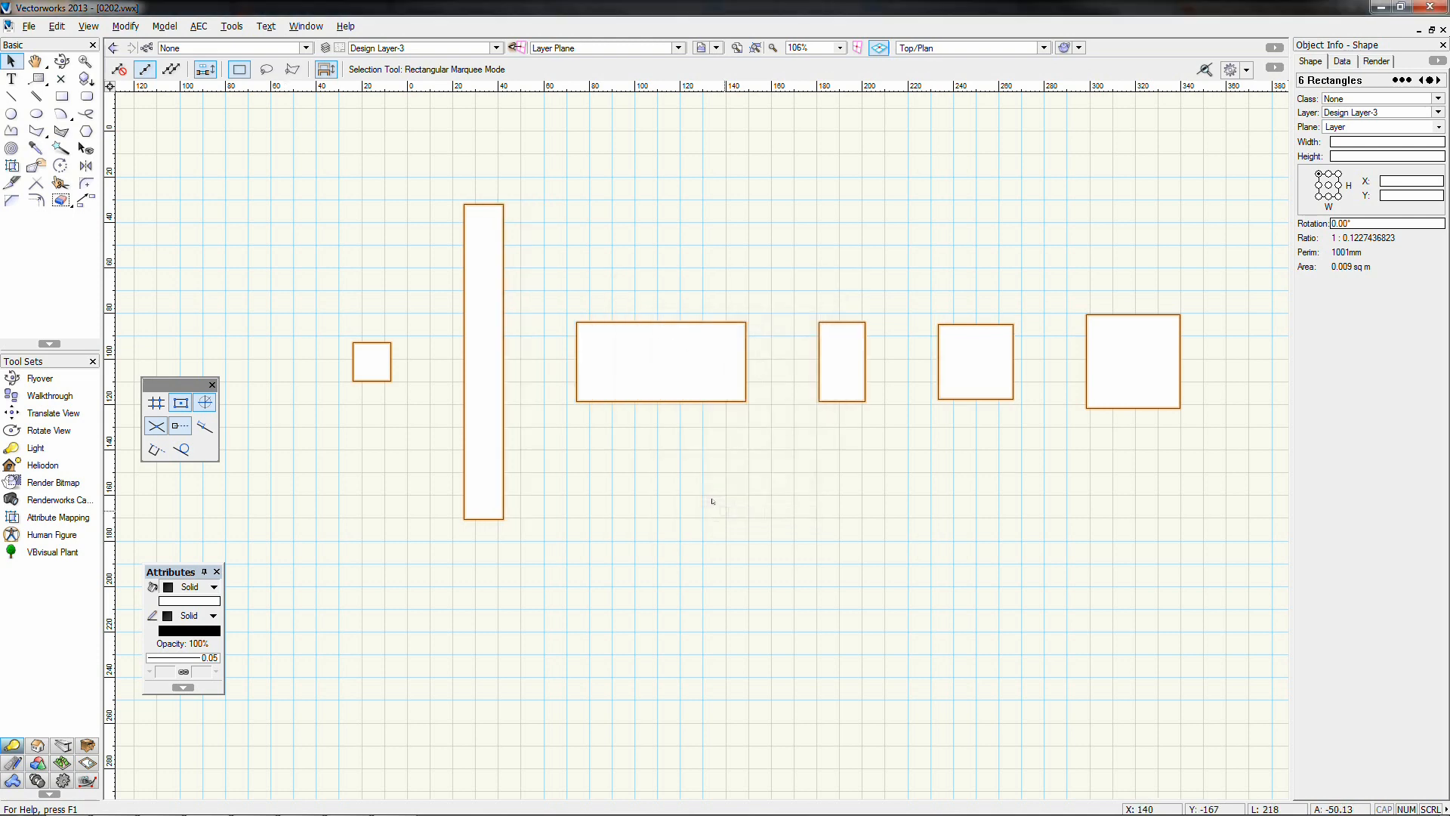
Draw a short line across a gap and move it between the right two rectangles
left_click(764, 328)
left_click(62, 96)
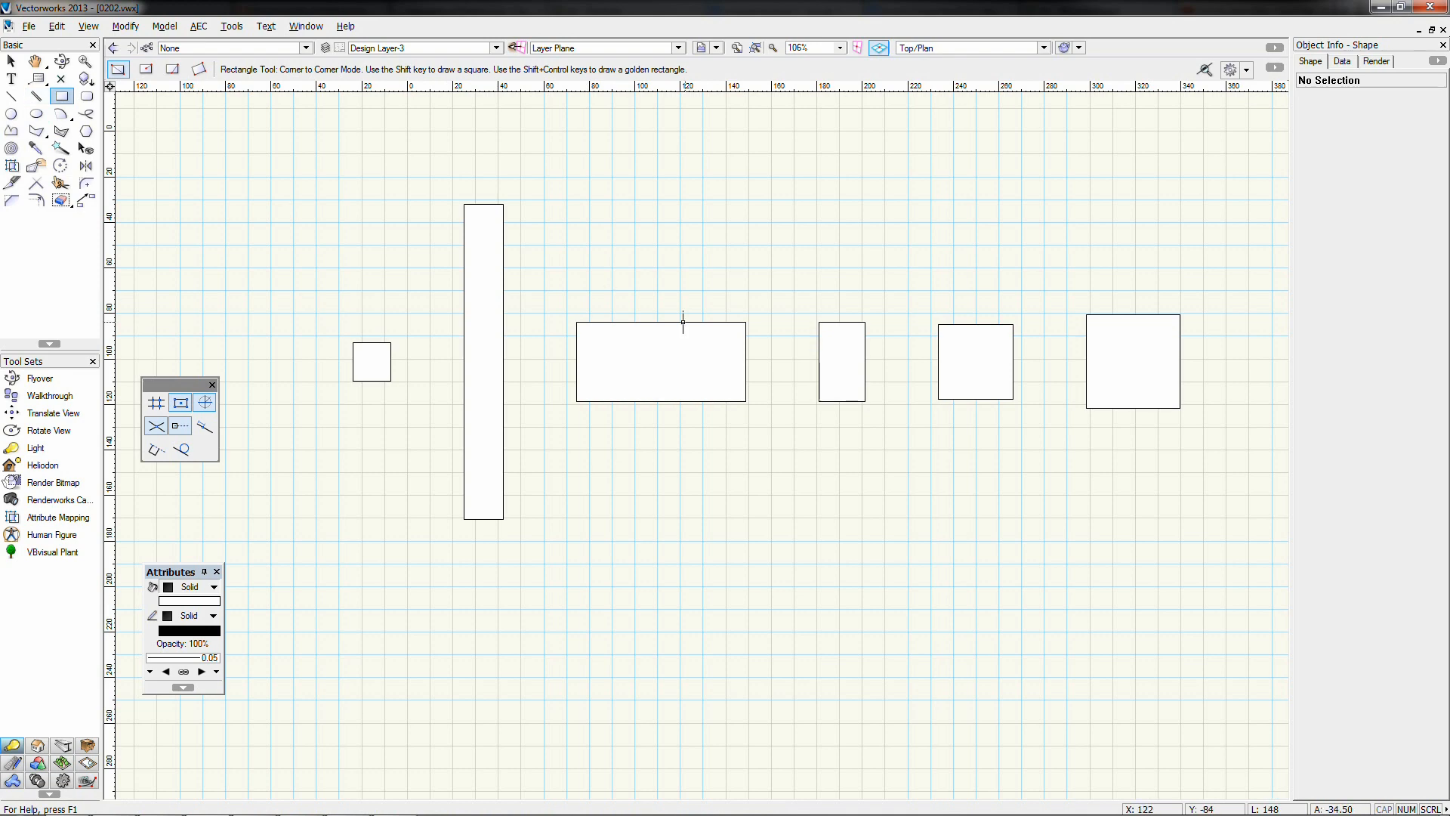
left_click(746, 321)
left_click(819, 322)
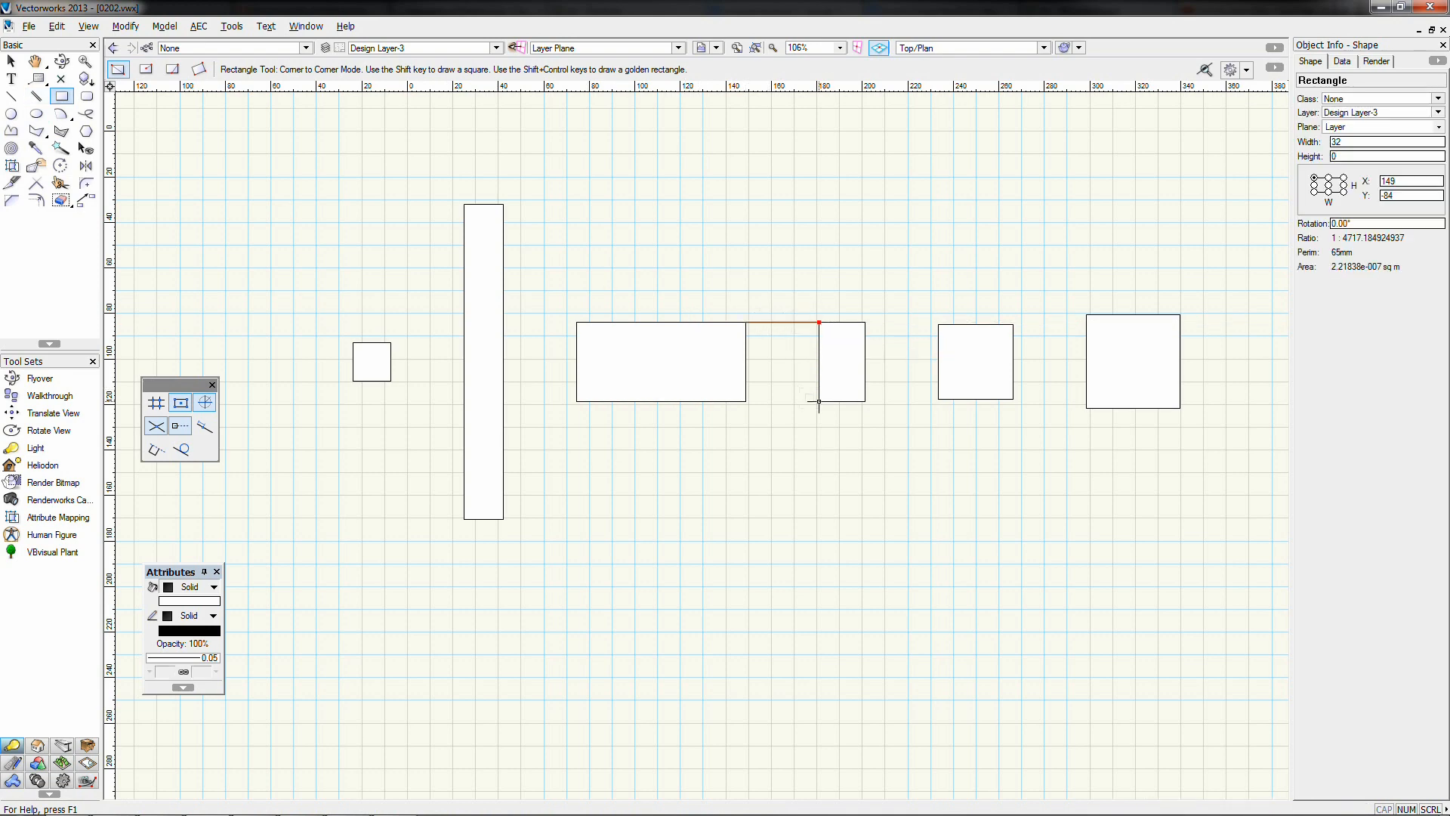
key("x")
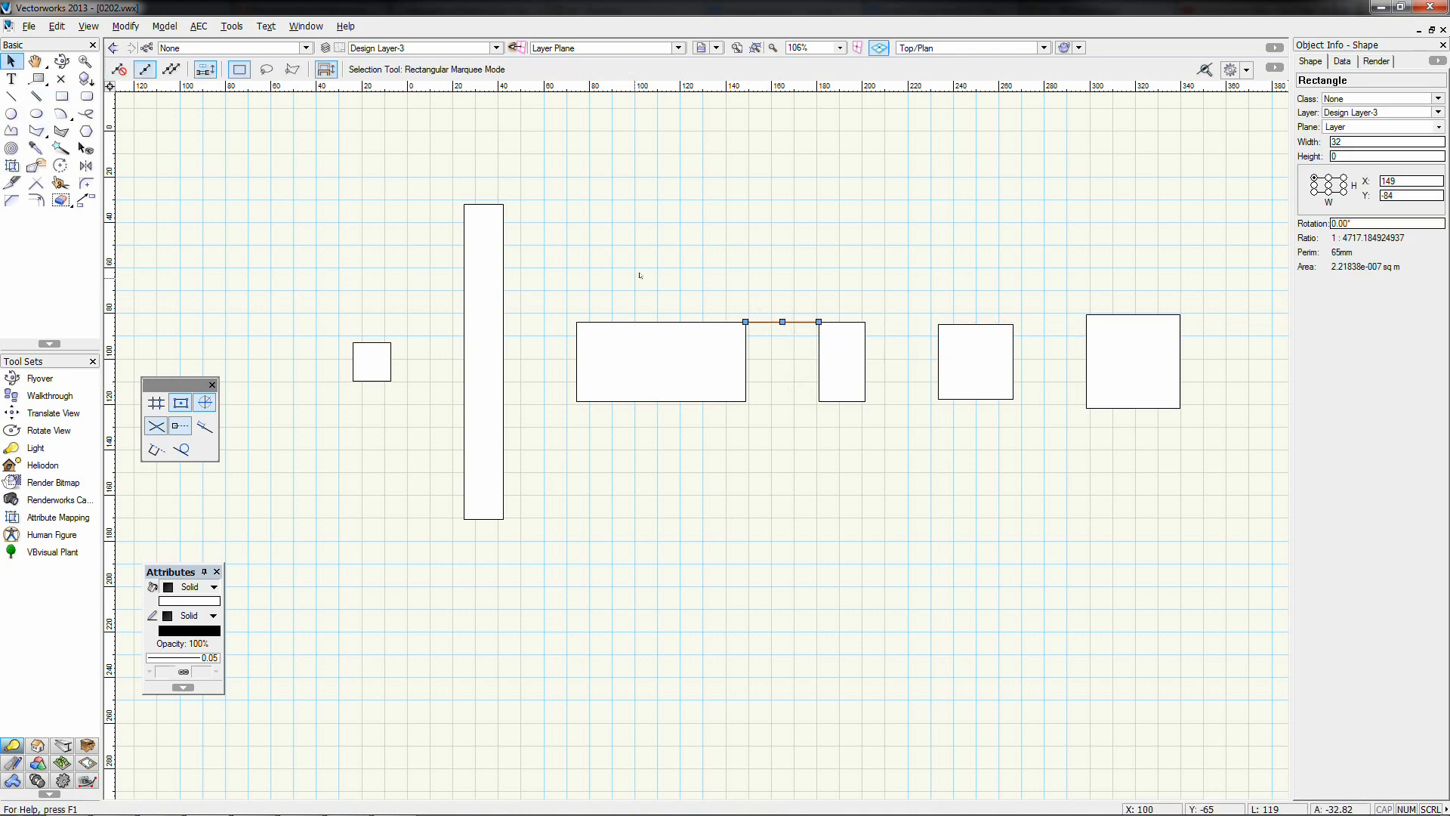
left_click_drag(771, 322, 1038, 346)
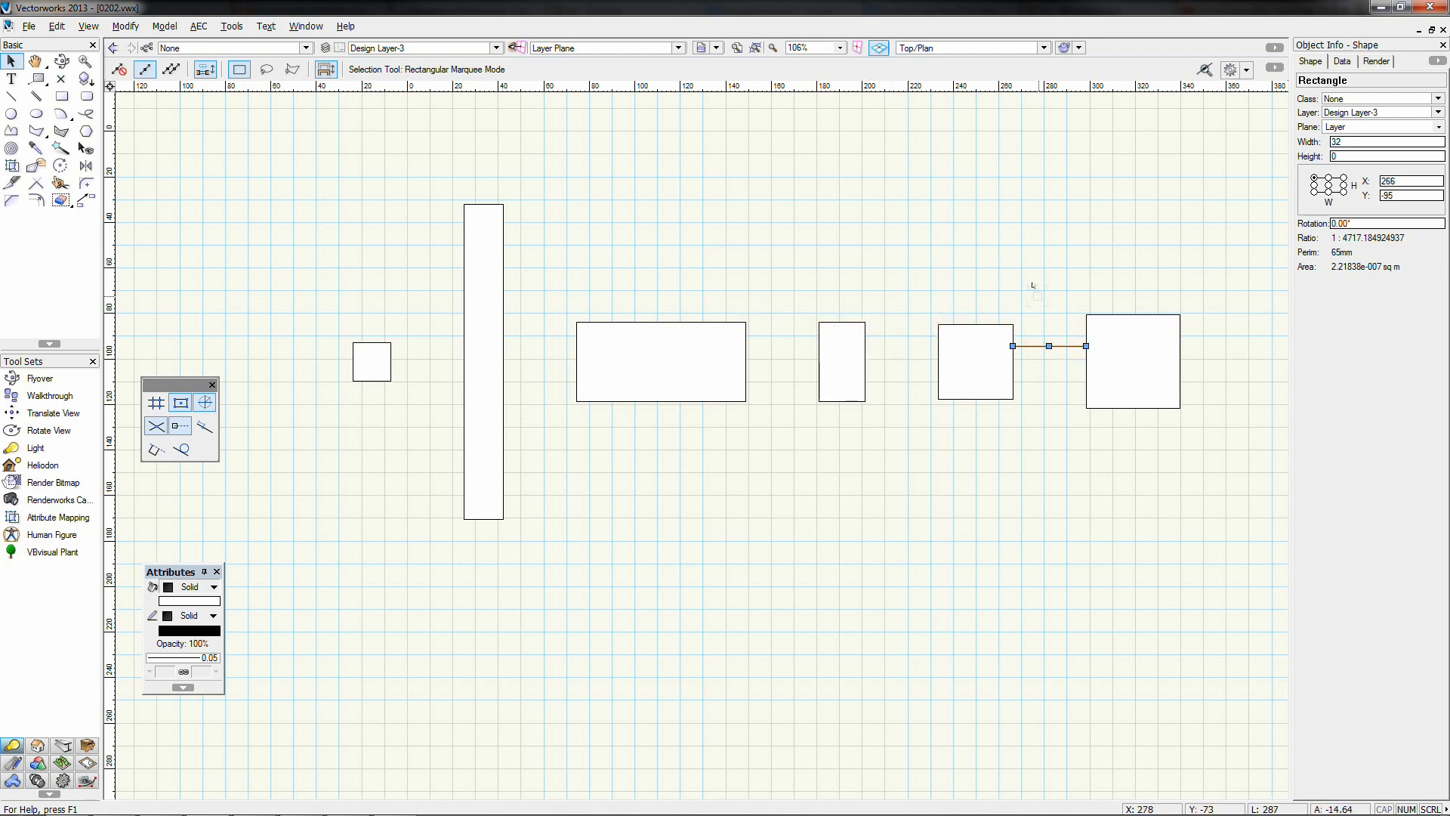
Delete the measuring line and all six rectangles, leaving the drawing empty
key("Delete")
left_click_drag(1242, 170, 254, 601)
key("Delete")
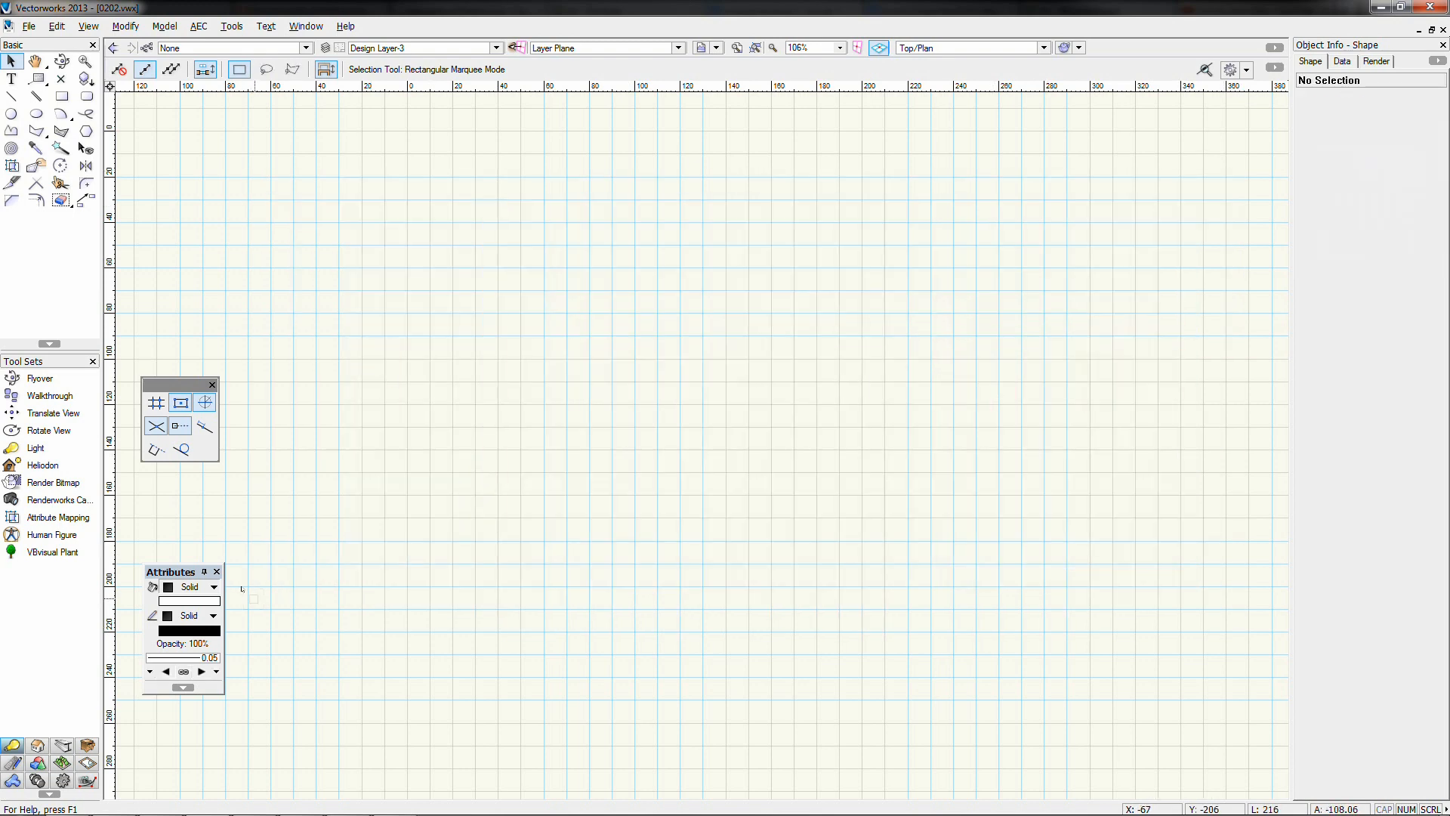
left_click(62, 96)
left_click(302, 171)
left_click(408, 732)
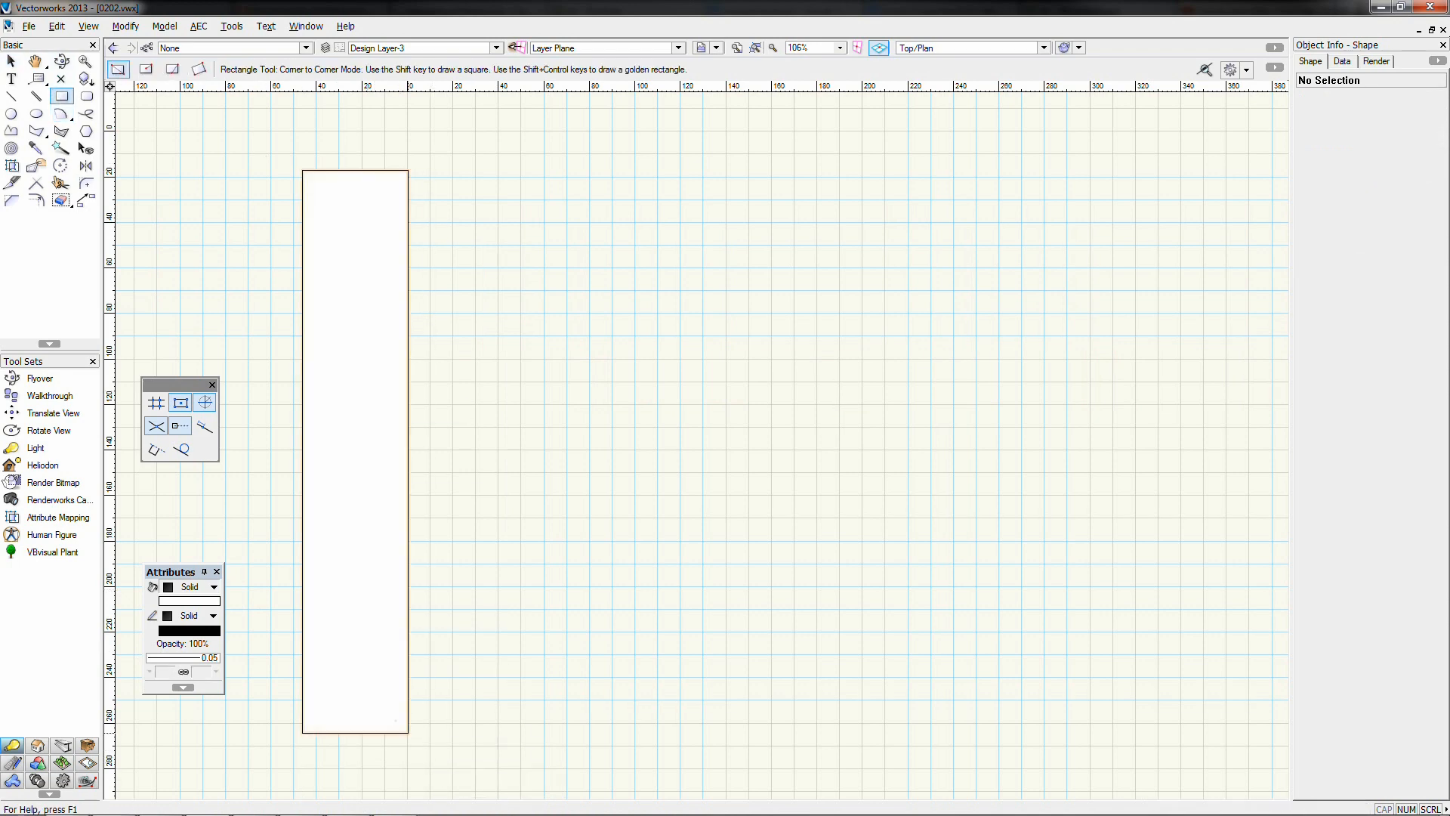
left_click(408, 170)
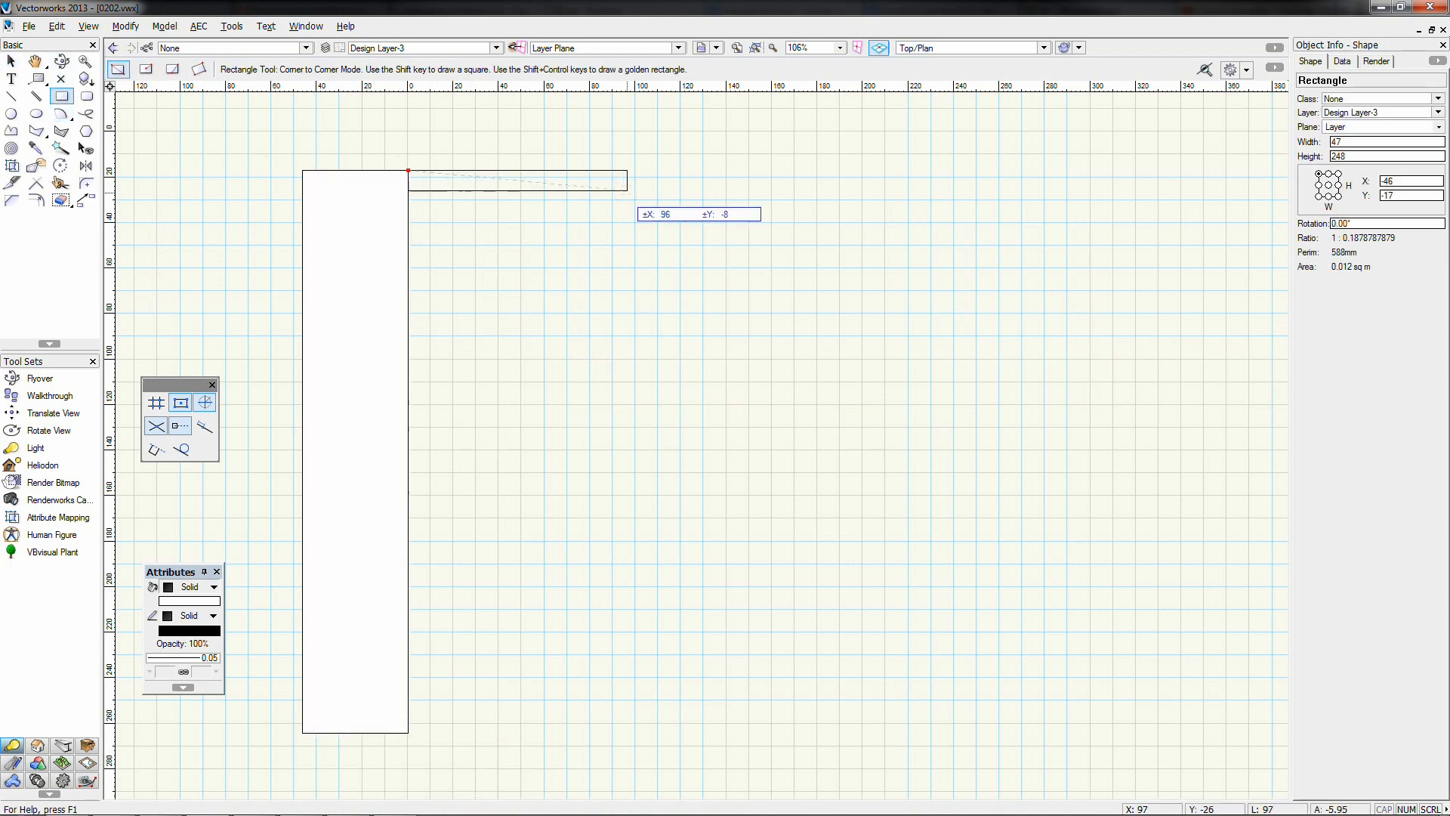
left_click(625, 205)
left_click(560, 326)
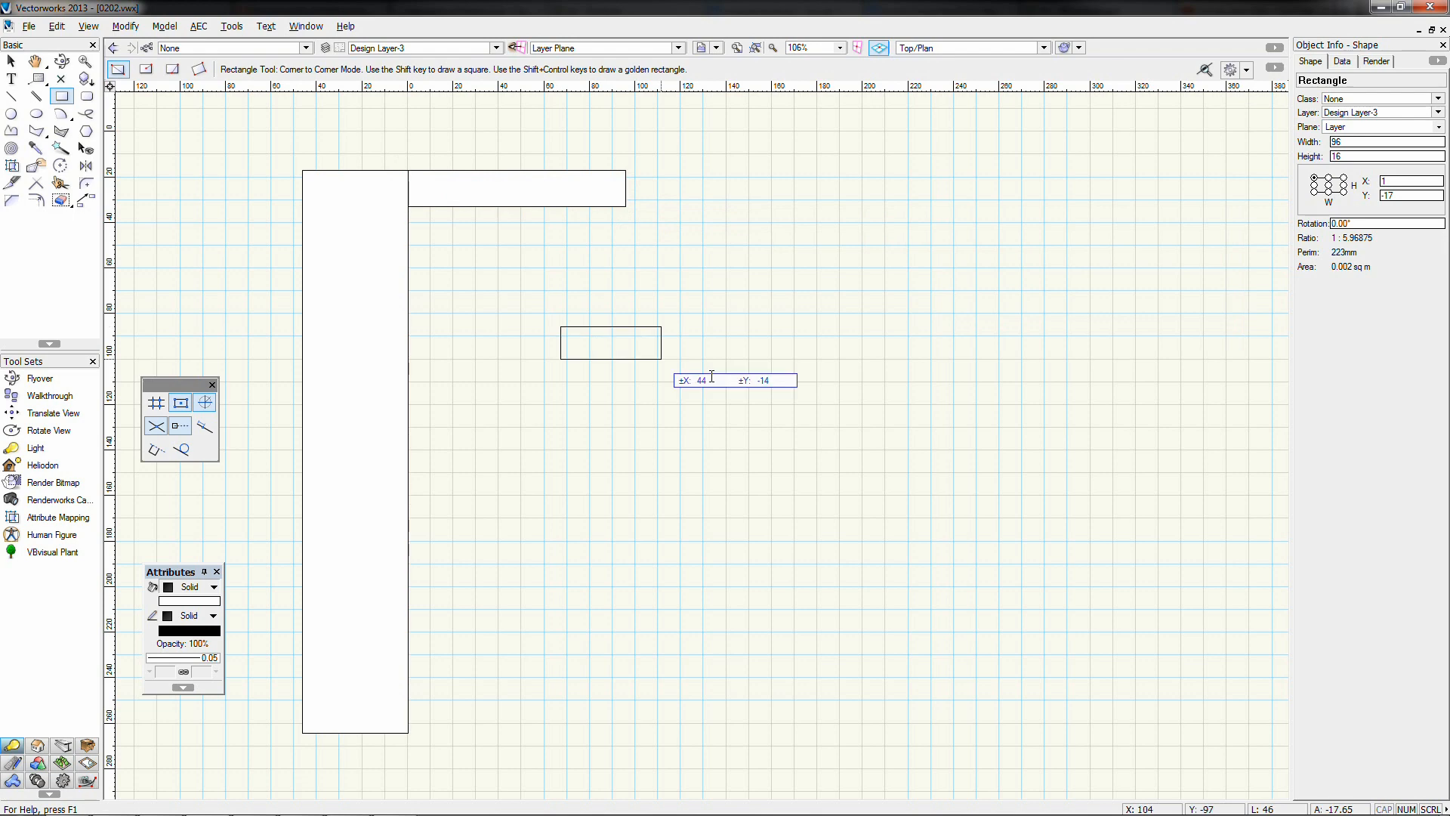
left_click(756, 359)
left_click(536, 475)
left_click(747, 541)
left_click(619, 394)
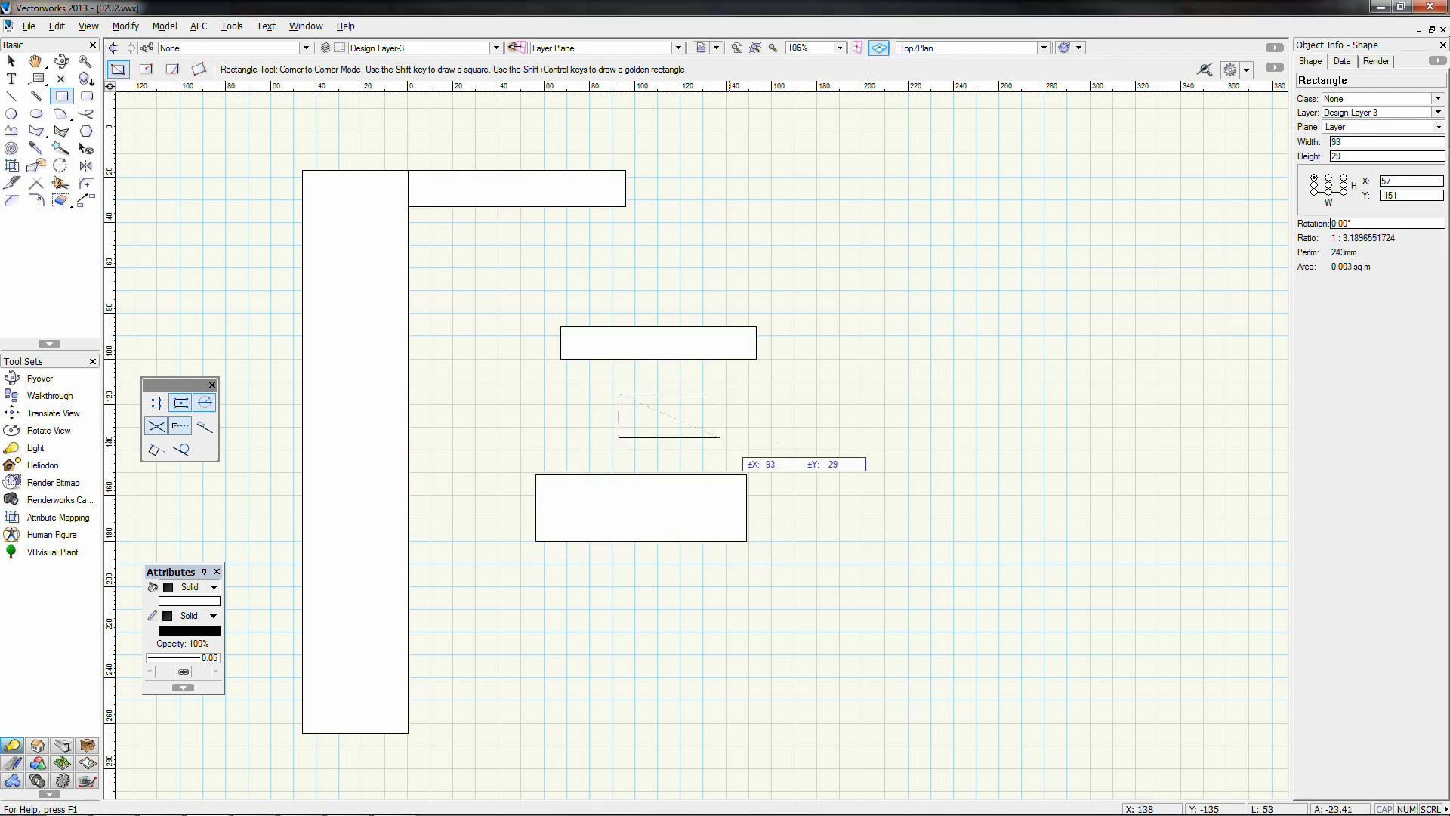
left_click(821, 459)
left_click(524, 644)
left_click(789, 724)
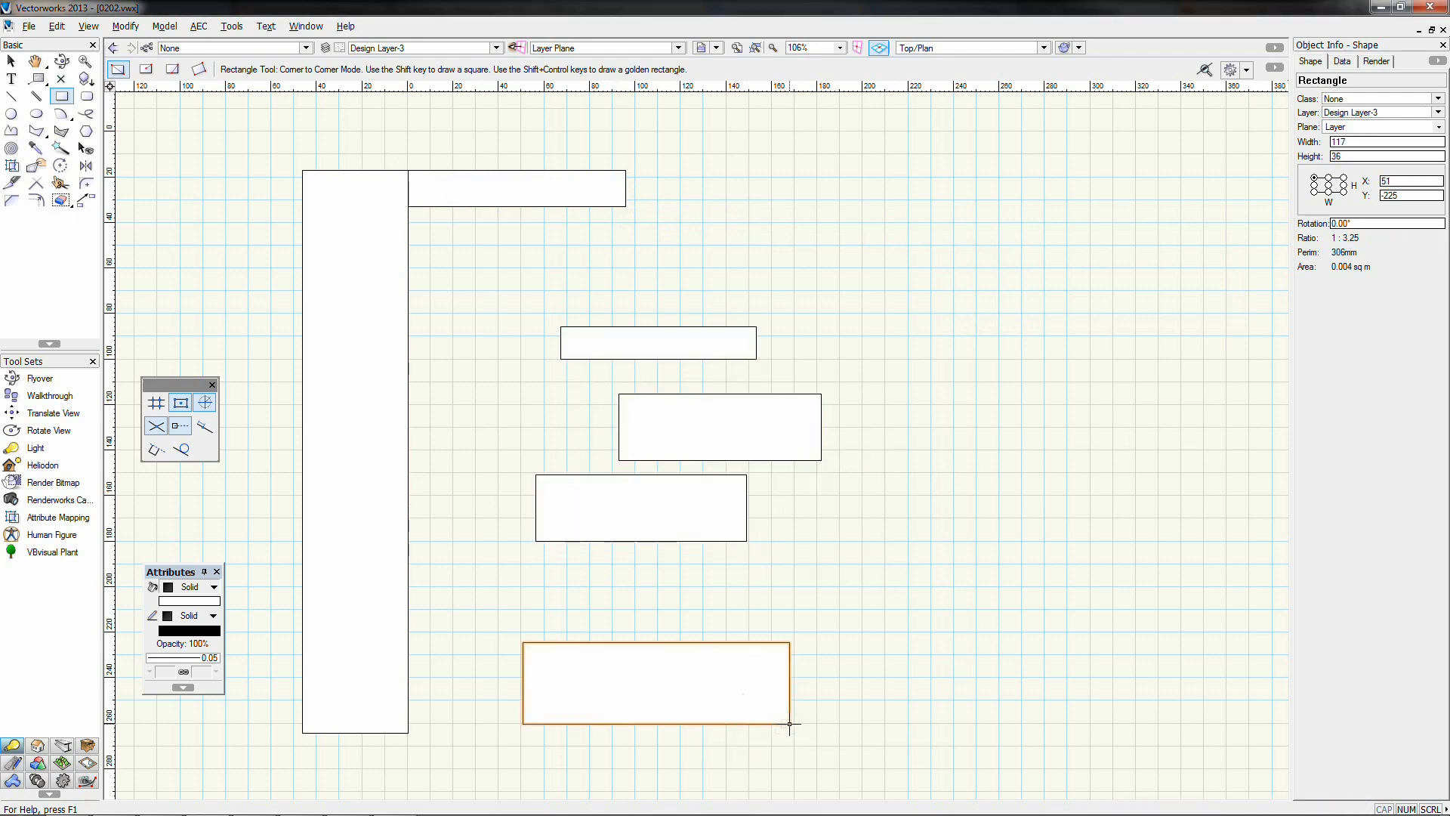
left_click(11, 60)
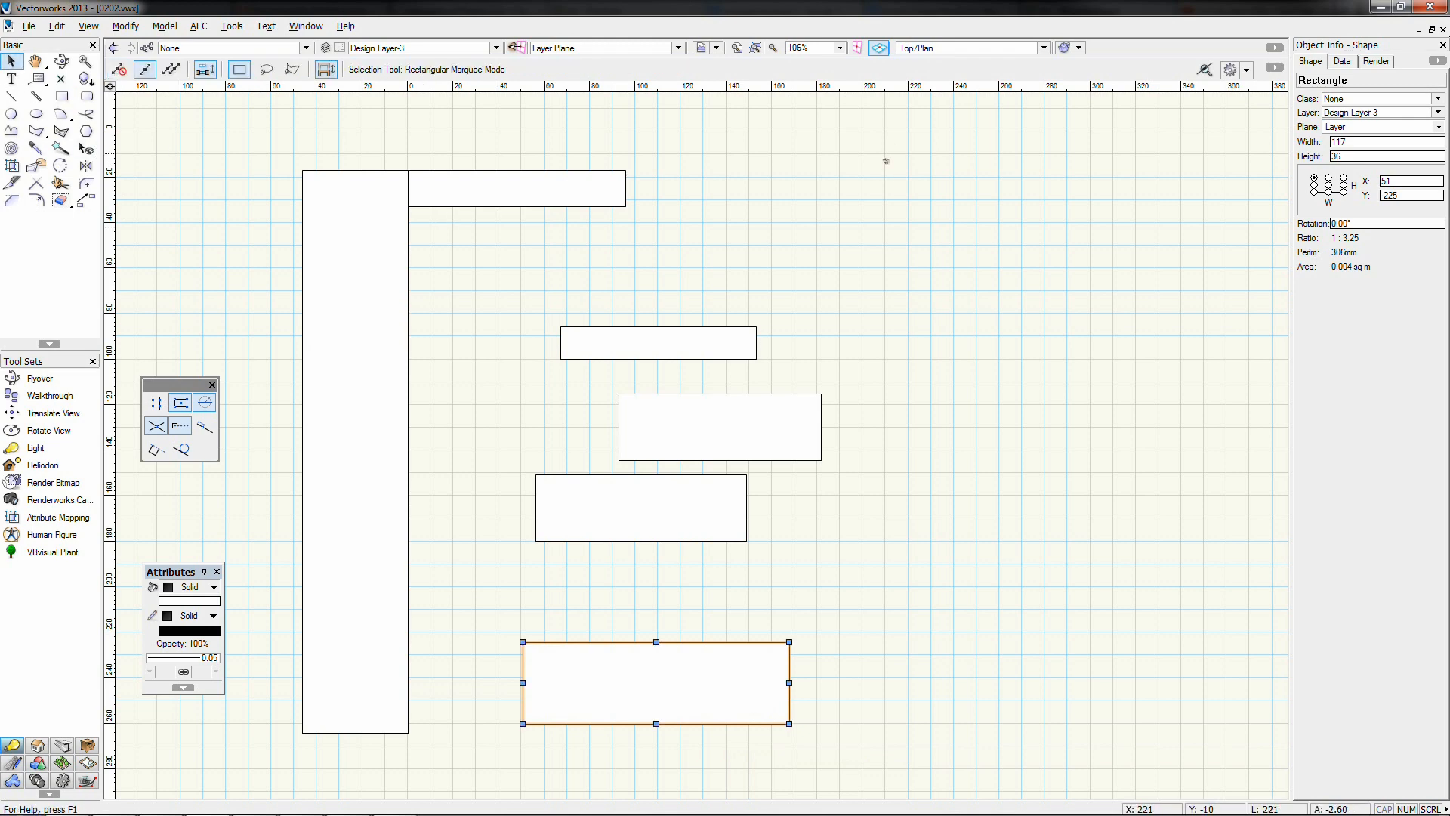
left_click_drag(909, 153, 382, 712)
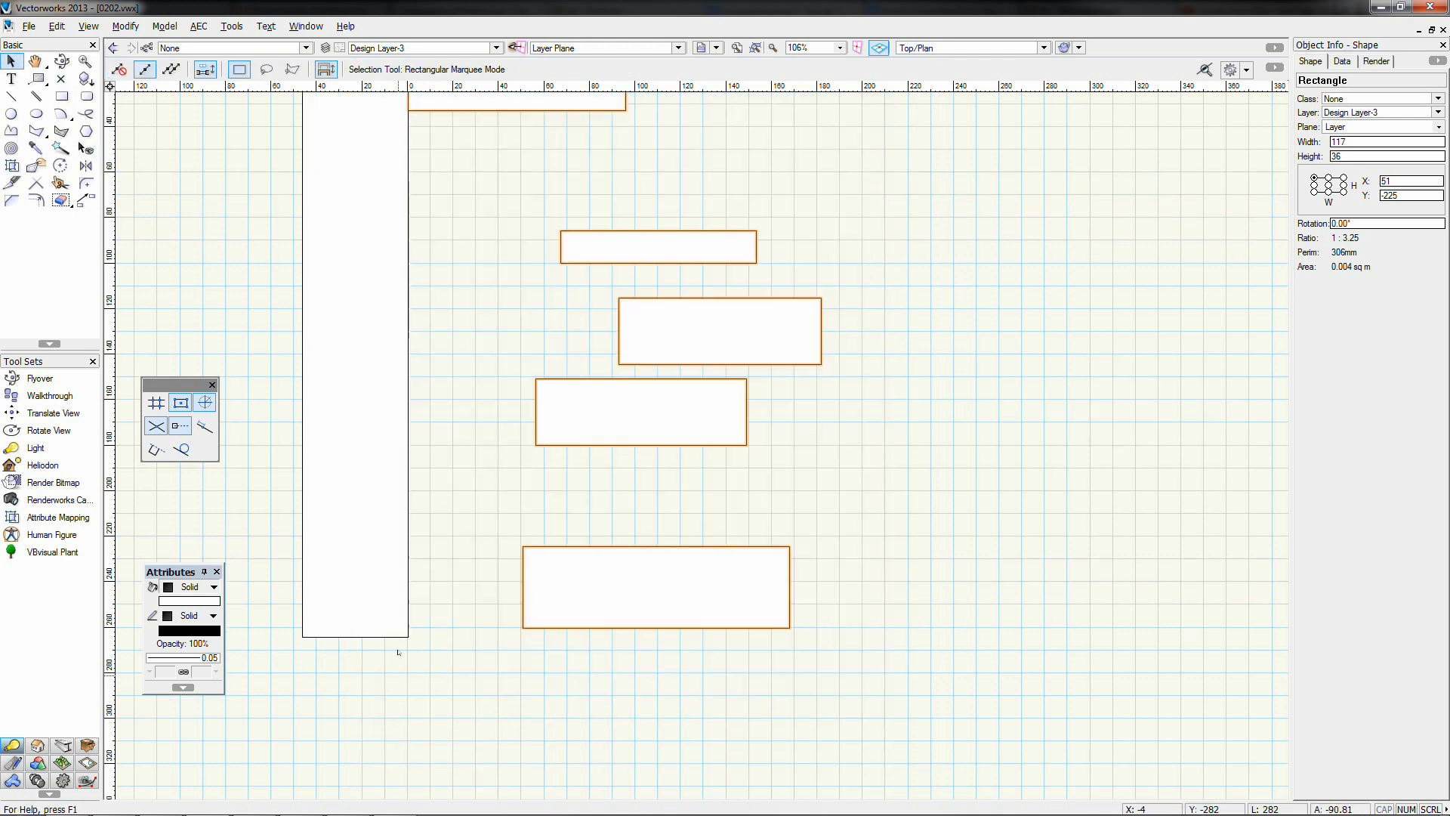
middle_click_drag(518, 288, 508, 346)
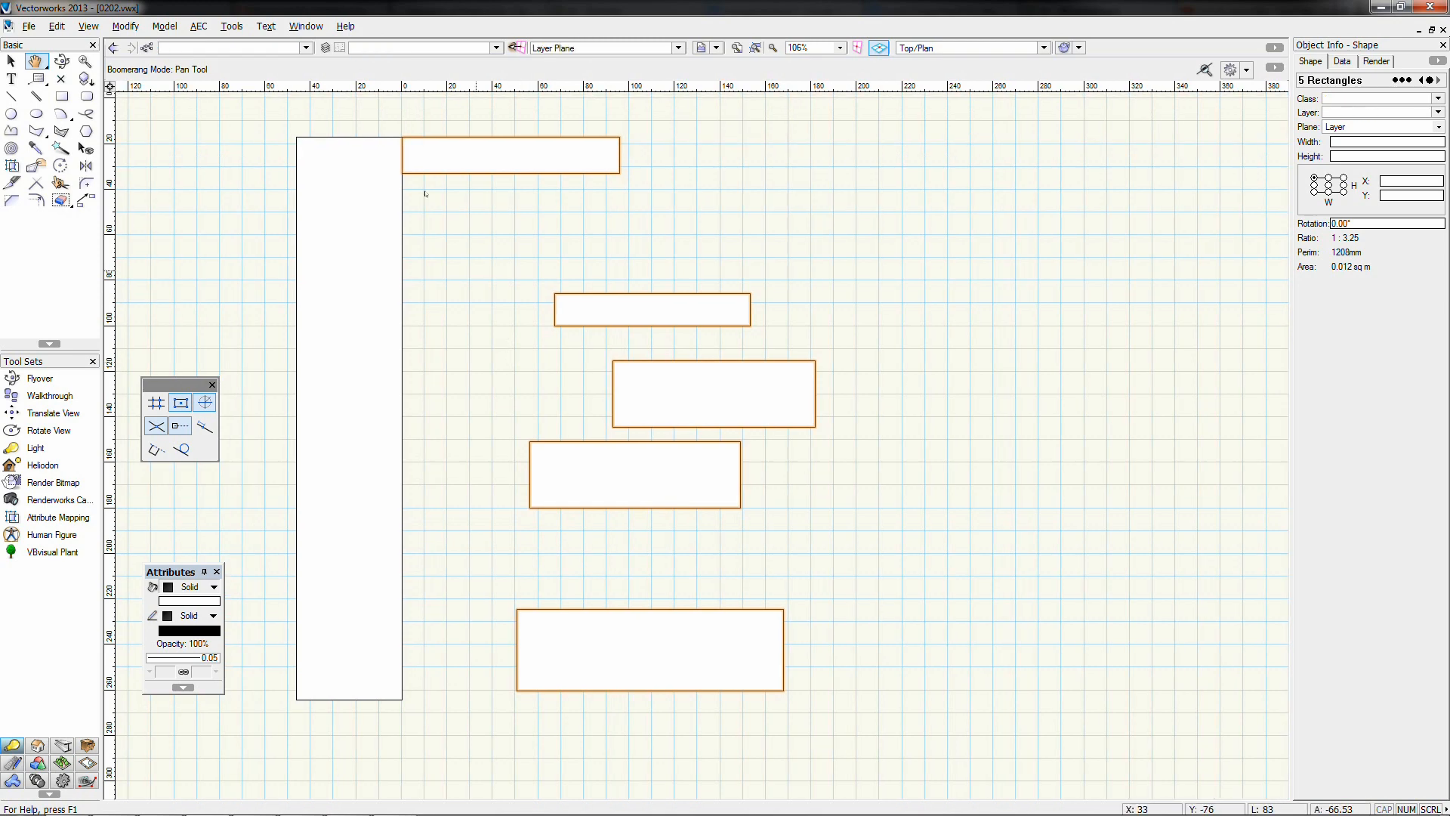
left_click(126, 26)
mouse_move(211, 85)
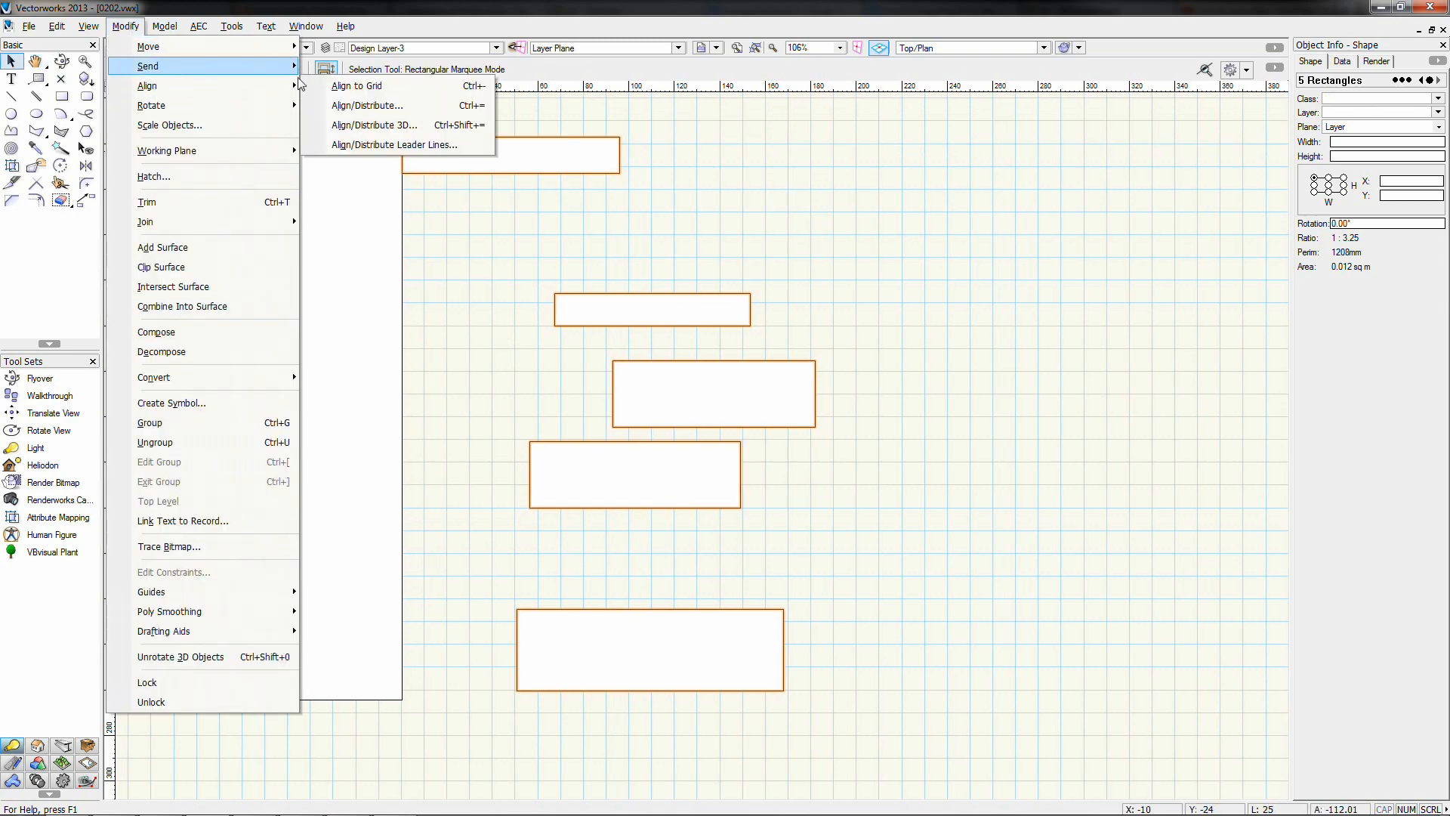
left_click(363, 106)
left_click(636, 421)
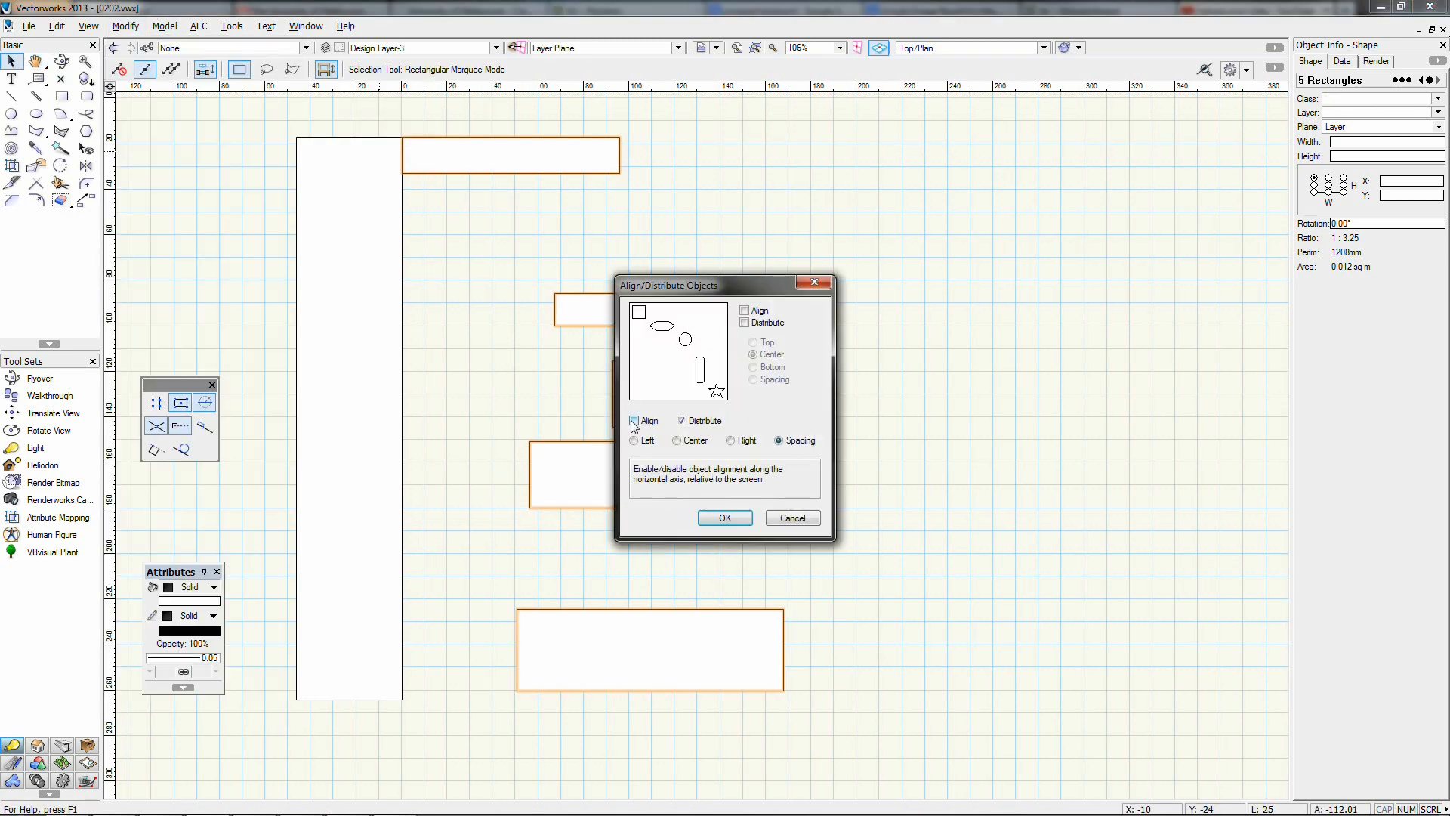
left_click(633, 440)
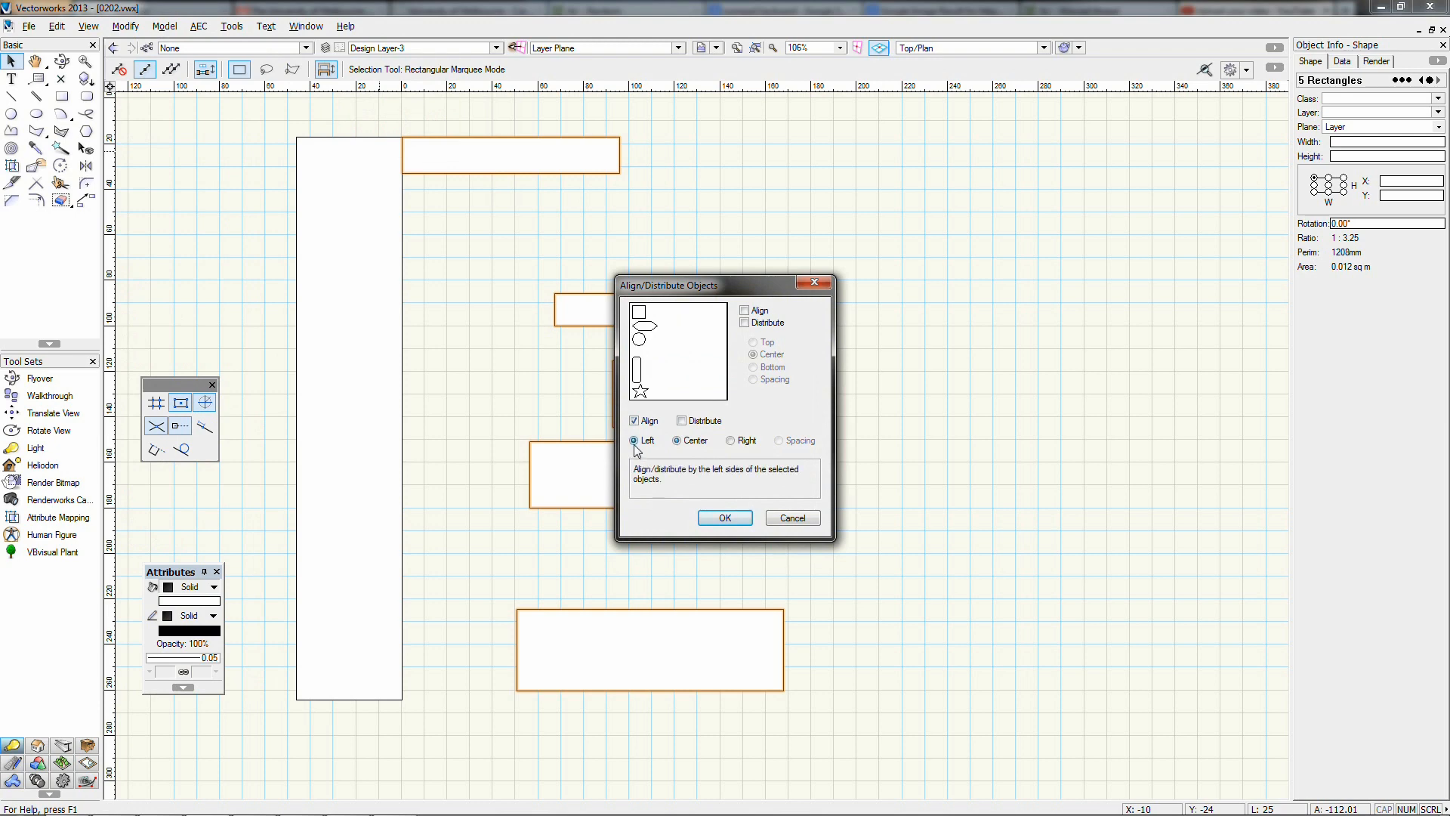
left_click(700, 518)
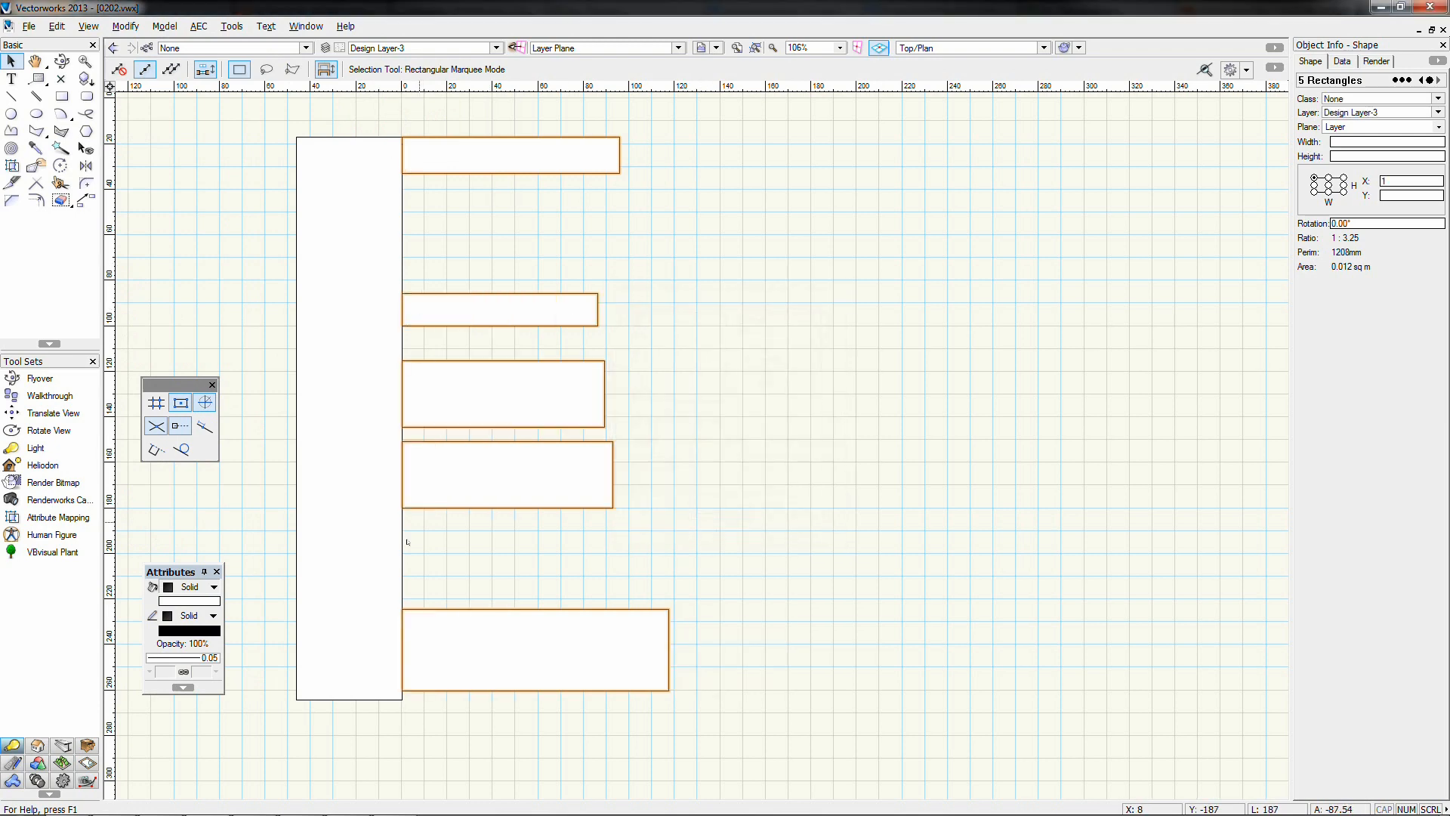
key("Delete")
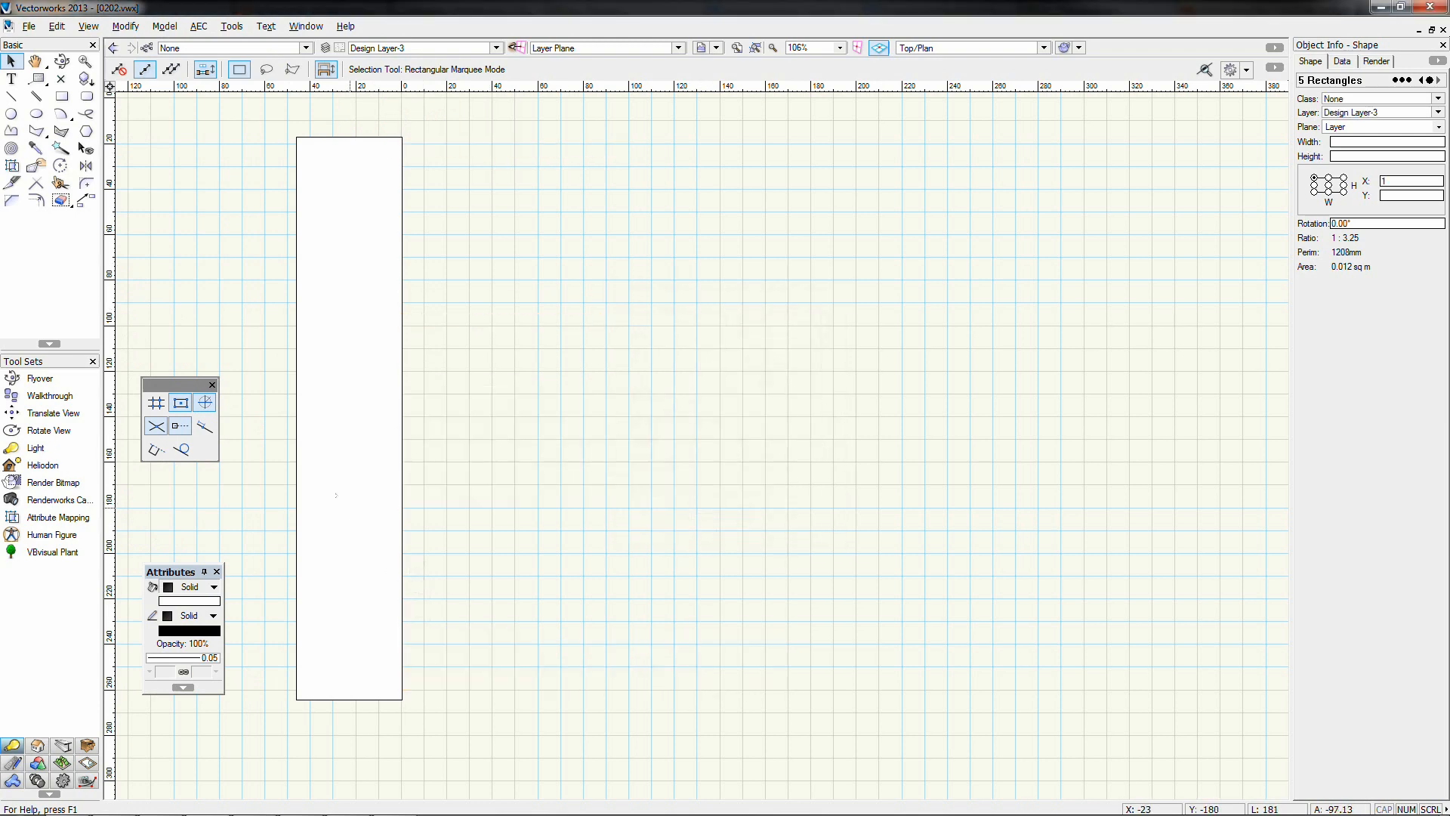
left_click(335, 497)
key("Delete")
left_click(126, 26)
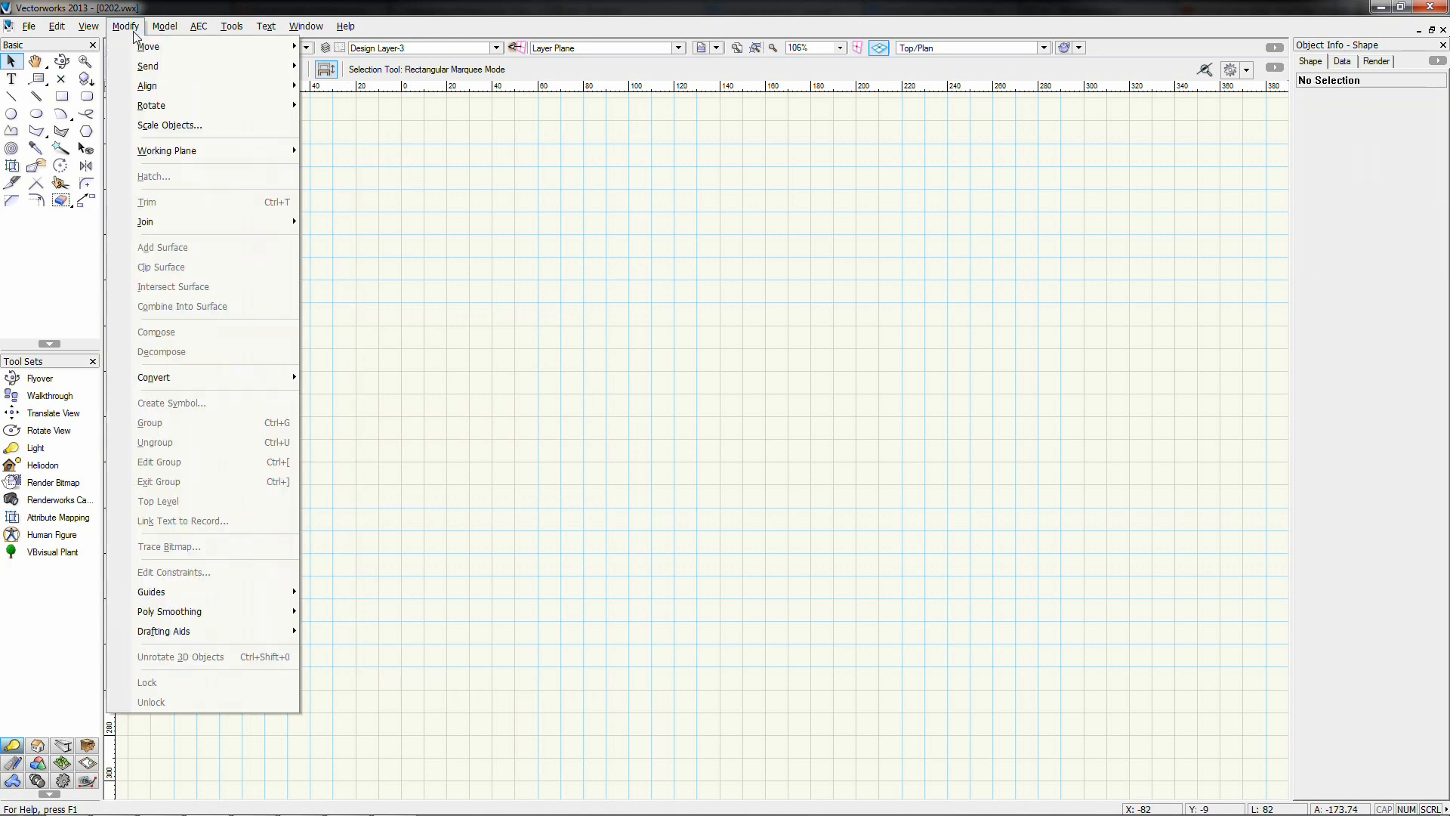
Draw a 67 × 67 square near the upper middle of the page
mouse_move(152, 110)
left_click(125, 30)
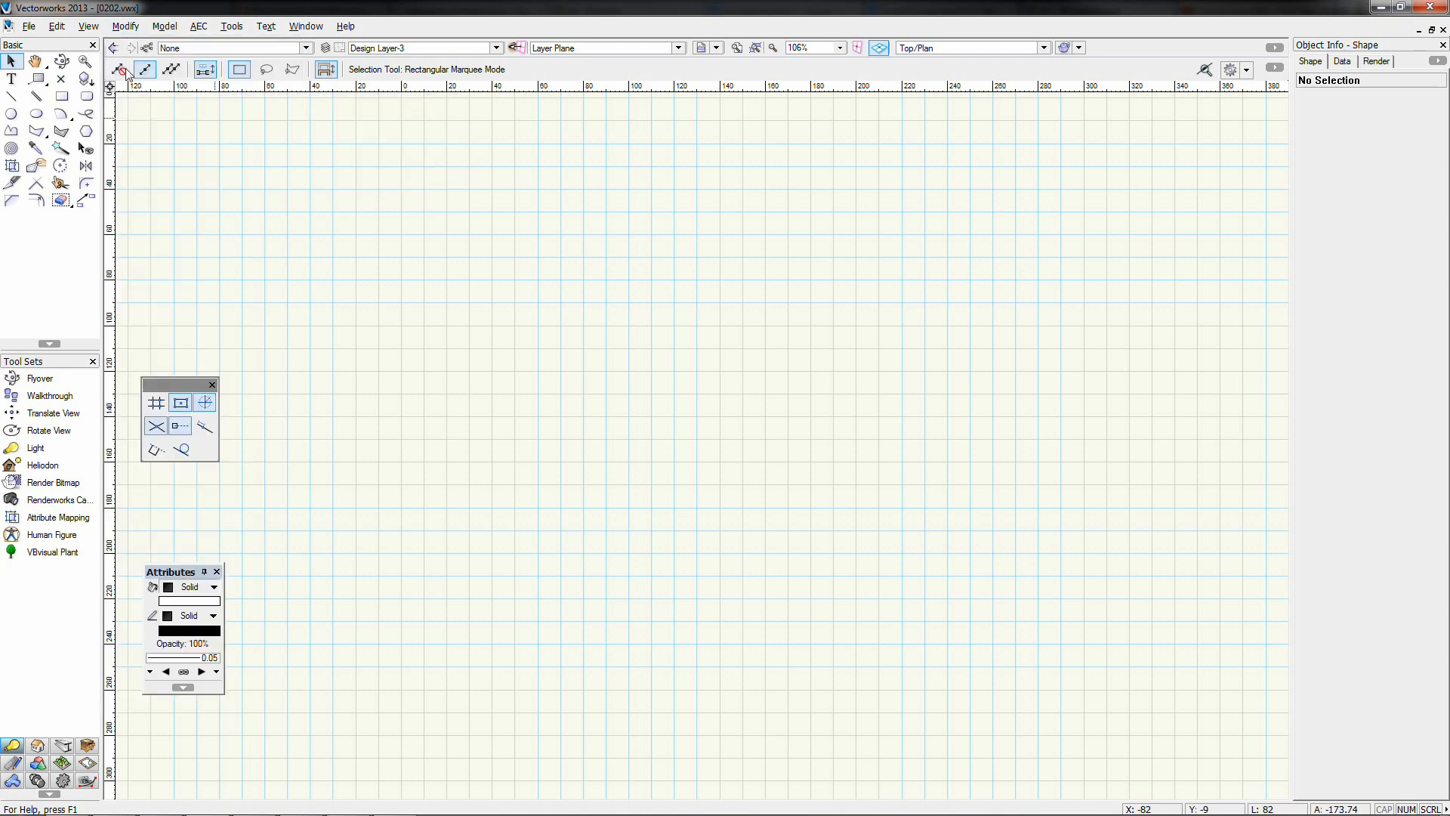
left_click(61, 96)
left_click_drag(416, 250, 567, 402)
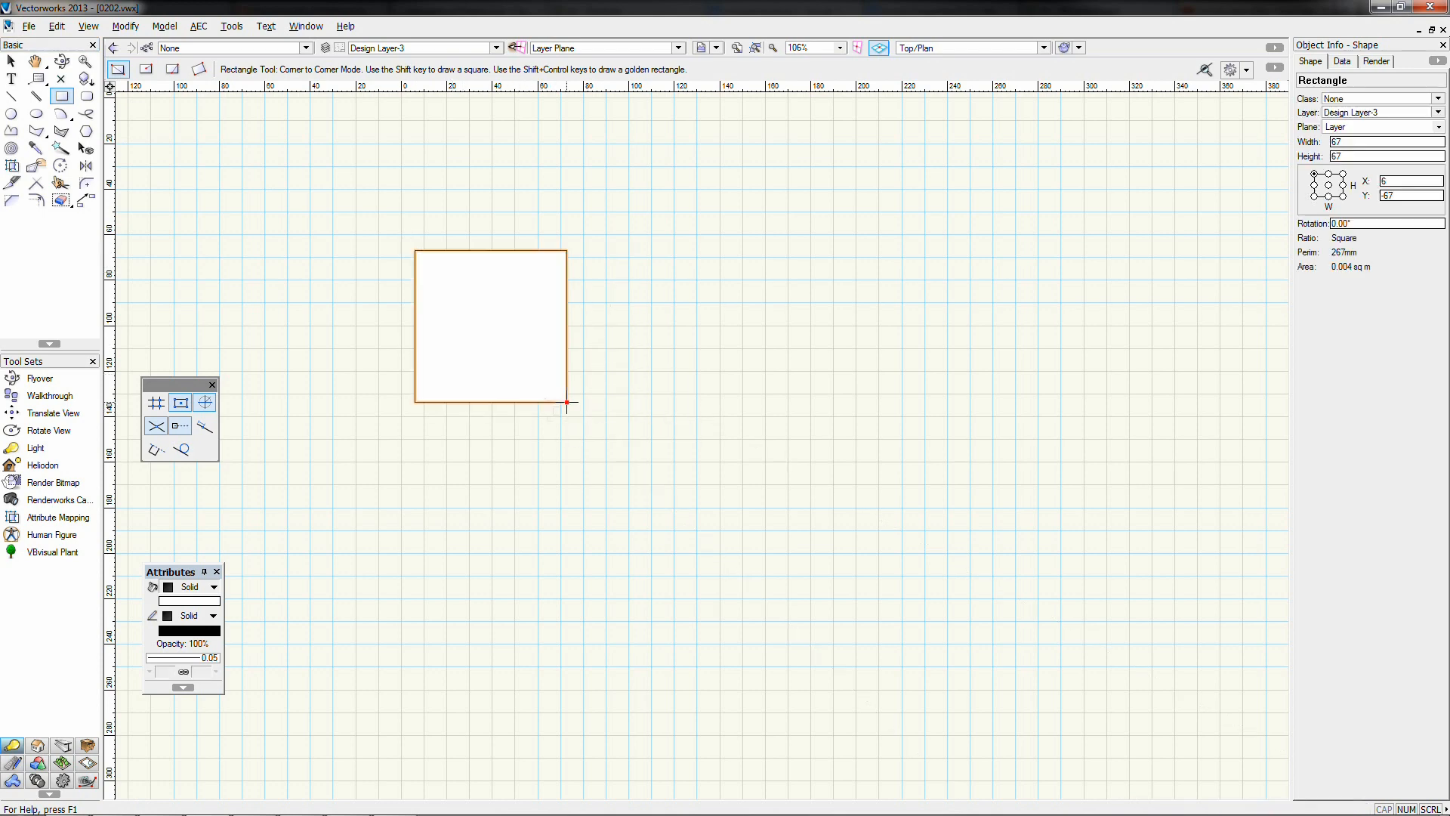
Rotate the square by 5° using Modify > Rotate
left_click(123, 27)
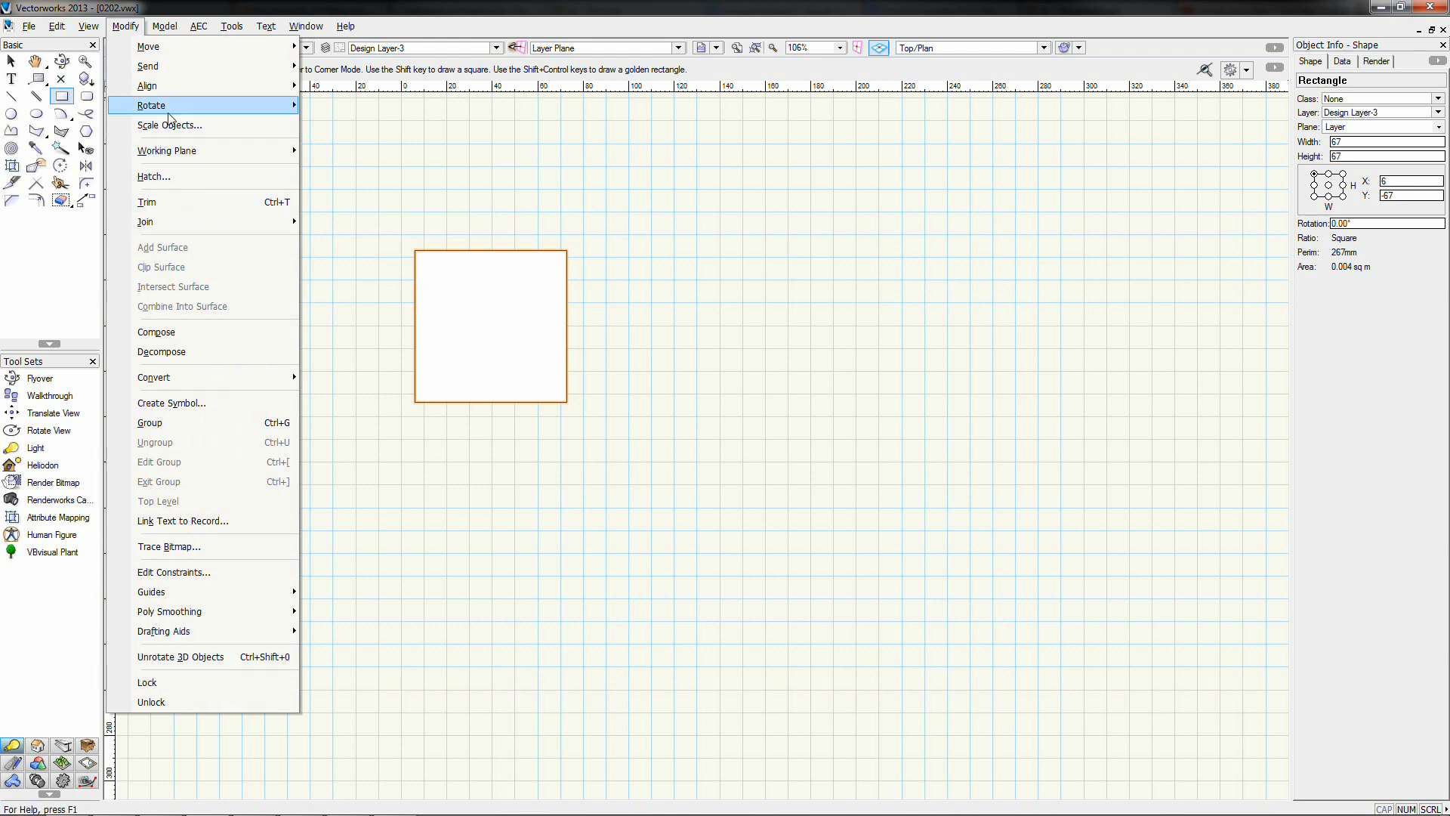
mouse_move(185, 113)
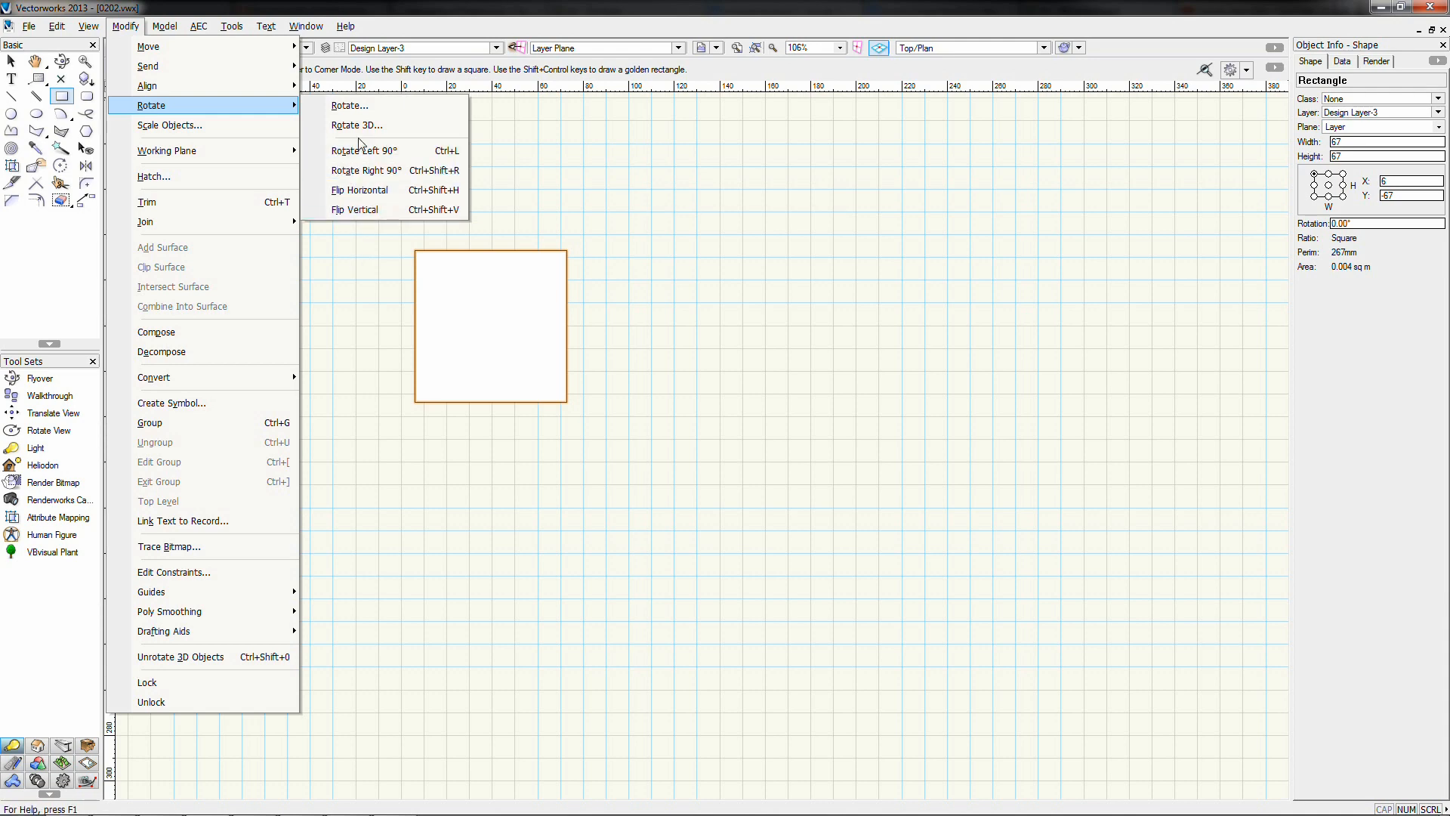
left_click(350, 106)
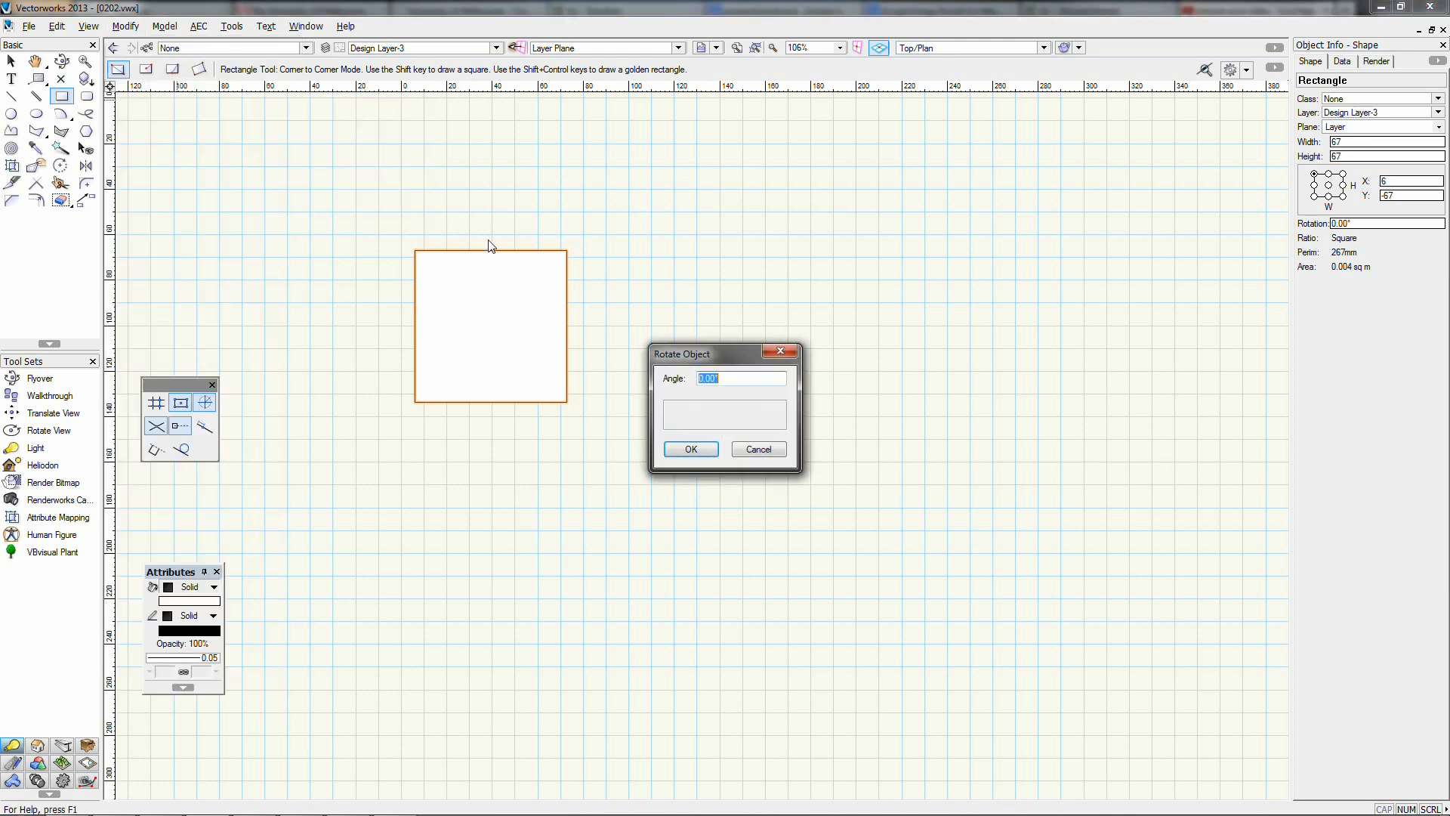
left_click_drag(662, 359, 732, 195)
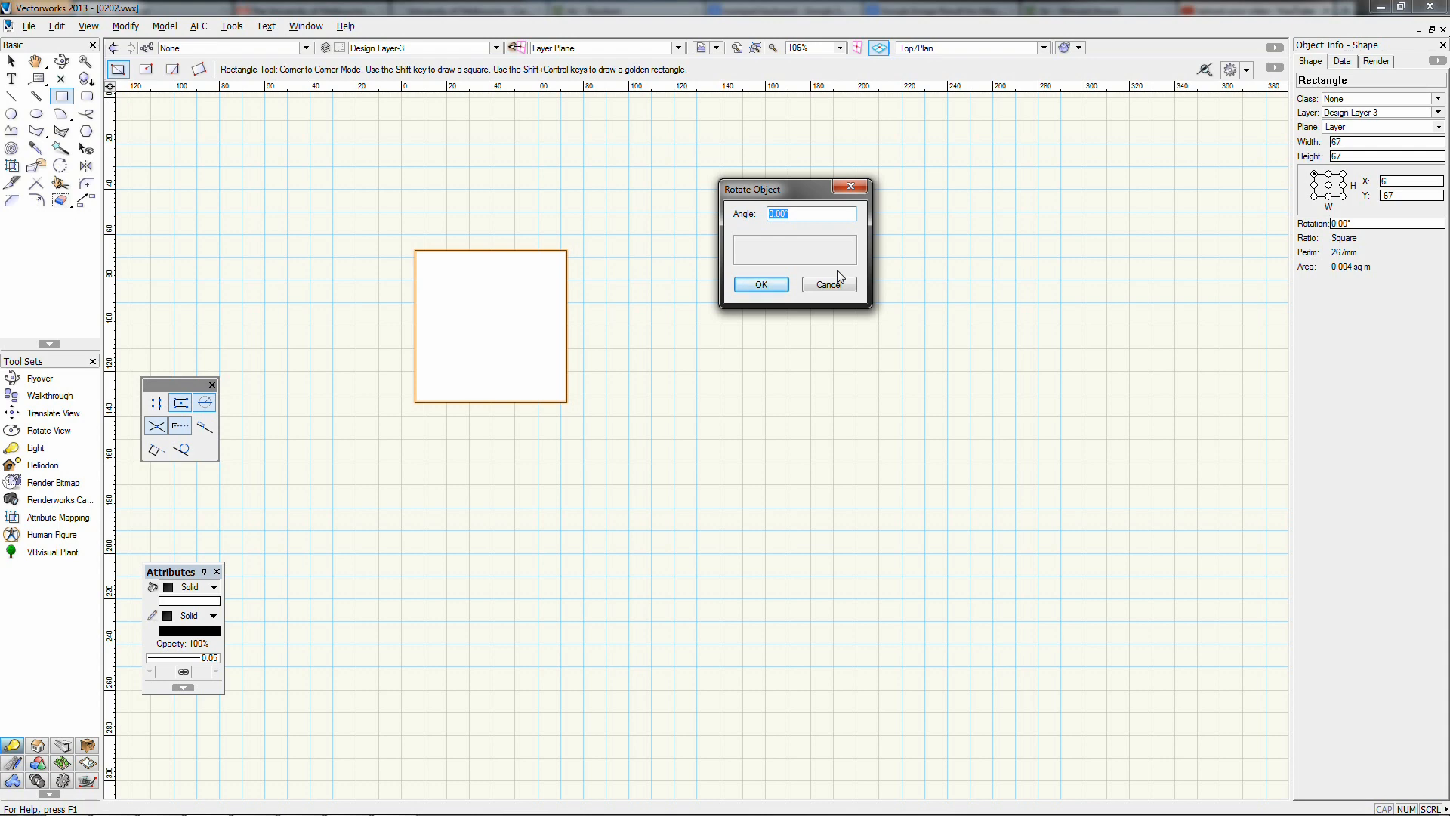
type("5")
key("Return")
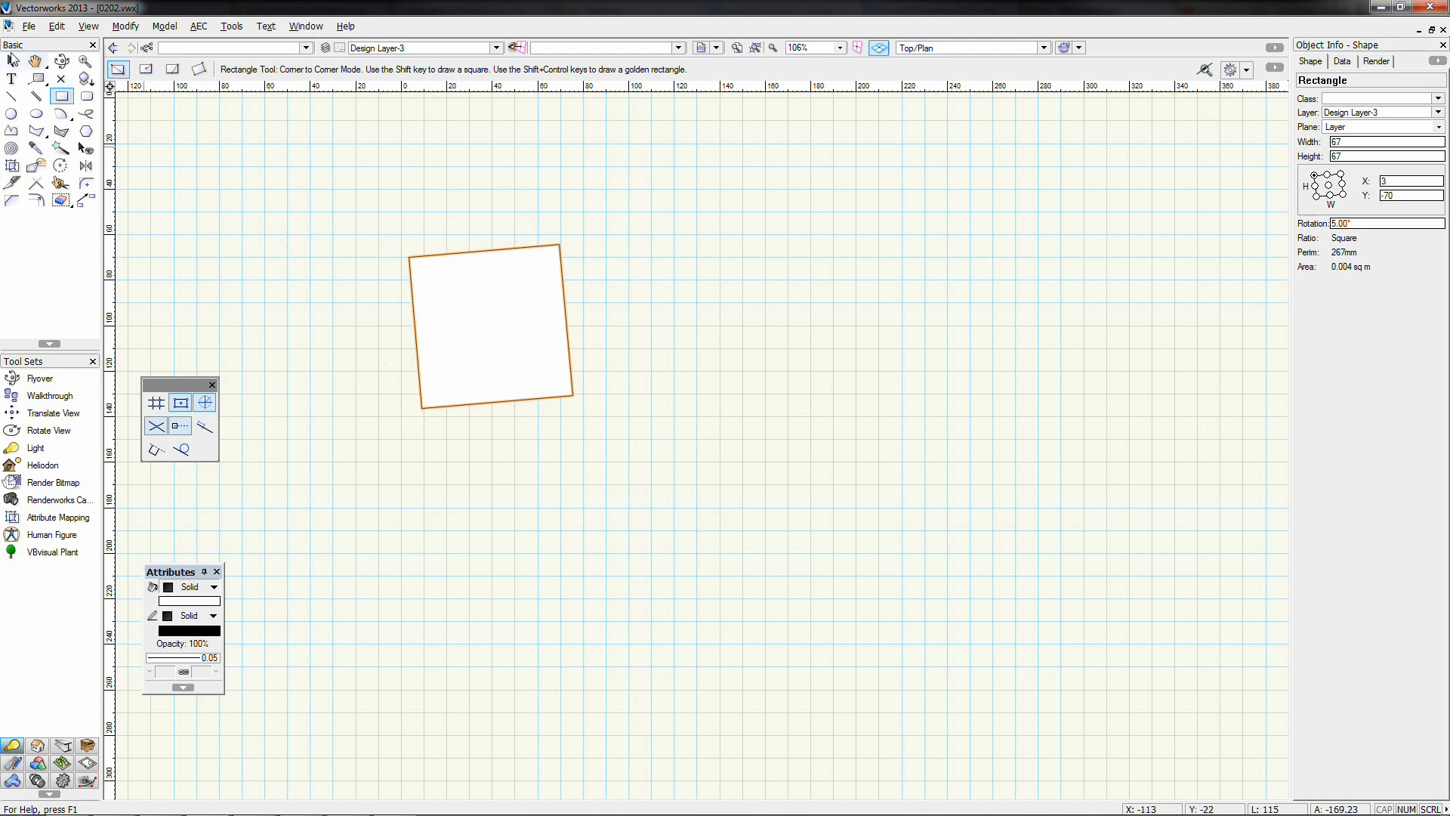
Move the tilted square down and right, then scale it by a factor of 2
left_click(18, 63)
left_click_drag(409, 272, 521, 337)
left_click(123, 27)
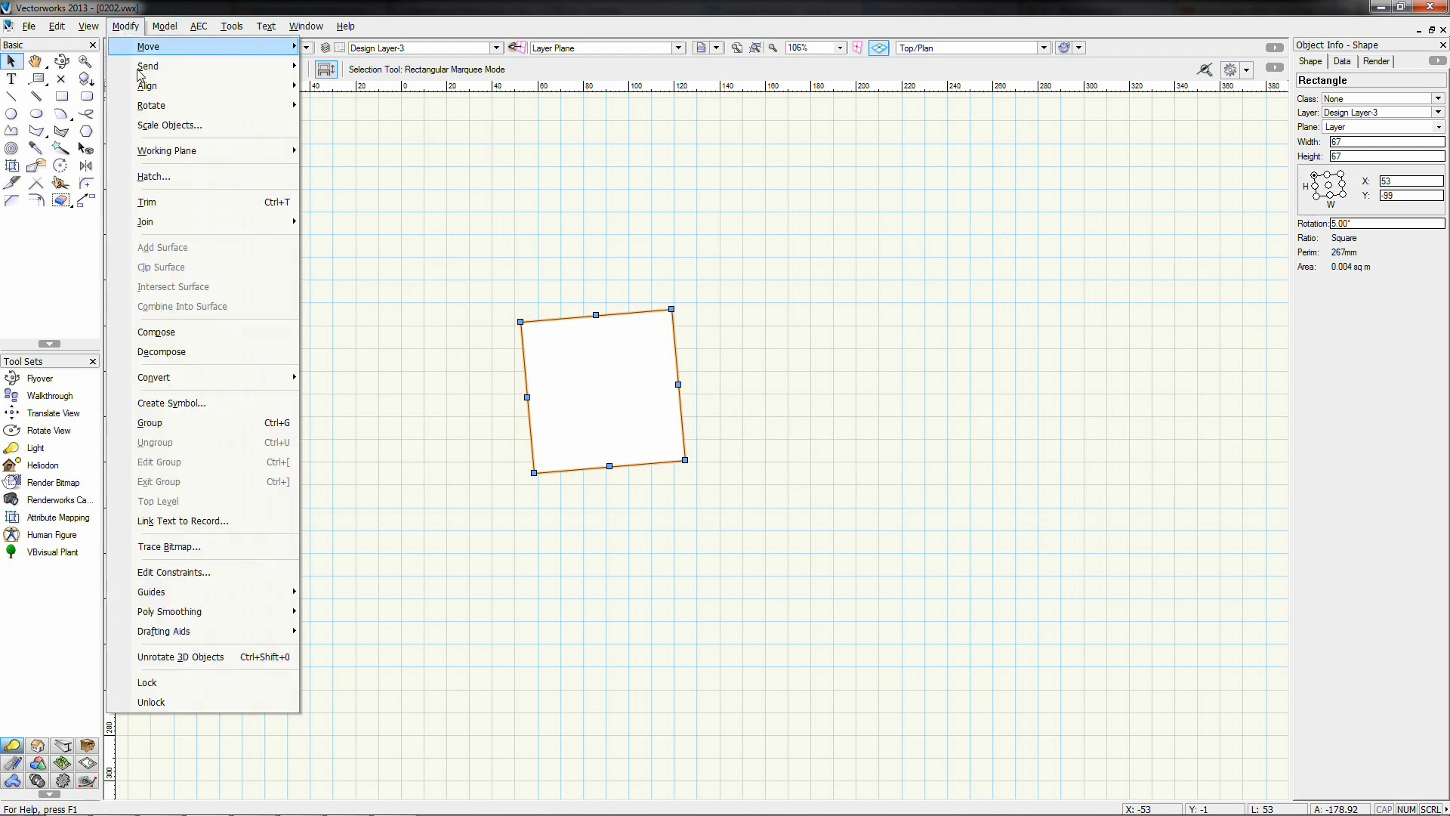
left_click(164, 128)
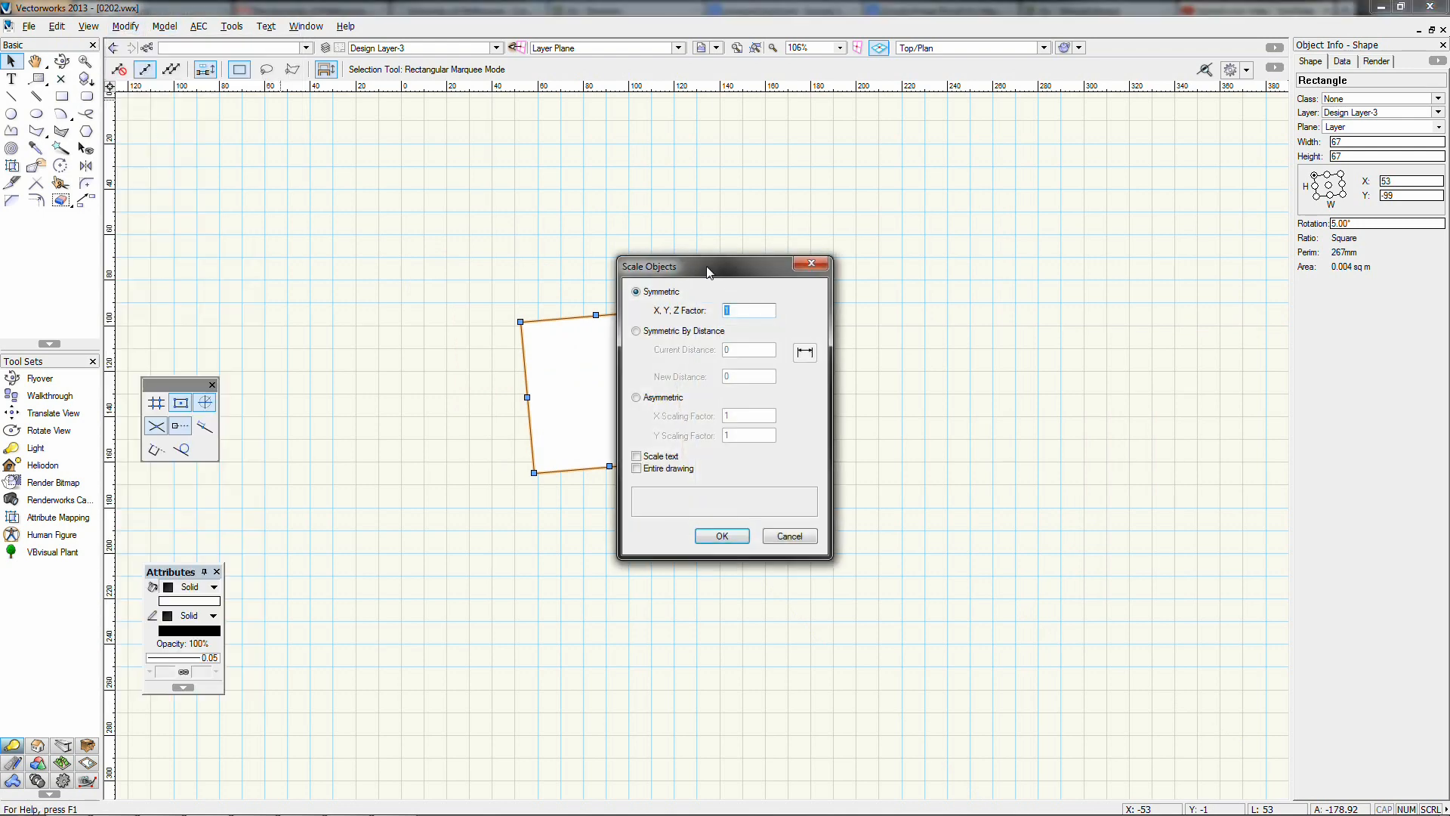
left_click_drag(708, 269, 949, 243)
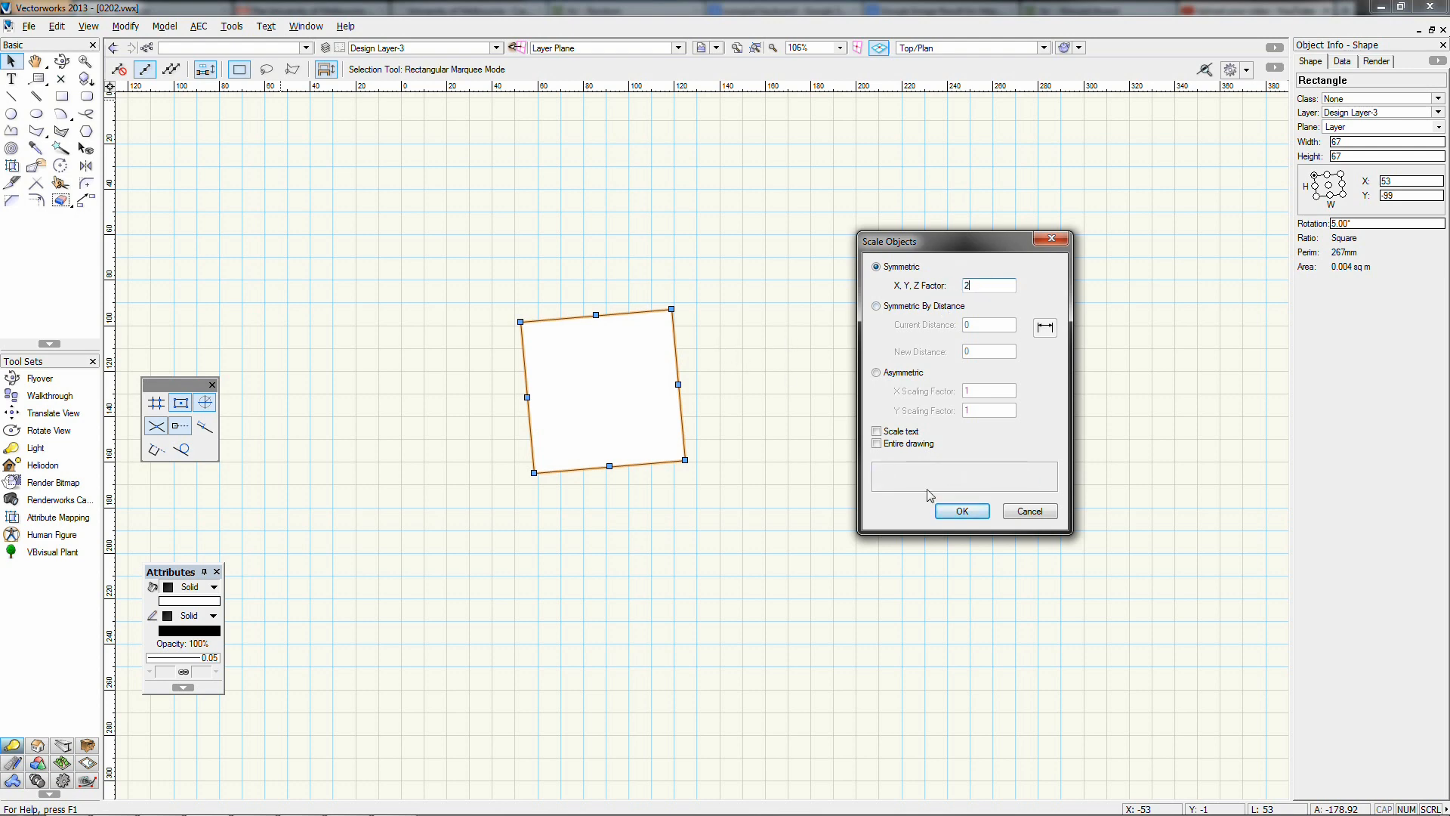
left_click(942, 509)
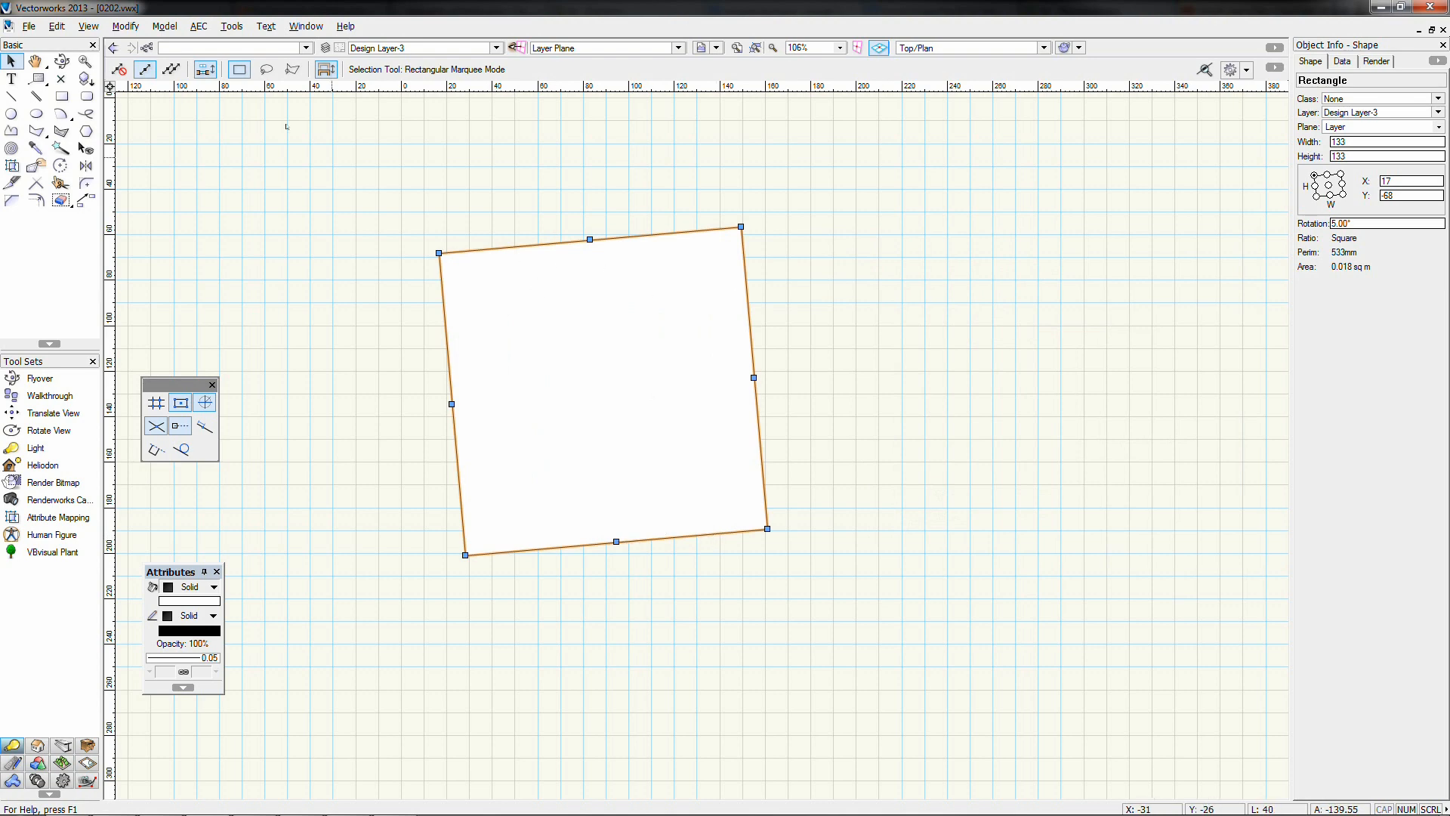
Scale the square by 0.5, returning it to 67 × 67
left_click(135, 27)
left_click(167, 125)
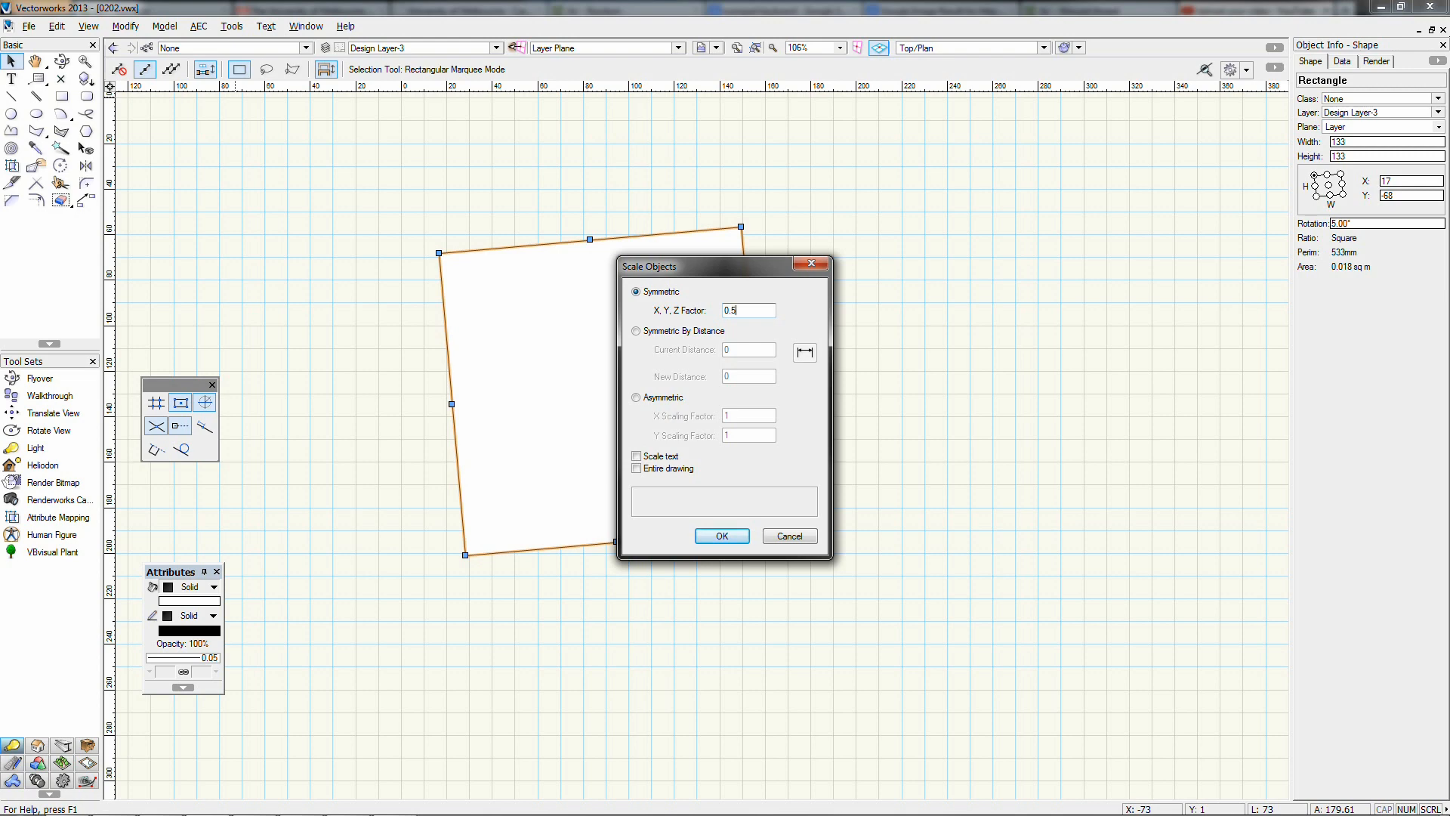
left_click_drag(748, 280, 947, 252)
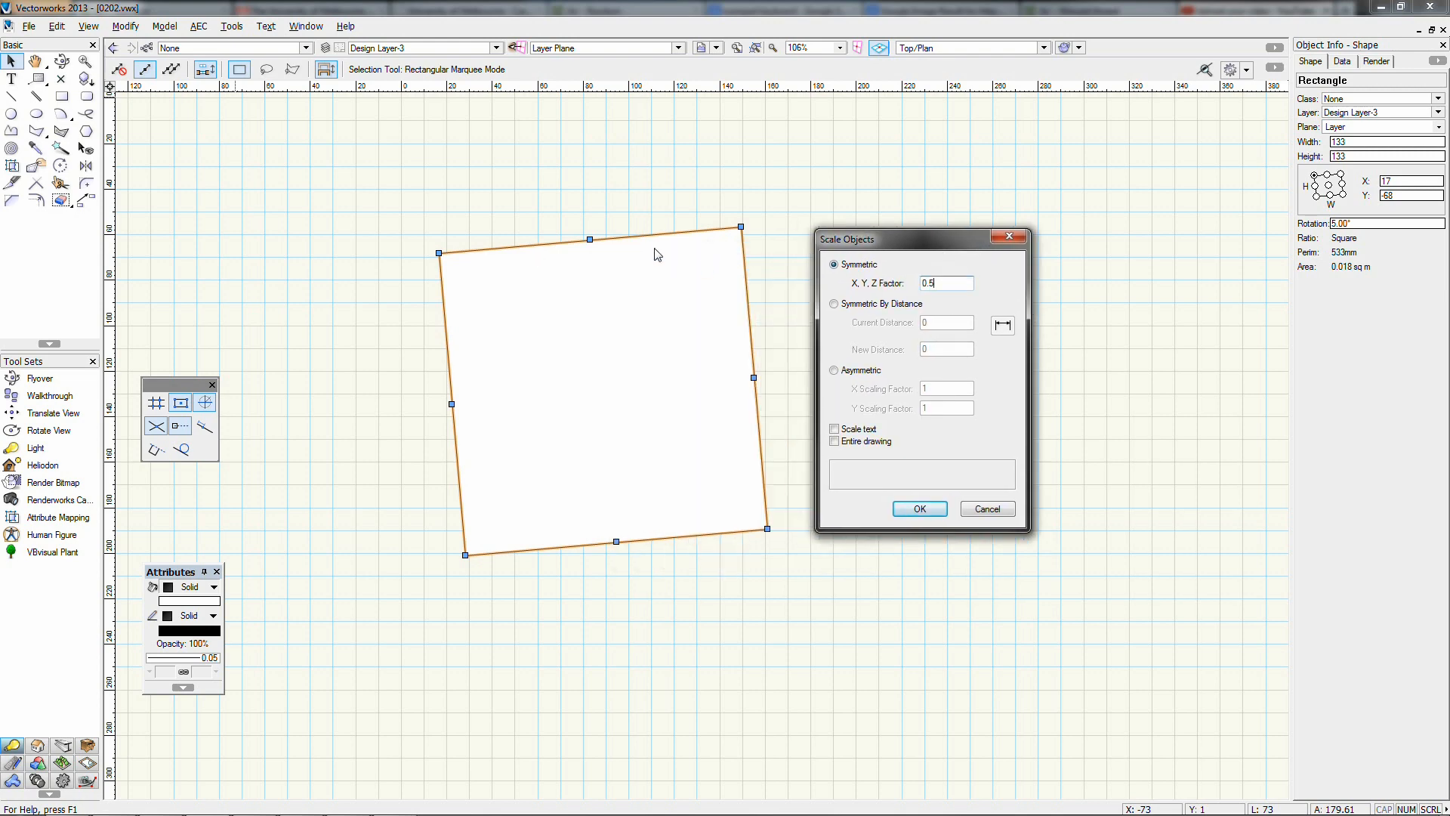
left_click(920, 508)
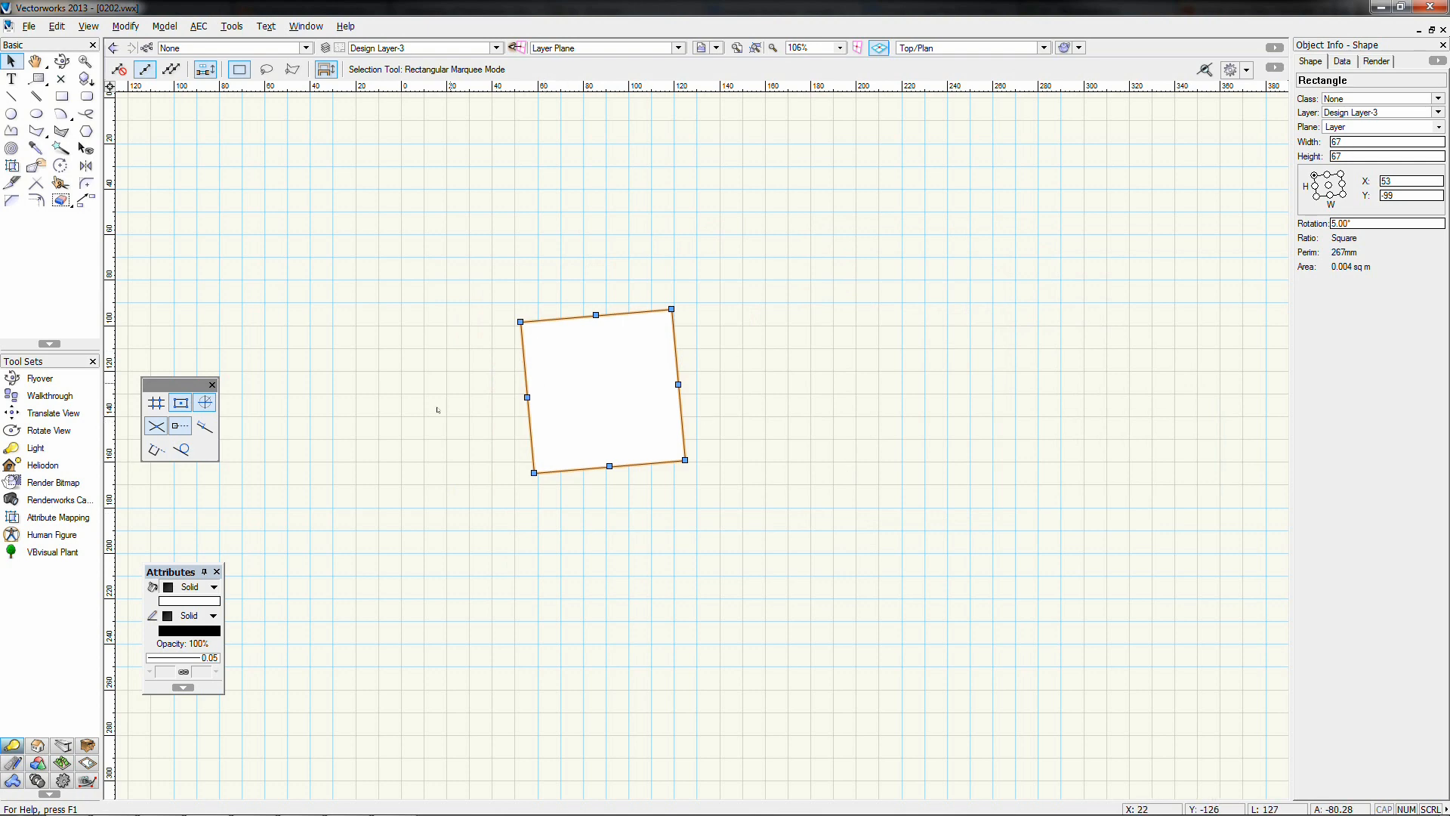
left_click(681, 249)
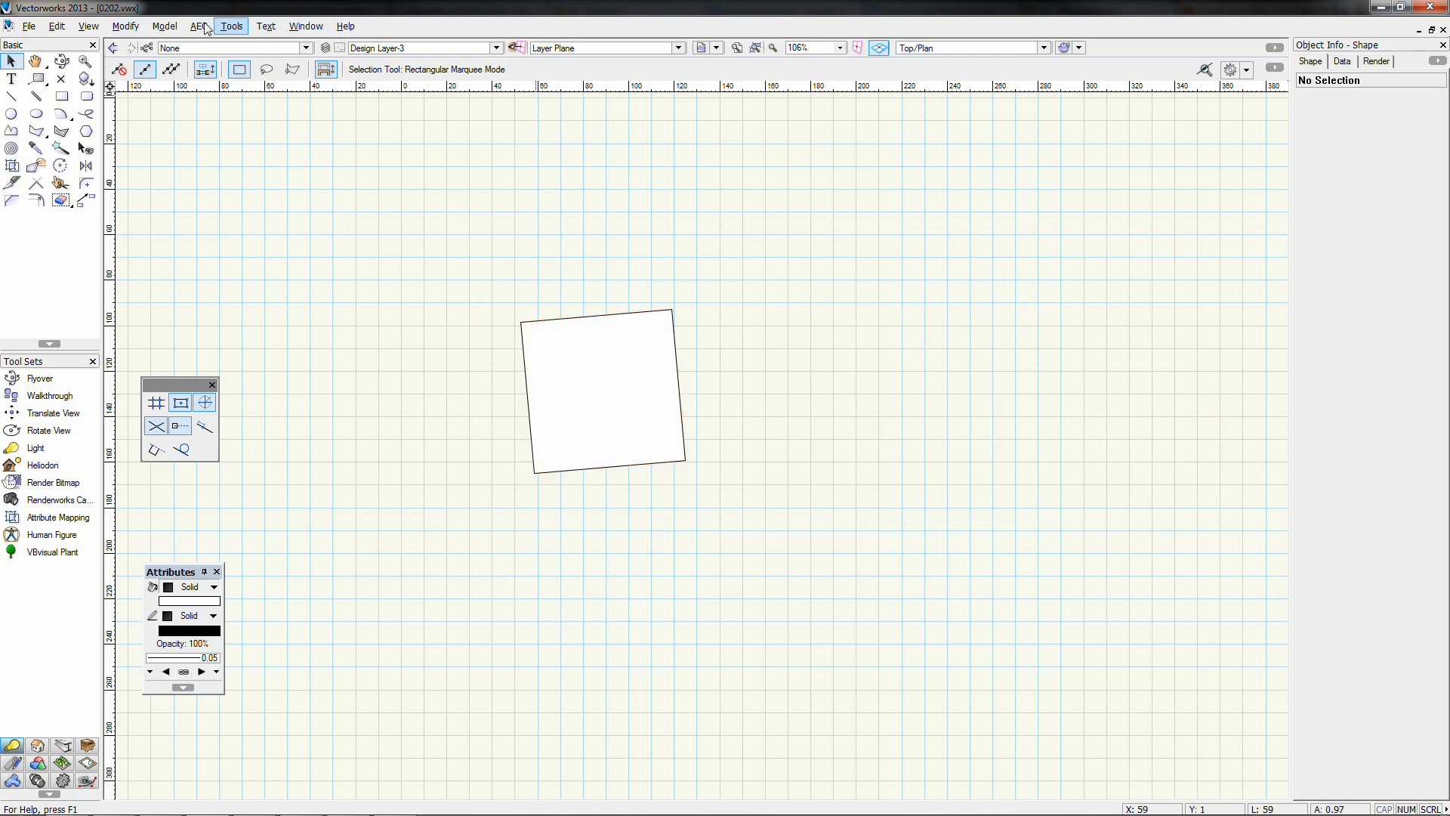
left_click(131, 29)
left_click(161, 27)
left_click(95, 24)
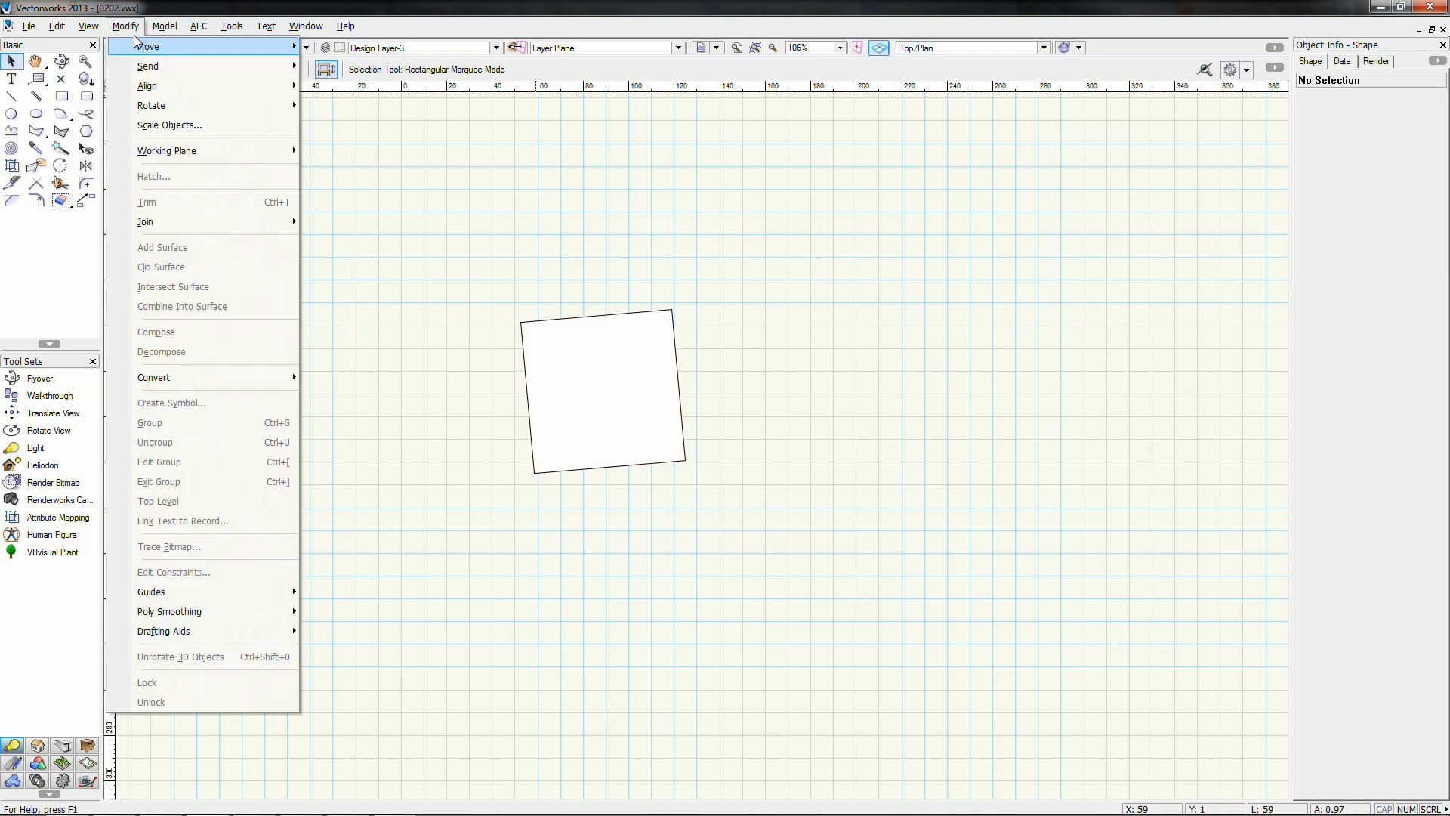
left_click(132, 30)
left_click(66, 100)
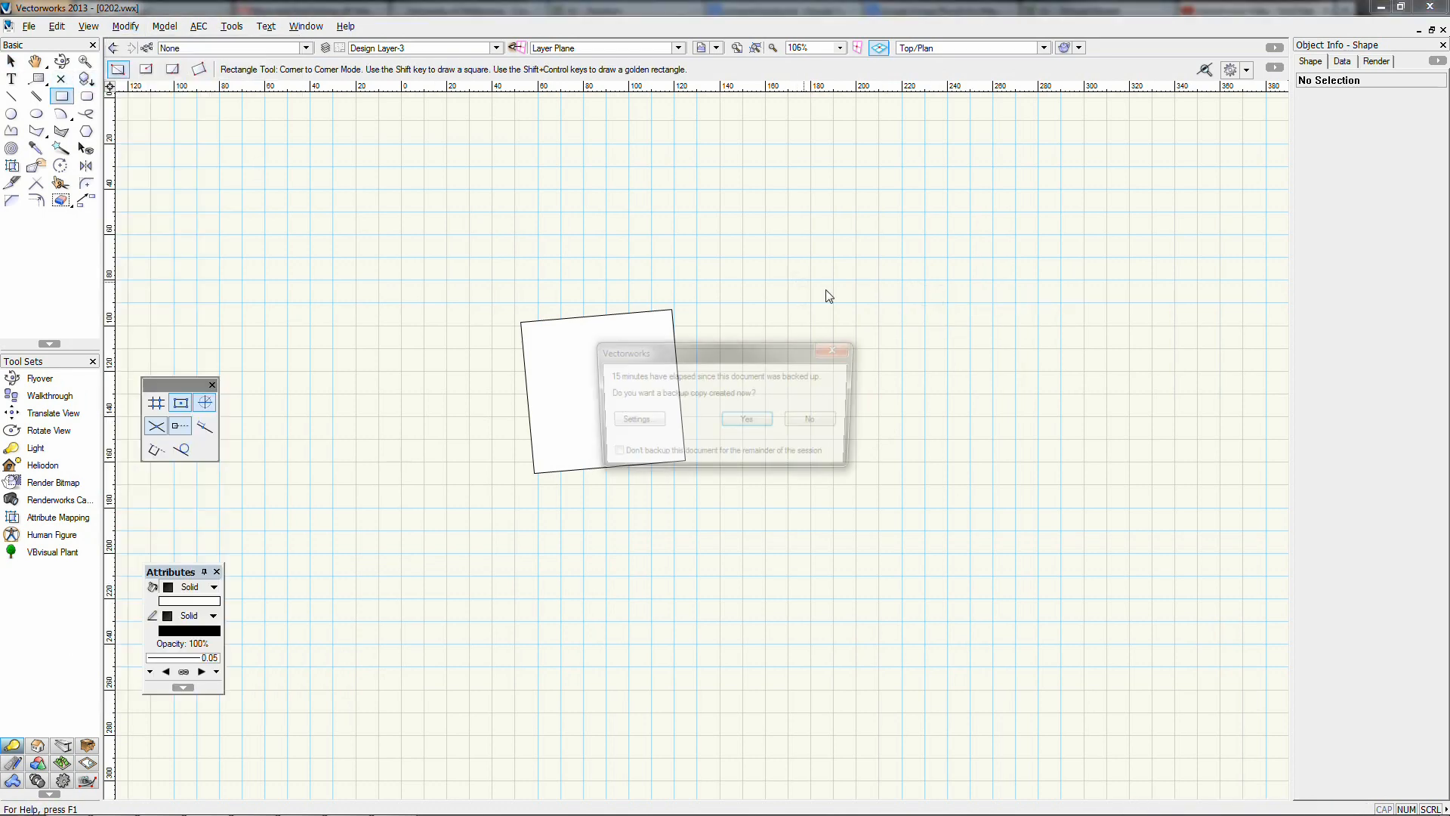
Draw a 64 × 64 square right of the tilted one and scale it asymmetrically to 128 × 32 (X 2, Y 0.5)
left_click(797, 425)
left_click_drag(816, 272, 962, 417)
left_click(125, 26)
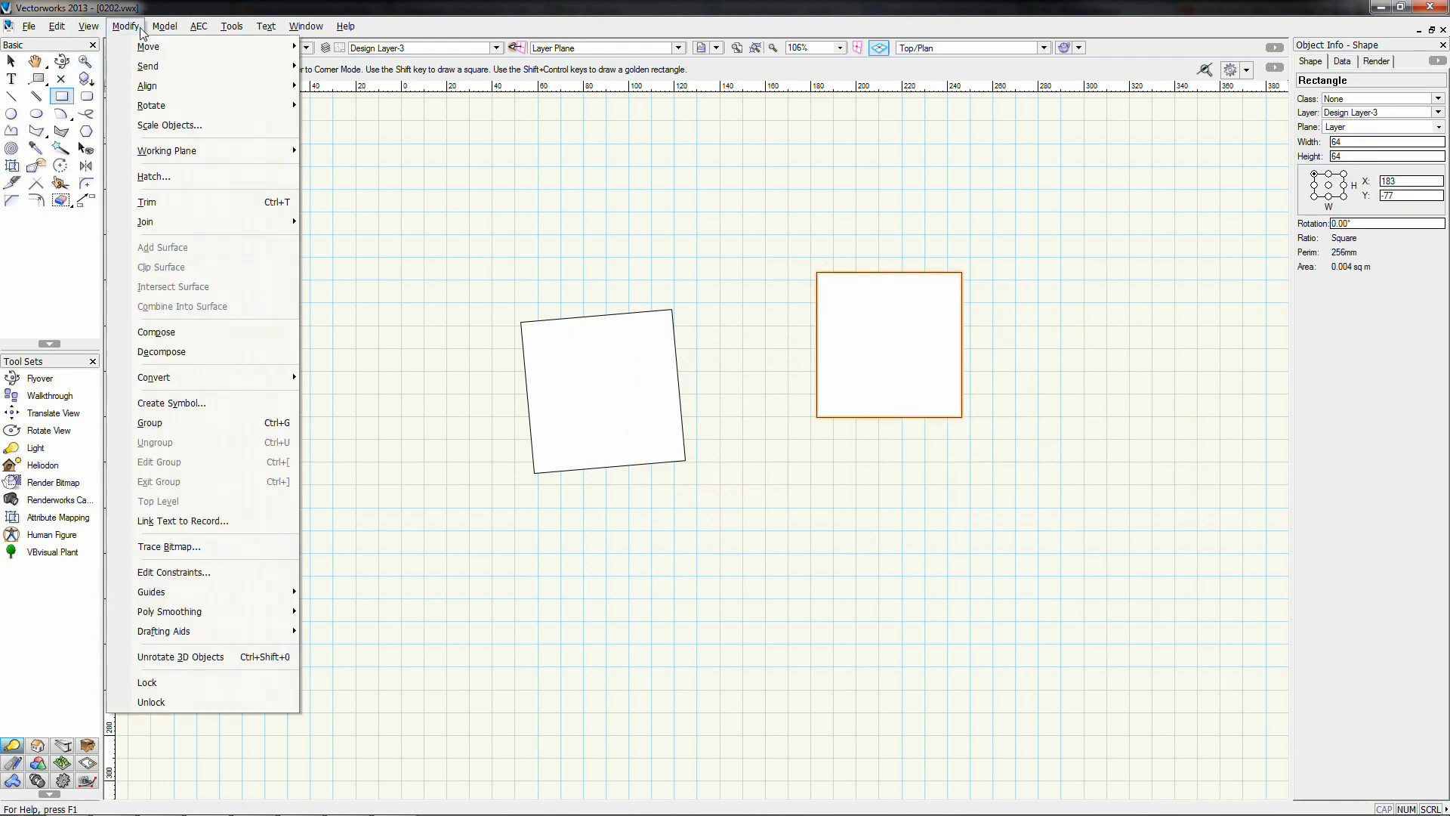
left_click(151, 150)
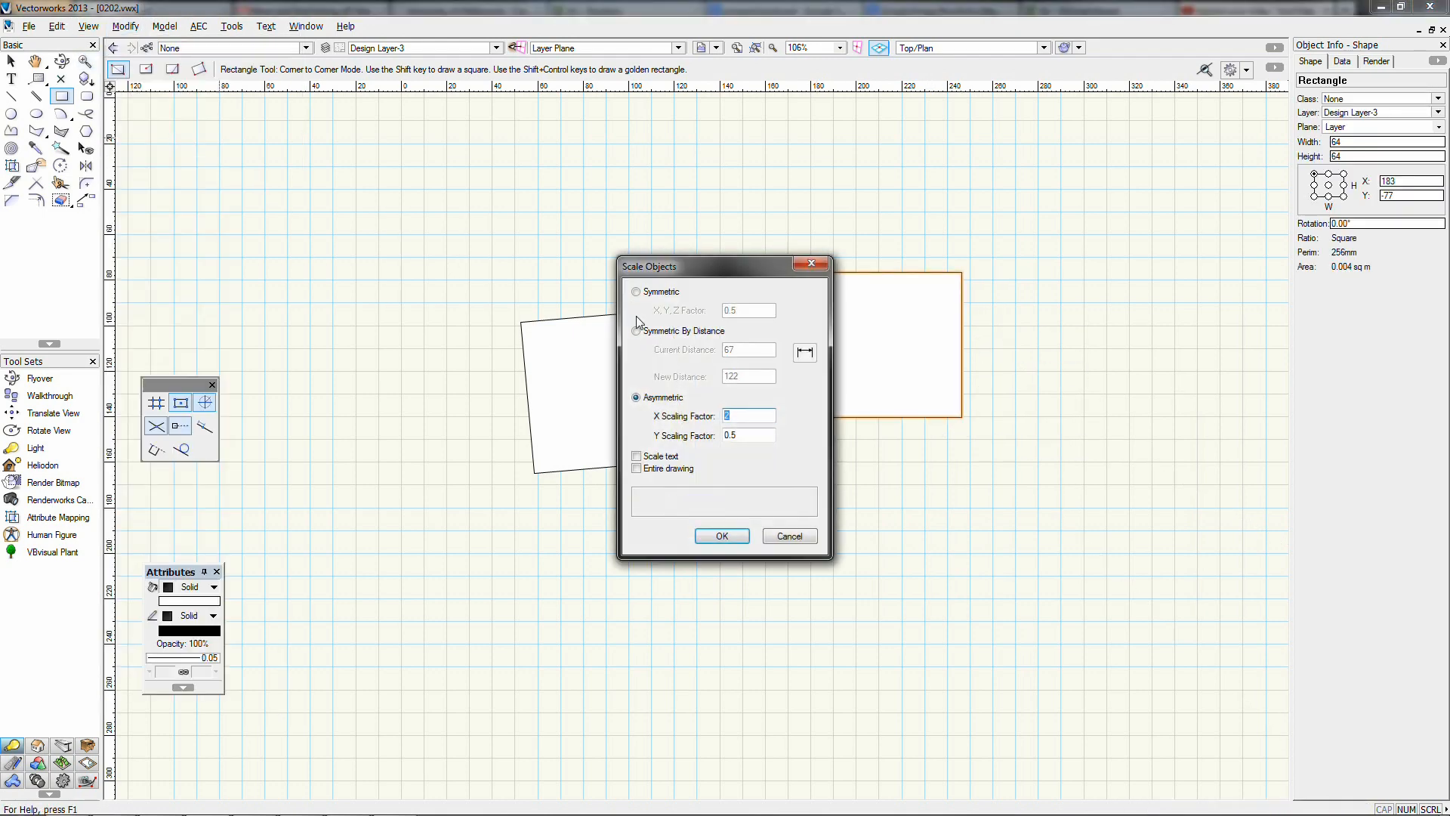
left_click(668, 332)
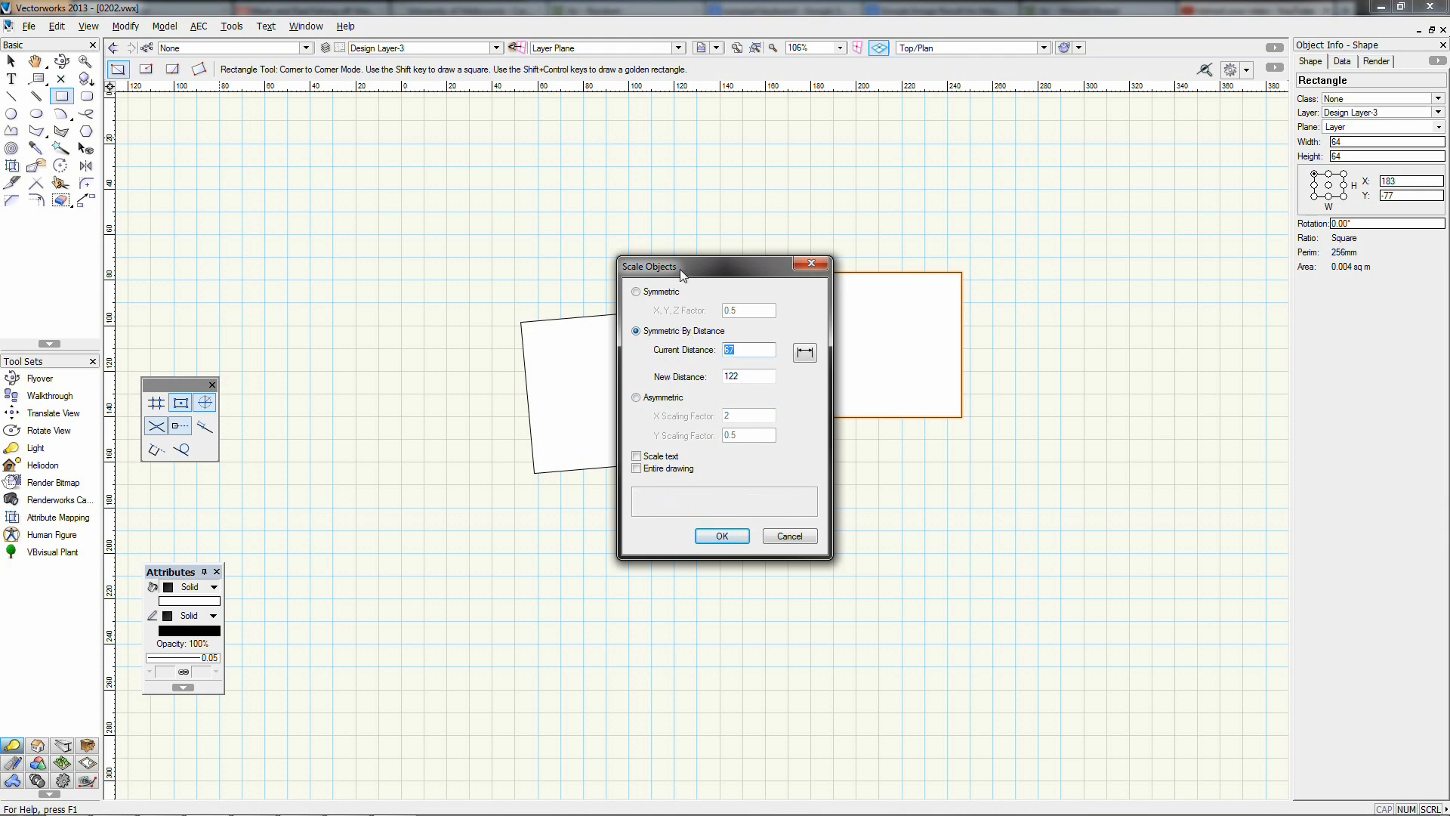
left_click_drag(680, 273, 545, 219)
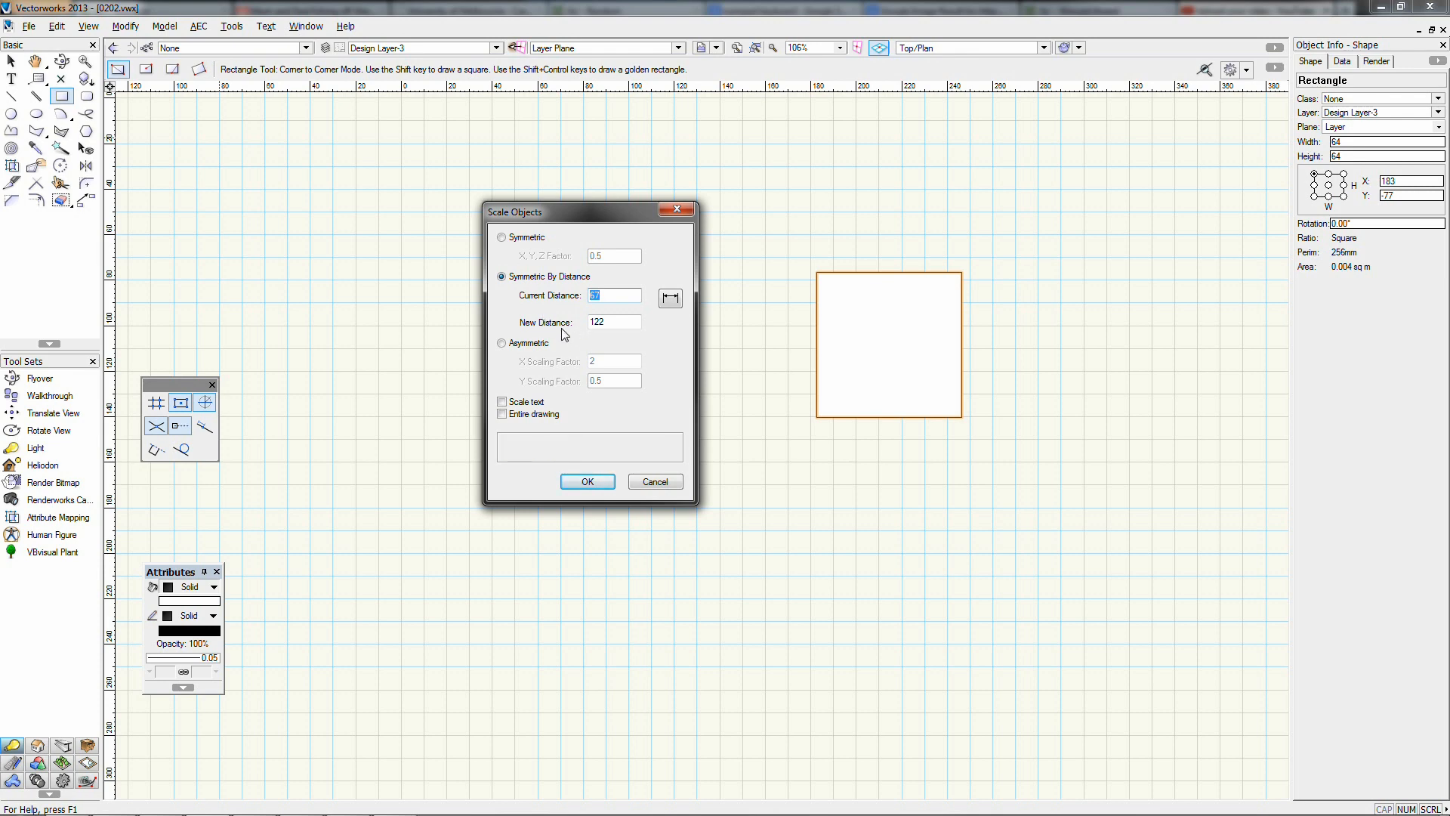
type("1")
type("4.578")
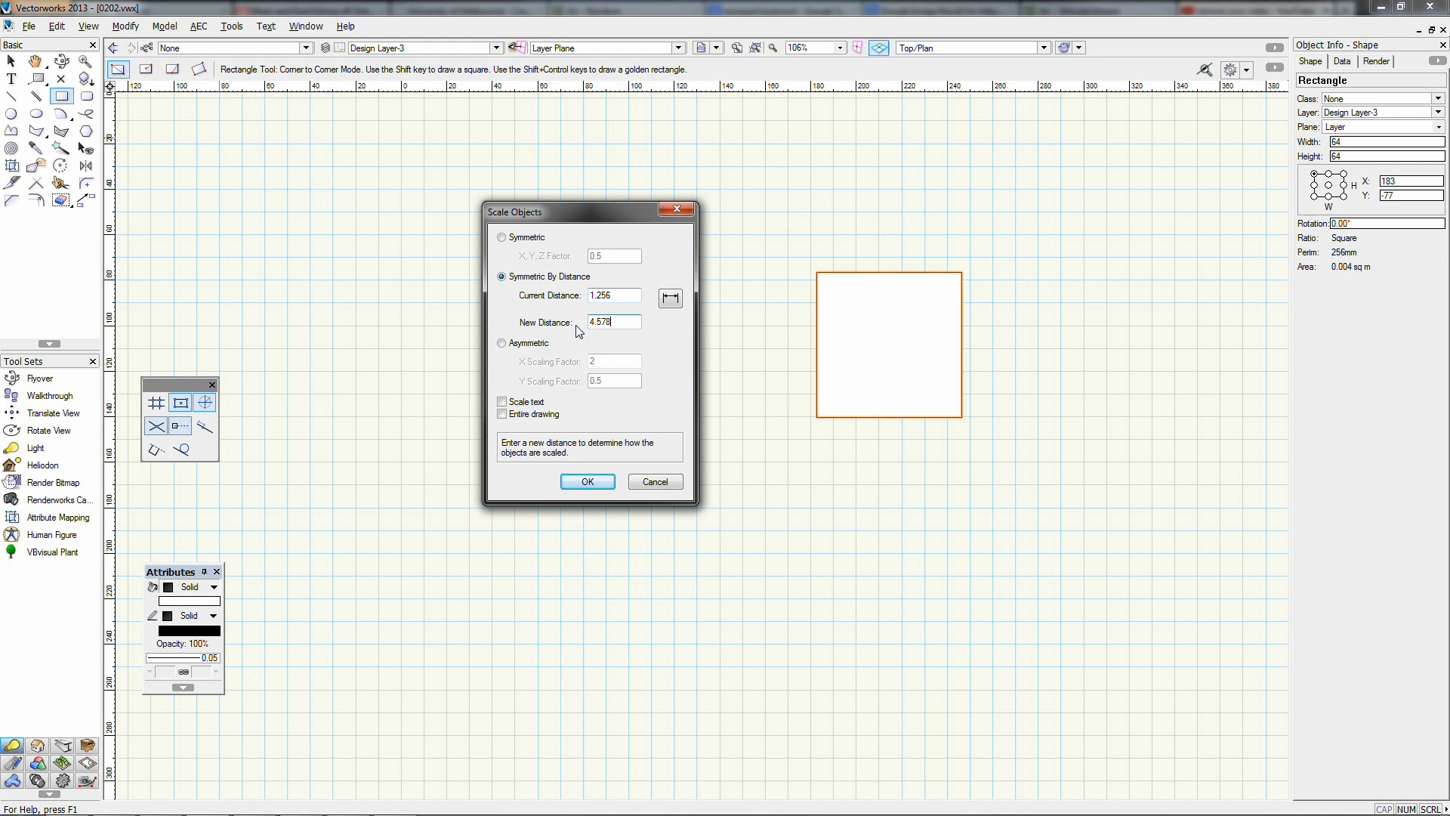
left_click(526, 343)
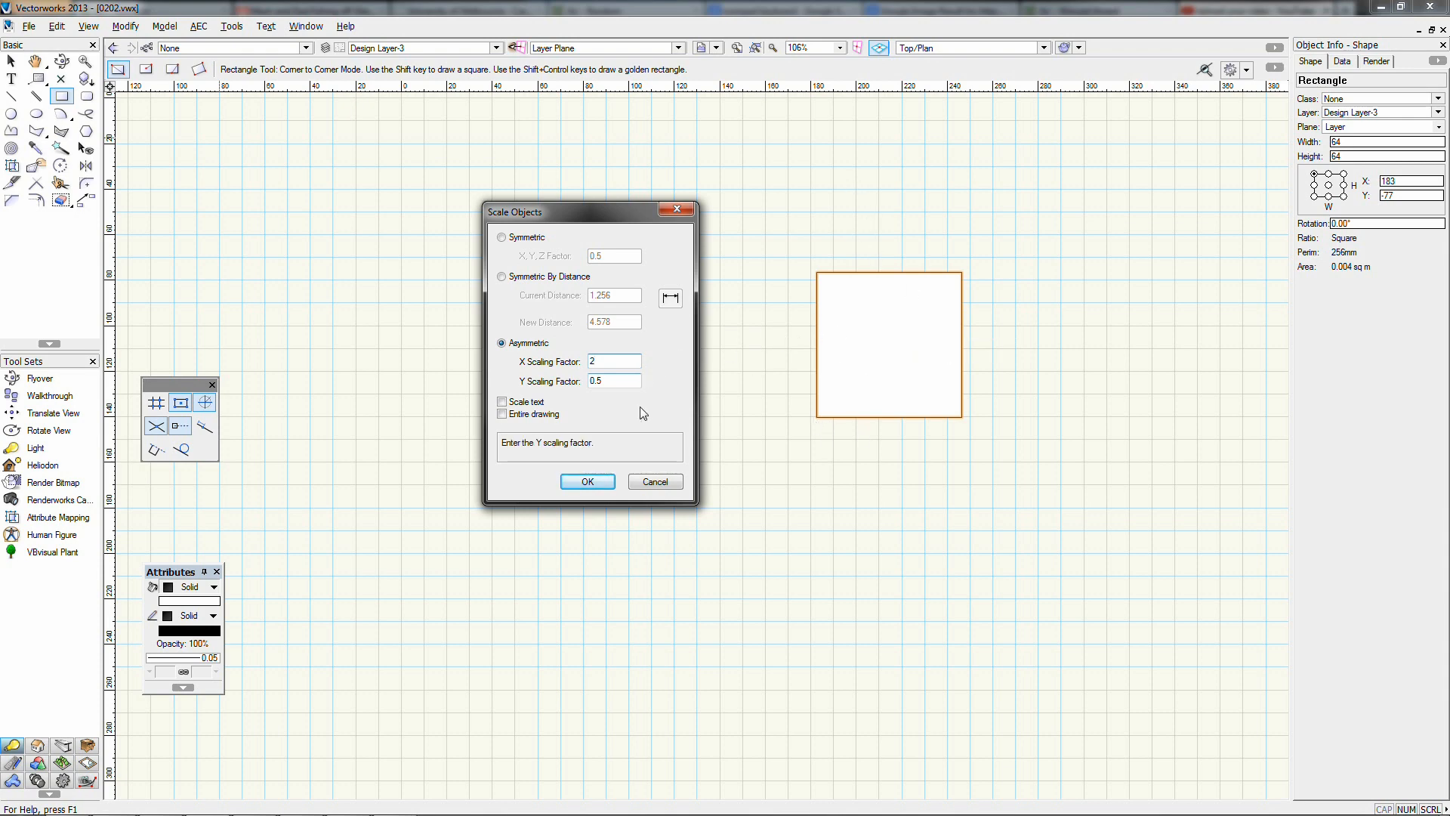
left_click(592, 479)
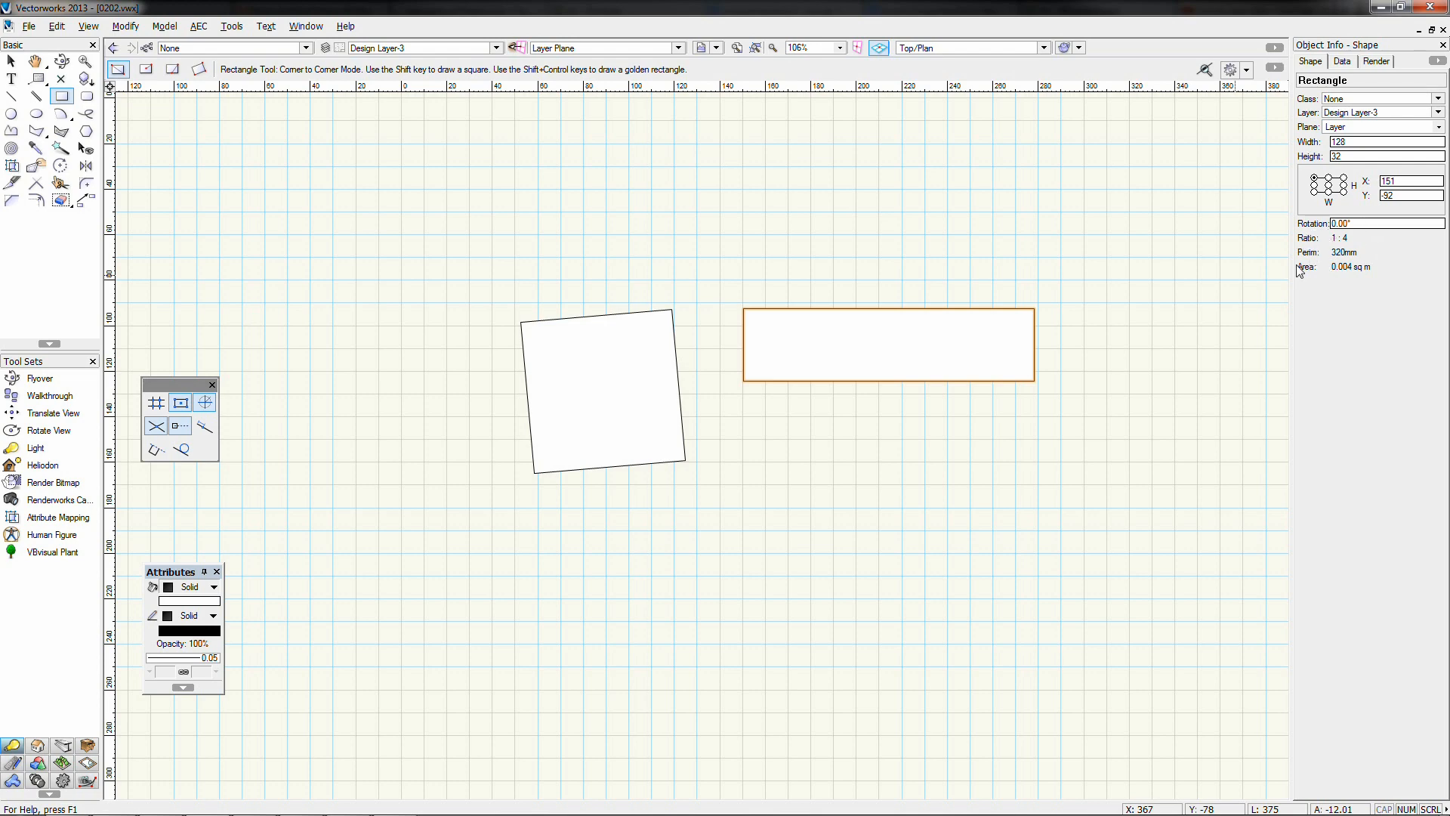
left_click(125, 26)
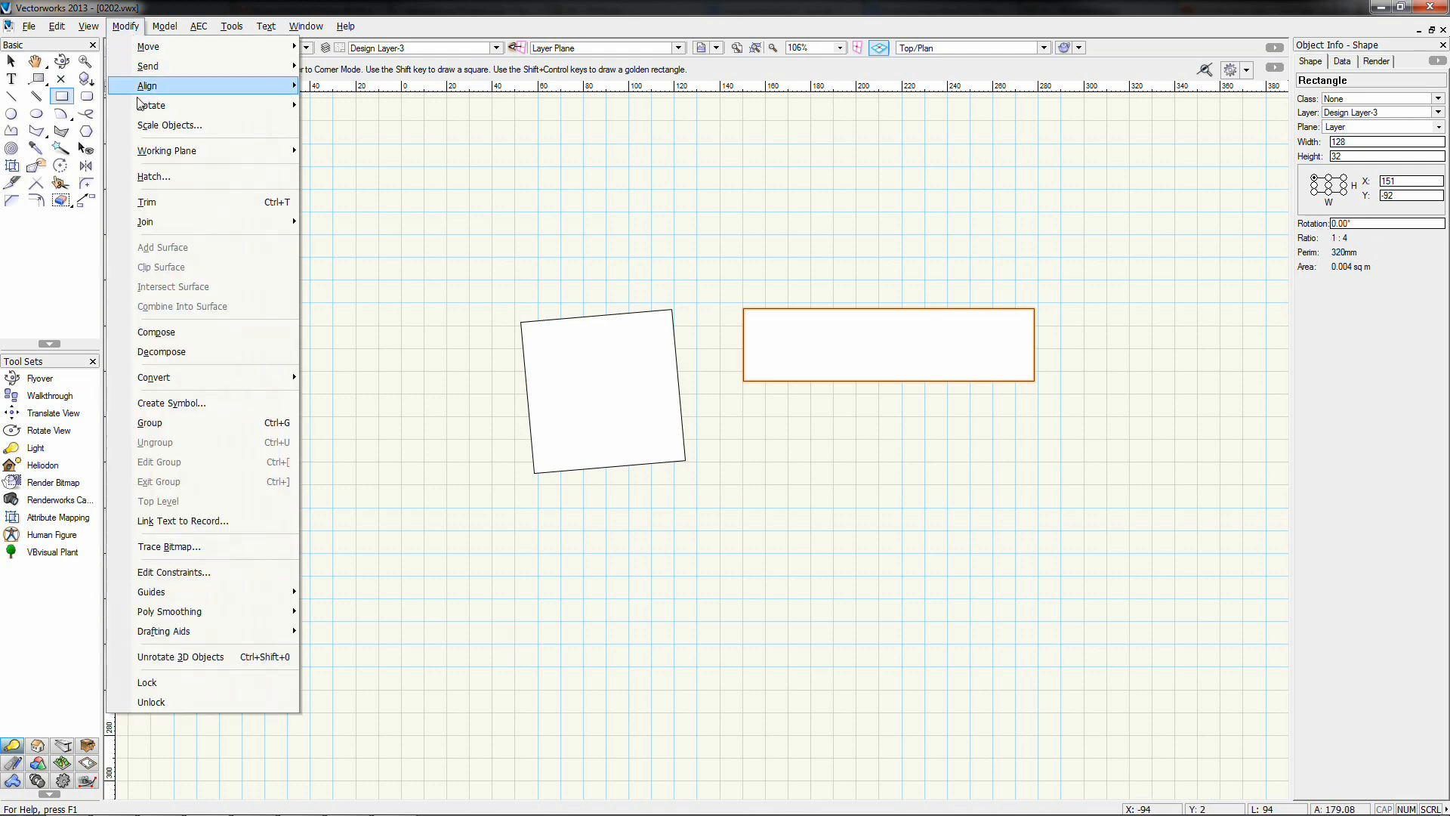
left_click(157, 125)
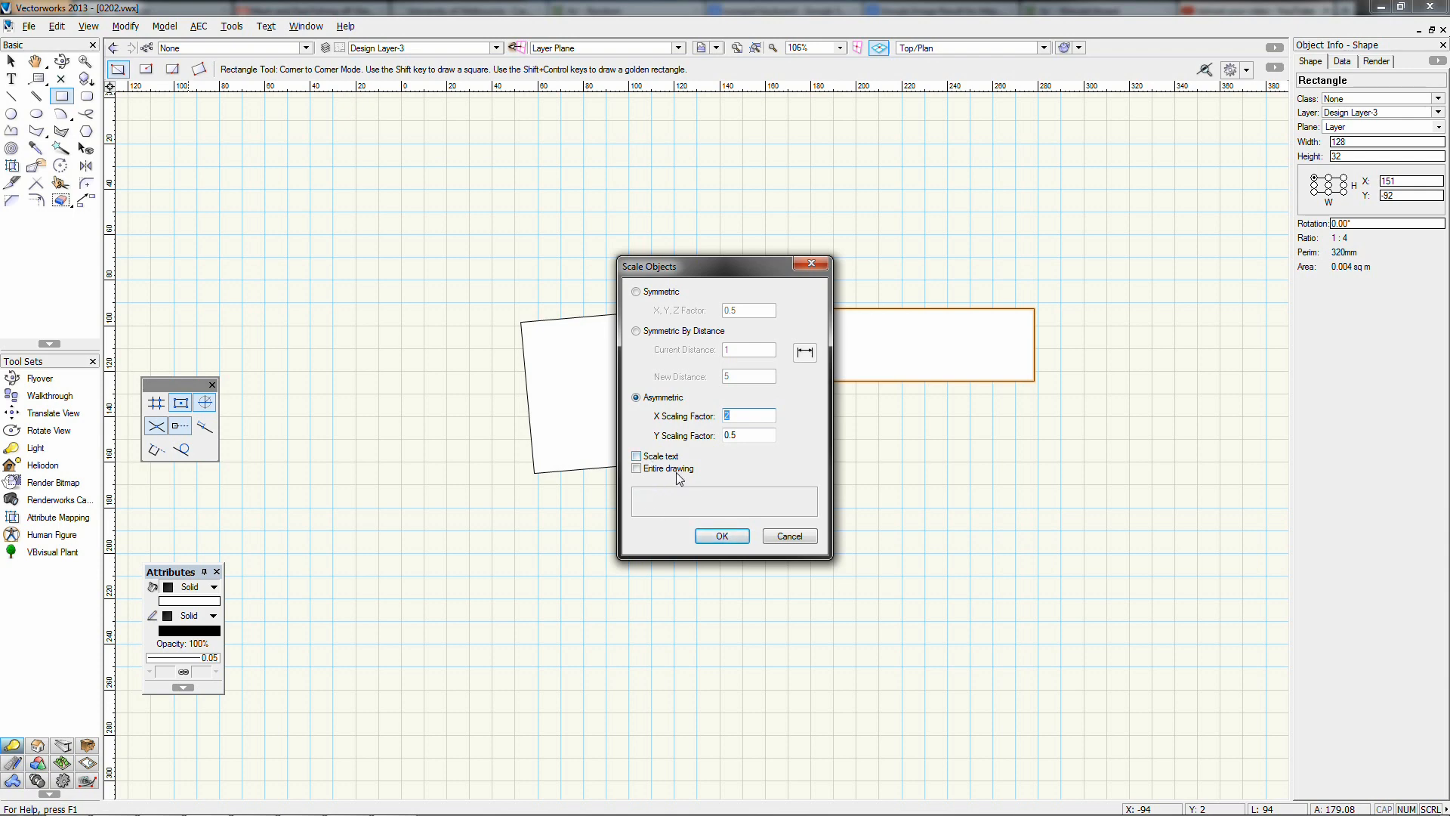
left_click(771, 531)
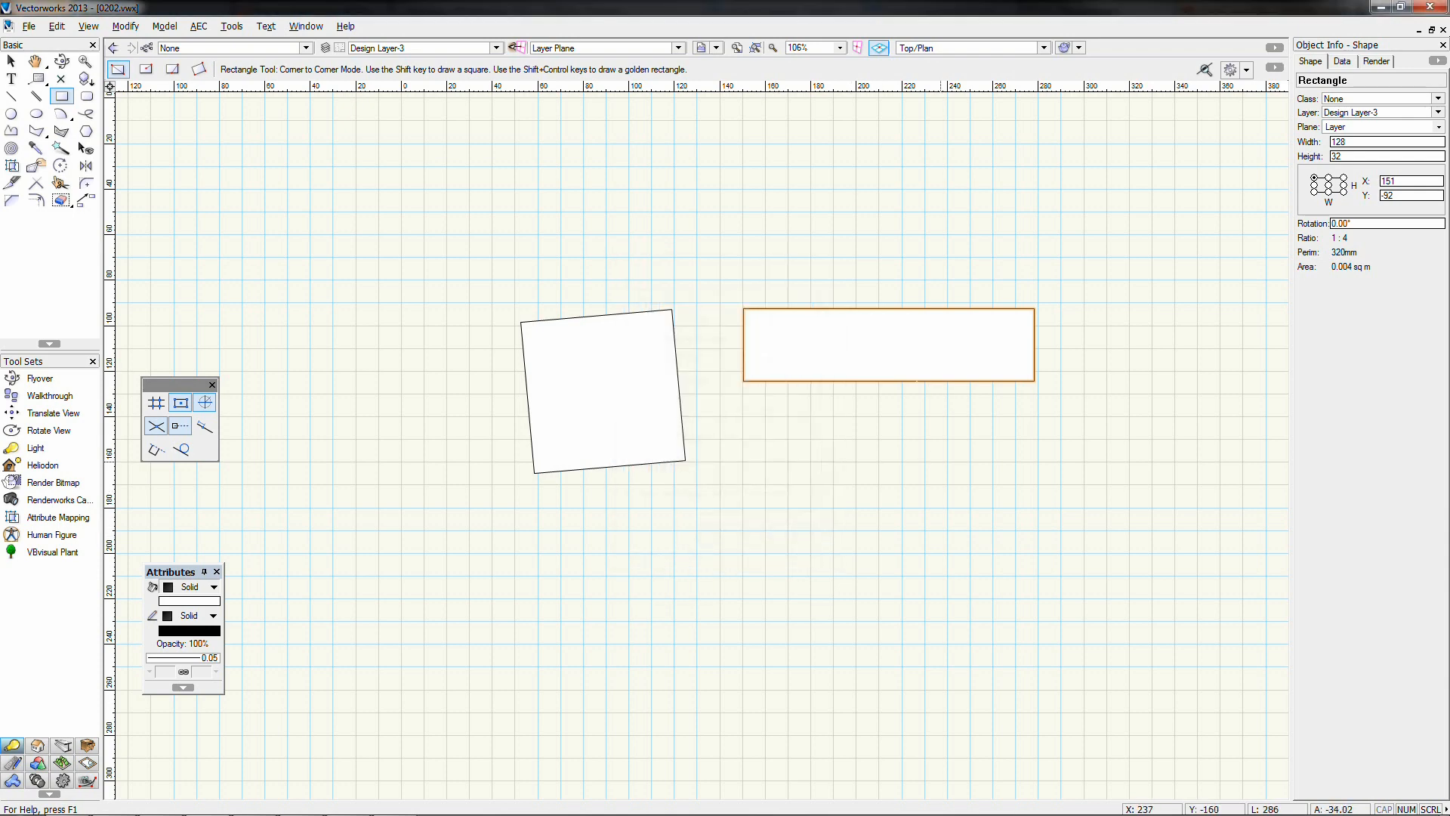
left_click(10, 61)
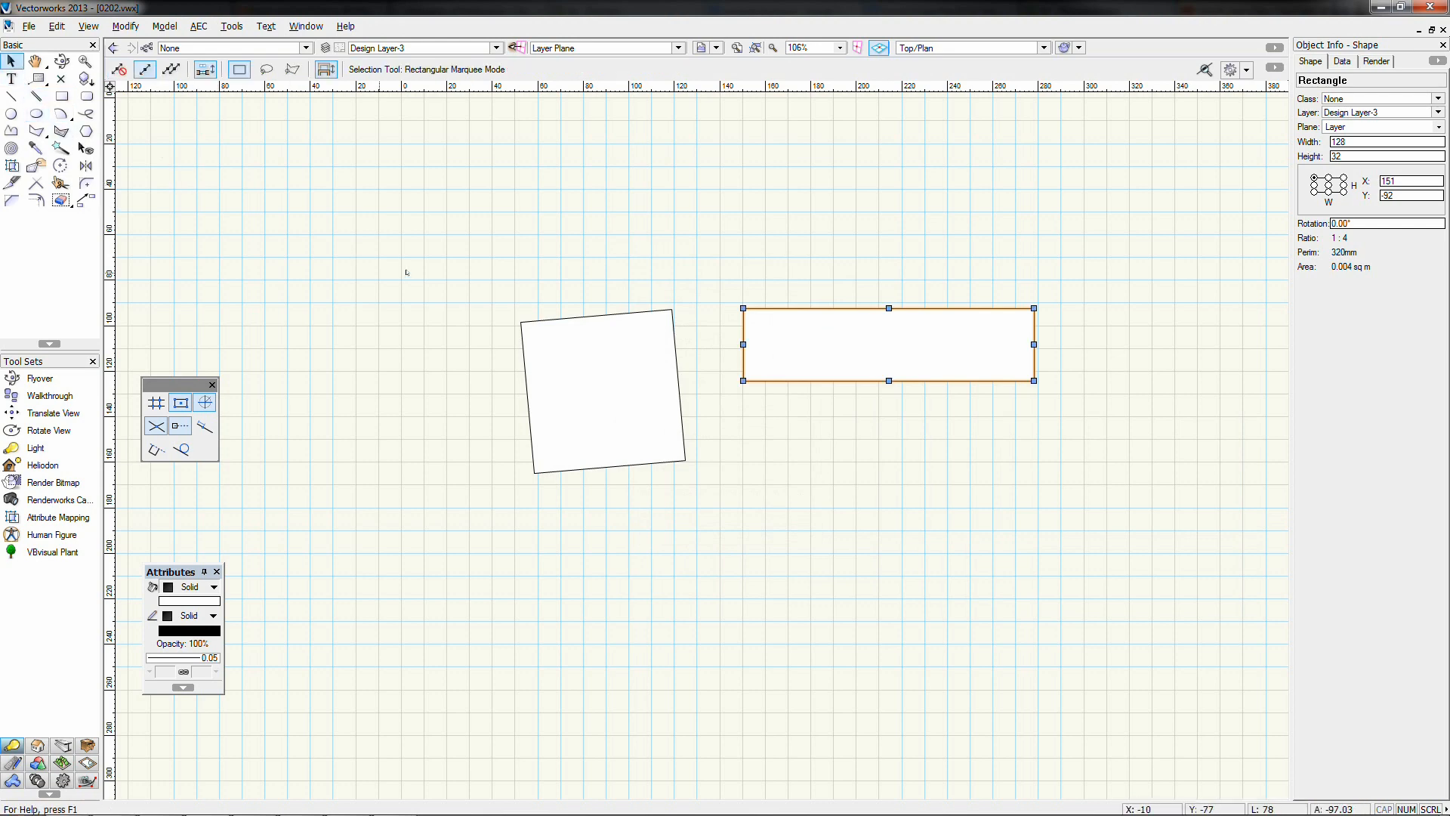
left_click(432, 276)
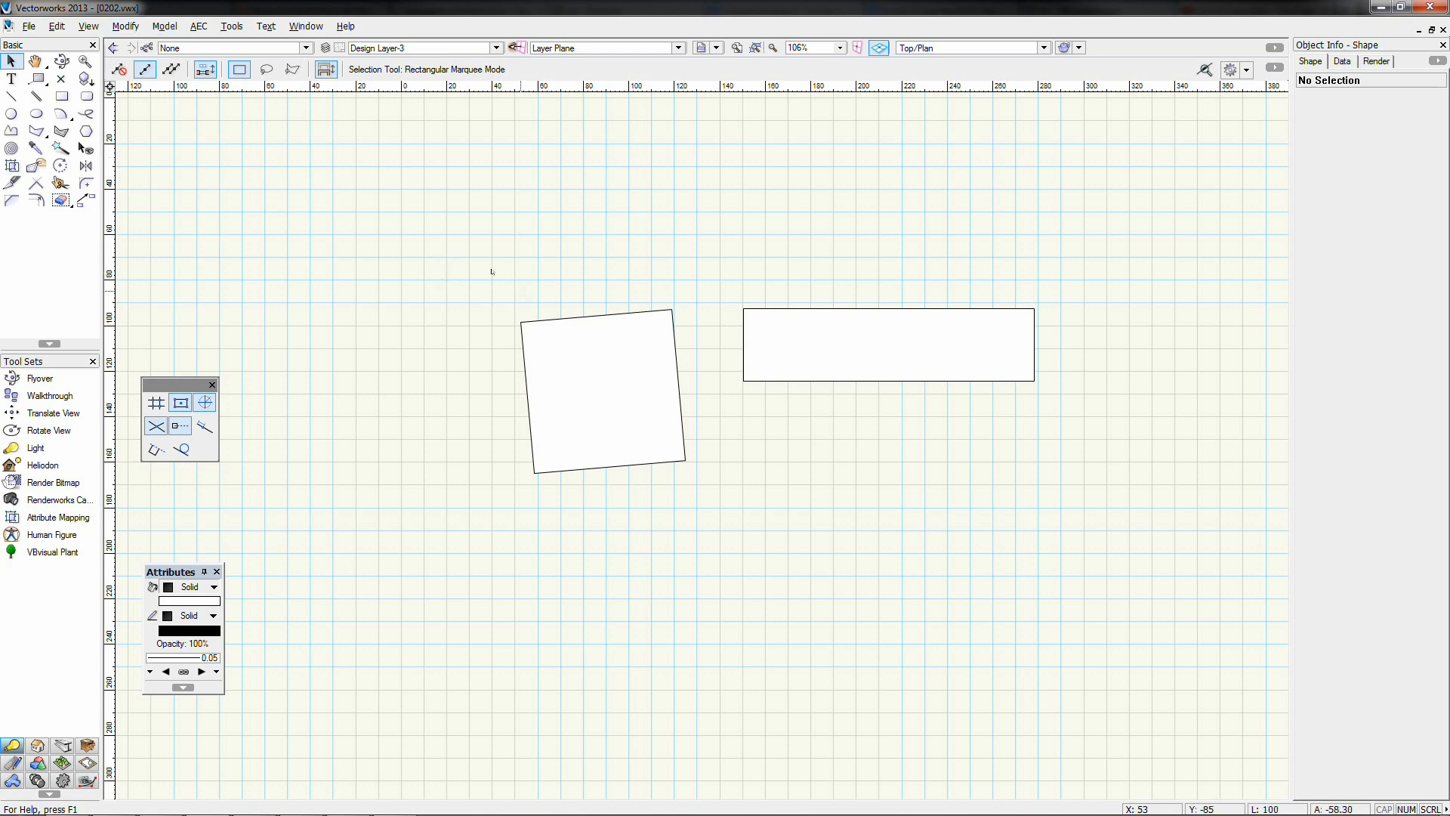
Marquee-select the 5°-tilted square and the wide rectangle together
left_click_drag(478, 266, 1095, 553)
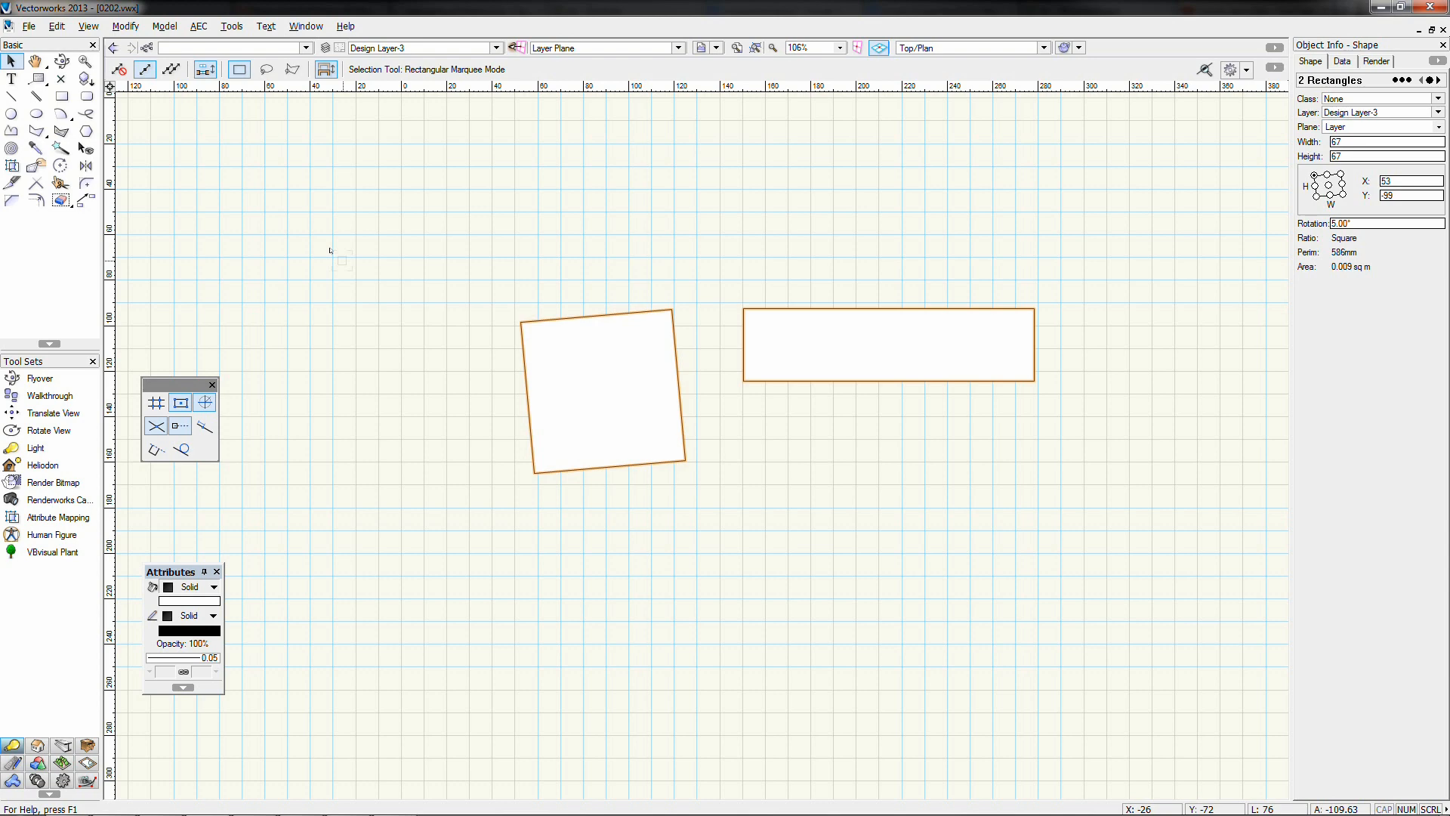
Delete both rectangles and draw a long flat 314 × 49 rectangle
left_click_drag(342, 261, 1129, 542)
key("Delete")
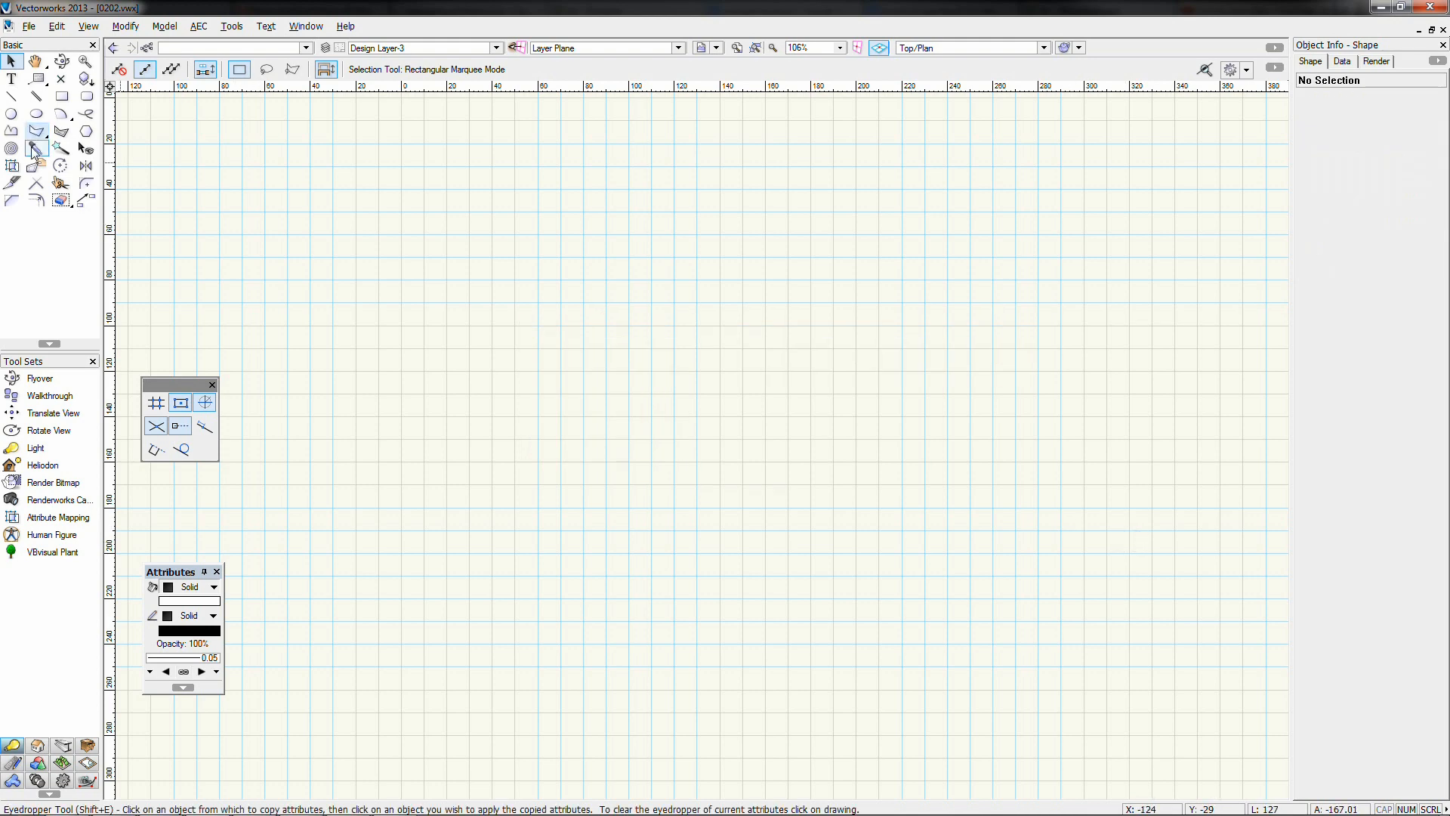
left_click(64, 97)
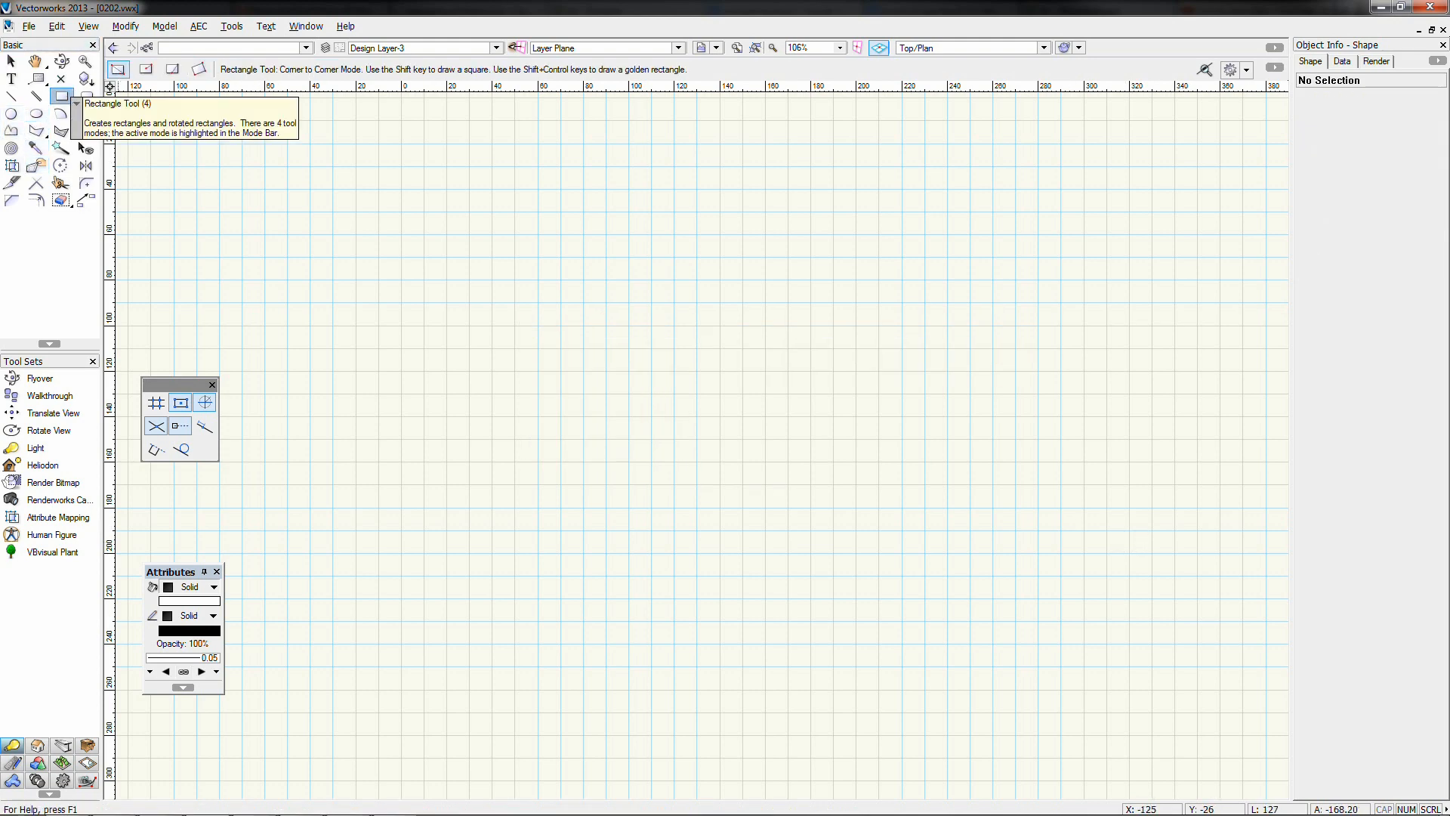
left_click(354, 469)
left_click(1067, 579)
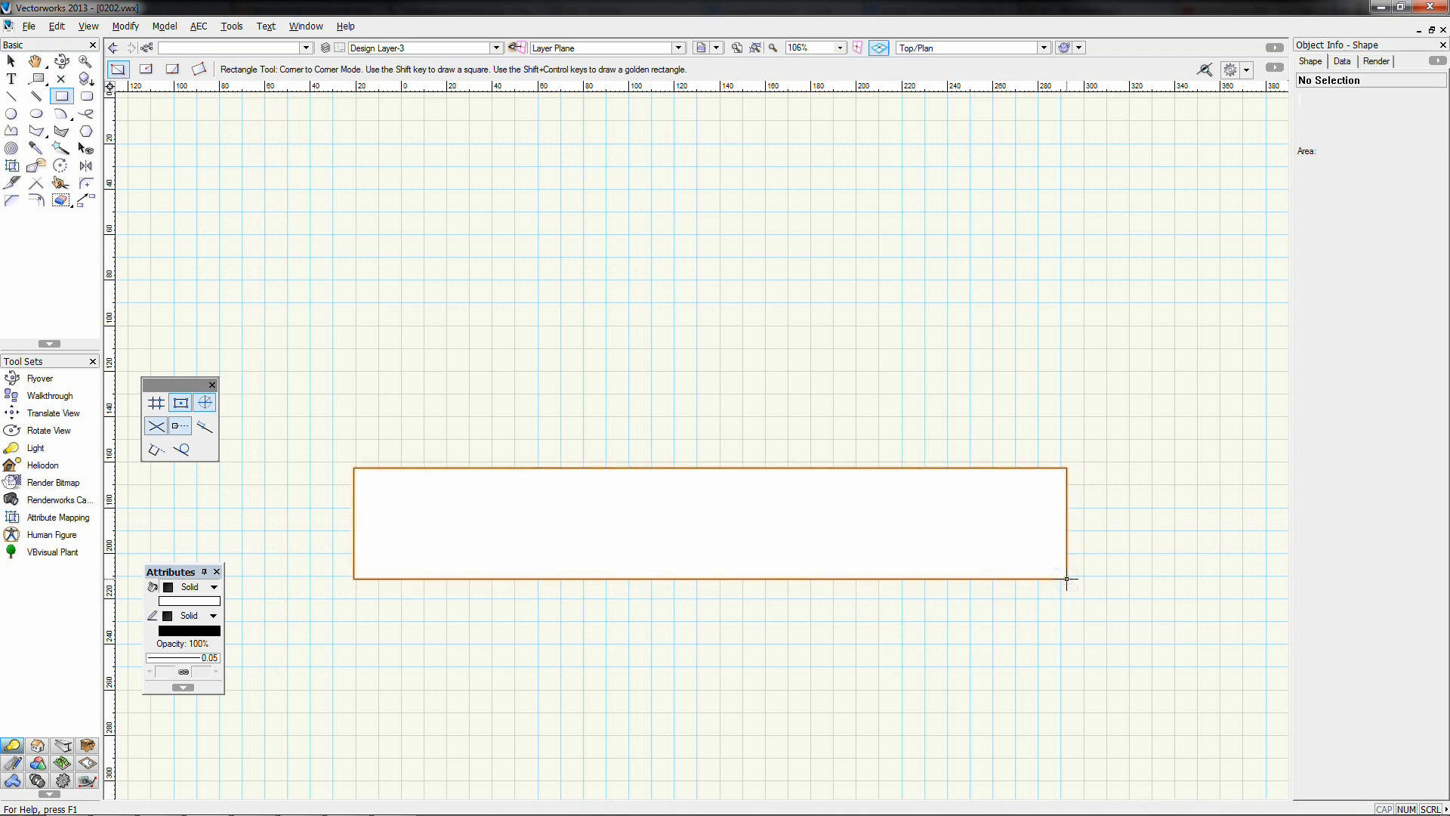
Draw a 77-diameter circle and a five-sided regular polygon beside it
left_click(11, 113)
left_click(449, 247)
left_click(574, 372)
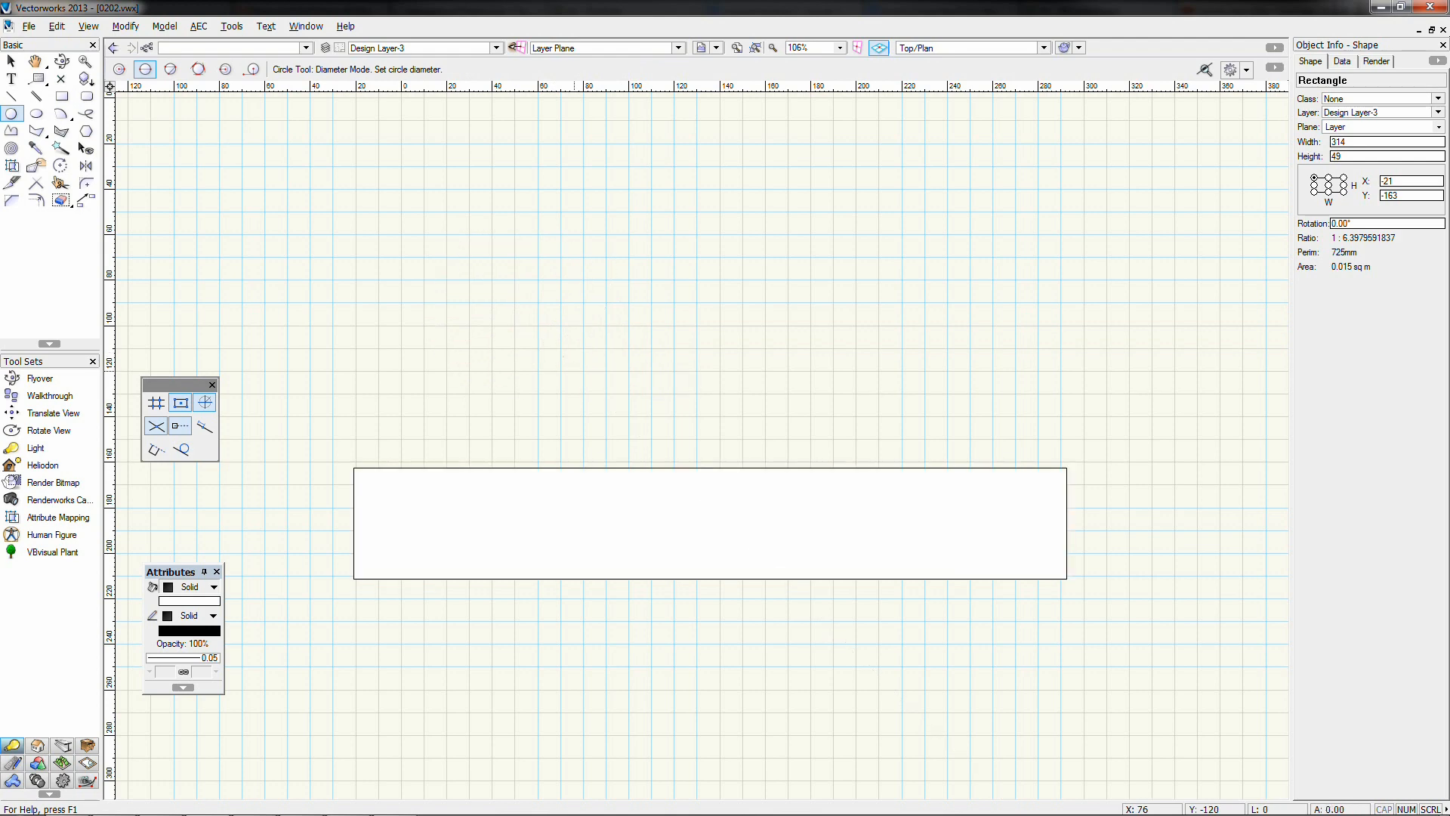
left_click(85, 132)
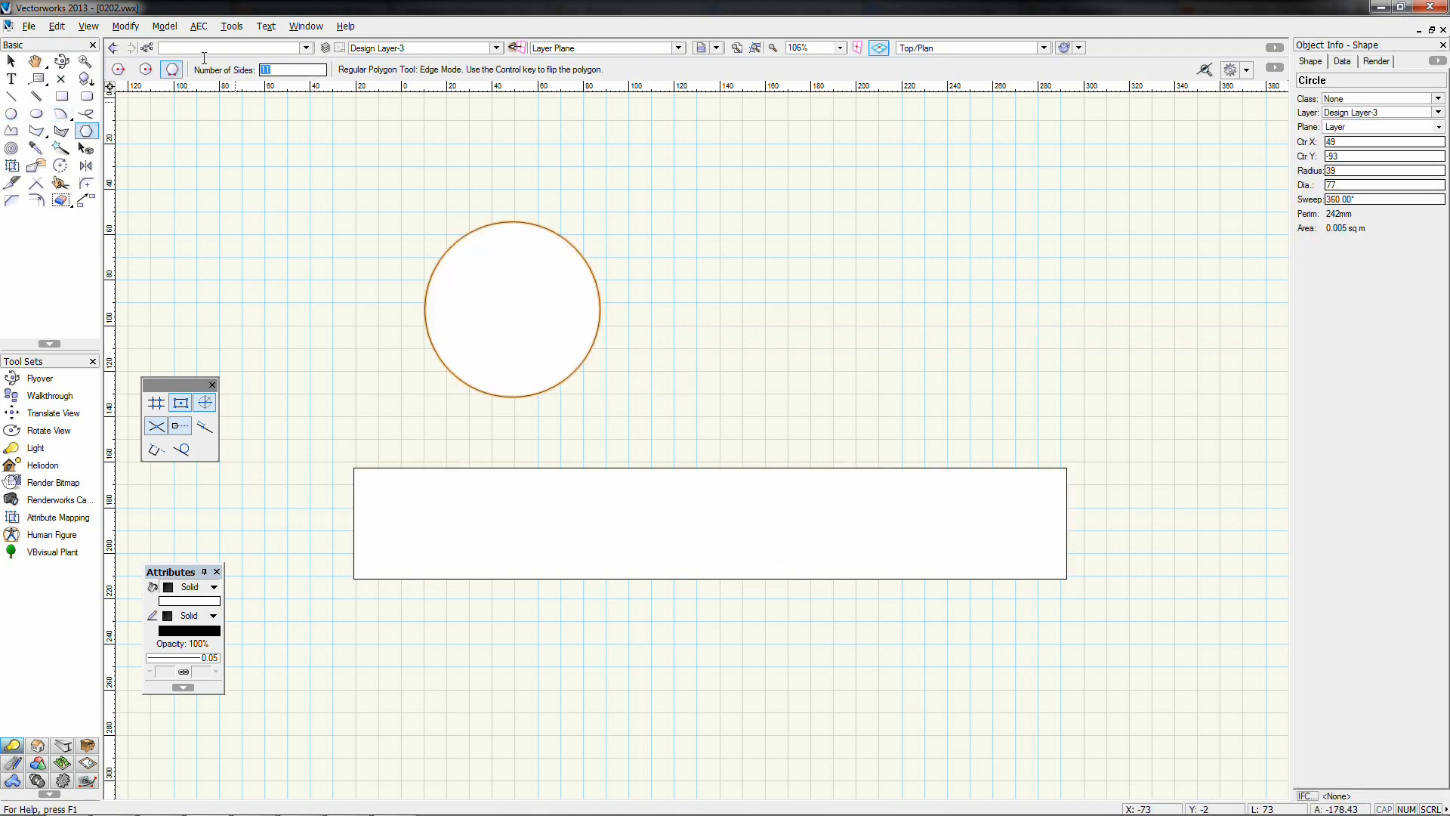
type("5")
left_click(837, 258)
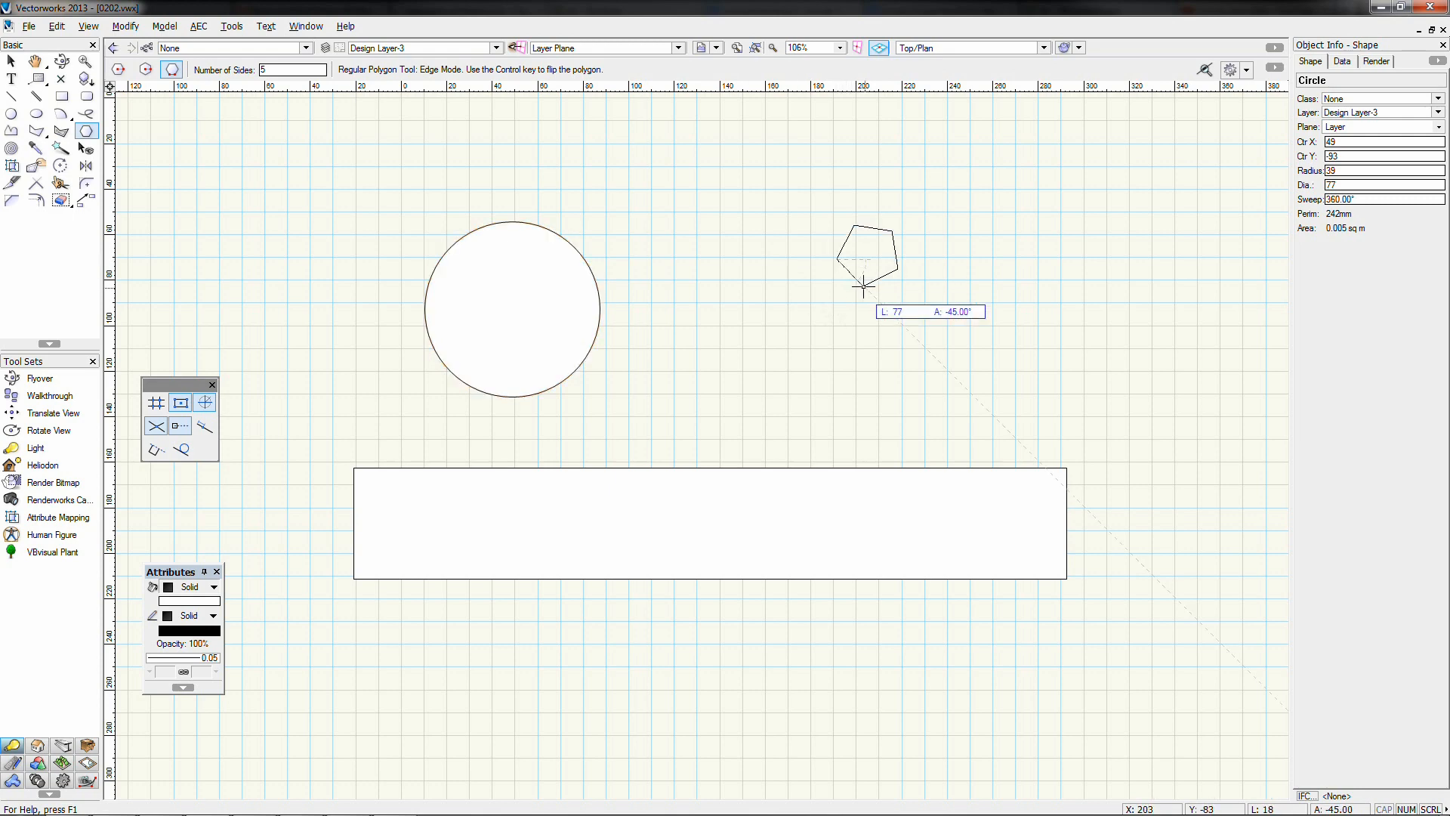
left_click(837, 373)
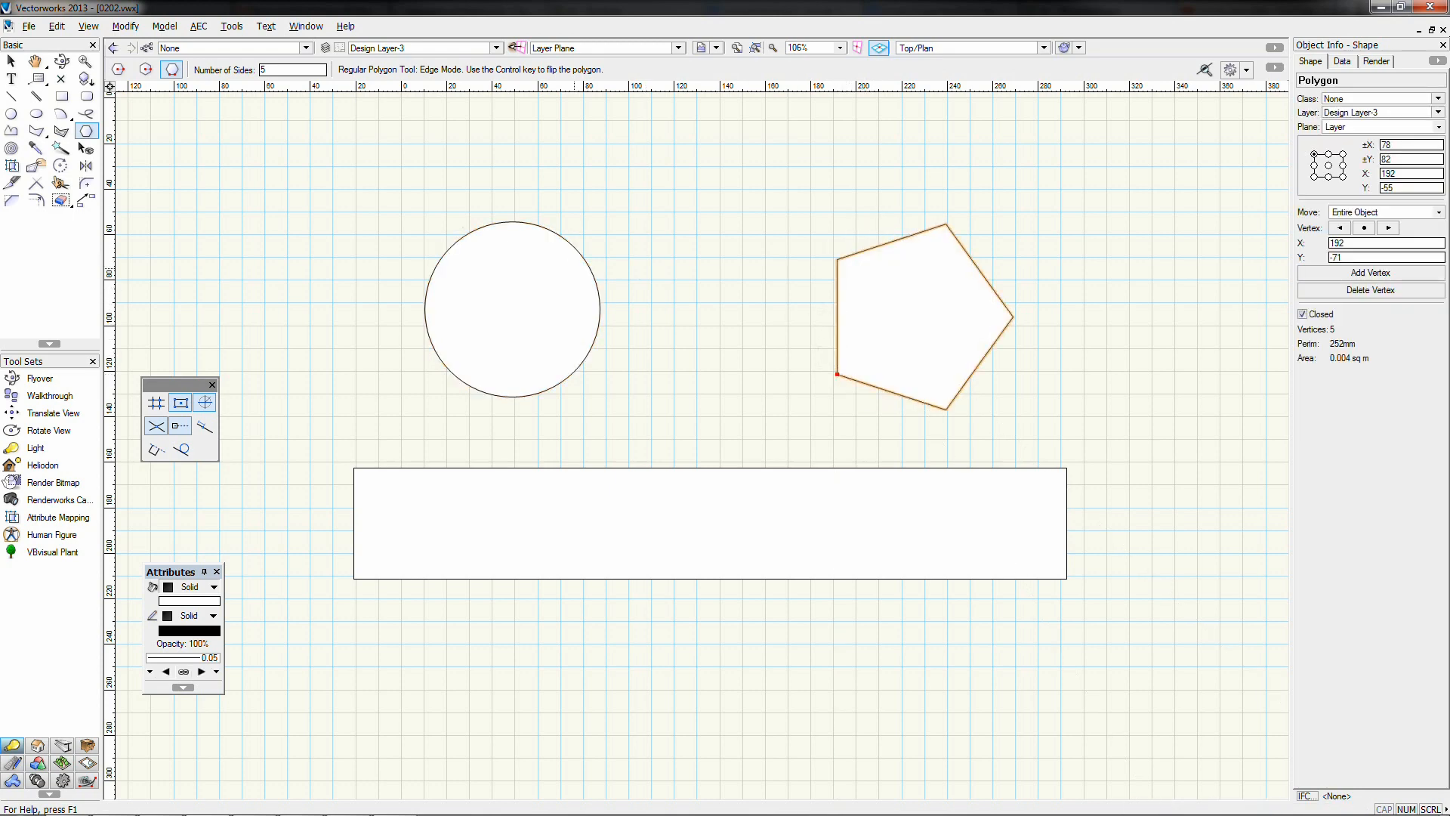
left_click(11, 60)
left_click(711, 244)
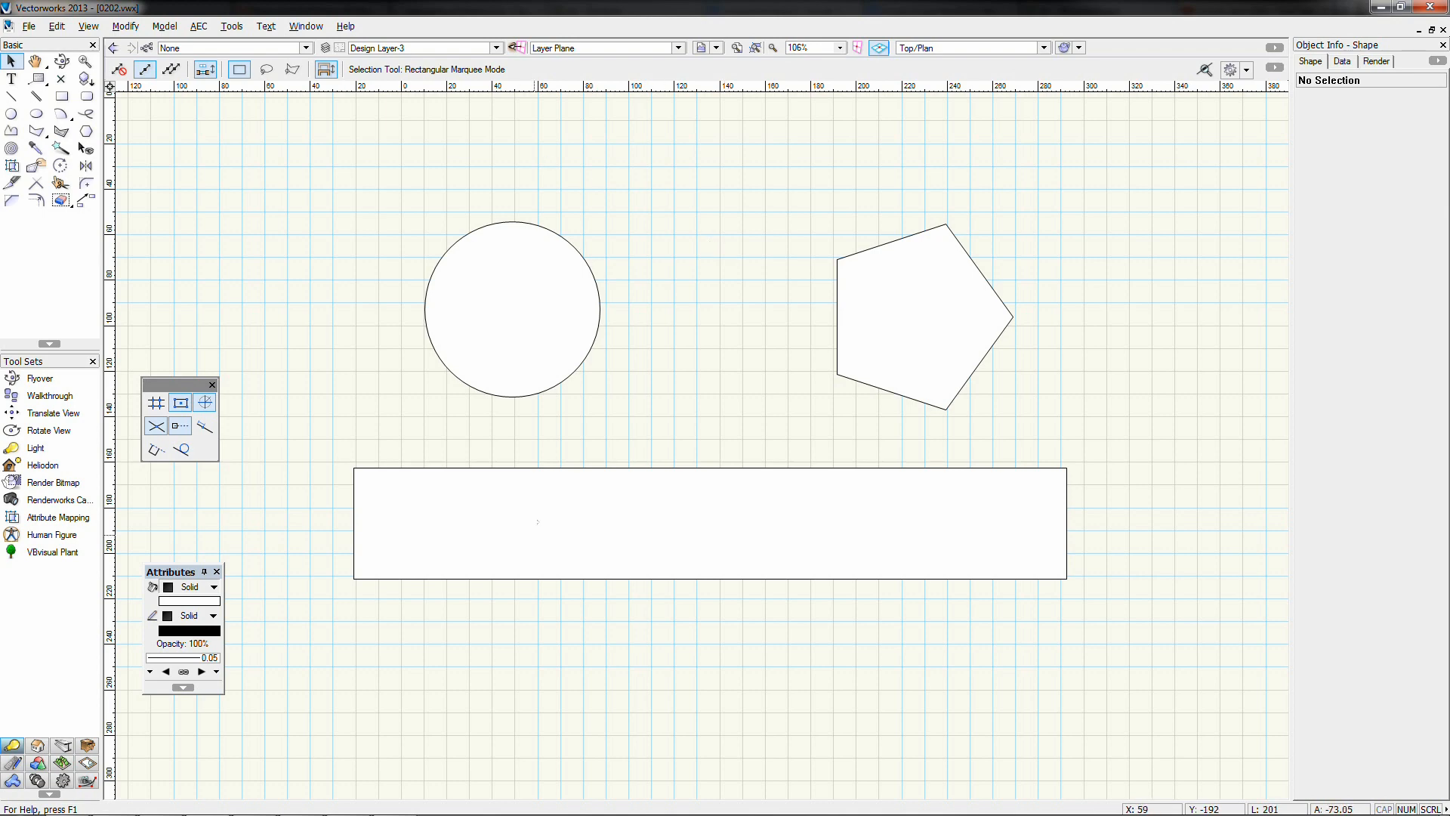
Extrude the long 314 × 49 rectangle to a height of 50 and check its height
left_click(528, 498)
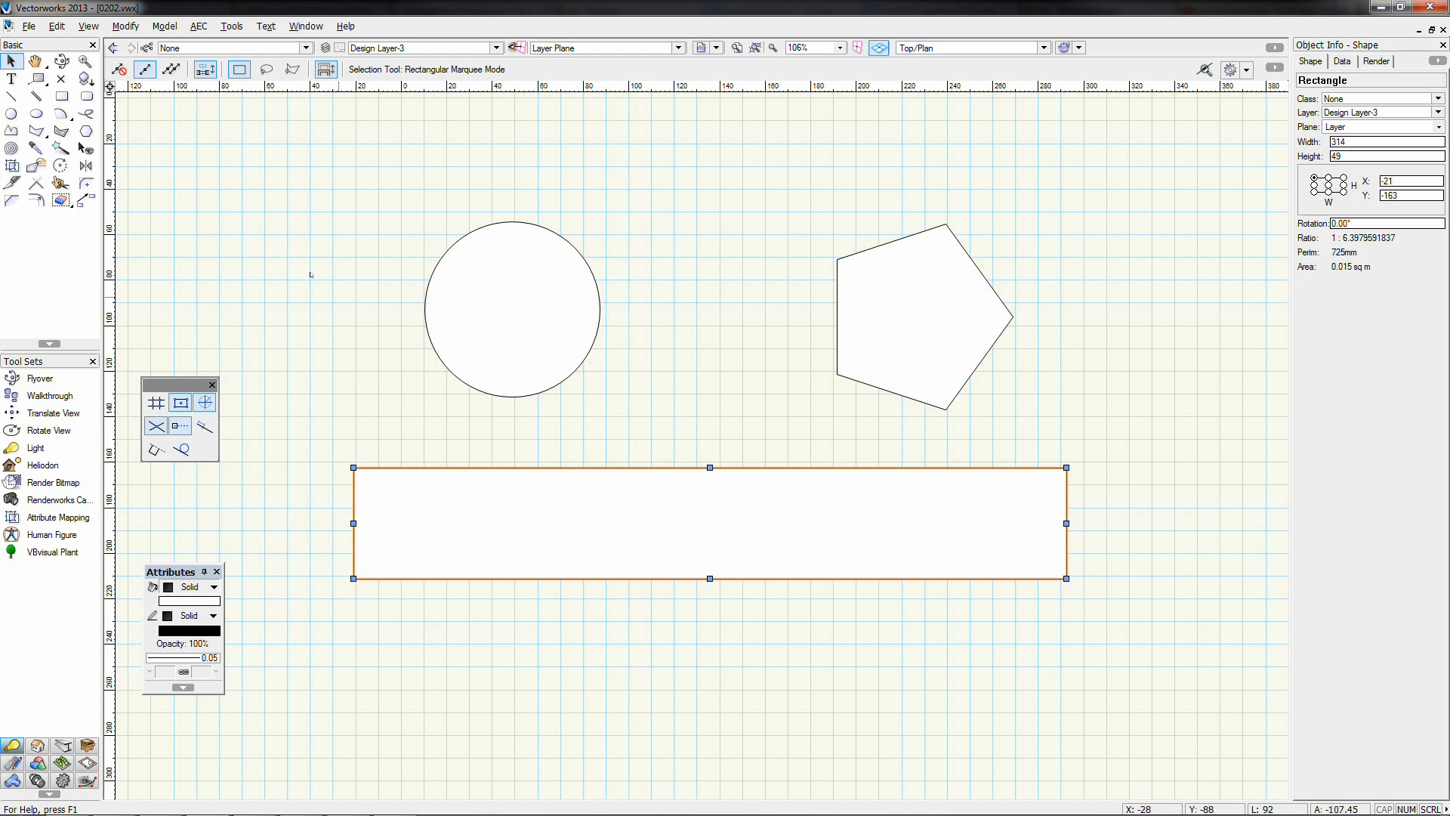
left_click(164, 26)
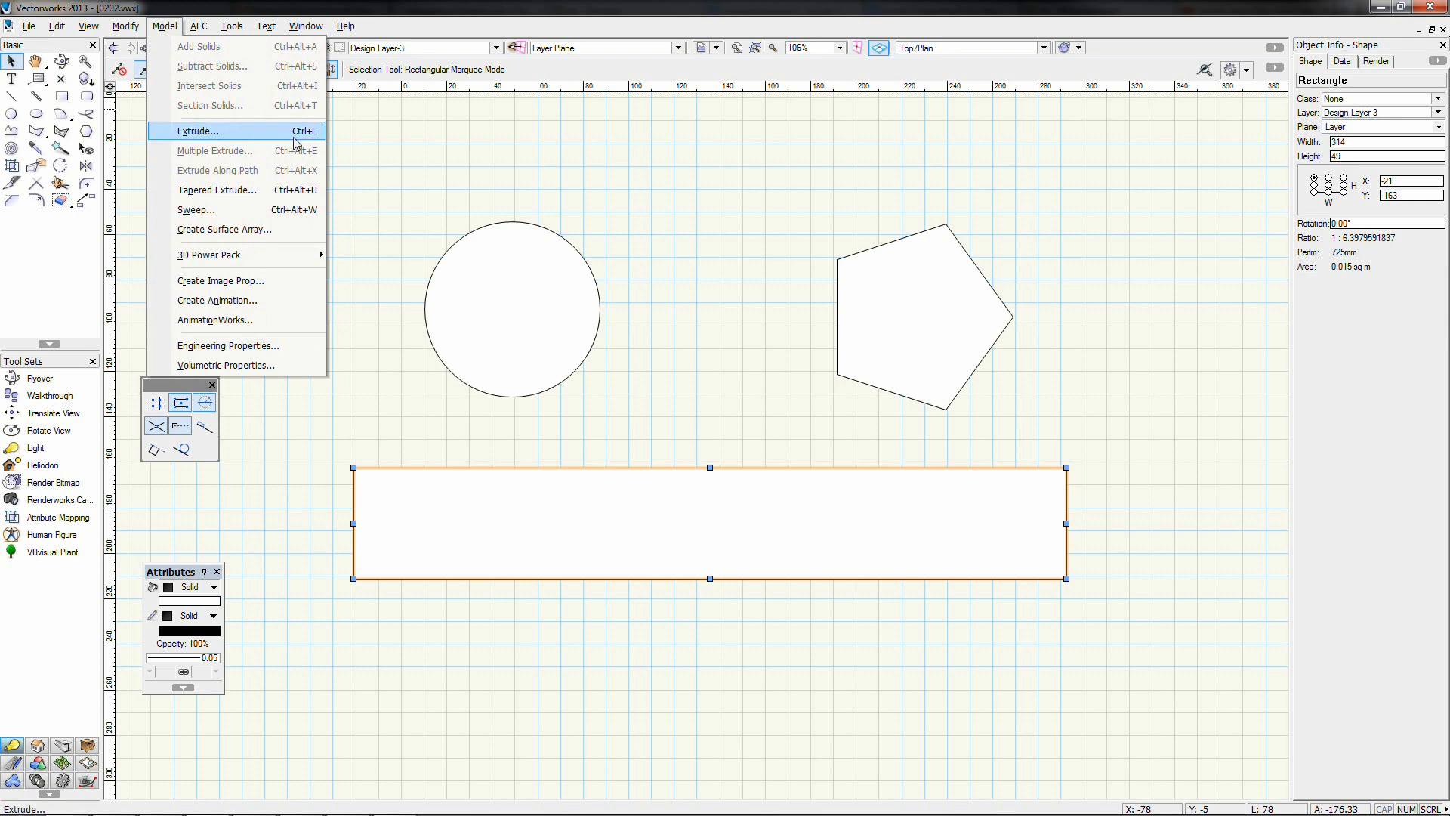
left_click(224, 137)
left_click_drag(707, 331, 1088, 212)
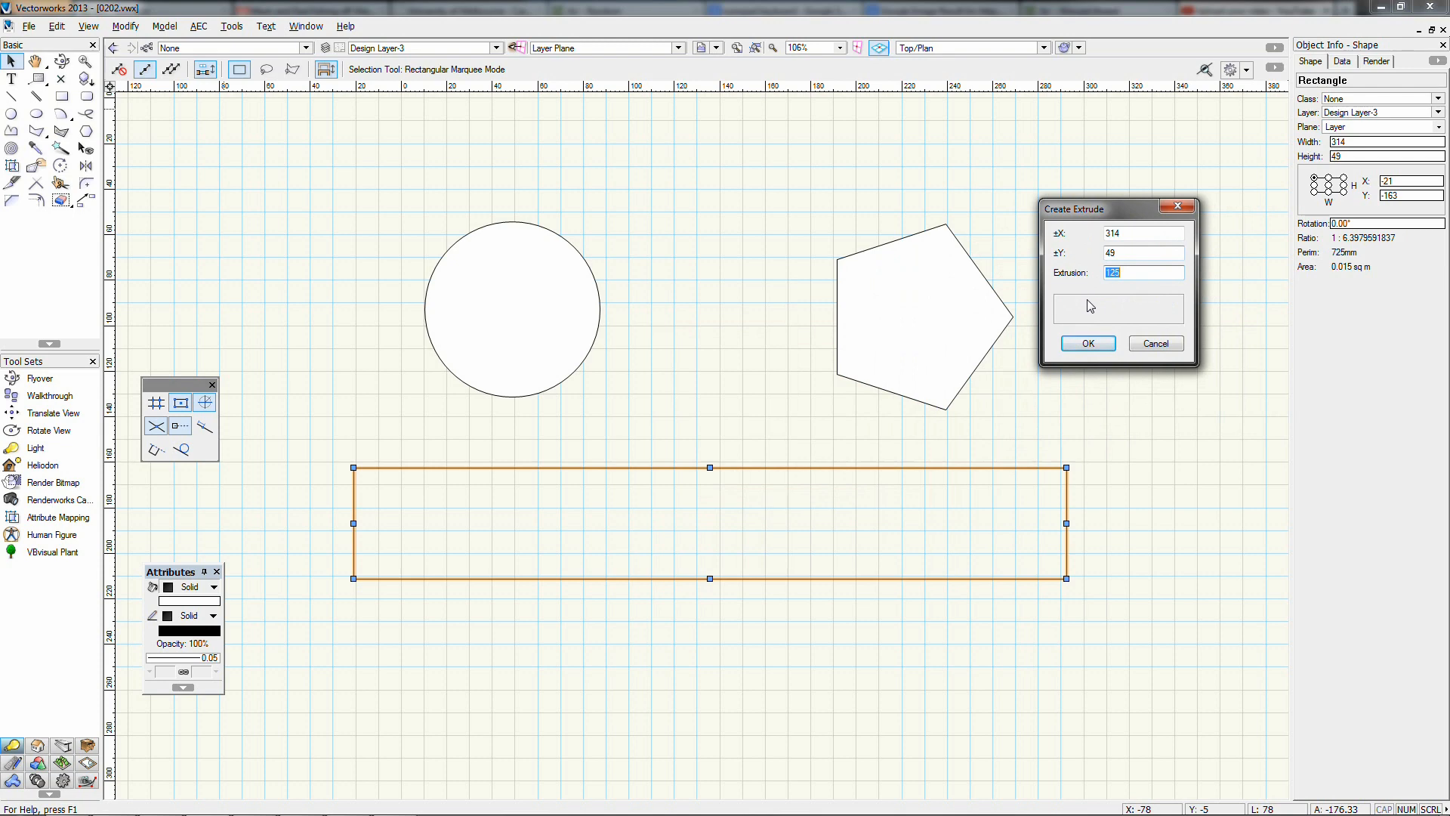
type("50")
left_click(1087, 344)
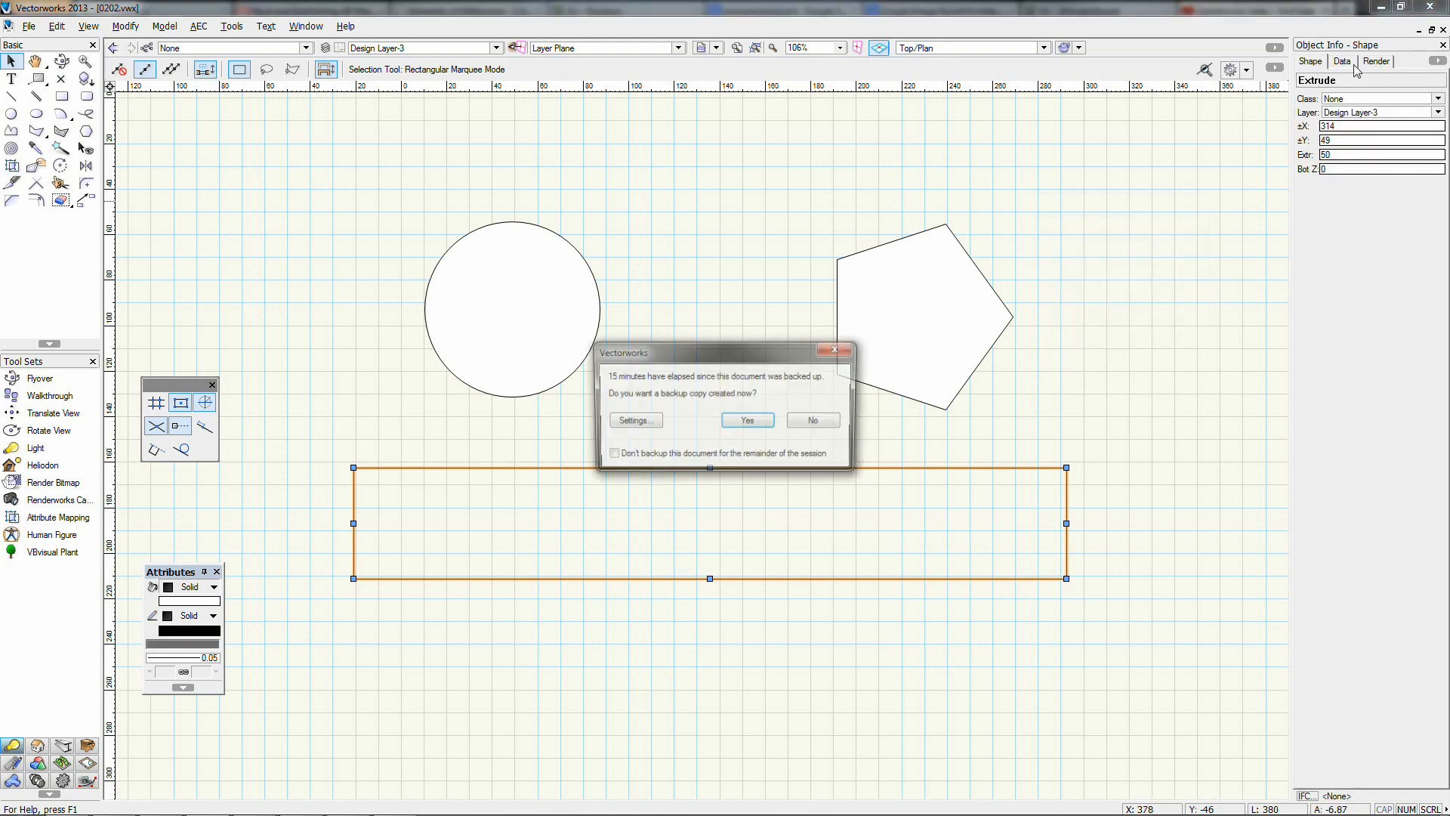
left_click(806, 426)
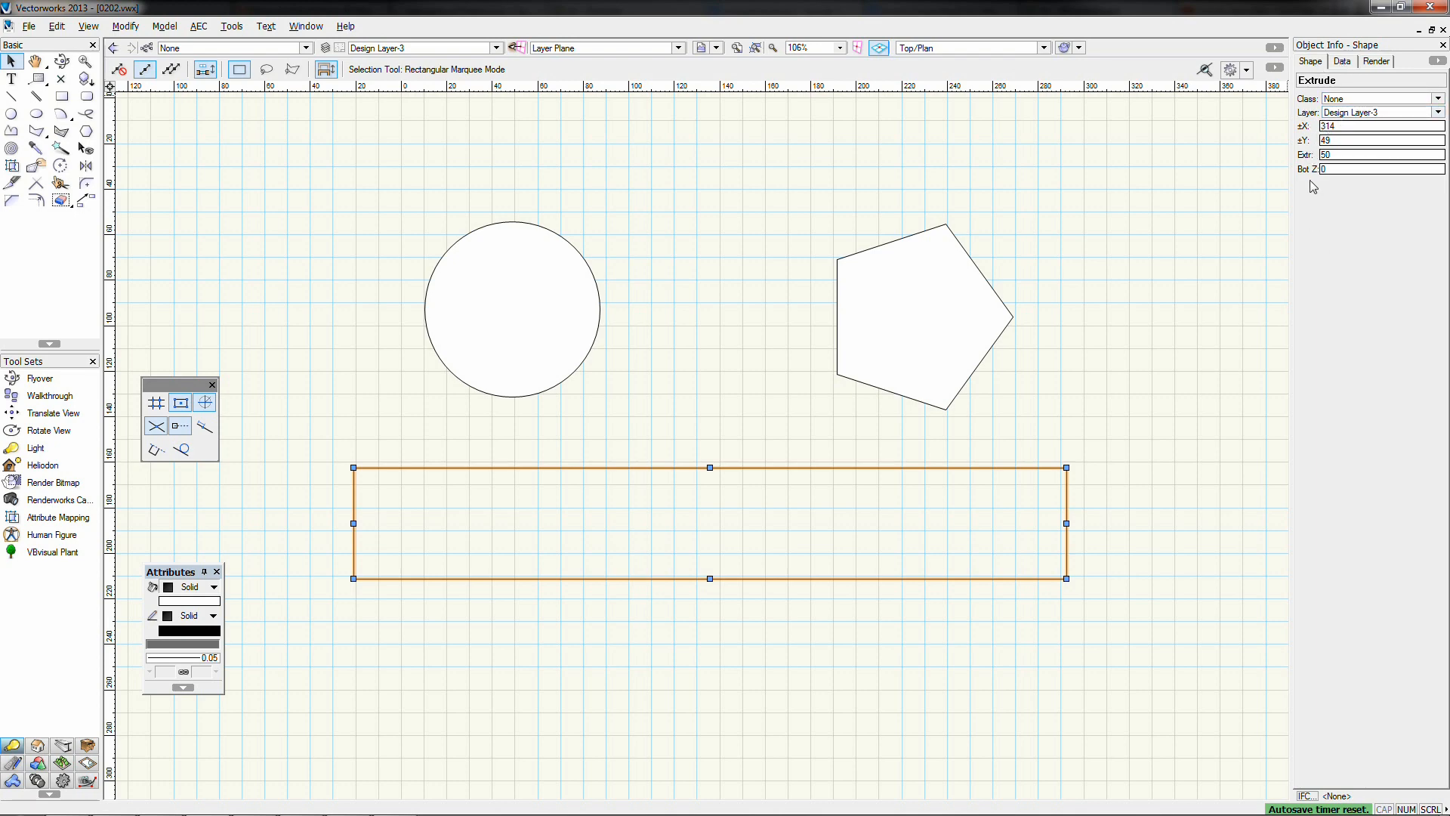
left_click(1325, 155)
left_click(505, 273)
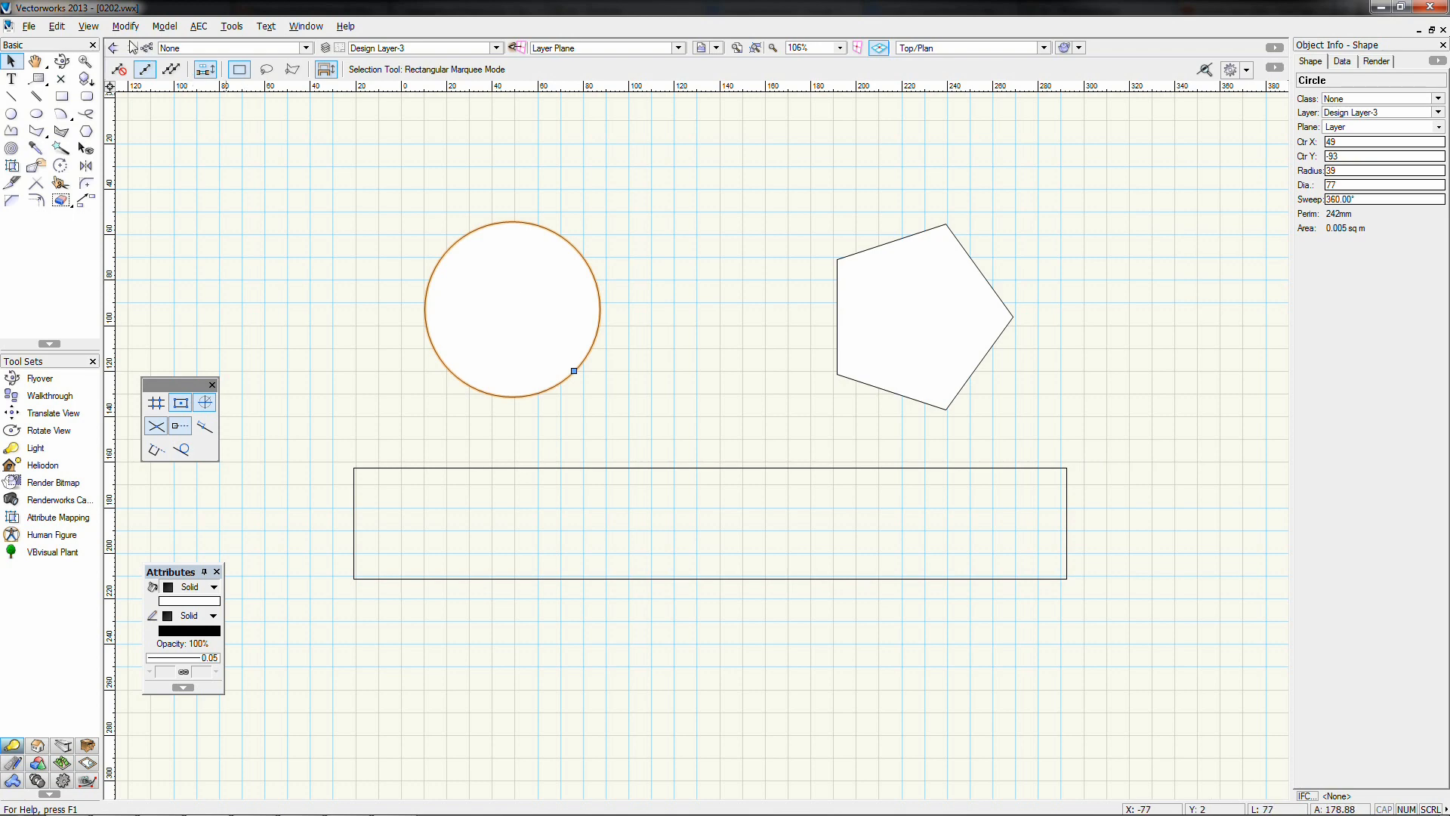
Extrude the selected circle to a height of 150
left_click(165, 26)
left_click(194, 141)
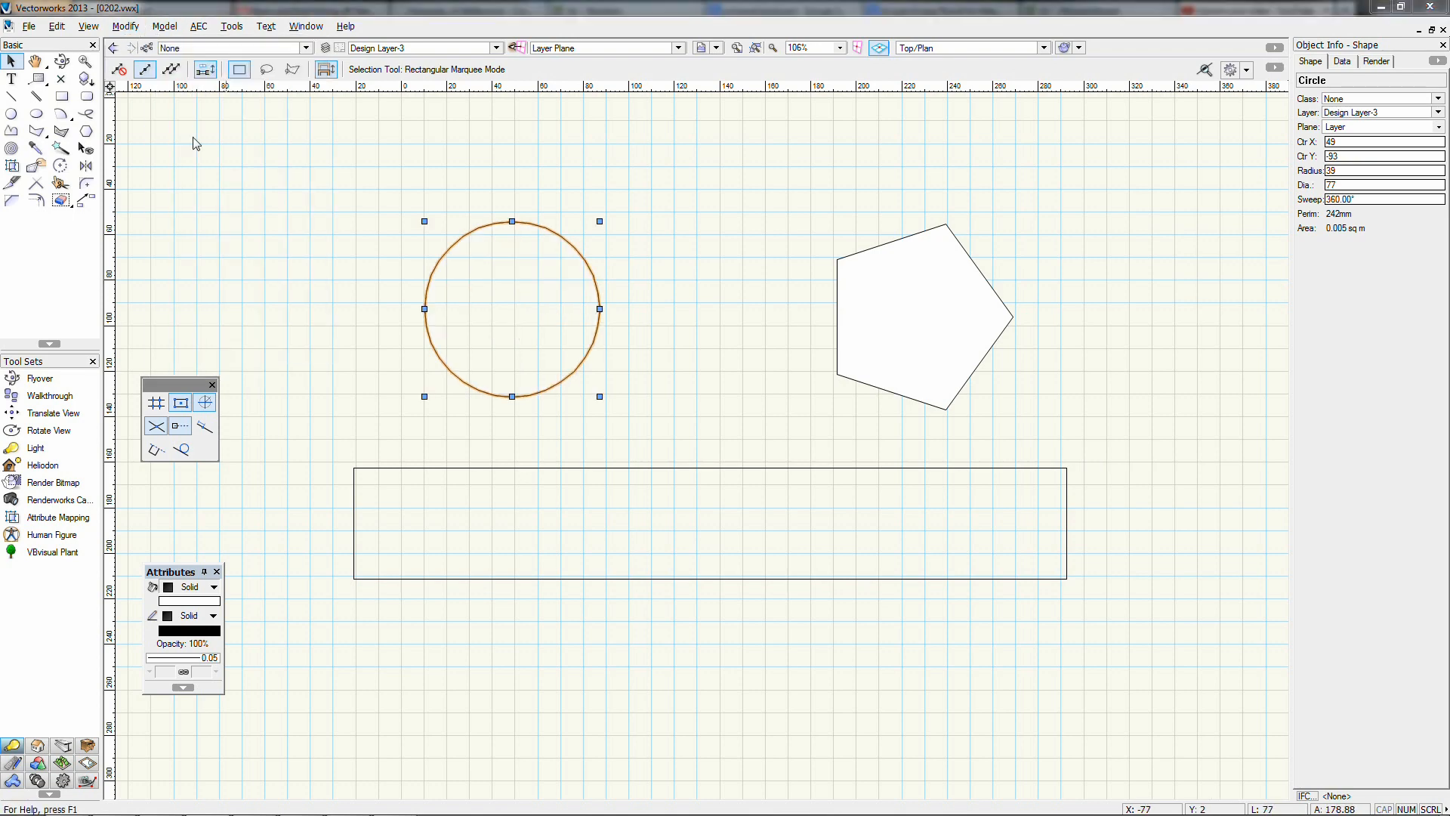
type("150")
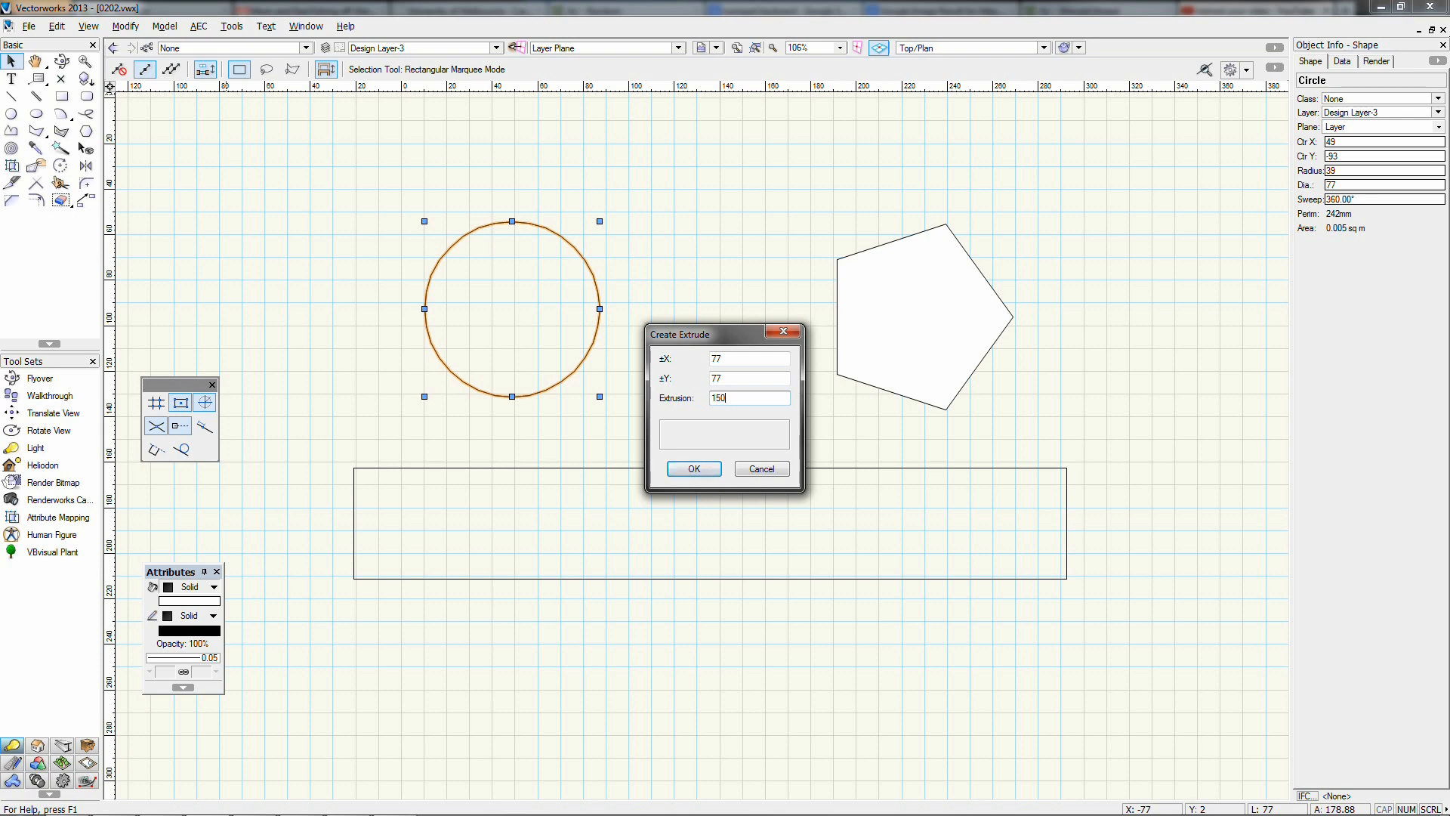
key("Return")
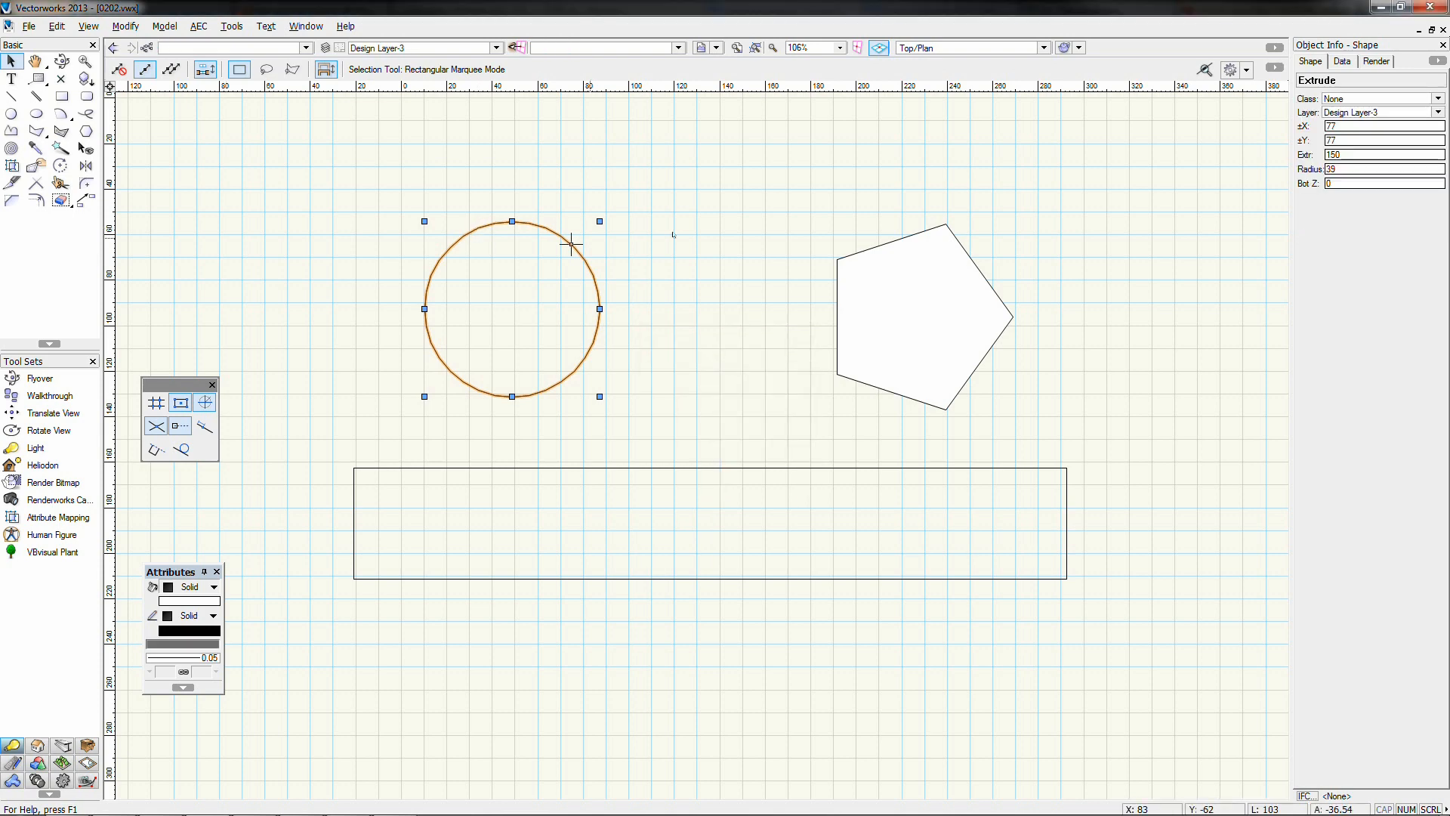
Extrude the pentagon to a height of 220, then clear the selection
left_click(935, 284)
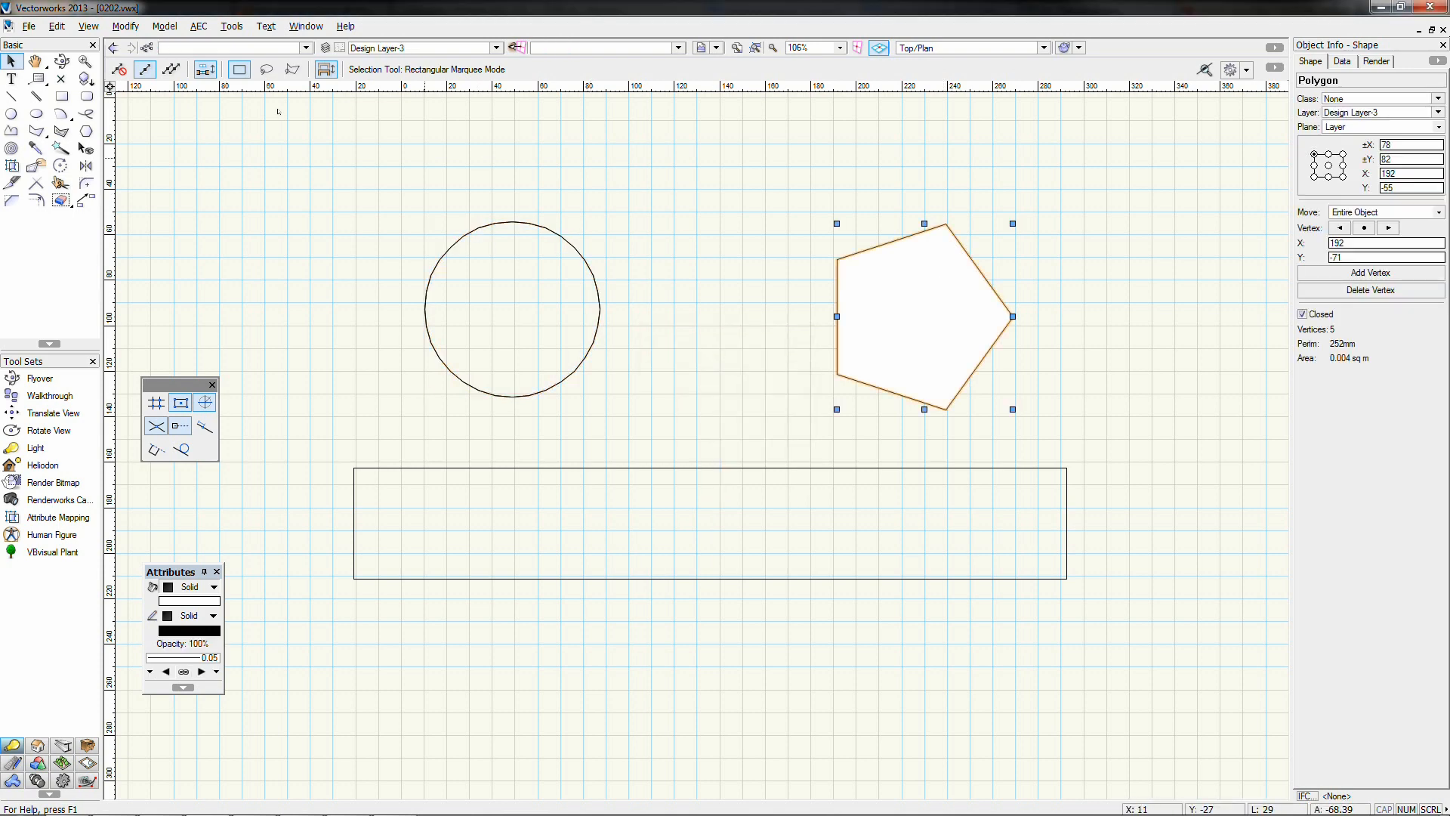
left_click(168, 26)
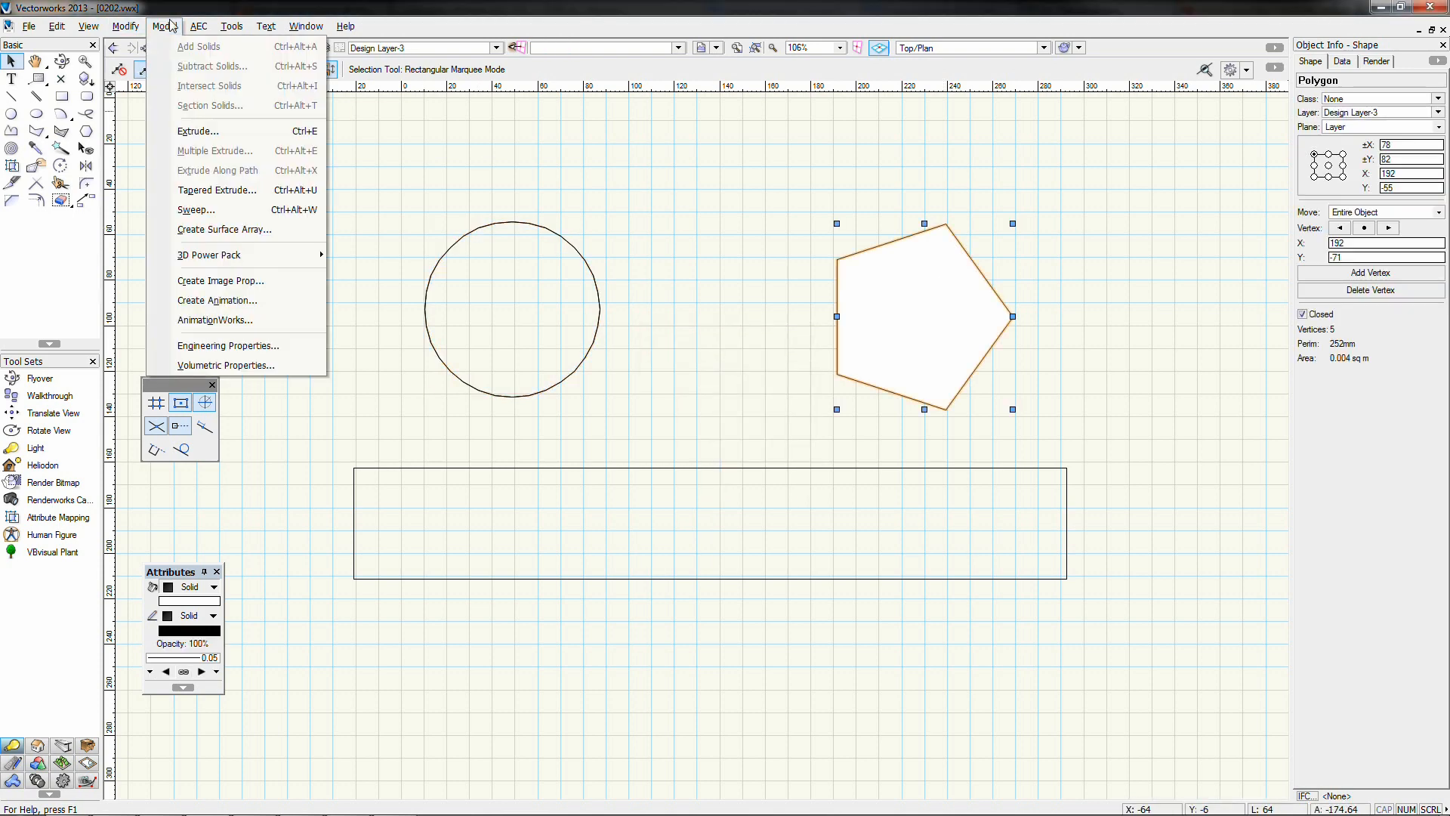
left_click(198, 131)
type("220")
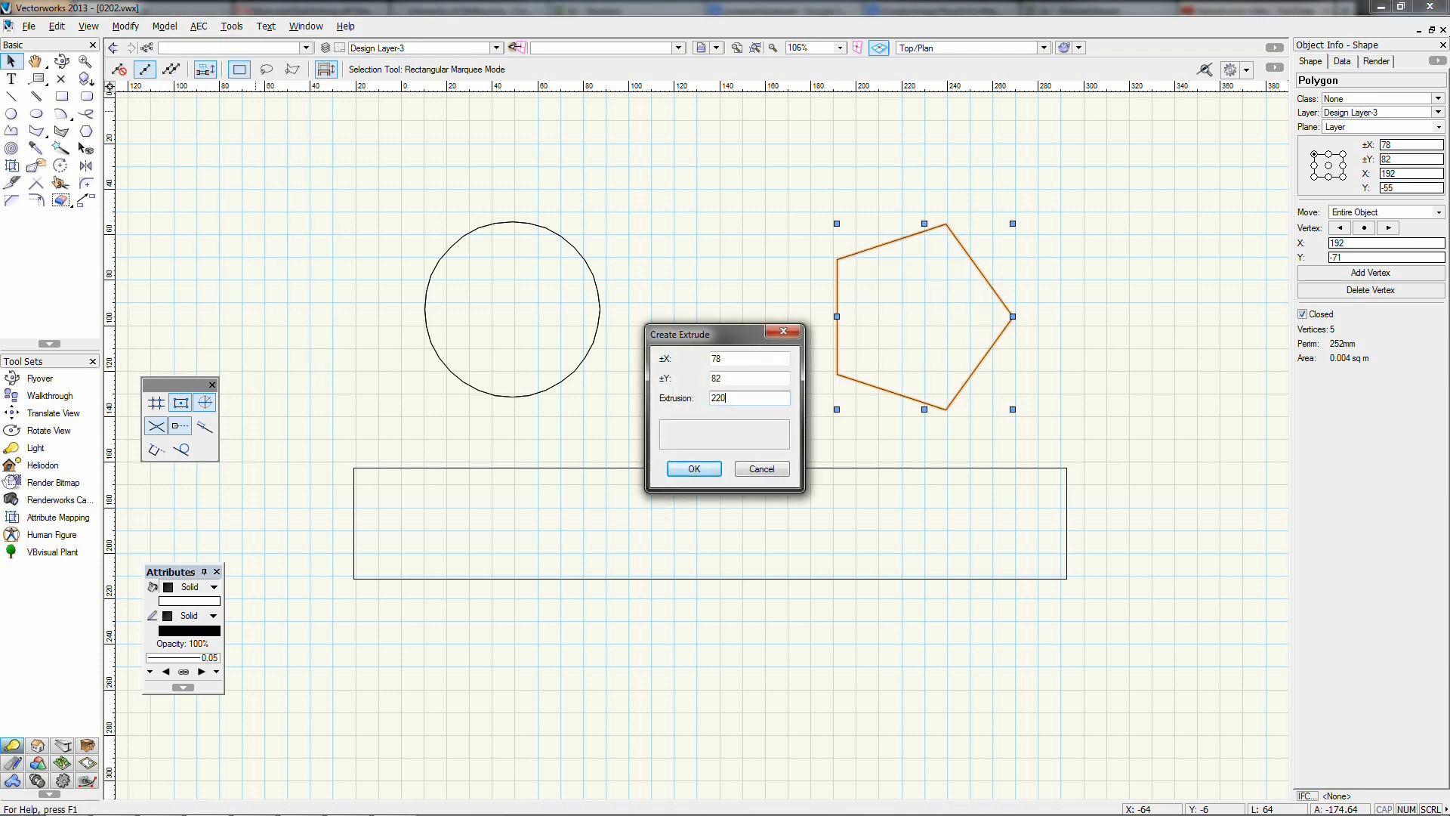
key("Return")
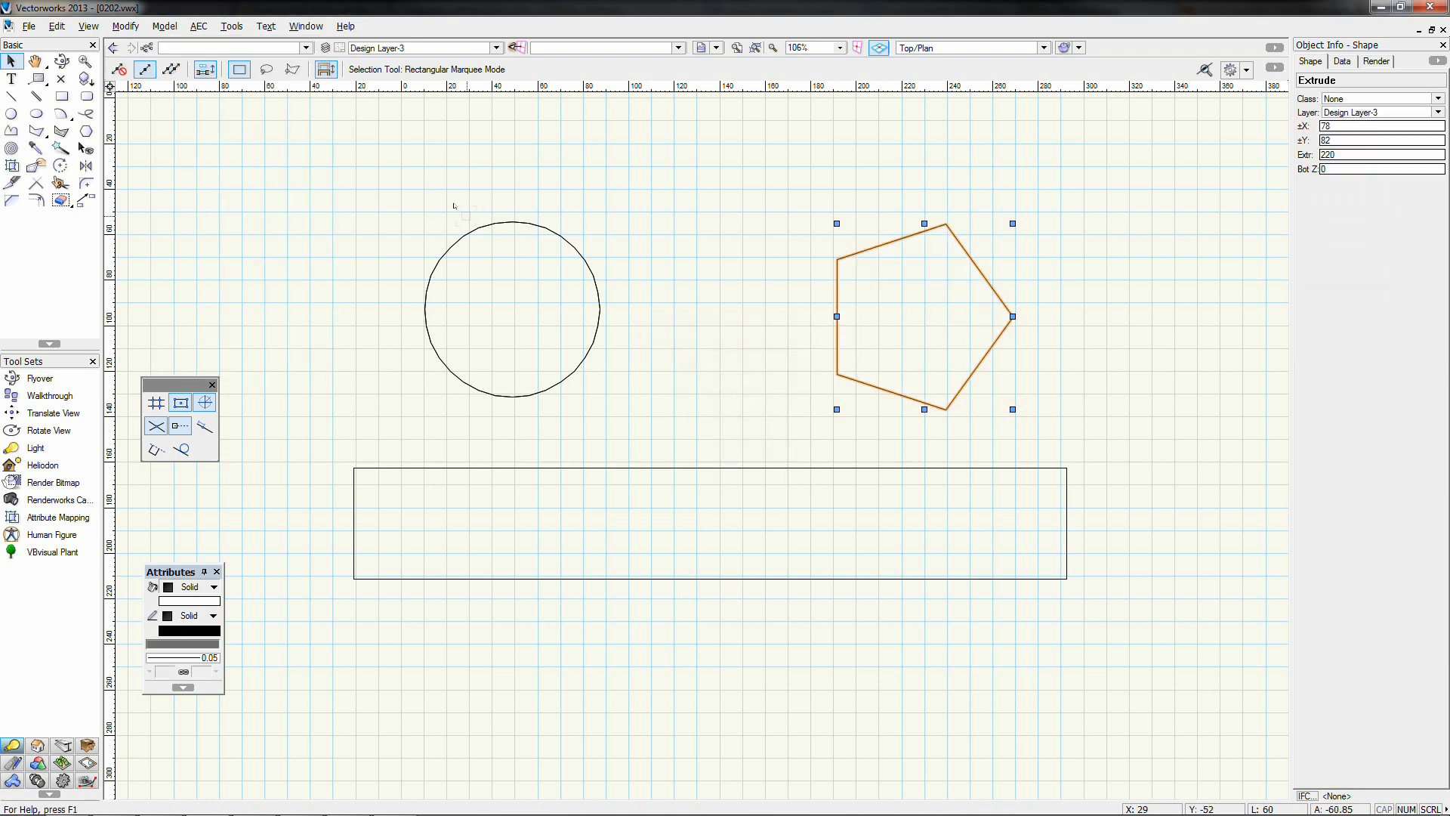
left_click(586, 474)
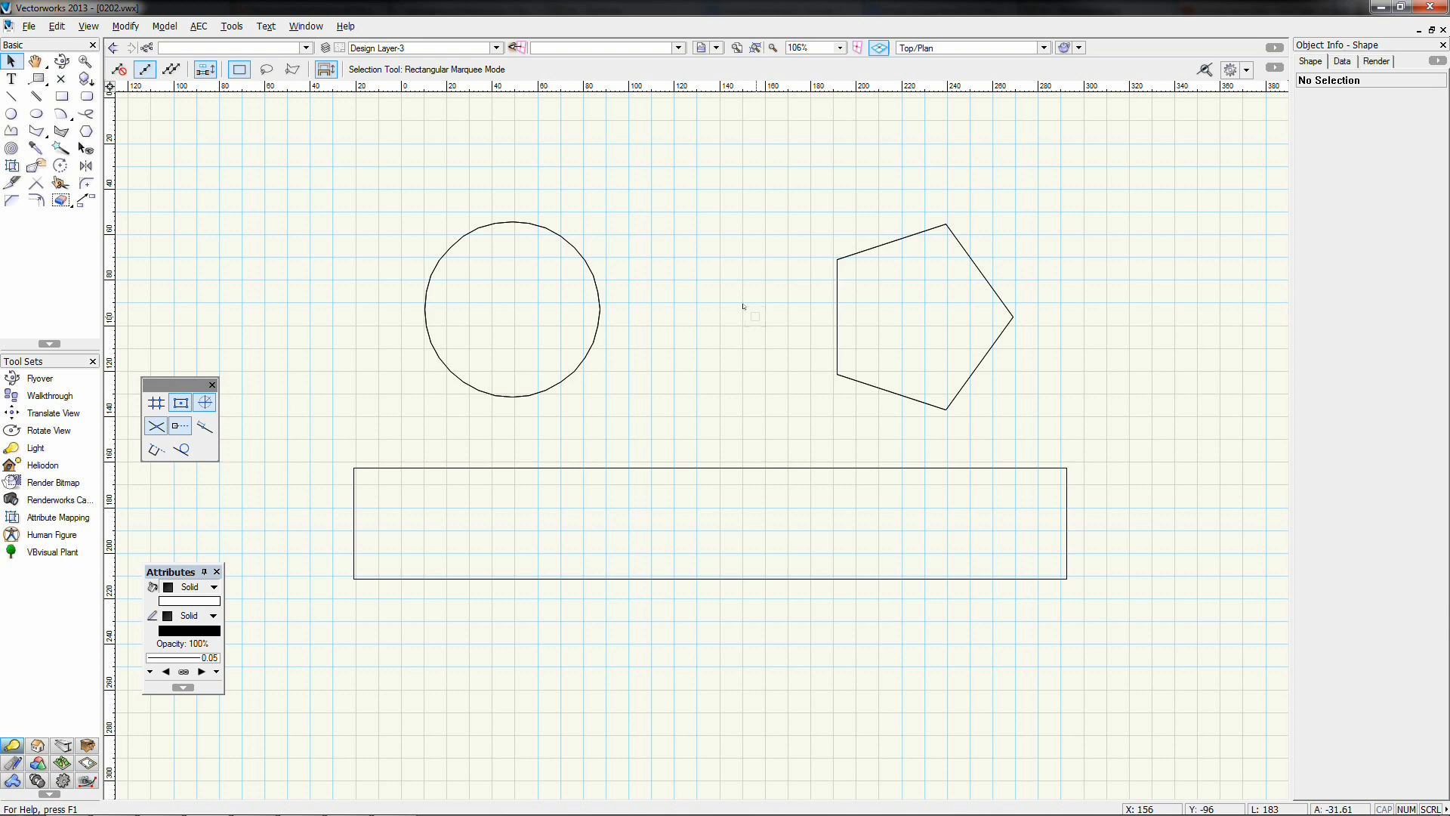
Switch to the Right Isometric view with the three solids centred on screen
left_click(922, 50)
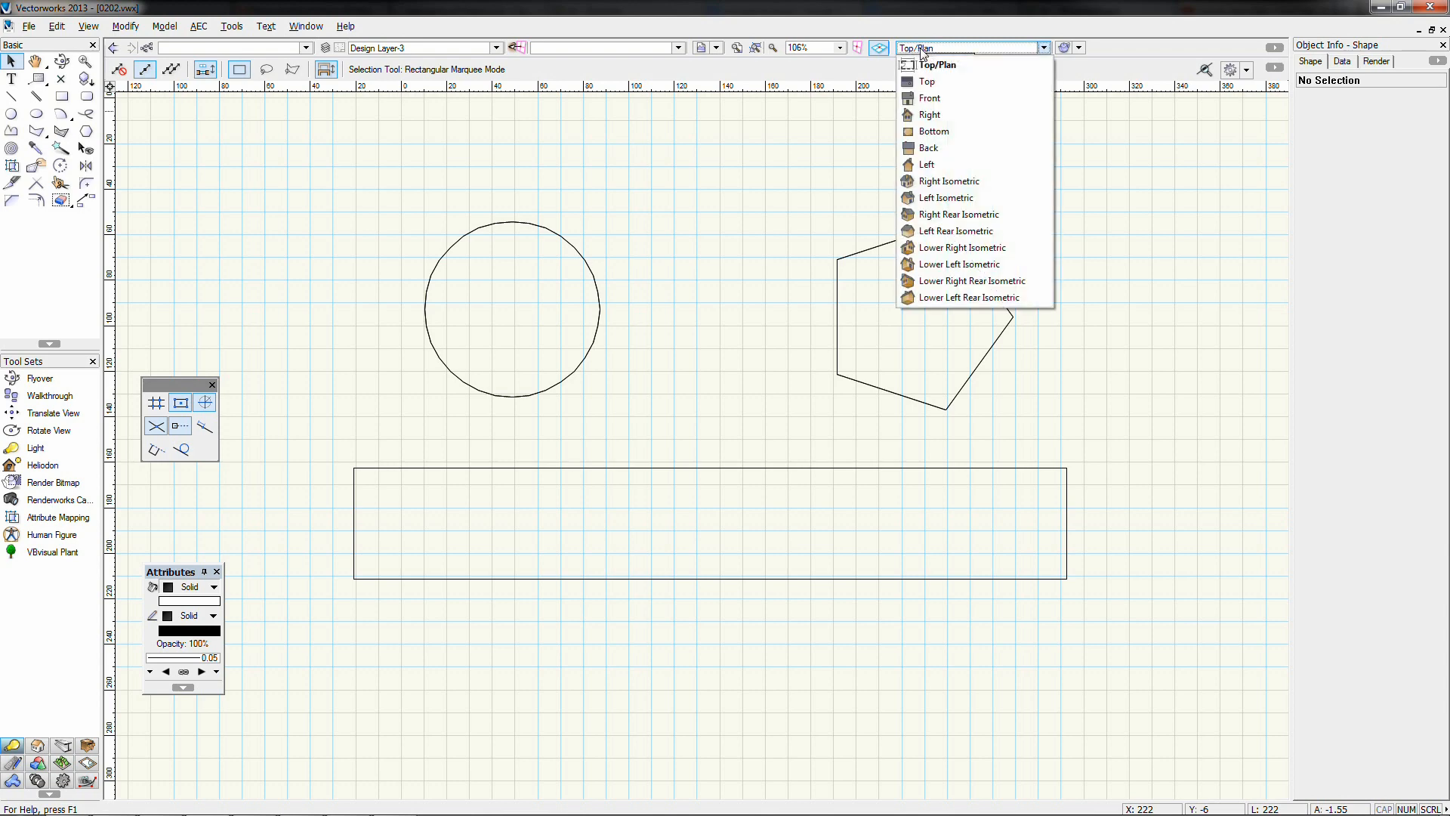
left_click(935, 187)
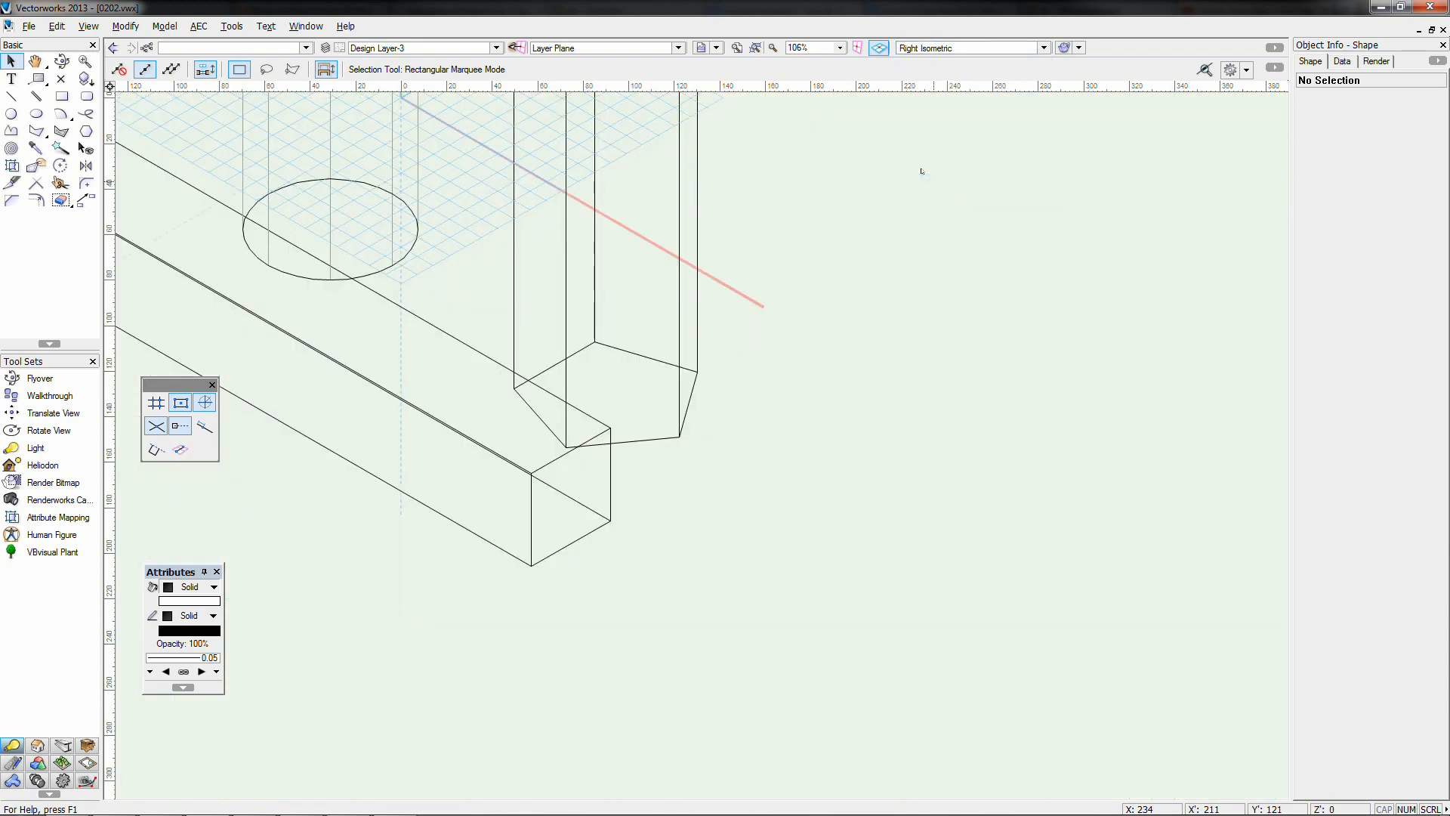
scroll(695, 340, "down", 3)
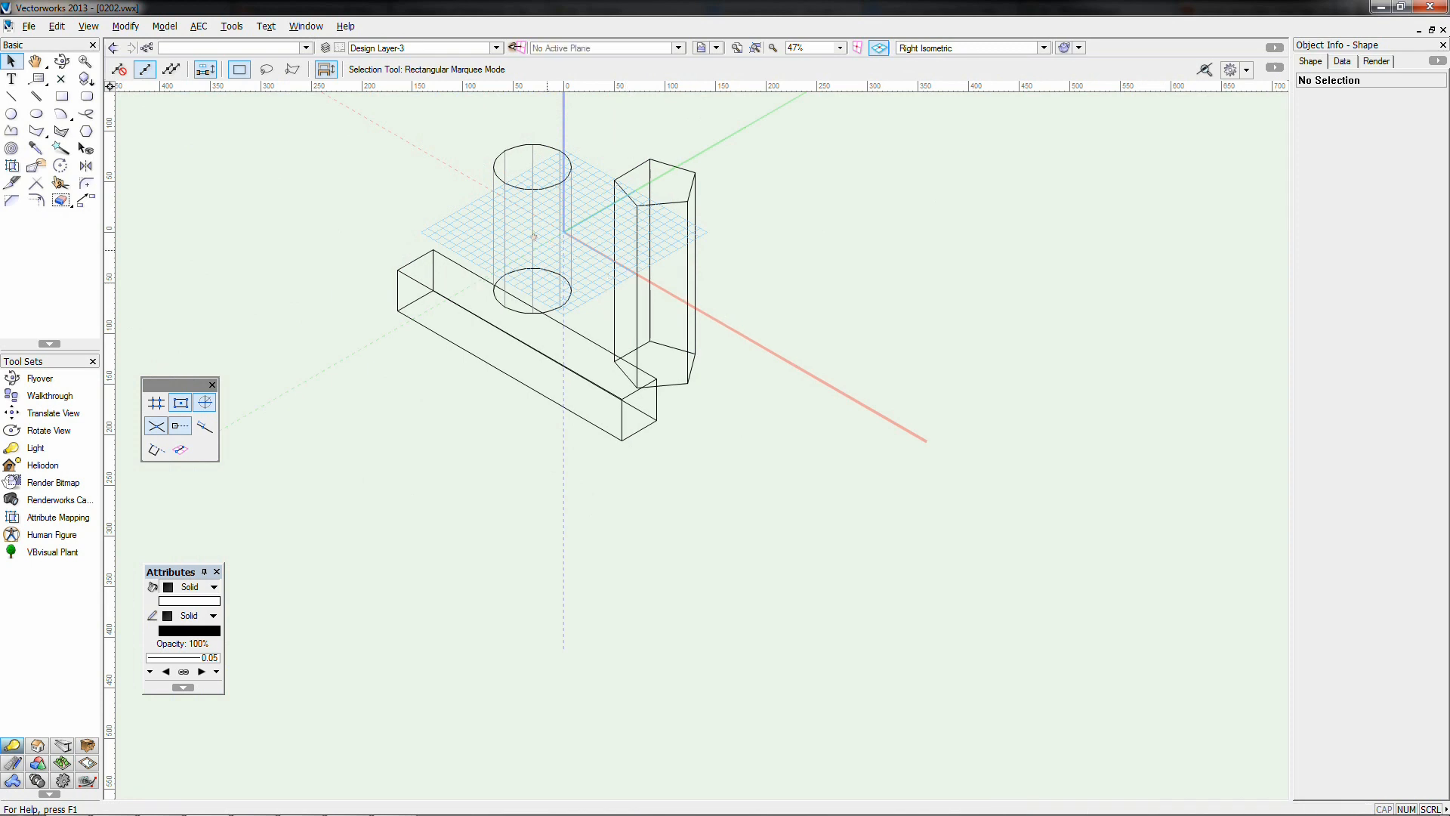
middle_click_drag(534, 236, 667, 457)
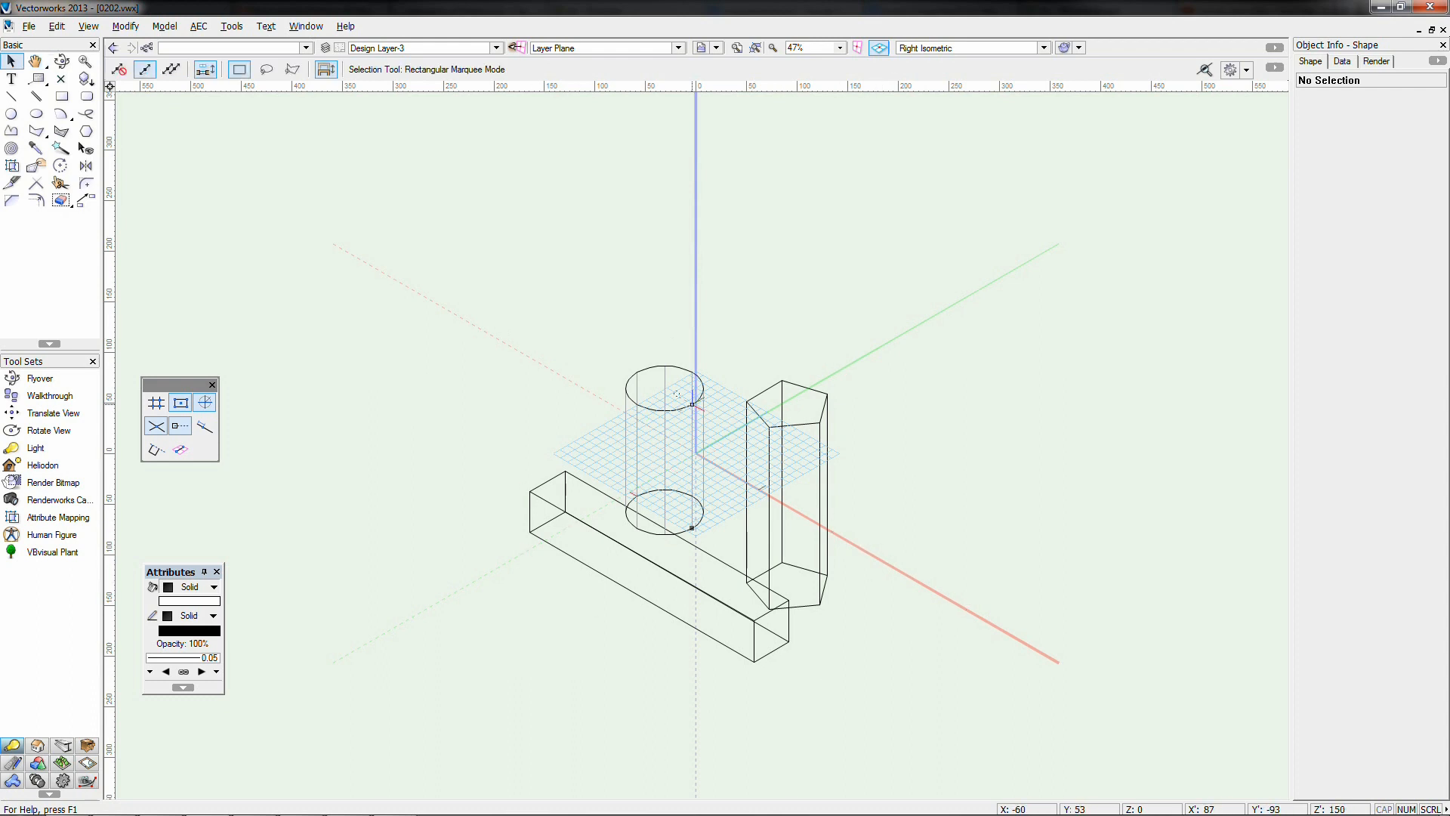
Check the heights of the bar, cylinder and pentagonal prism (50, 150, 220)
left_click(580, 520)
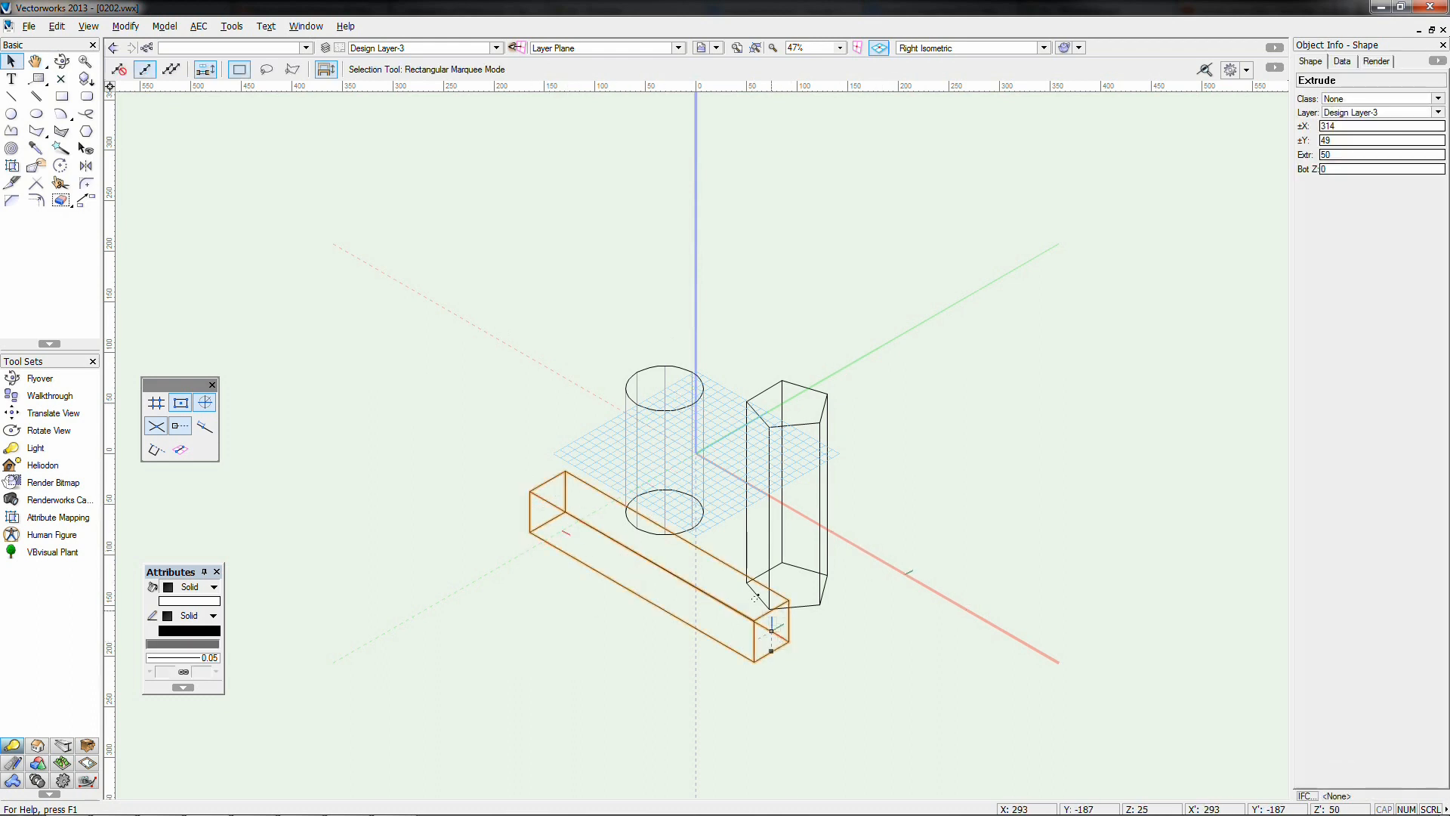
left_click(665, 399)
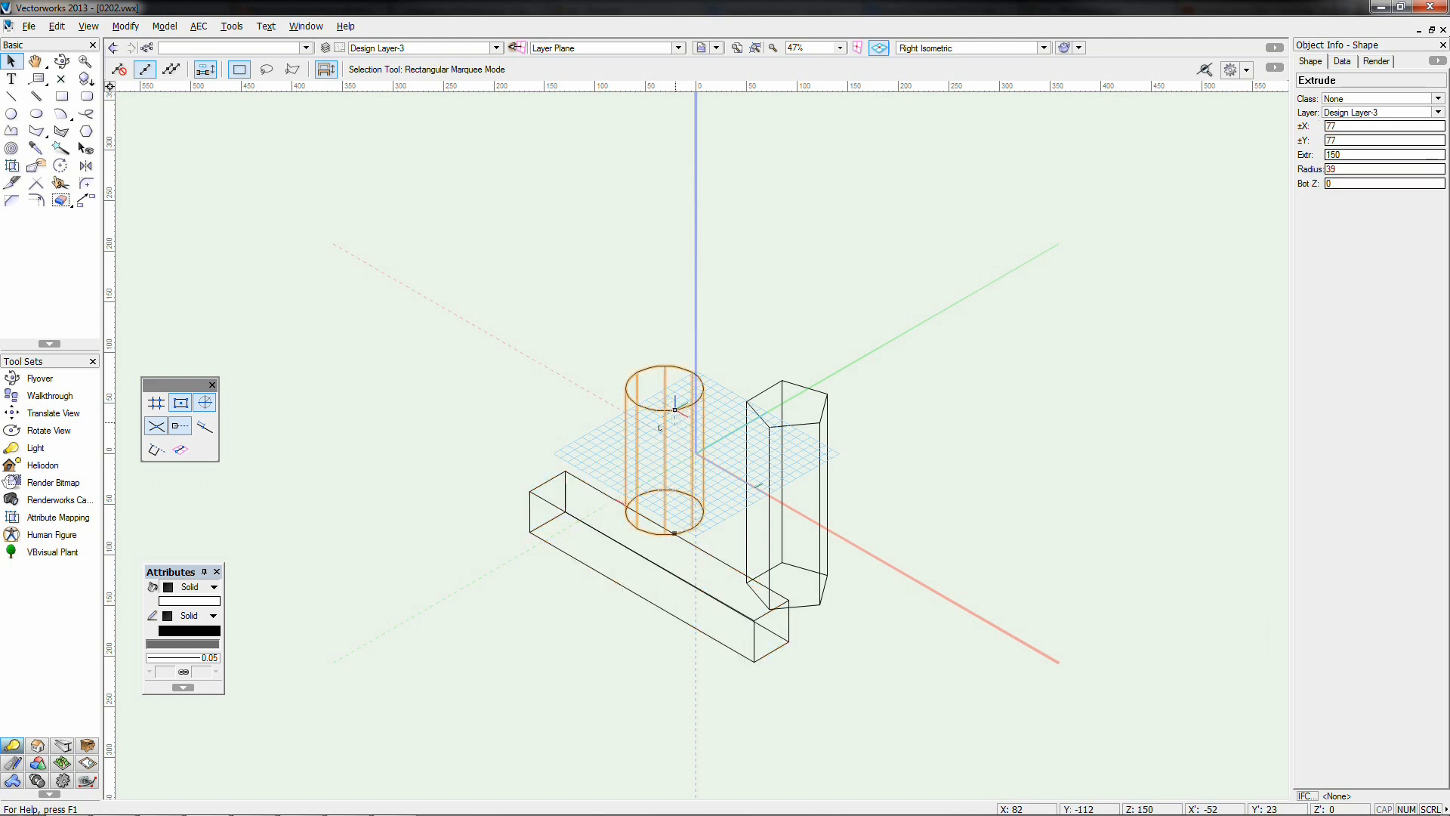
left_click(786, 421)
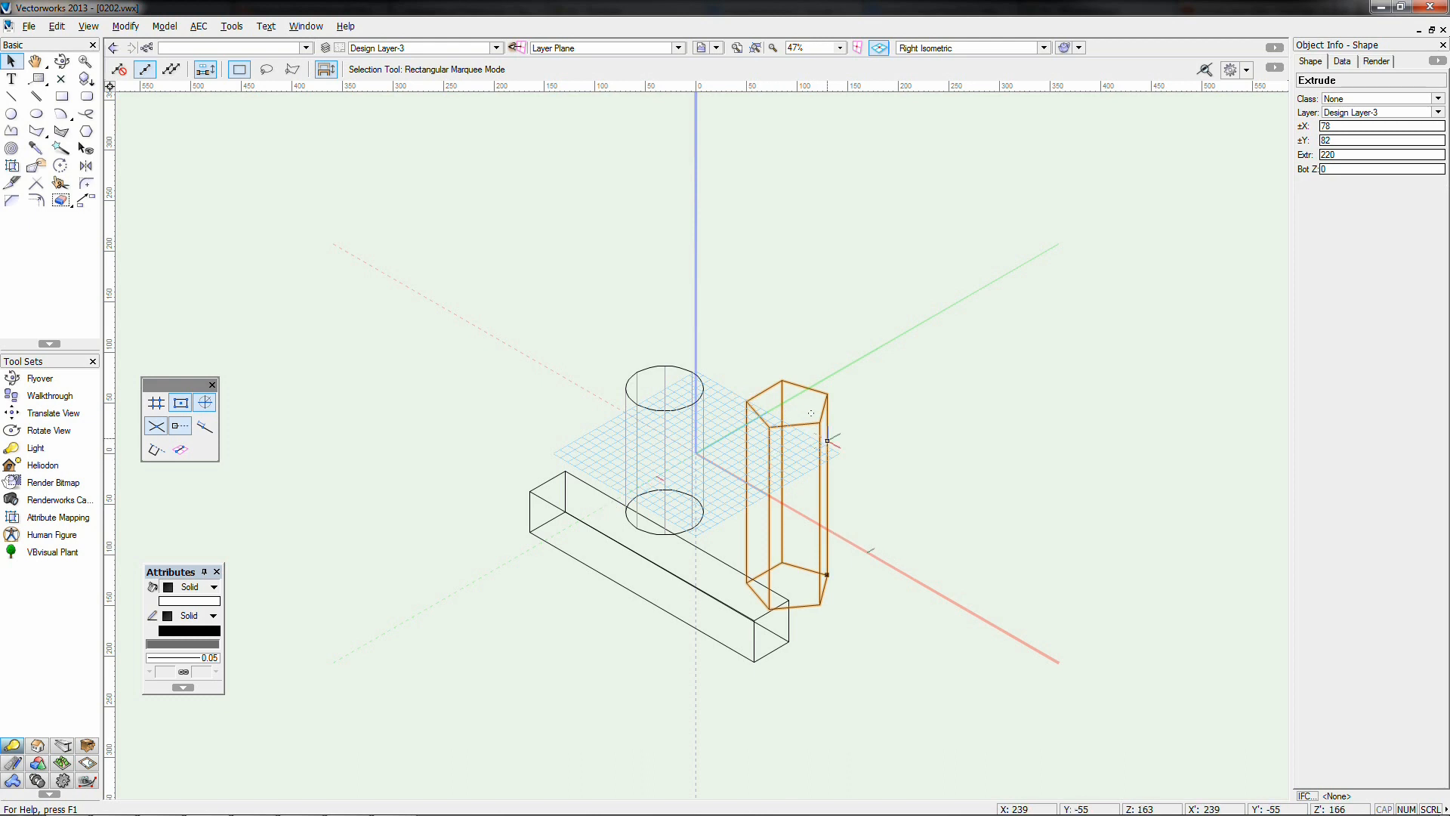
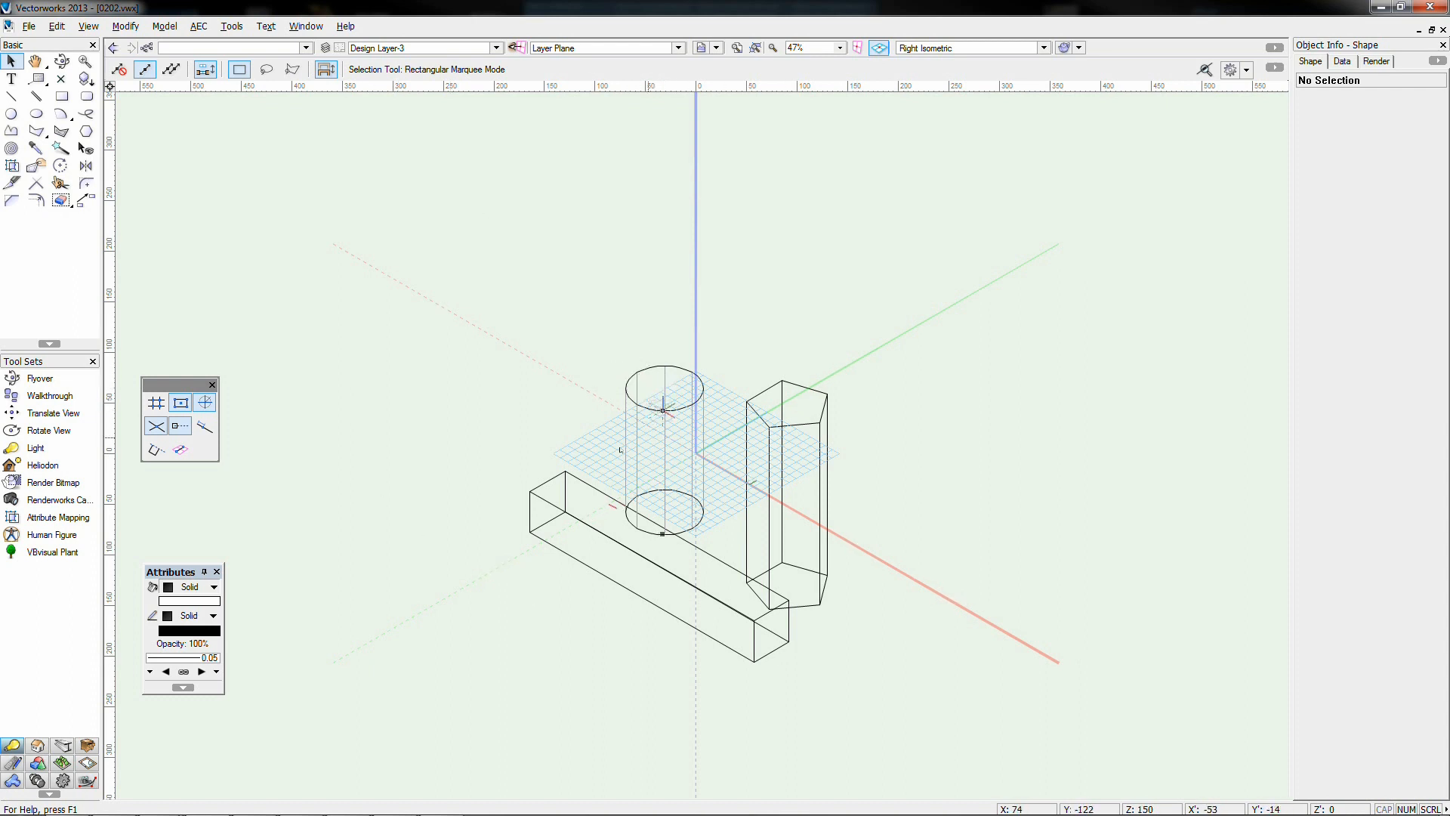
Select the cylinder extrude so Object Info shows its 150 height and 39 radius
left_click(636, 402)
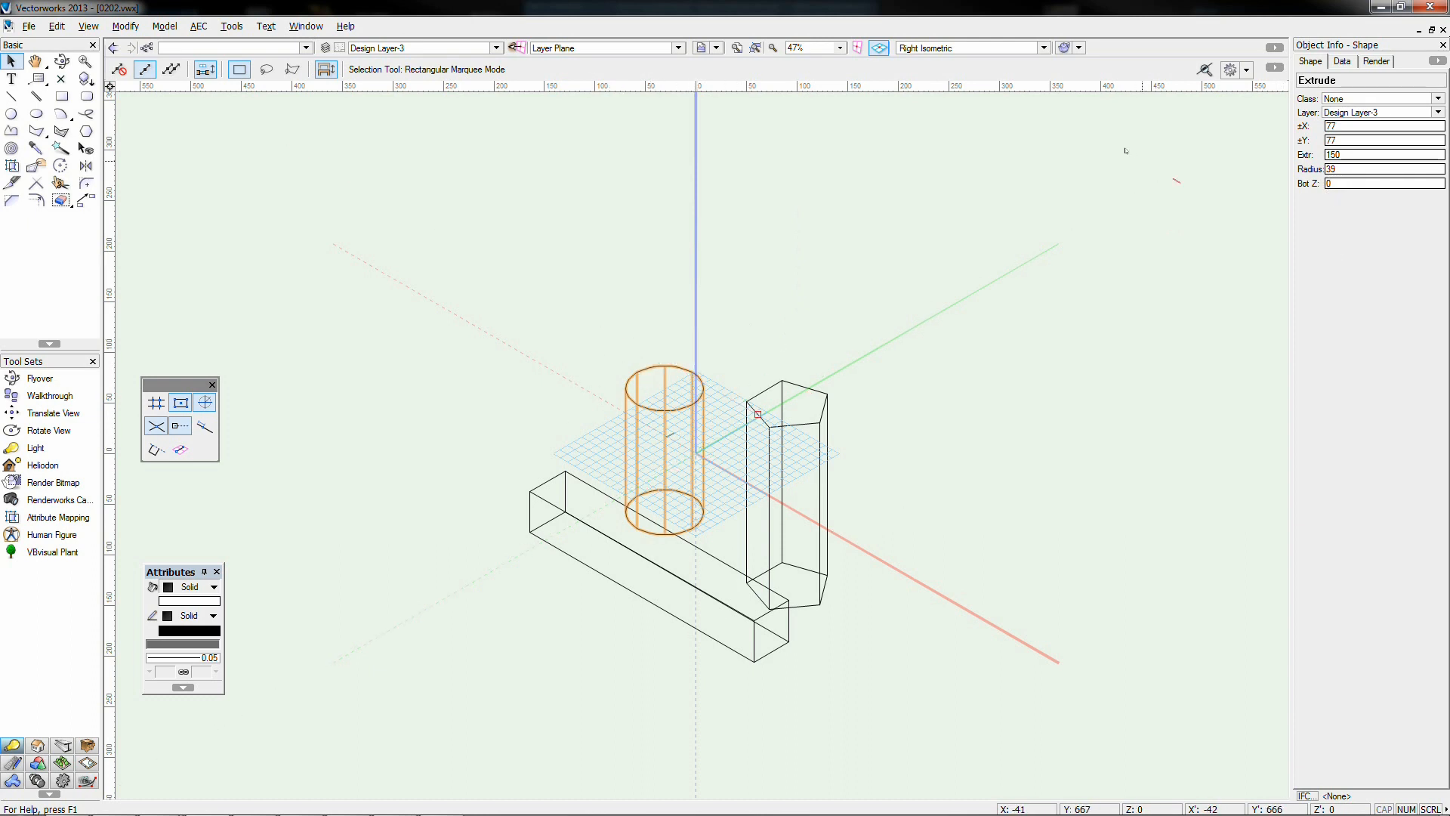
Set the cylinder's extrusion height to 200, then to 50, and view it from the front
double_click(1352, 155)
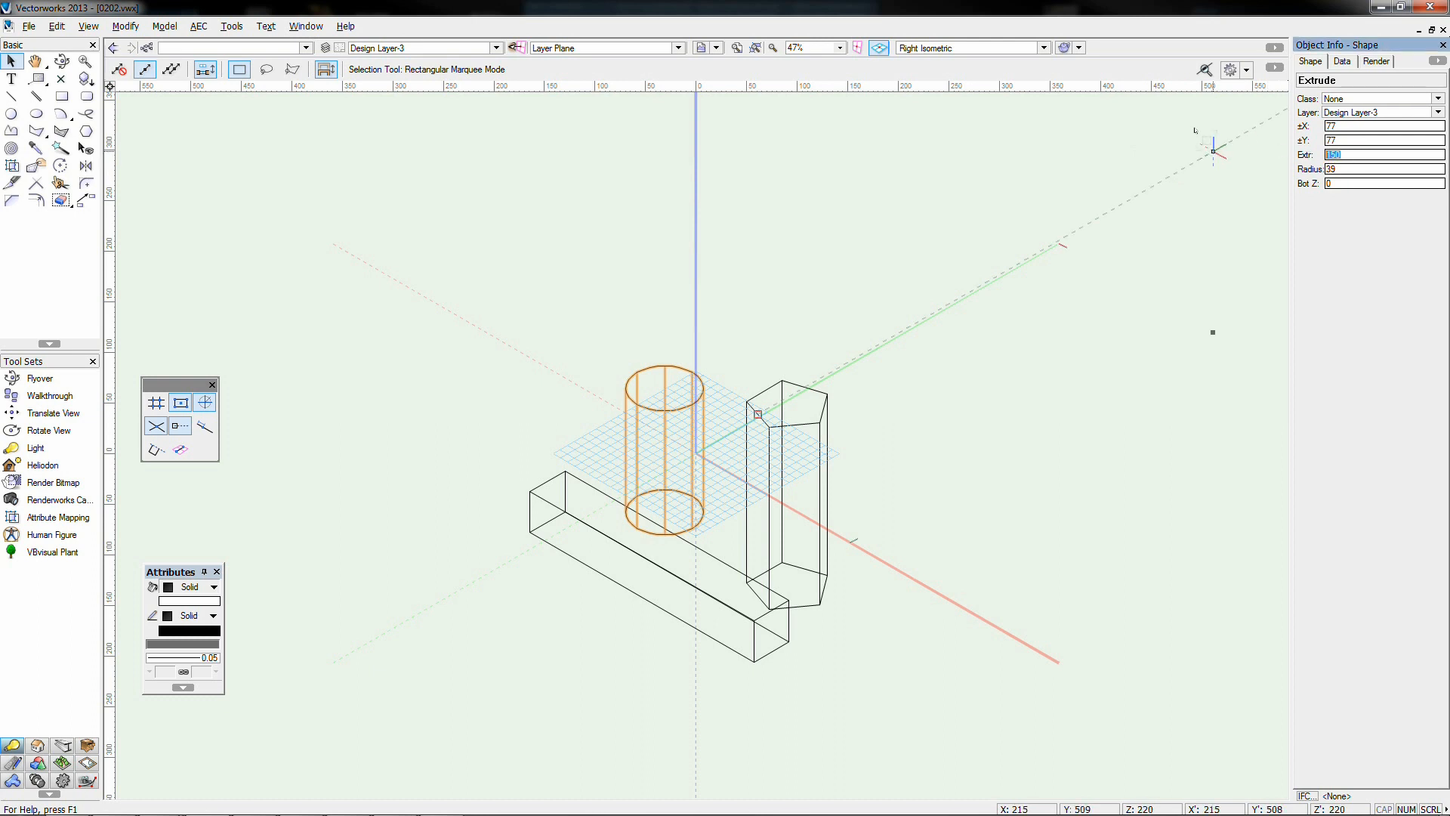
key("Return")
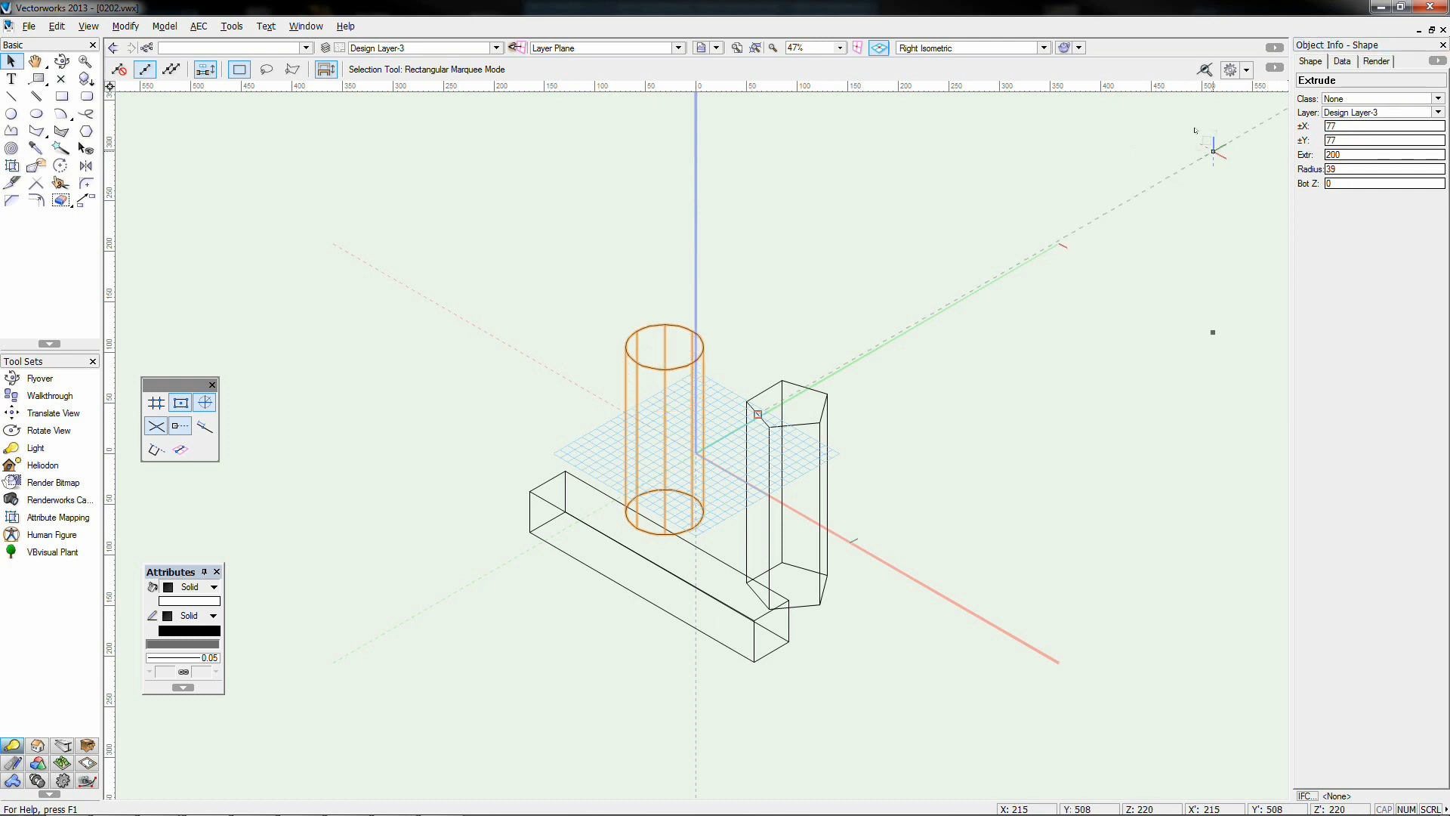
left_click(1413, 144)
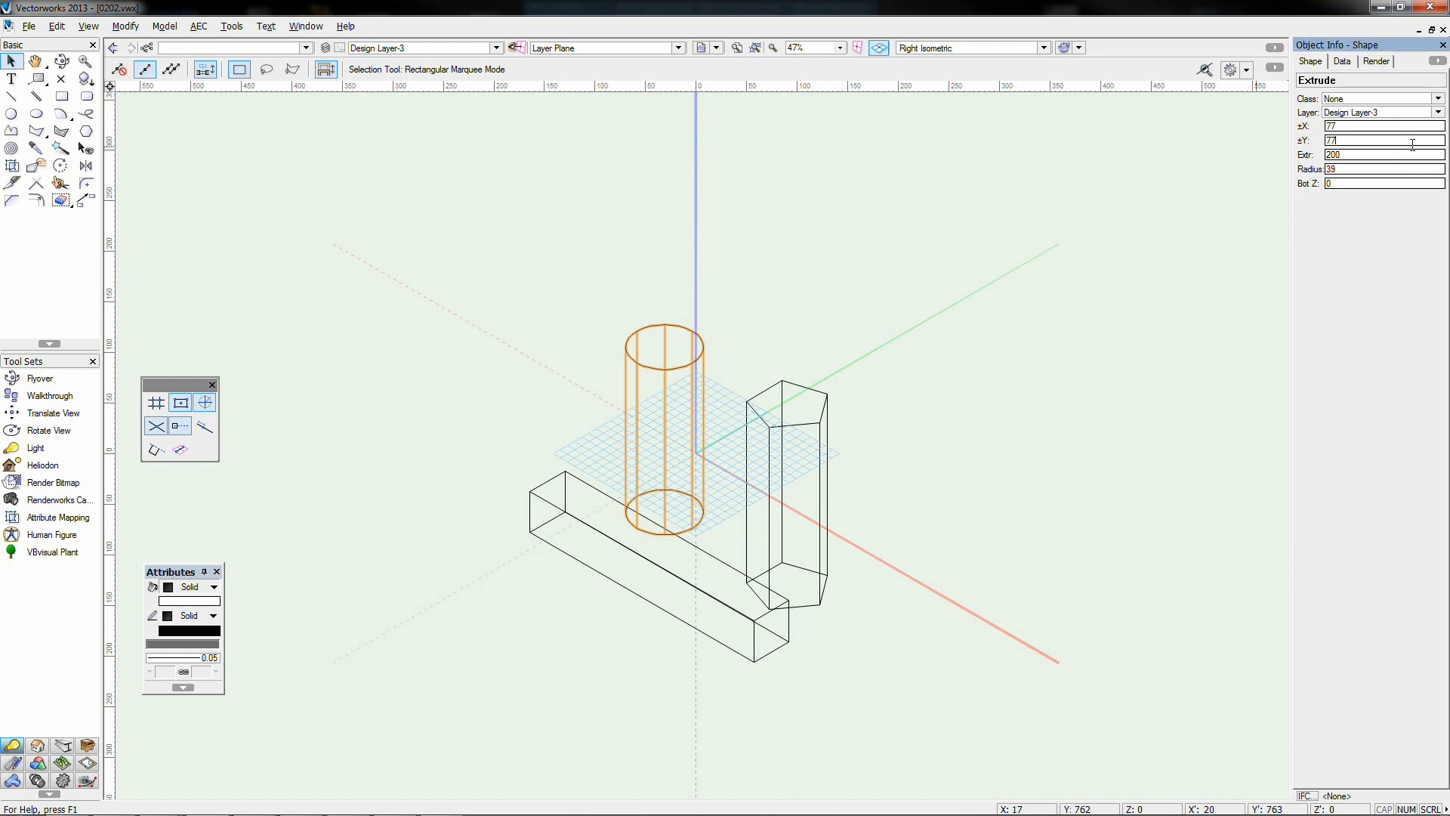
double_click(1364, 154)
type("50")
key("Return")
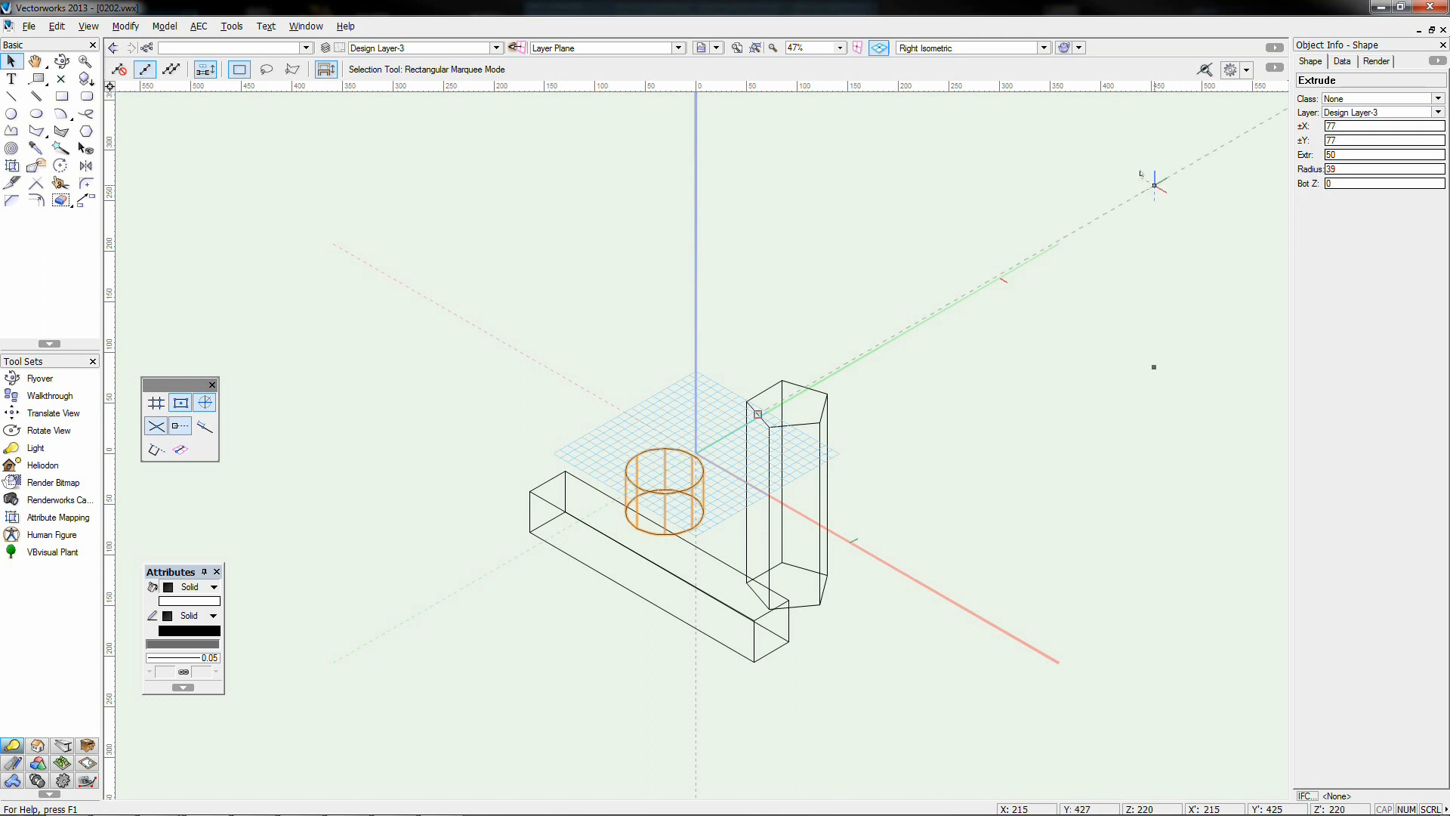
key("KP_2")
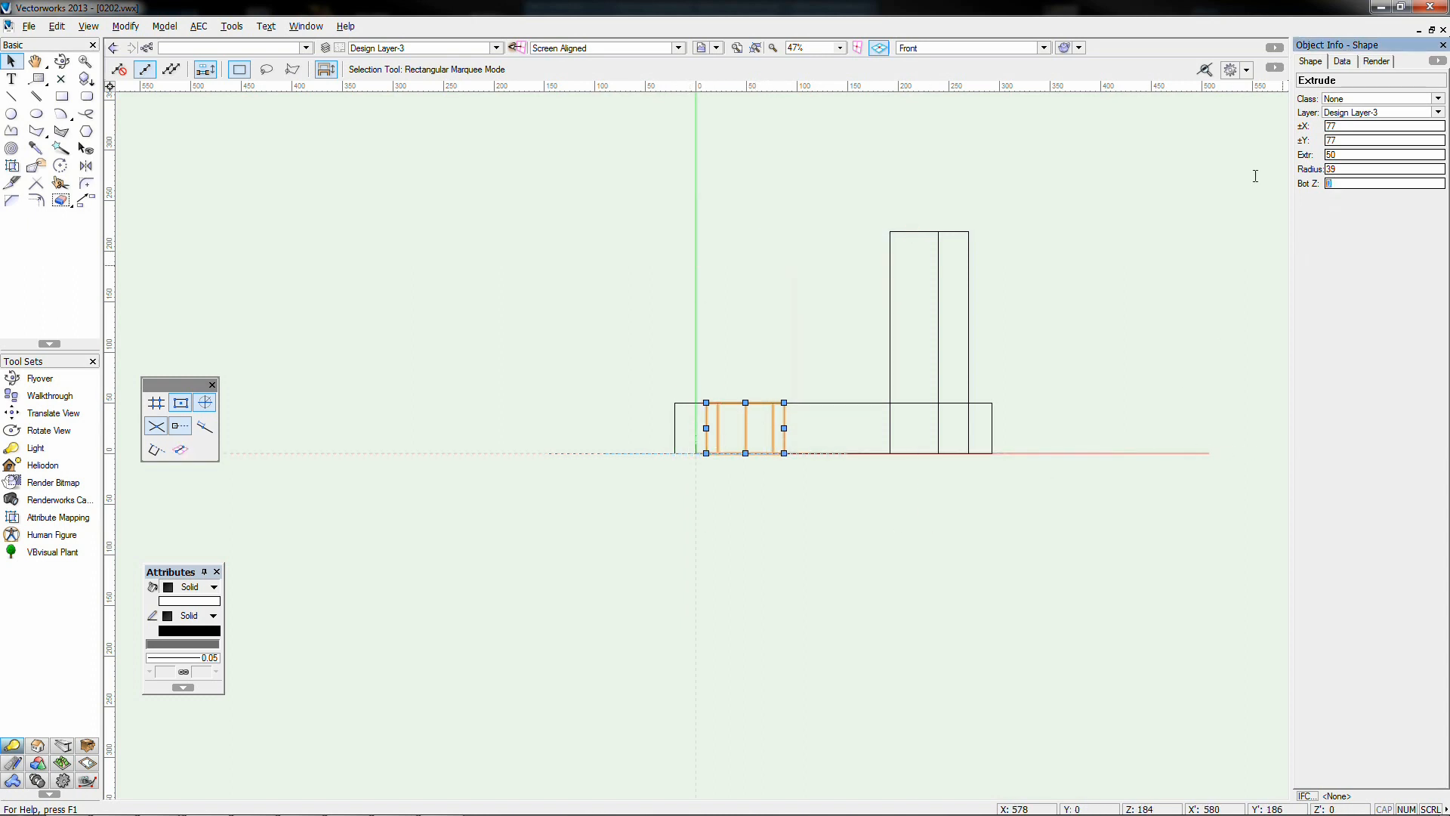
Select the cylinder and set its Bot Z to 50 so it sits on the box
left_click(832, 394)
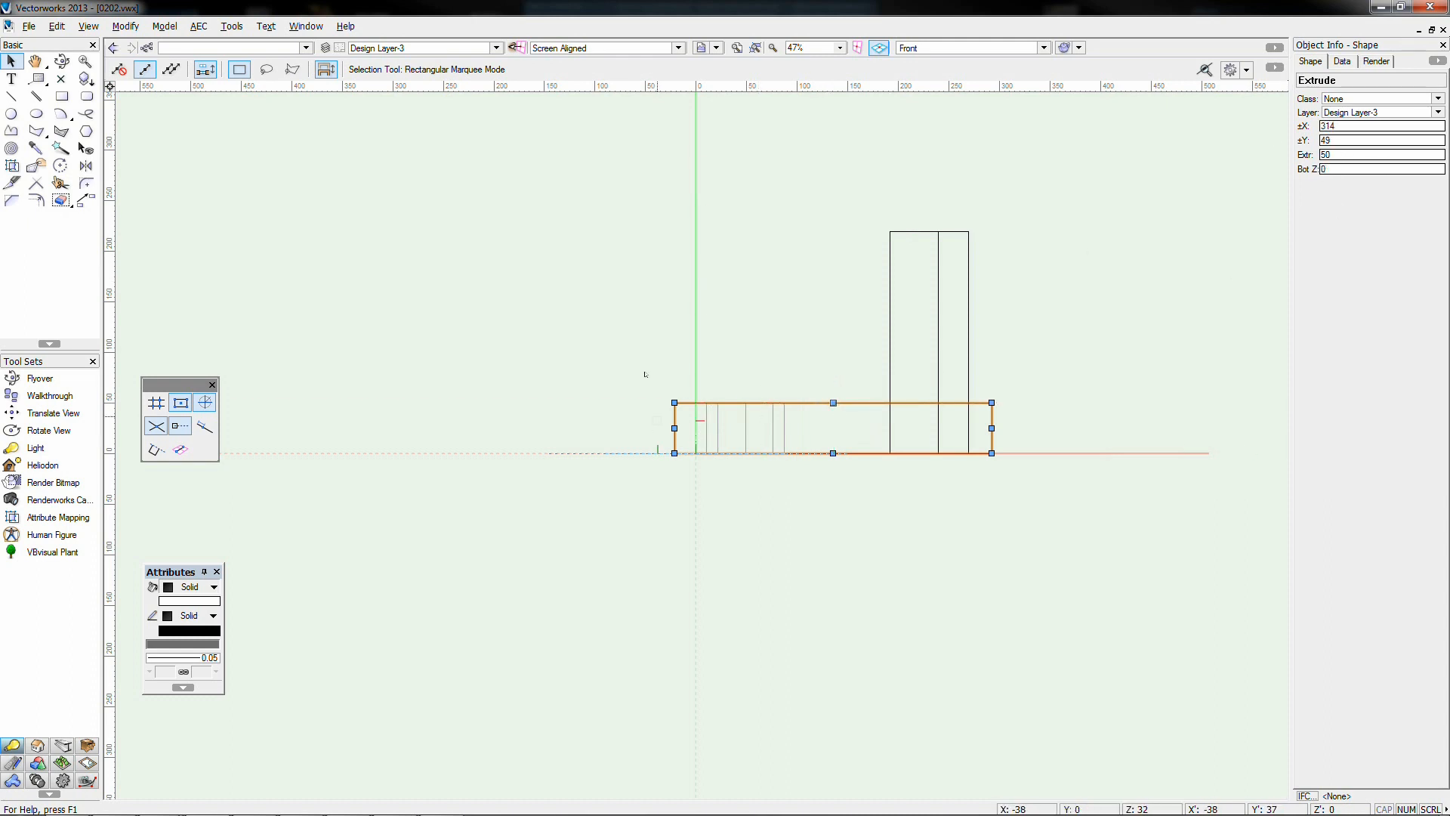
left_click_drag(693, 341, 793, 516)
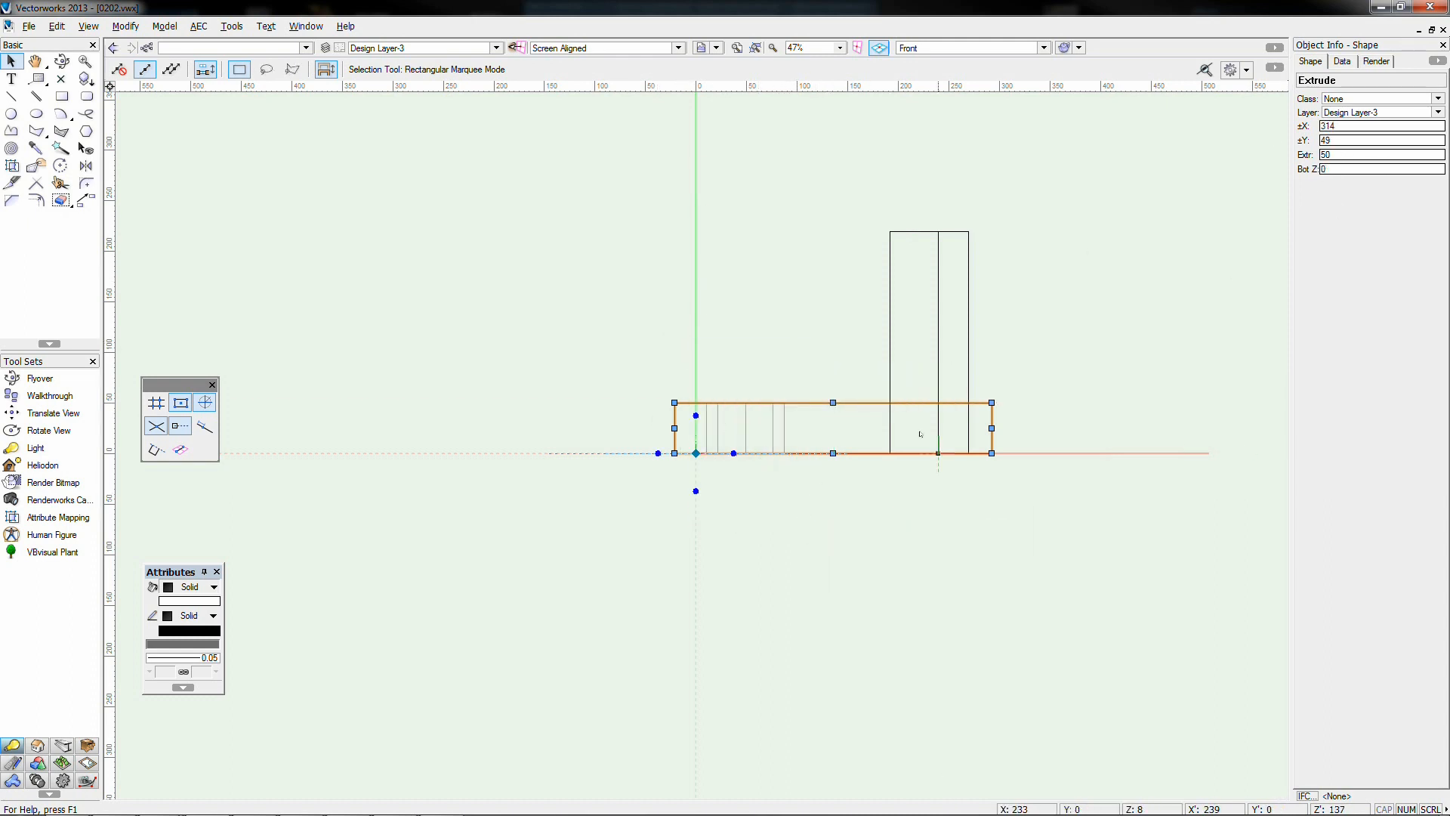
left_click(757, 422)
left_click(772, 428)
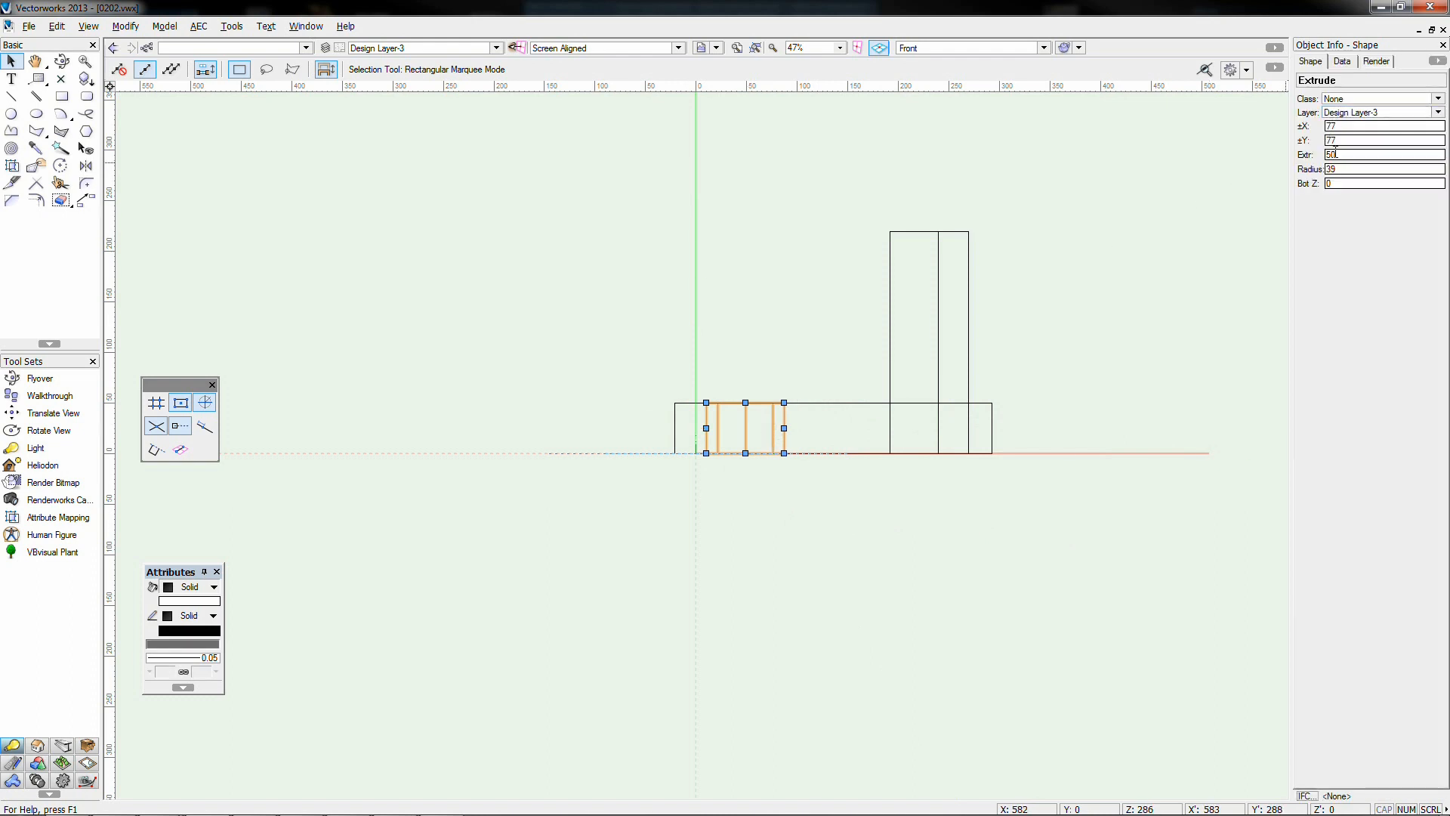
double_click(1333, 182)
type("5")
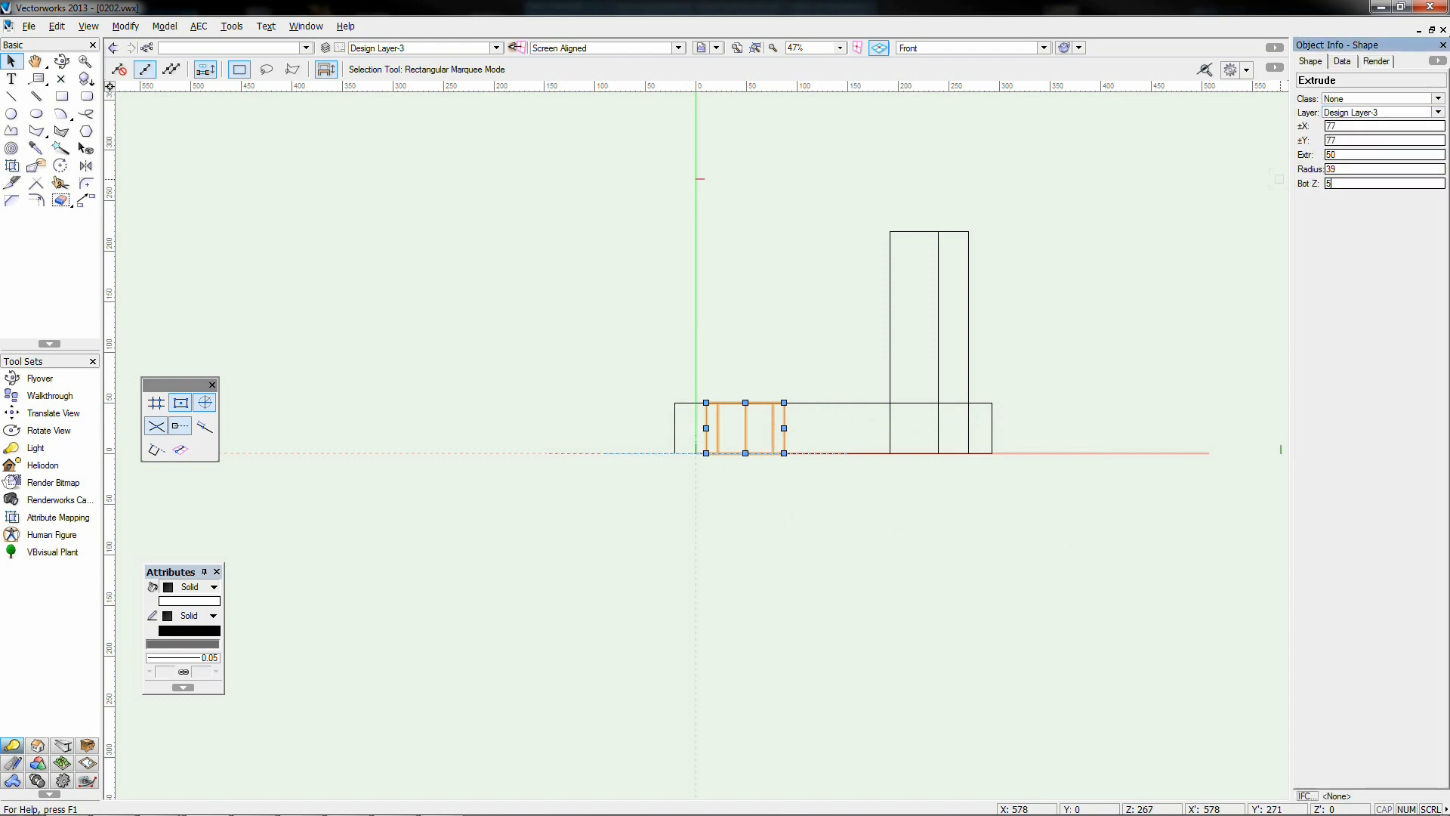
type("0")
key("Return")
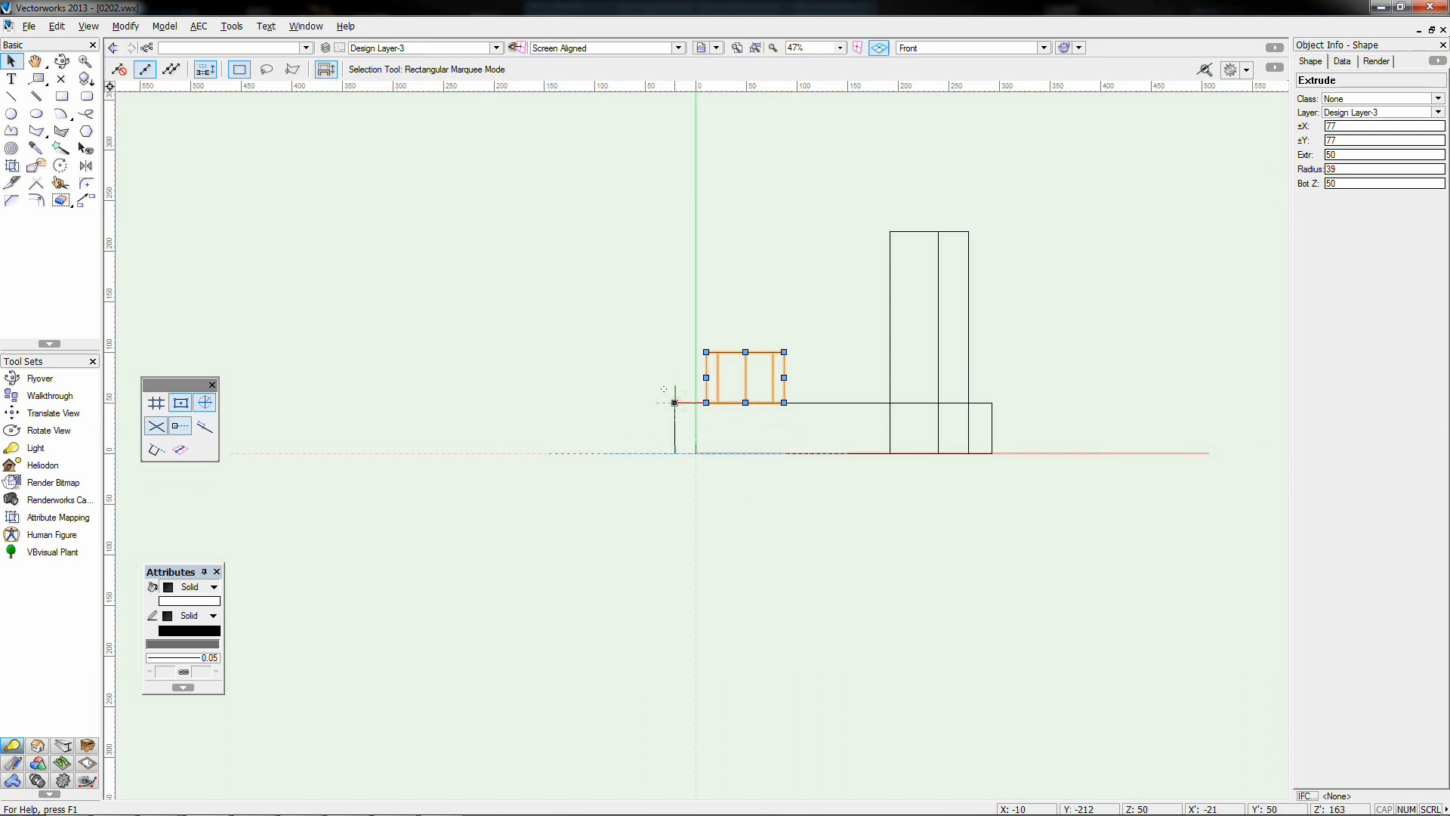
Check the raised cylinder from isometric and front views, then return to Top view
key("KP_1")
key("KP_7")
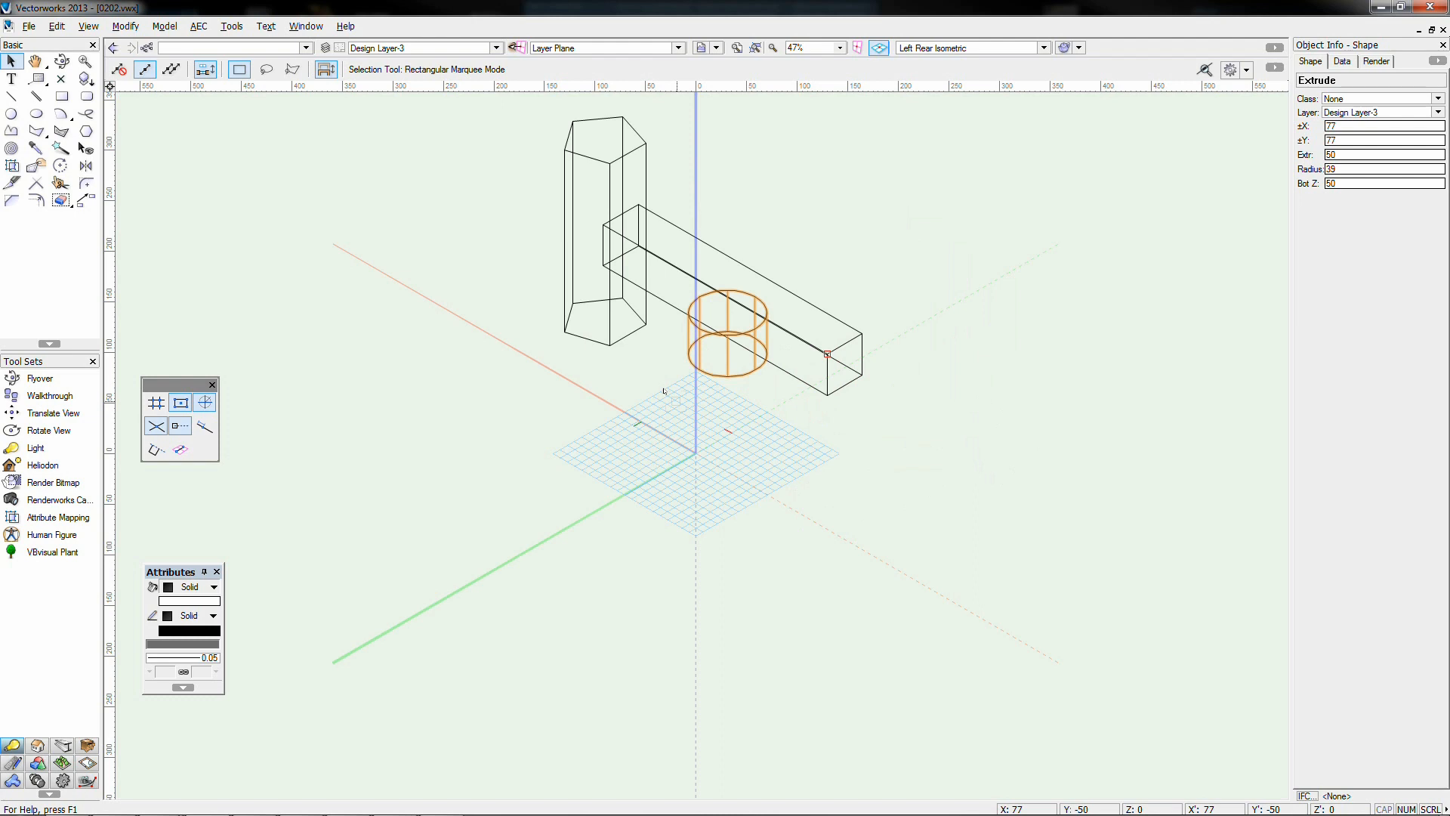
key("KP_3")
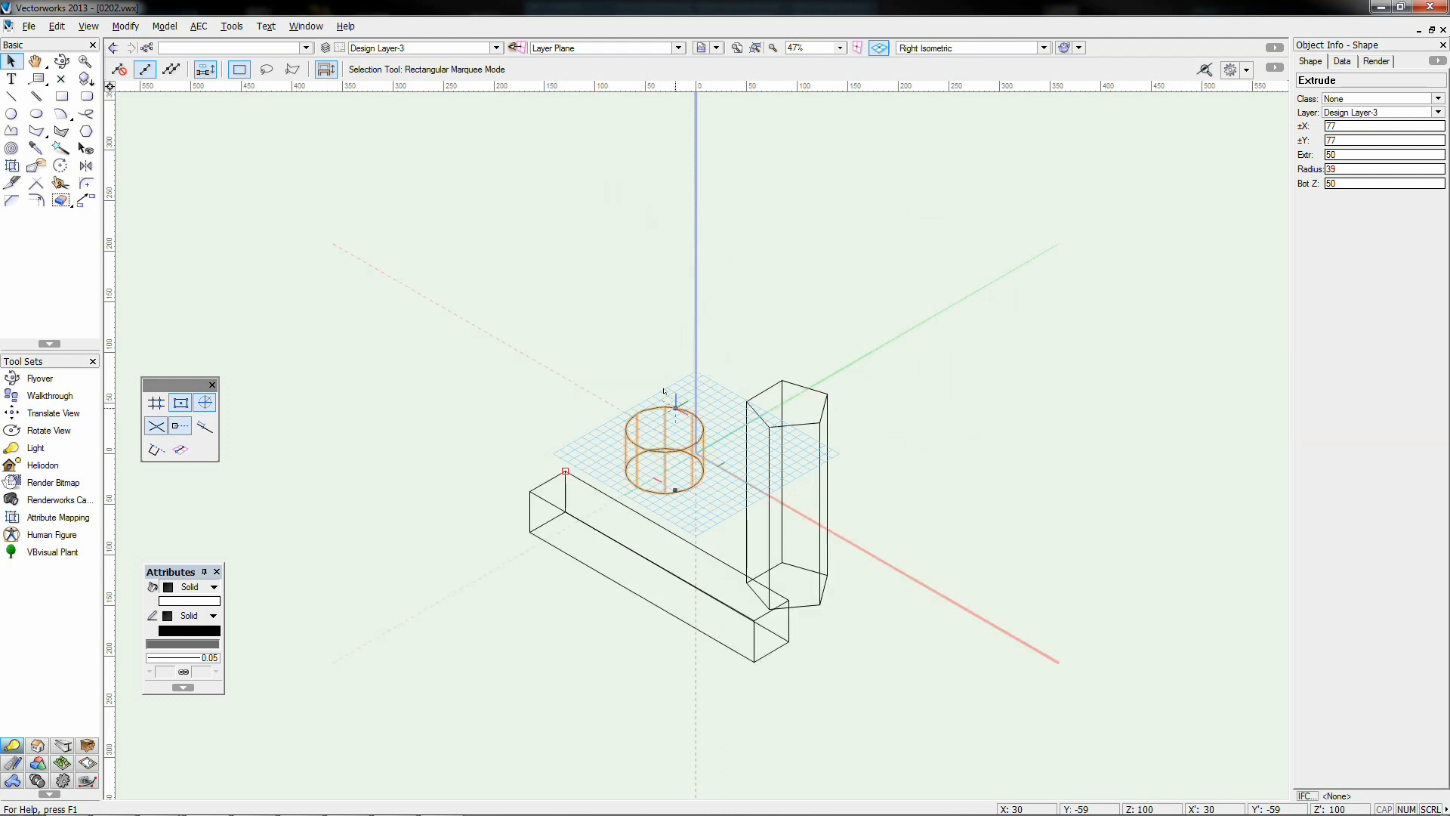
key("KP_2")
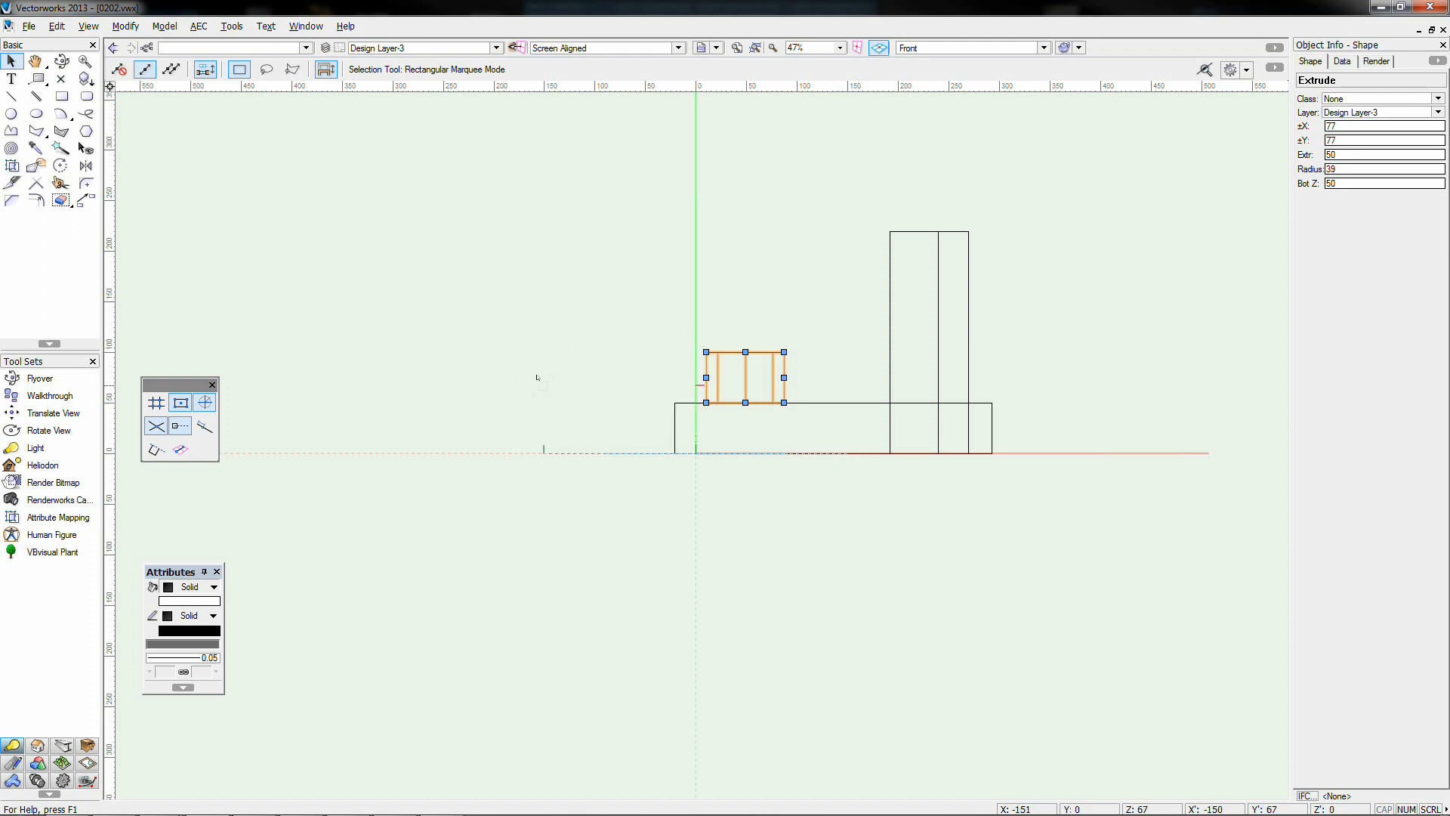
key("KP_1")
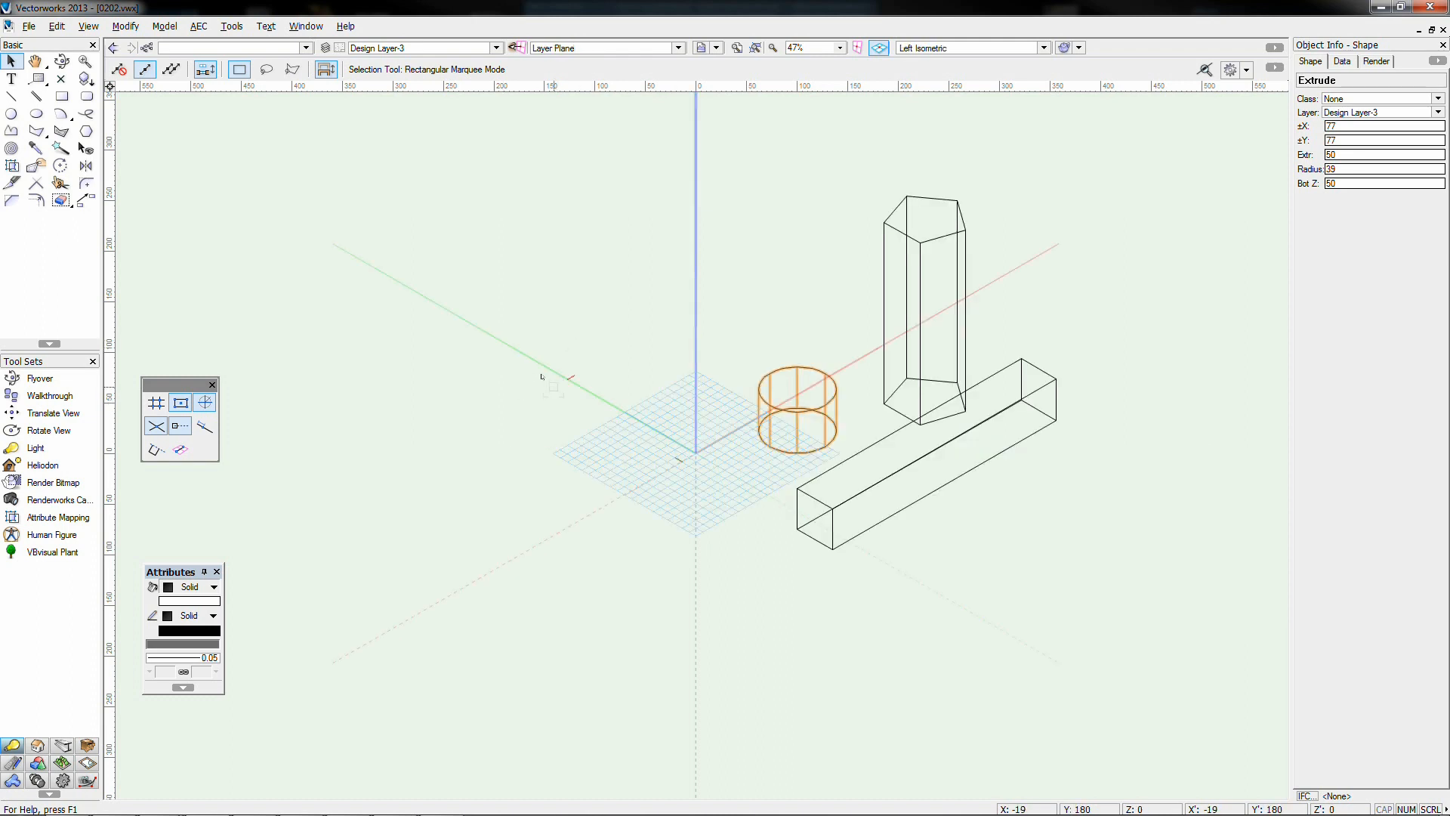
key("KP_7")
key("KP_9")
key("KP_1")
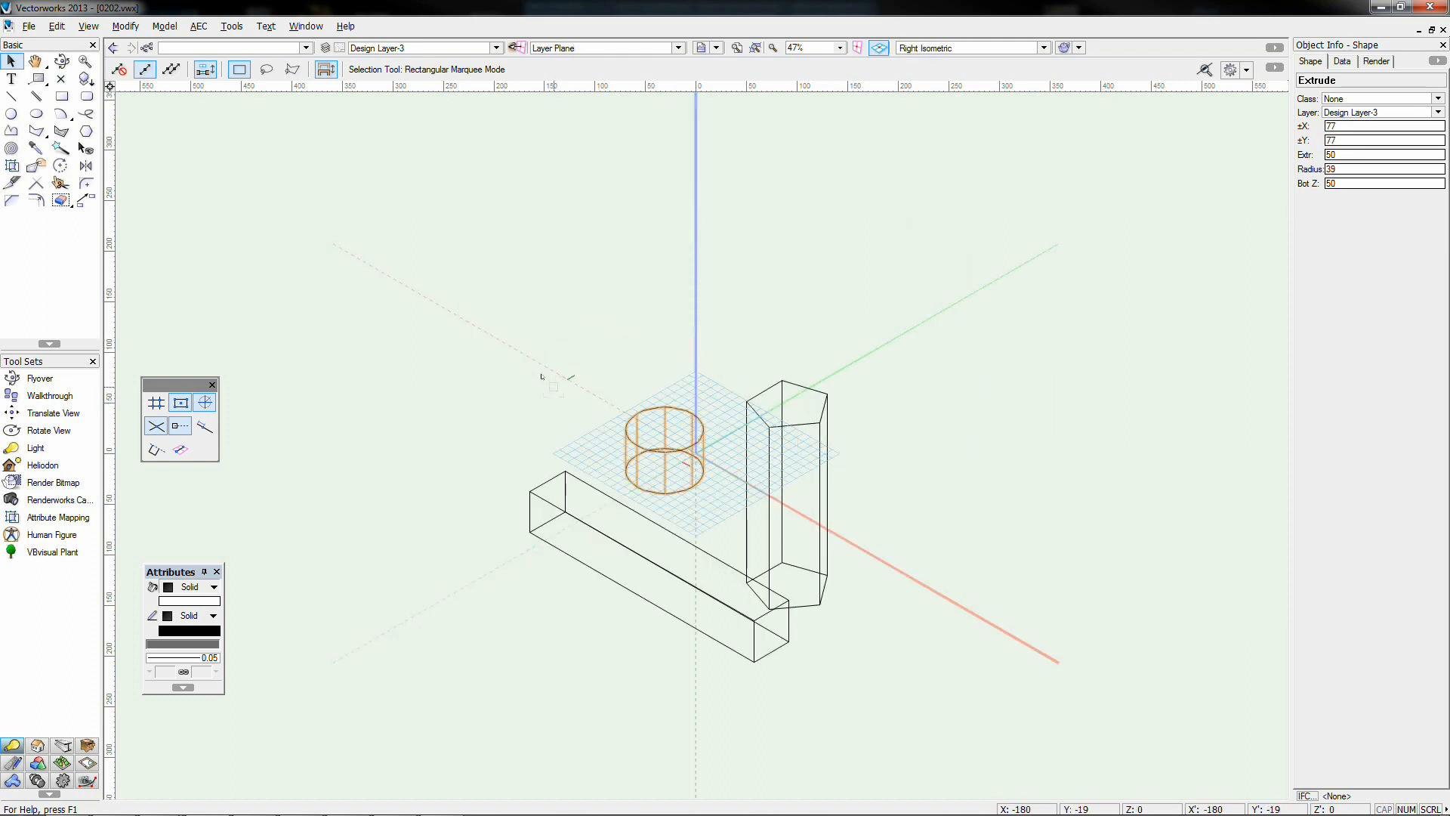
key("KP_2")
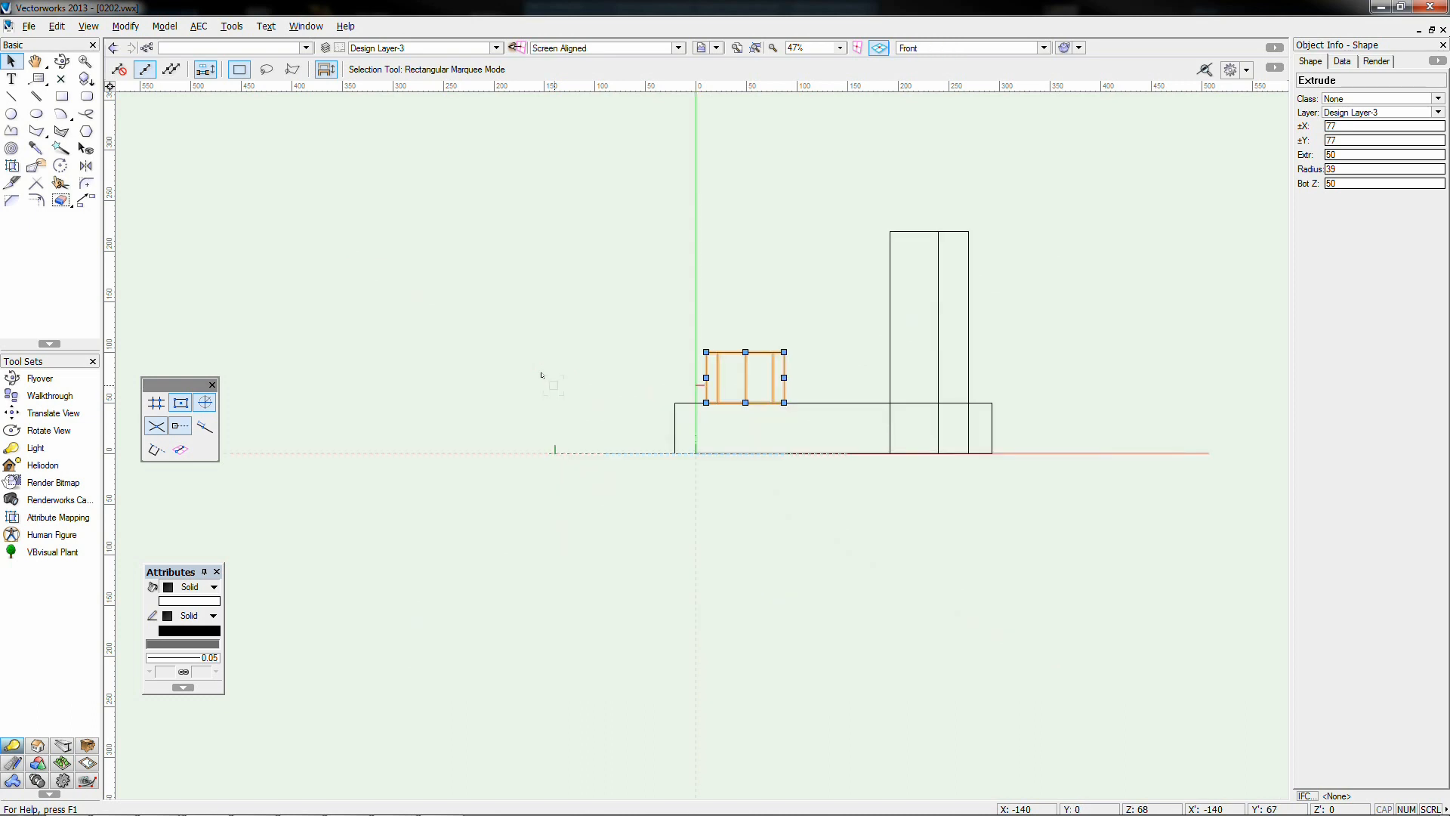
key("KP_5")
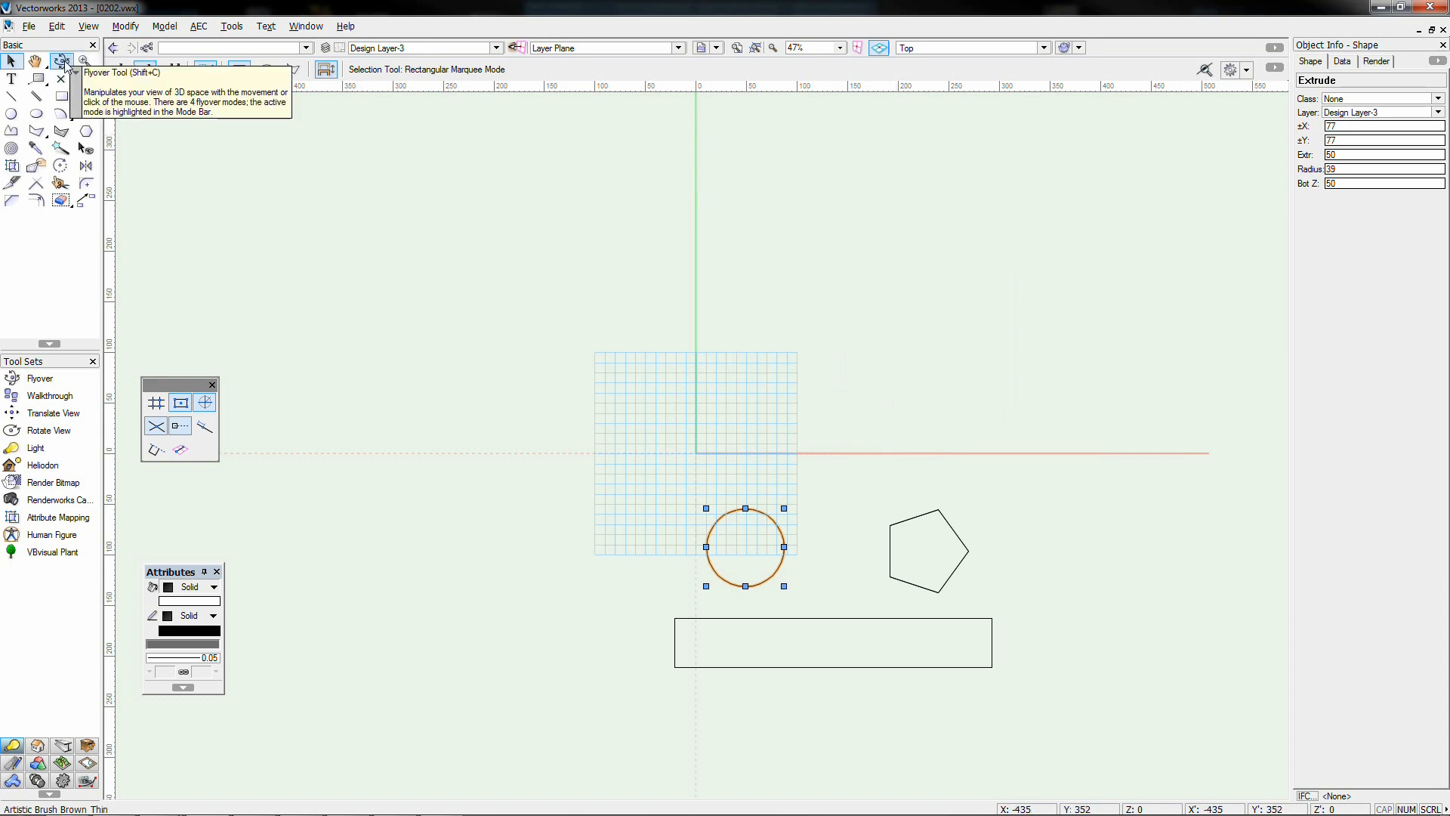
left_click(63, 61)
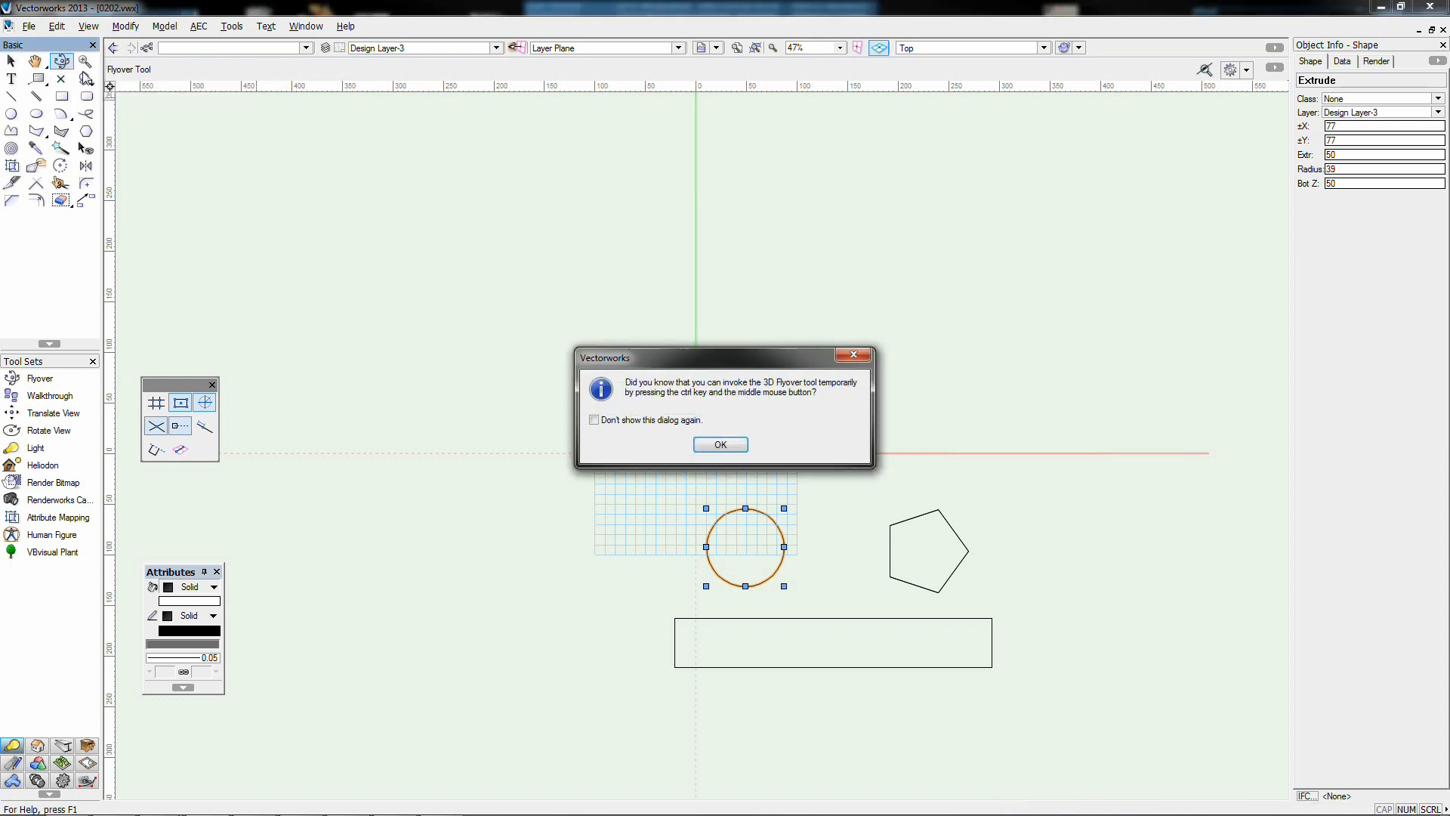
left_click(720, 446)
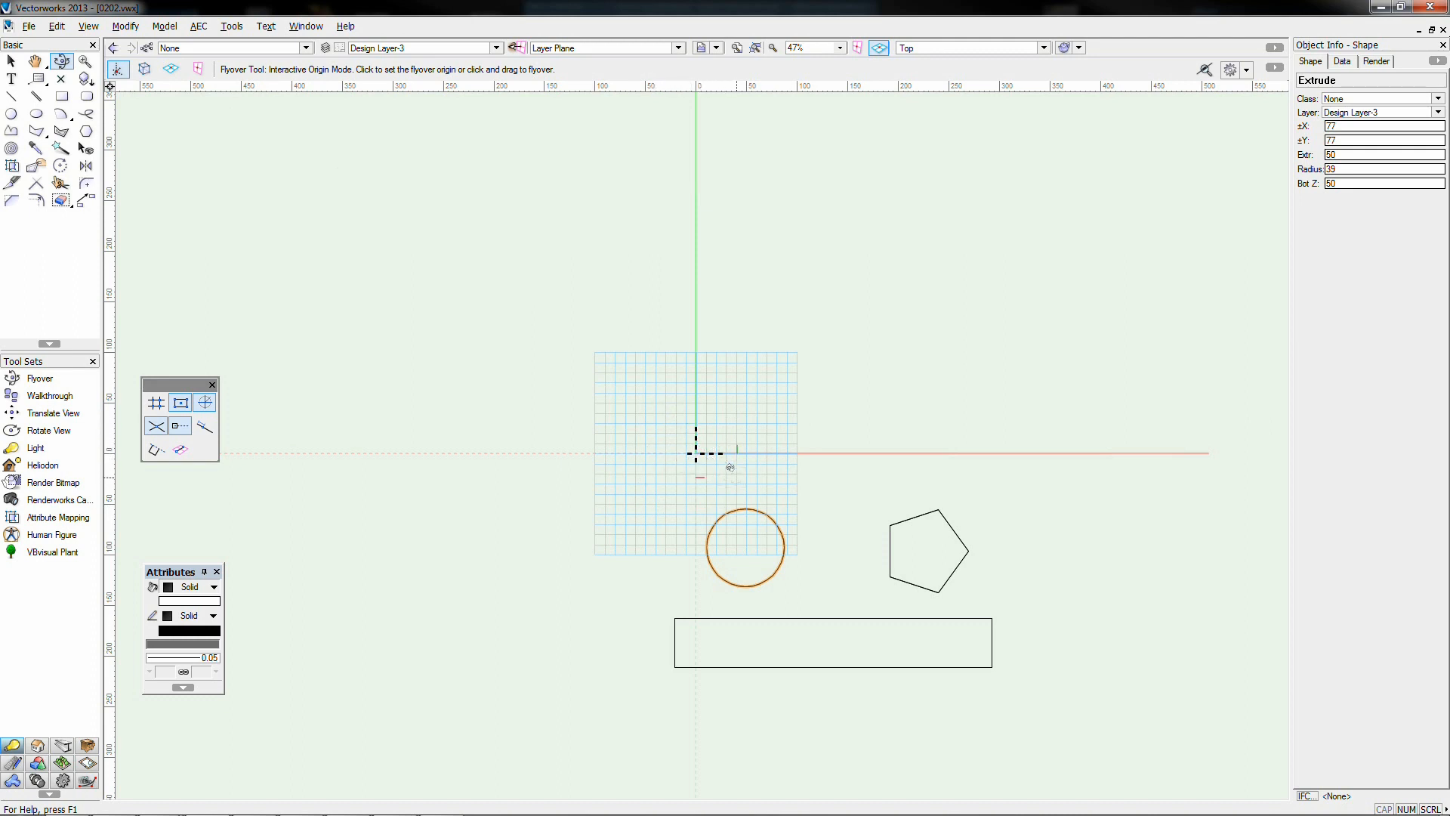
left_click(744, 546)
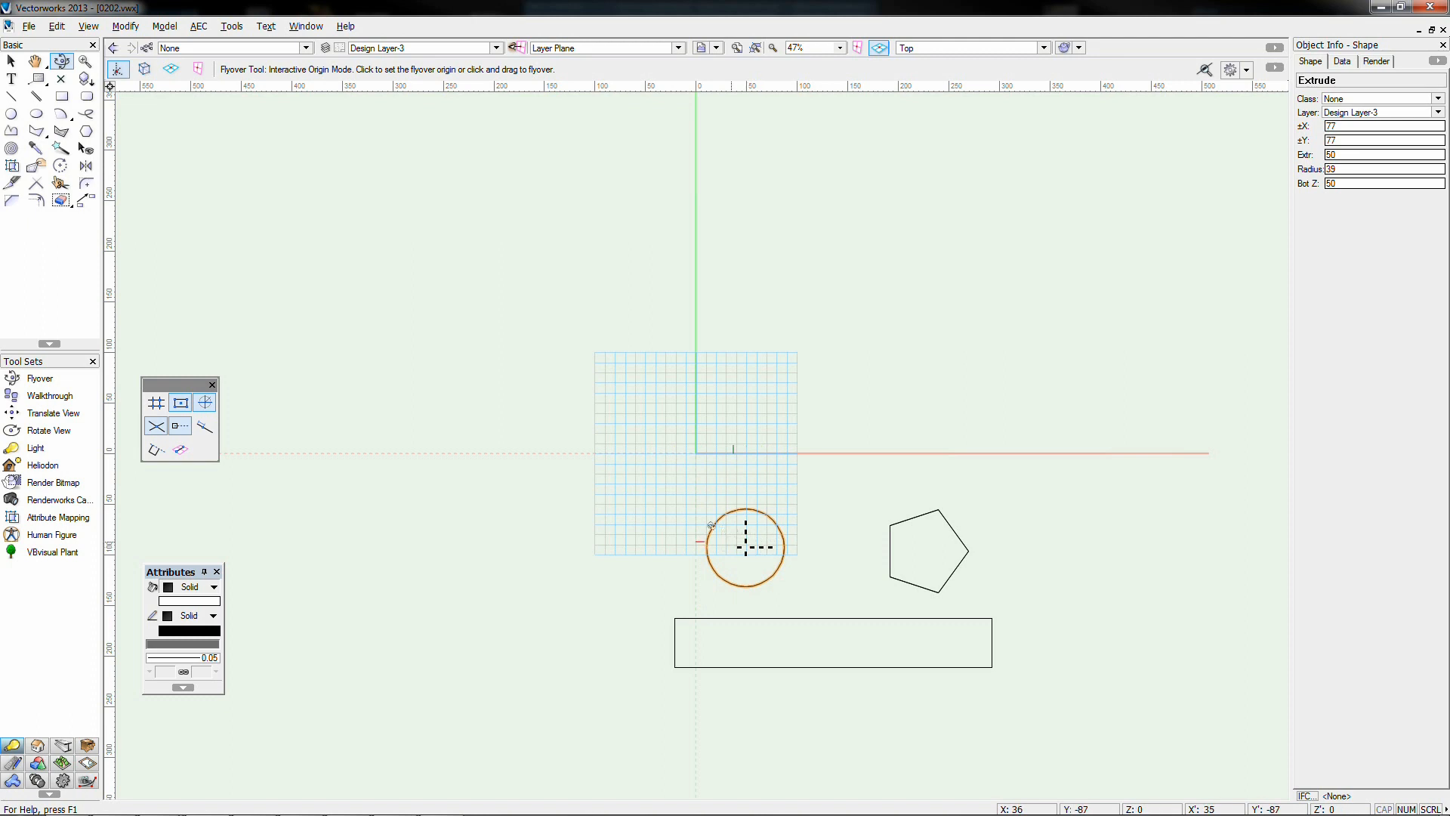
left_click(838, 584)
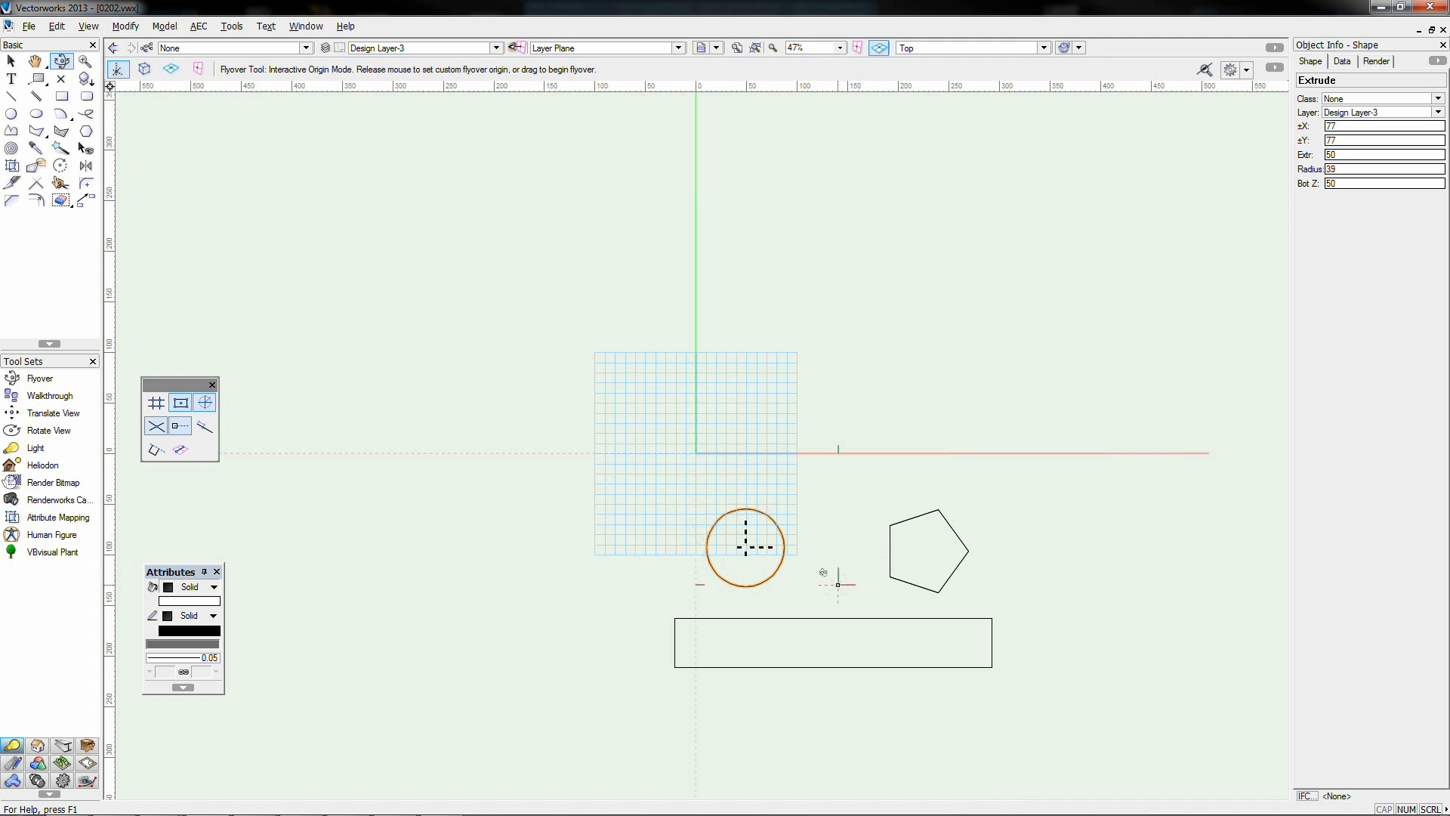
left_click_drag(823, 572, 861, 563)
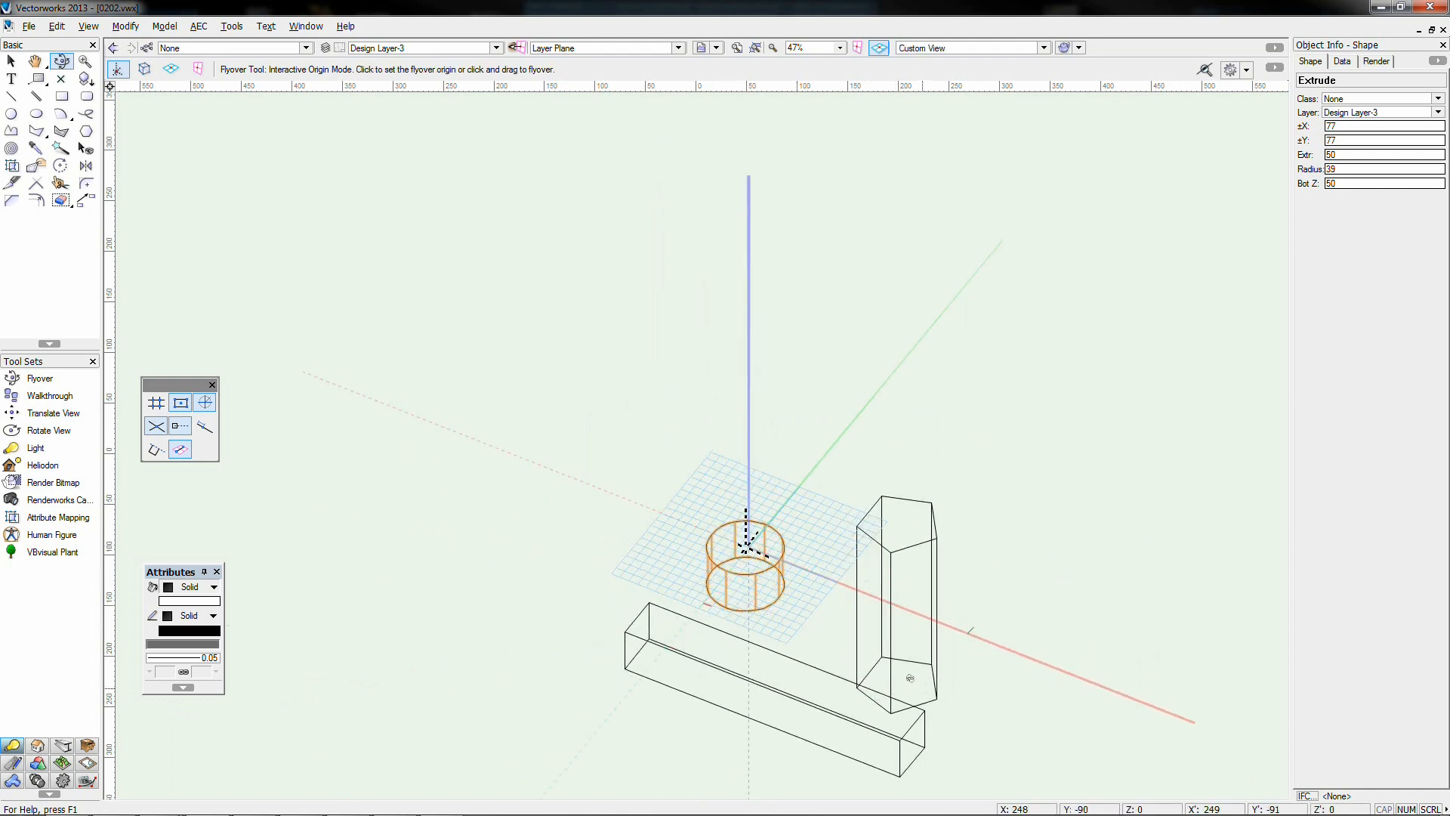
left_click(935, 696)
left_click_drag(1018, 658, 939, 696)
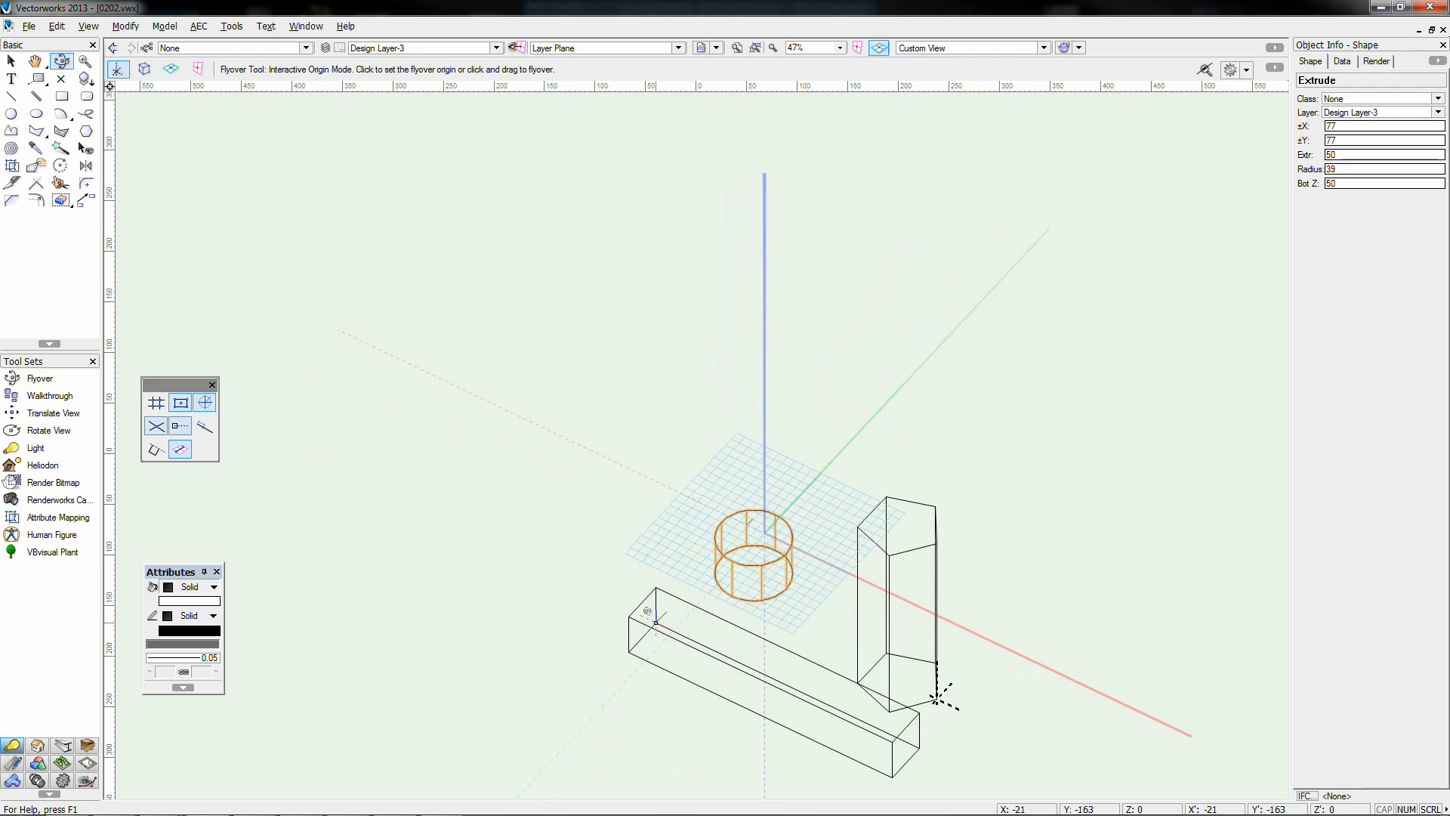
left_click_drag(668, 666, 771, 589)
left_click_drag(783, 632, 752, 580)
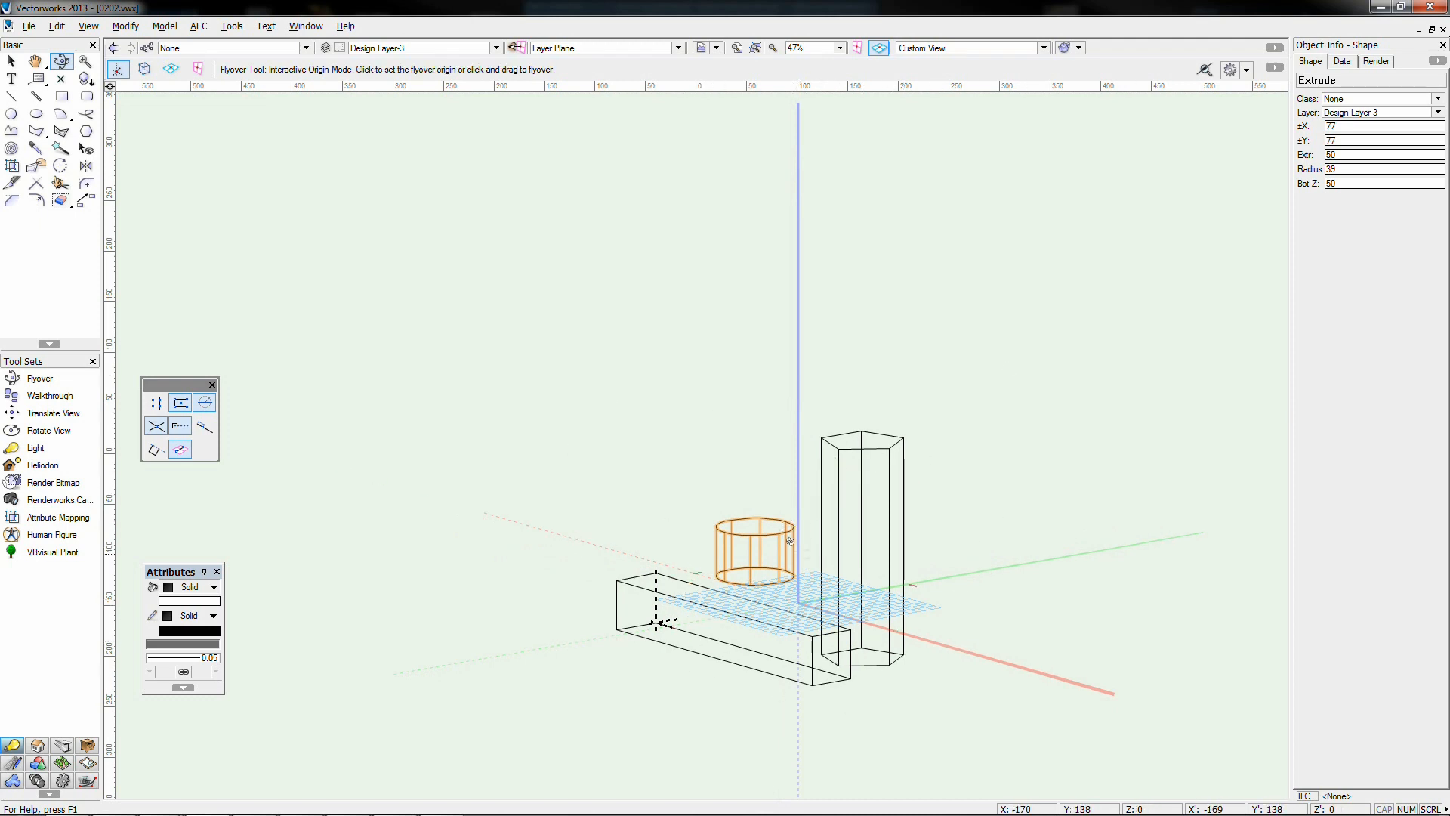
key("KP_5")
key("KP_2")
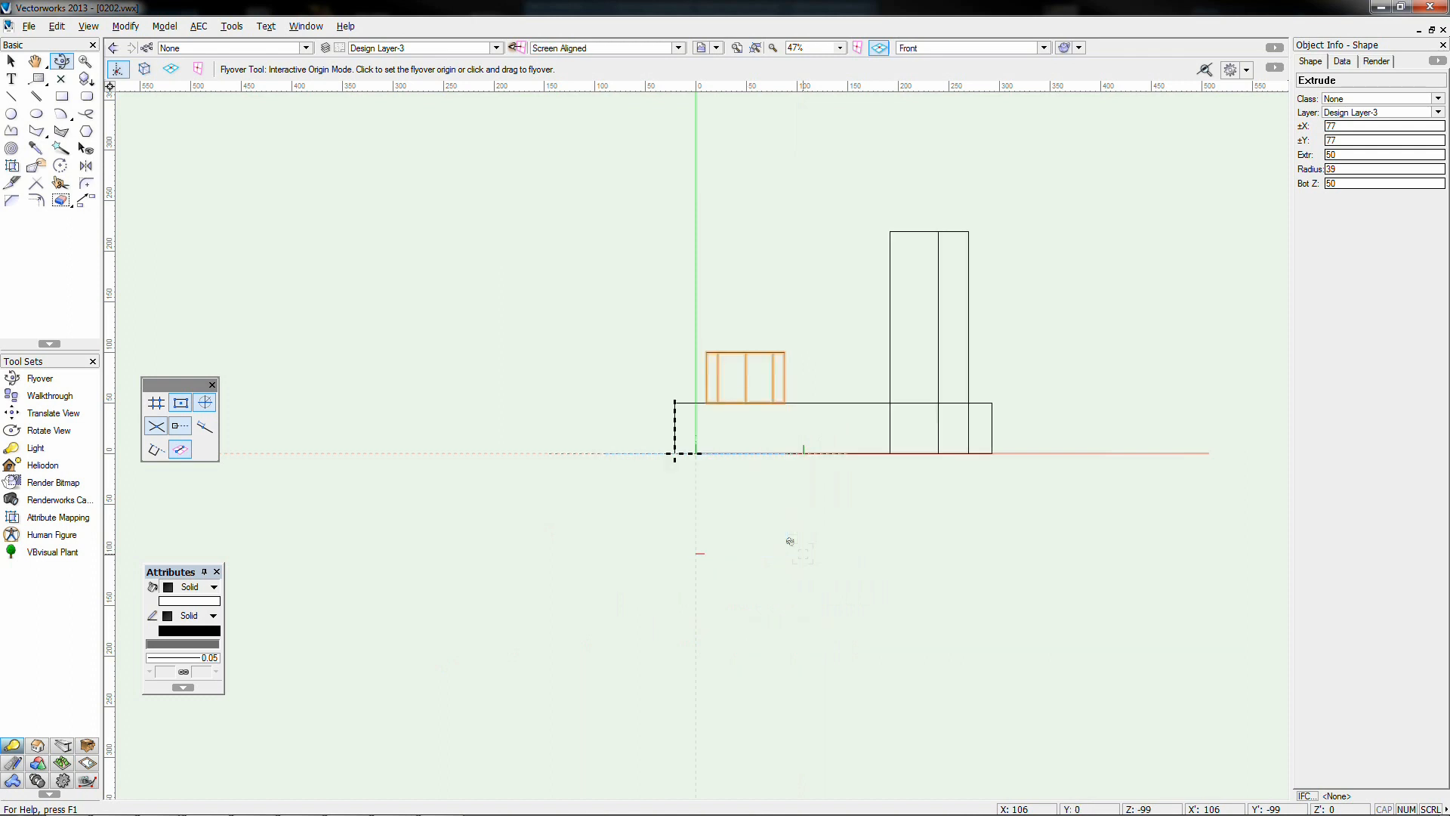
key("KP_6")
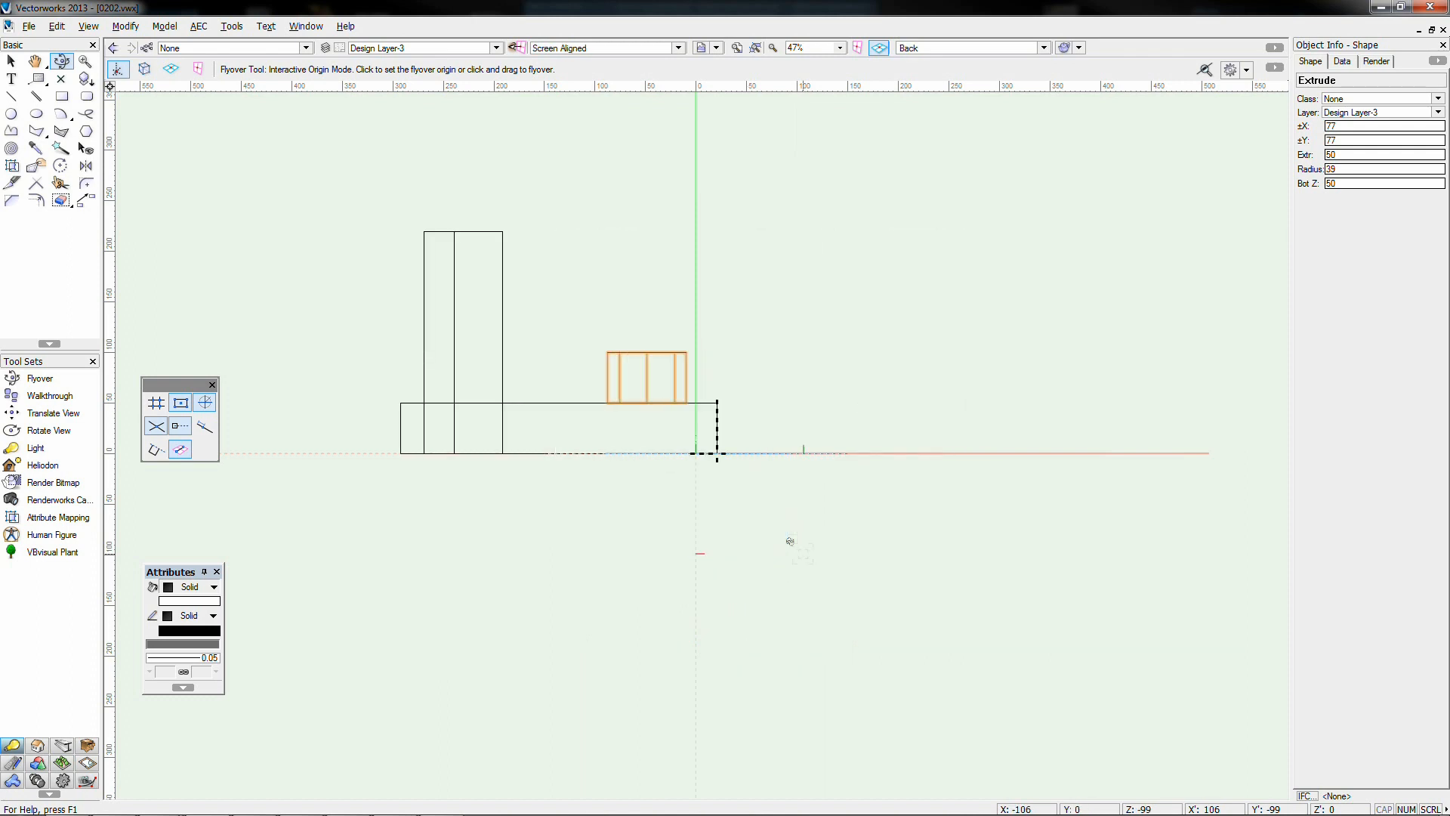
key("KP_0")
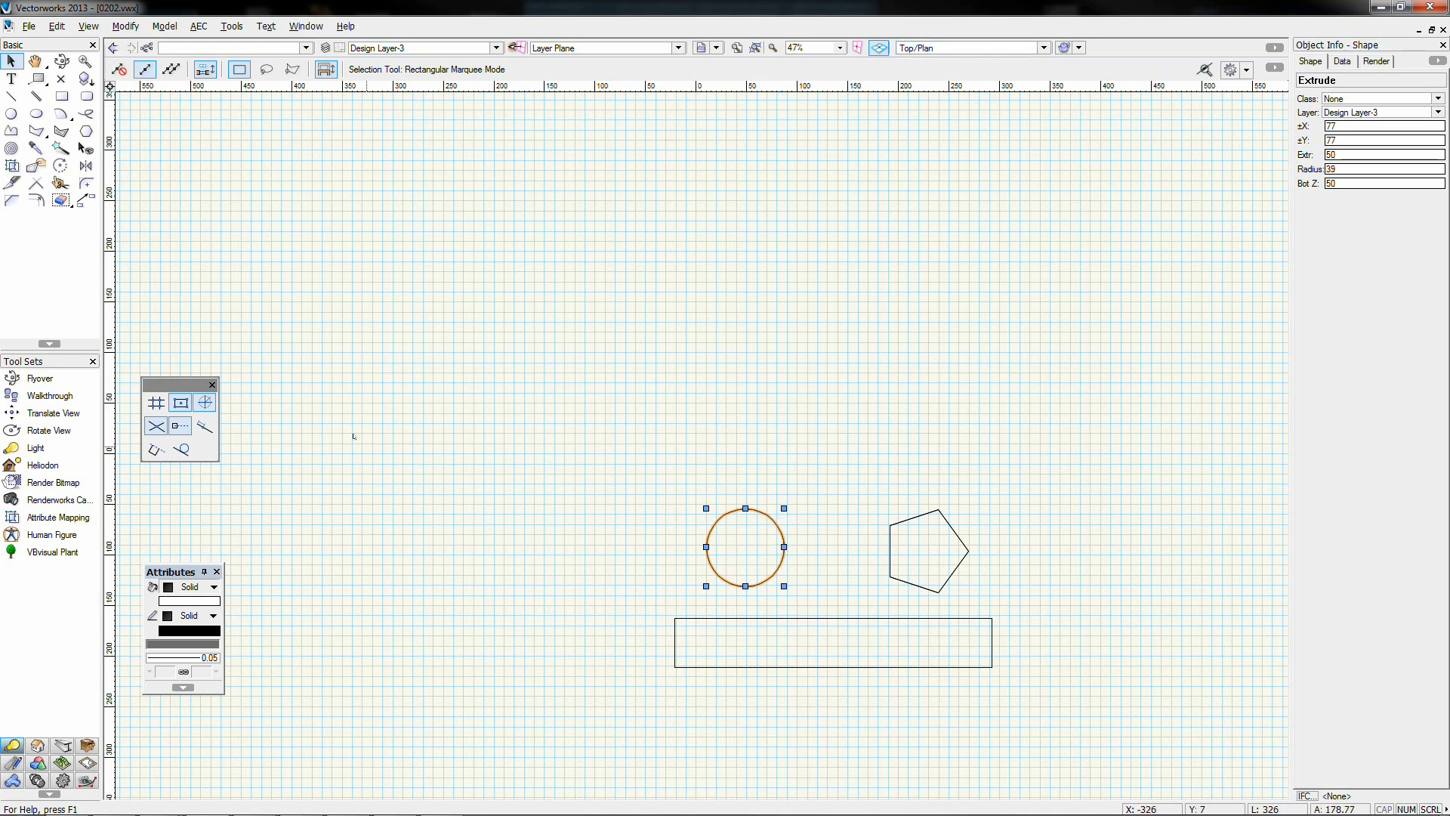
Switch to the 3D Modelling tool set, then pick the Rectangle tool, deselecting the circle
left_click(38, 763)
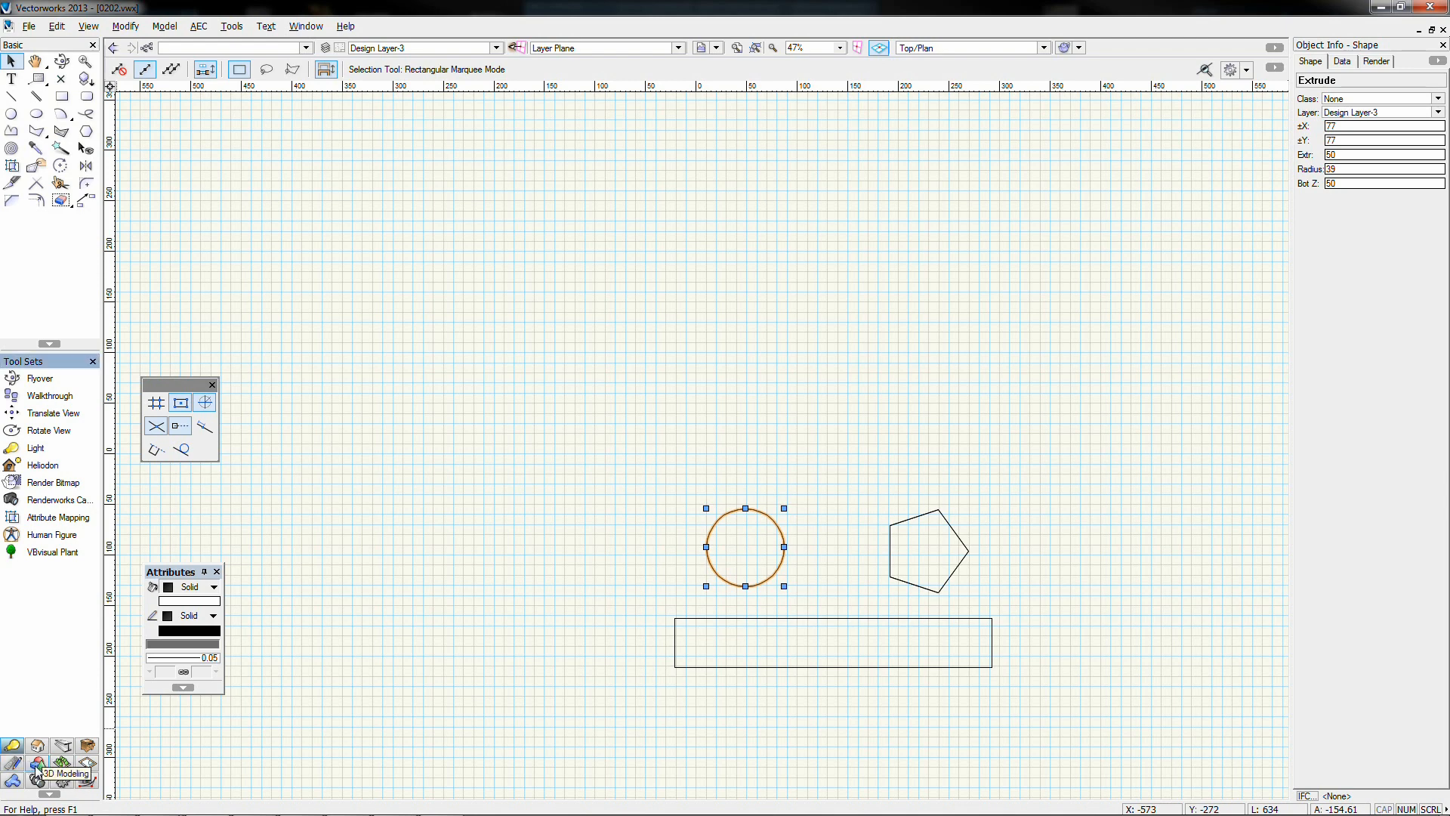
left_click(37, 765)
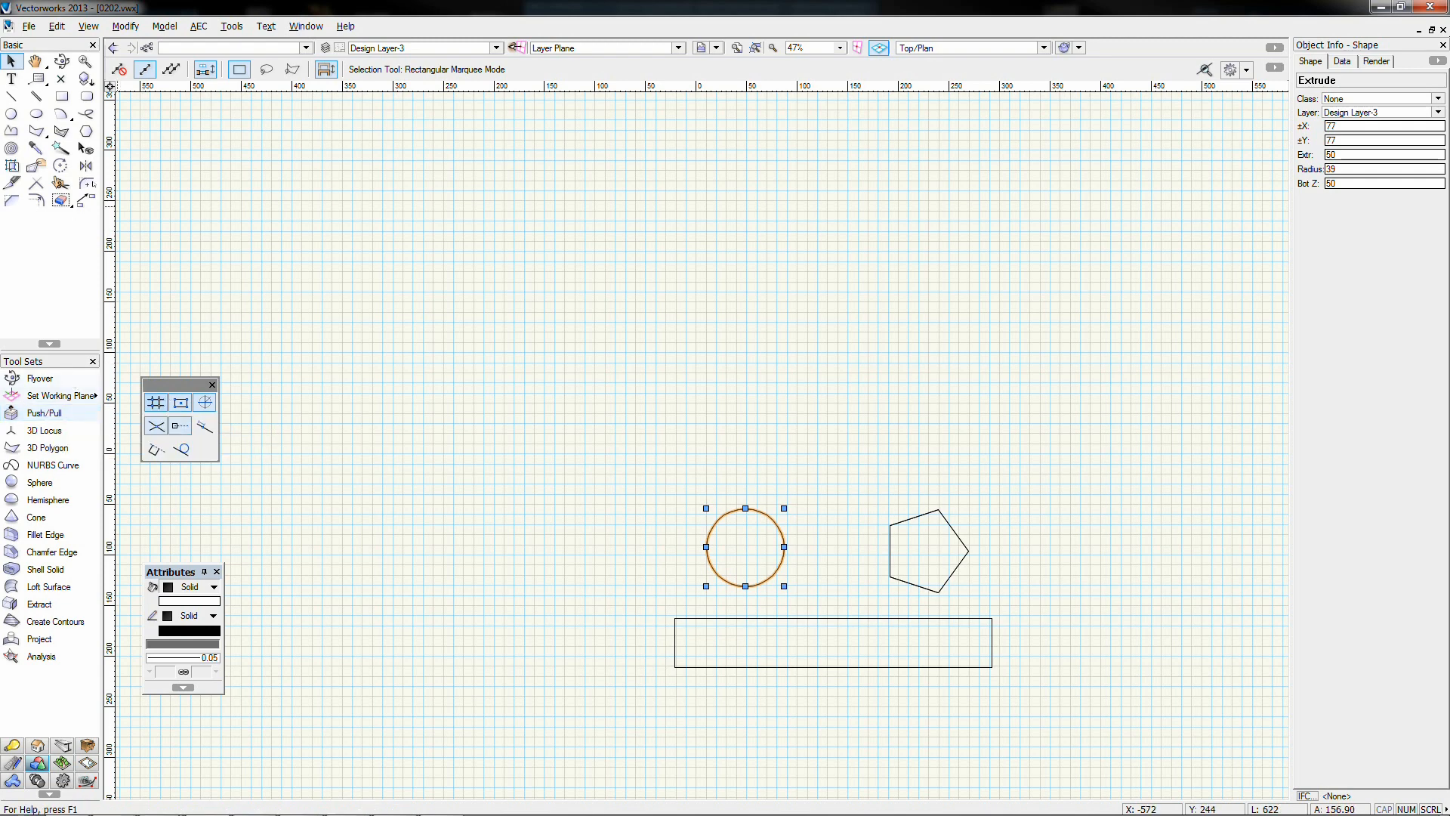
left_click(63, 99)
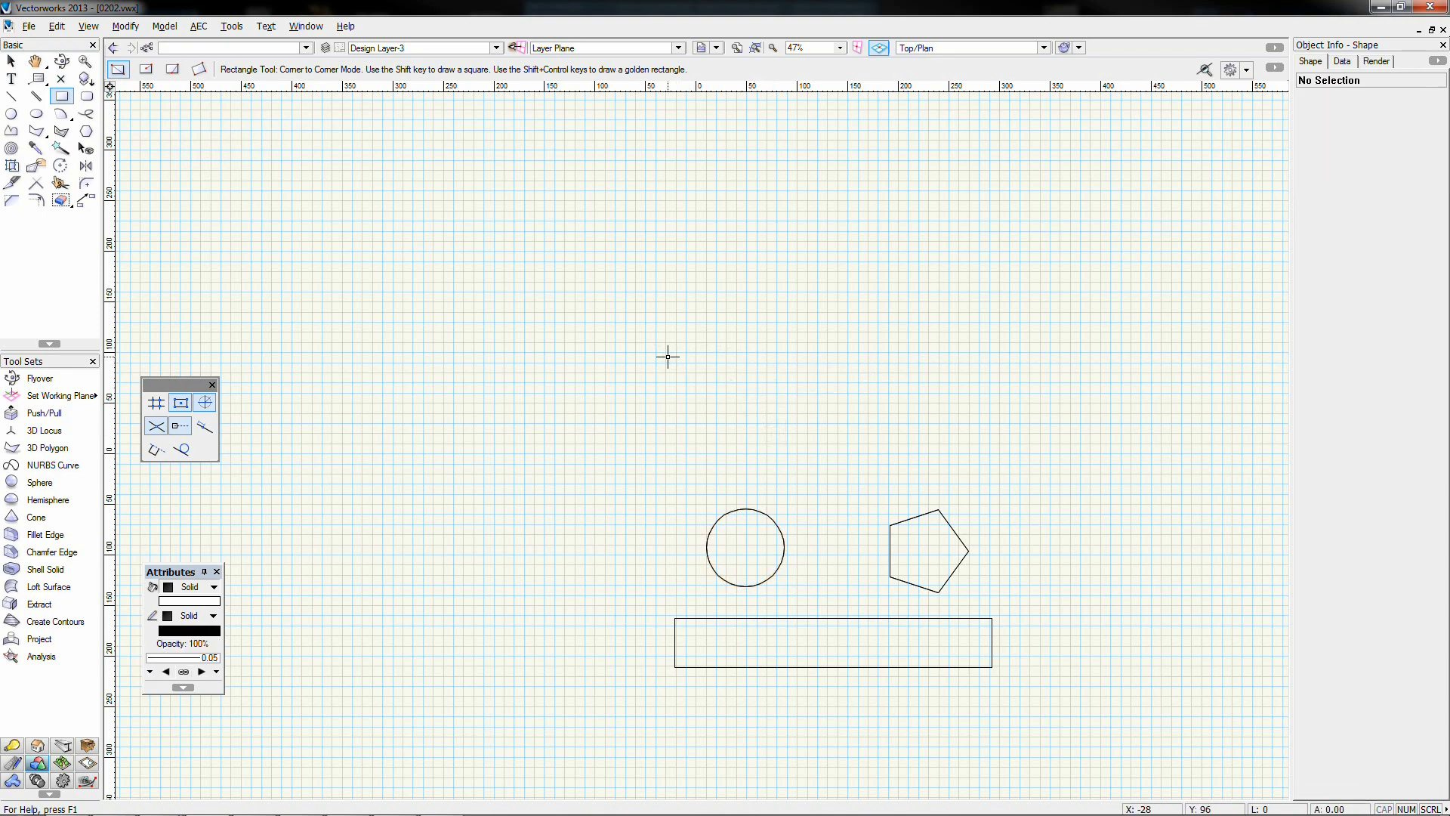
Draw a 97 by 97 square and push/pull it up into a 97×97×115 cube
left_click_drag(667, 356, 765, 454)
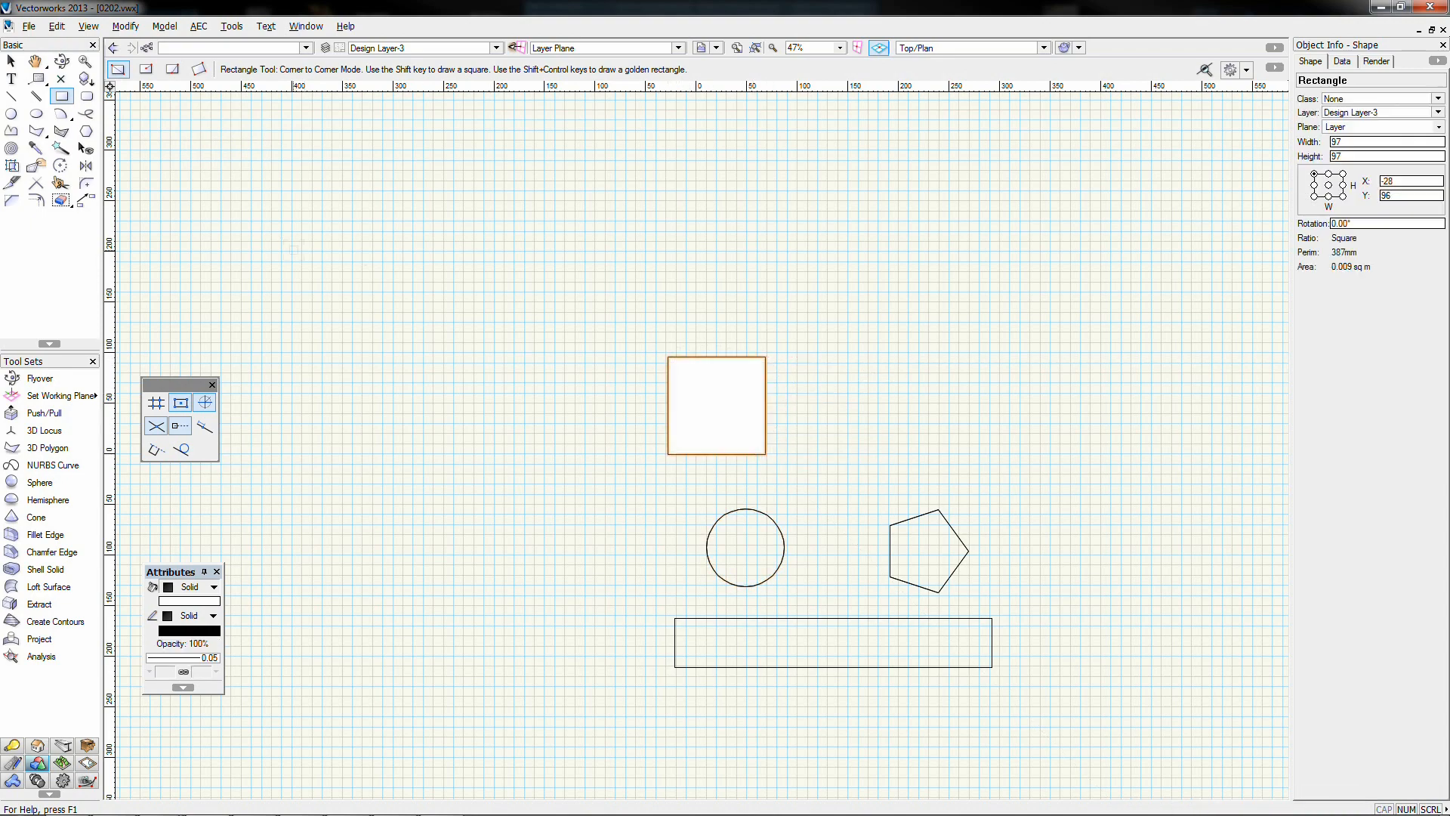
key("KP_1")
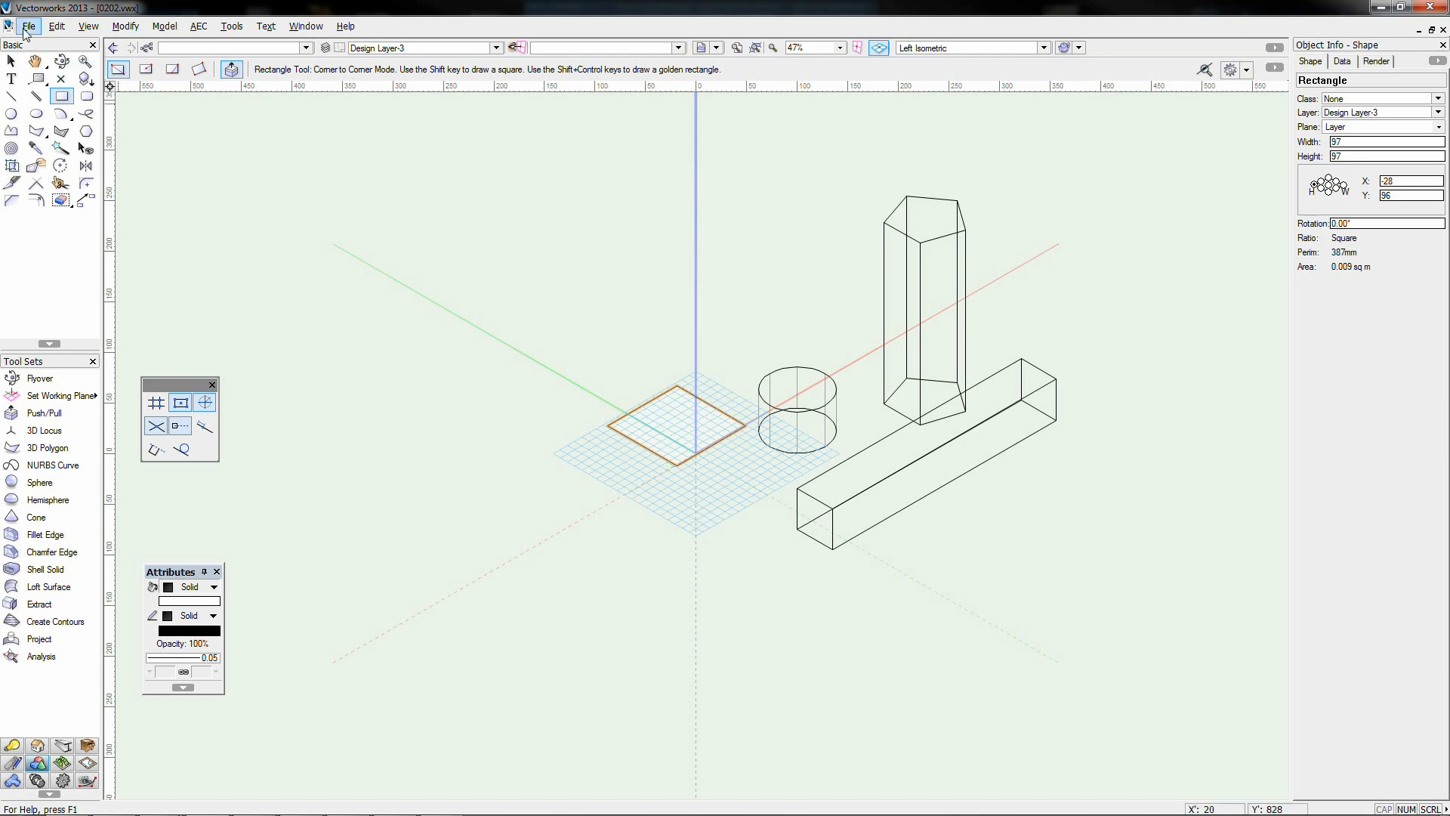
left_click(12, 61)
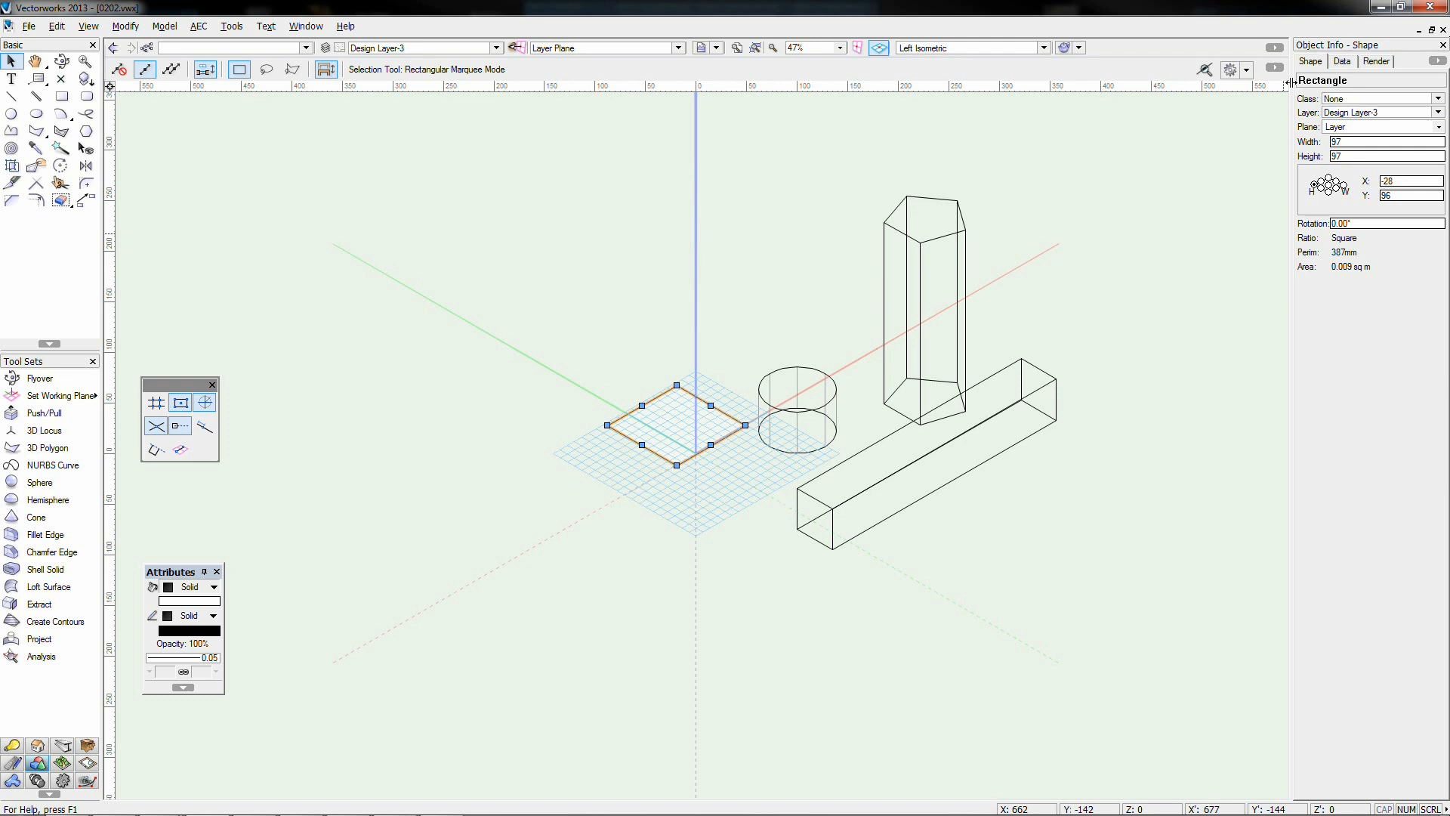
left_click(43, 412)
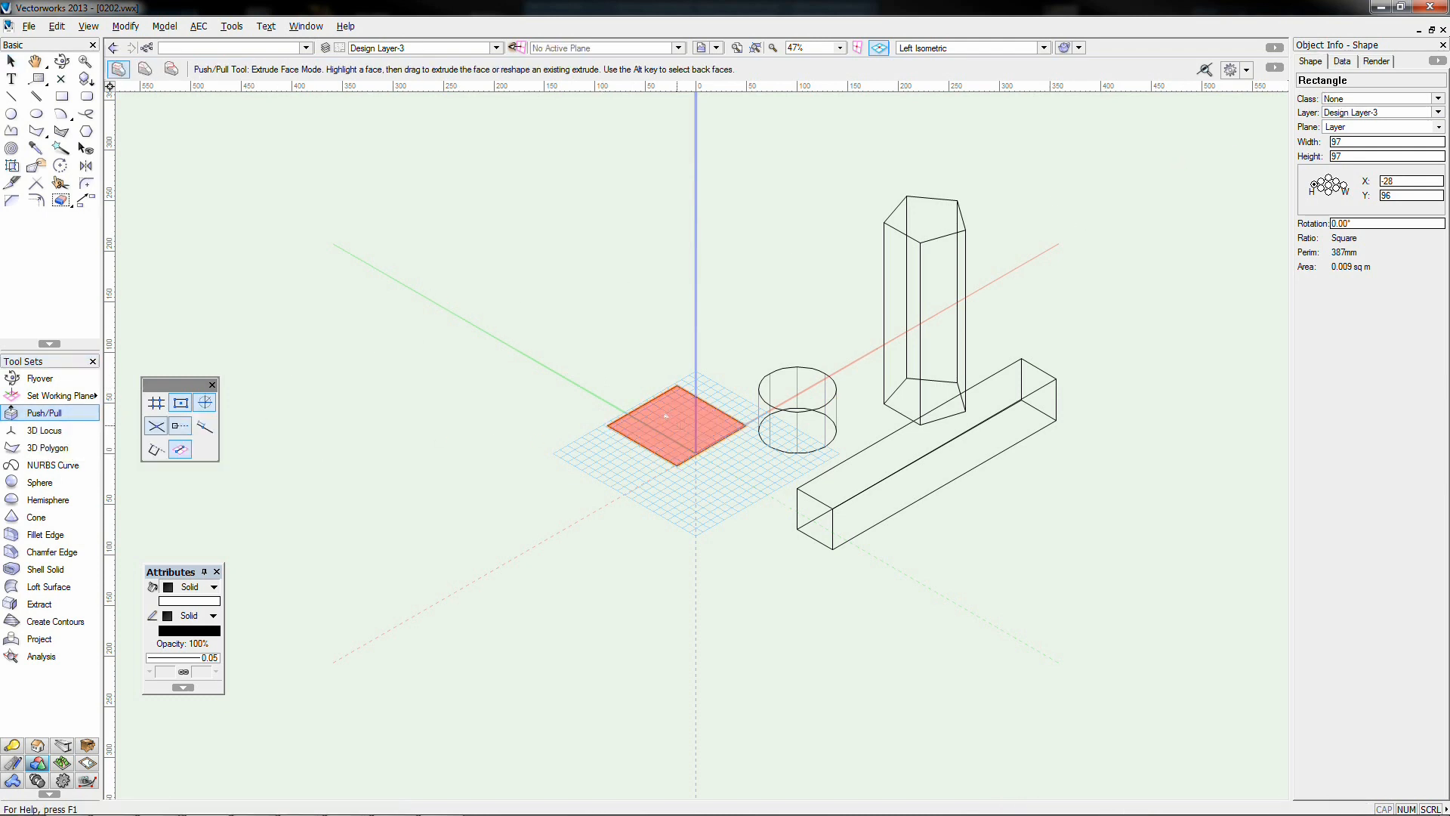
left_click_drag(668, 421, 669, 321)
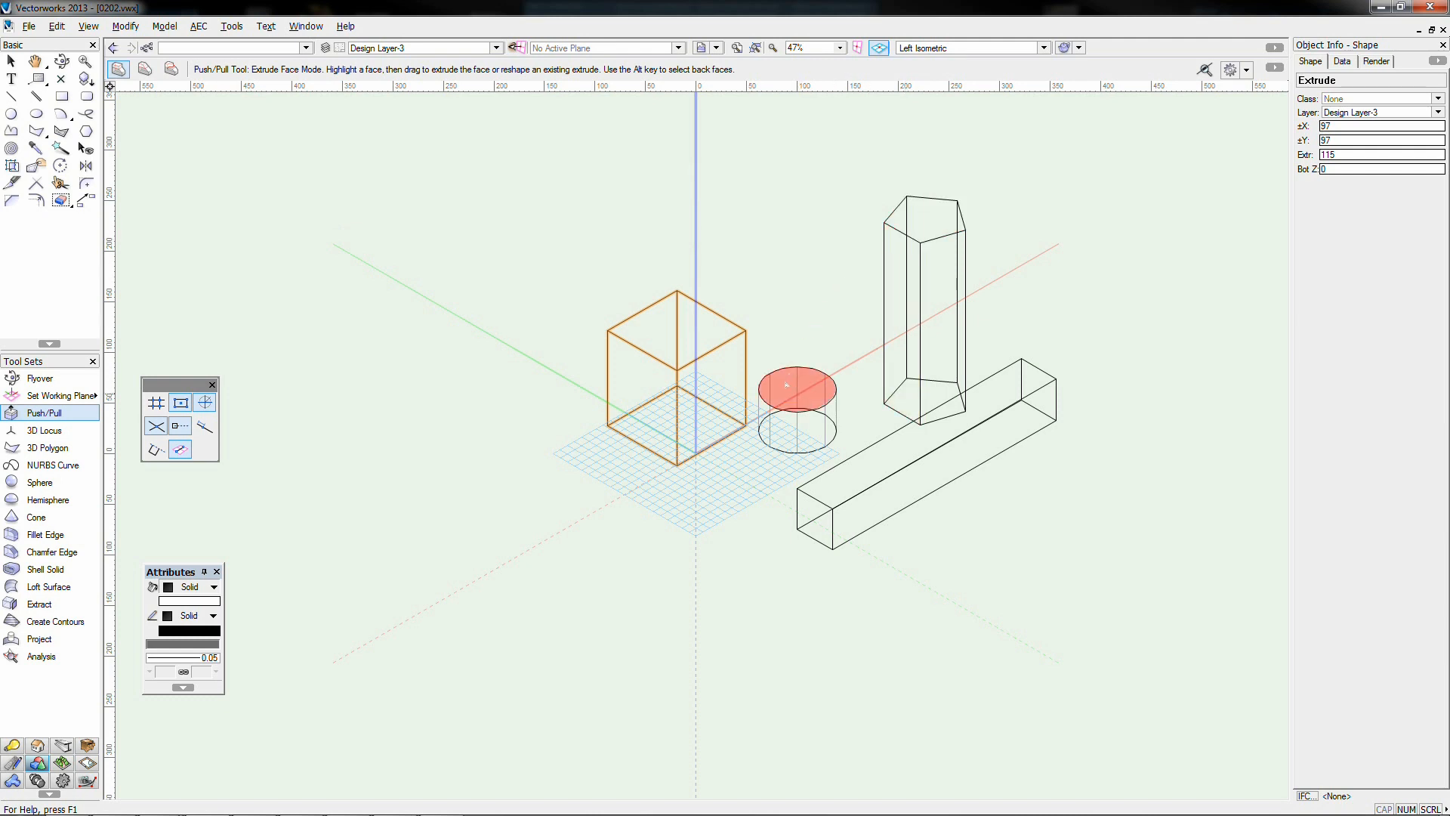
Pull the cylinder taller, lengthen the bar, and push the prism's face into a 164×220×346 slab
left_click_drag(786, 385, 797, 275)
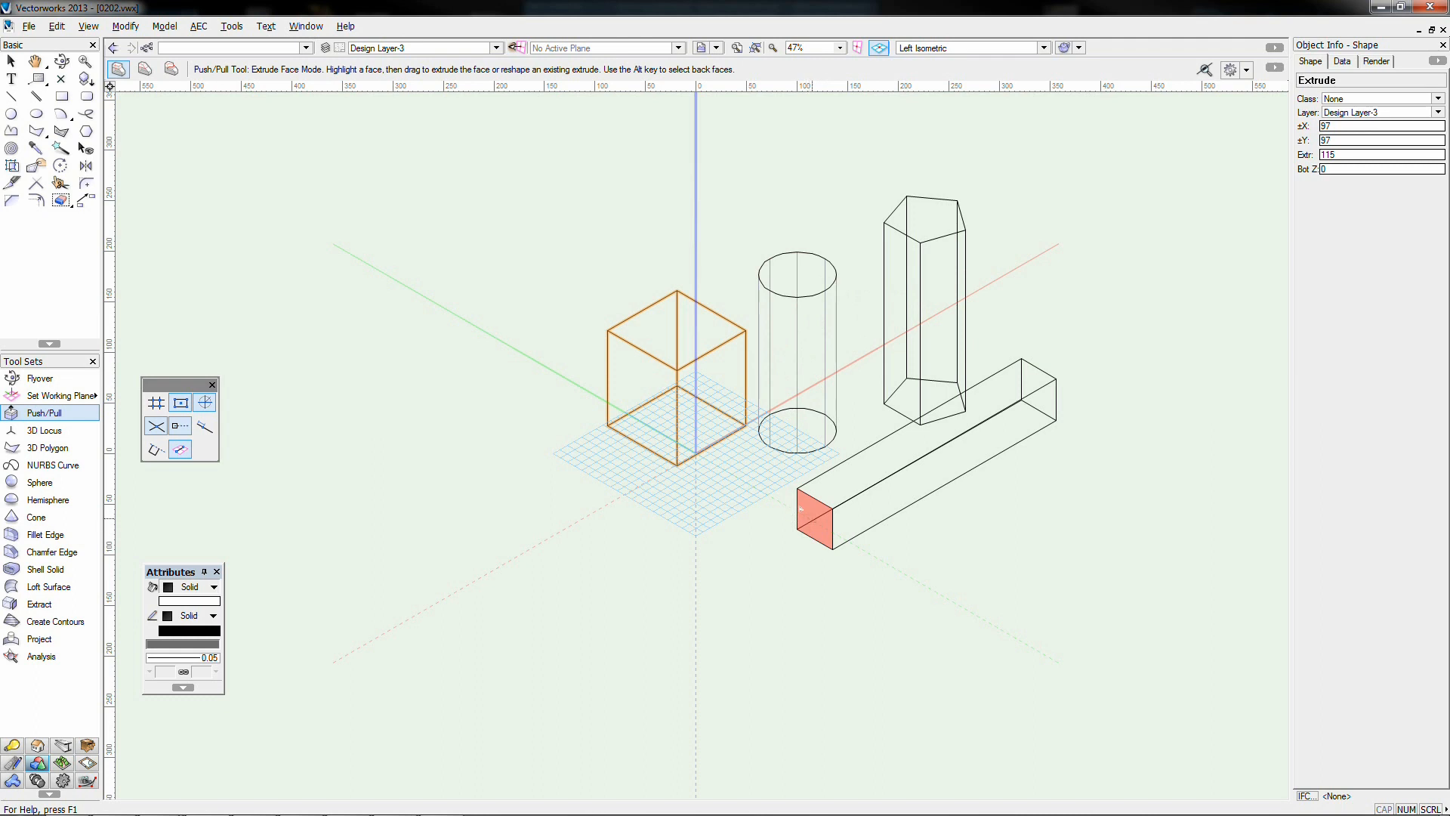
left_click_drag(800, 509, 712, 559)
left_click_drag(928, 341, 1021, 496)
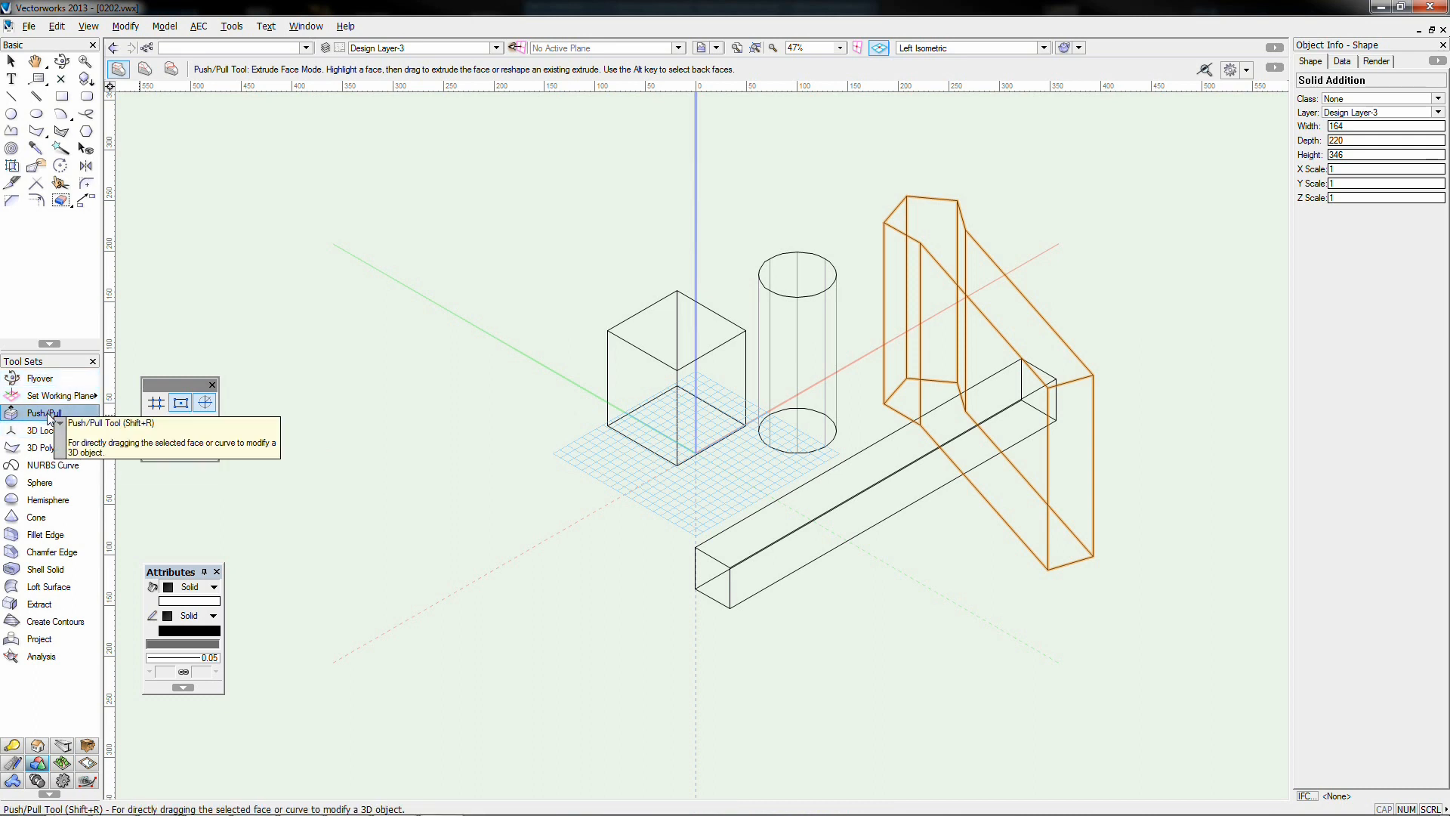
Draw a closed zigzag eight-vertex 3D polygon on the ground beside the bar, then view from the front
key("x")
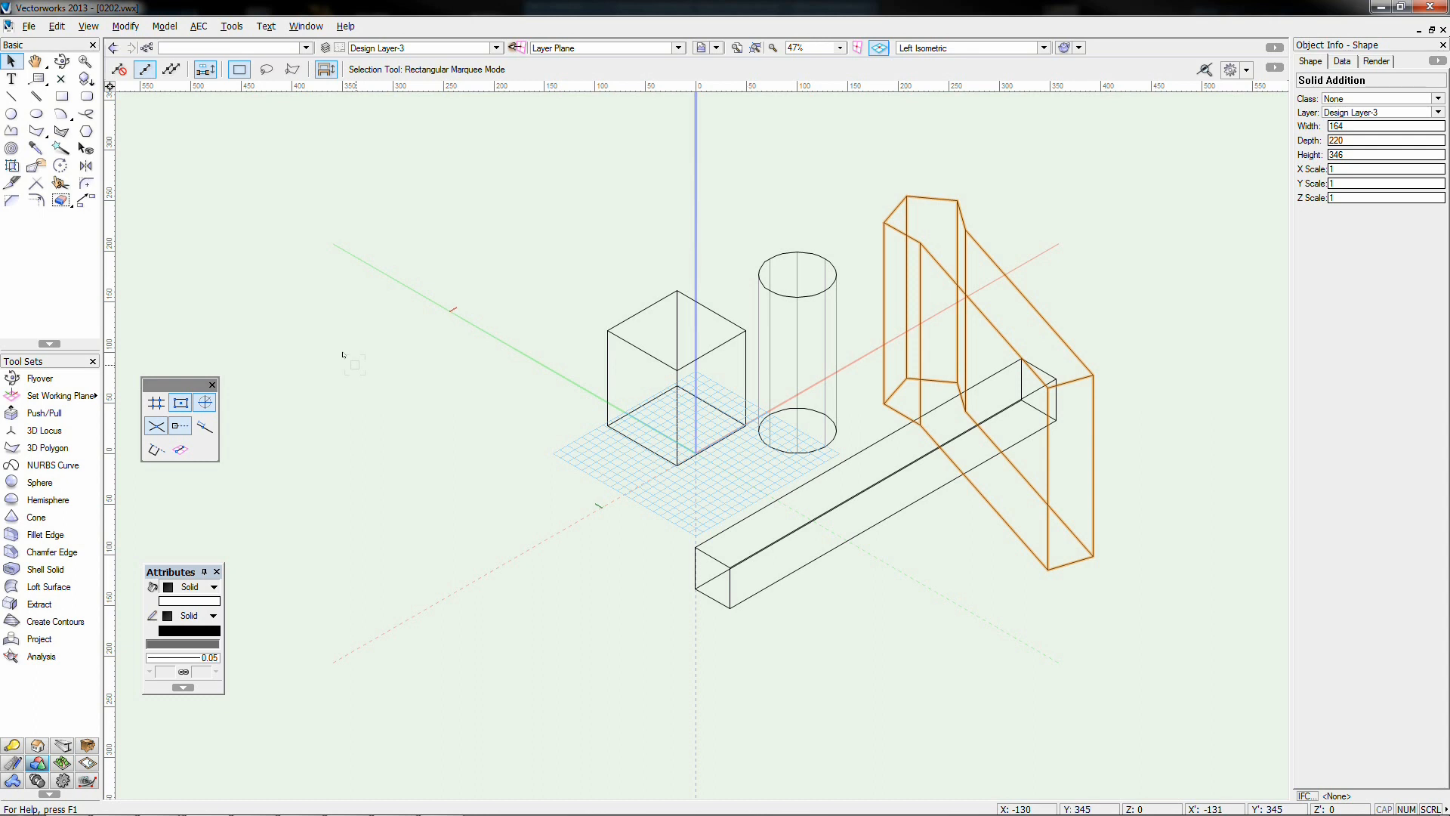
left_click(56, 453)
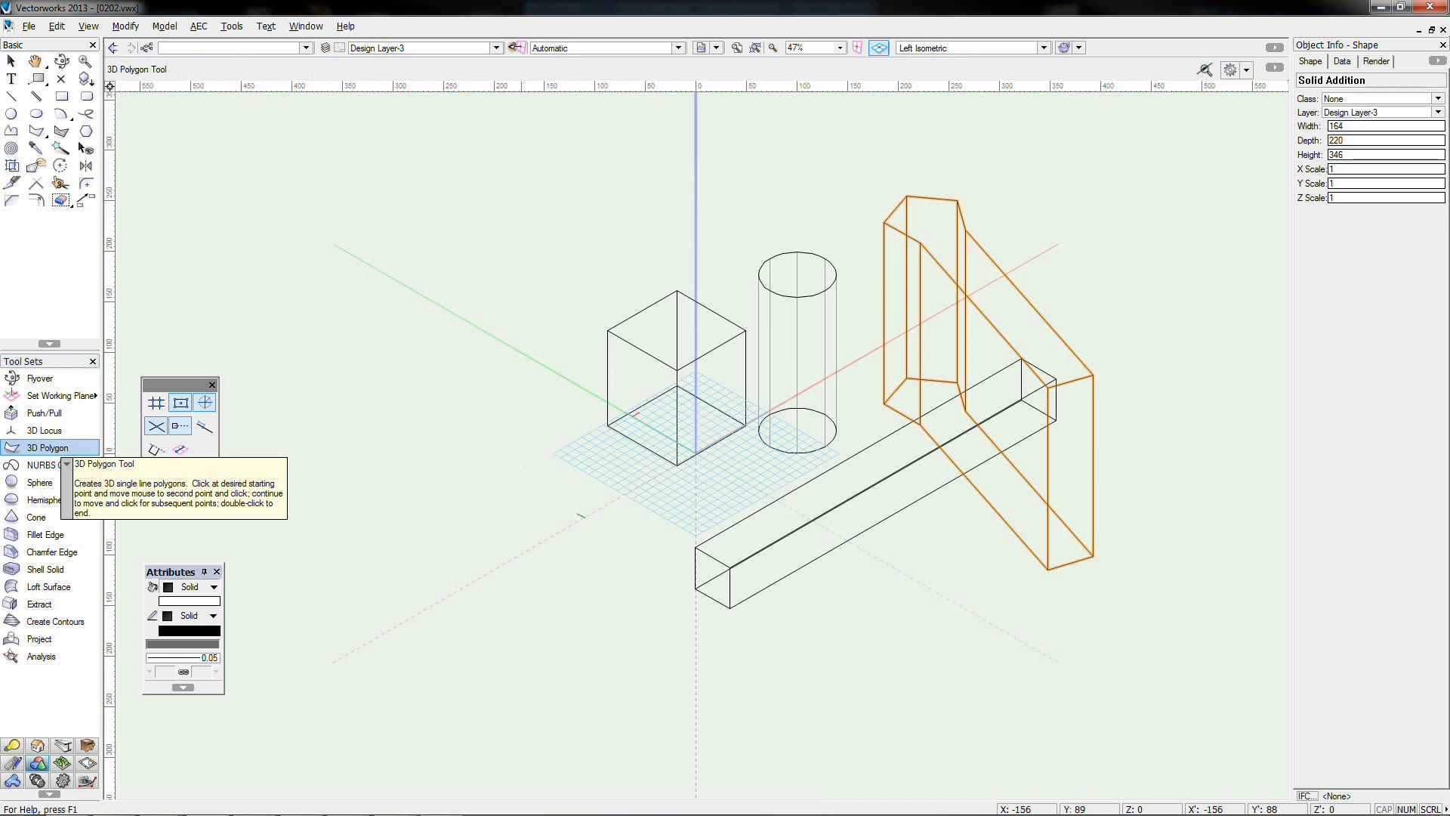
left_click(572, 456)
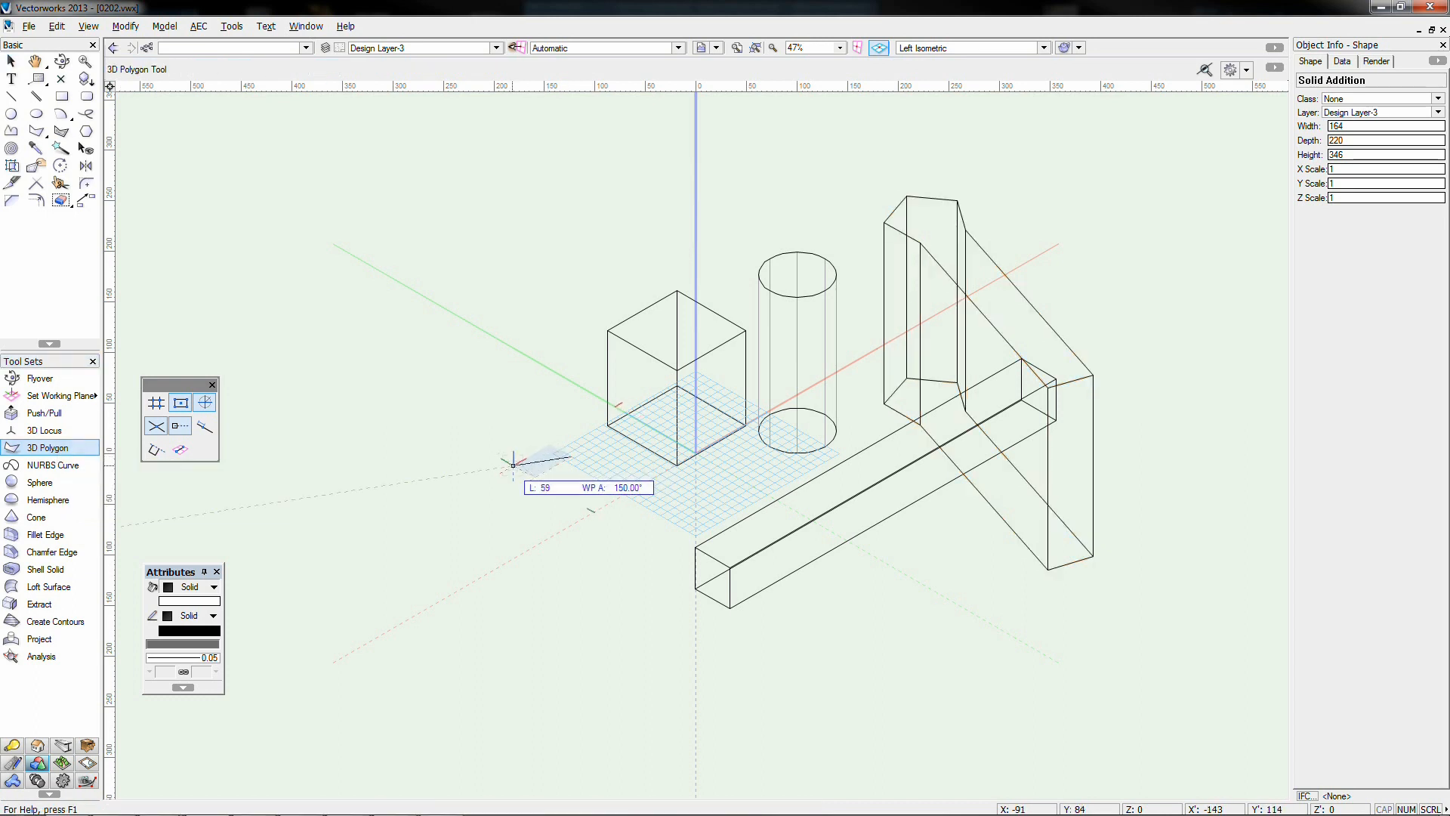
left_click(505, 467)
left_click(515, 542)
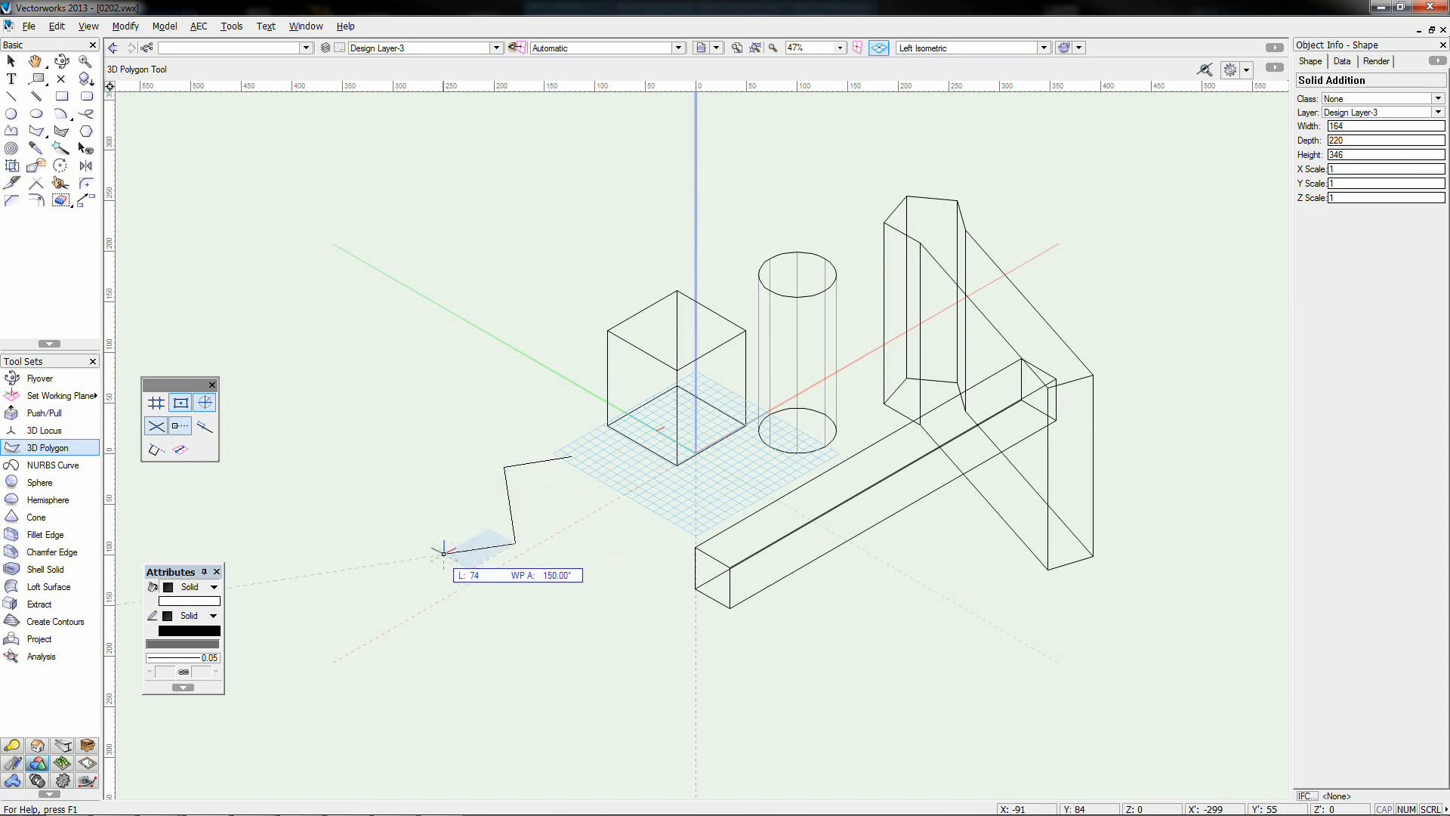
left_click(433, 556)
left_click(488, 624)
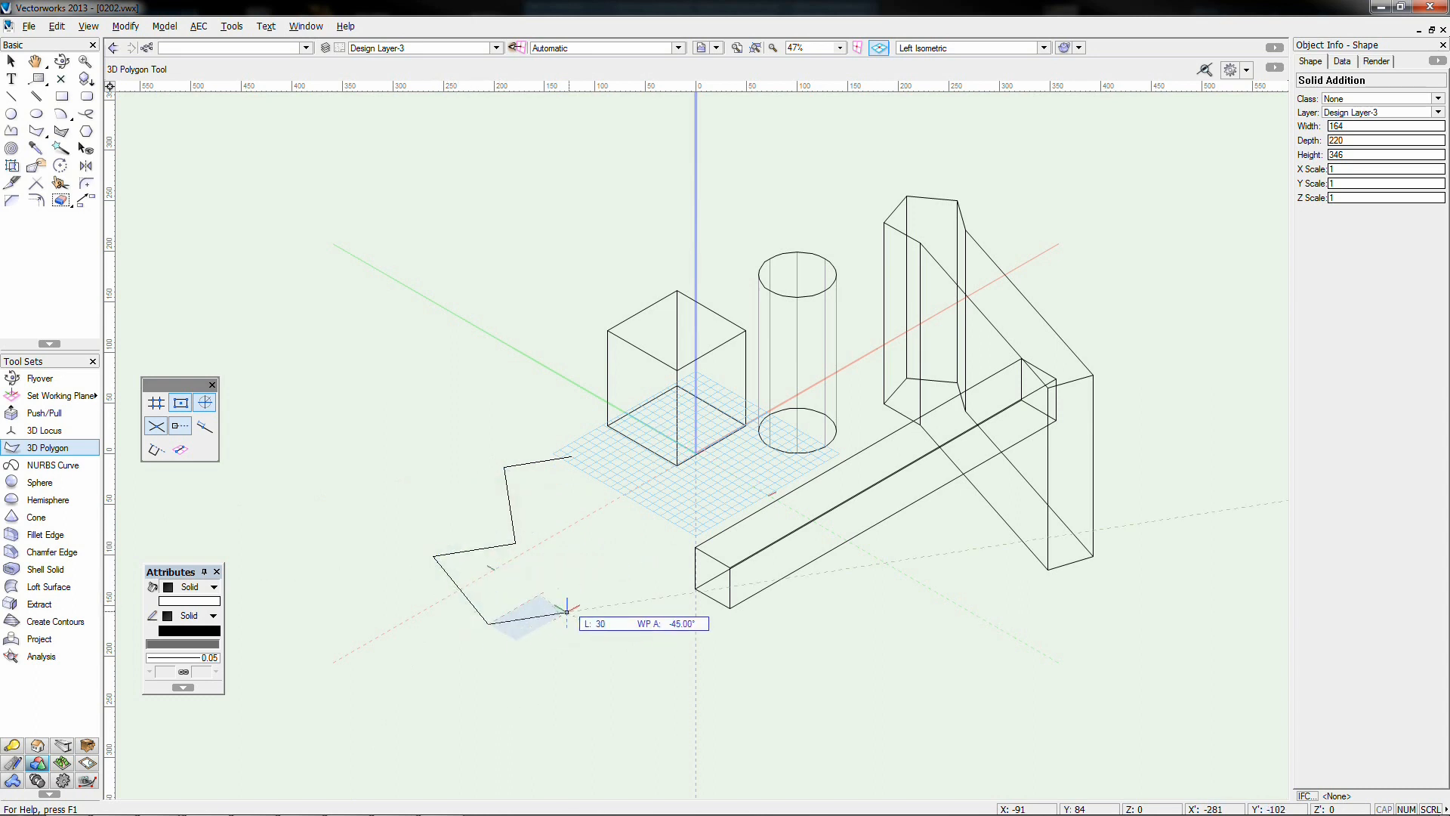
left_click(572, 611)
left_click(572, 545)
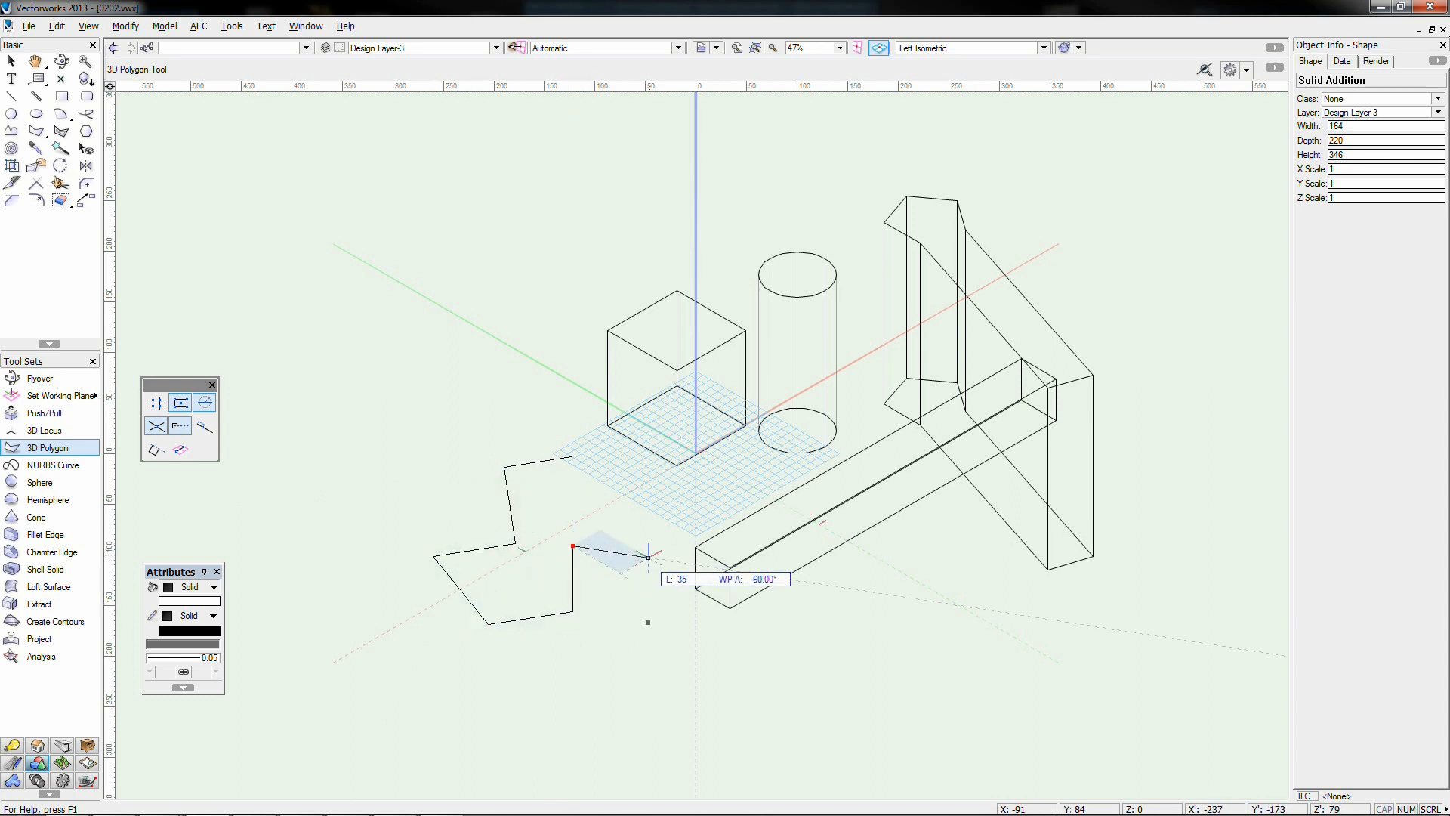
left_click(696, 547)
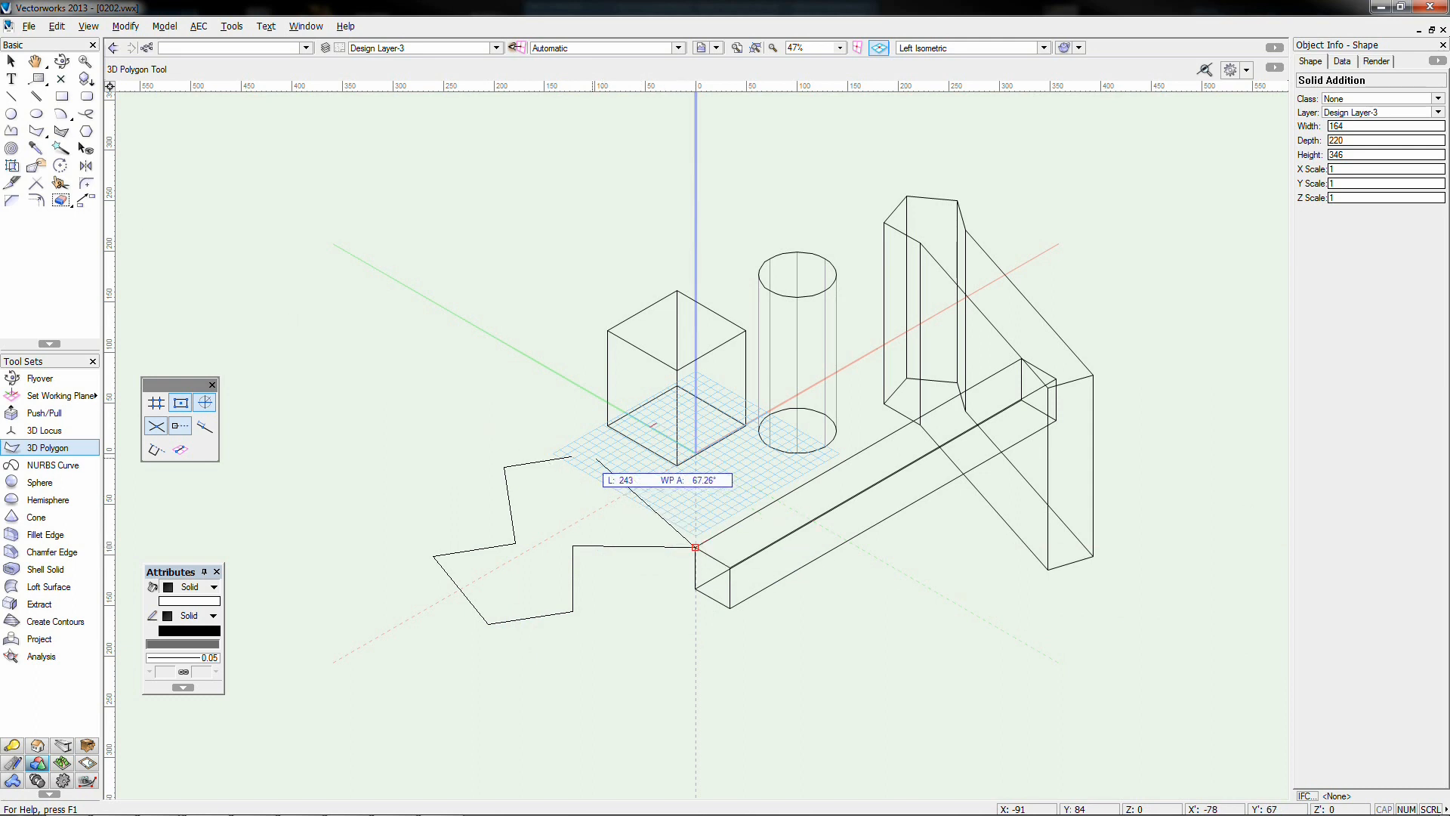
left_click(572, 456)
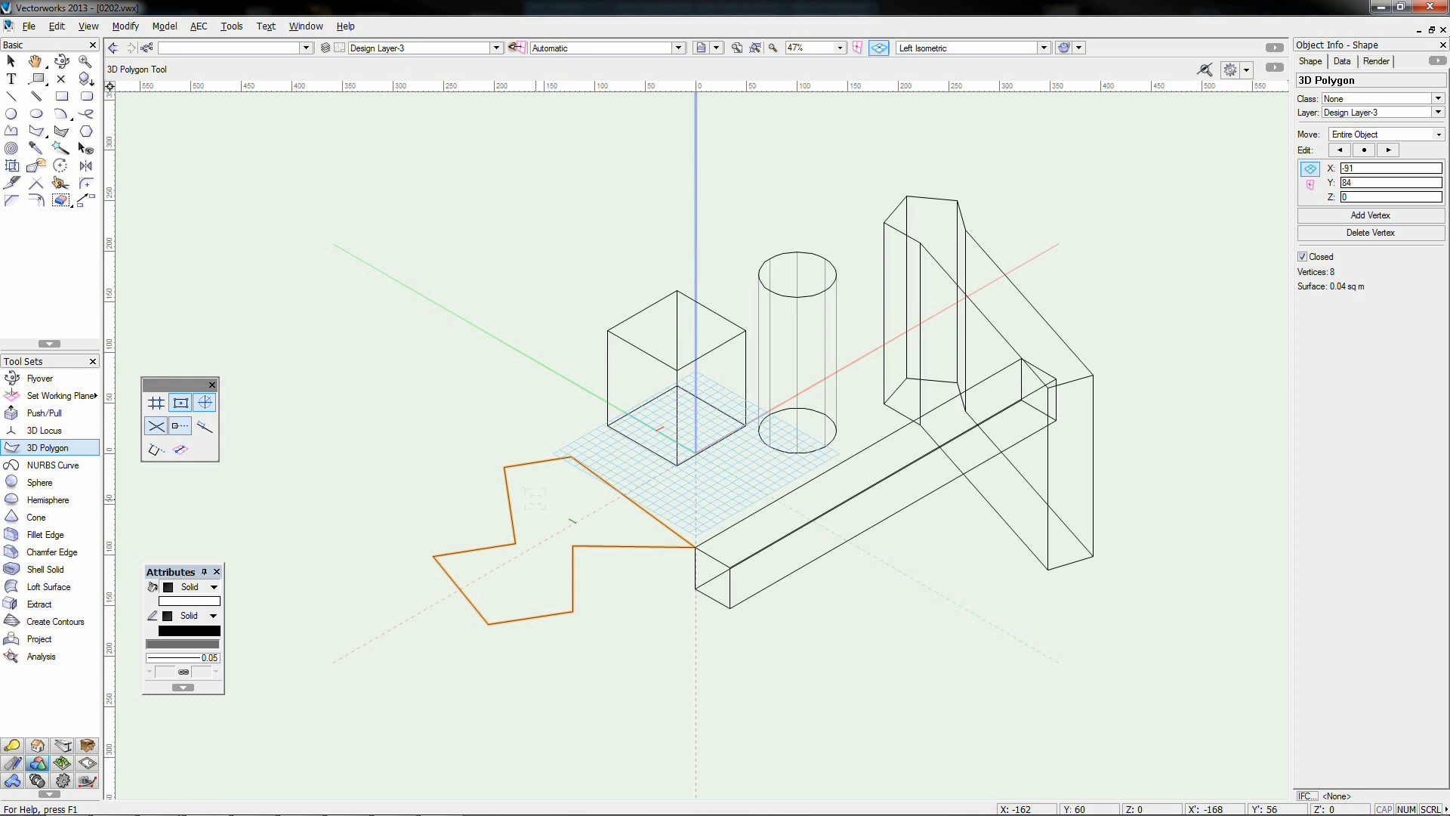
key("KP_2")
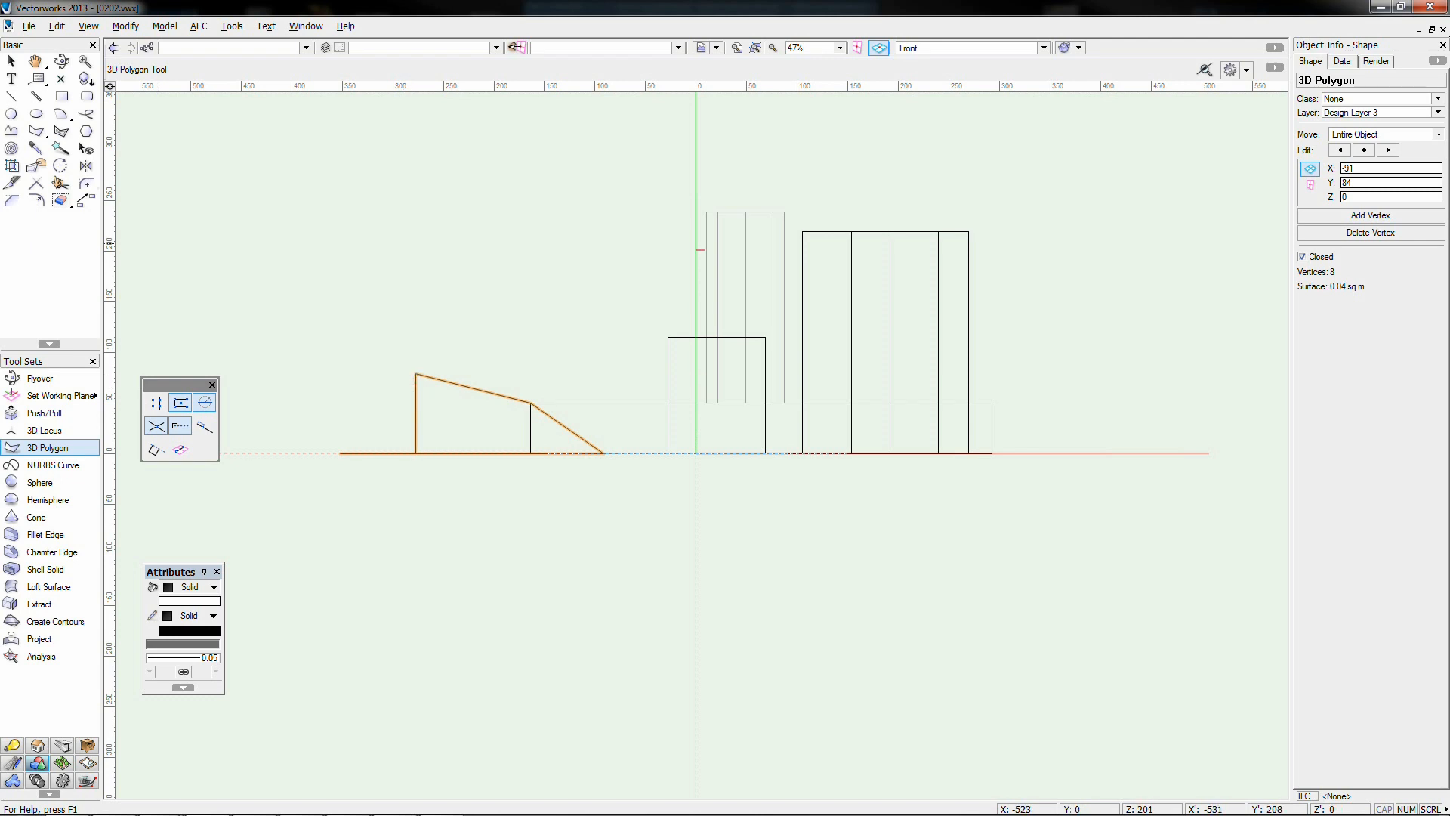
Orbit the model with Flyover to a custom angle from above and show it in wireframe
left_click(62, 60)
left_click(721, 444)
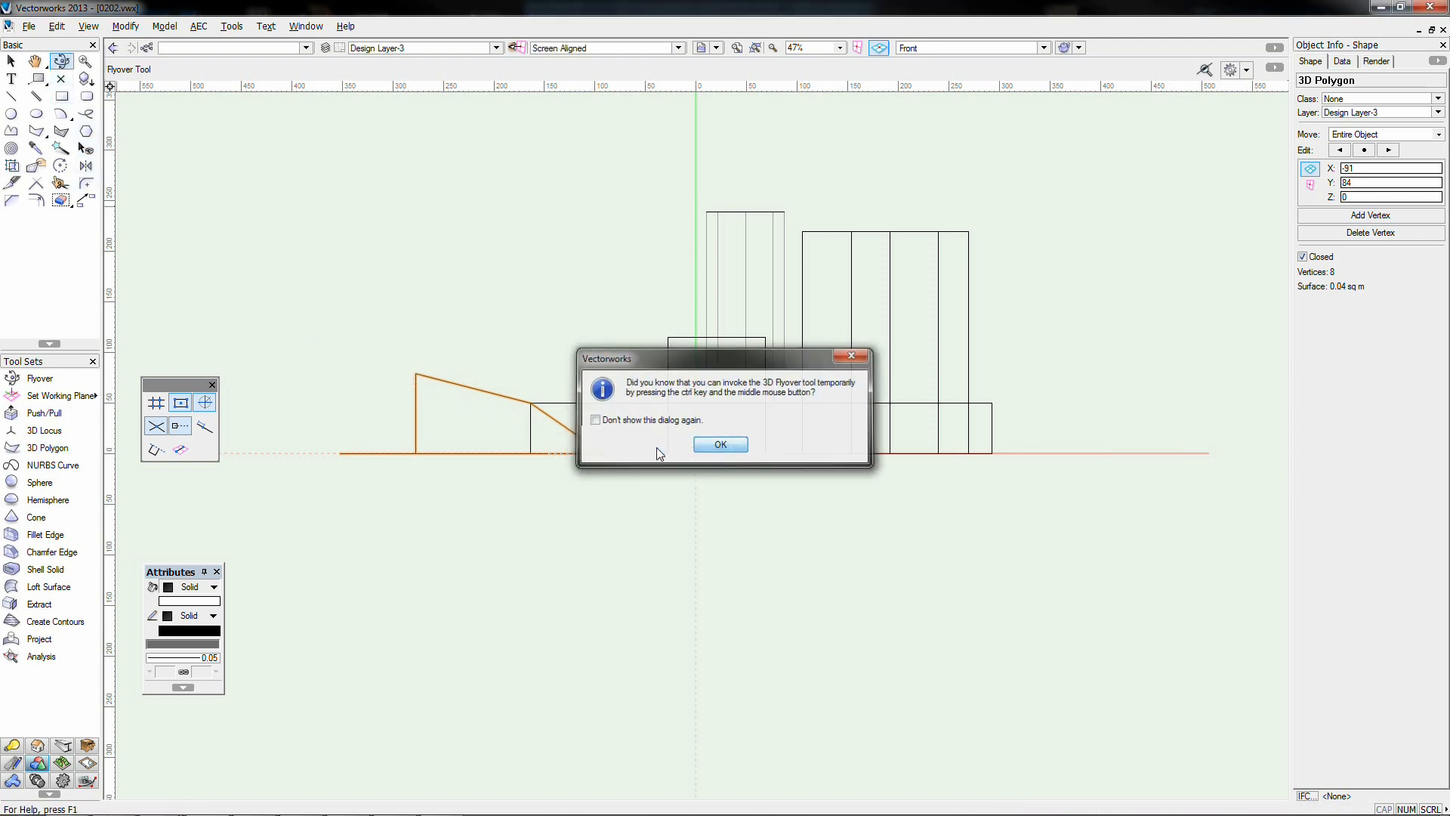
left_click_drag(604, 455, 672, 535)
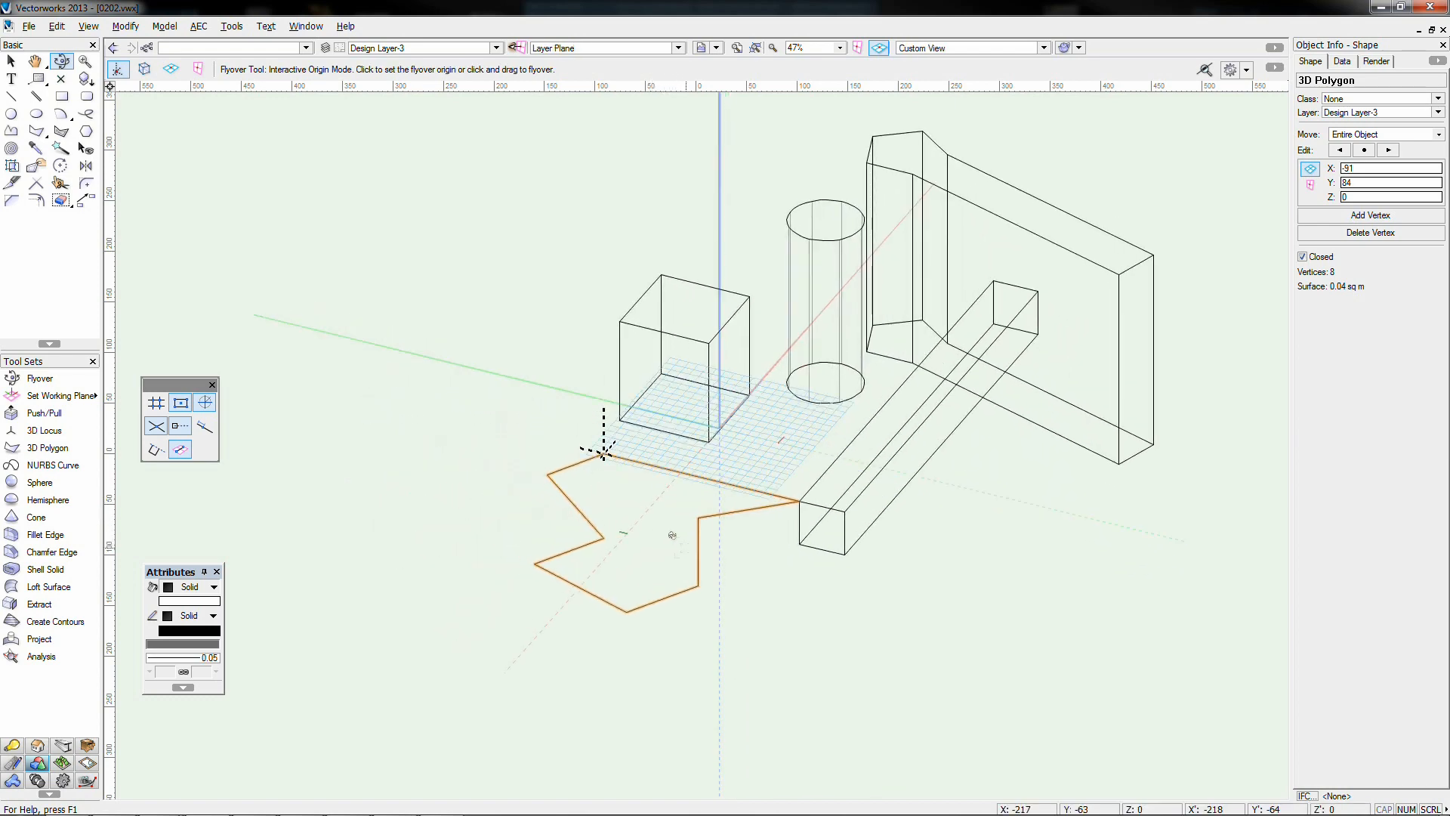
key("Tab")
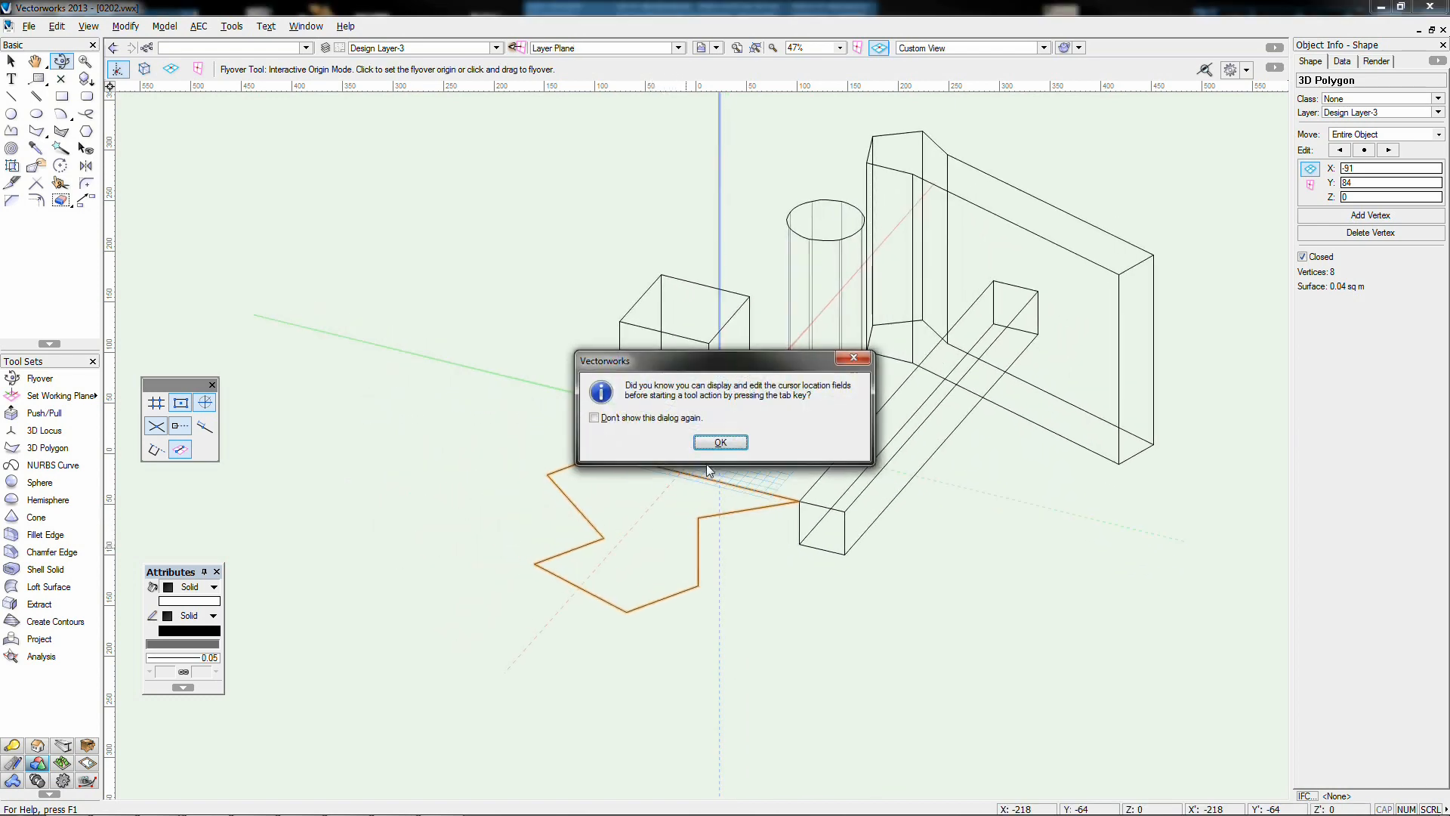
left_click(720, 443)
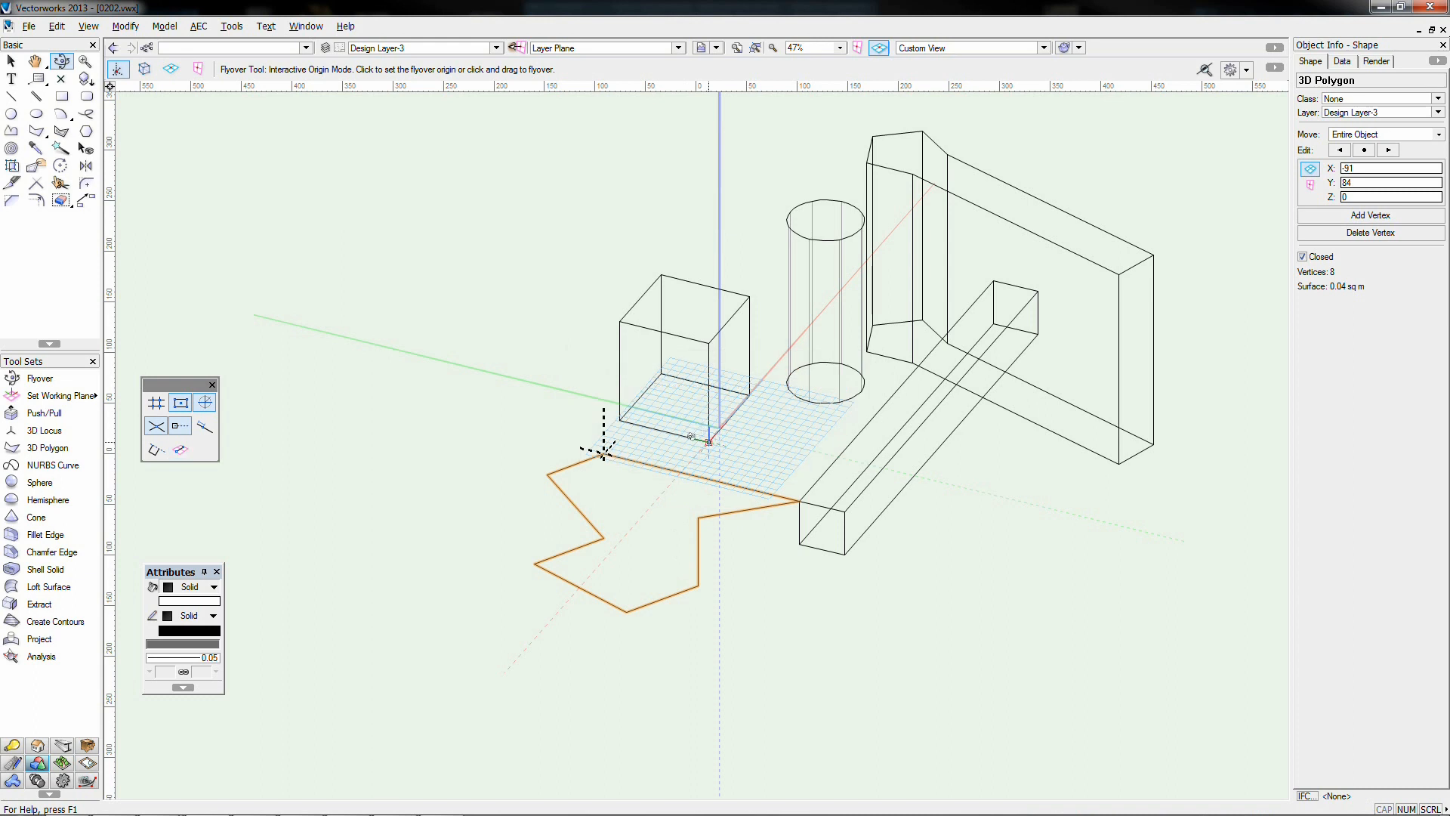
mouse_move(692, 438)
left_mouse_down()
mouse_move(735, 504)
mouse_move(695, 430)
mouse_move(680, 432)
mouse_move(727, 484)
left_mouse_up()
left_click_drag(743, 499, 745, 500)
key("ctrl+shift+w")
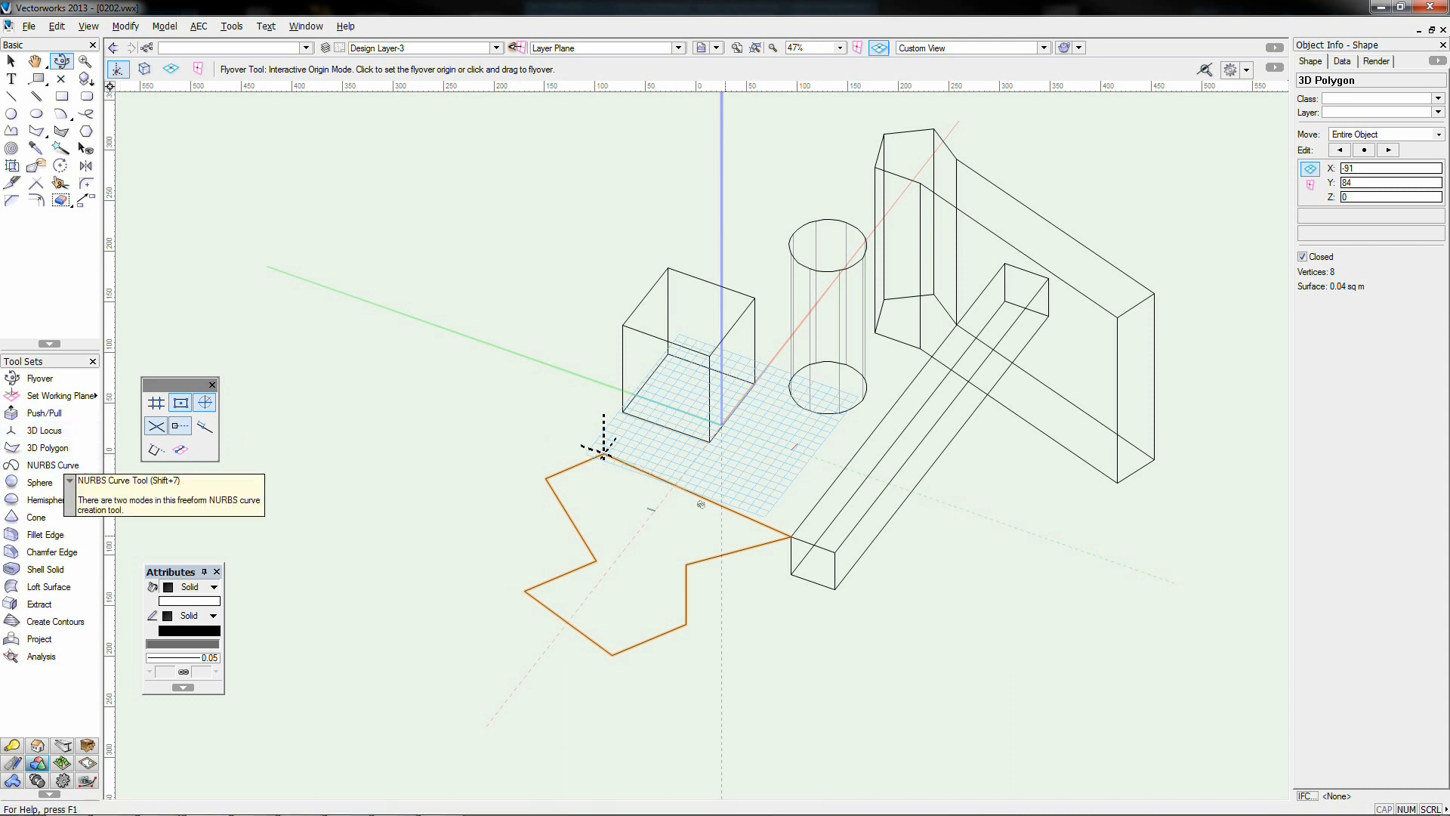
Draw a closed wavy NURBS curve of length 1168 tracing the zigzag polygon in front of the box
left_click(46, 465)
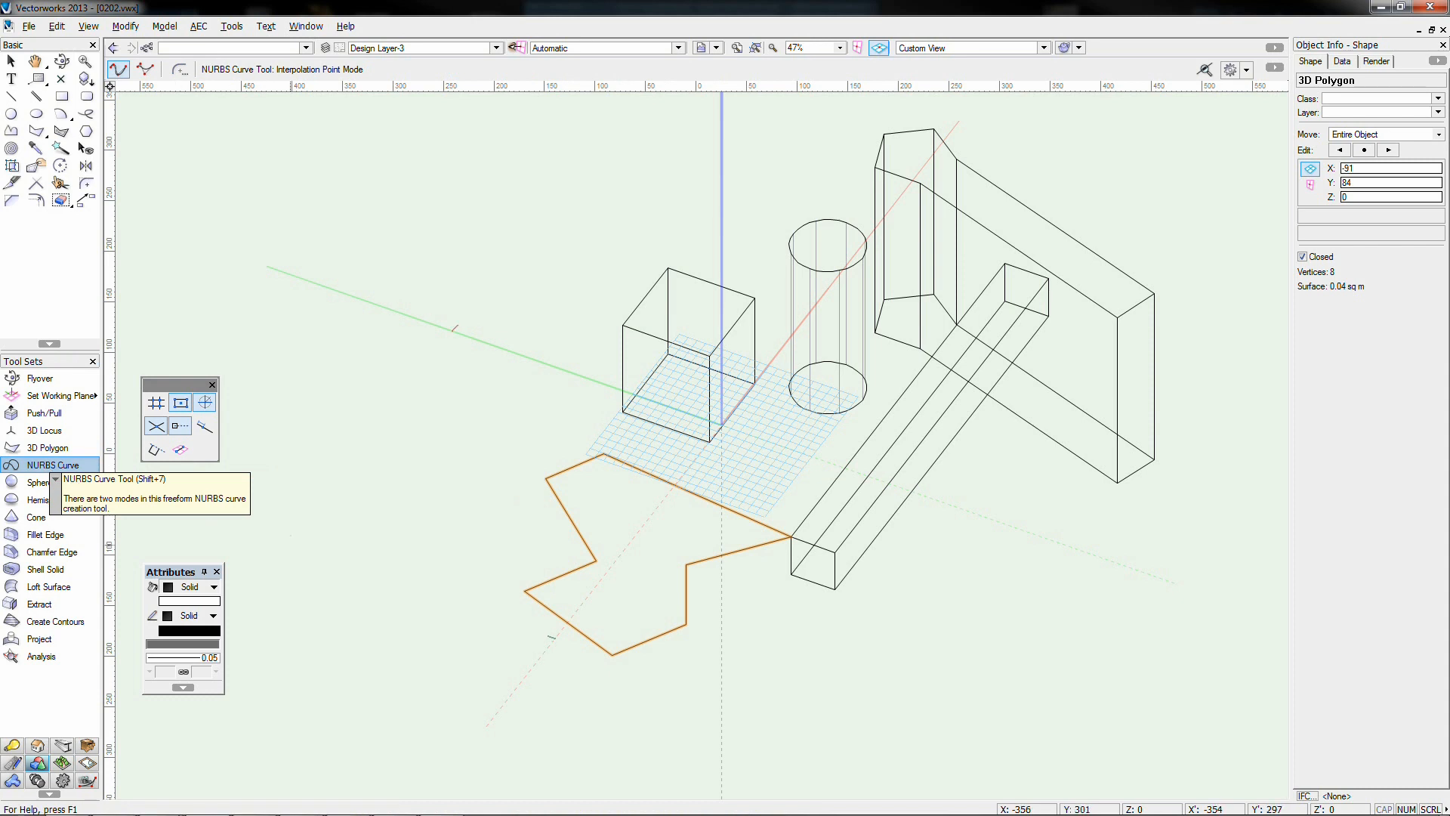
left_click(545, 478)
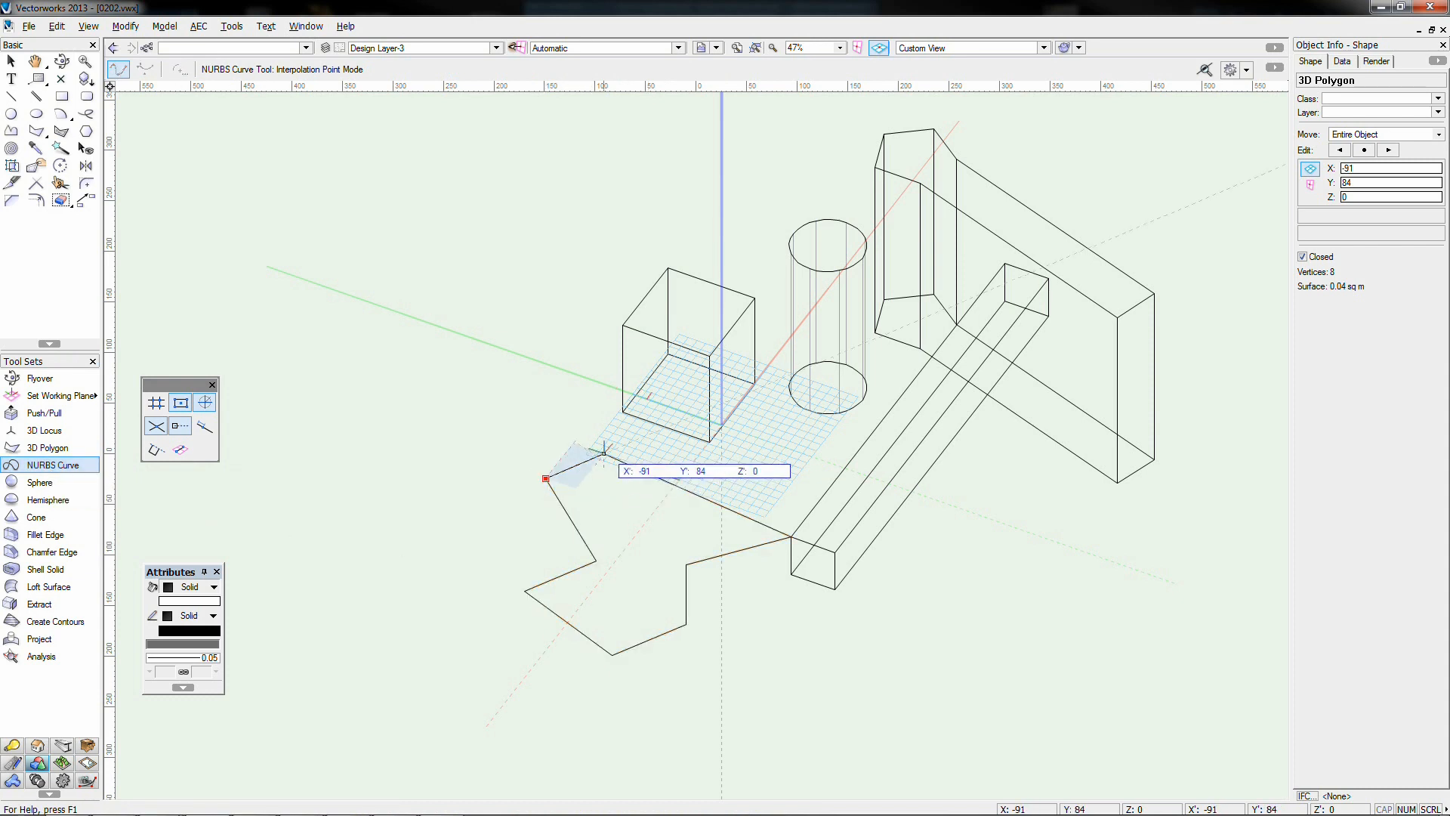
left_click(604, 453)
left_click(791, 536)
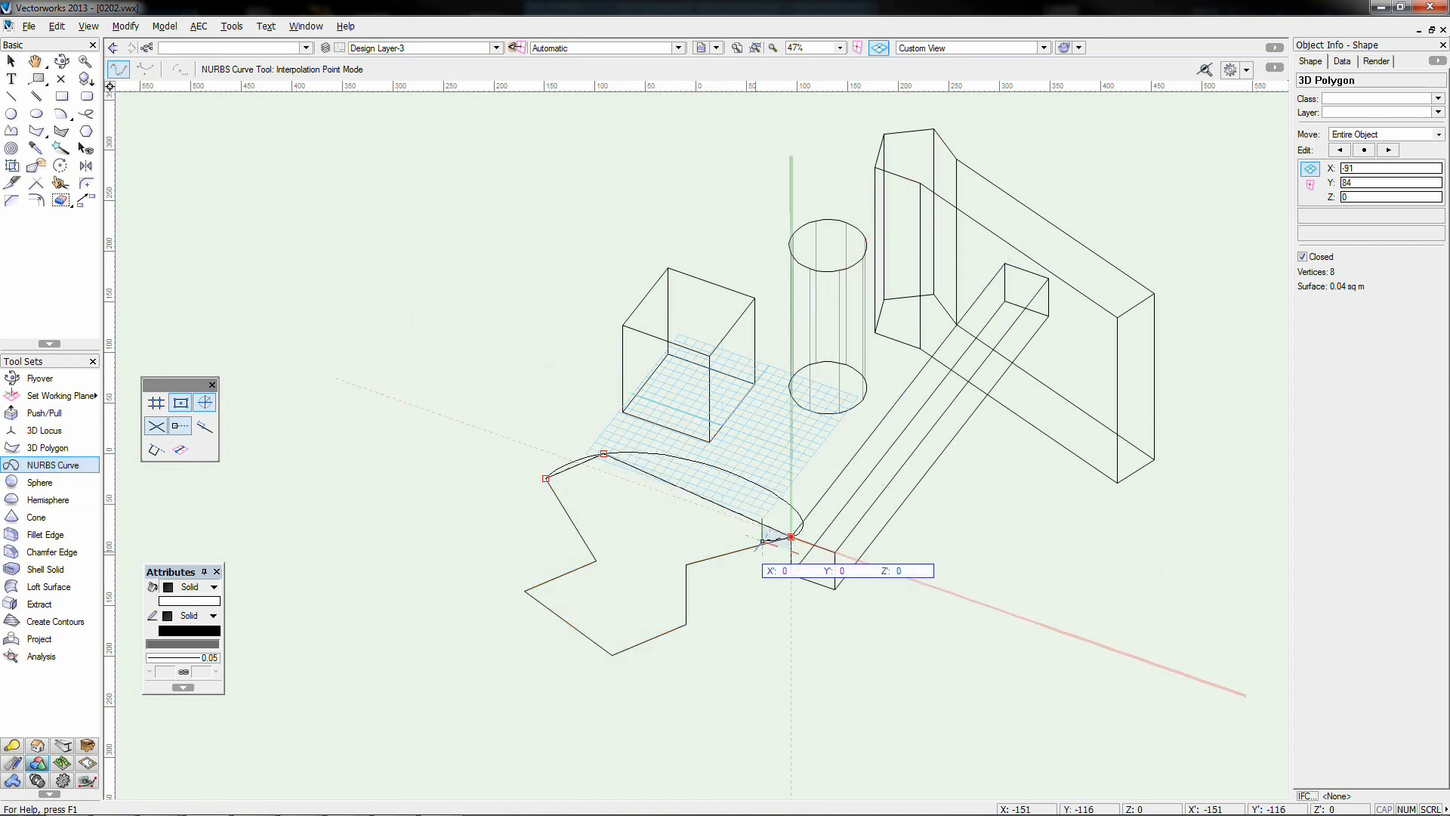
left_click(686, 564)
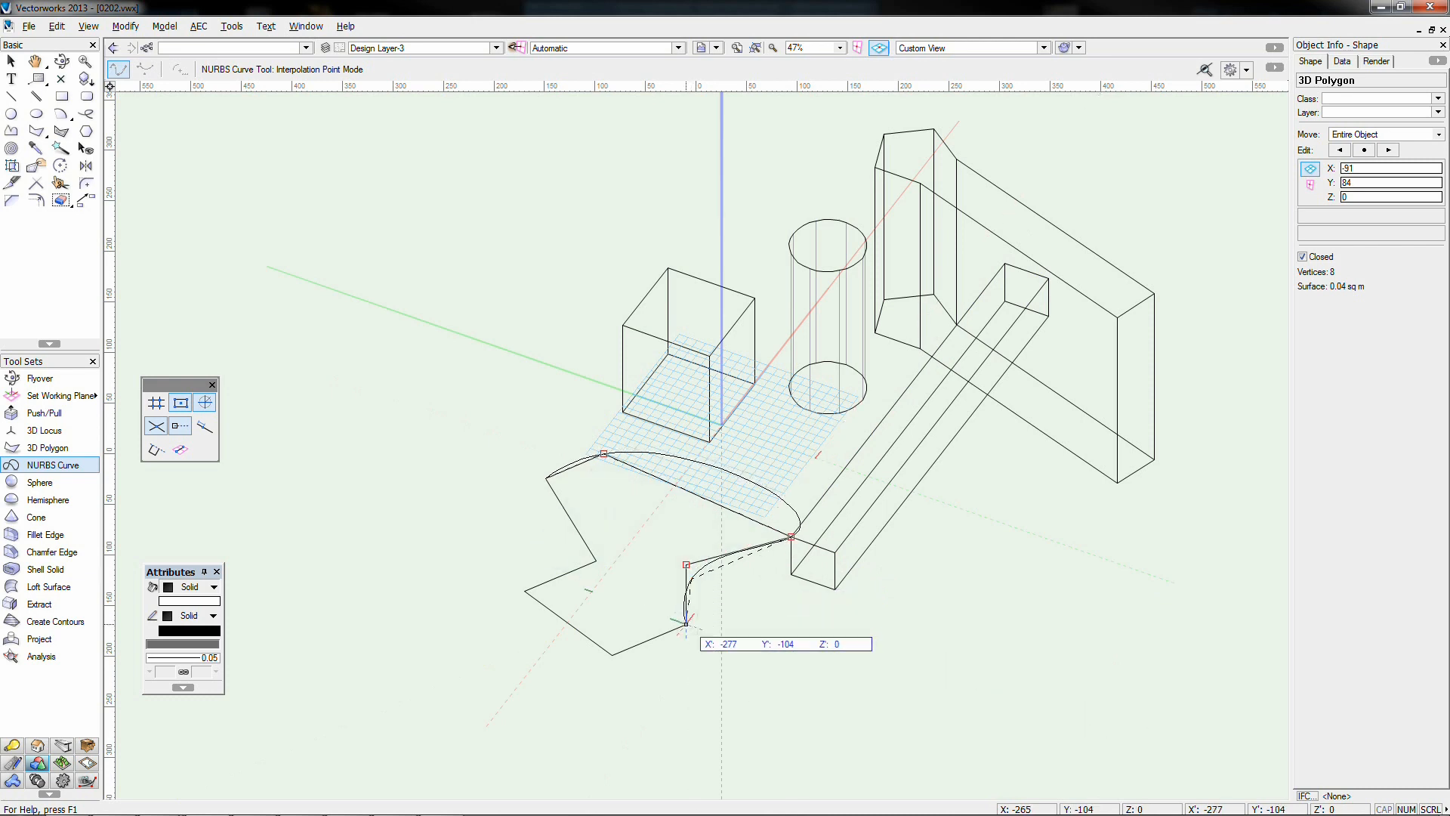
left_click(686, 624)
left_click(612, 655)
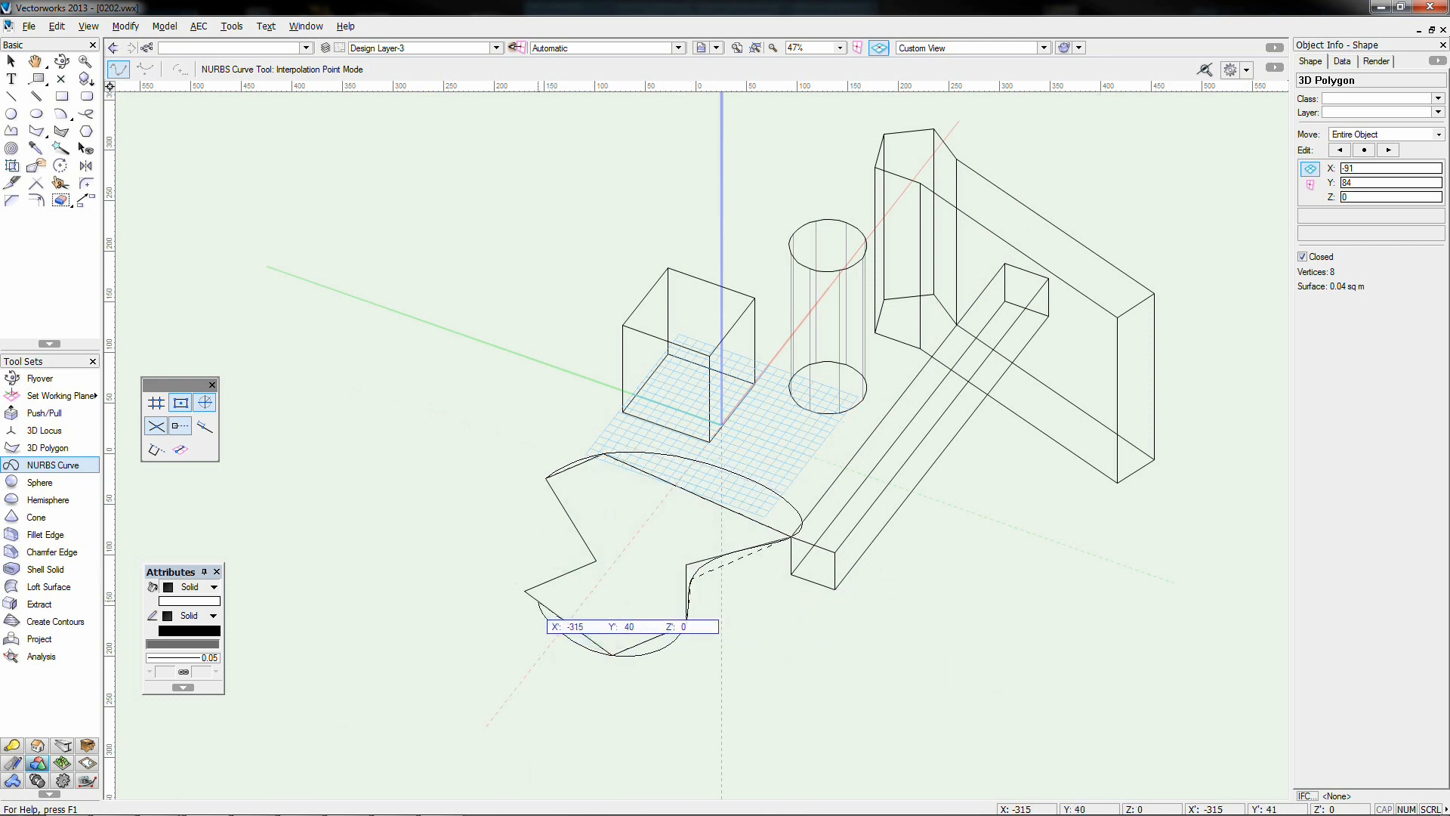
left_click(596, 560)
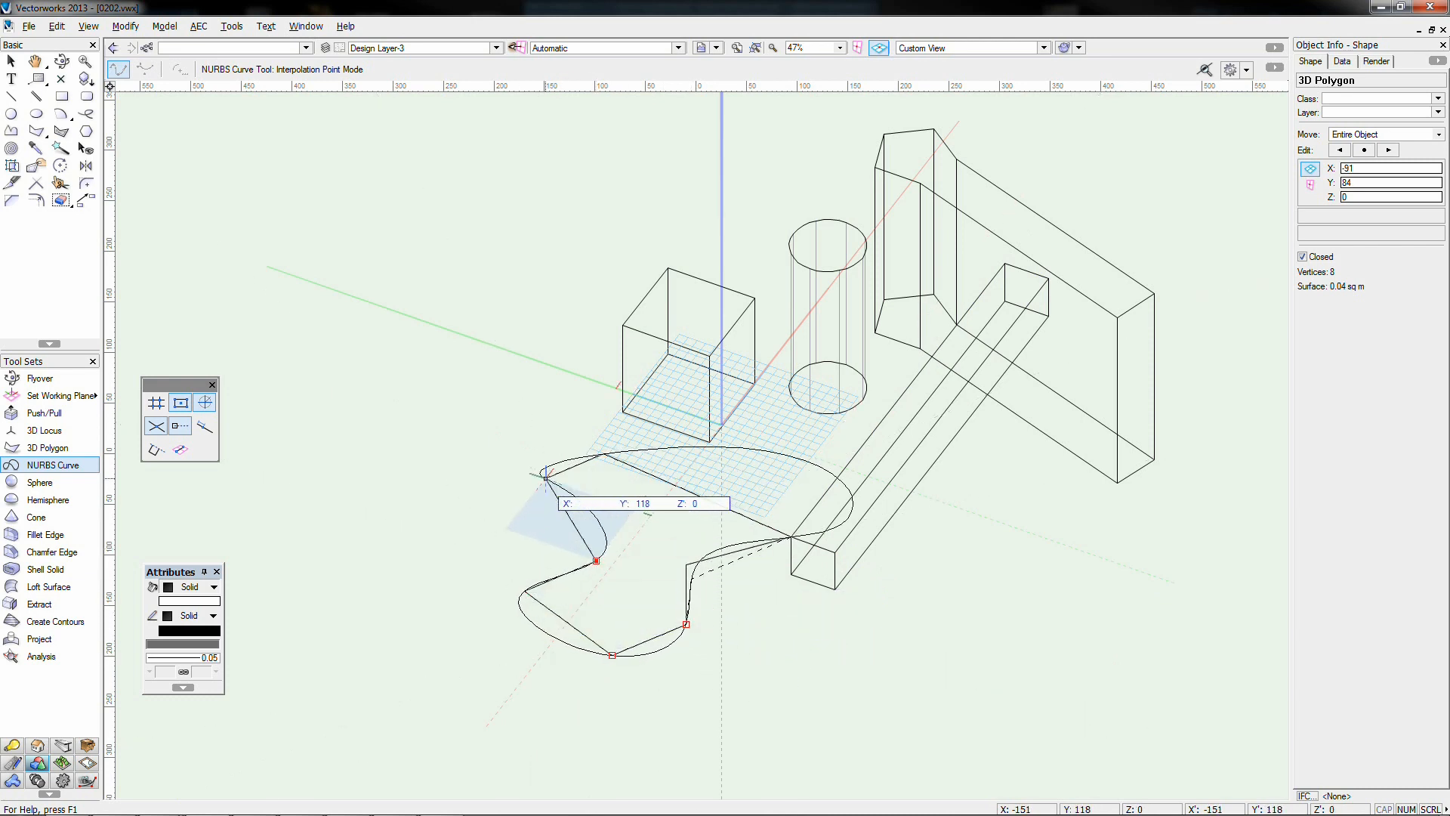
left_click(545, 478)
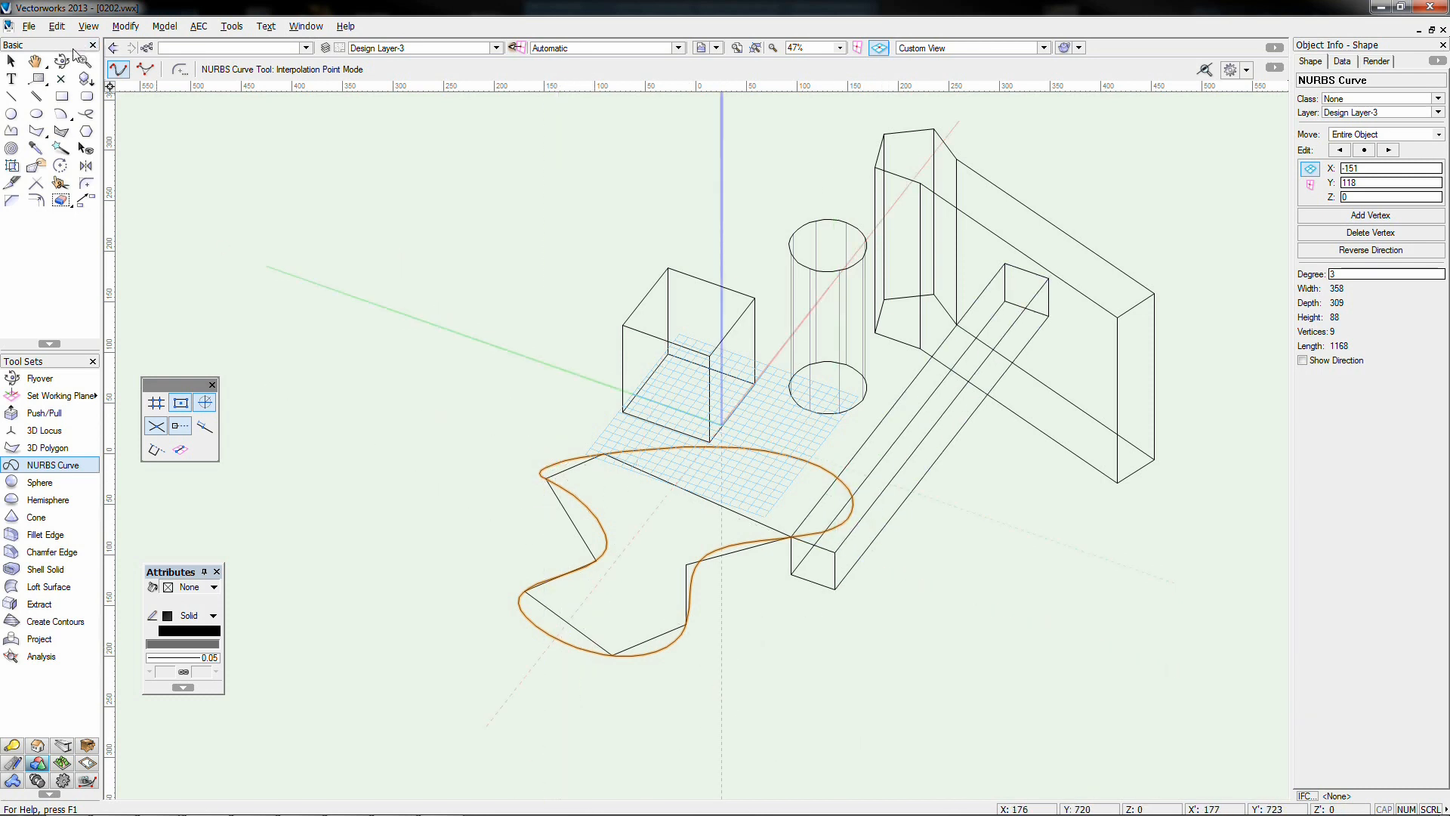
left_click(11, 60)
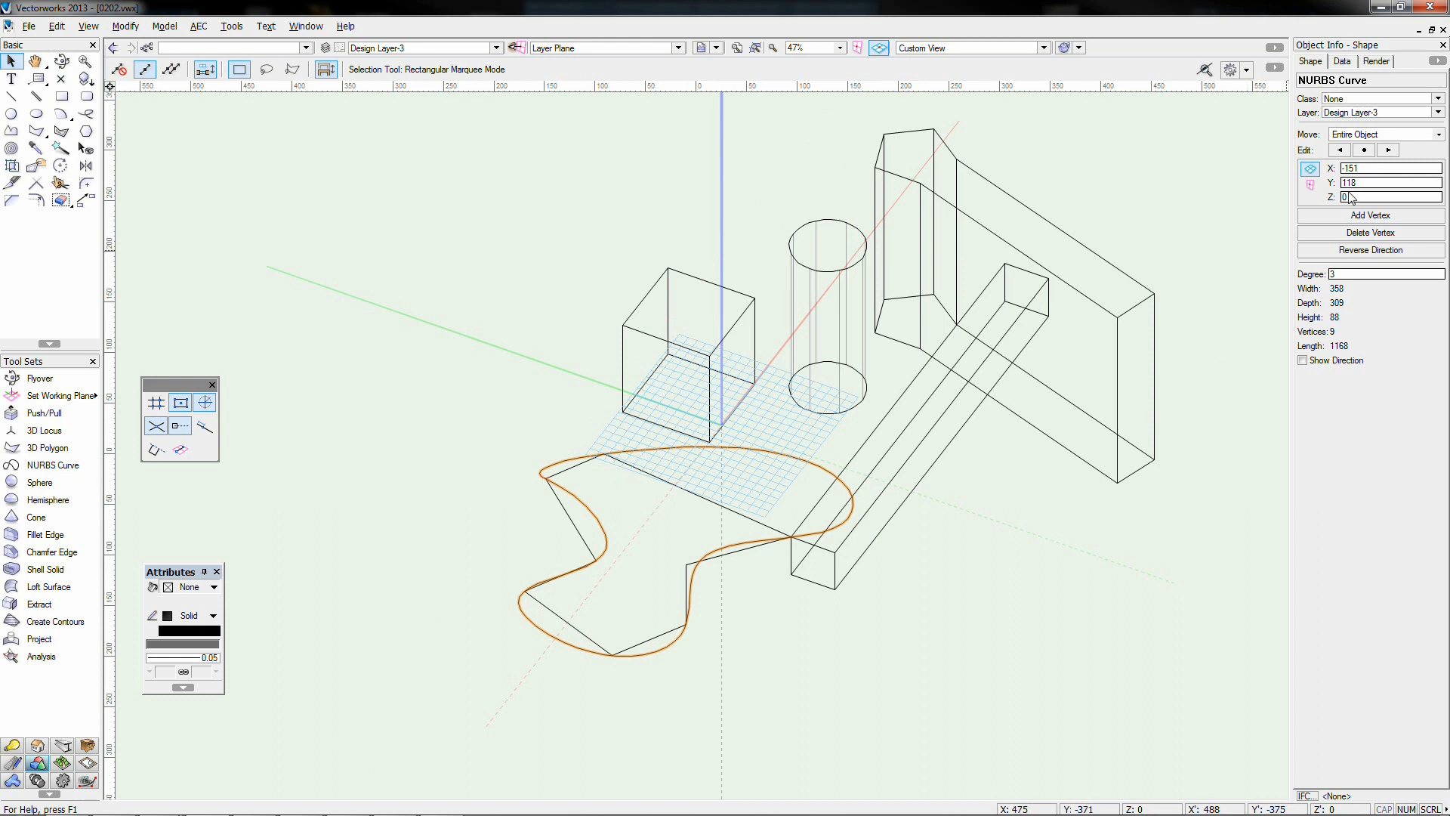
Set the NURBS curve's Move option to Vertex Only and step through its vertices
left_click(1382, 134)
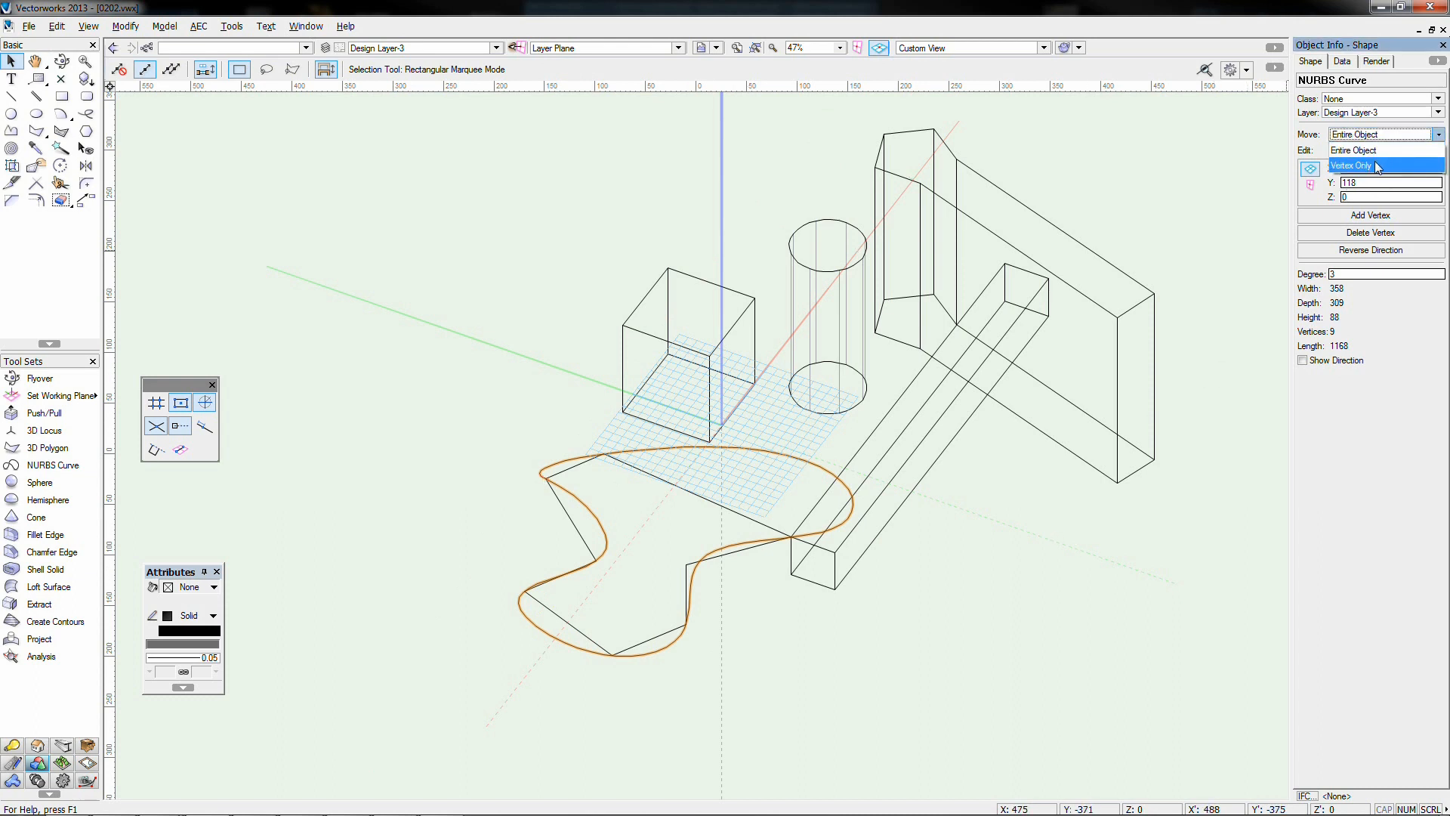
left_click(1378, 165)
left_click(1387, 150)
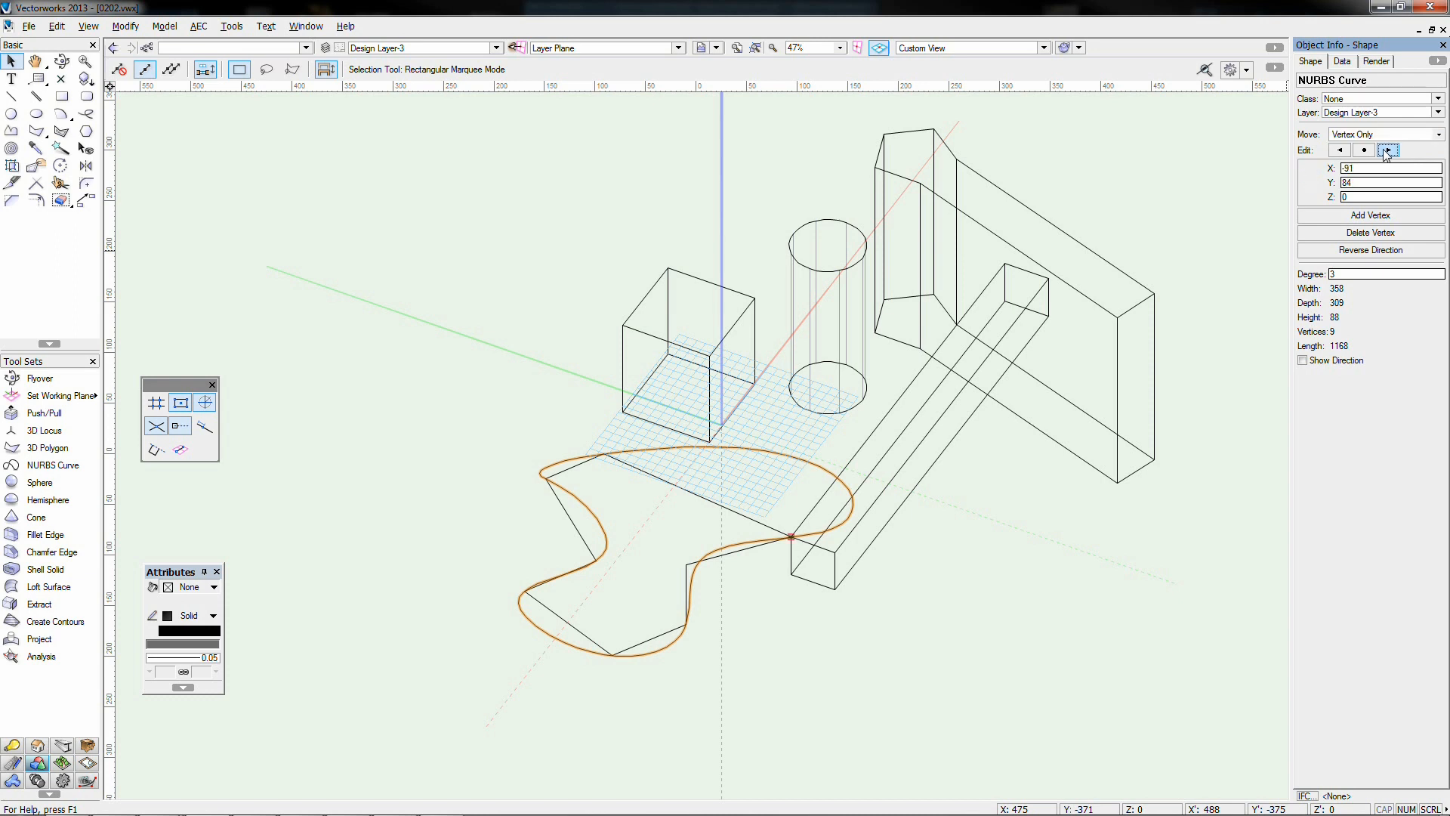
left_click(1387, 152)
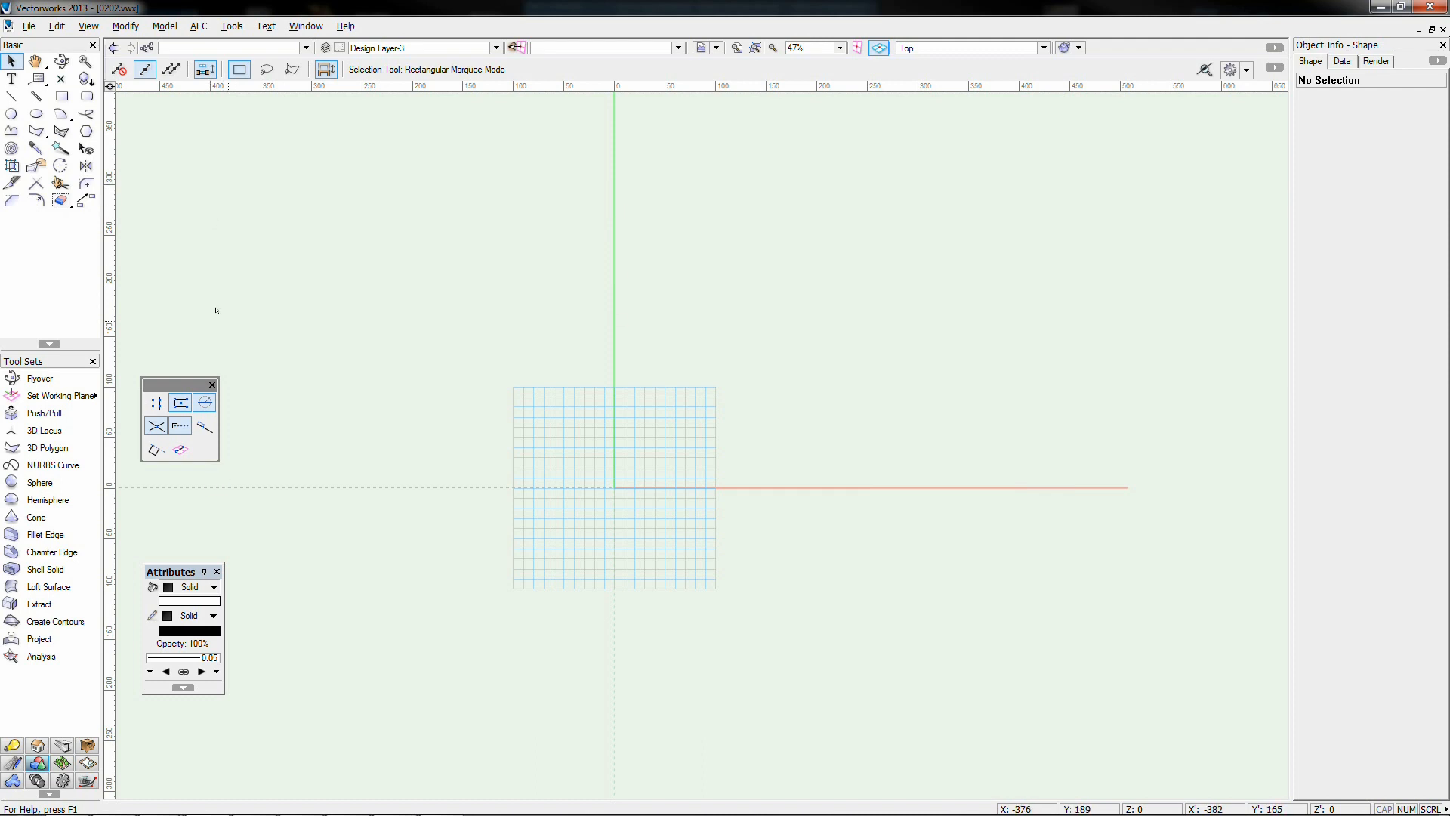
Draw a radius-91 sphere from the origin, orbit around it, and return to Top view
left_click(47, 484)
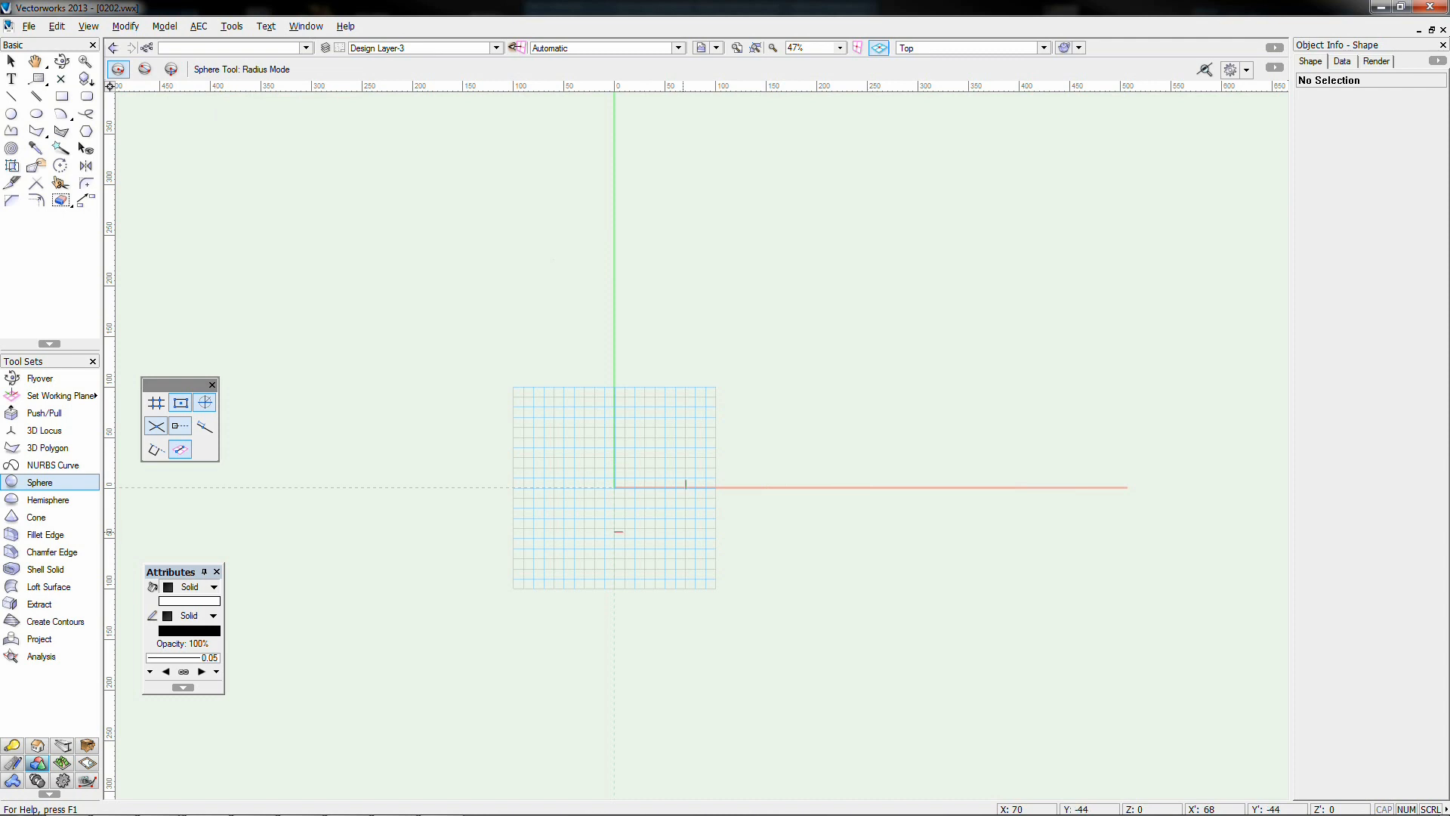
left_click_drag(614, 487, 707, 488)
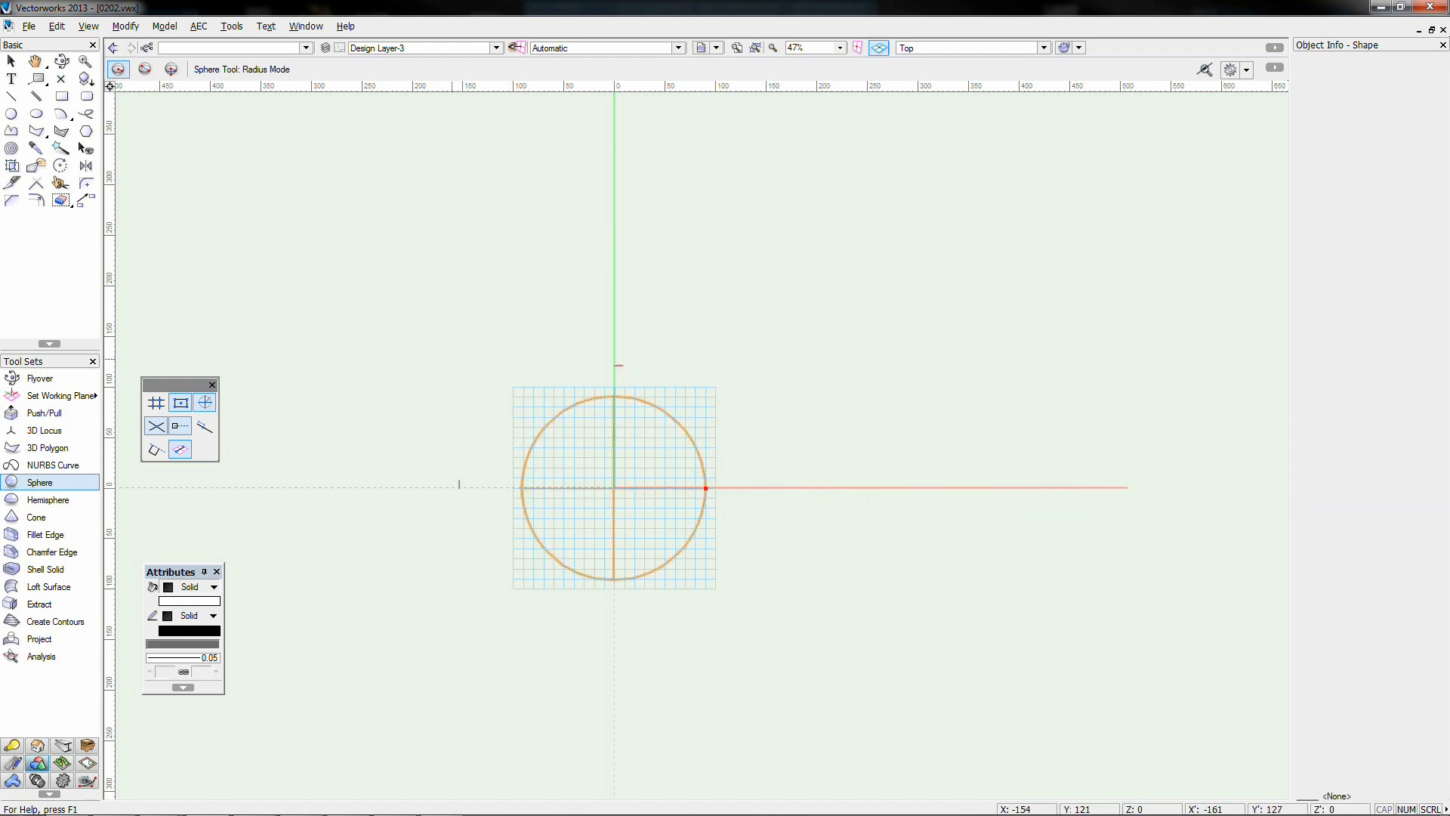
left_click(62, 60)
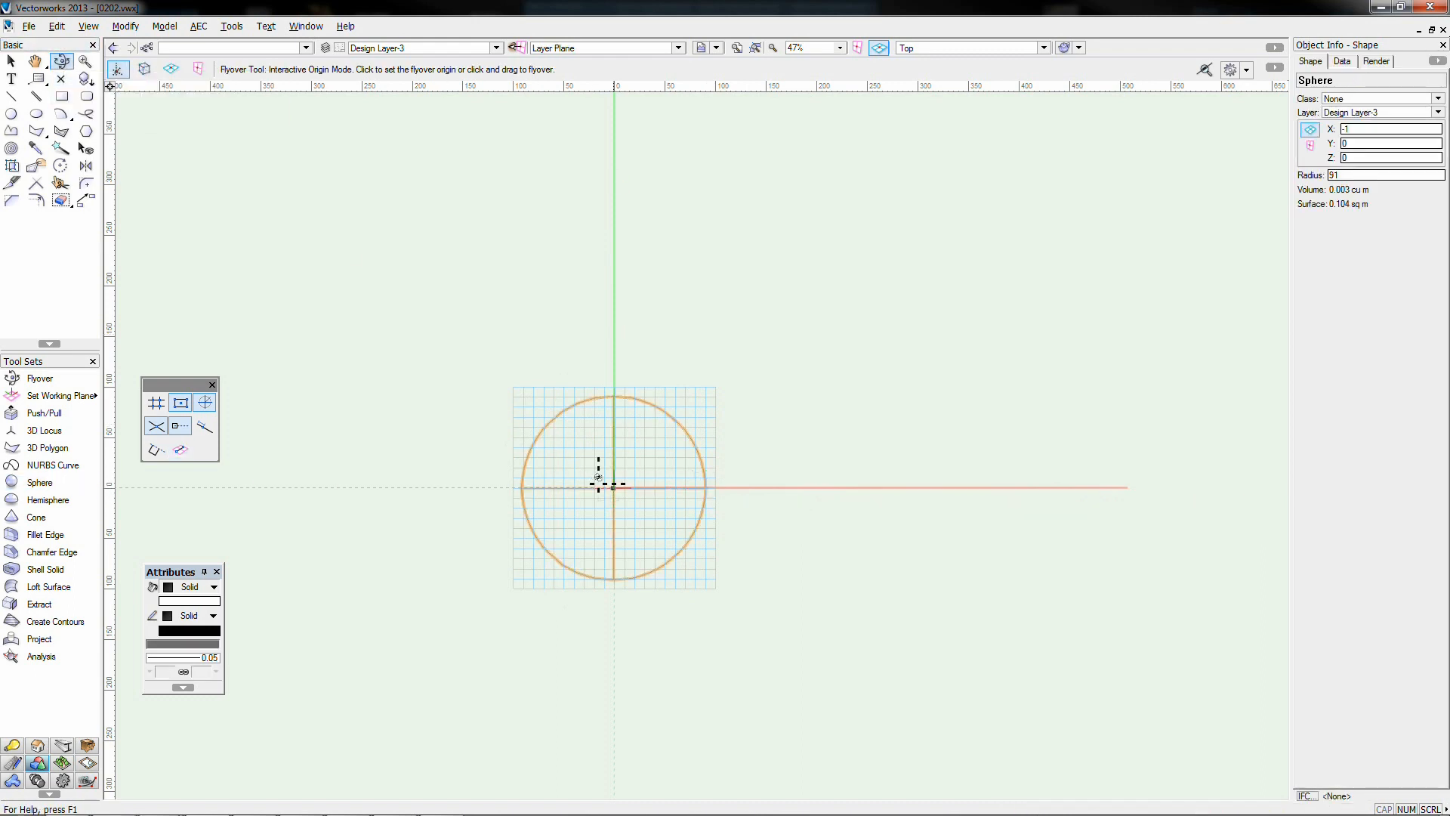
left_click_drag(593, 482, 461, 476)
key("5")
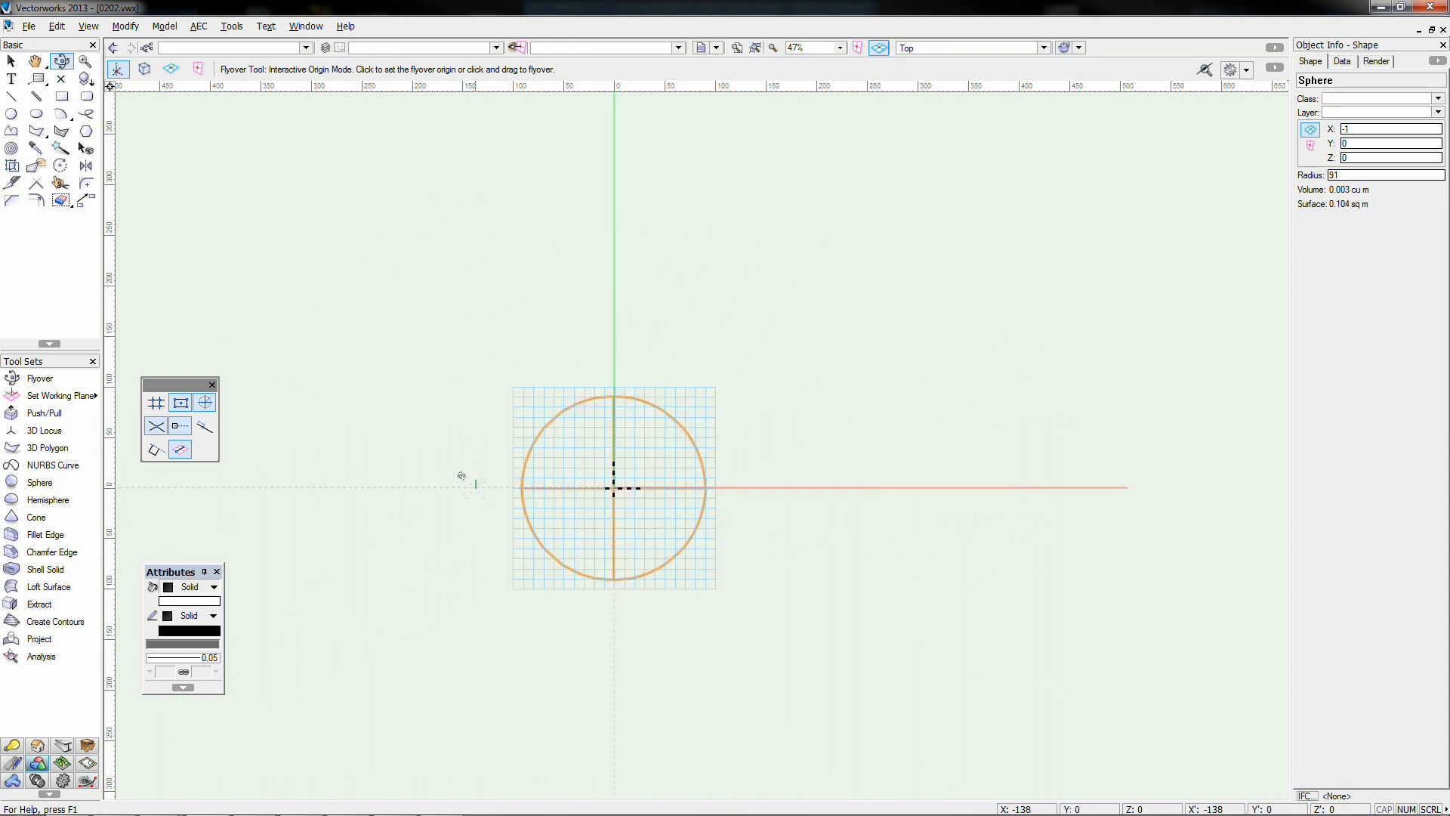
Draw a radius-83 hemisphere at X 228 beside the sphere, then return to Top/Plan view
left_click(22, 501)
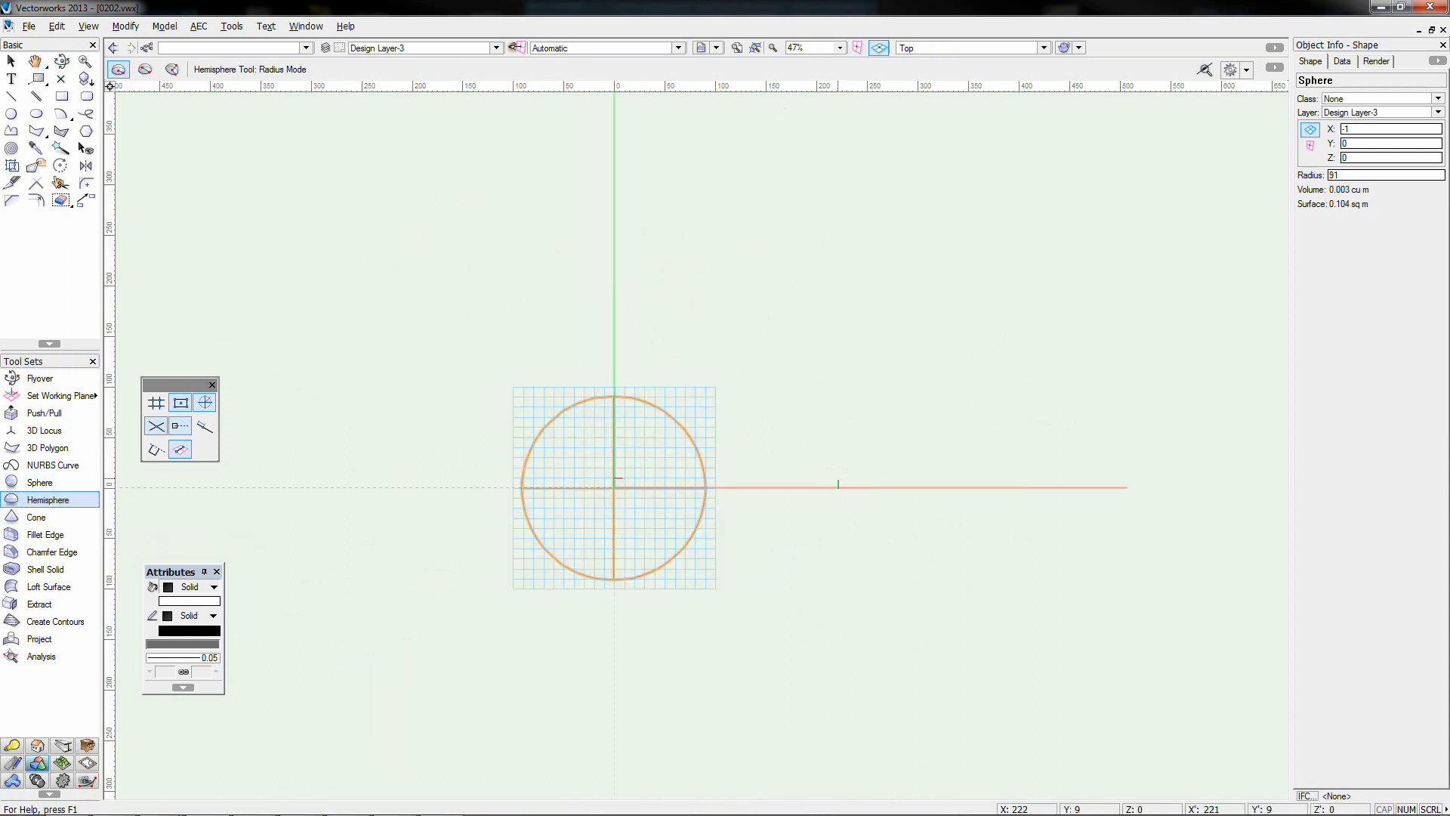
left_click(861, 488)
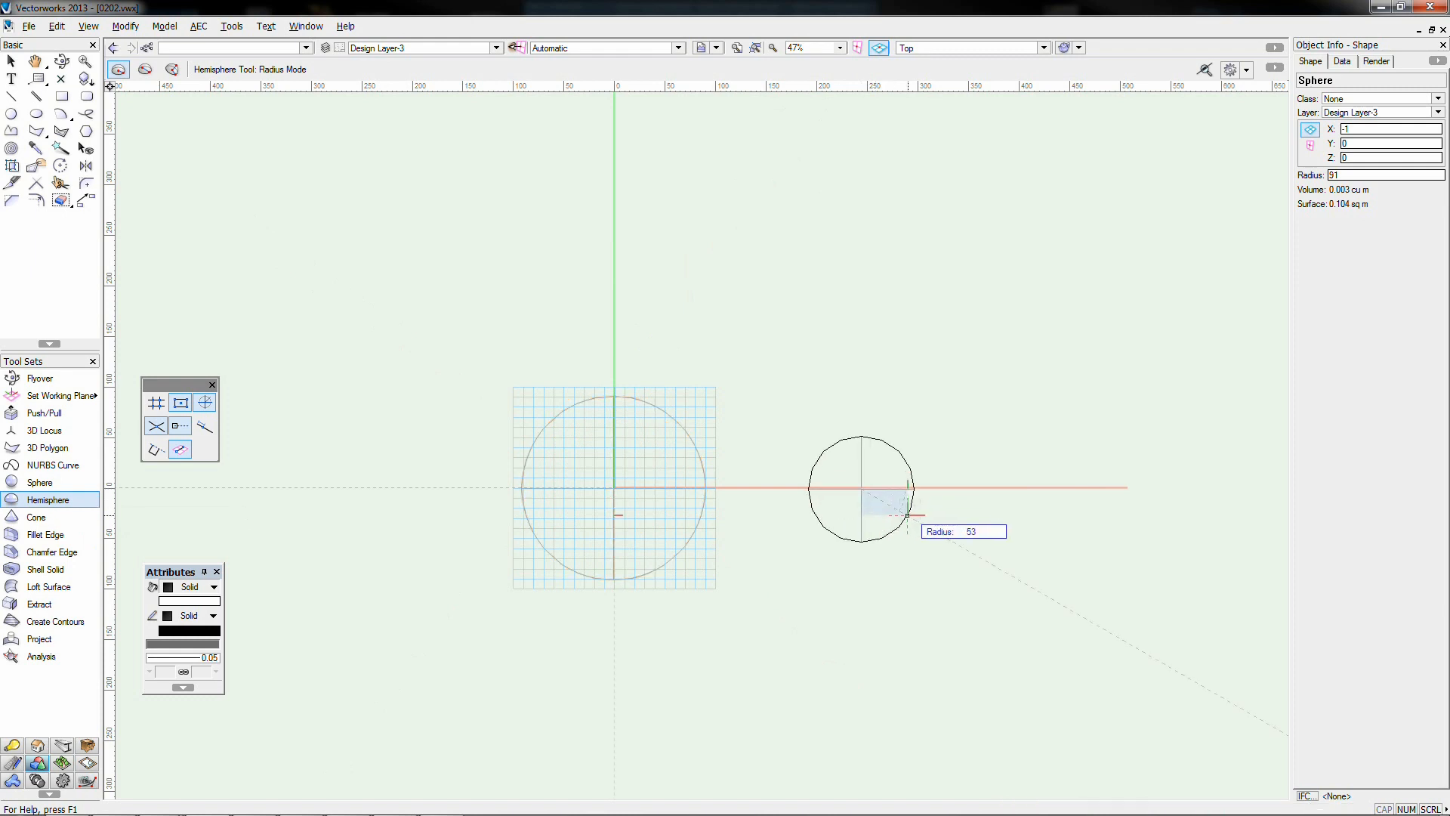
left_click(942, 534)
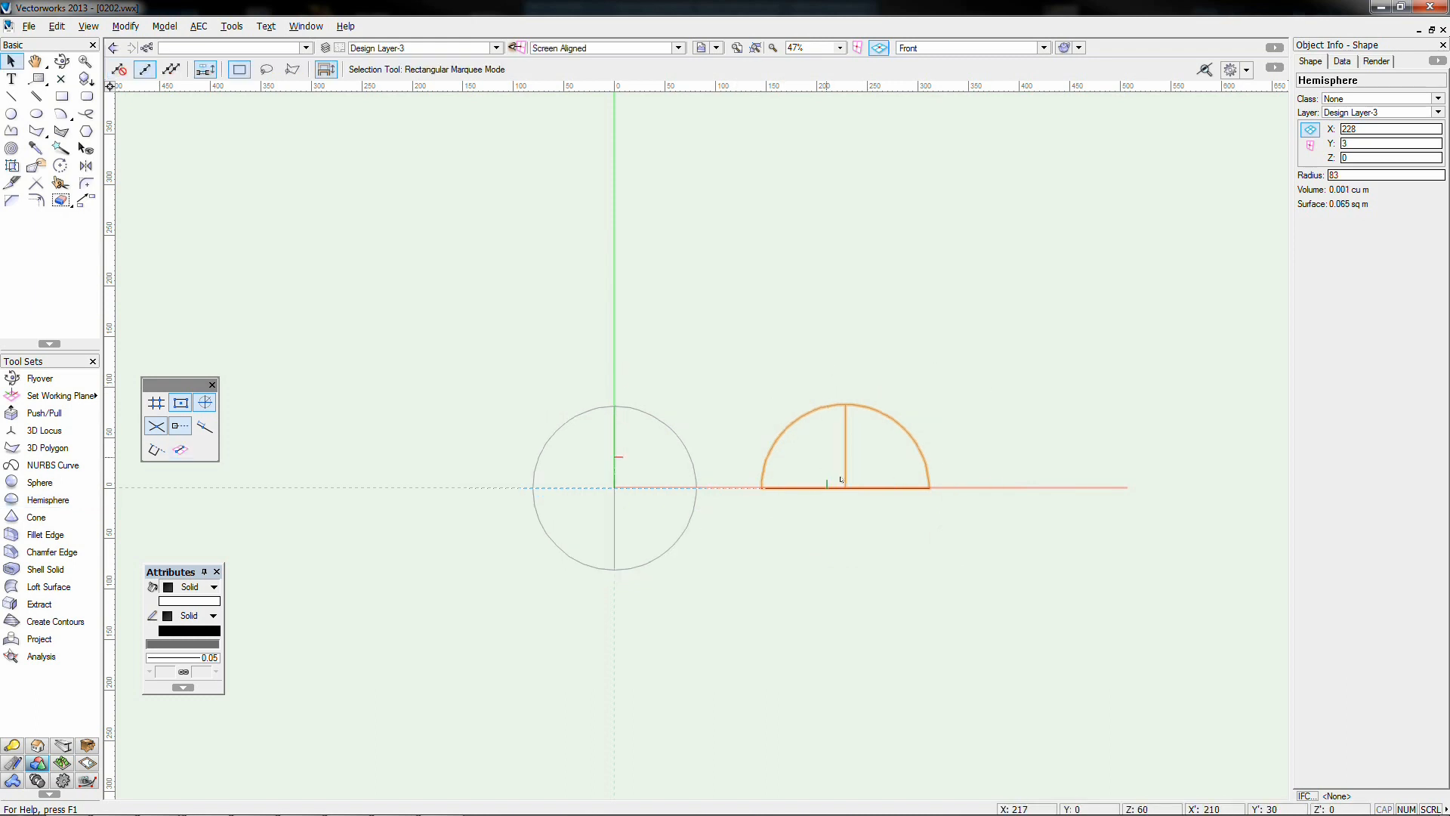
left_click(614, 408)
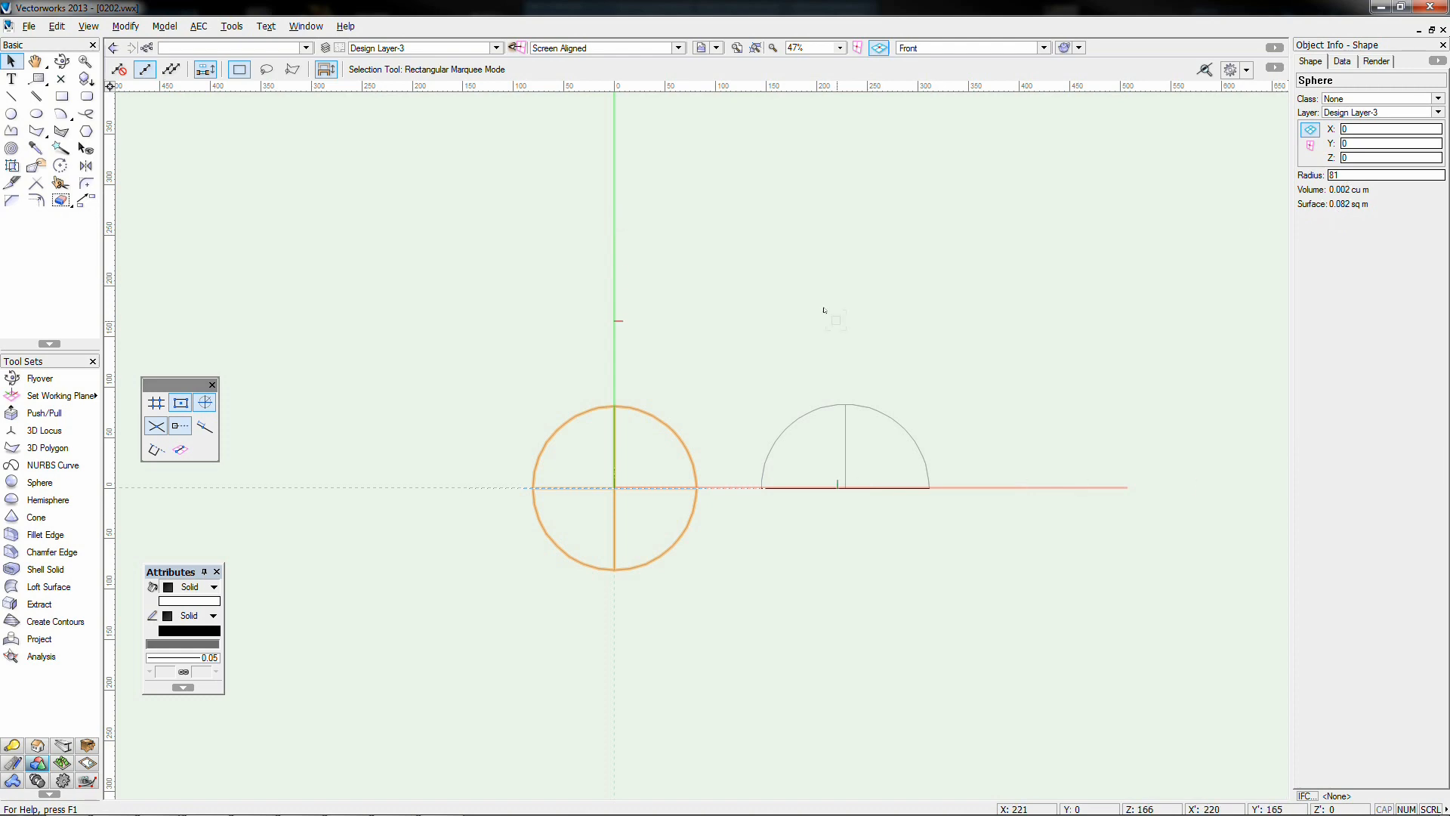
key("ctrl+5")
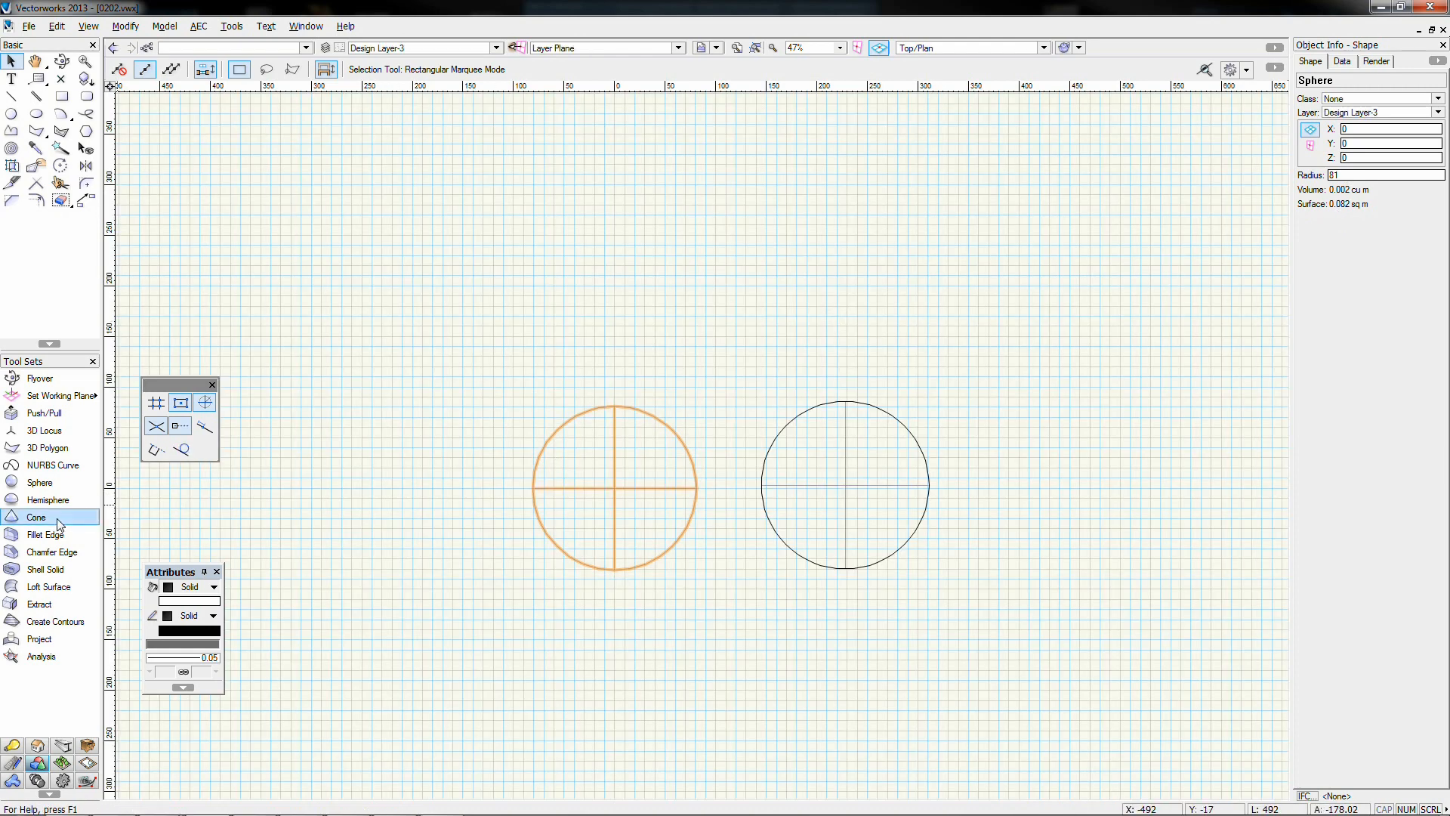
Draw a cone of radius 82 and height 200 at X -213, Y 218, viewed isometrically
left_click(59, 521)
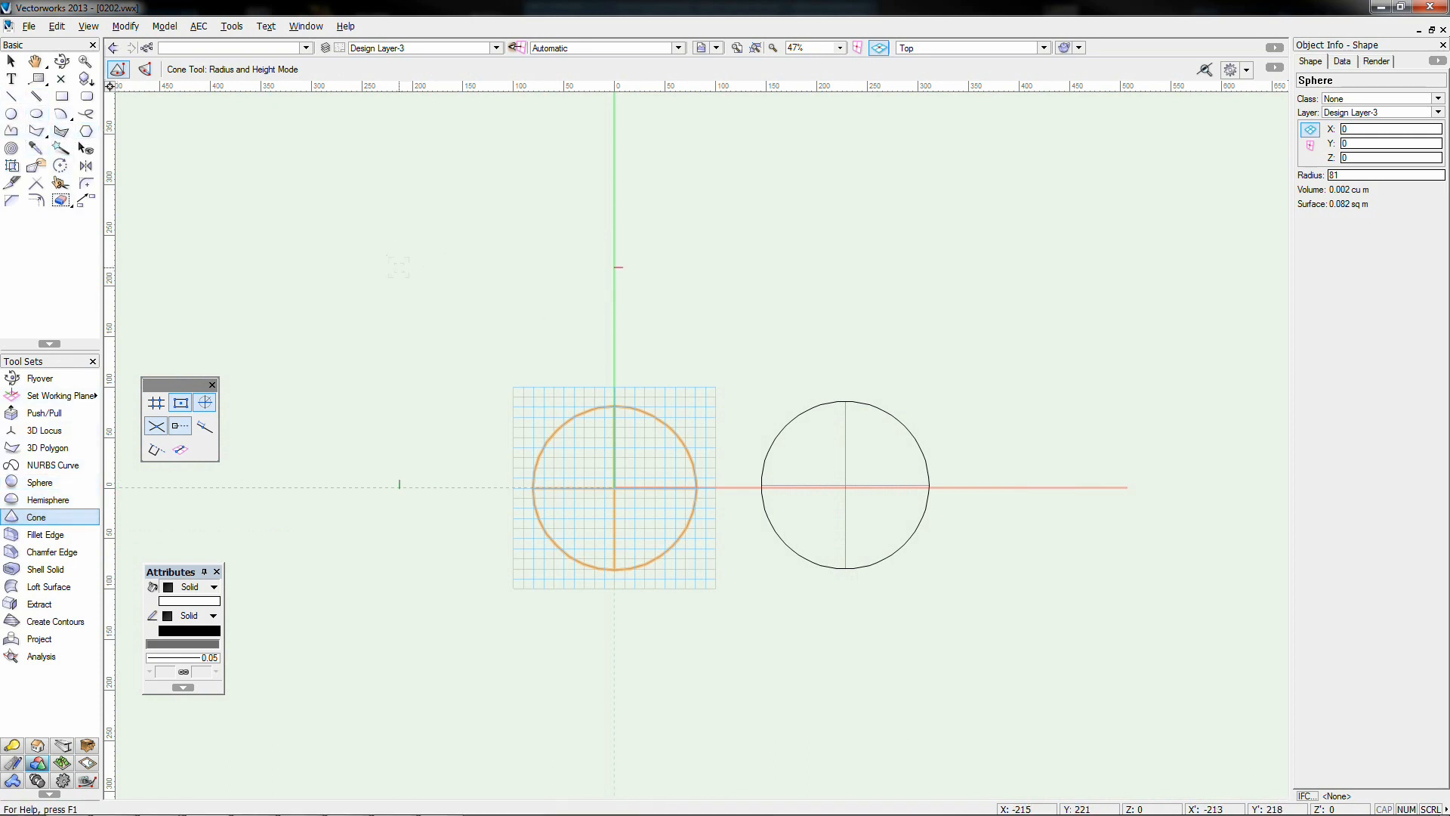
left_click(399, 266)
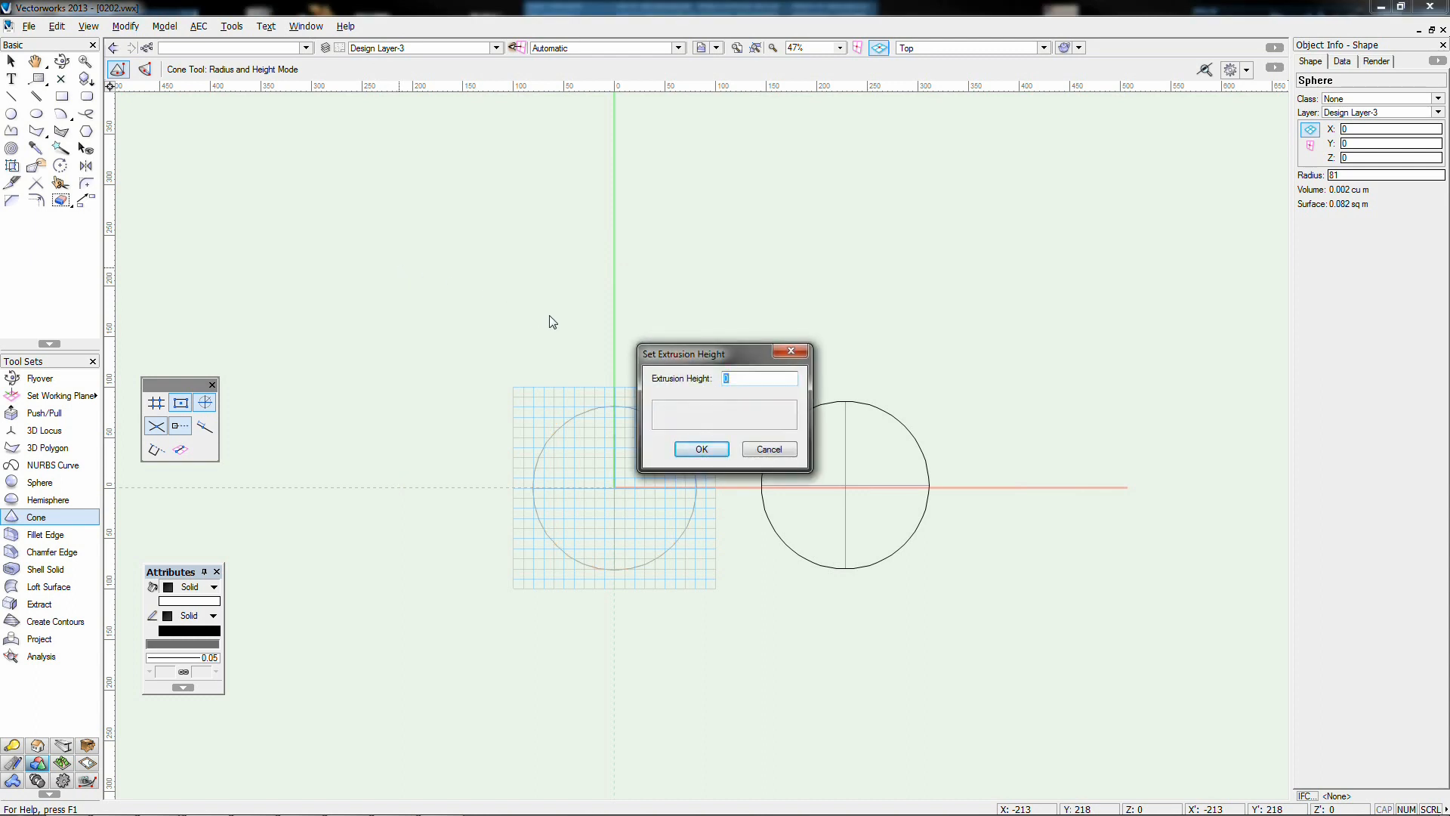
key("Return")
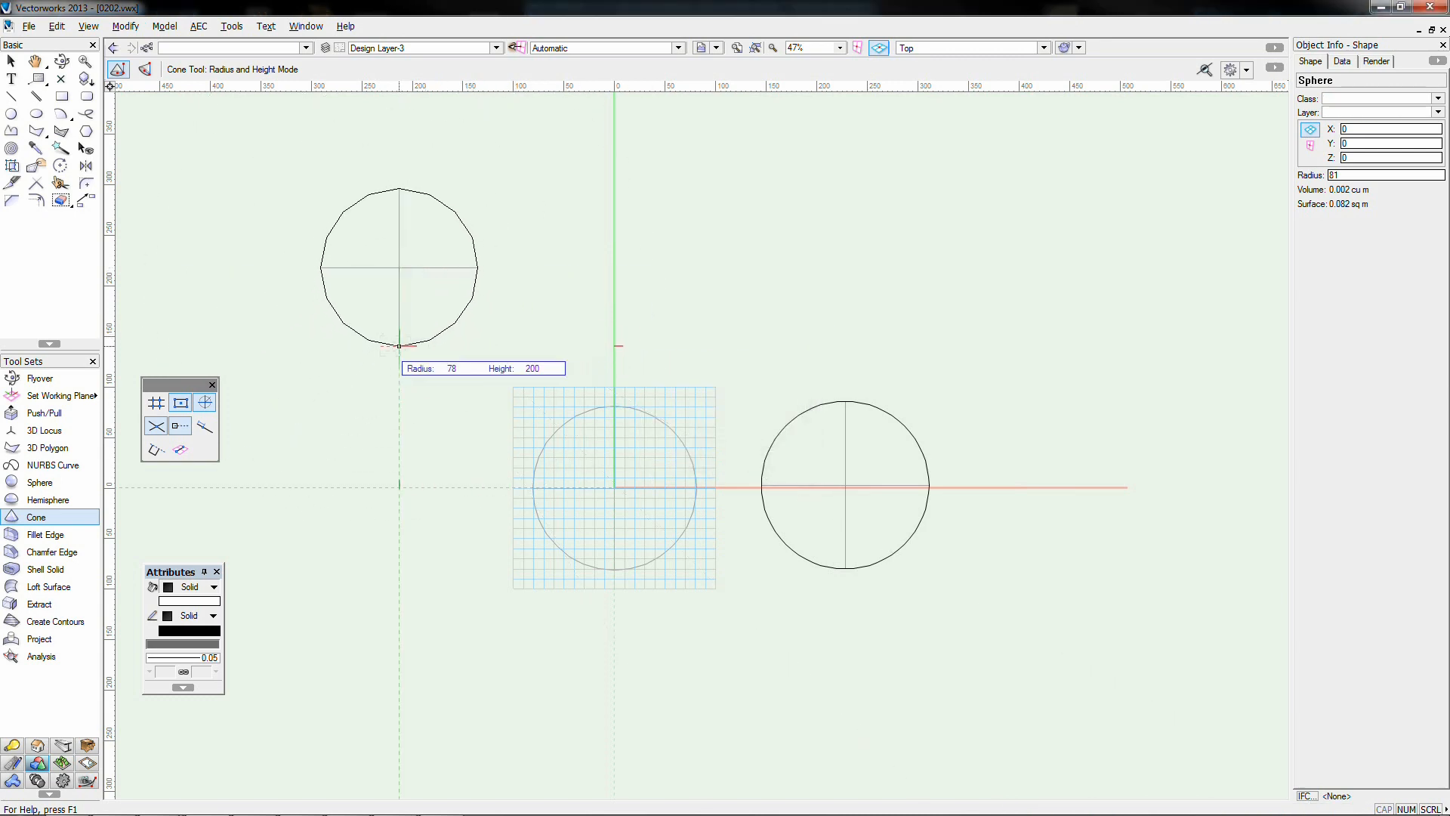
left_click(424, 346)
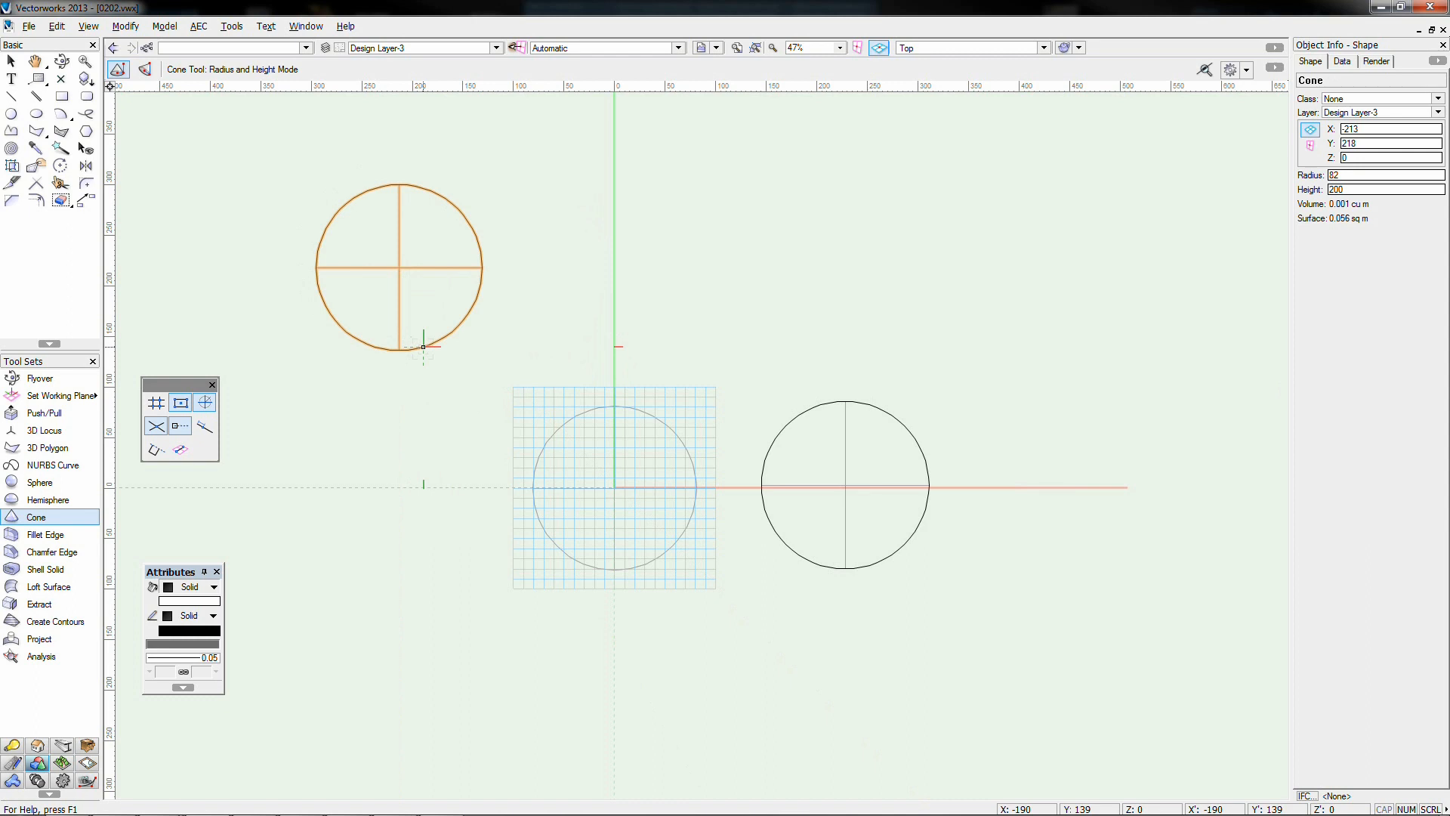
key("3")
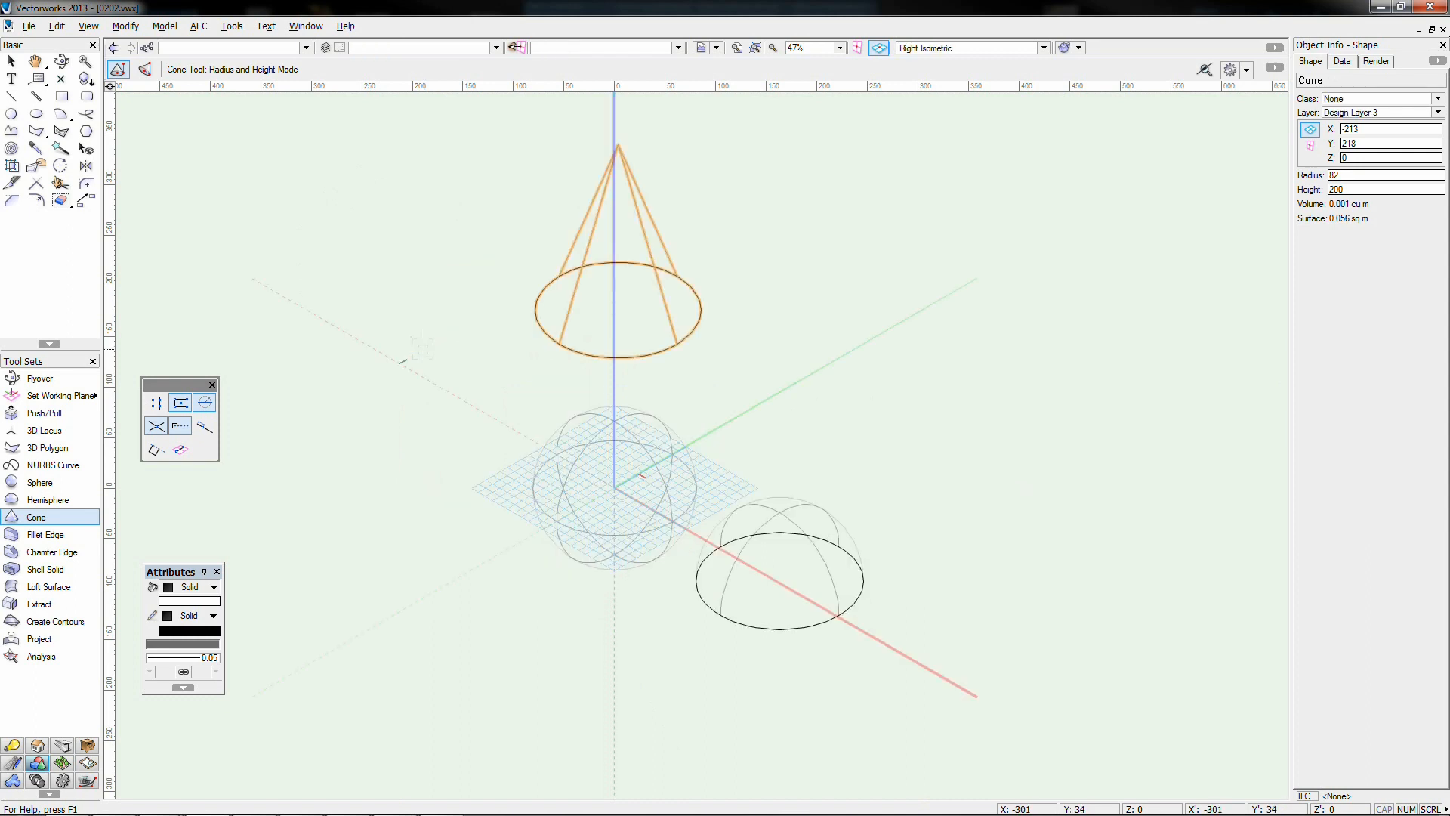
key("shift+c")
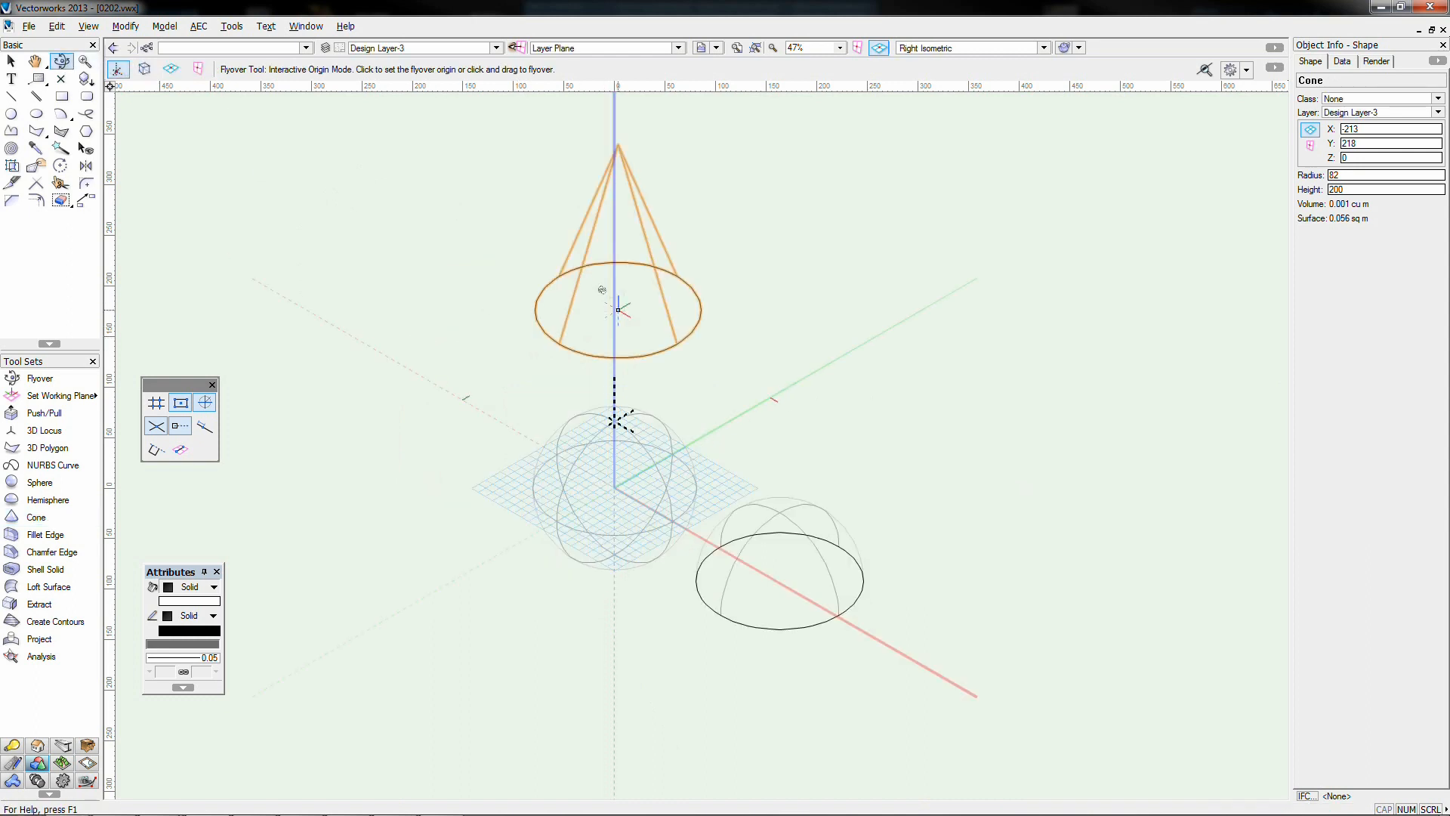
Orbit the 3D view around the cone, then select the cone
mouse_move(602, 290)
left_mouse_down()
mouse_move(623, 307)
mouse_move(809, 297)
mouse_move(636, 316)
mouse_move(646, 252)
mouse_move(629, 306)
mouse_move(576, 327)
left_mouse_up()
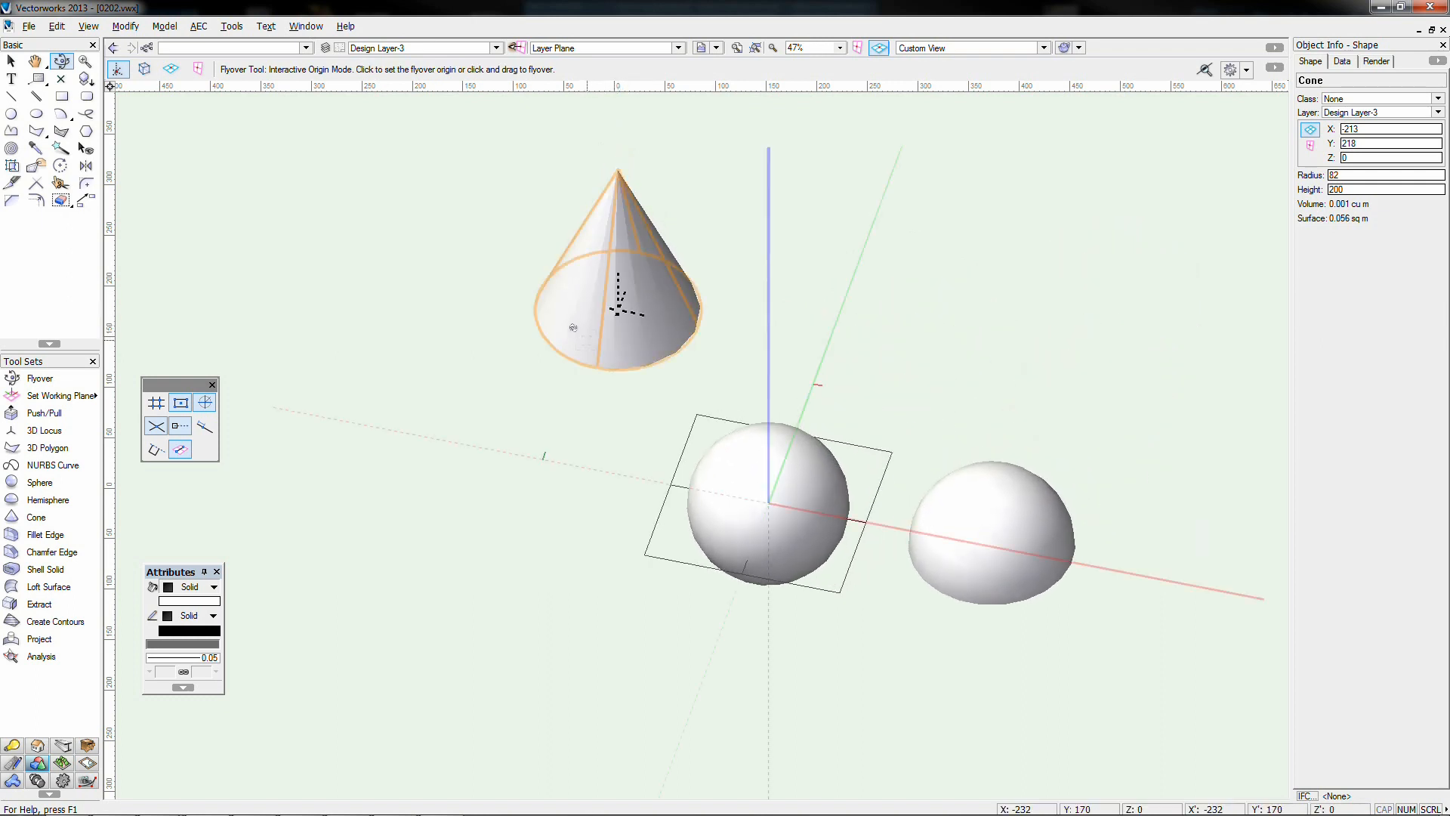
left_click(11, 61)
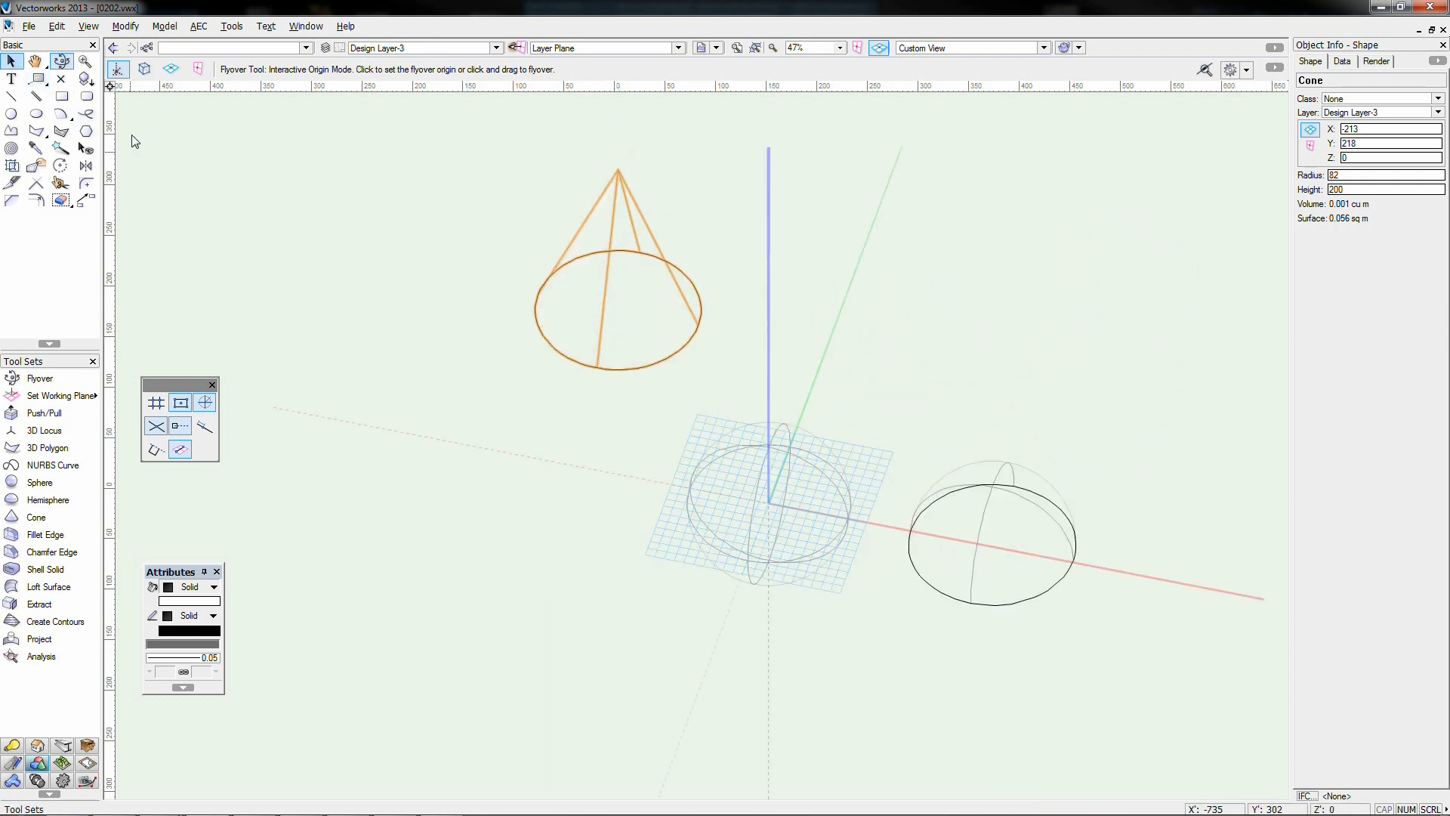
left_click(587, 198)
left_click(596, 206)
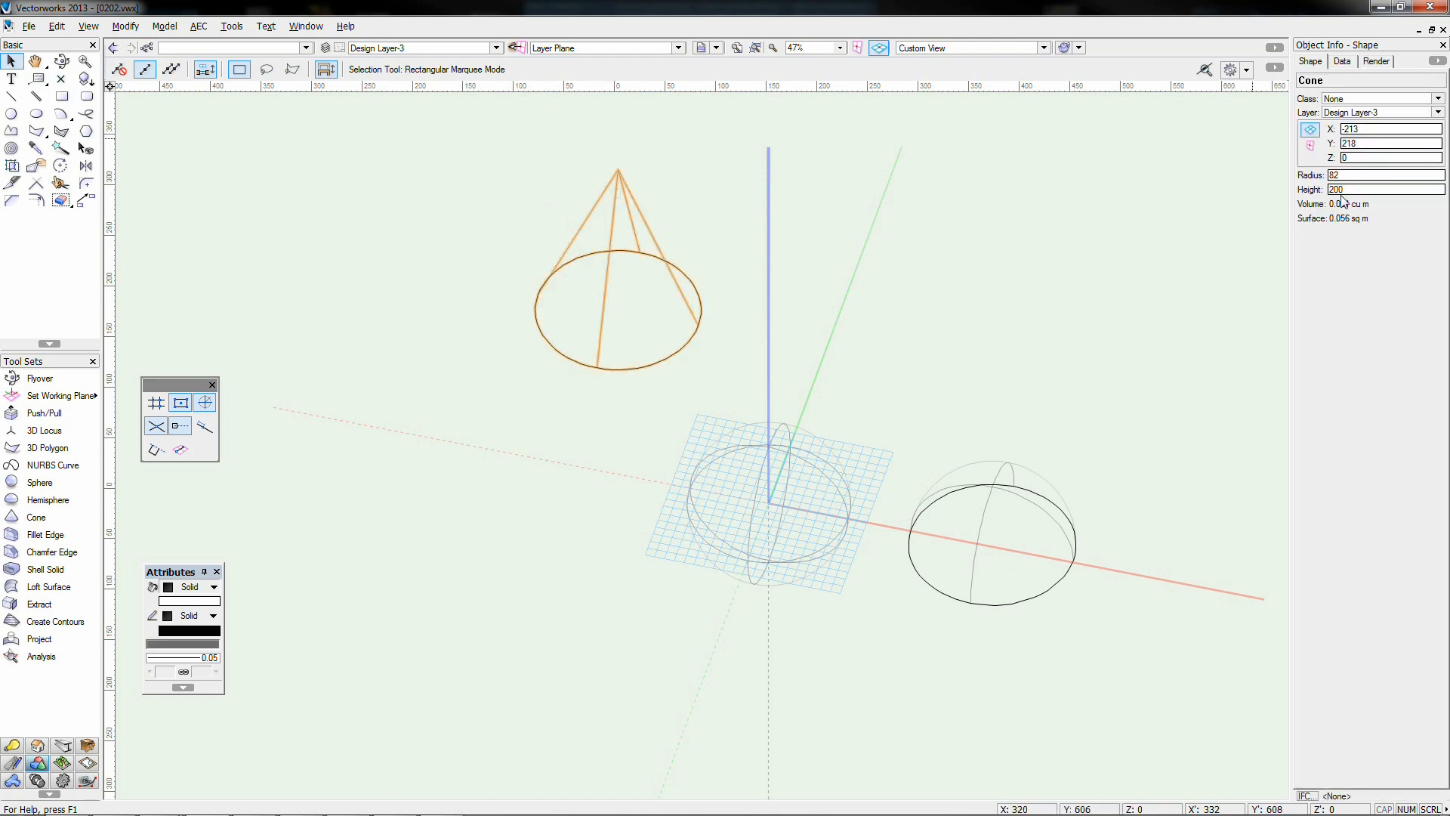
Change the selected cone's height to 100
left_click_drag(1349, 189, 1275, 178)
type("100")
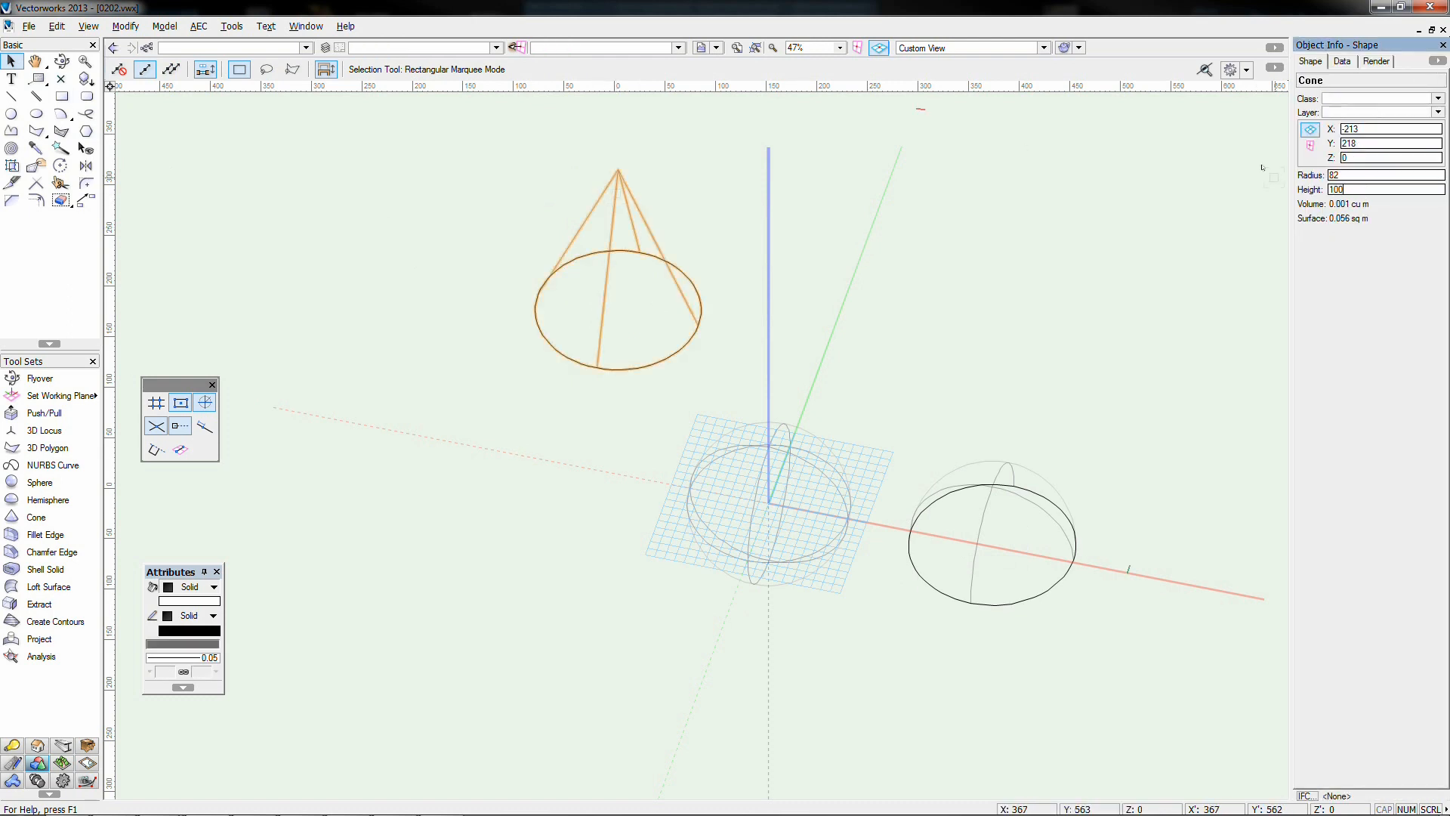
key("Return")
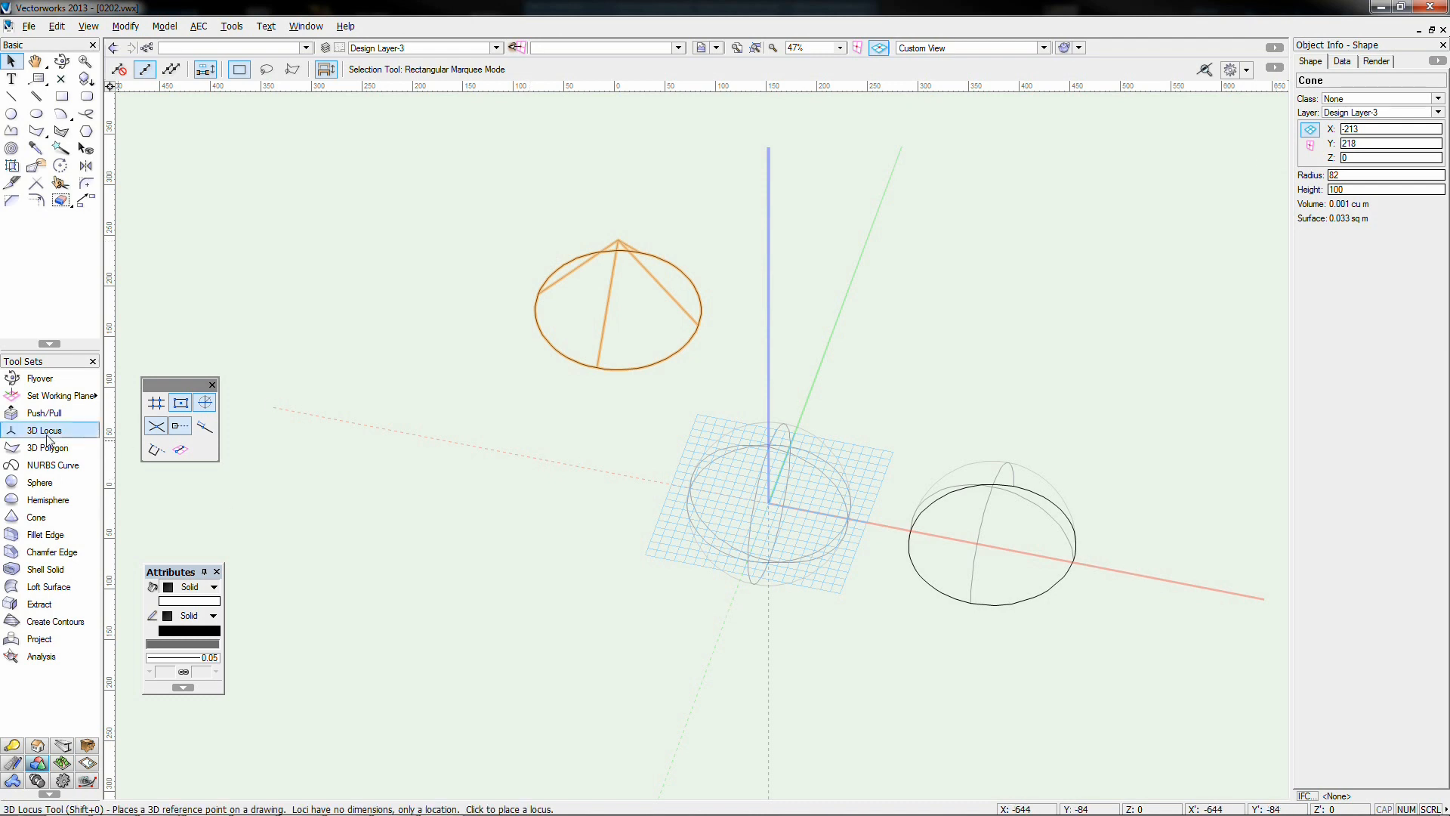
Draw a second cone of base radius 99 by tip point, then marquee-select all solids
left_click(35, 516)
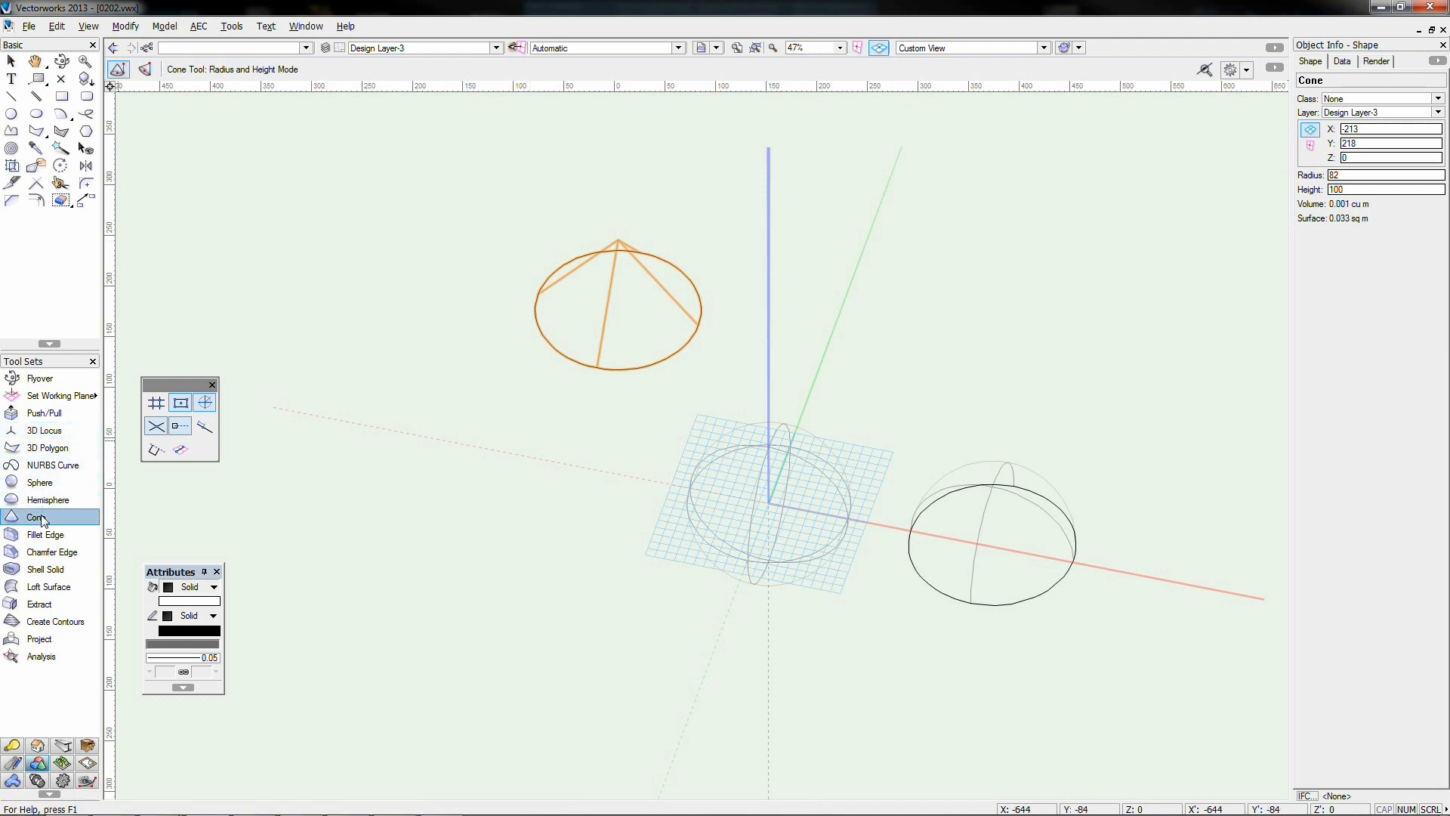
left_click(145, 72)
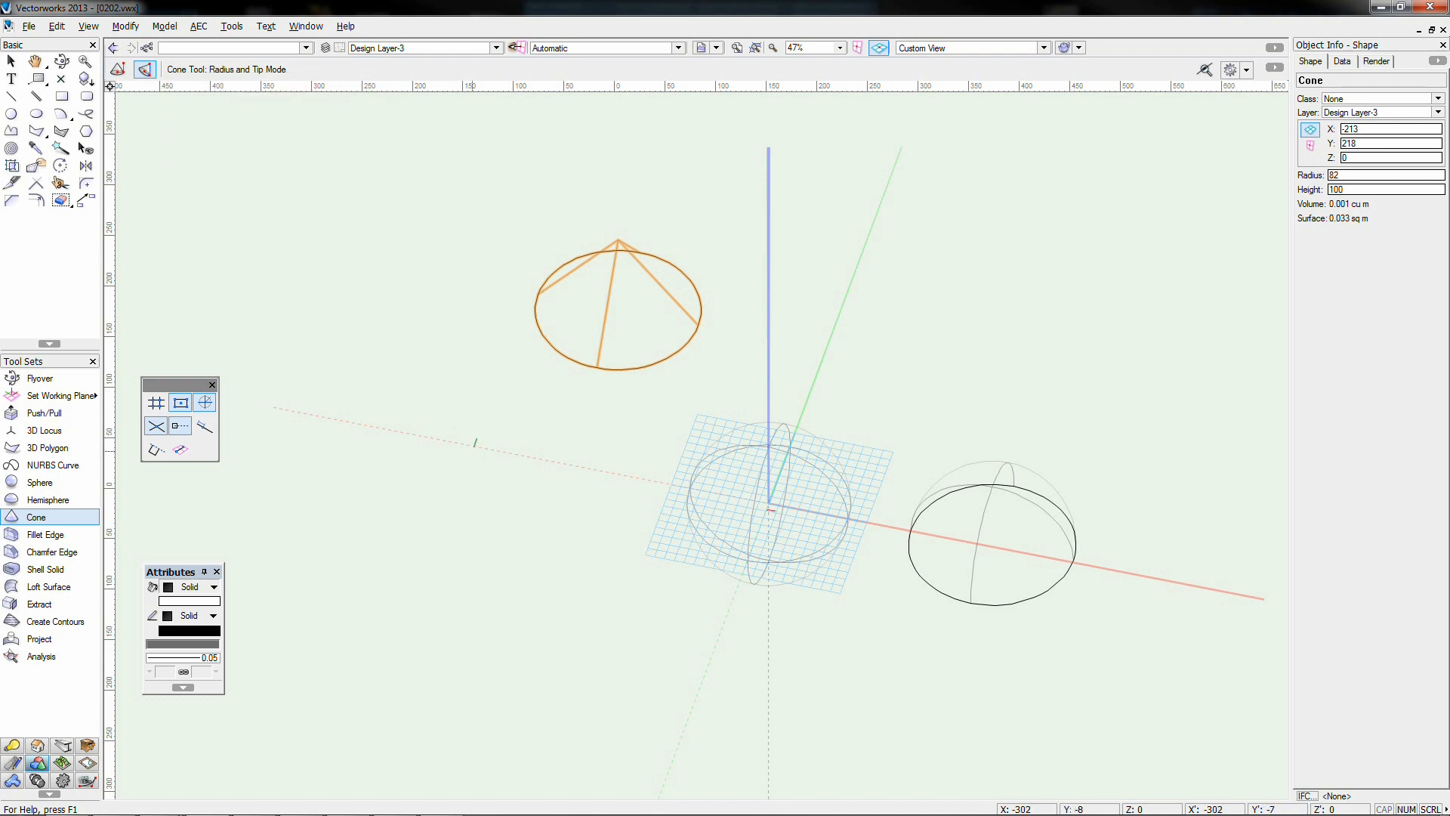
left_click(426, 432)
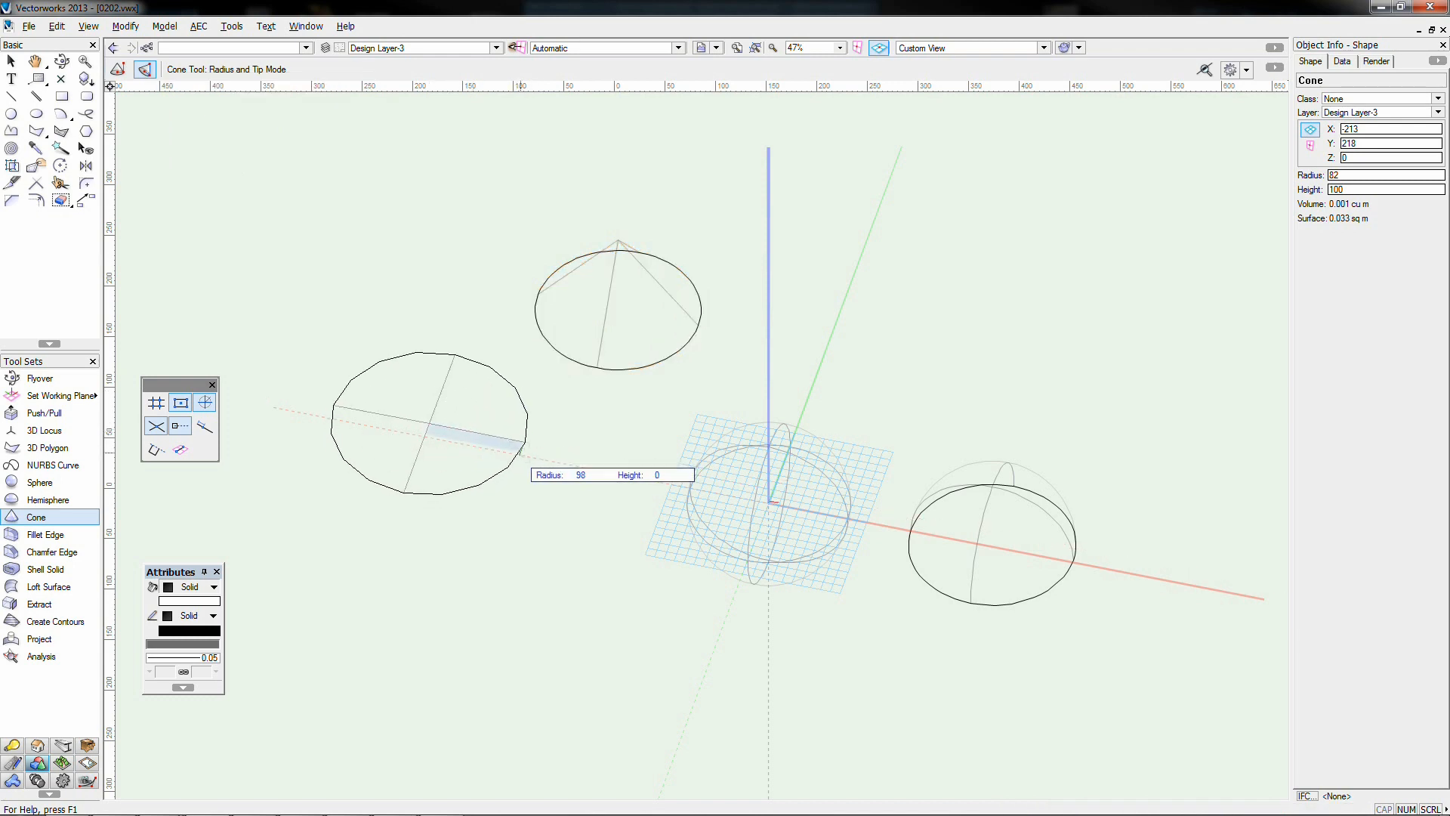
left_click(523, 446)
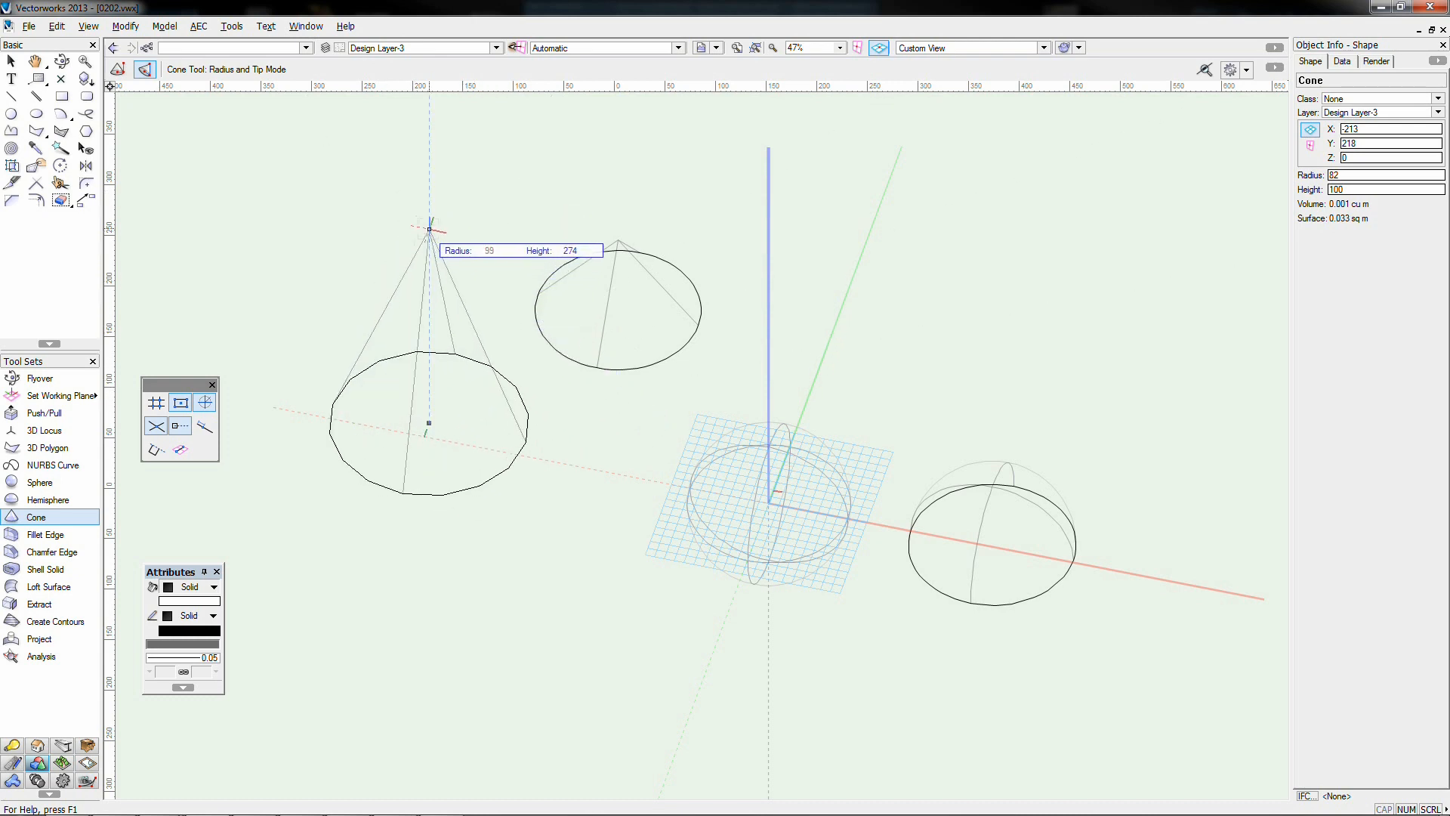
left_click(429, 167)
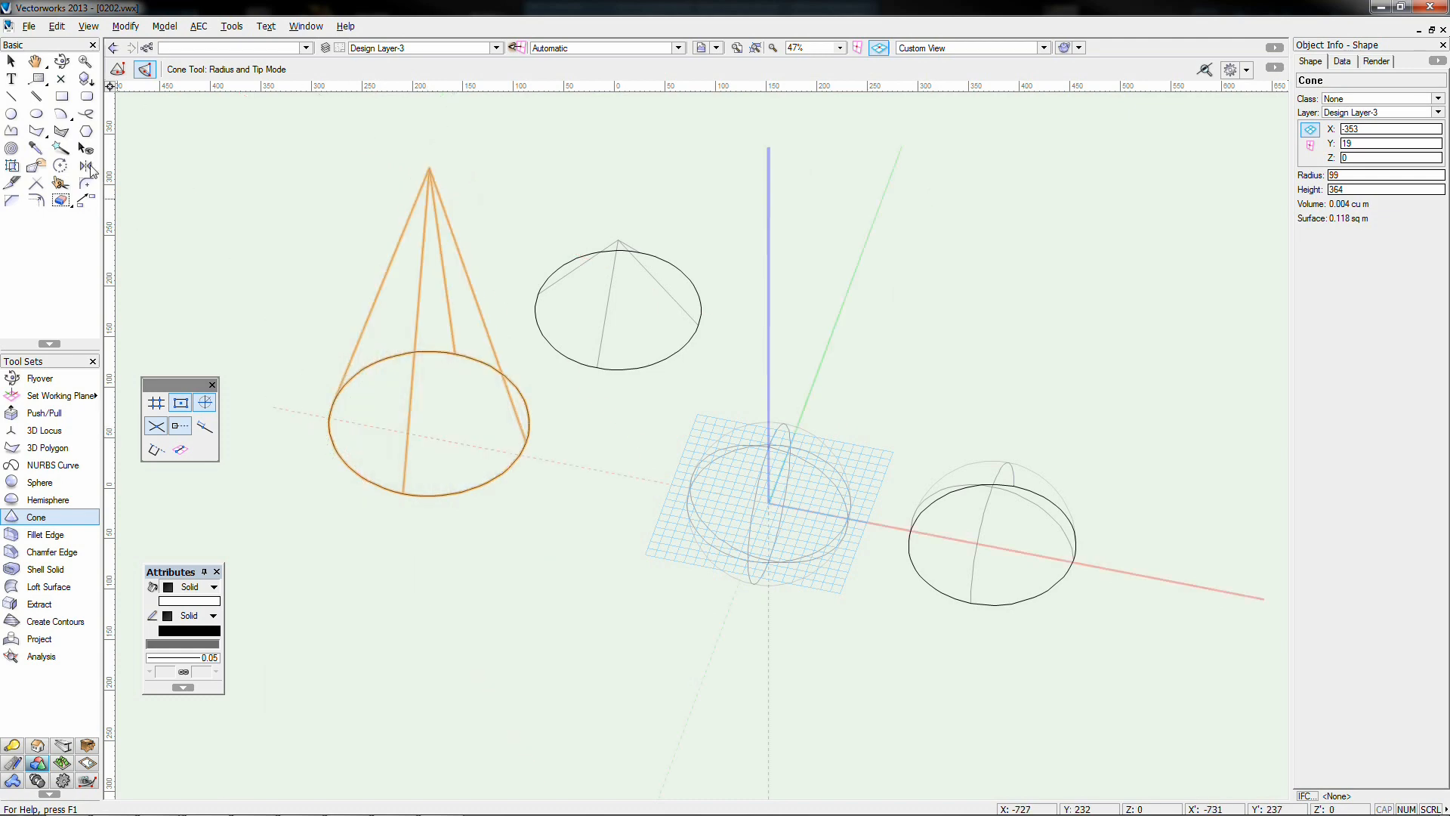
left_click(11, 62)
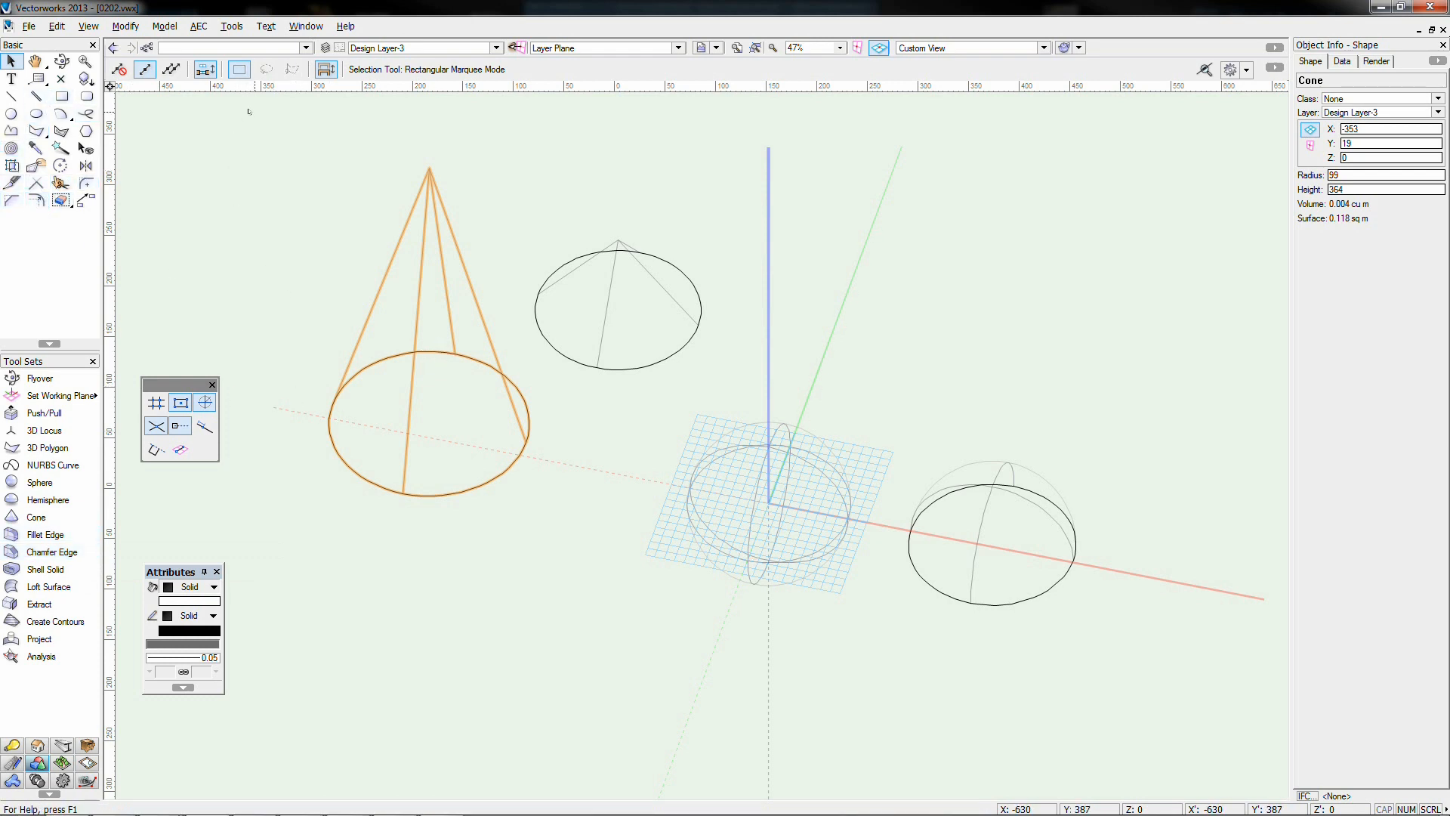
left_click_drag(254, 111, 1092, 650)
Delete the selected solids and draw a 154-unit square
key("Delete")
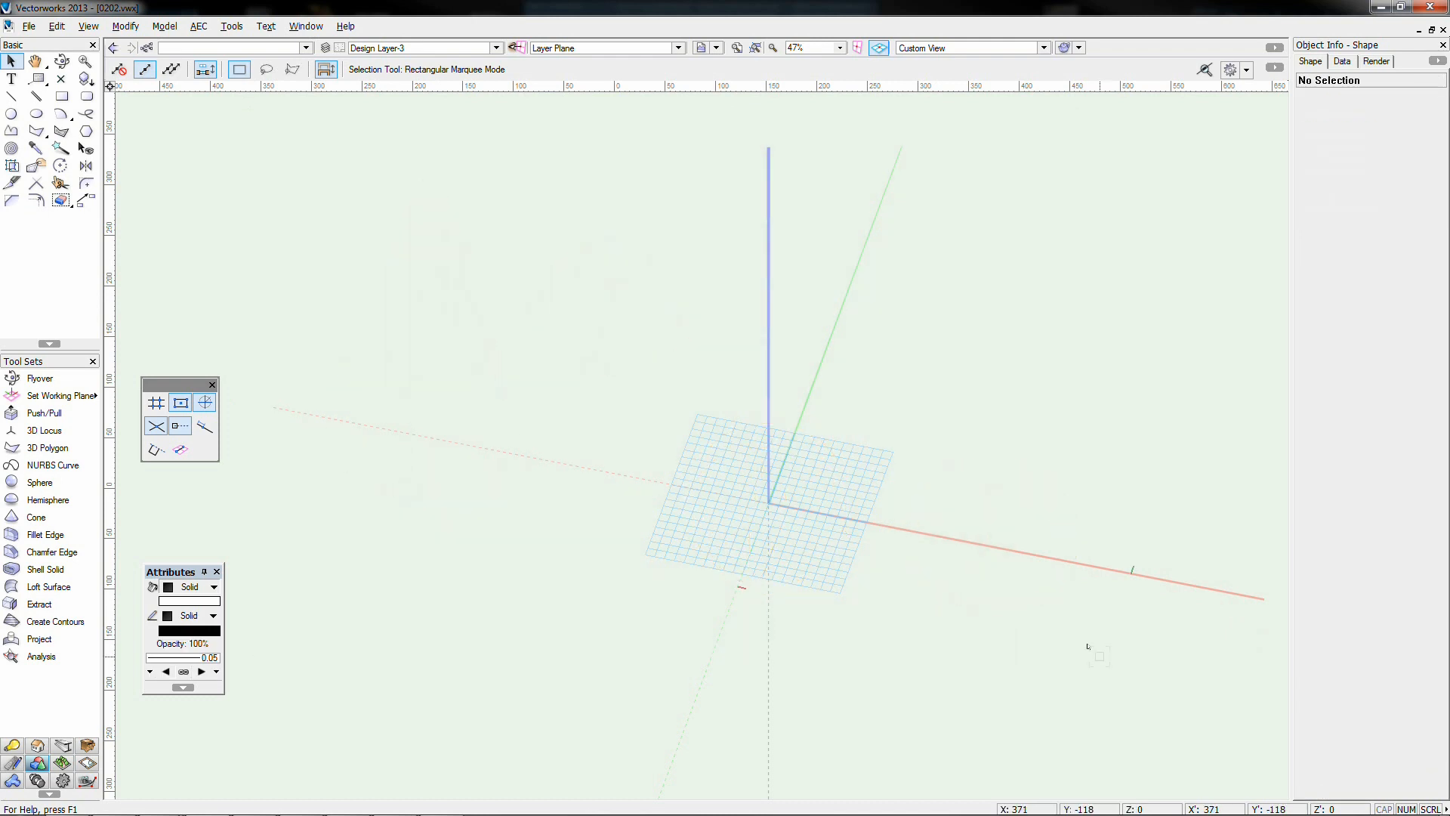
left_click(62, 96)
left_click(703, 434)
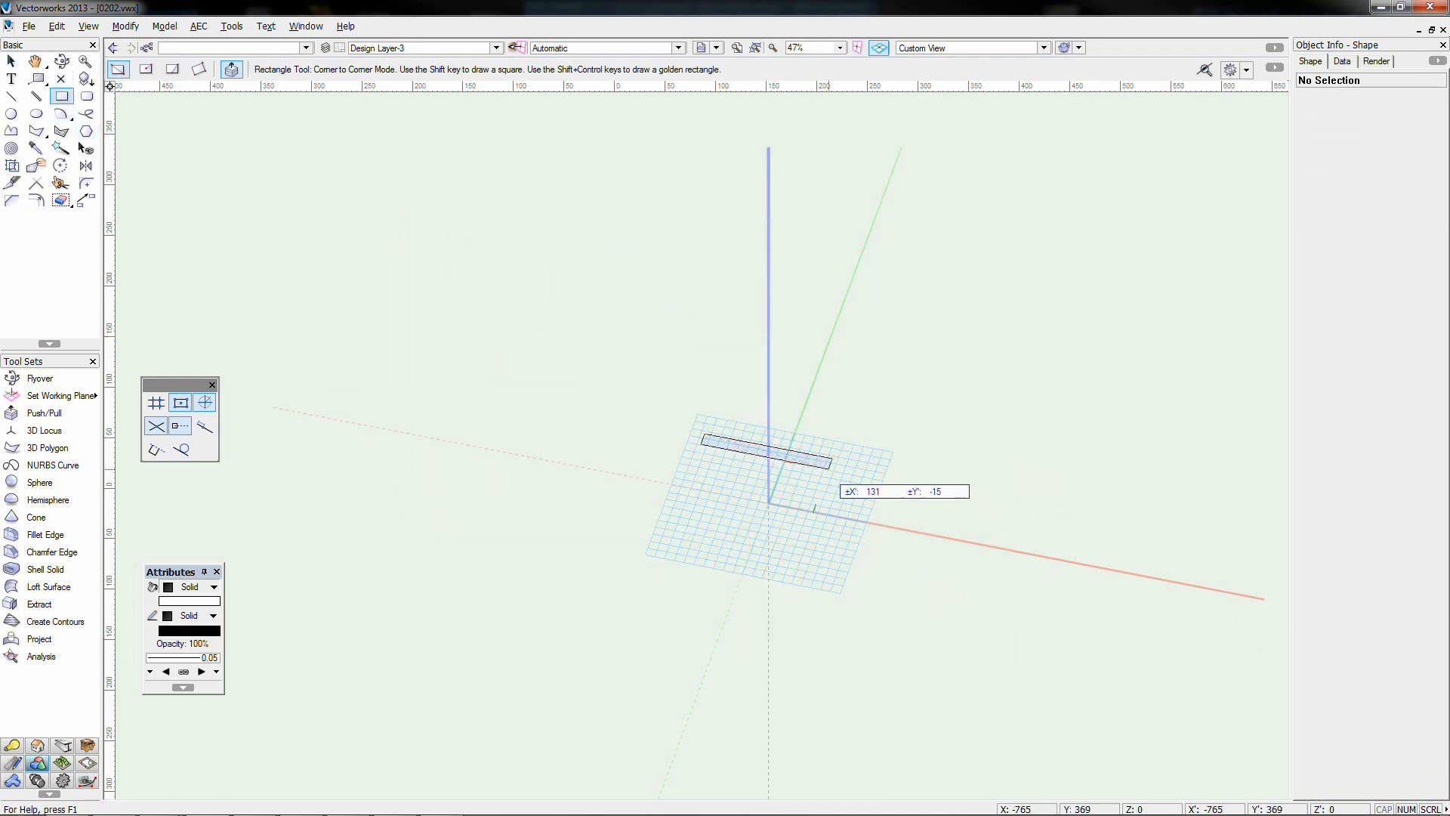
left_click(816, 568)
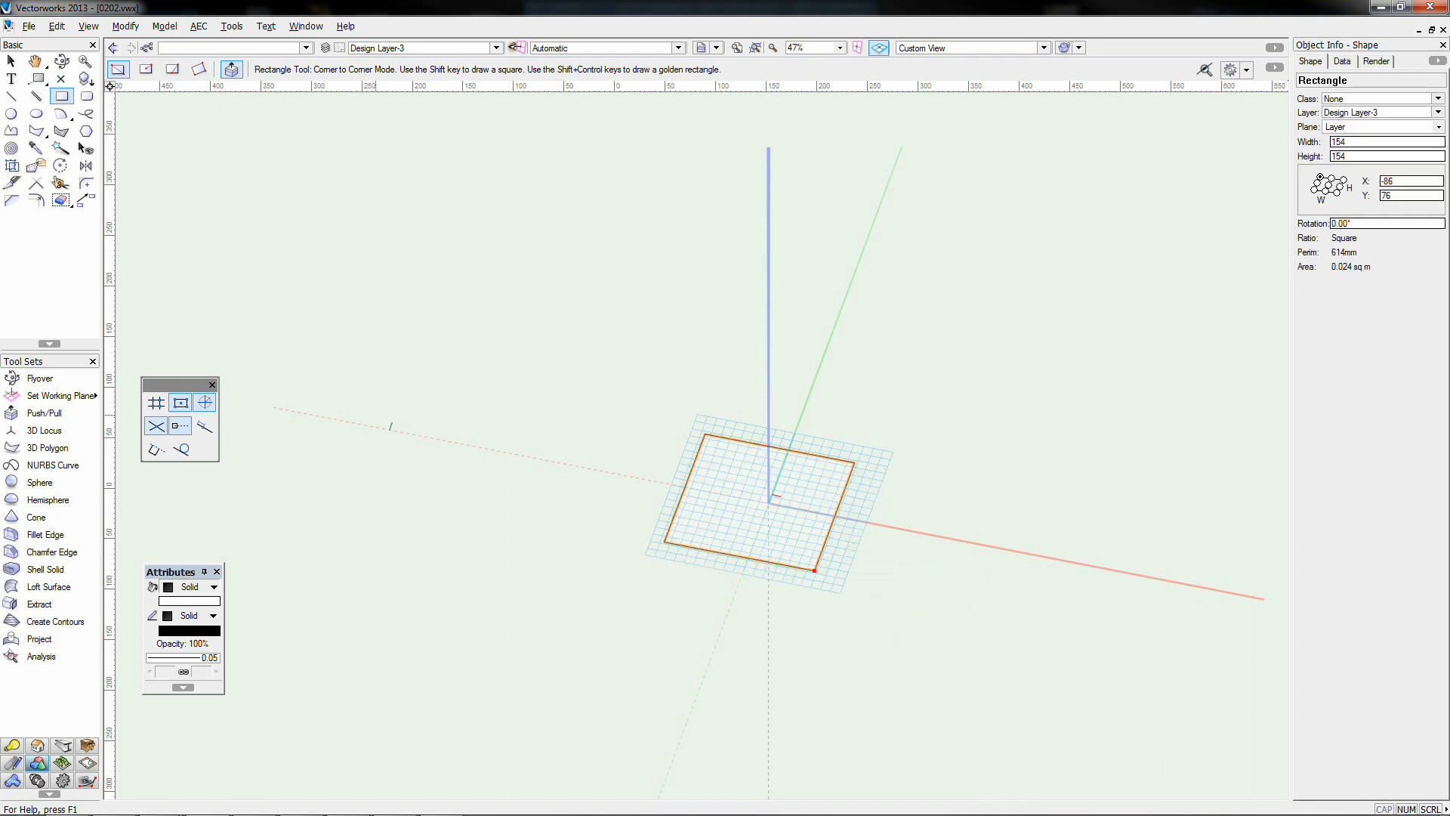
Push/pull the square into a box 154 wide, 254 deep and 361 high
left_click(44, 412)
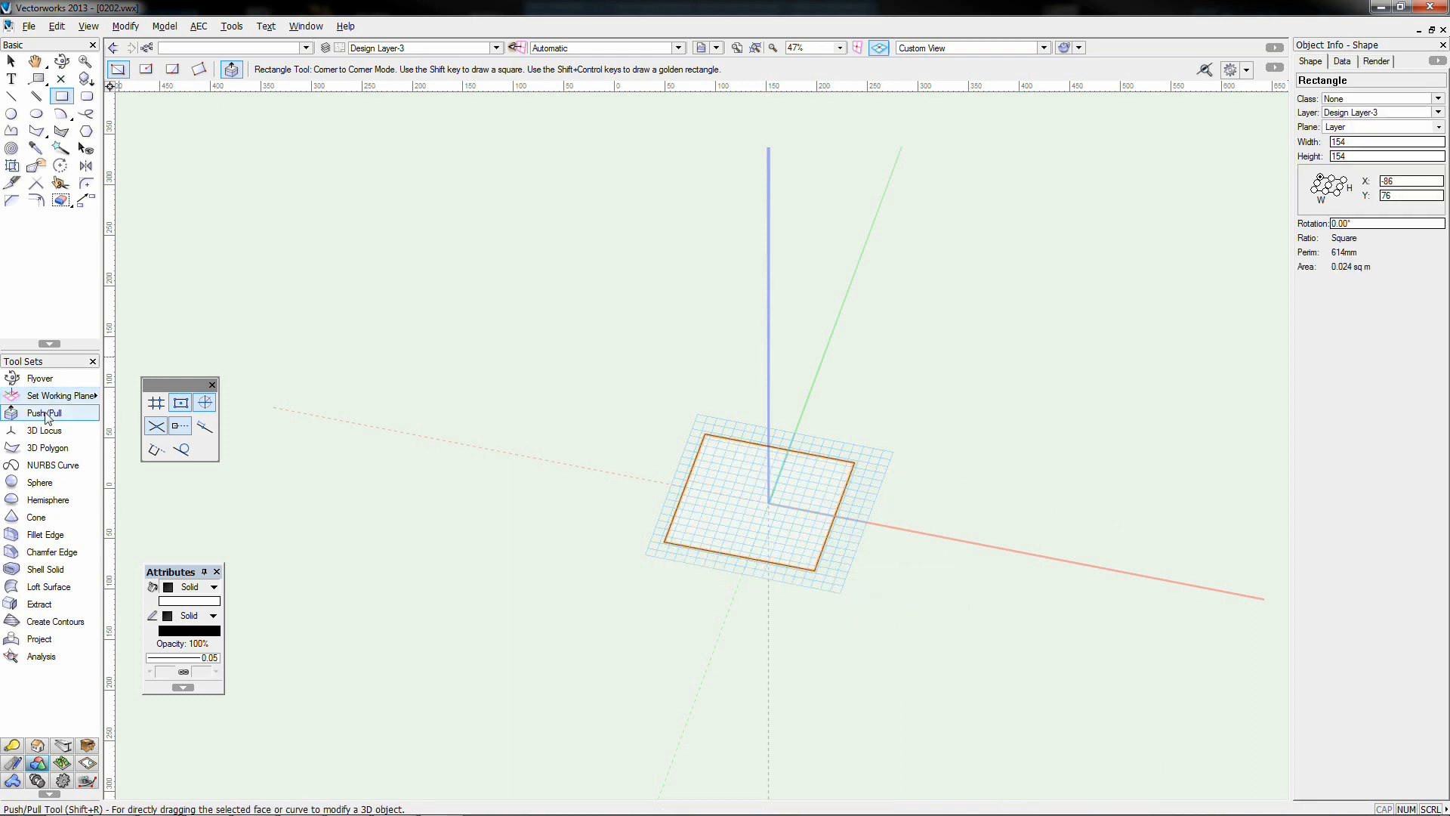
left_click(759, 502)
left_click(759, 324)
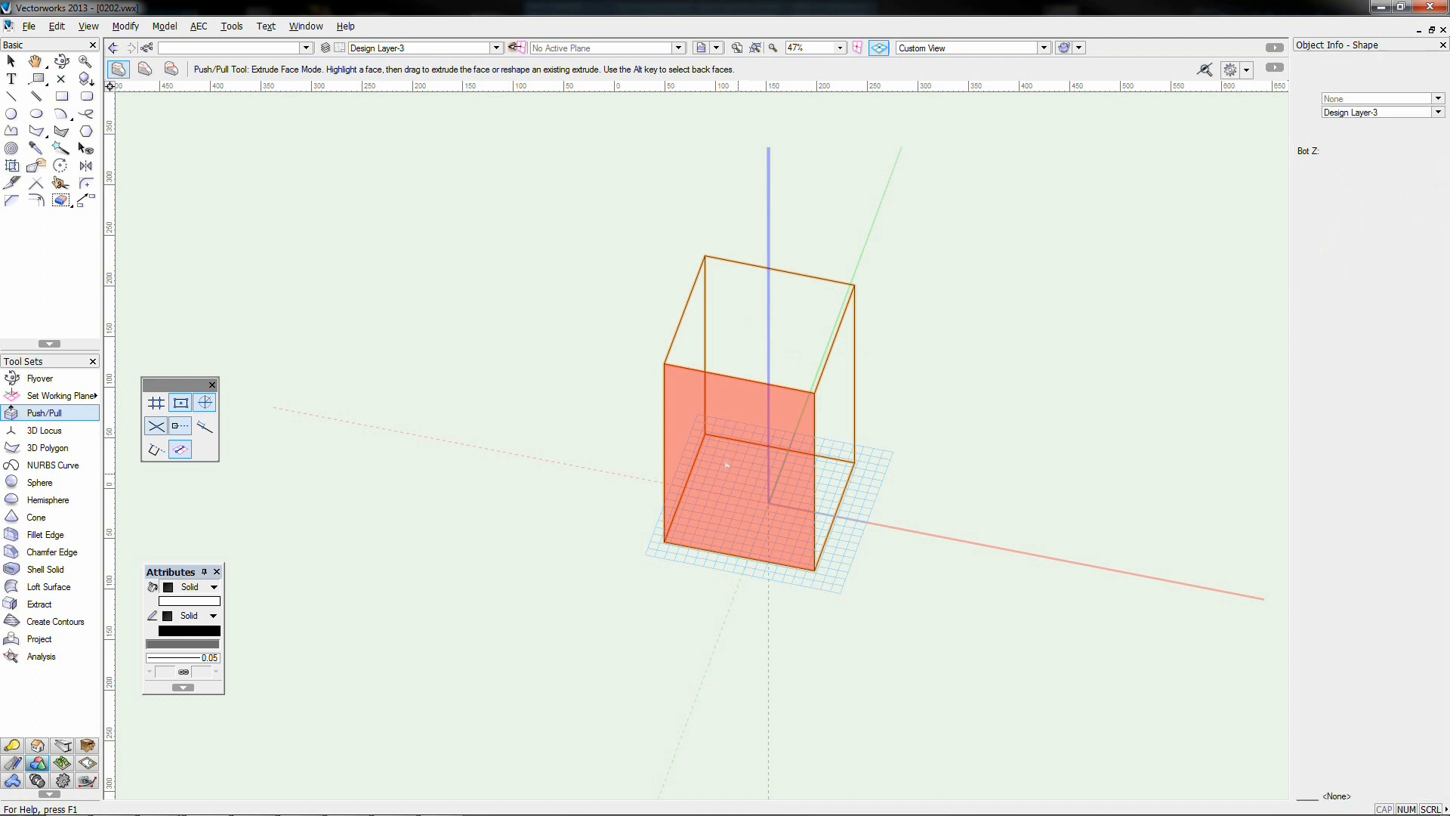
left_click(671, 601)
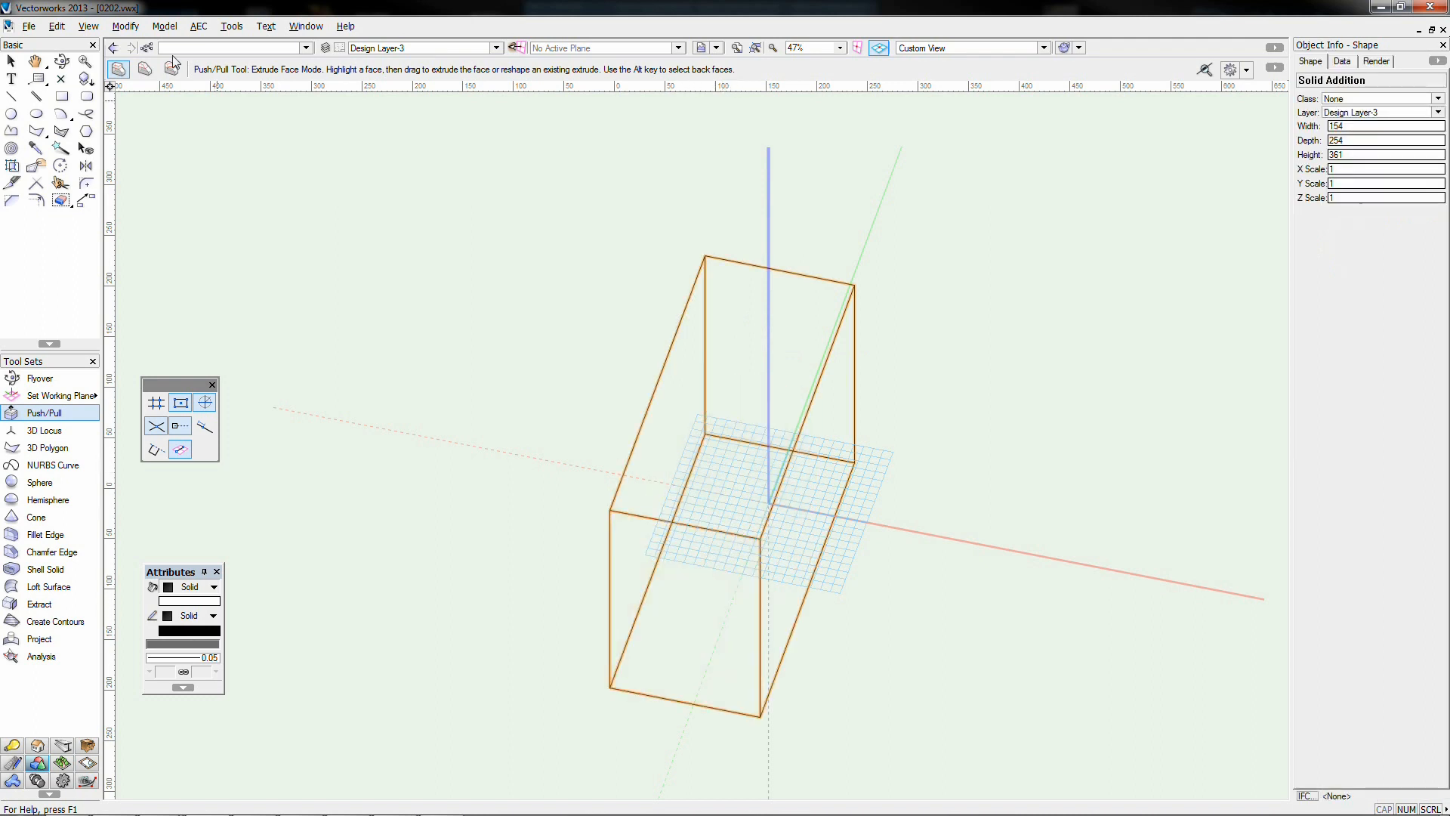
left_click(62, 61)
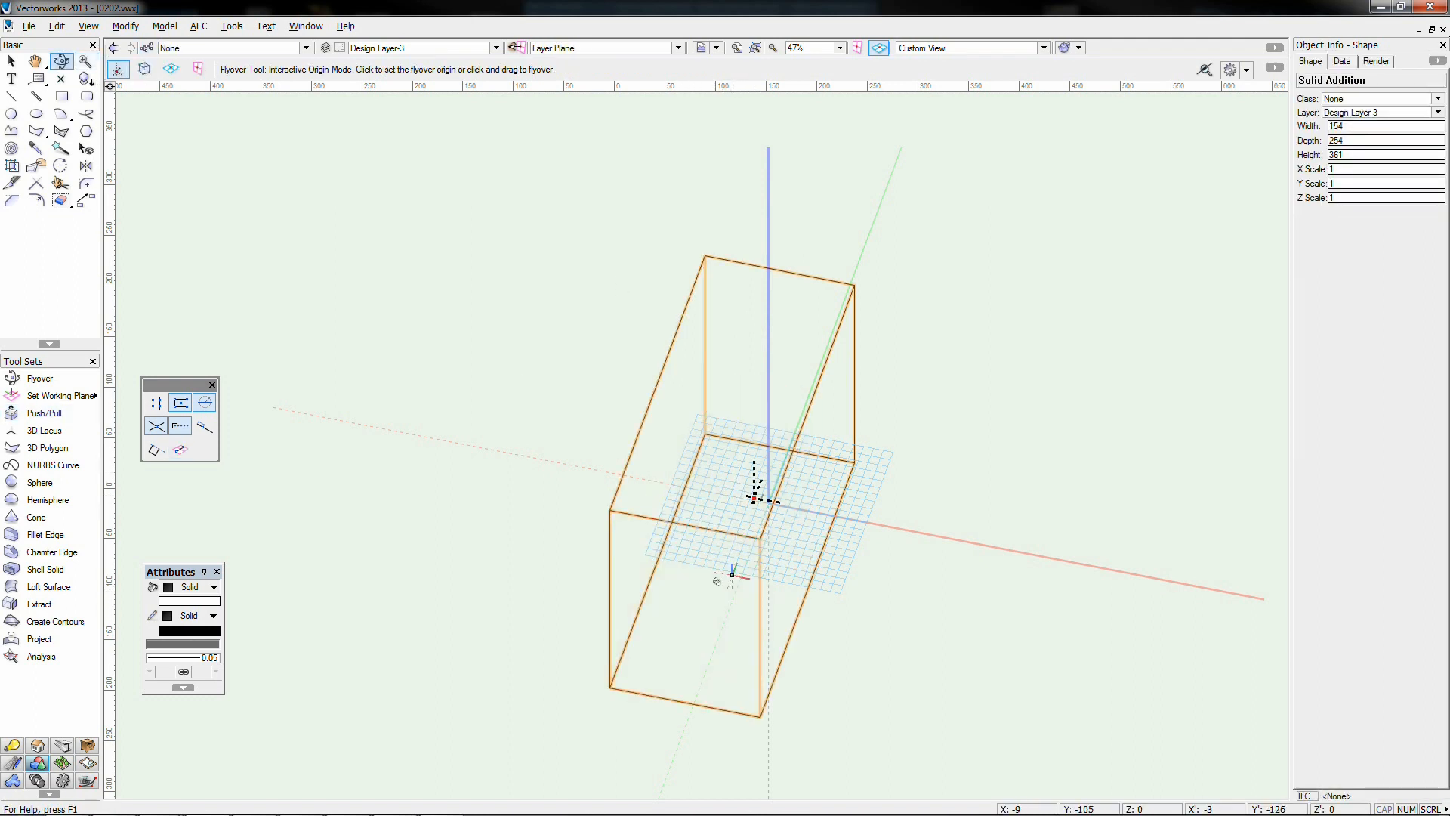
left_click_drag(753, 492, 754, 496)
left_click_drag(687, 556, 677, 550)
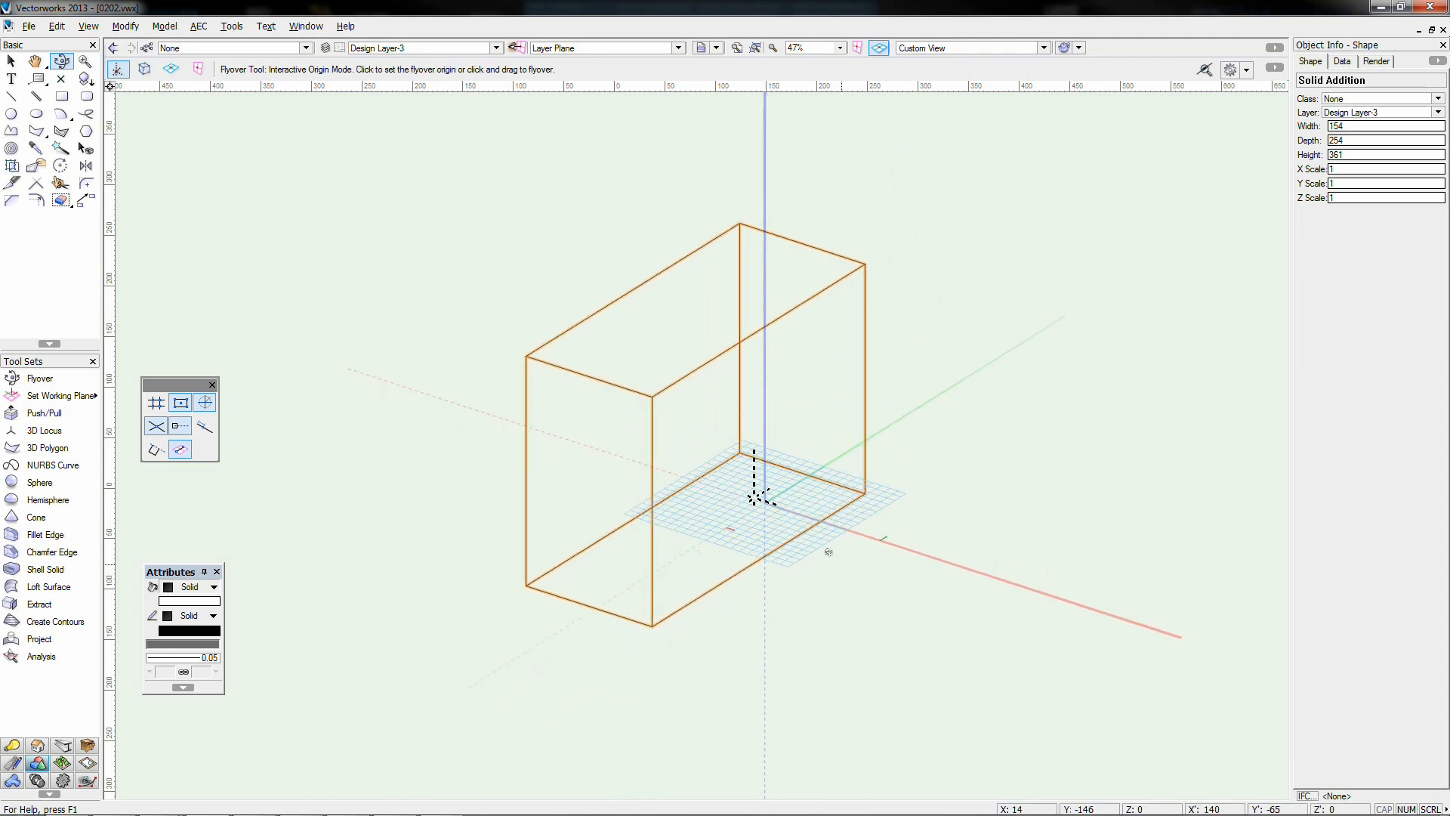
Fillet the box's top front edge and front vertical edge at constant radius 20
left_click(43, 534)
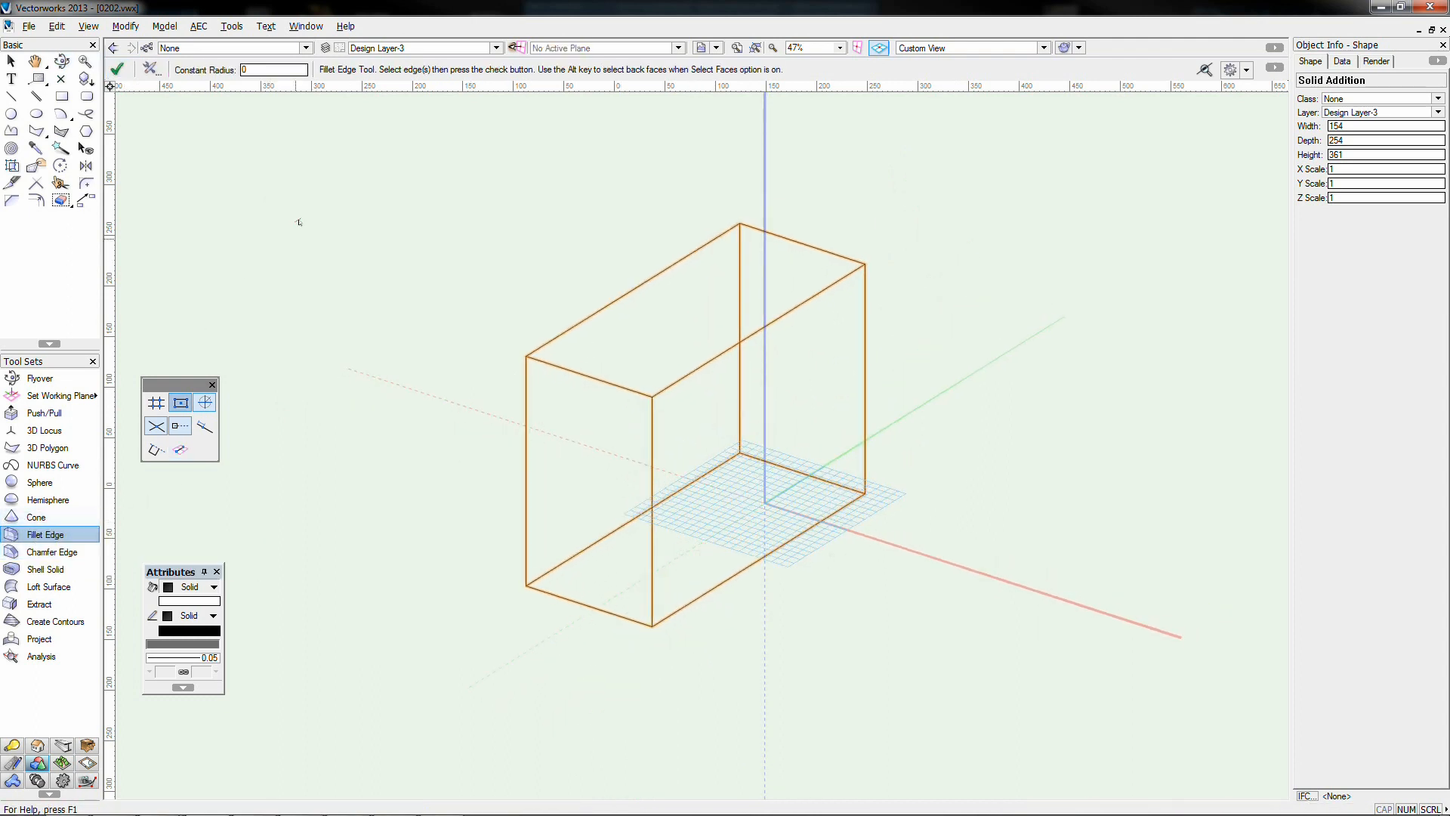
left_click(256, 69)
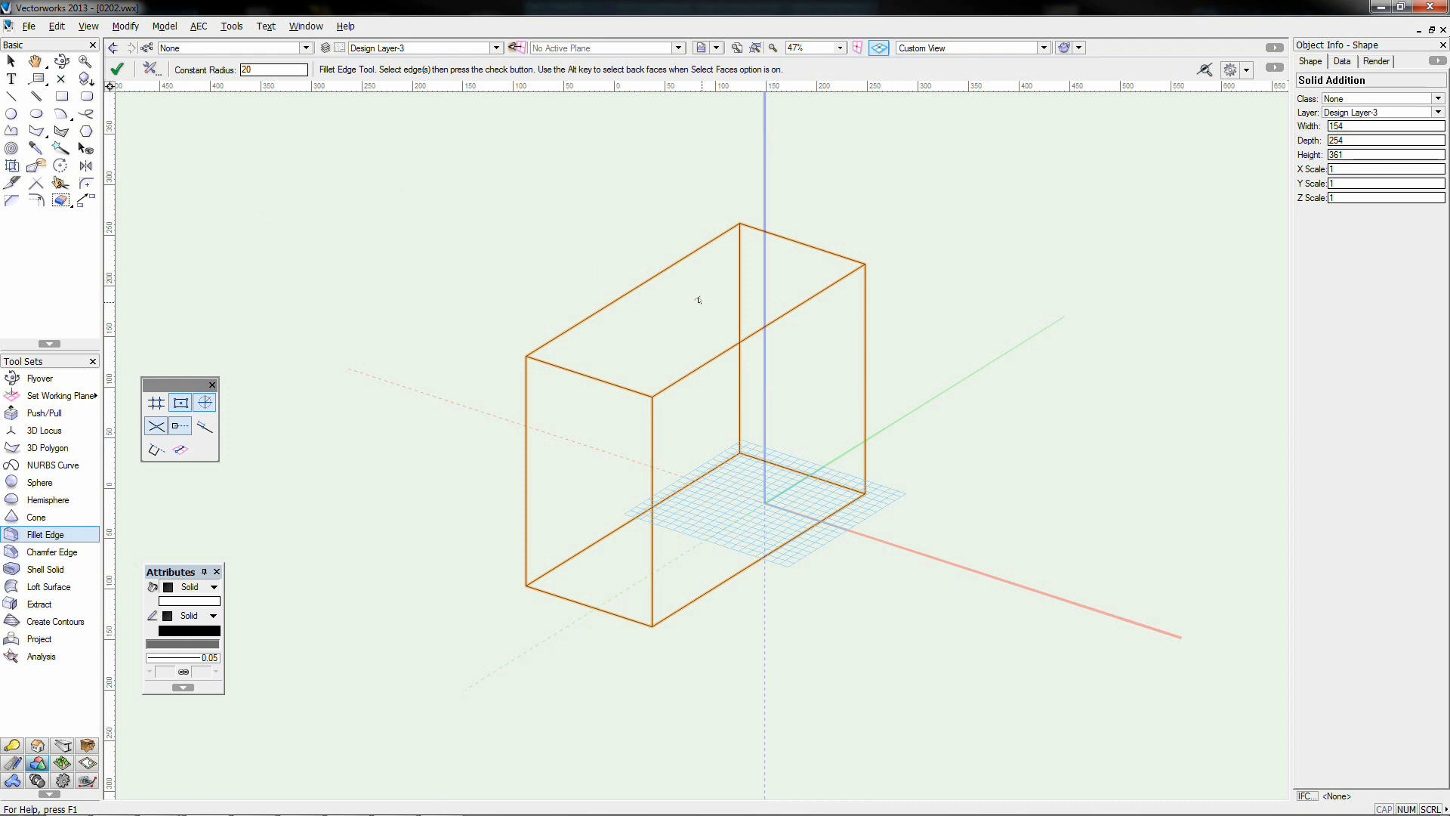
left_click(676, 364)
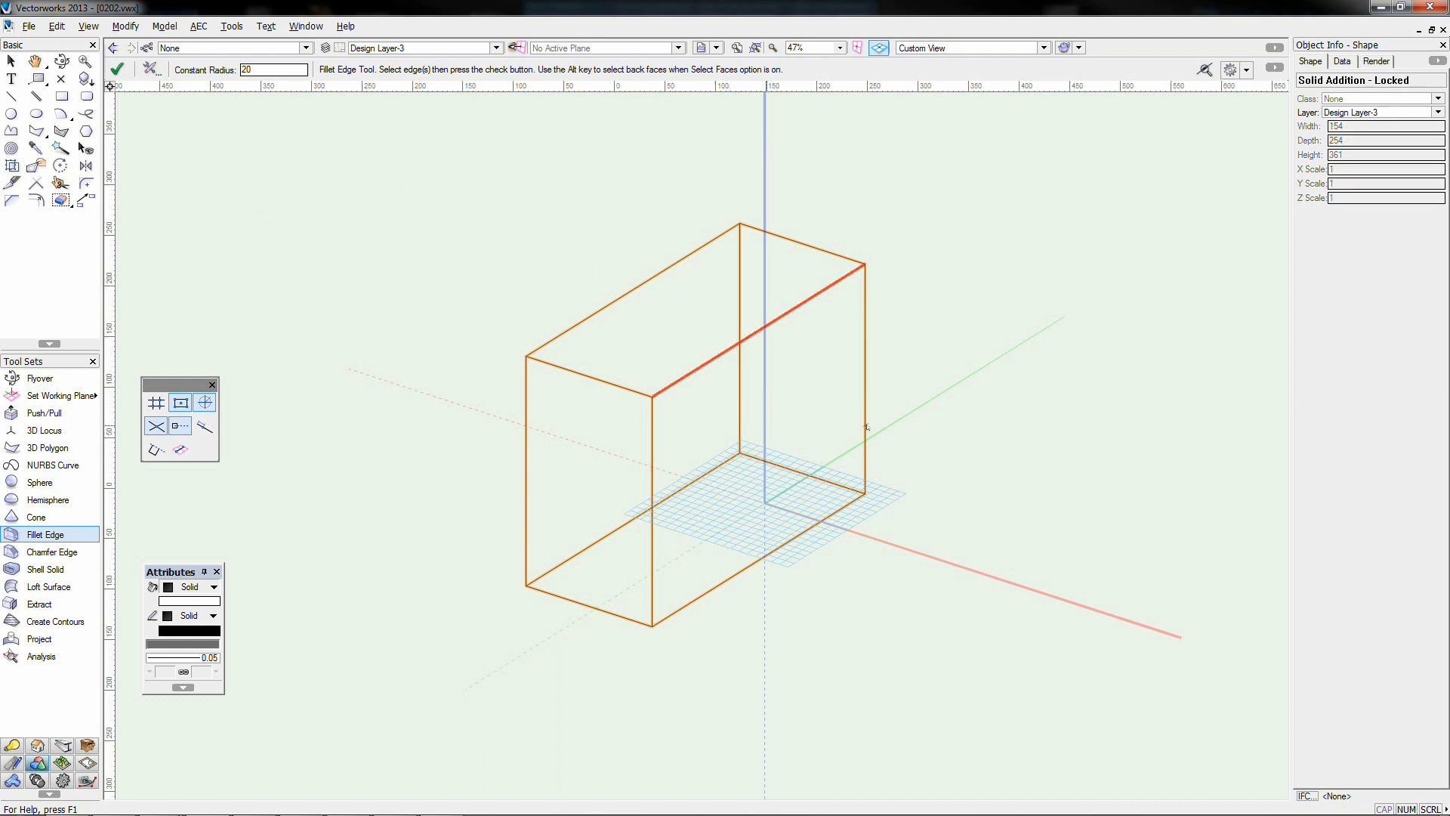
left_click(117, 70)
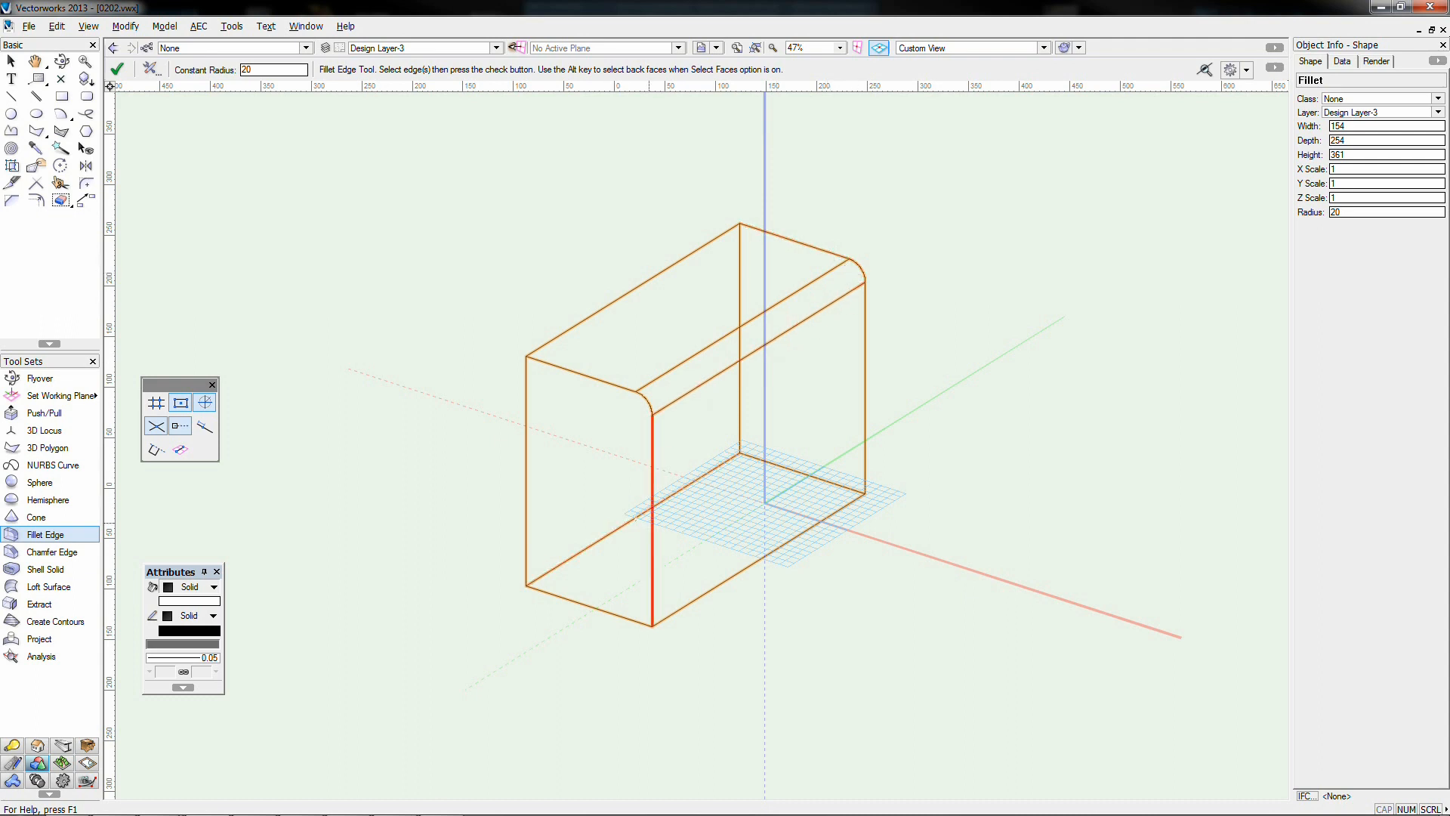
left_click(651, 529)
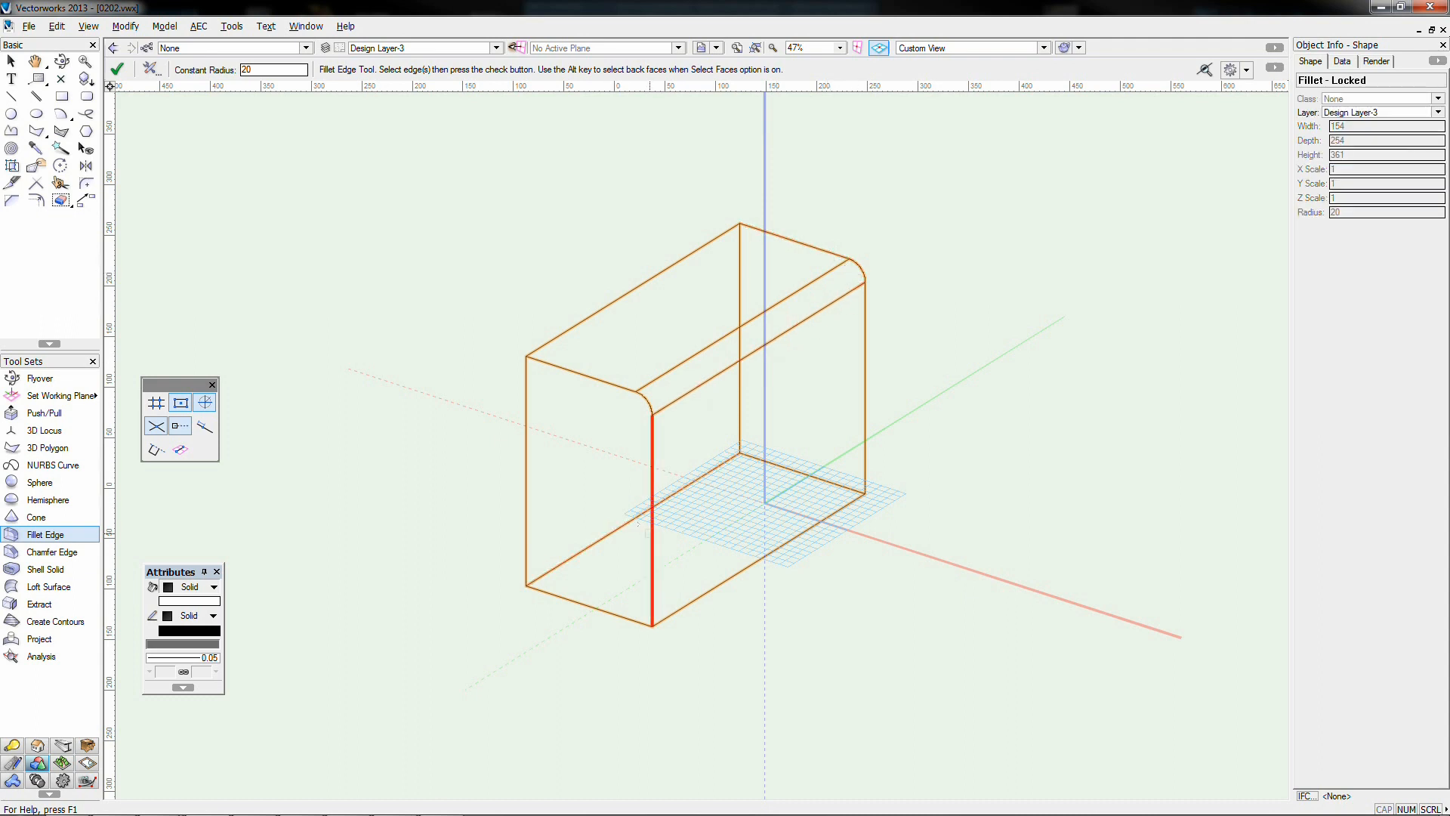
left_click(117, 69)
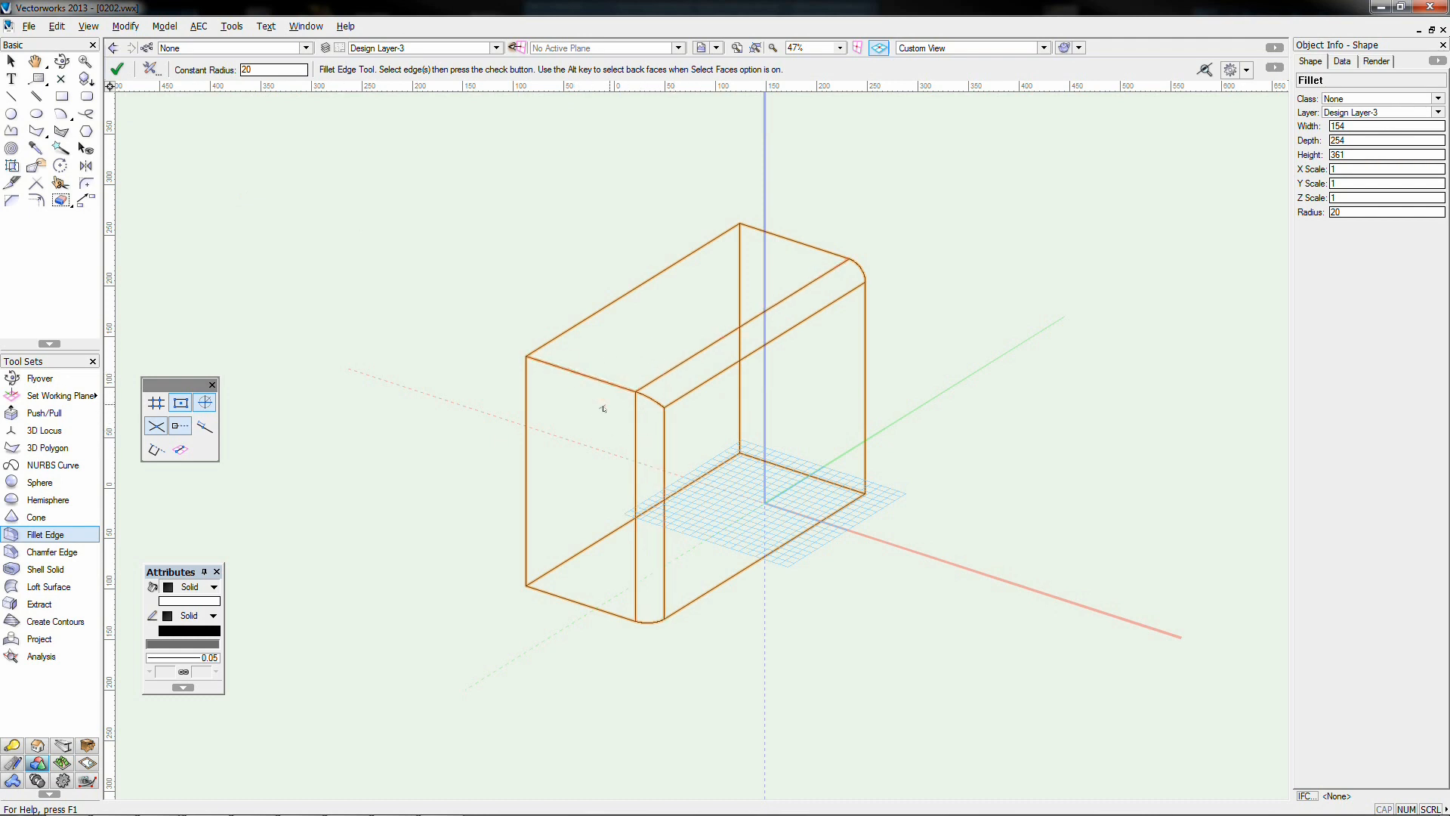
Chamfer the left vertical, back bottom and right vertical edges with a 20 setback
left_click(51, 552)
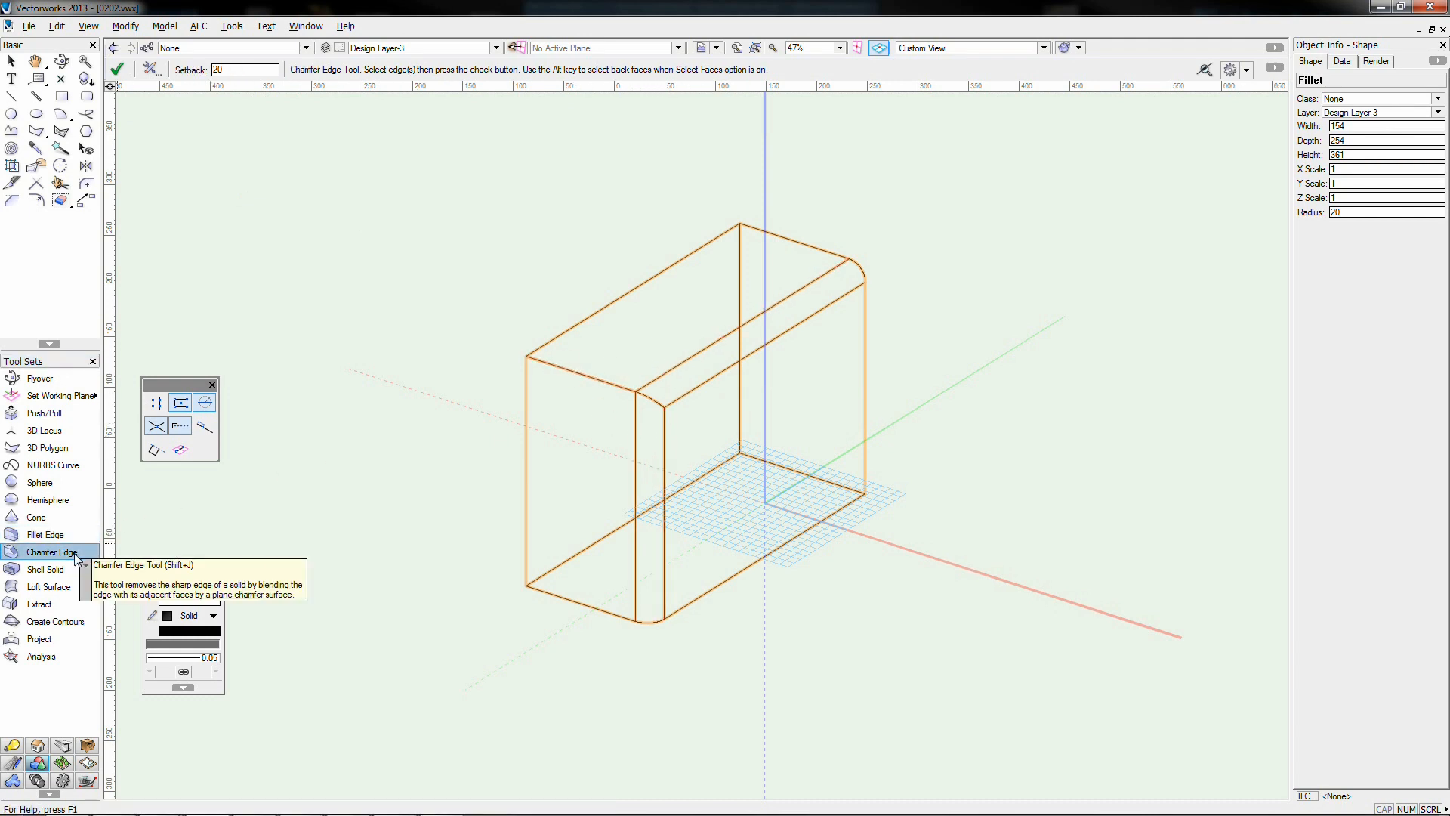
left_click(517, 420)
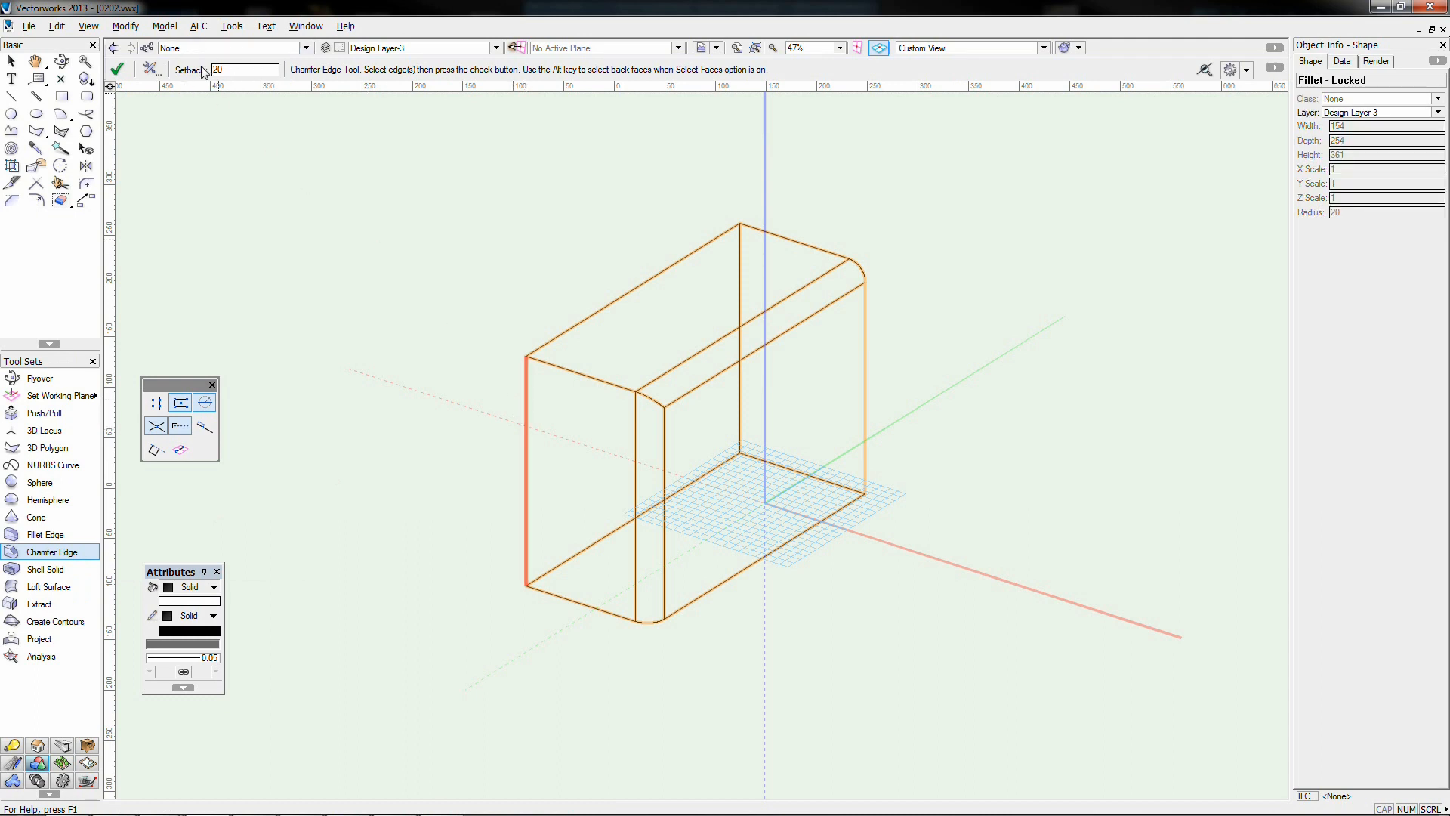
left_click(117, 69)
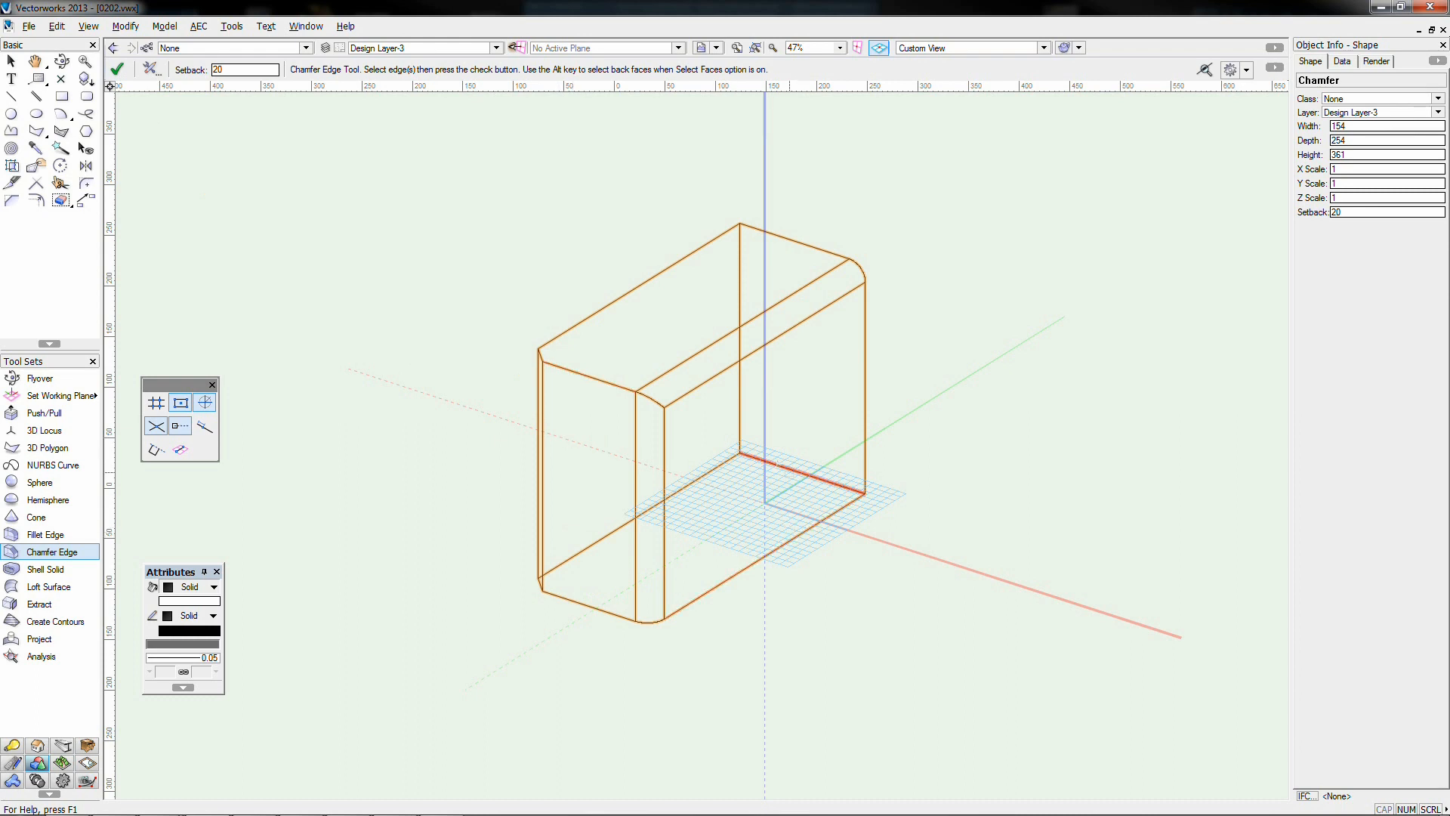
left_click(800, 474)
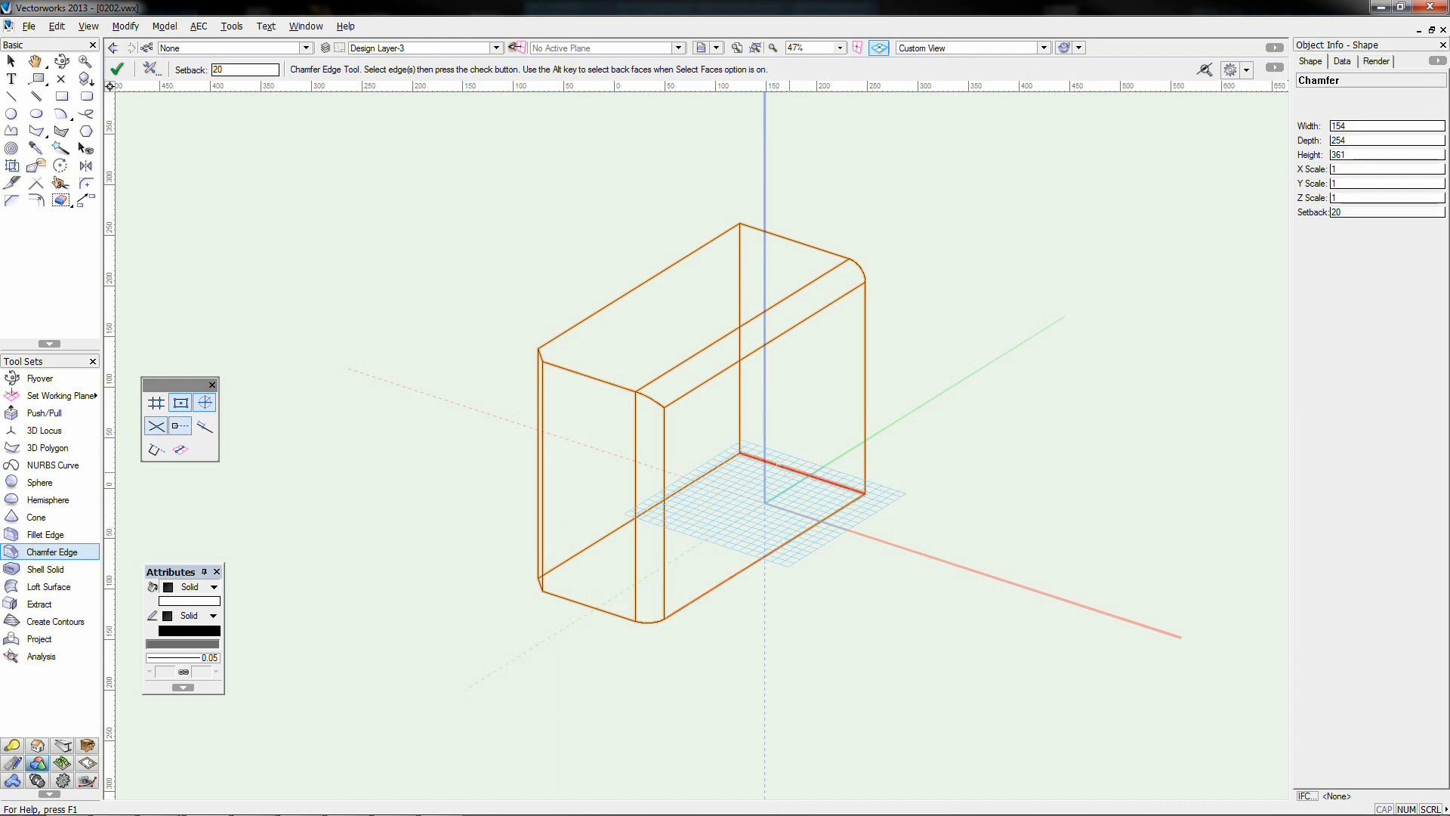
left_click(117, 68)
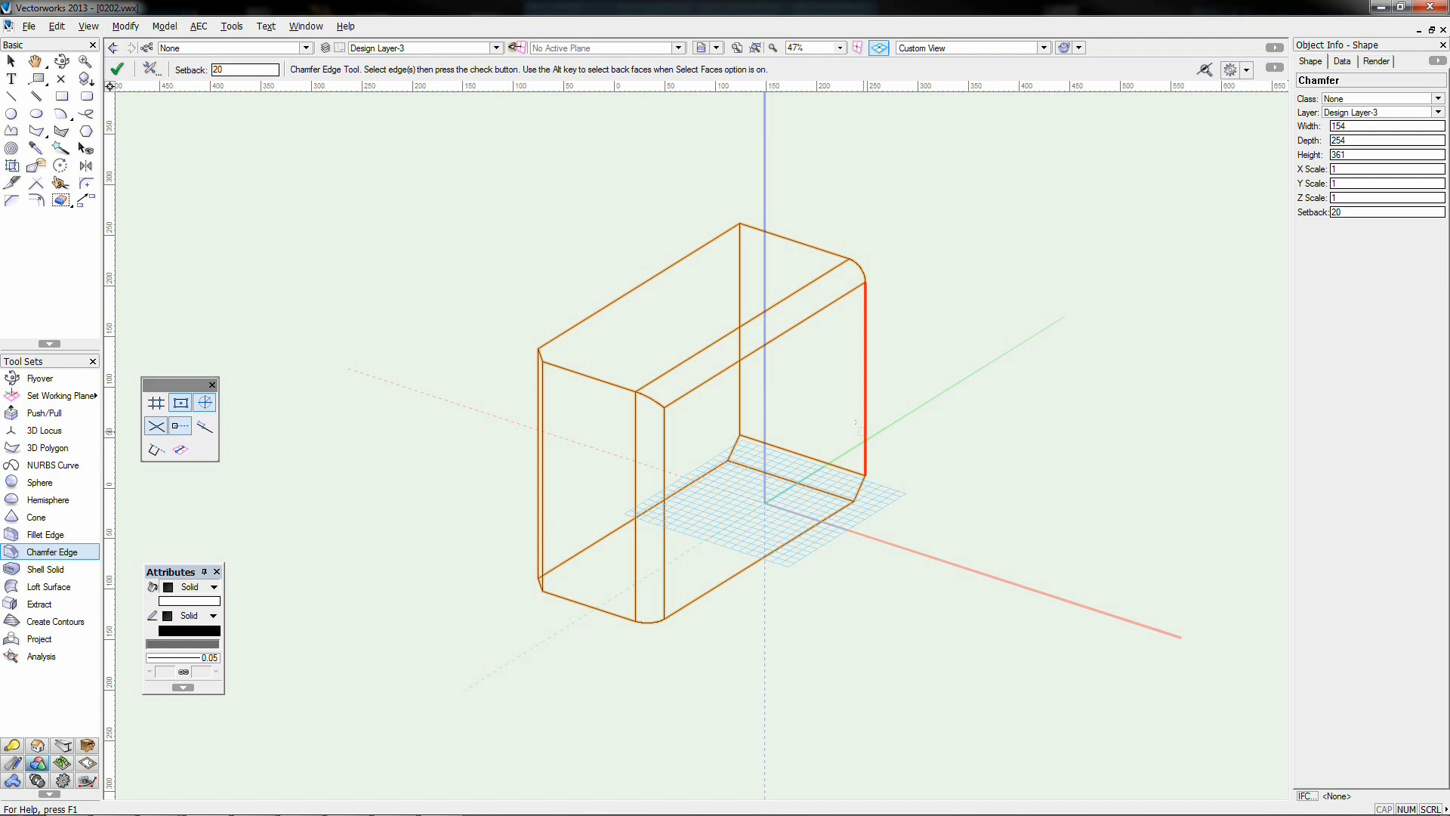
left_click(865, 423)
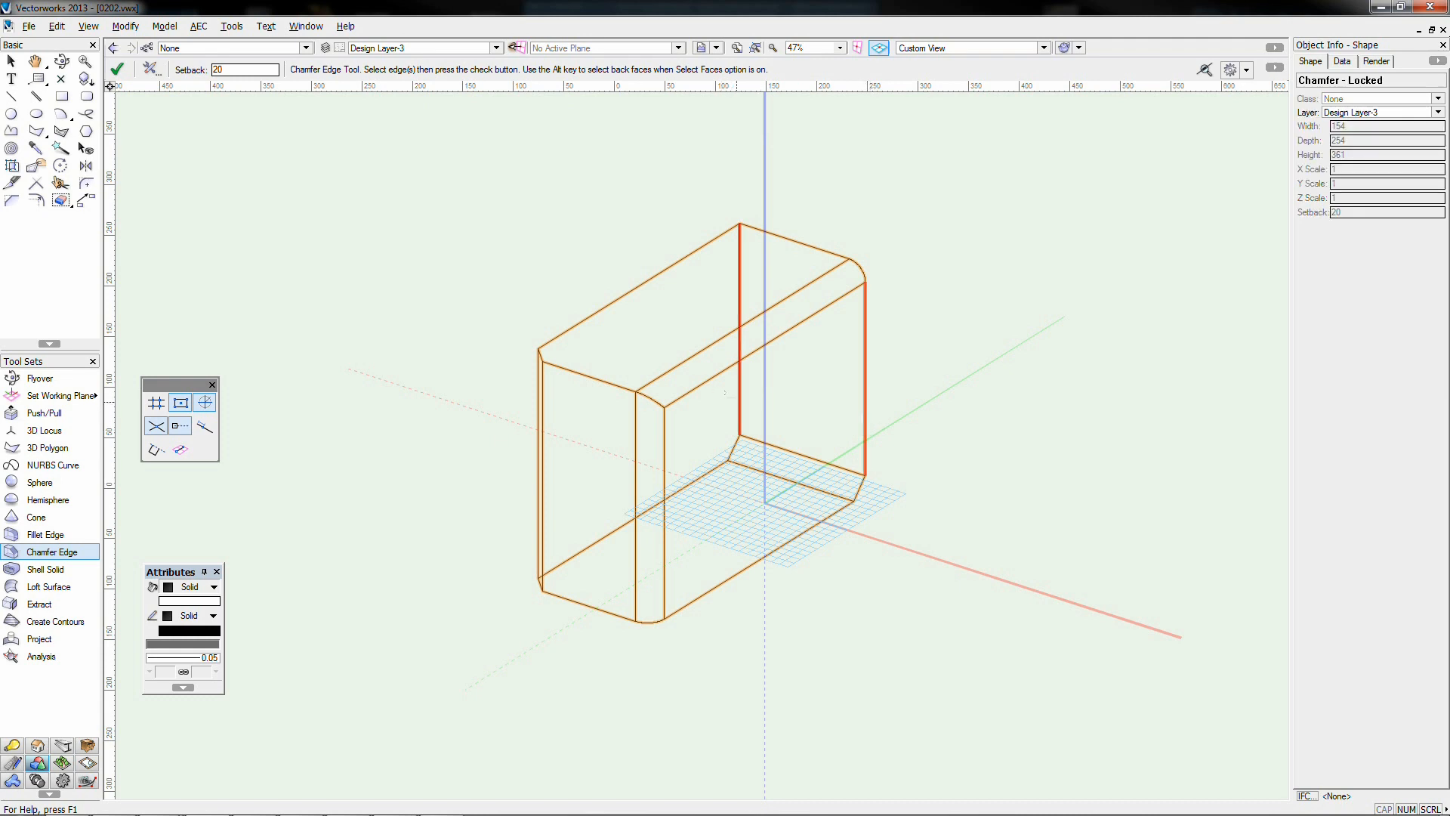
left_click(117, 69)
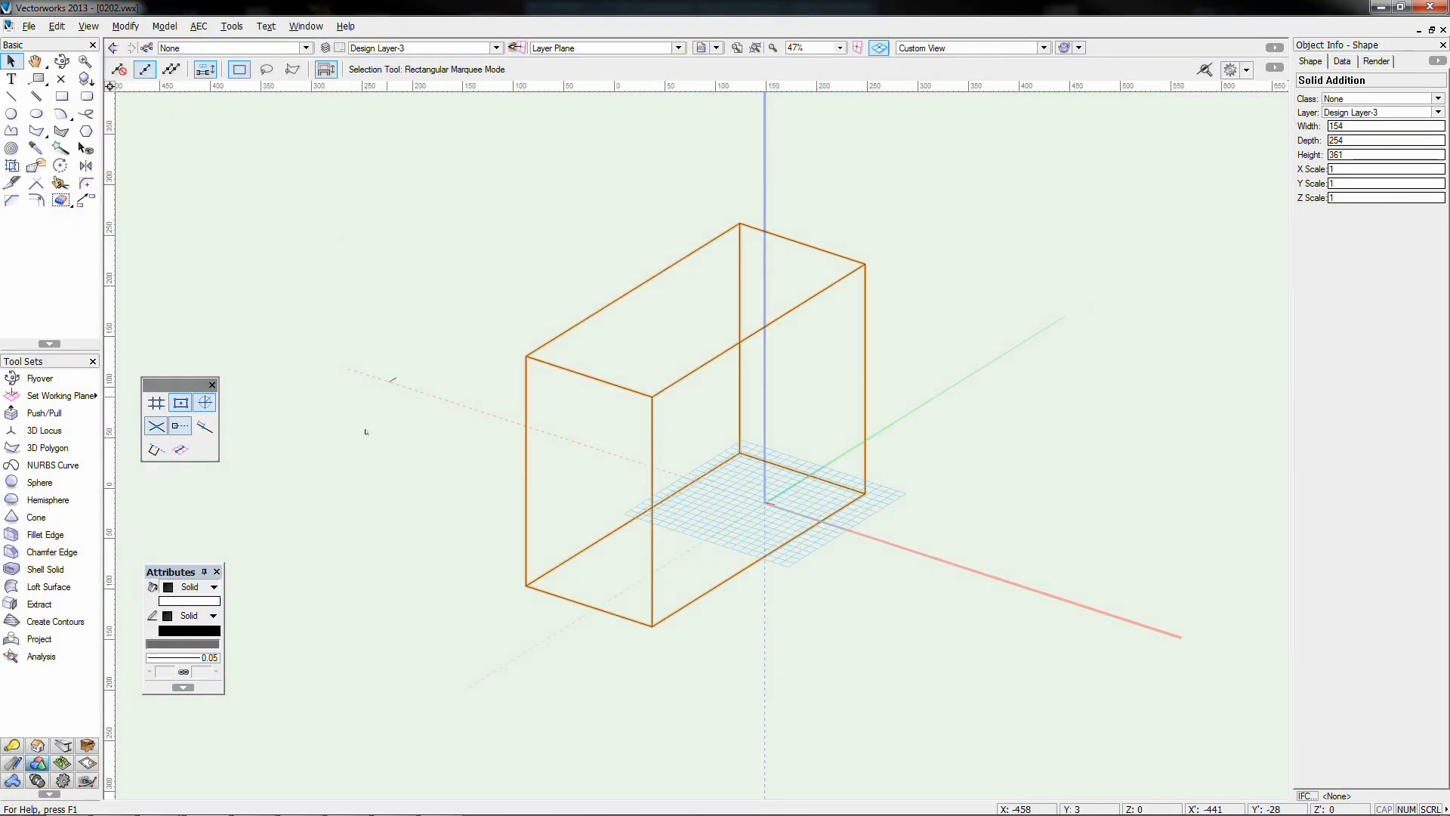
Shell the box with 10-thick walls leaving the side face open, shown in OpenGL
left_click(39, 572)
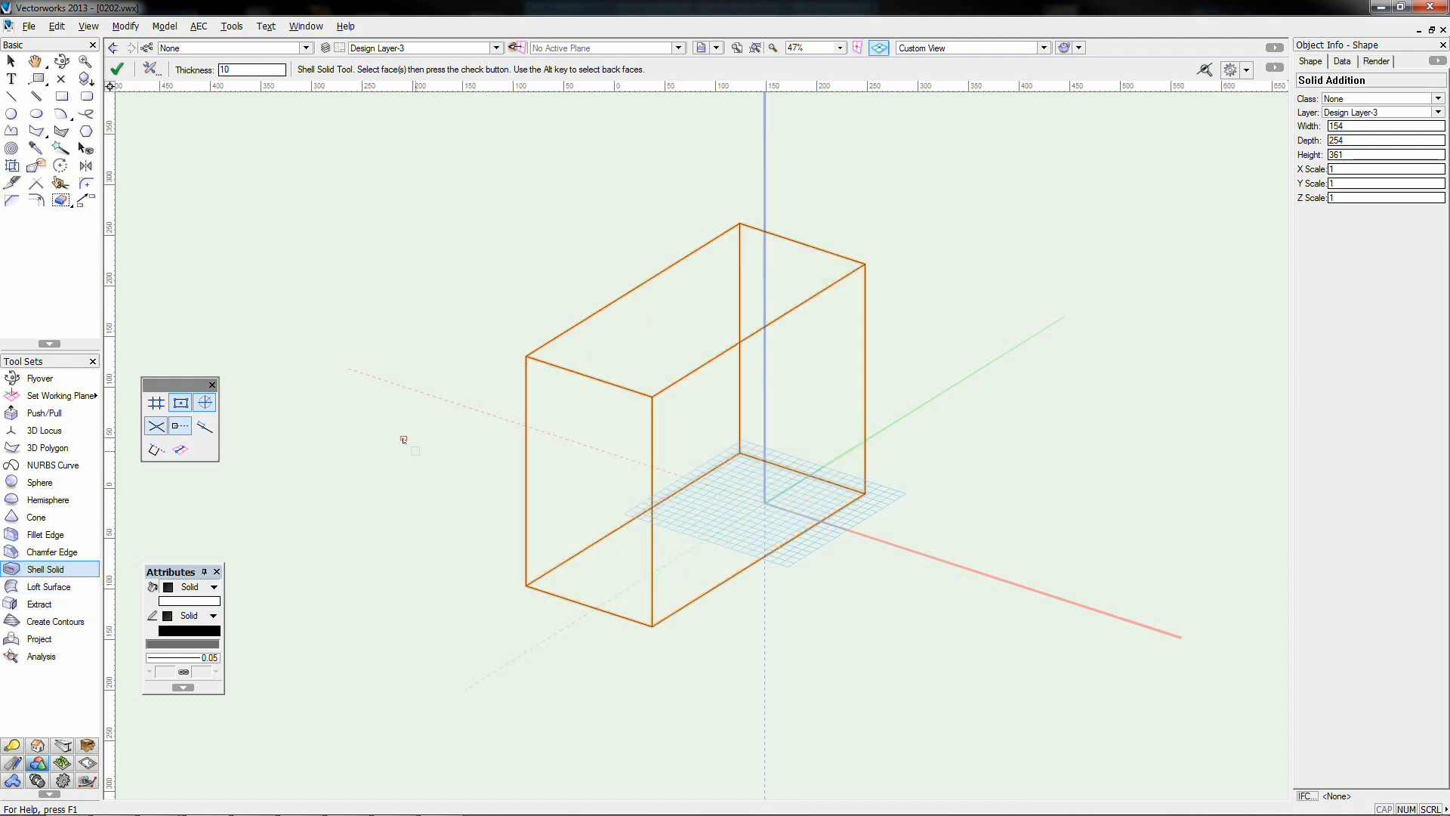
left_click(689, 429)
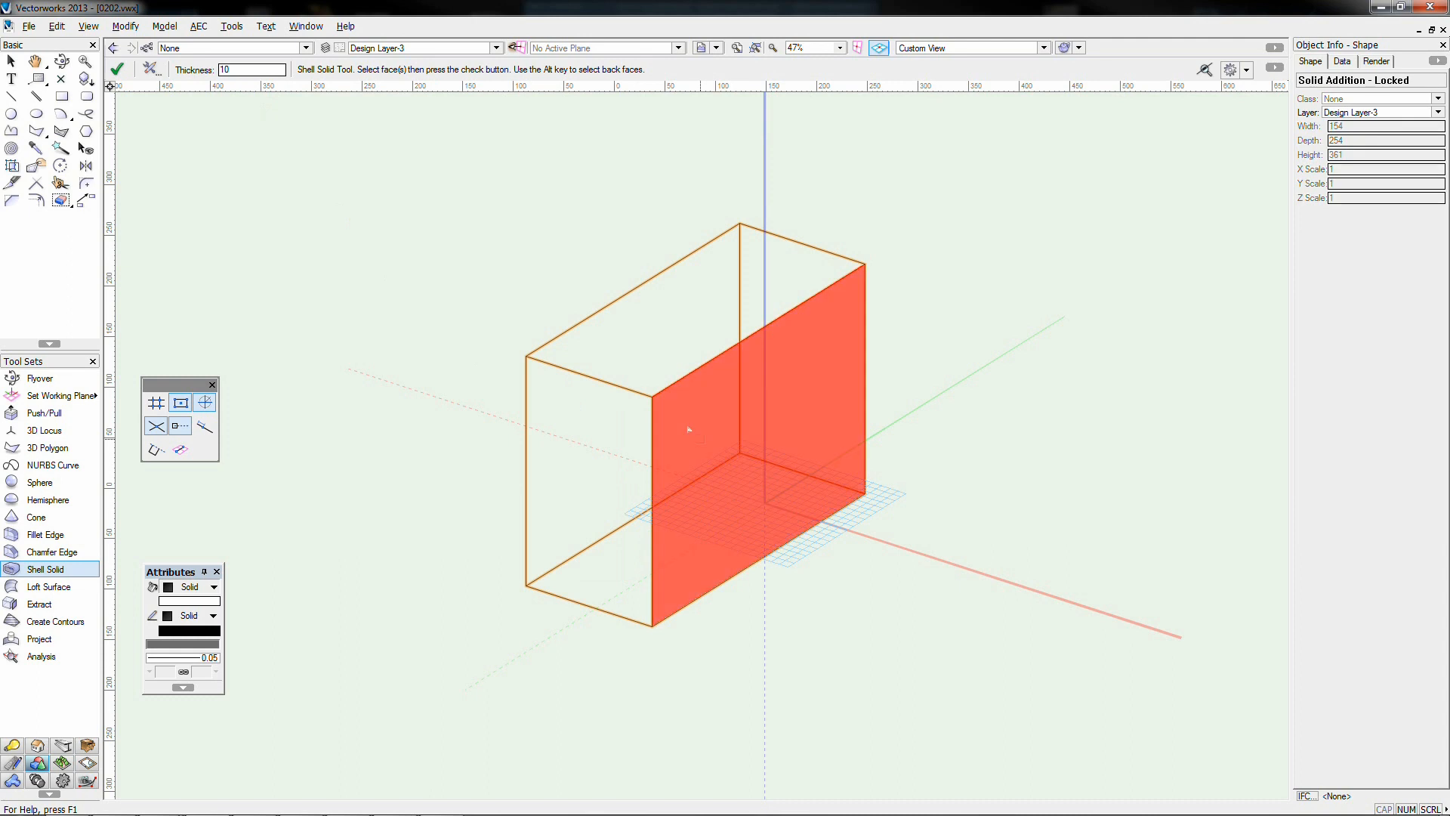
left_click(117, 68)
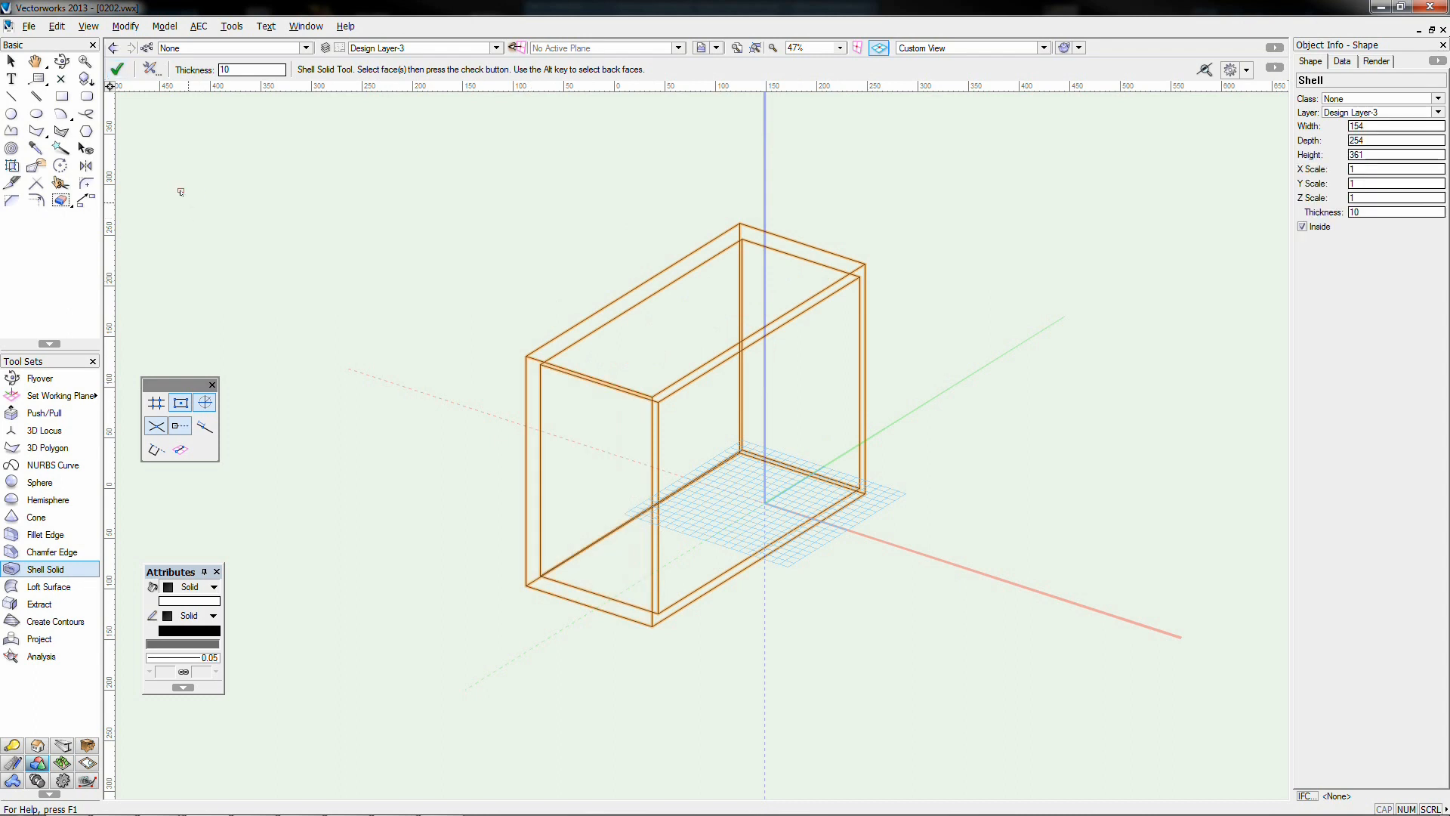
key("ctrl+shift+g")
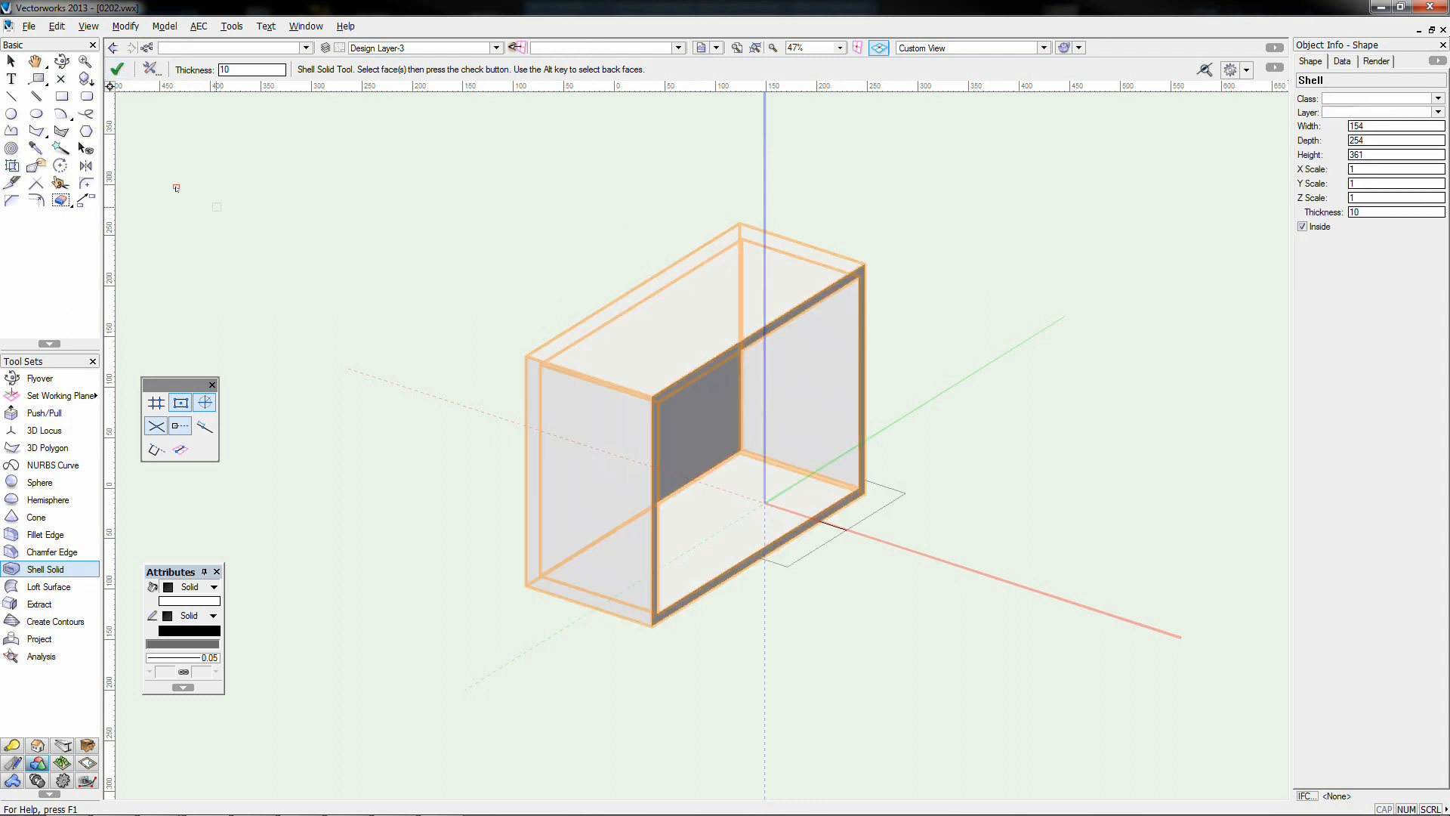
left_click(11, 61)
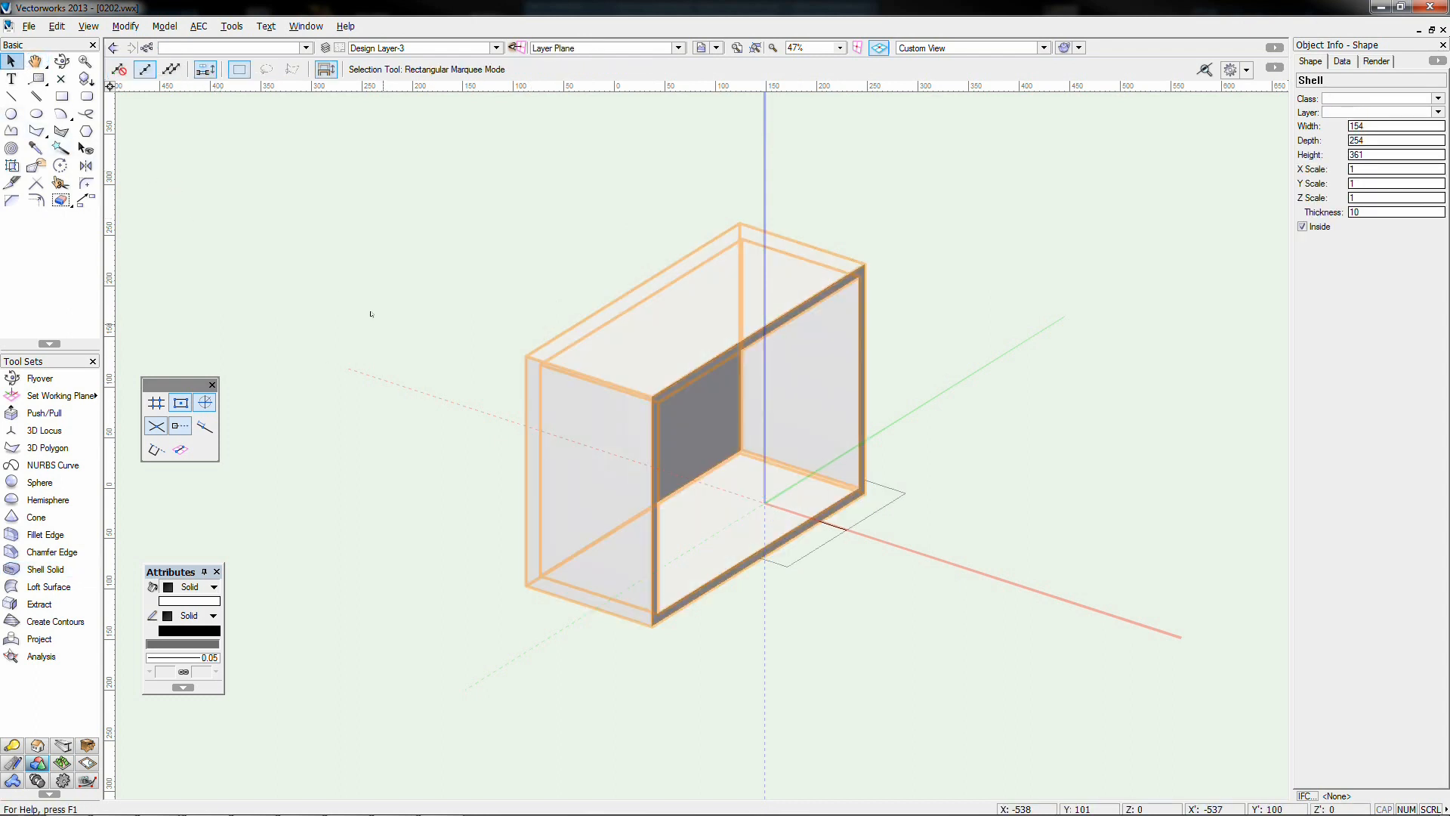
left_click(462, 401)
Display the hollow box in wireframe and orbit to a steeper, more end-on angle
left_click(61, 60)
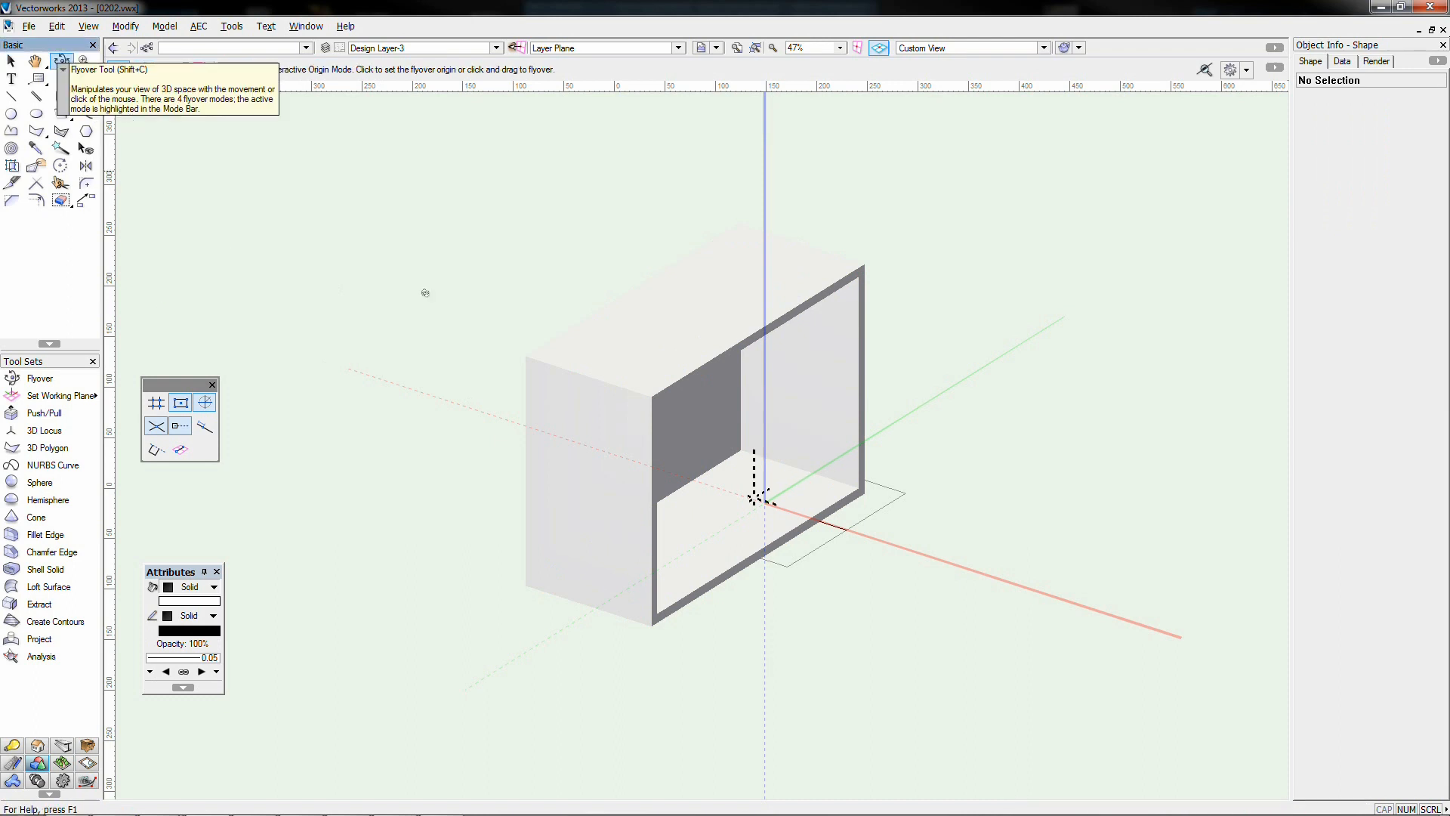
left_click_drag(804, 526, 768, 501)
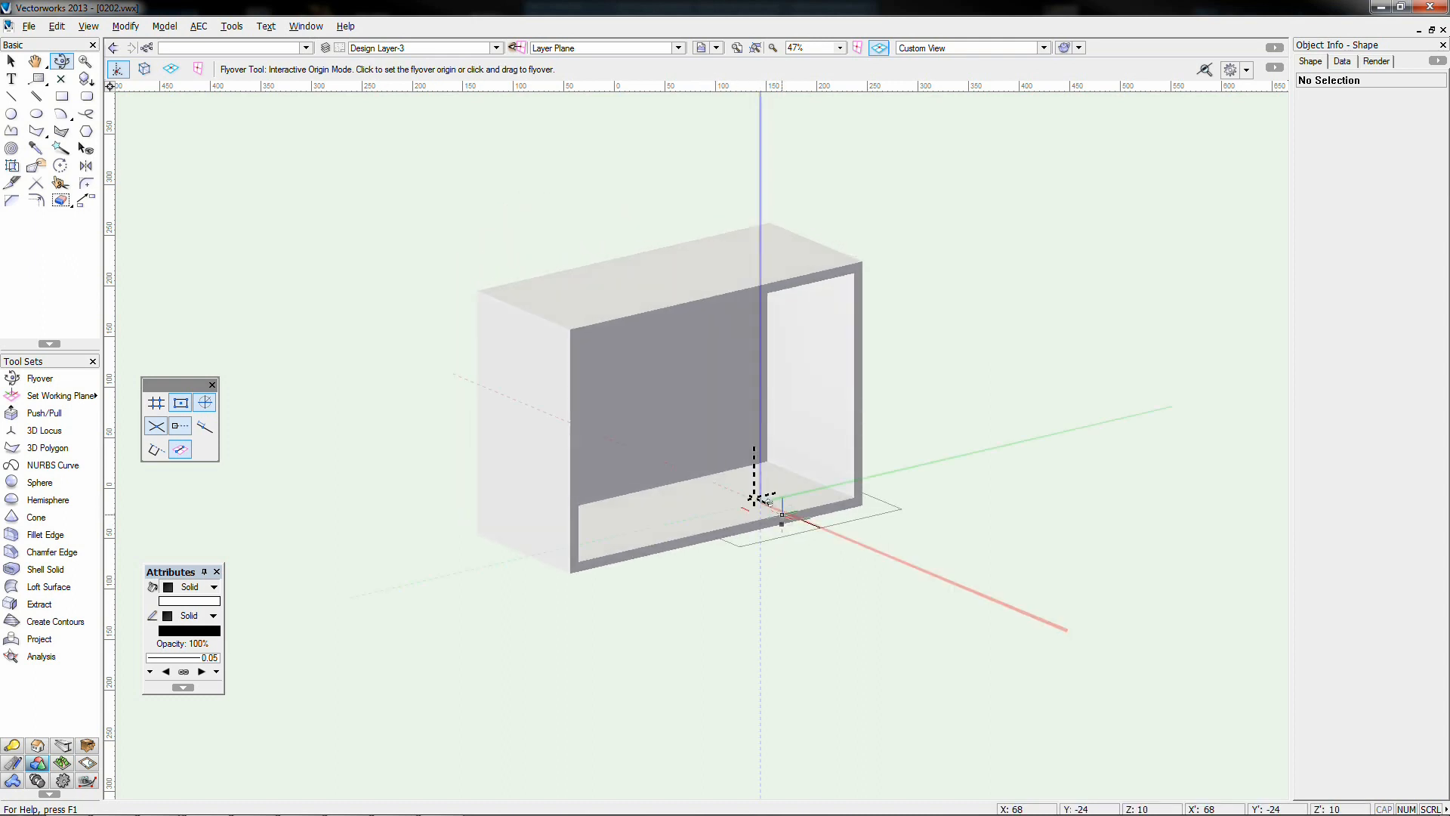
key("ctrl+shift+w")
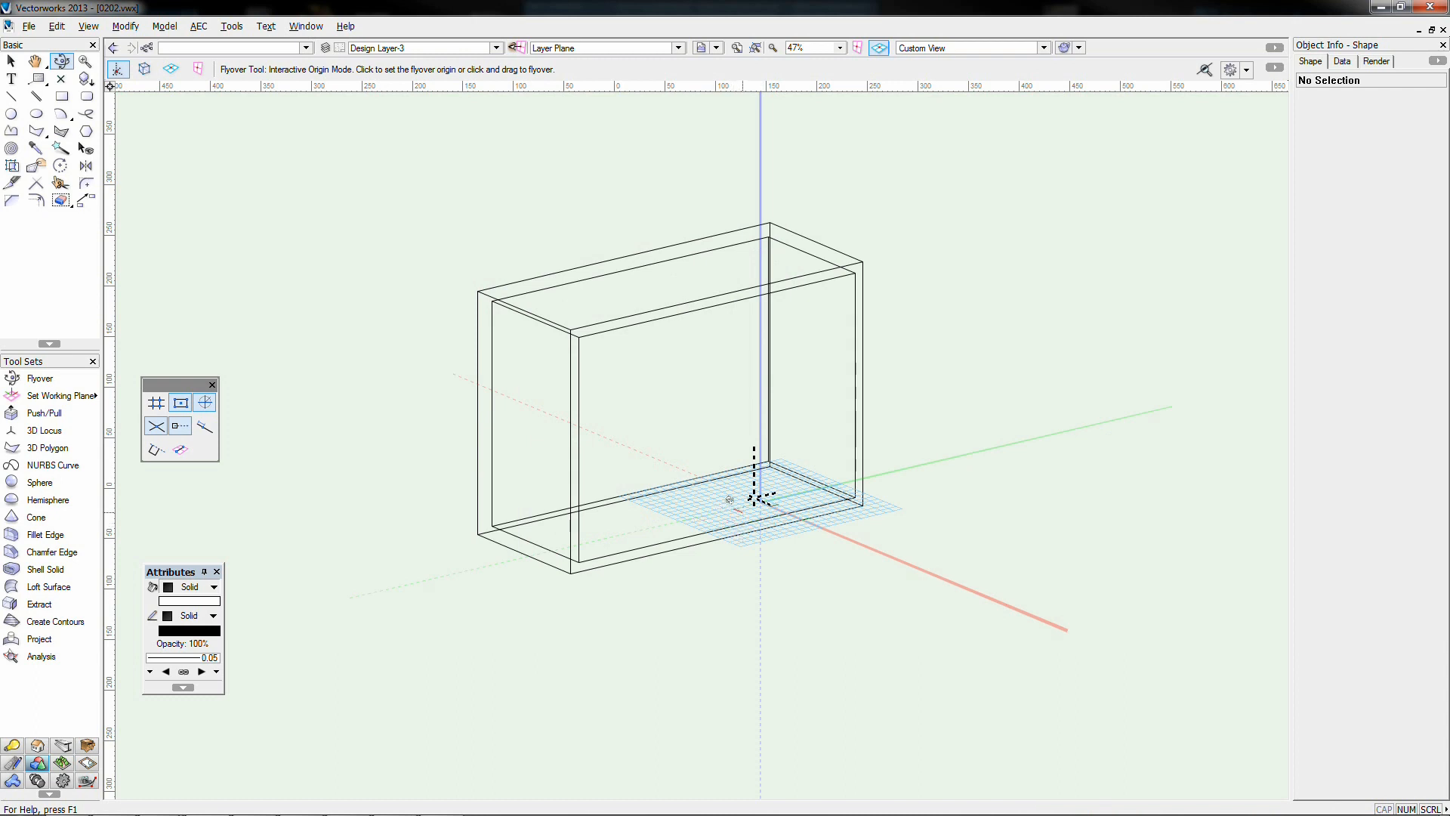
left_click_drag(728, 495, 770, 495)
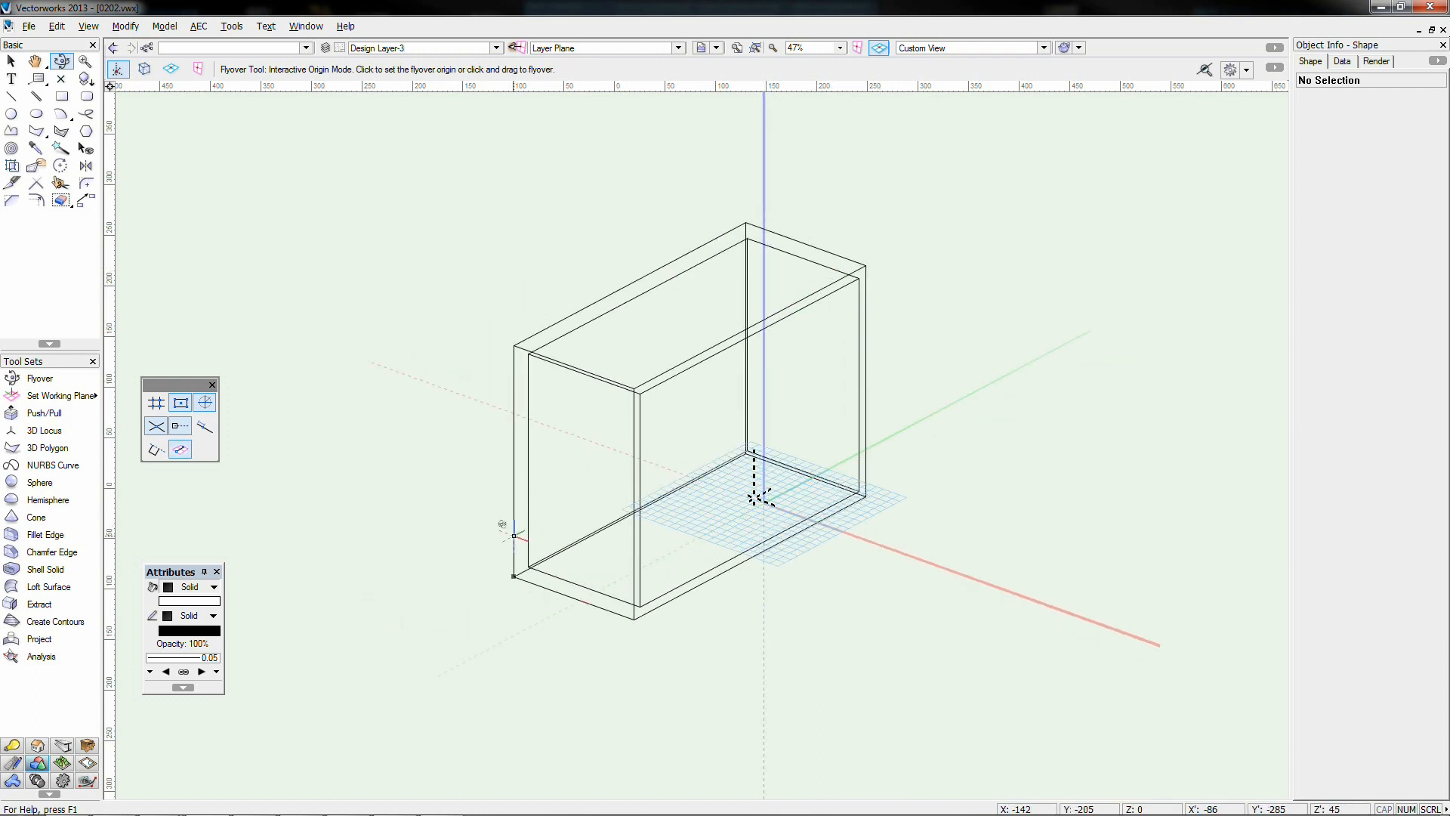
key("x")
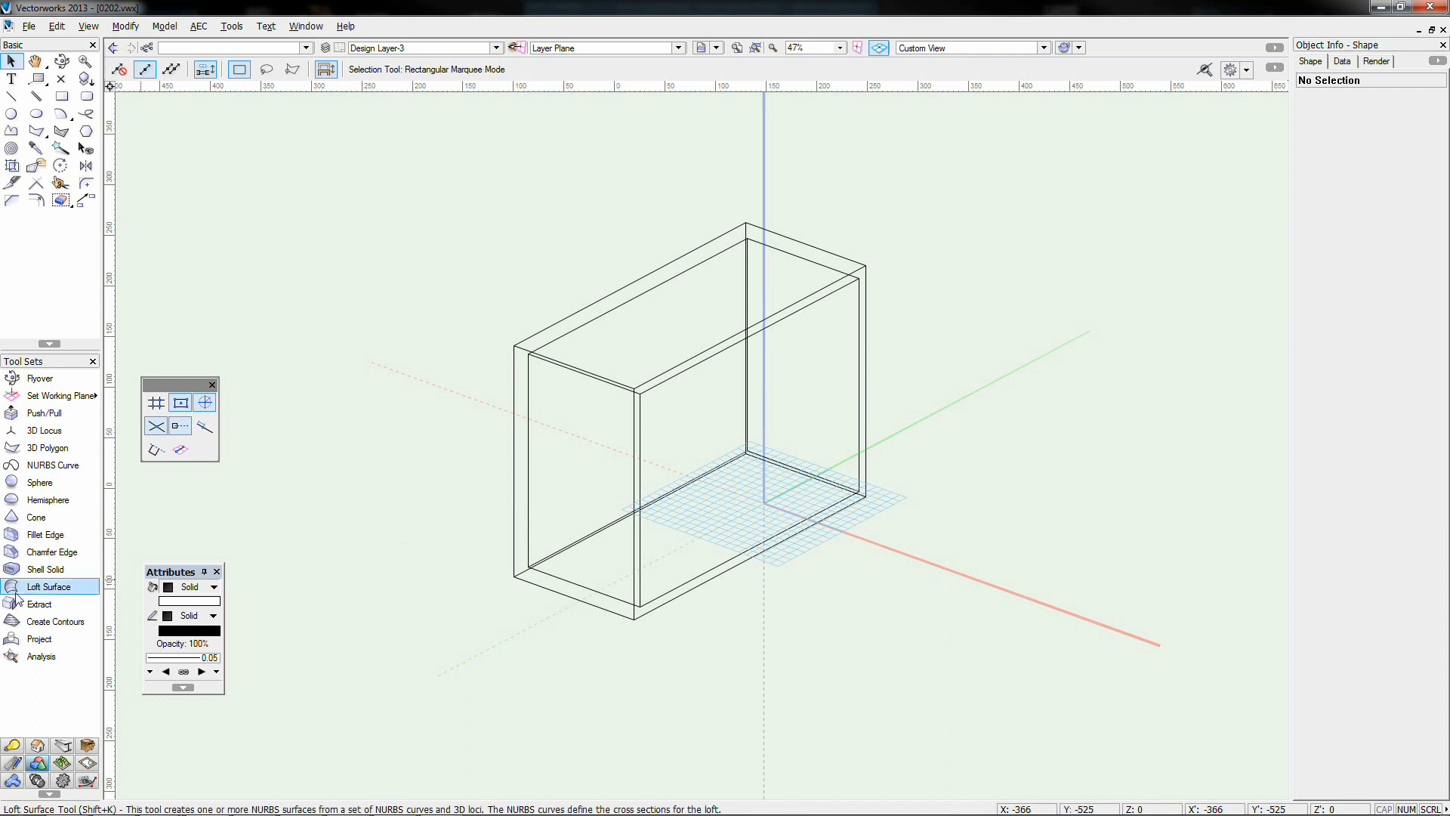
Extract the box's top front edge as a NURBS curve and move it right of the box
left_click(64, 601)
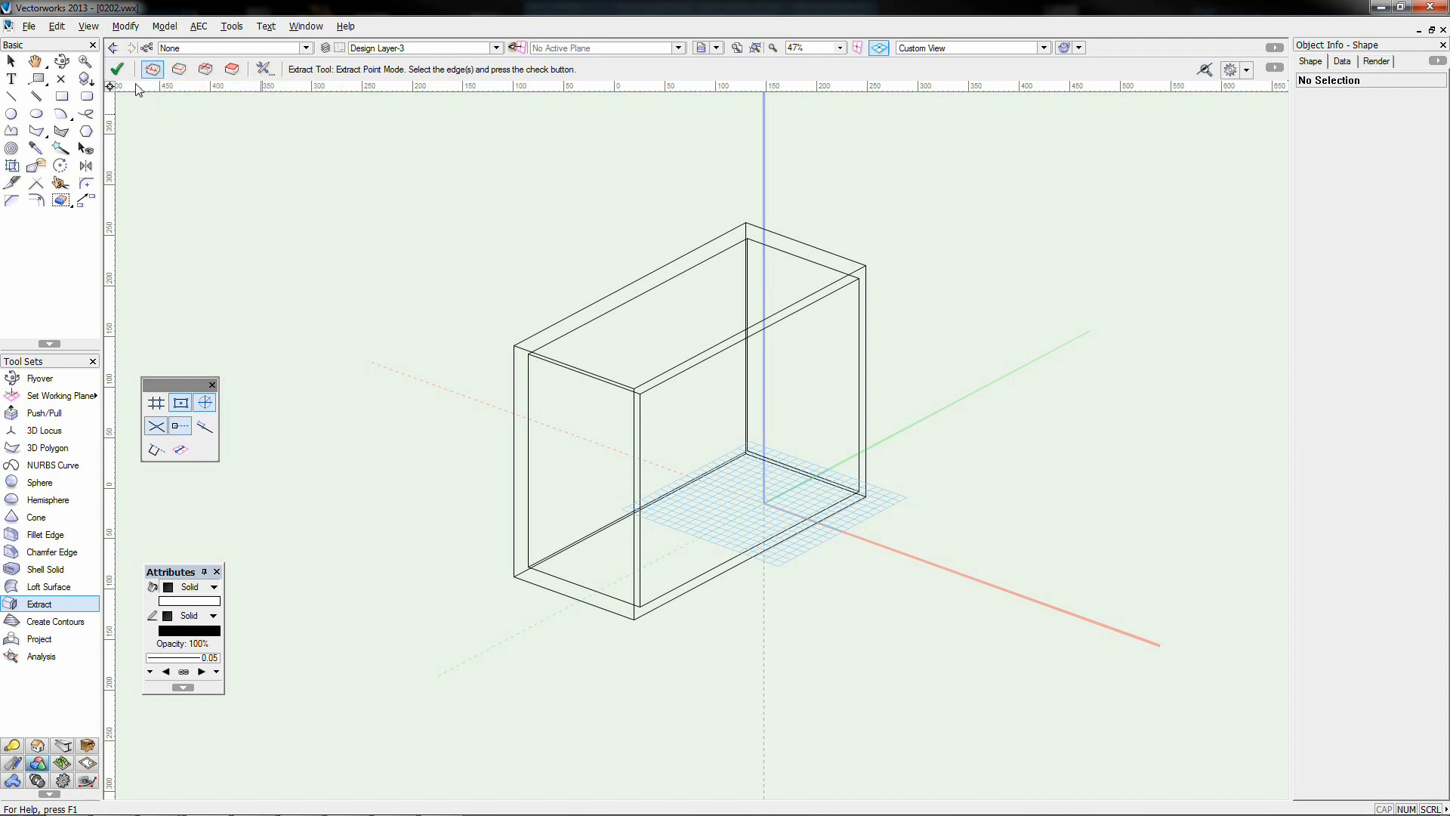
left_click(181, 71)
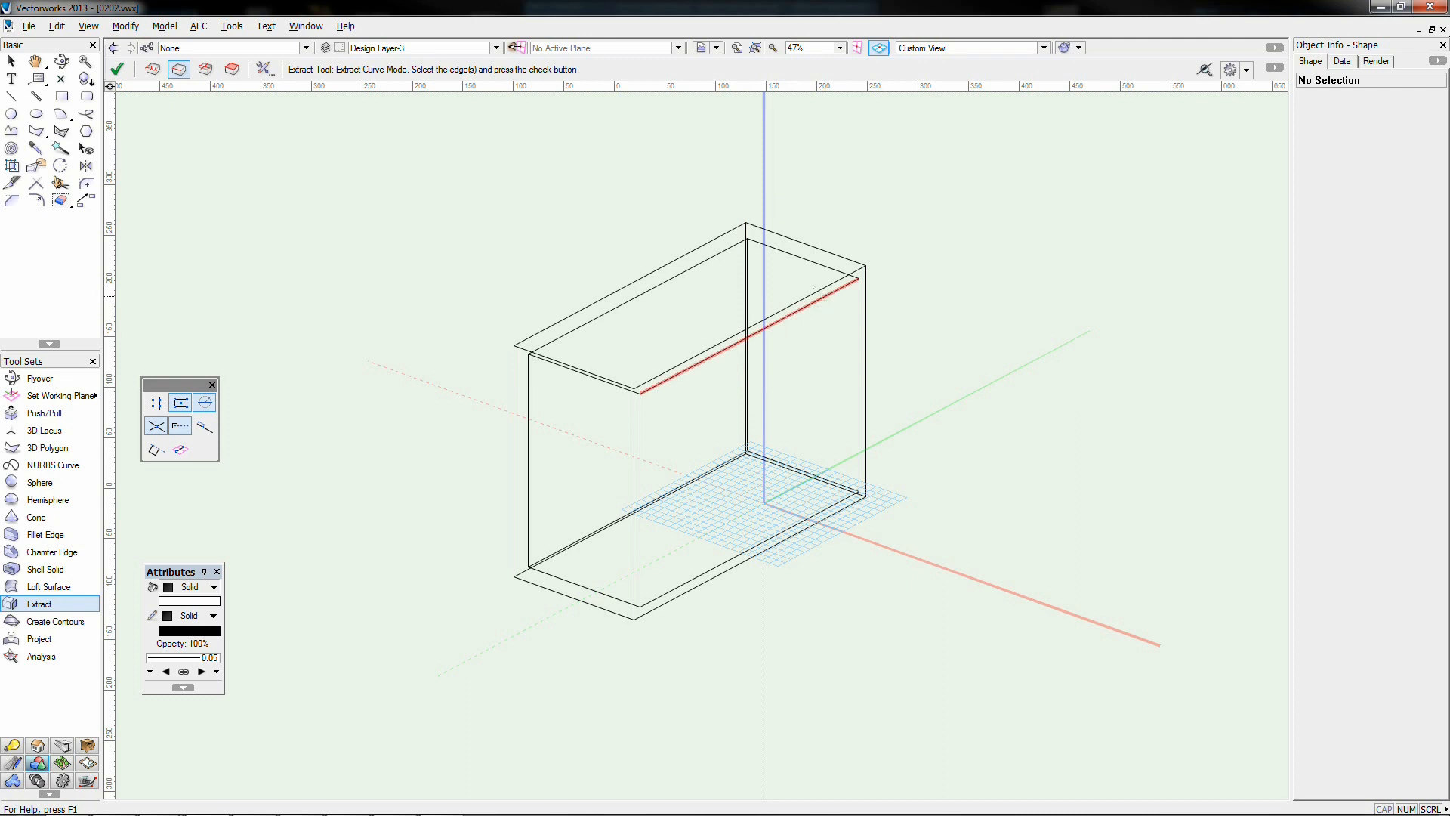
left_click(825, 296)
left_click(117, 69)
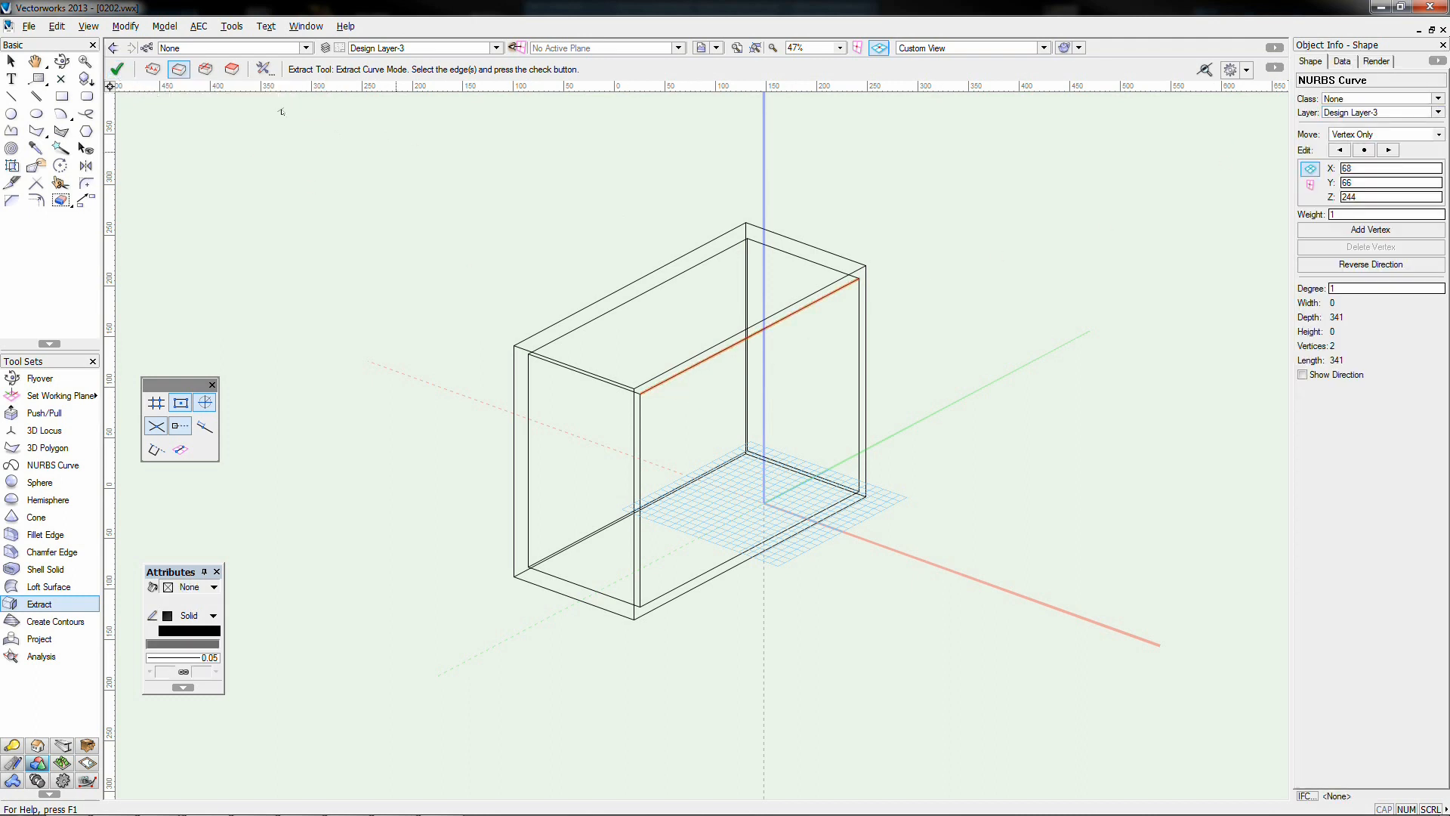
left_click(11, 60)
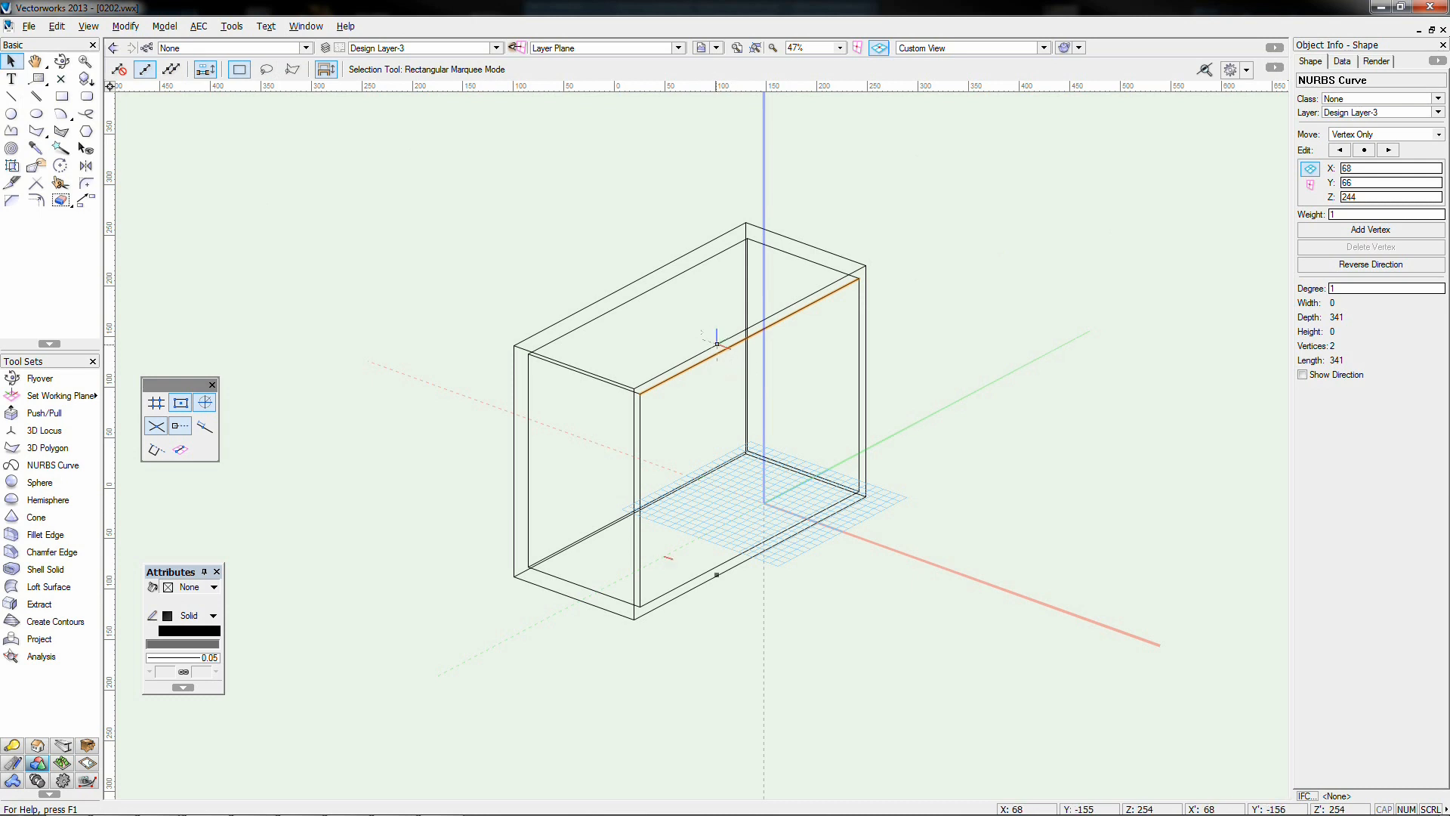
left_click_drag(718, 353, 992, 451)
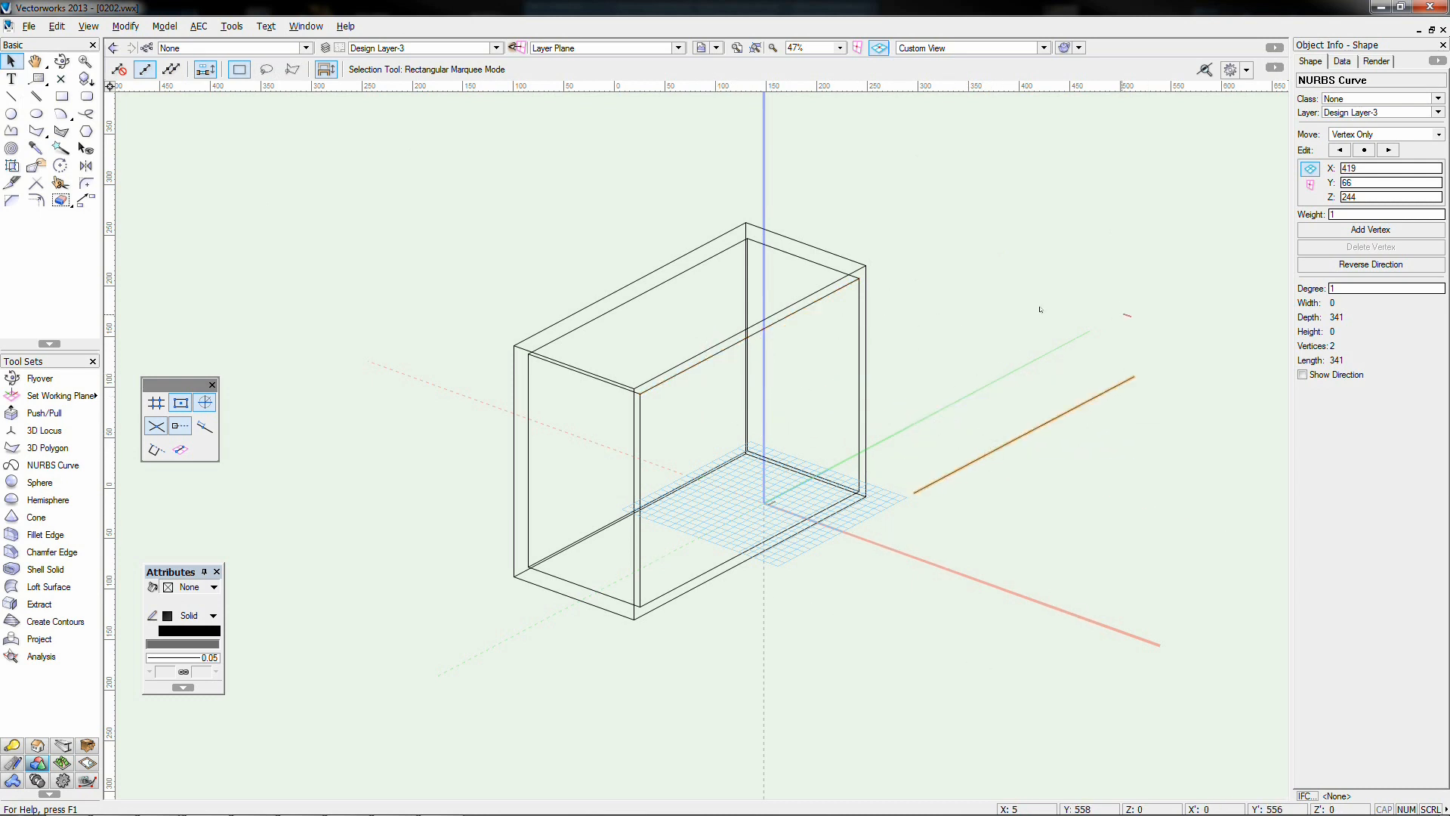
left_click(51, 604)
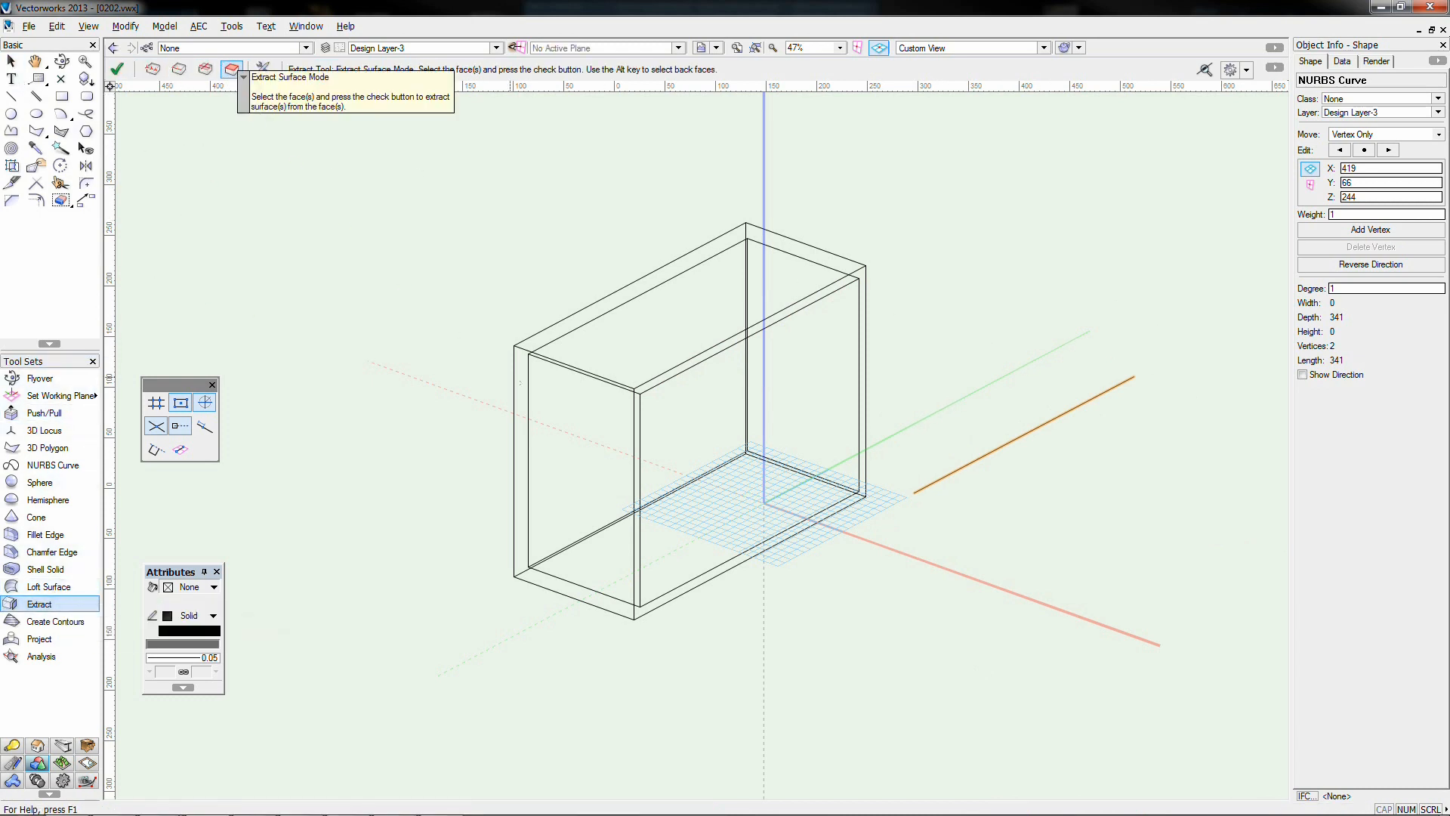
Extract the box's left face as a NURBS surface and drag it out to the left
left_click(550, 429)
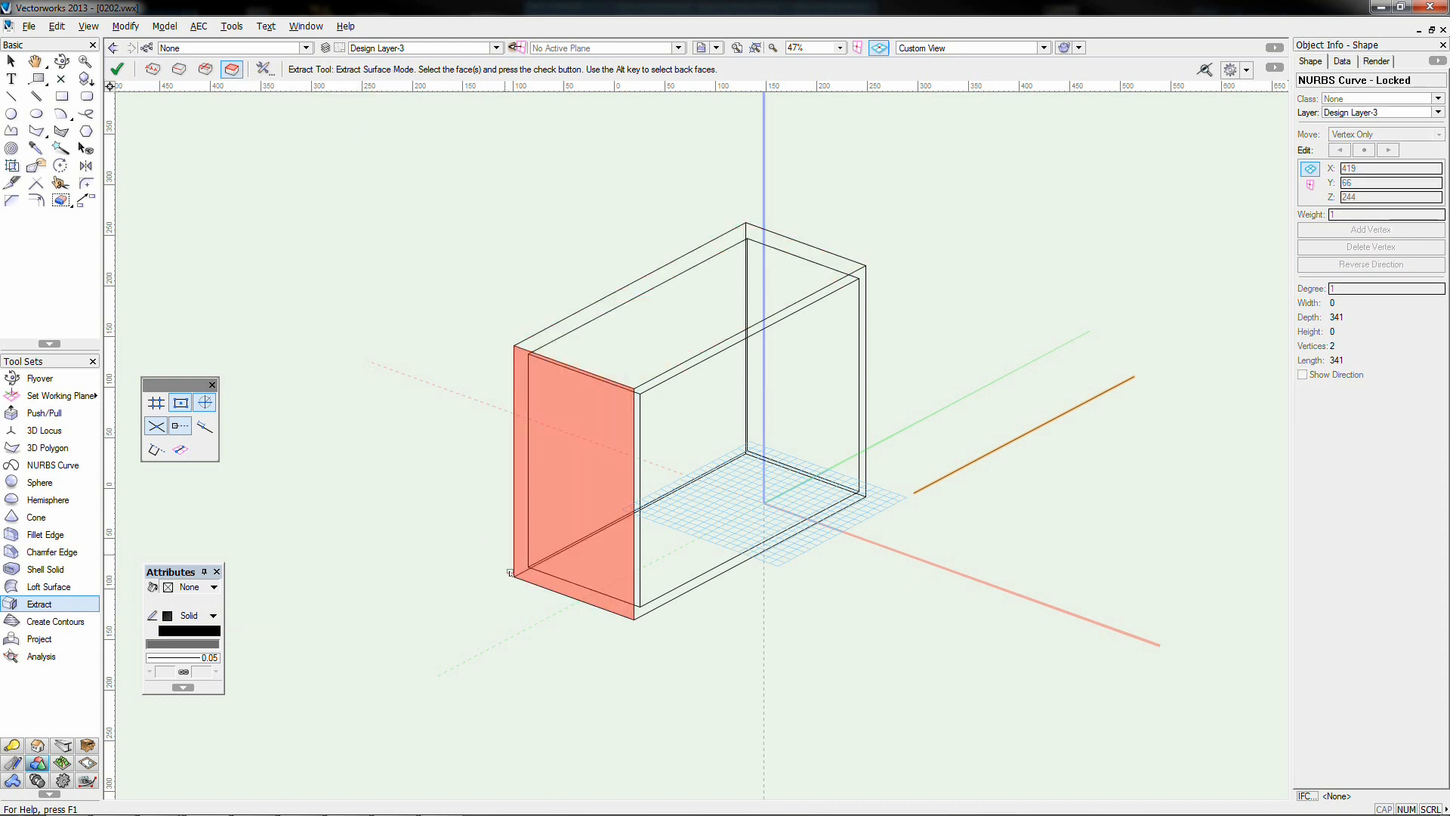
left_click(117, 68)
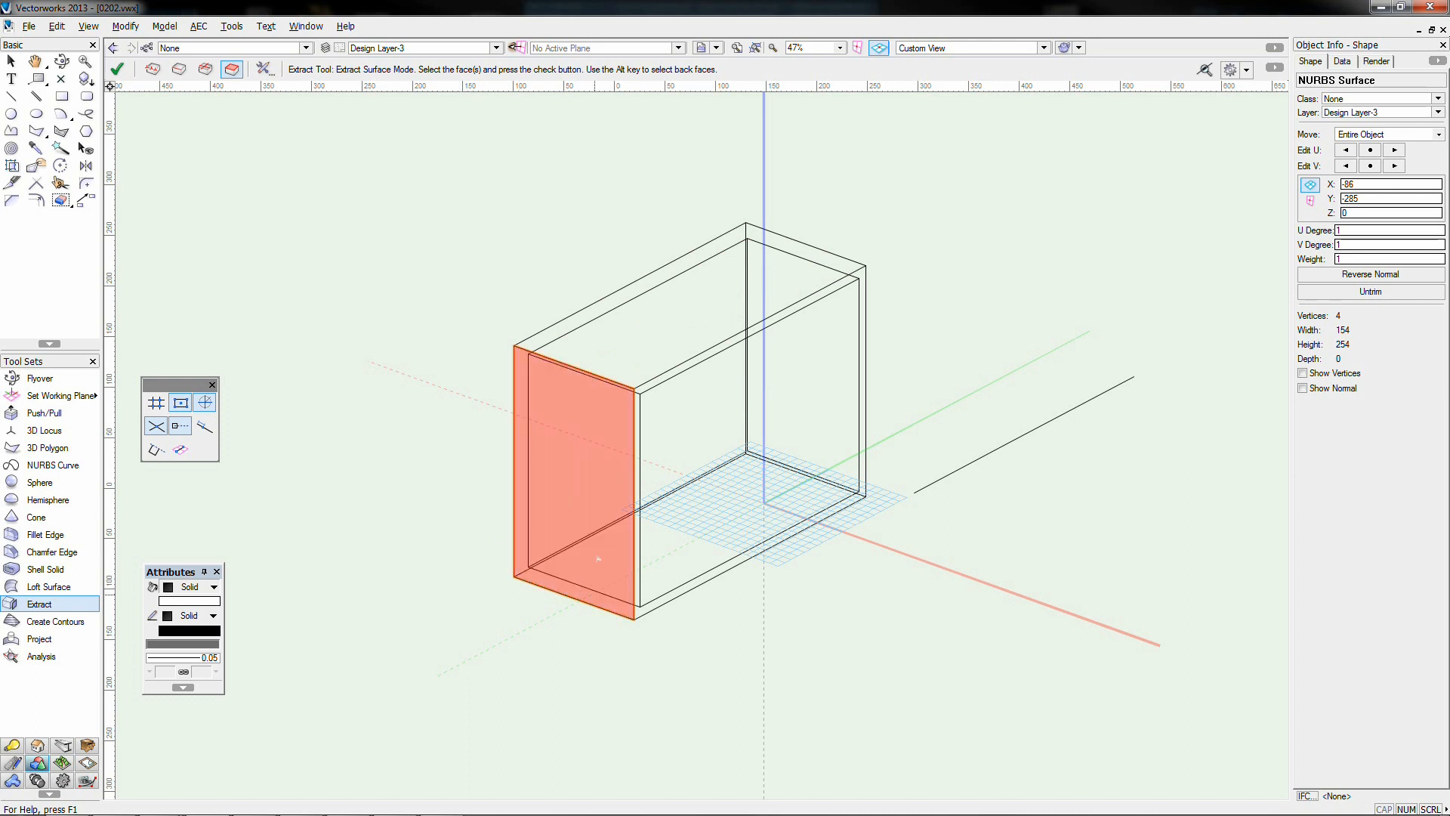
left_click(11, 62)
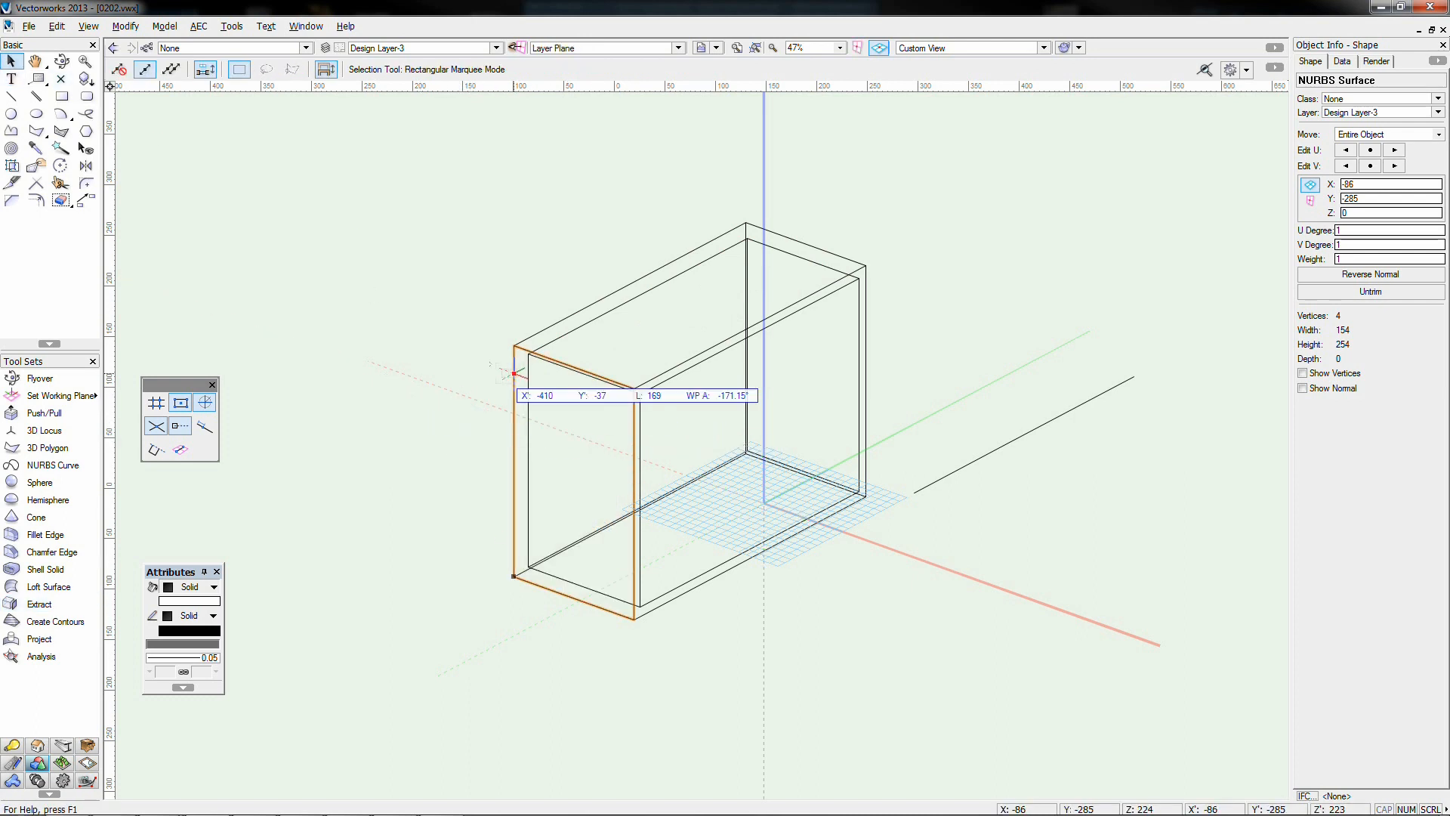
left_click_drag(514, 372, 269, 284)
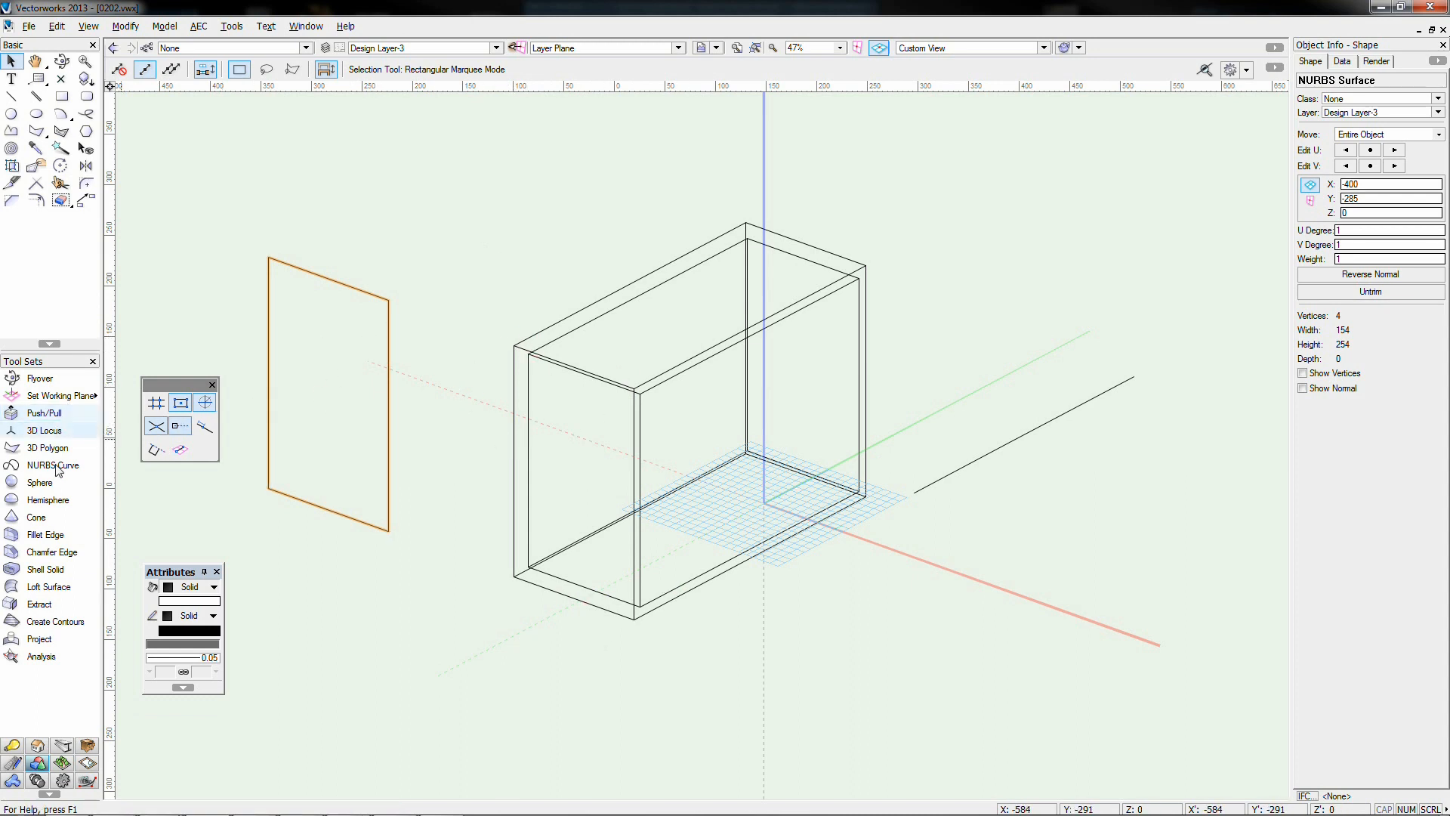
Extract the box's front face as a surface and drag it up to the right
left_click(635, 387)
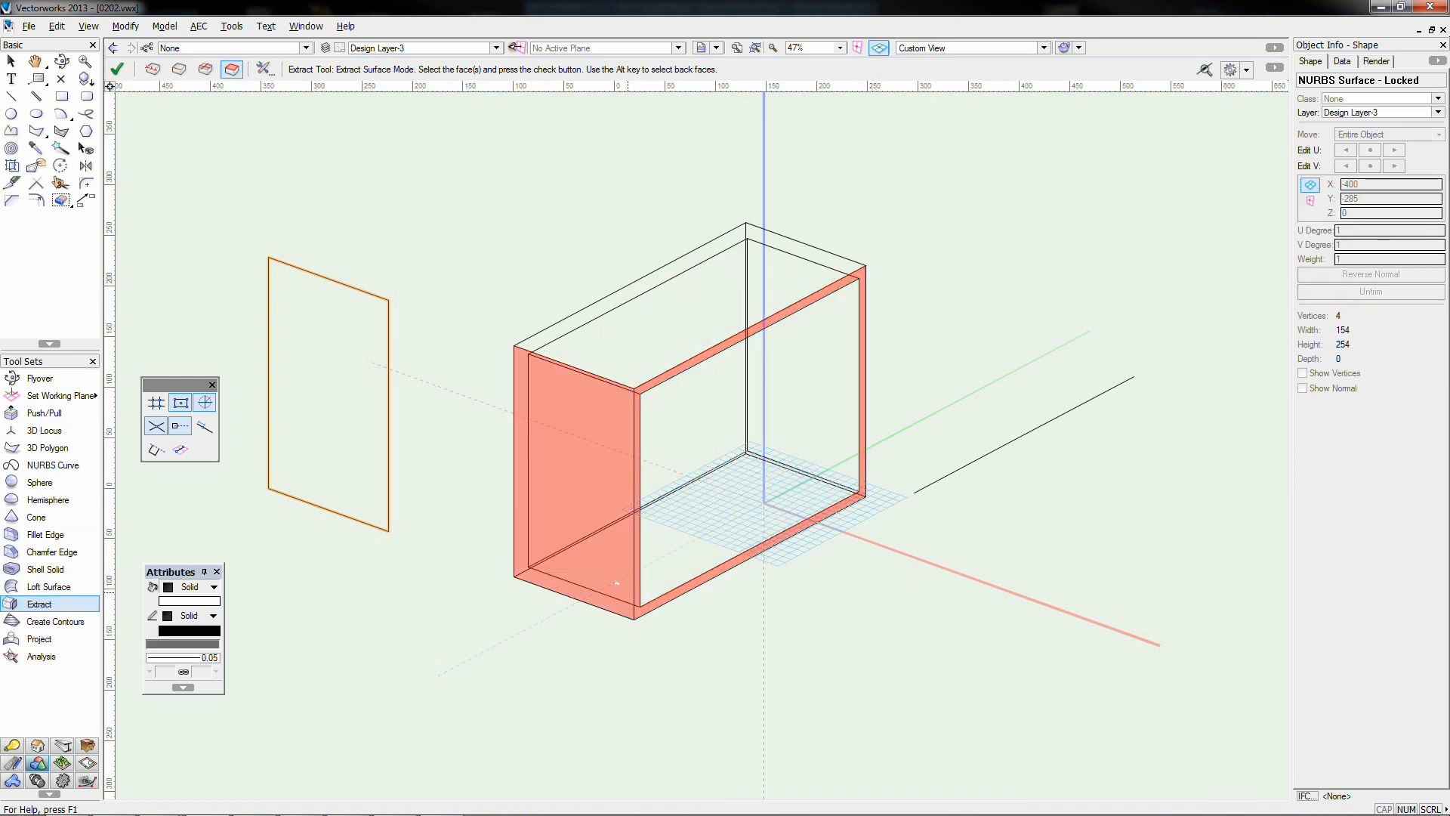
left_click(118, 69)
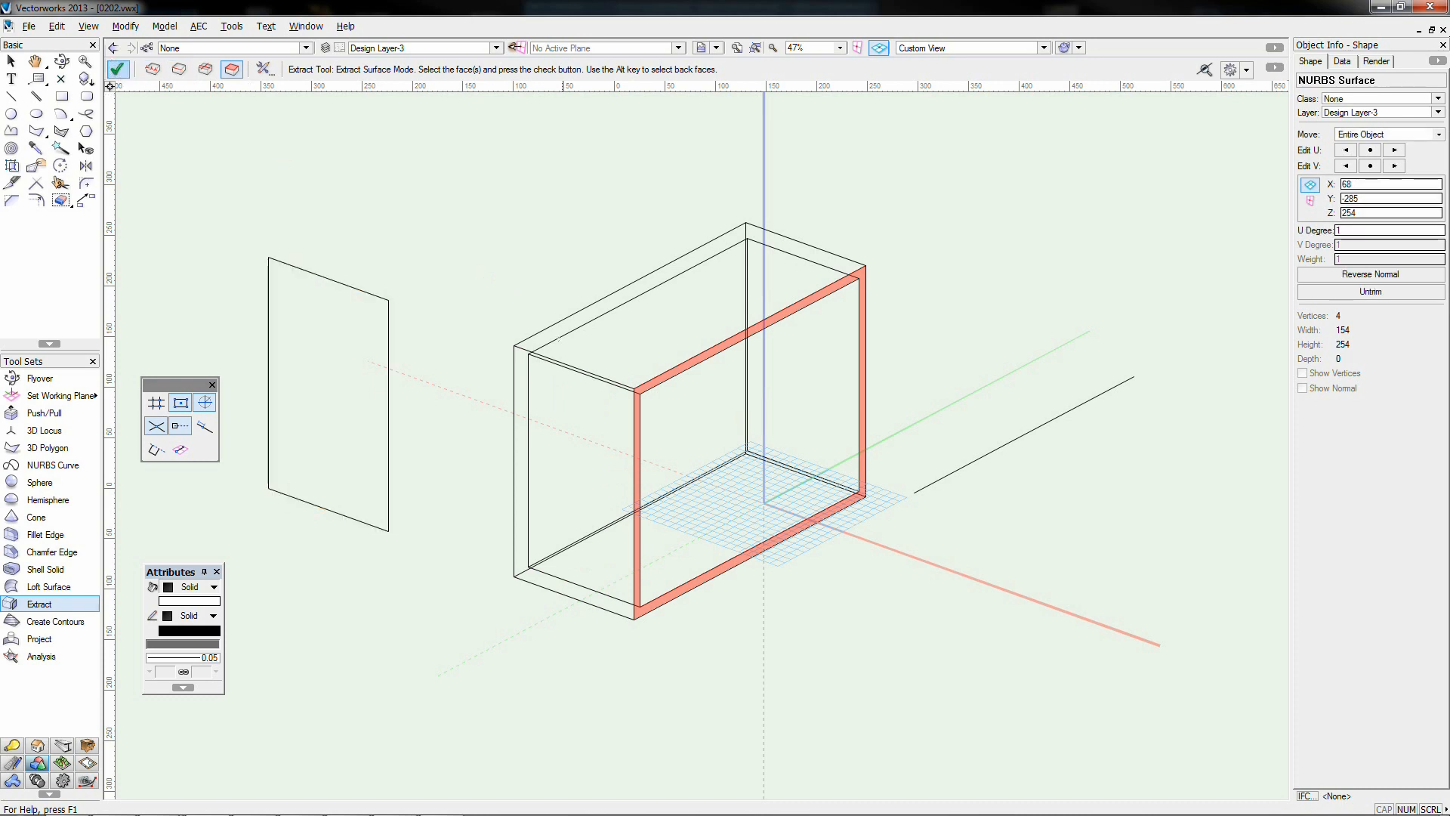
left_click(11, 60)
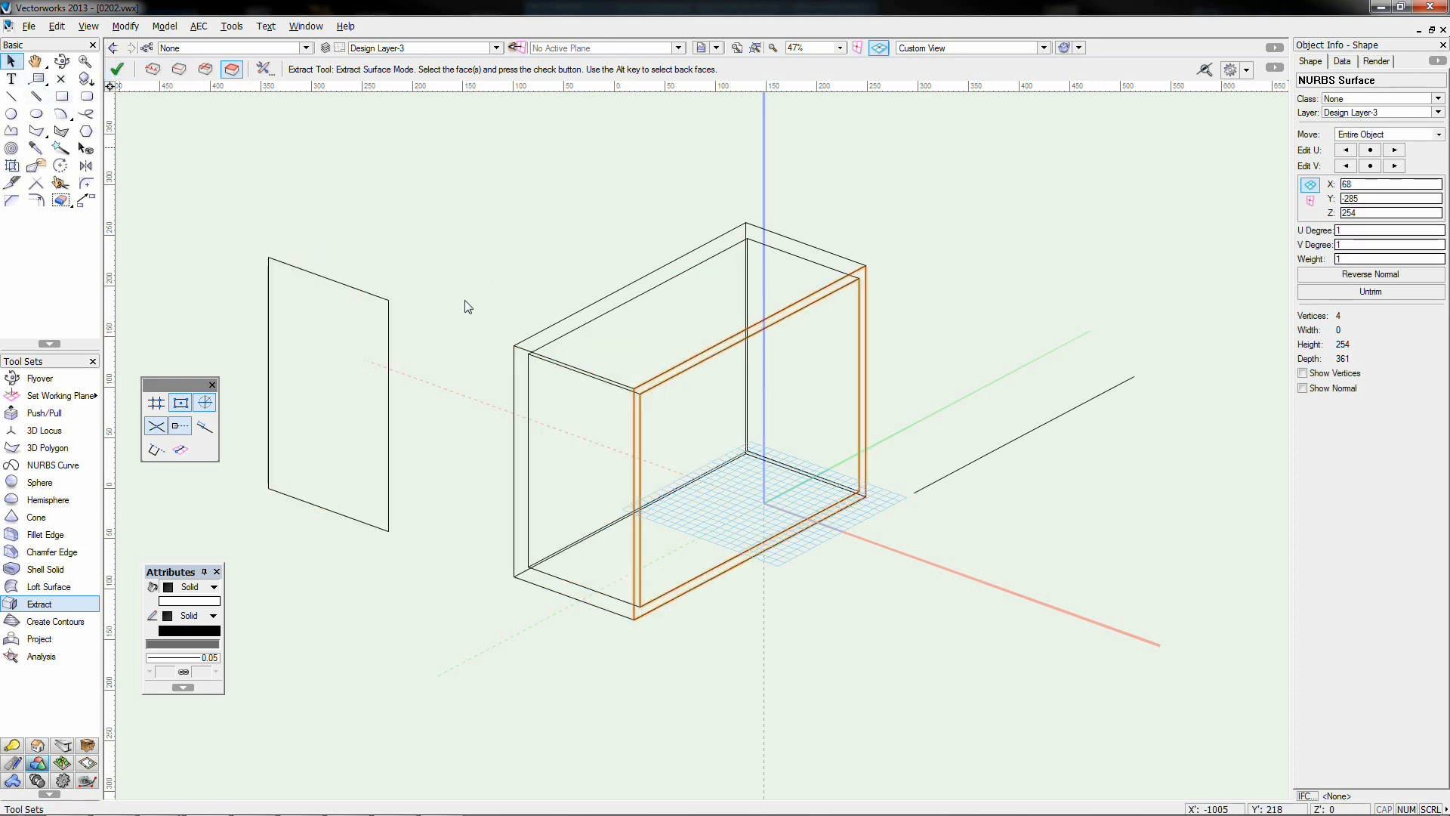
left_click_drag(636, 383, 930, 210)
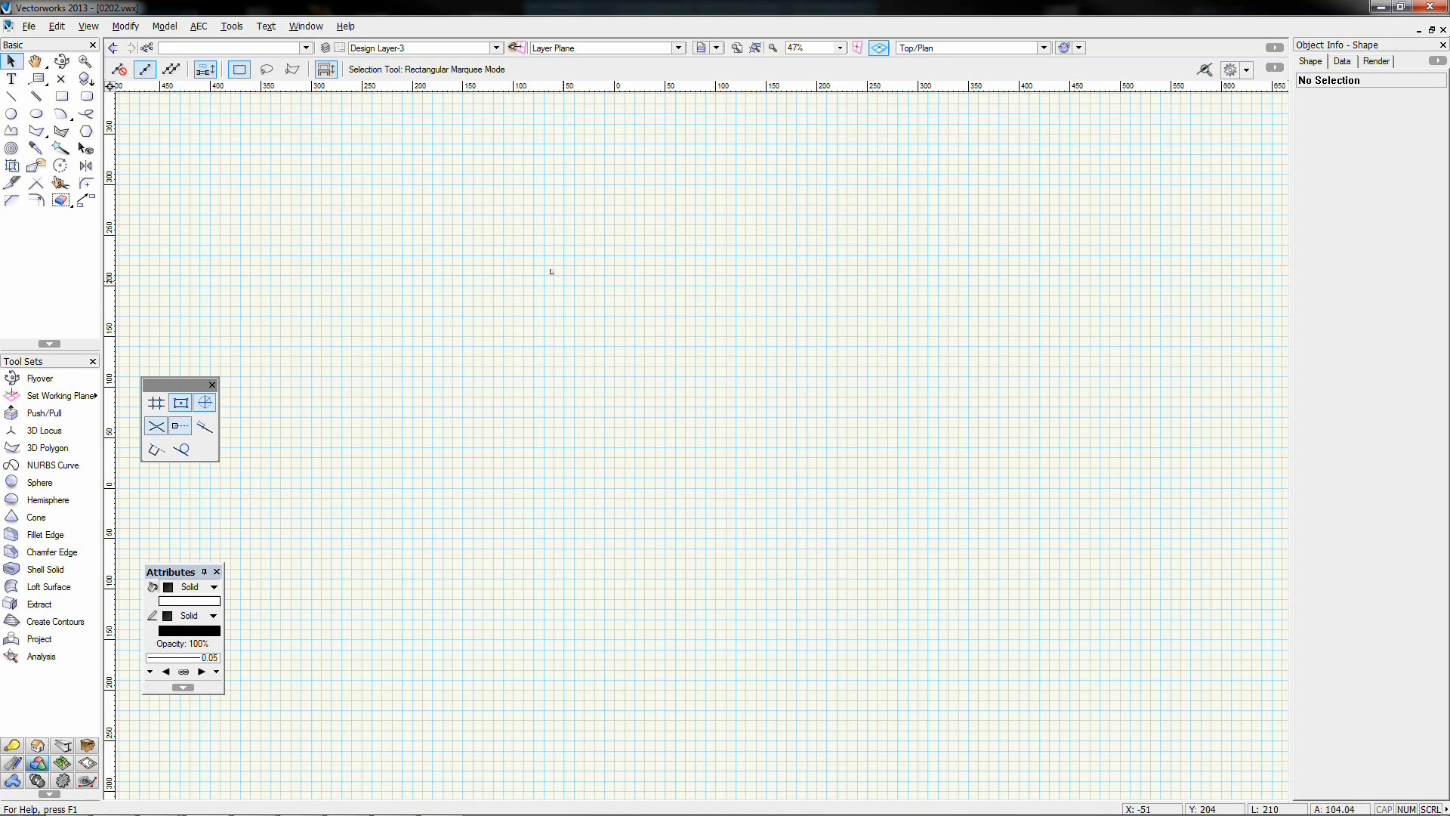
Draw a 71 mm square and a 70 mm diameter circle to its right
left_click(63, 97)
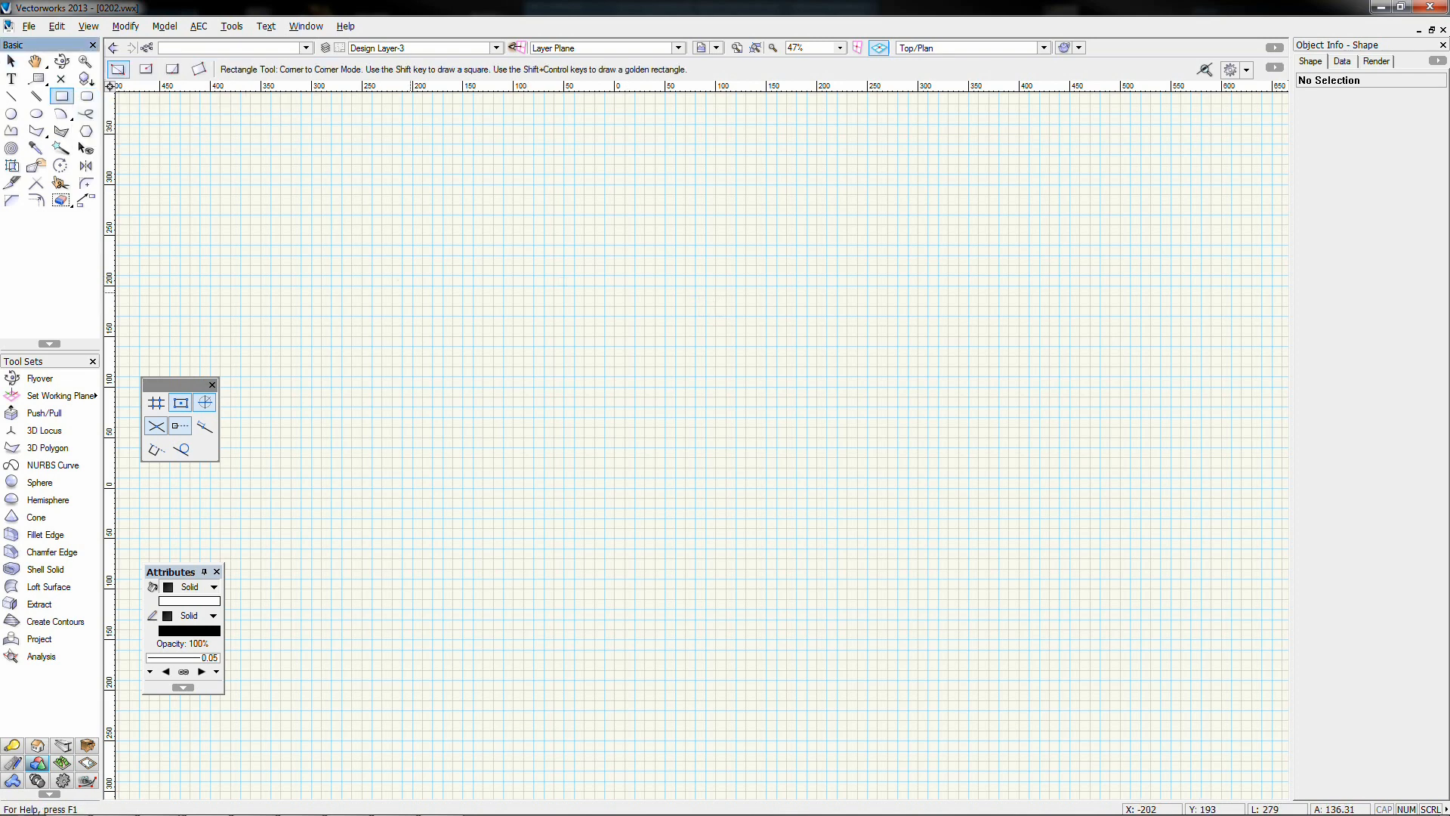
left_click_drag(399, 292, 472, 365)
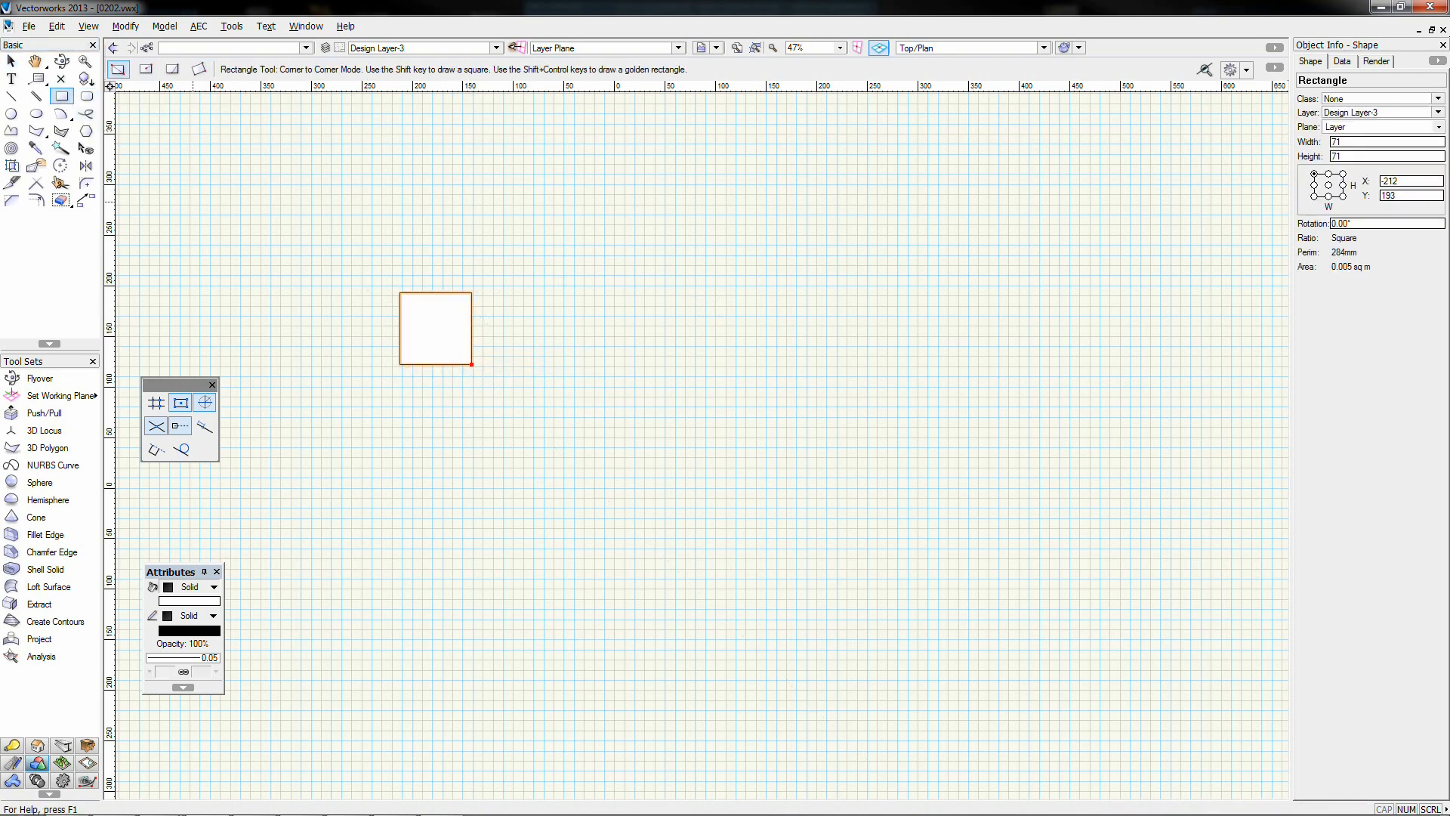
left_click(11, 113)
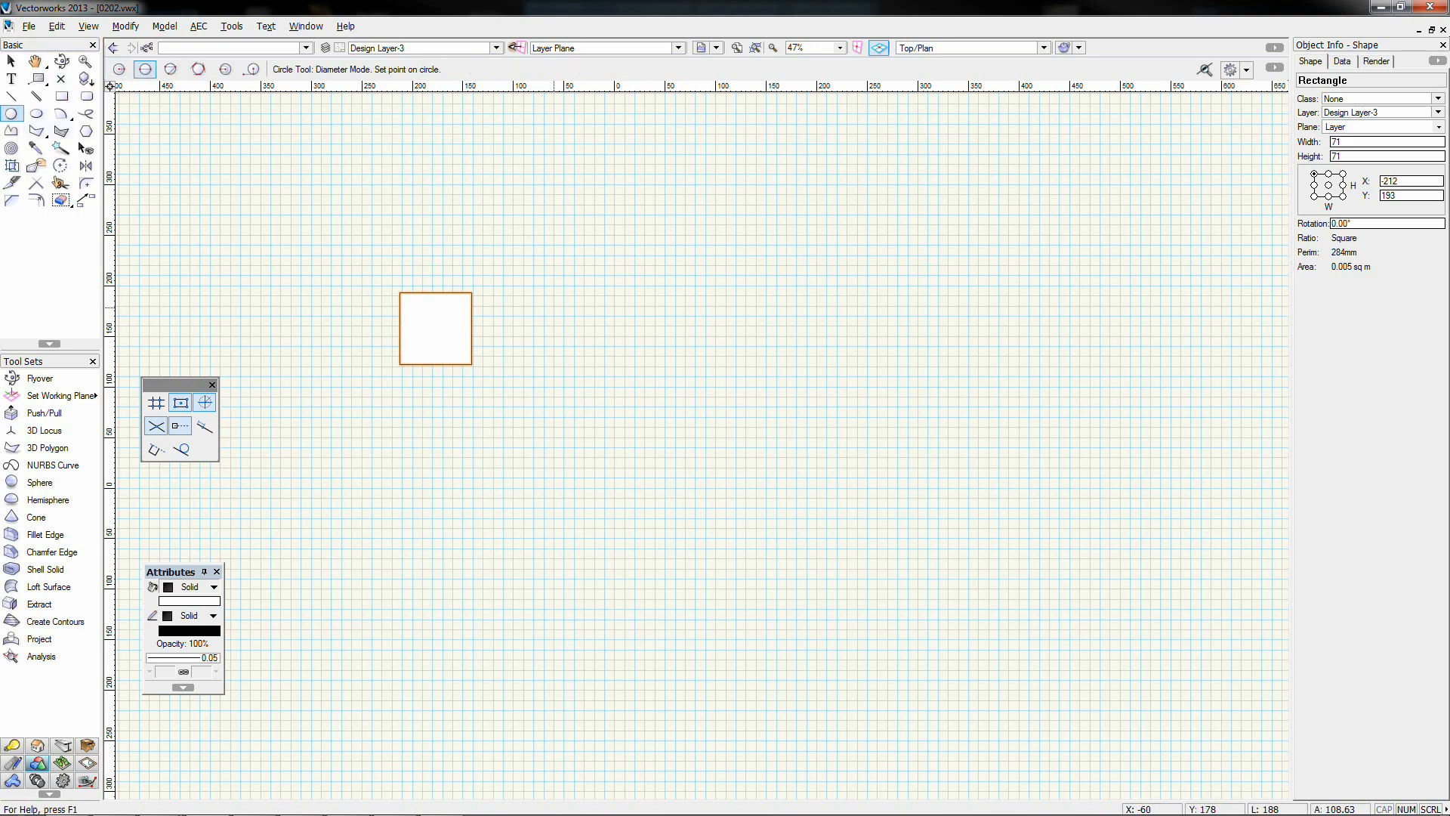
left_click(554, 307)
left_click(626, 307)
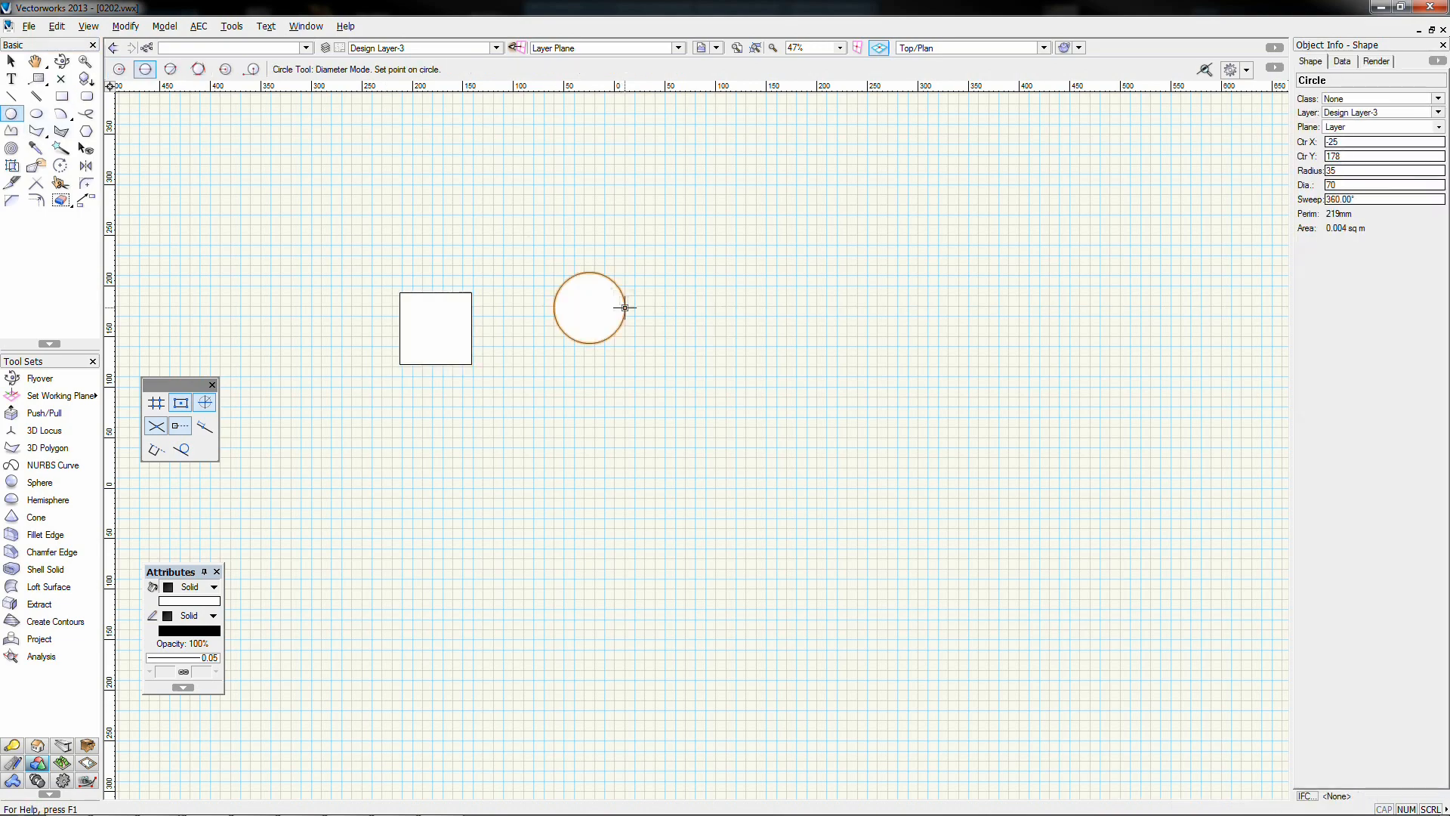
Extrude the square 50 high and the circle 70 high, then view in Right Isometric
left_click(11, 62)
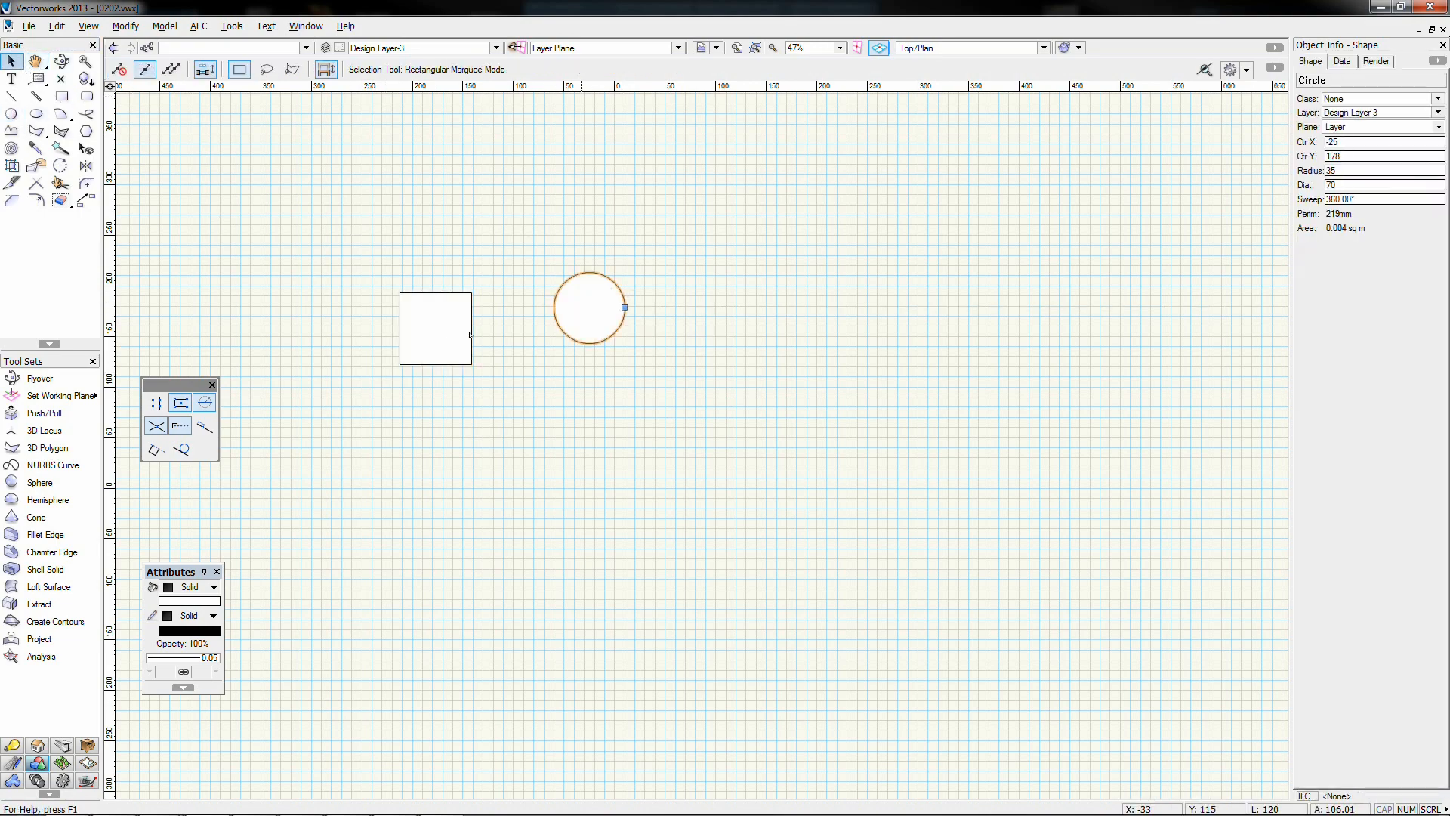
left_click(426, 322)
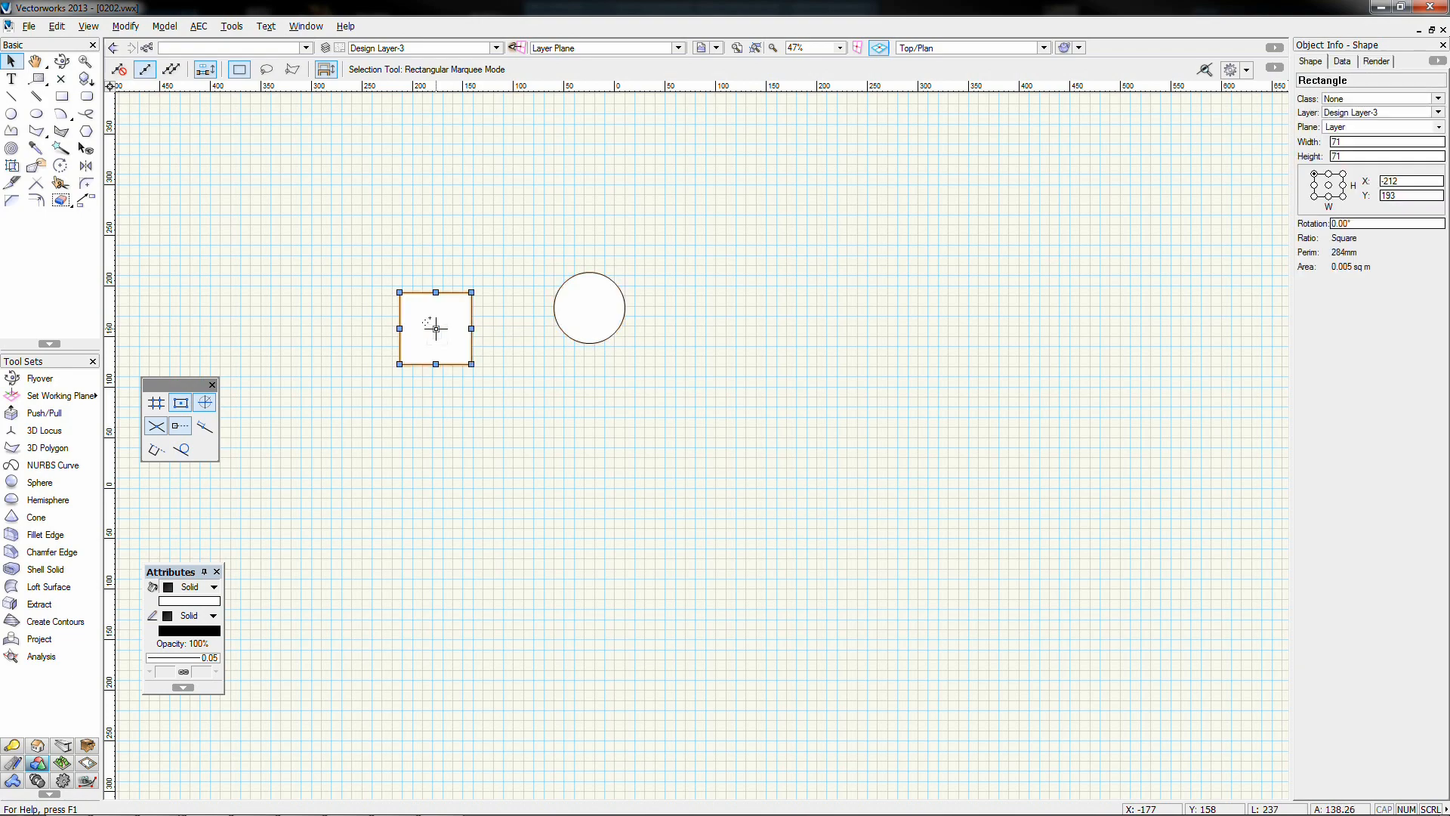
key("ctrl+e")
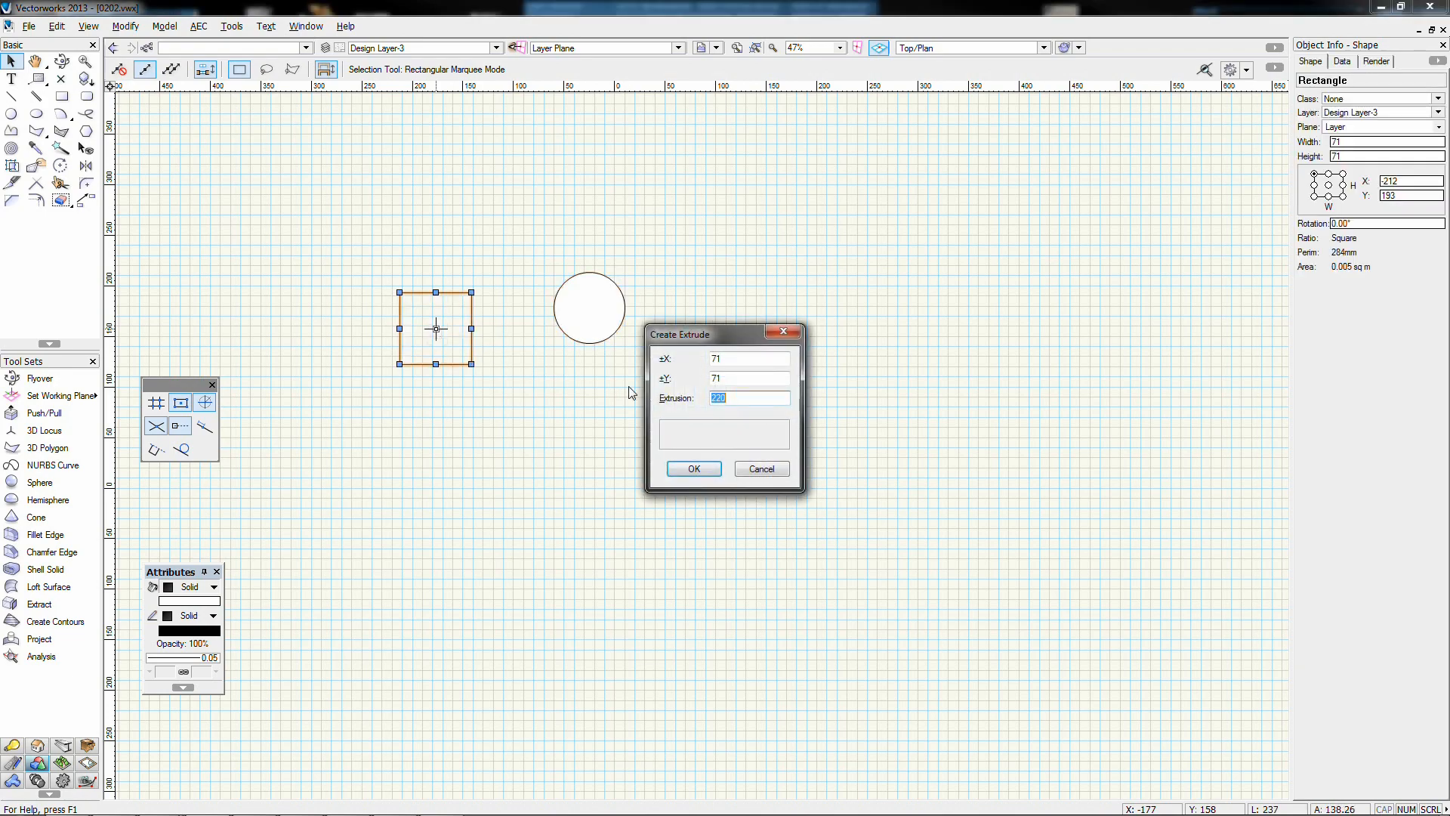
key("Return")
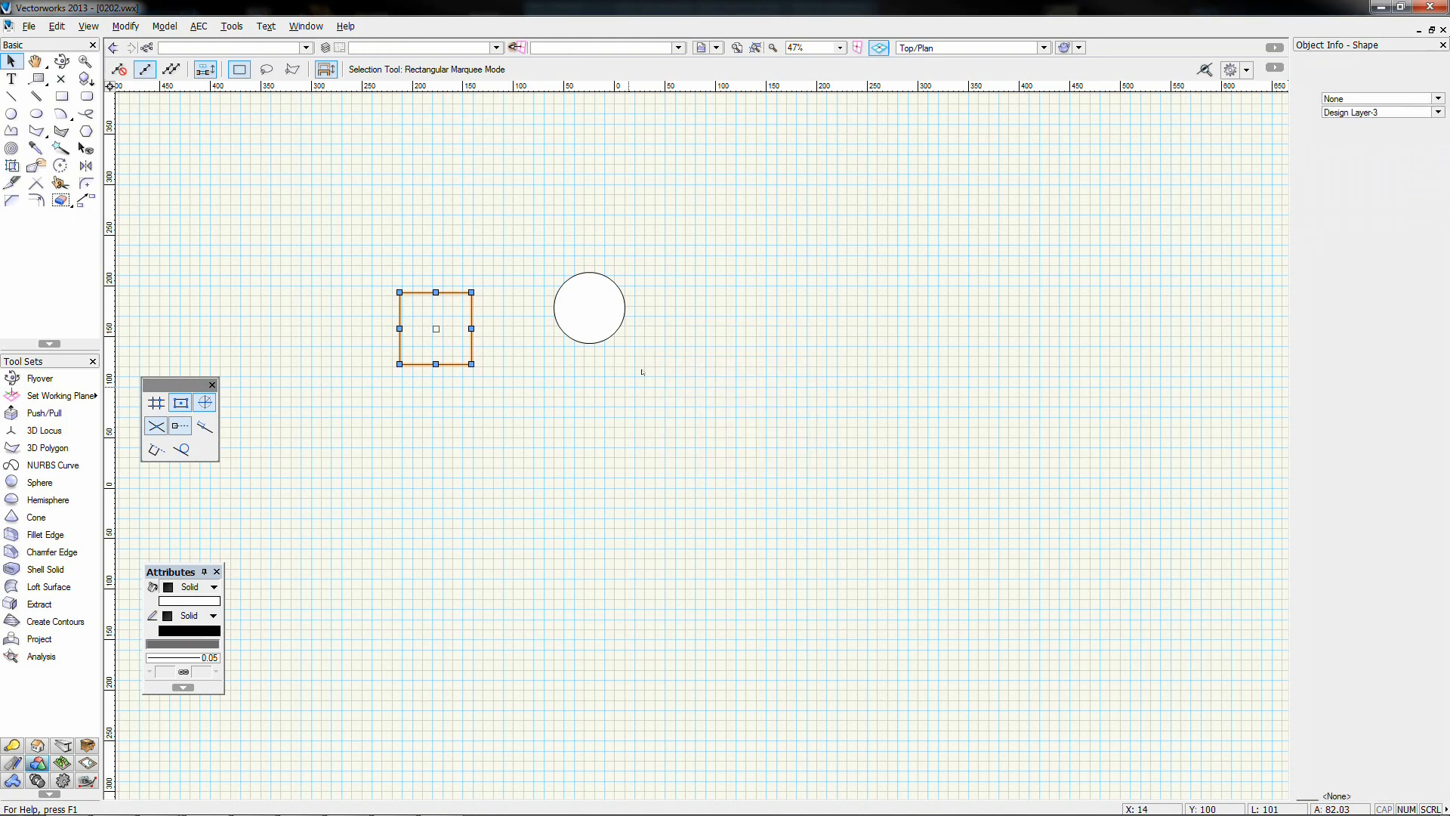
left_click(589, 308)
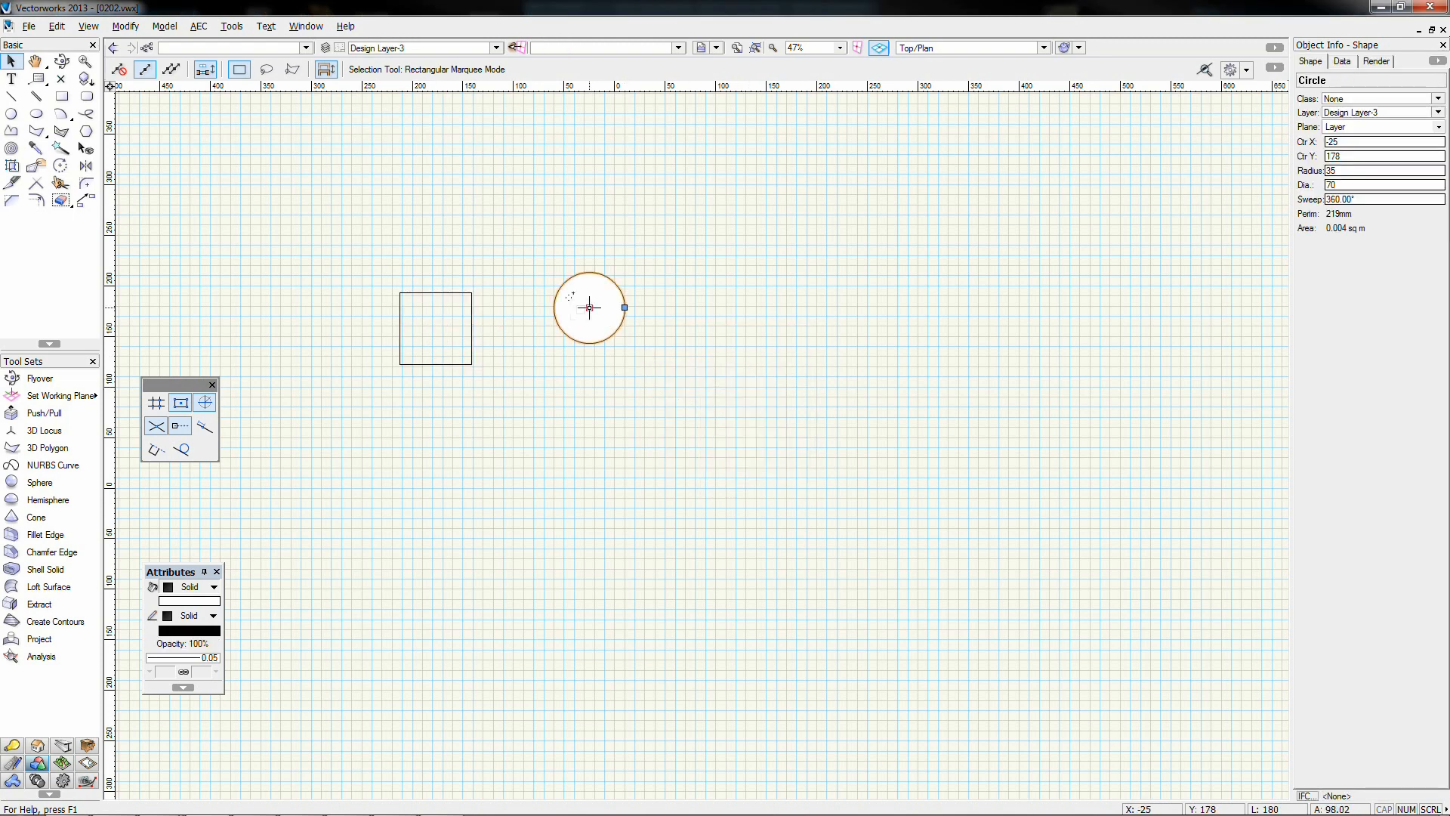
key("ctrl+e")
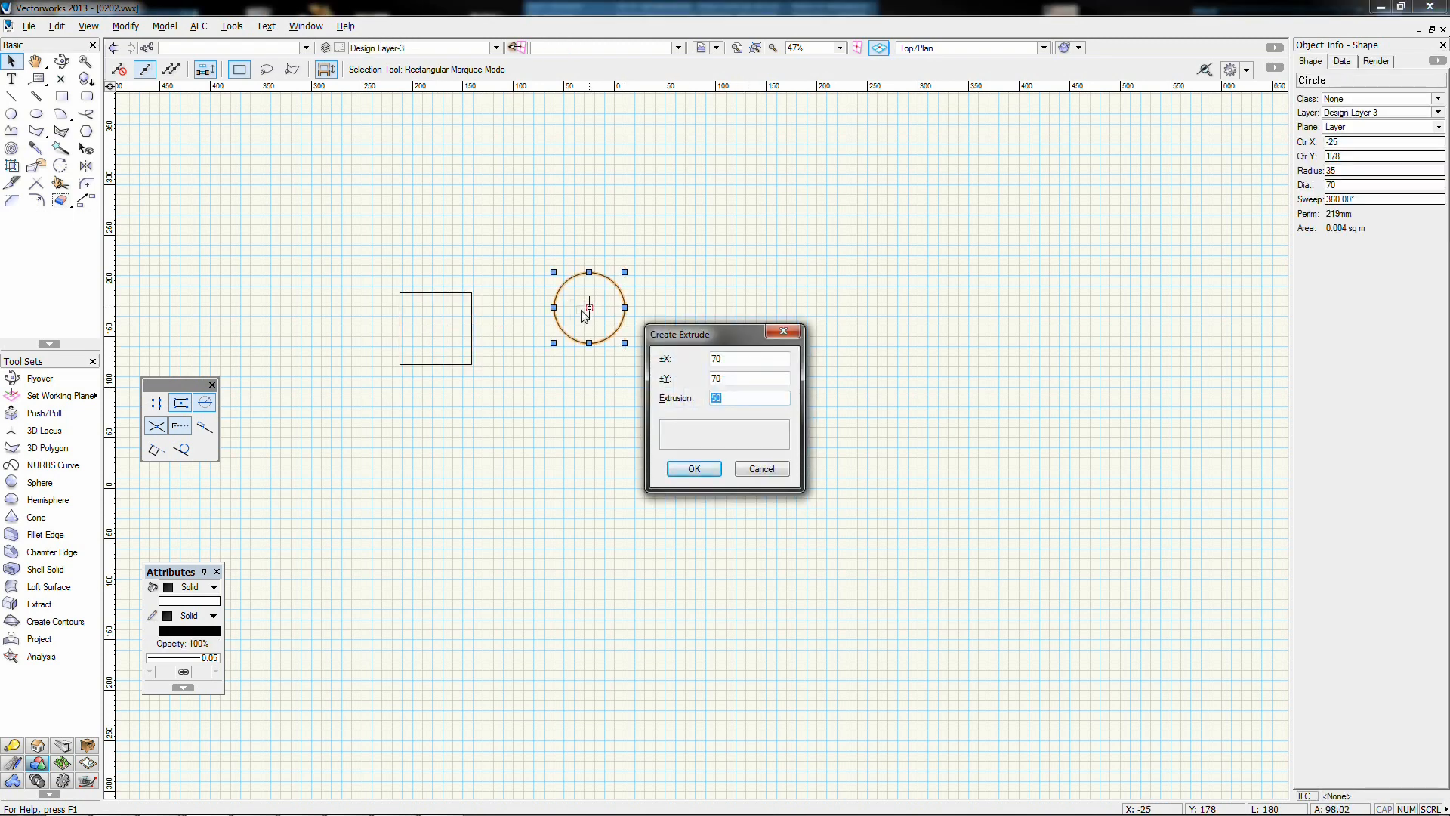
type("70")
key("Return")
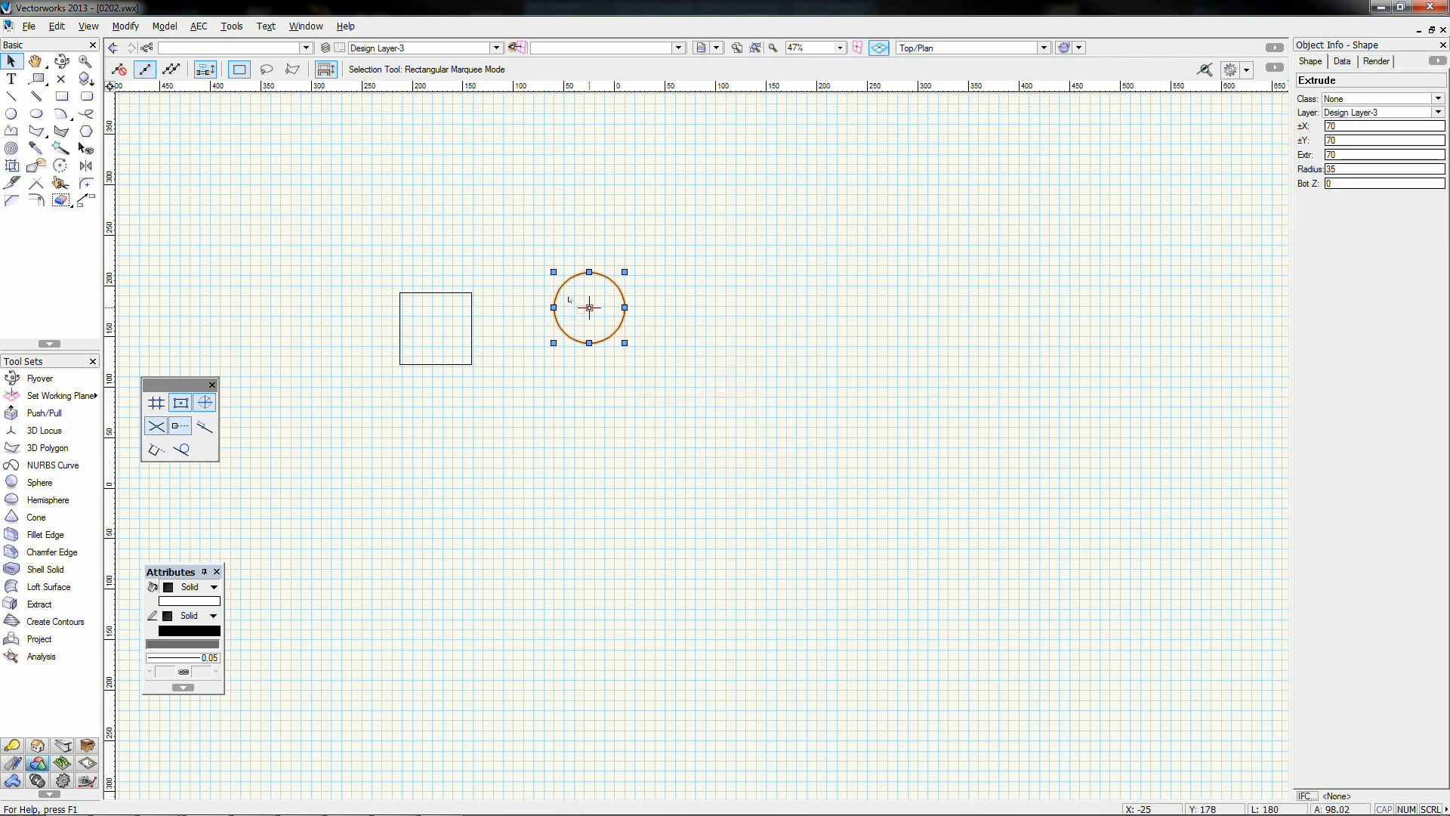
key("KP_3")
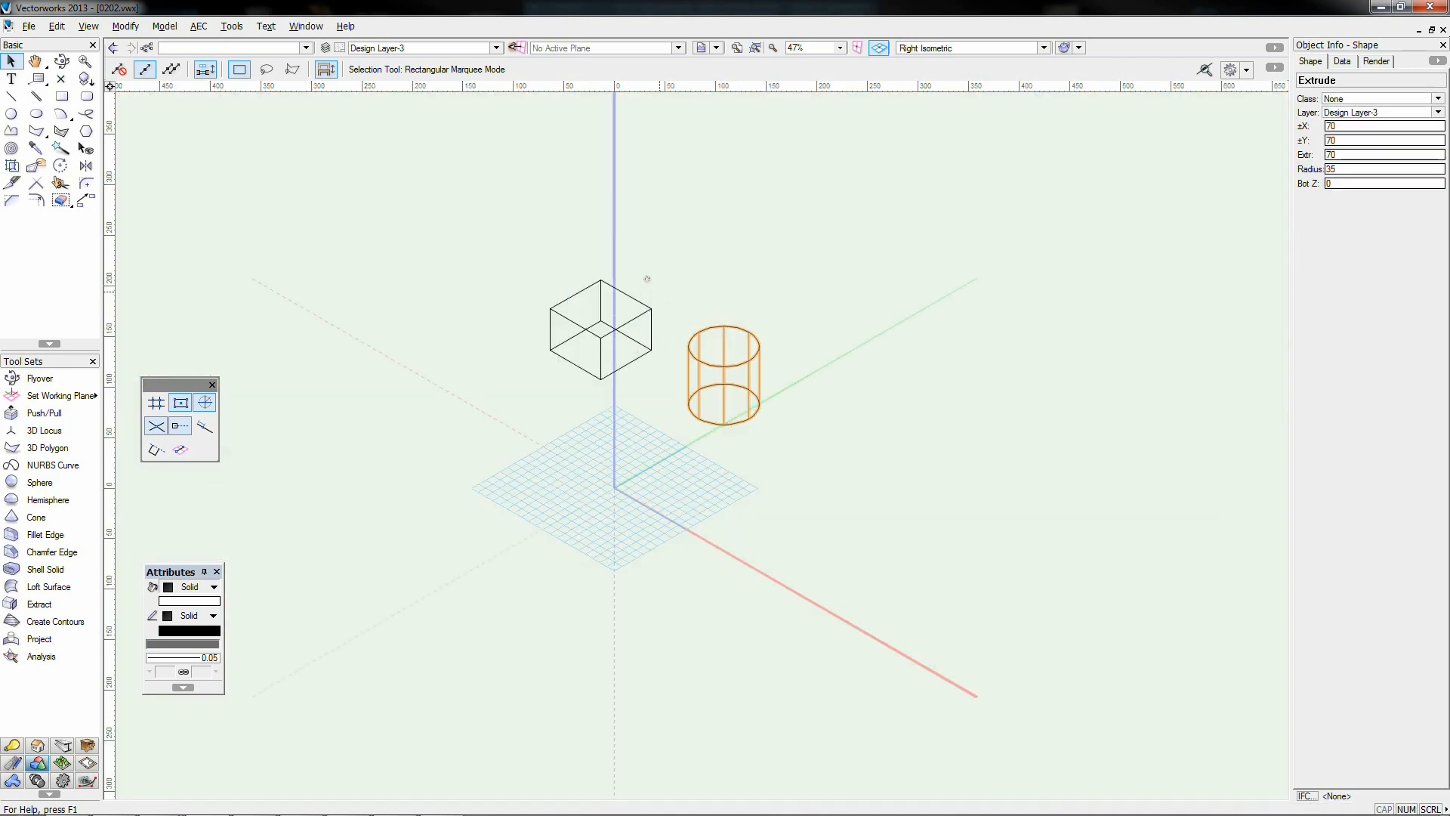
In Top/Plan view, drag the cylinder's circle onto the centre of the box's square
middle_click_drag(647, 279, 626, 347)
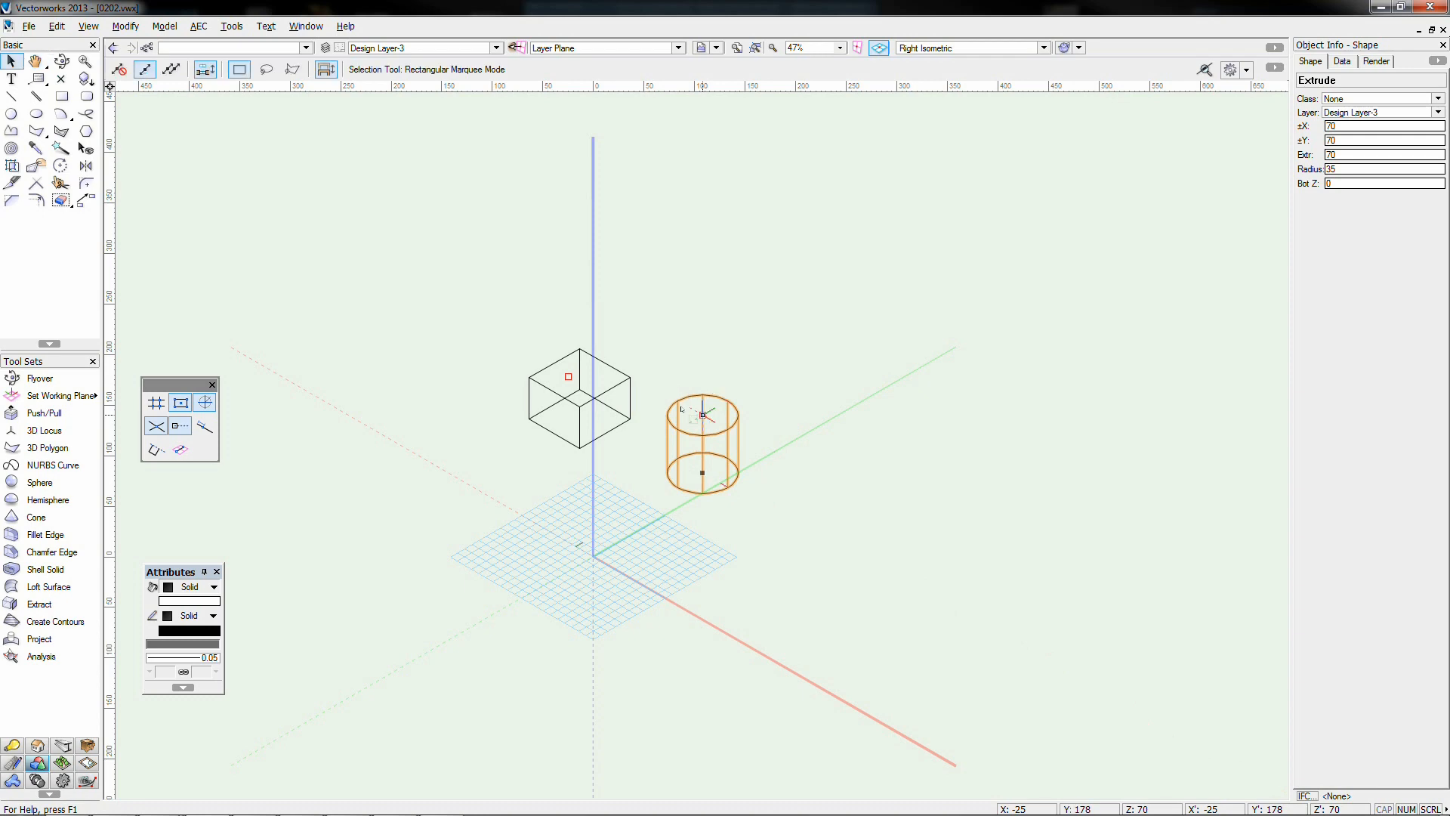
key("KP_0")
middle_click_drag(483, 278, 600, 248)
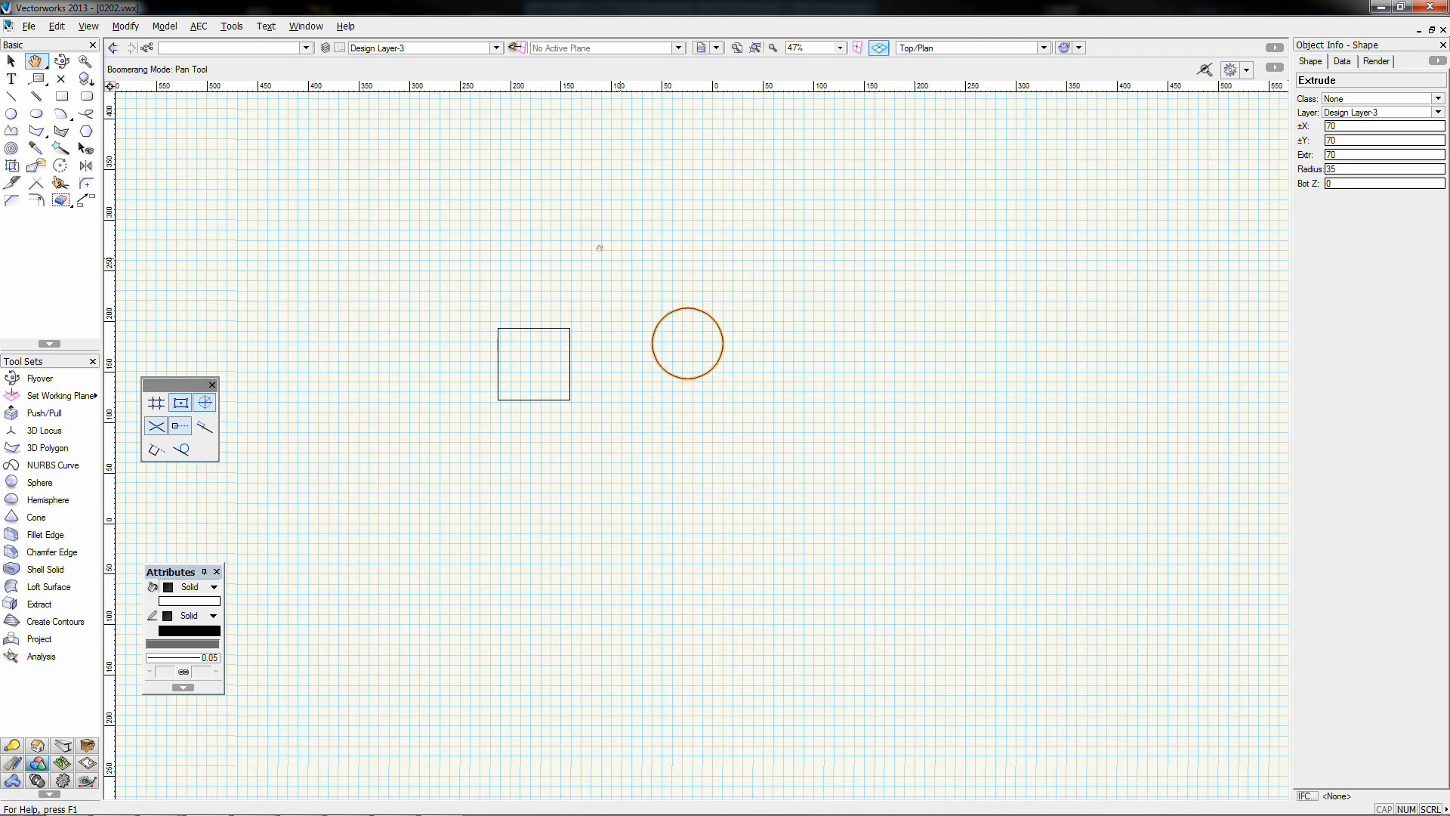
left_click(605, 298)
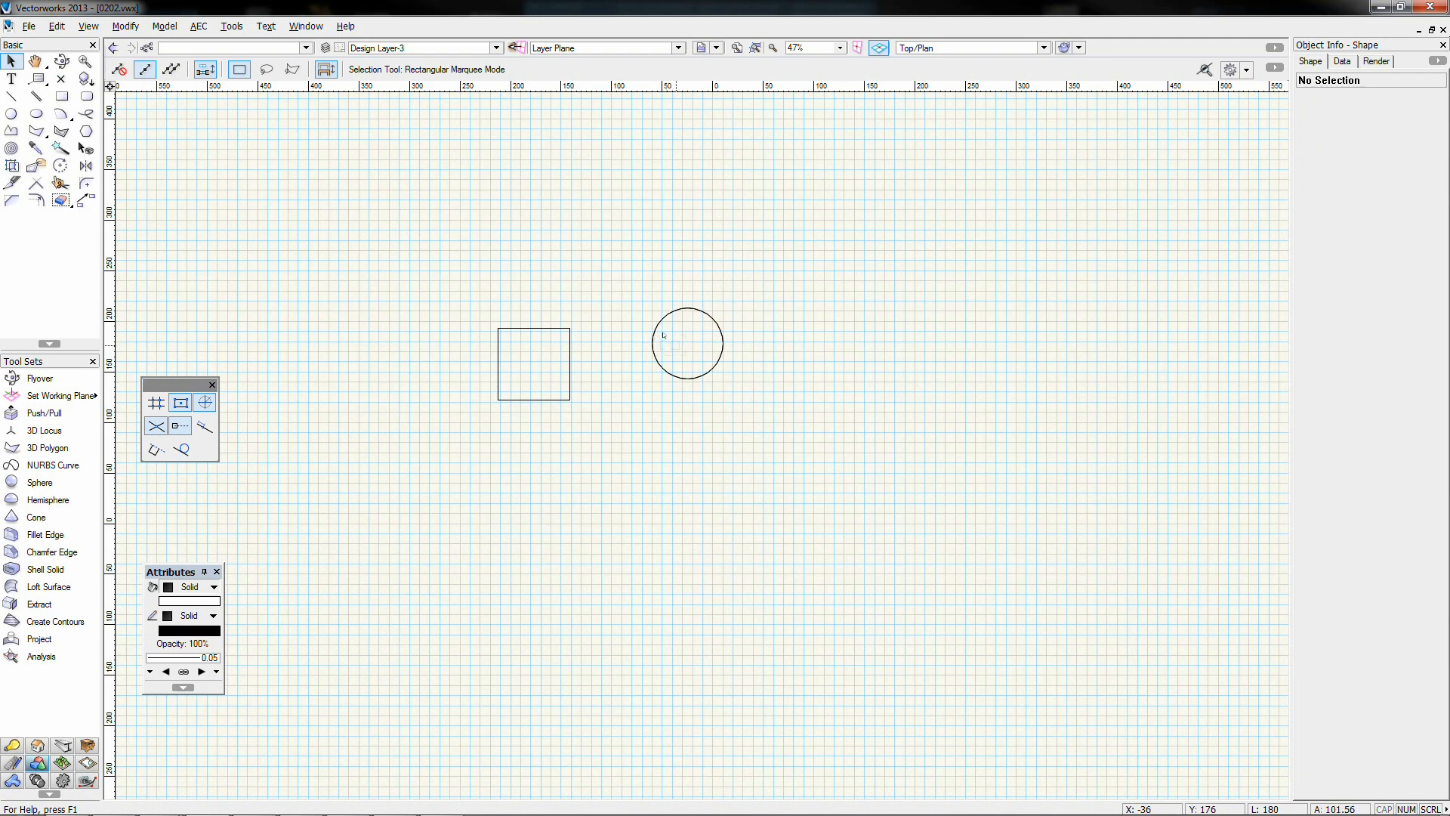
left_click(652, 343)
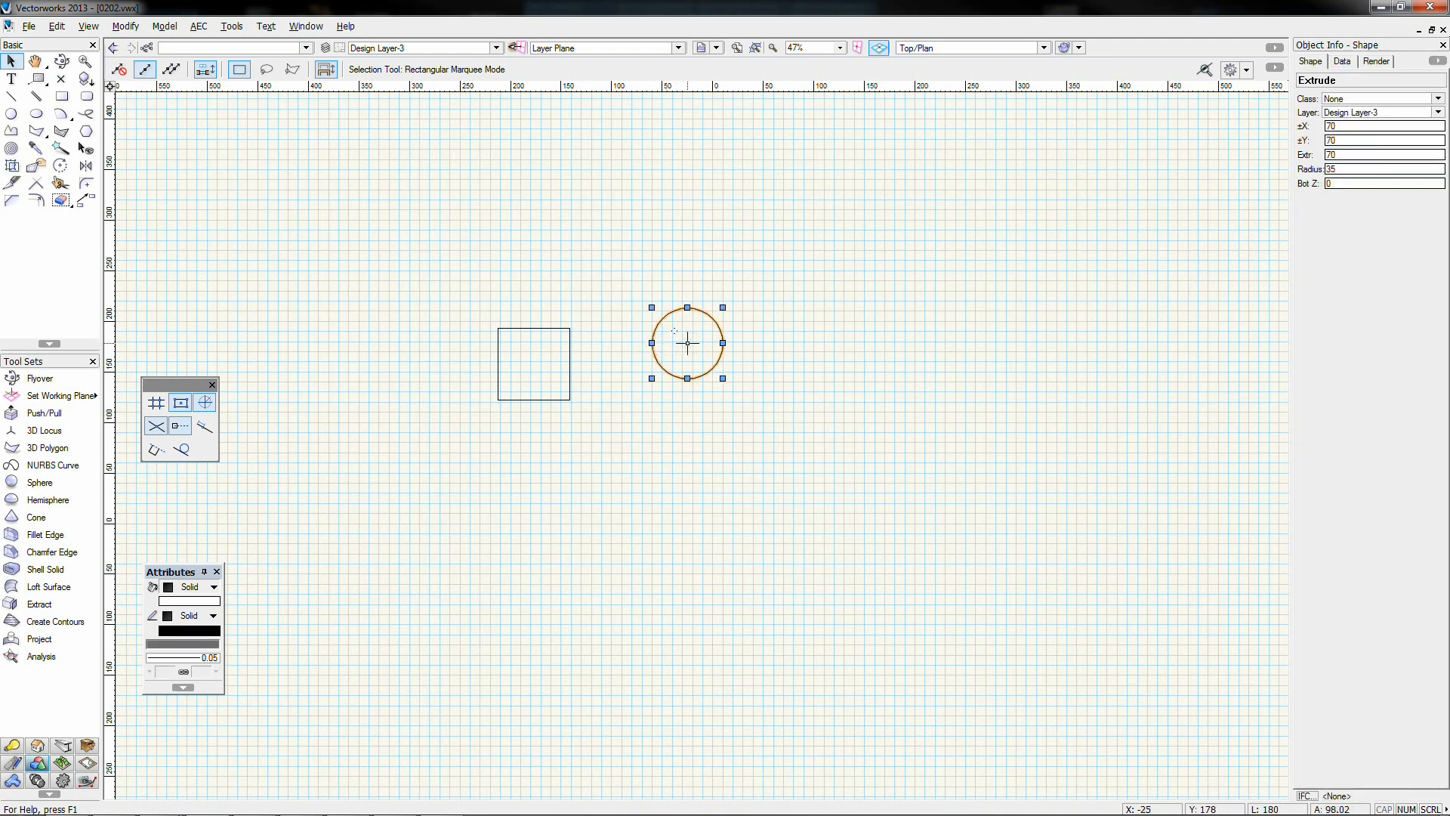
left_click_drag(688, 343, 534, 364)
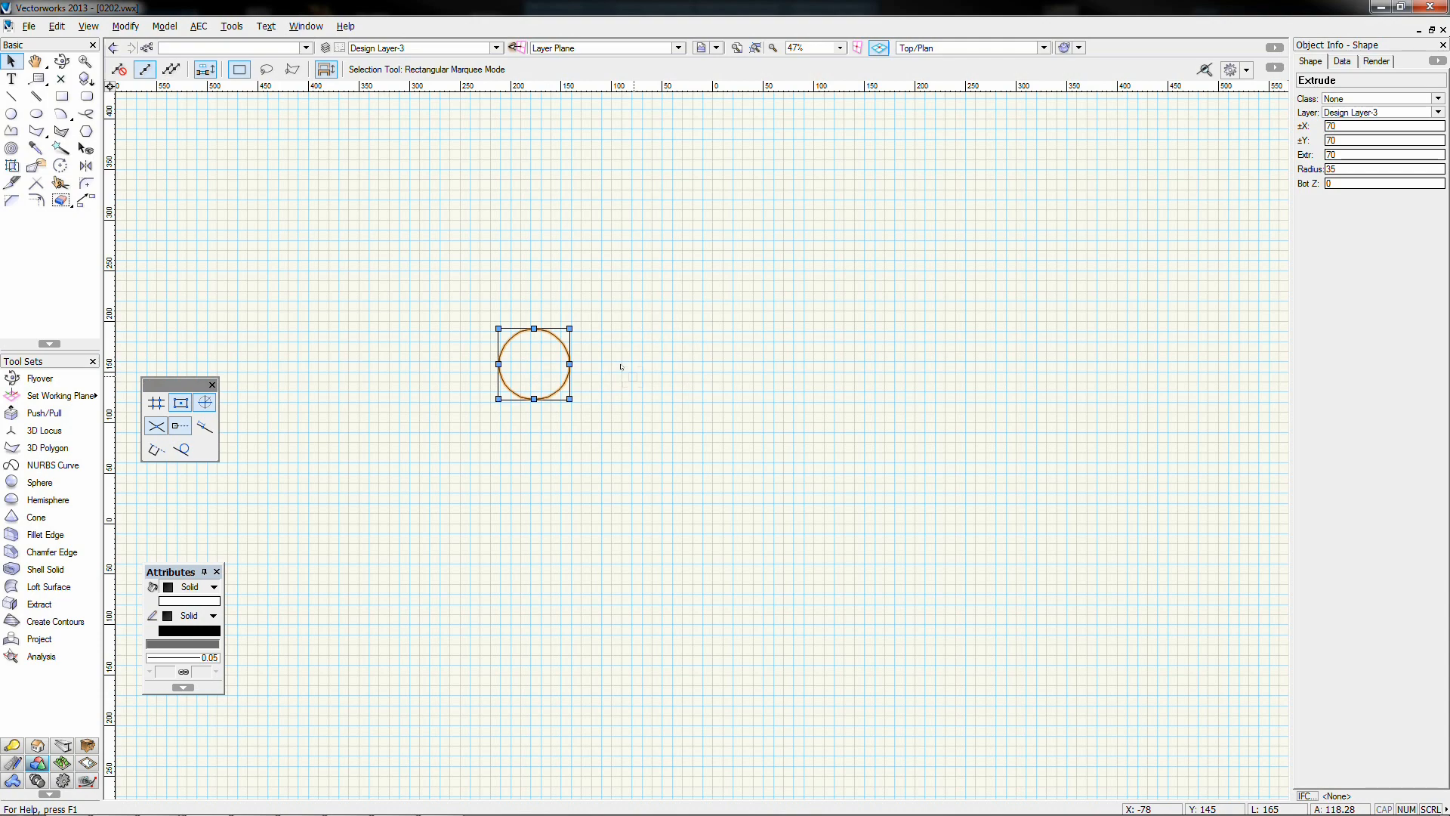
key("KP_2")
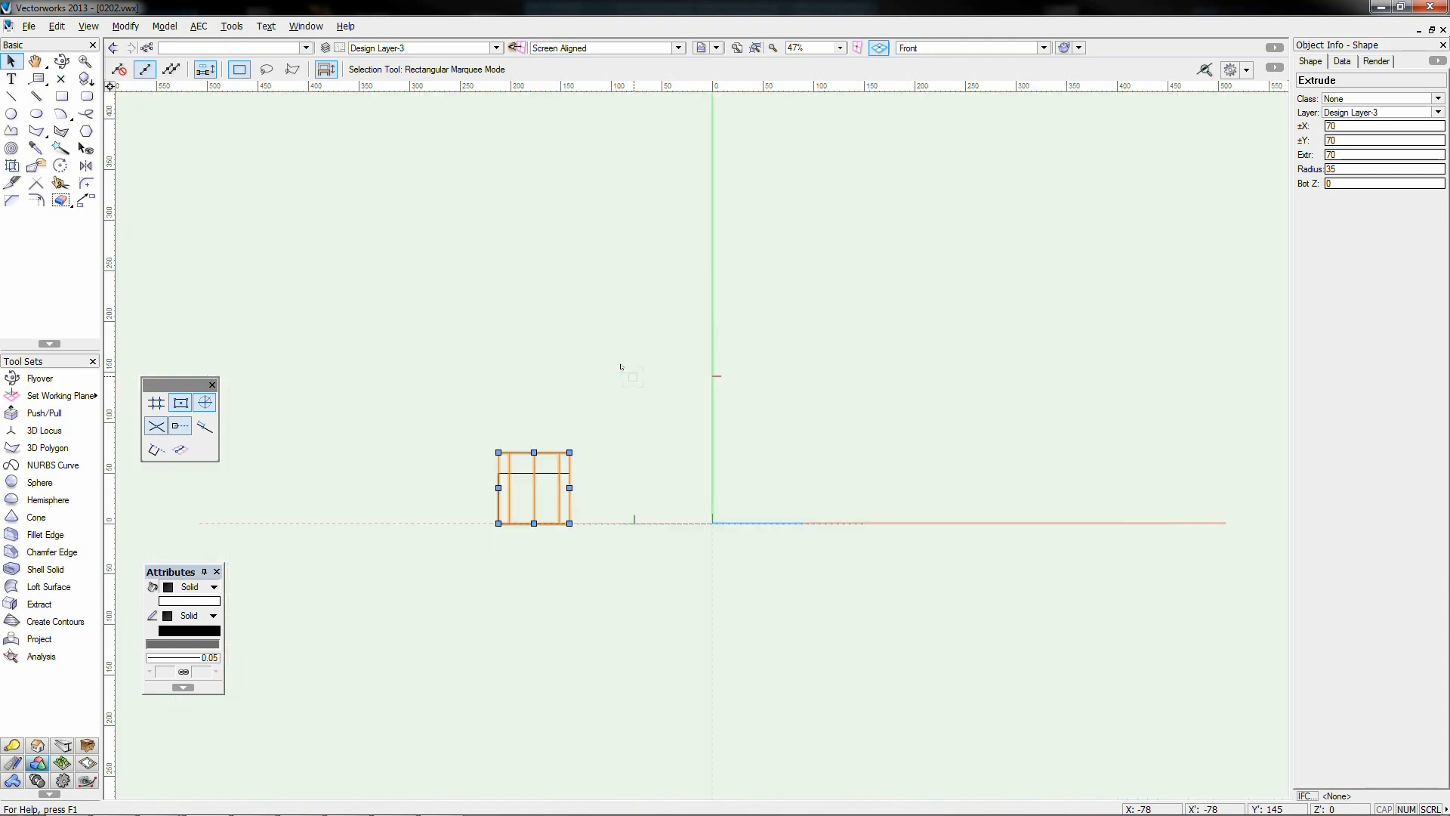
left_click(485, 495)
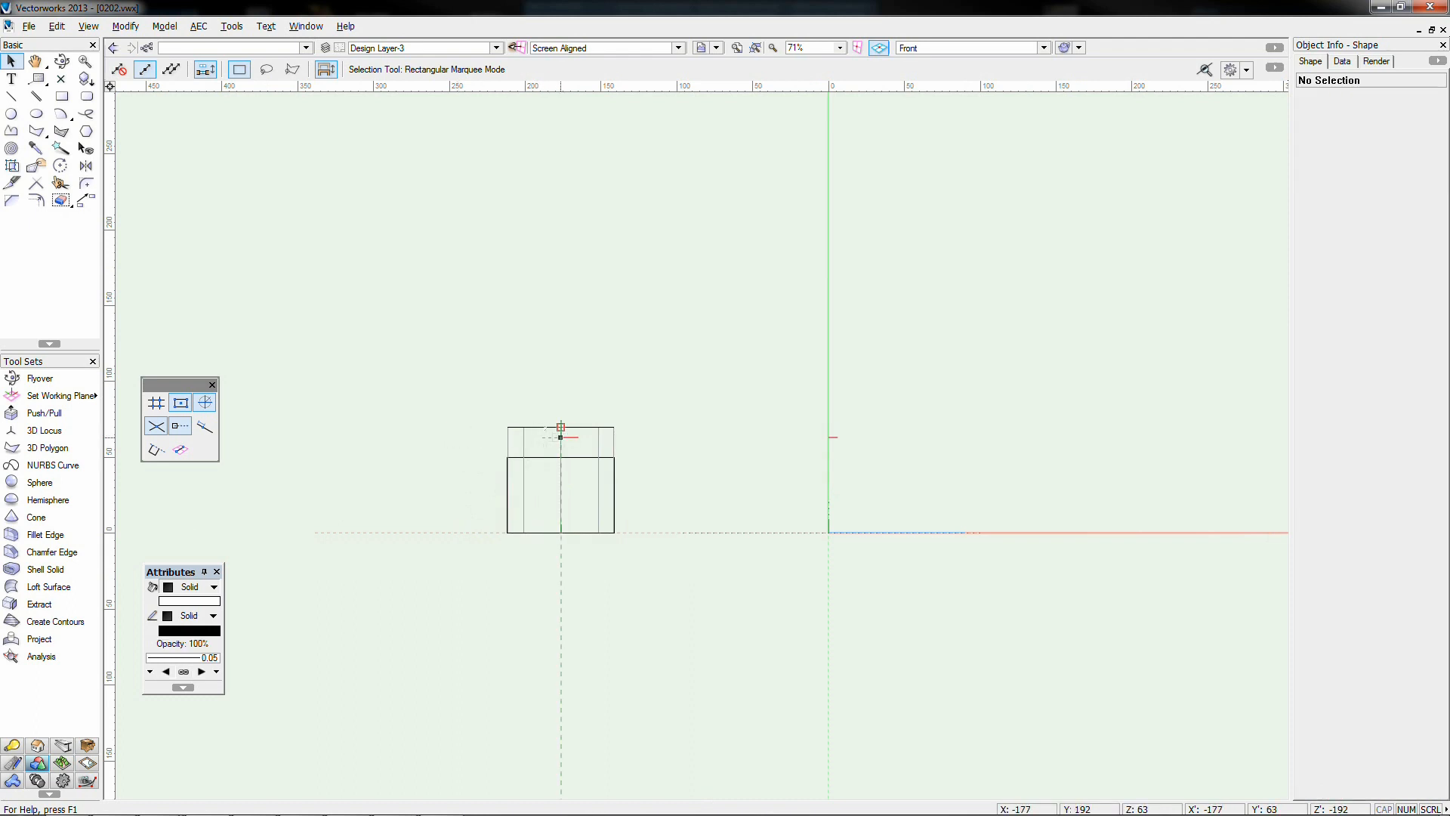
left_click(561, 431)
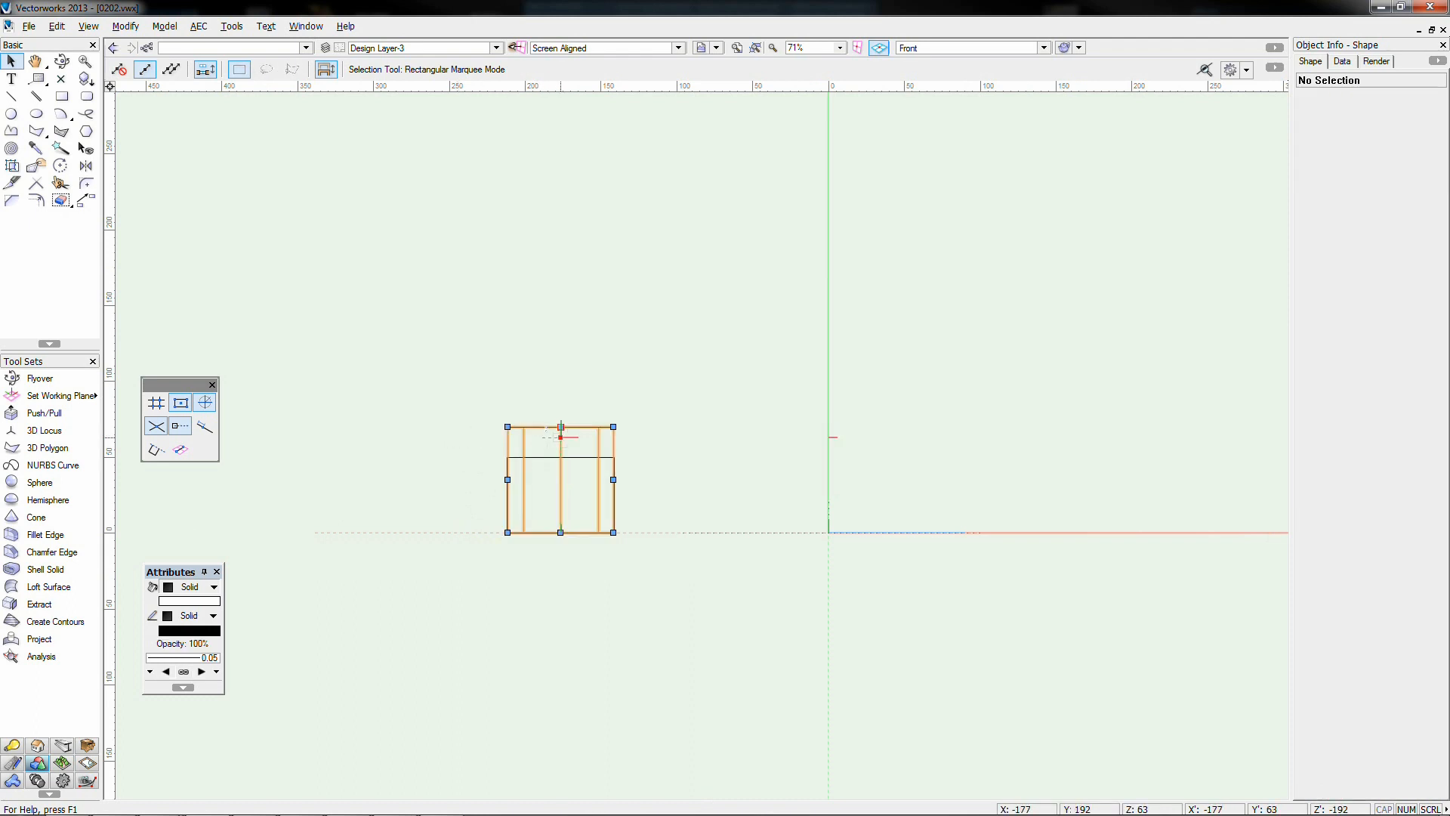
left_click(545, 563)
left_click_drag(549, 521, 547, 450)
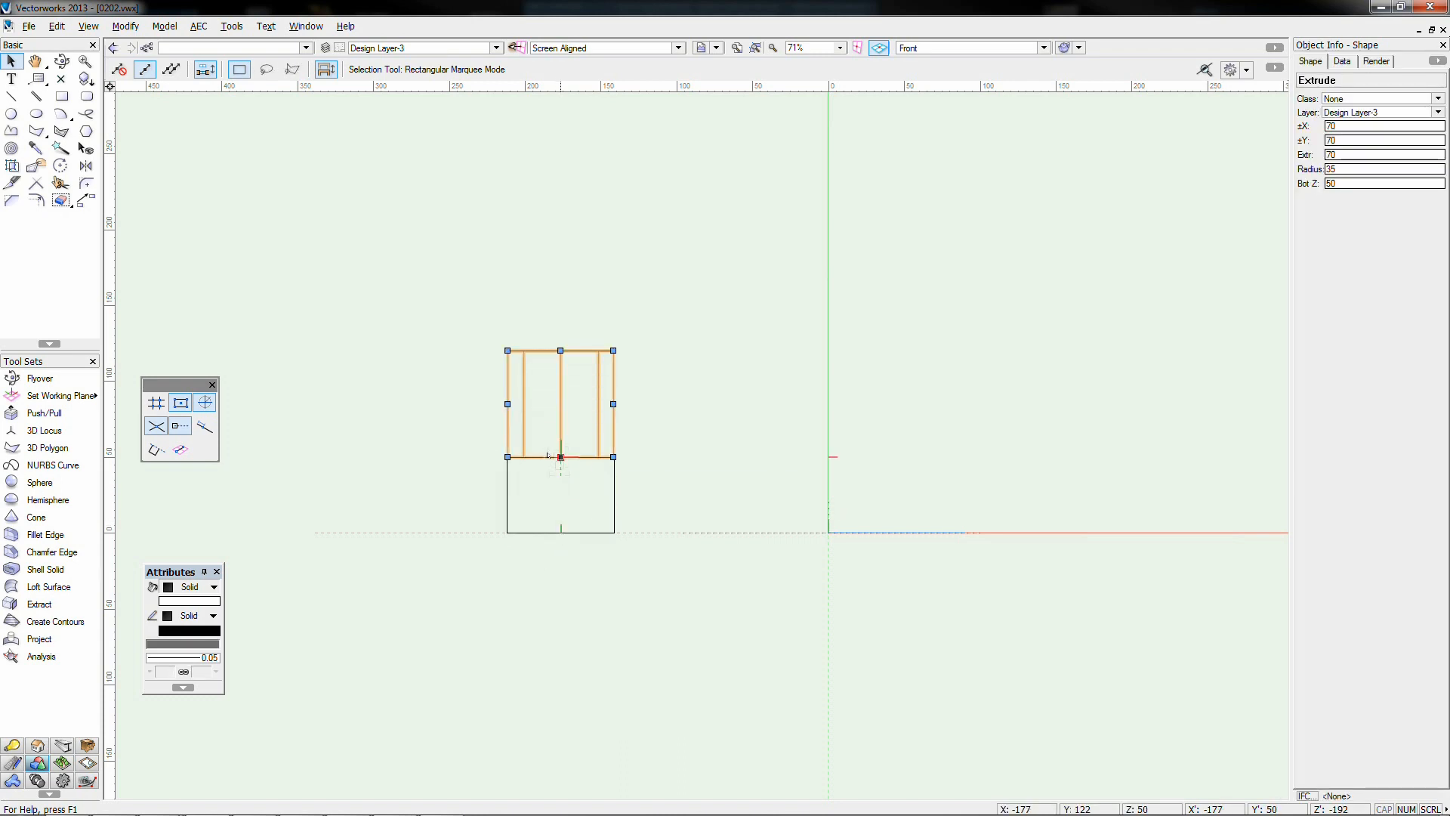
key("ctrl+z")
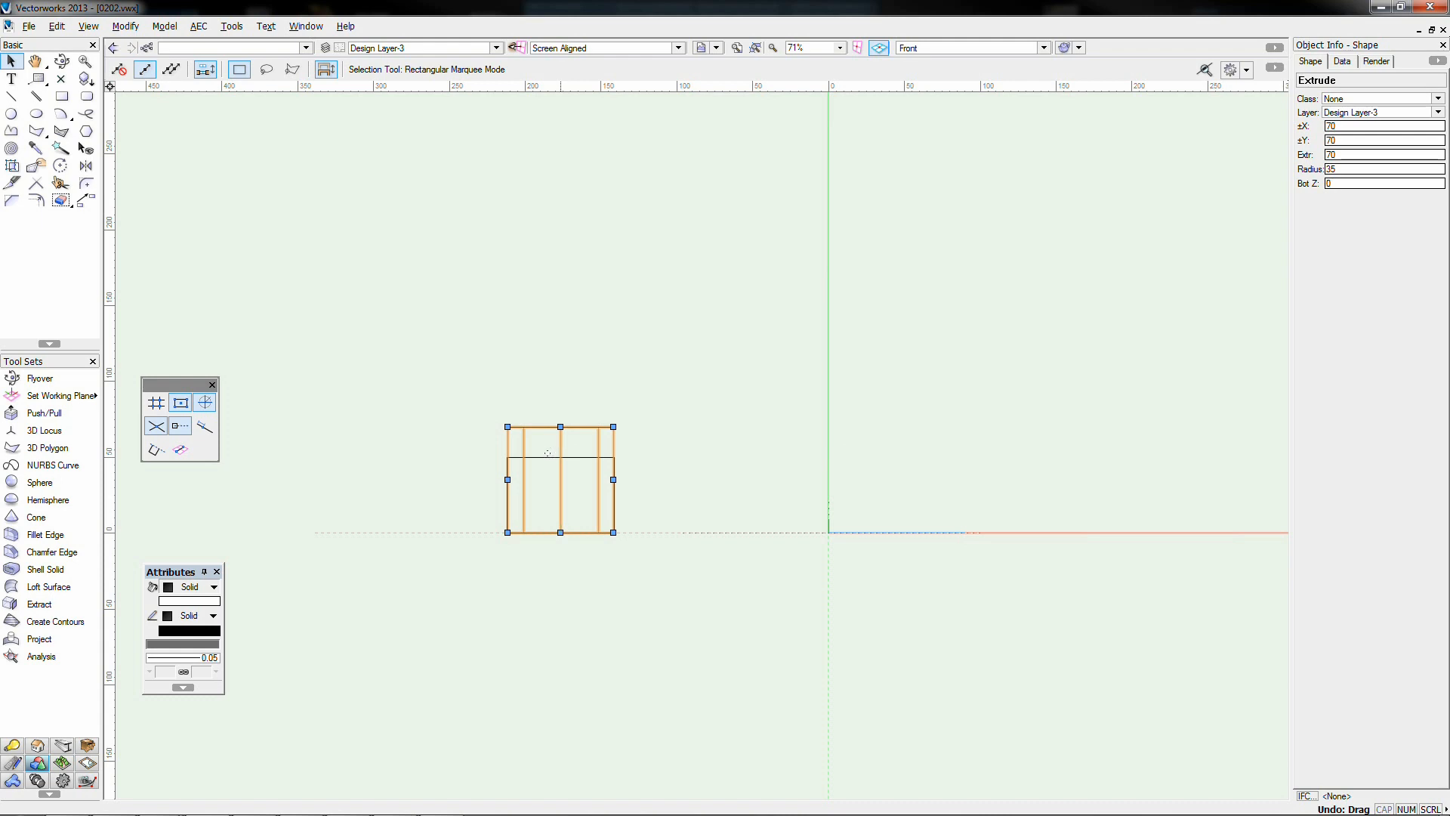
double_click(1343, 183)
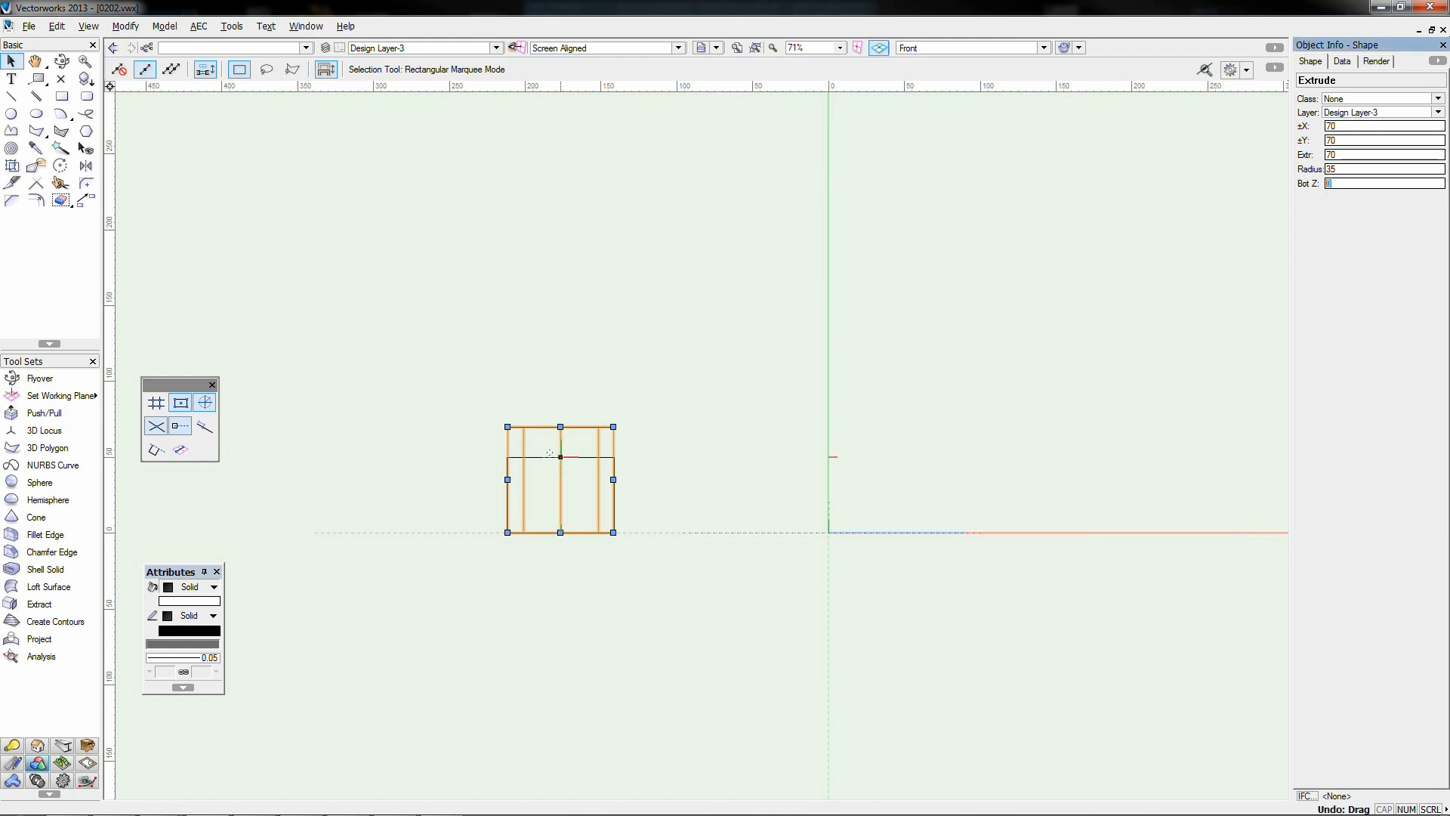
key("Return")
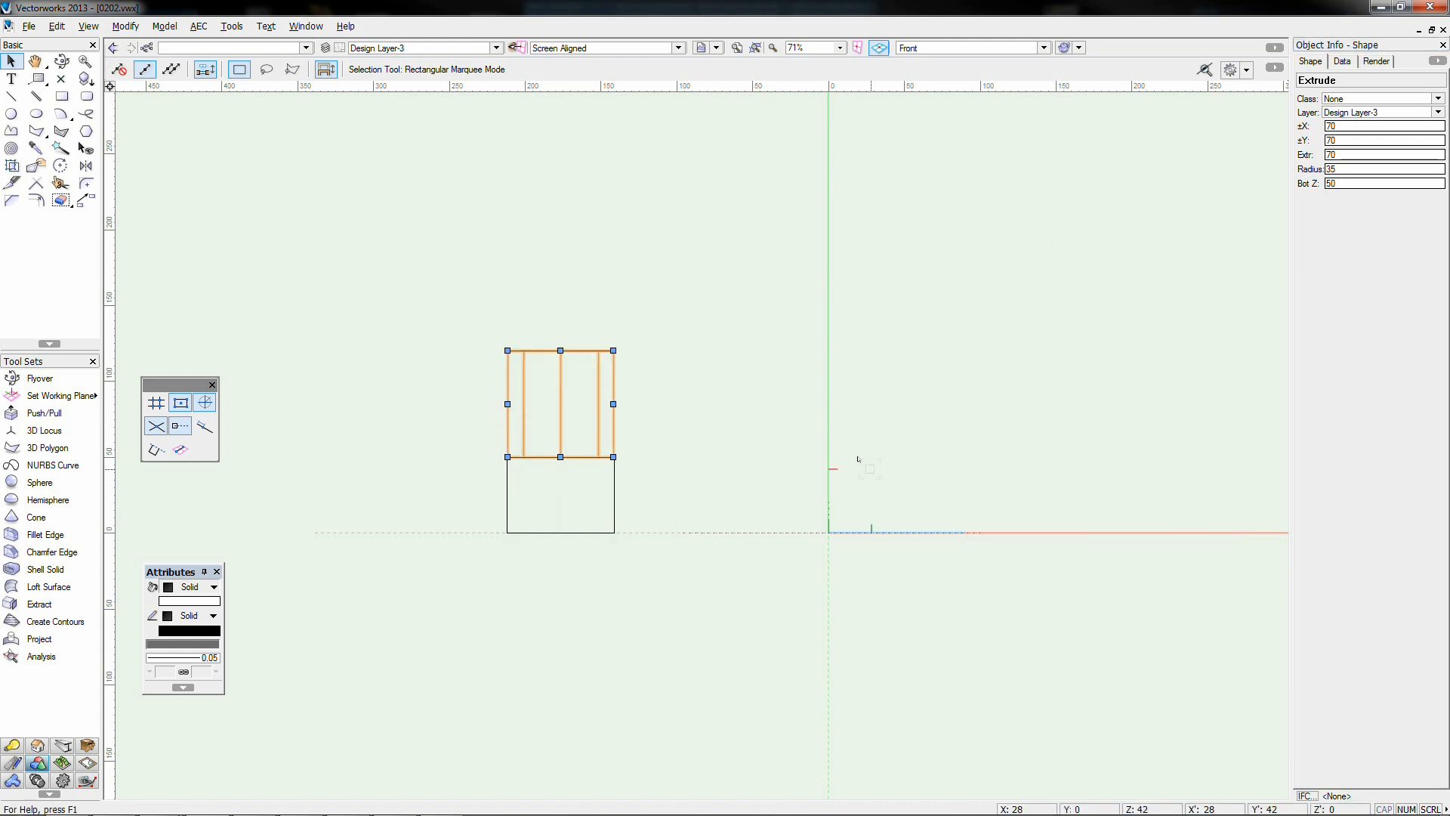
key("ctrl+z")
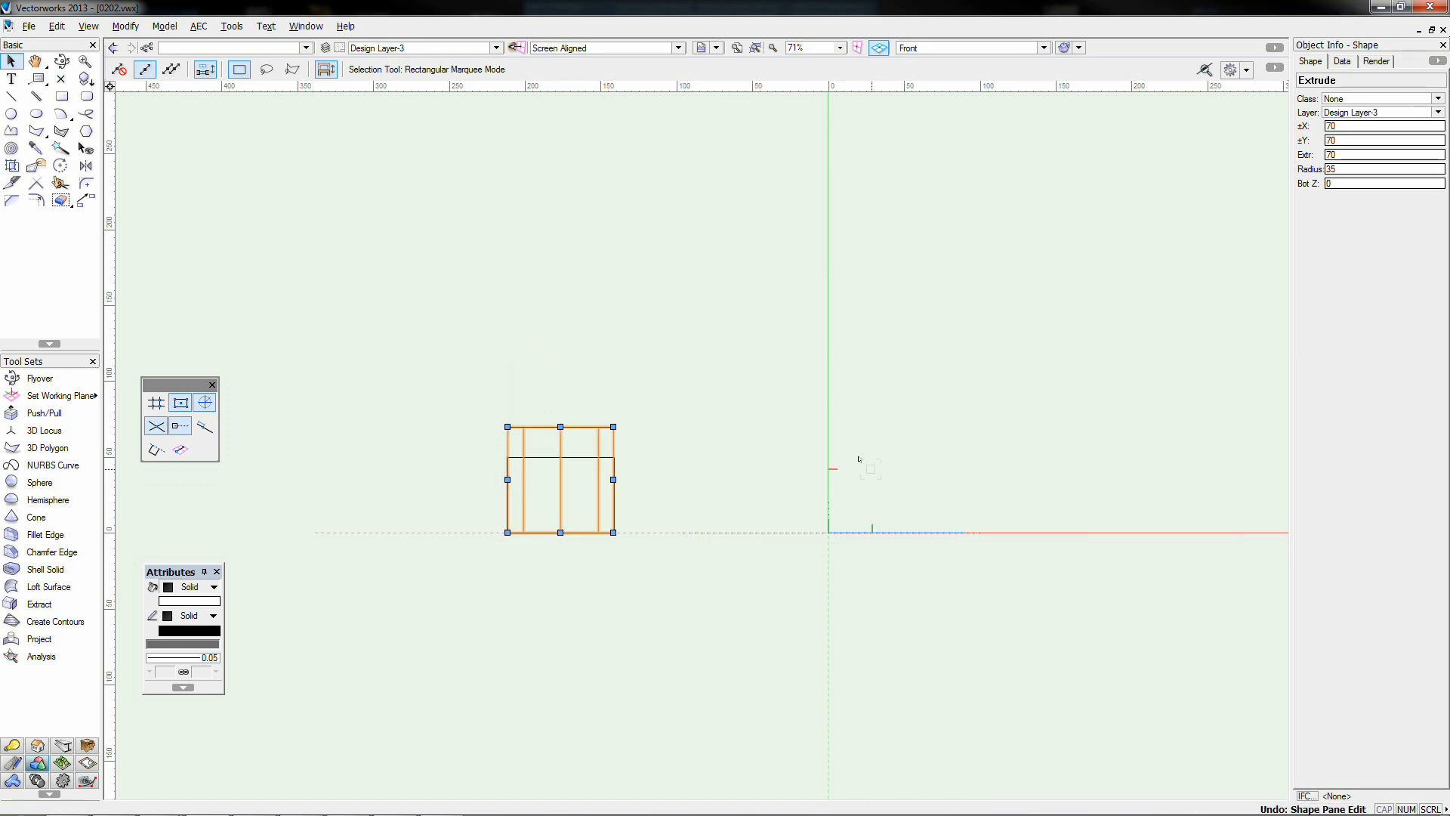
key("F5")
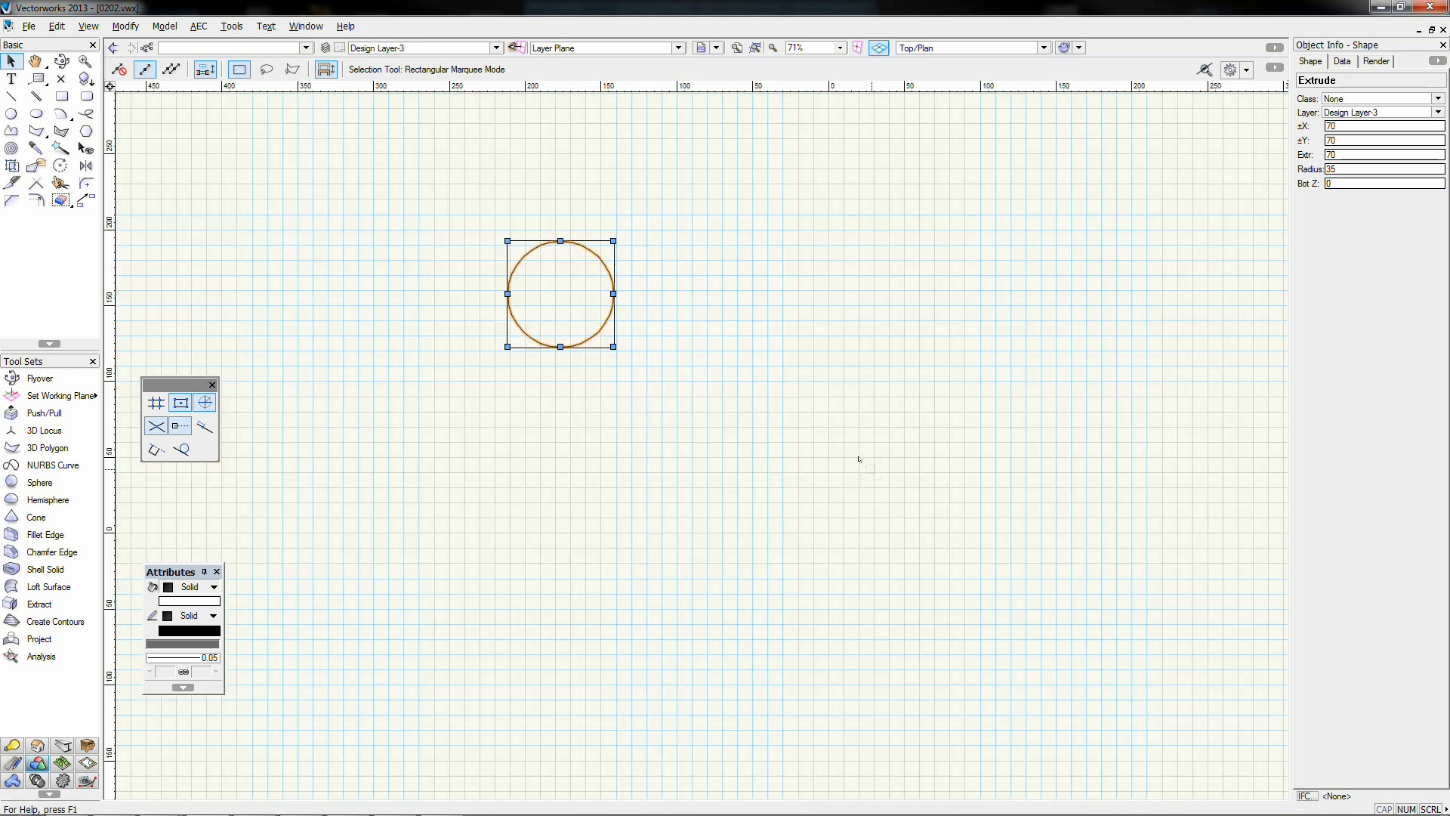
Adjust the plan view and select the cylinder
left_click_drag(829, 265, 786, 509)
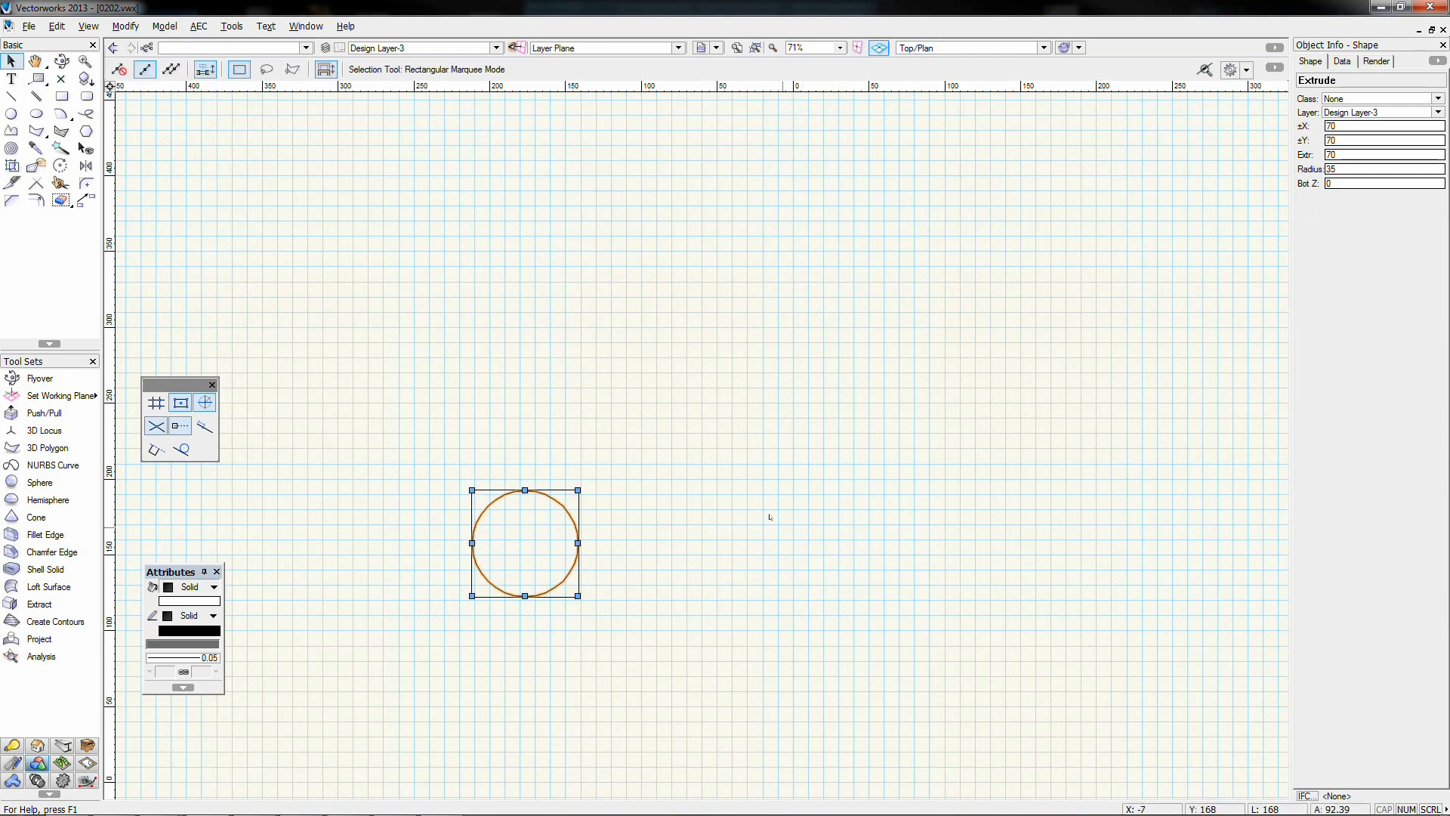
scroll(770, 518, "down", 2)
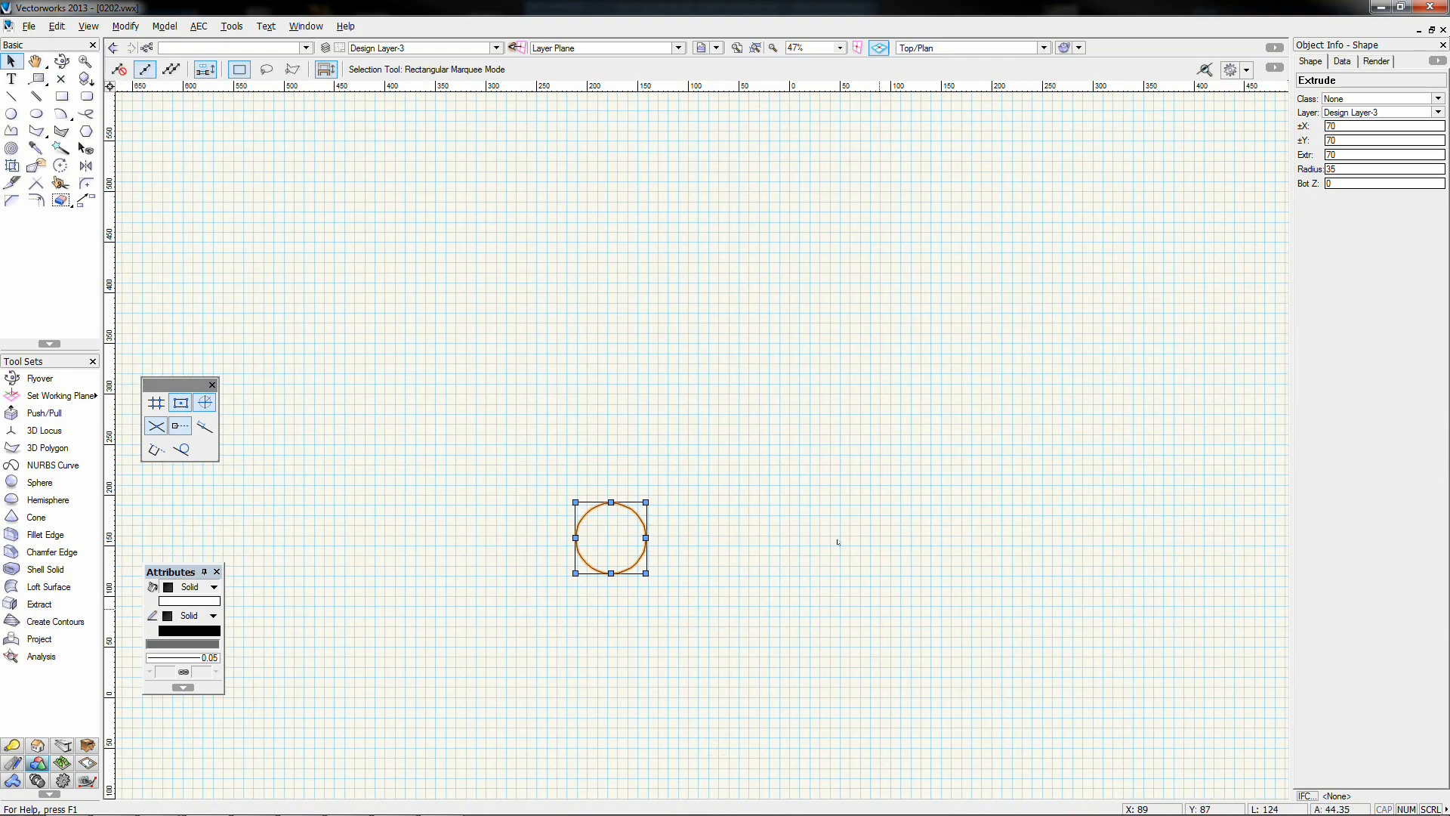
left_click_drag(735, 593, 739, 516)
left_click(950, 50)
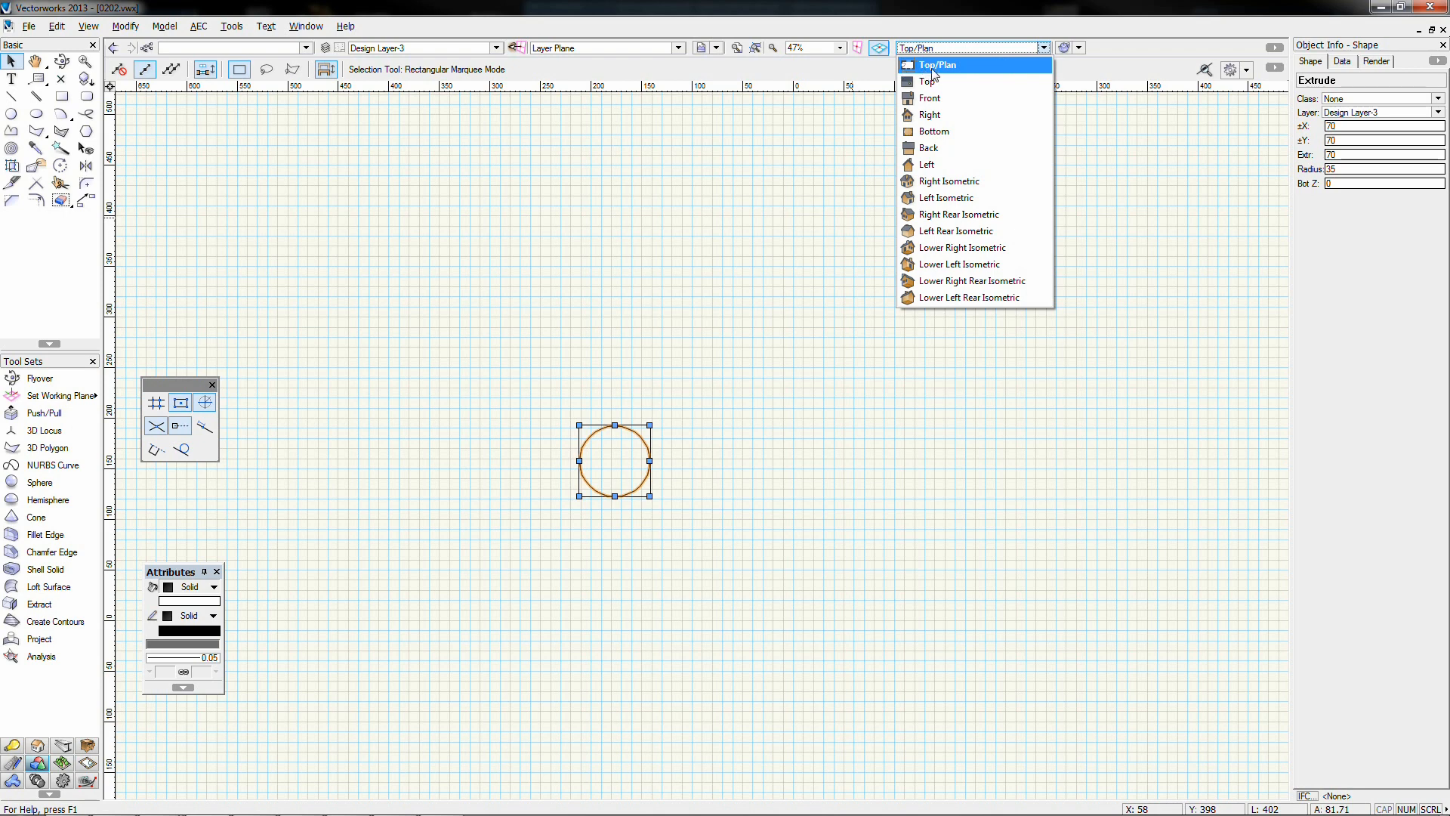
left_click(639, 202)
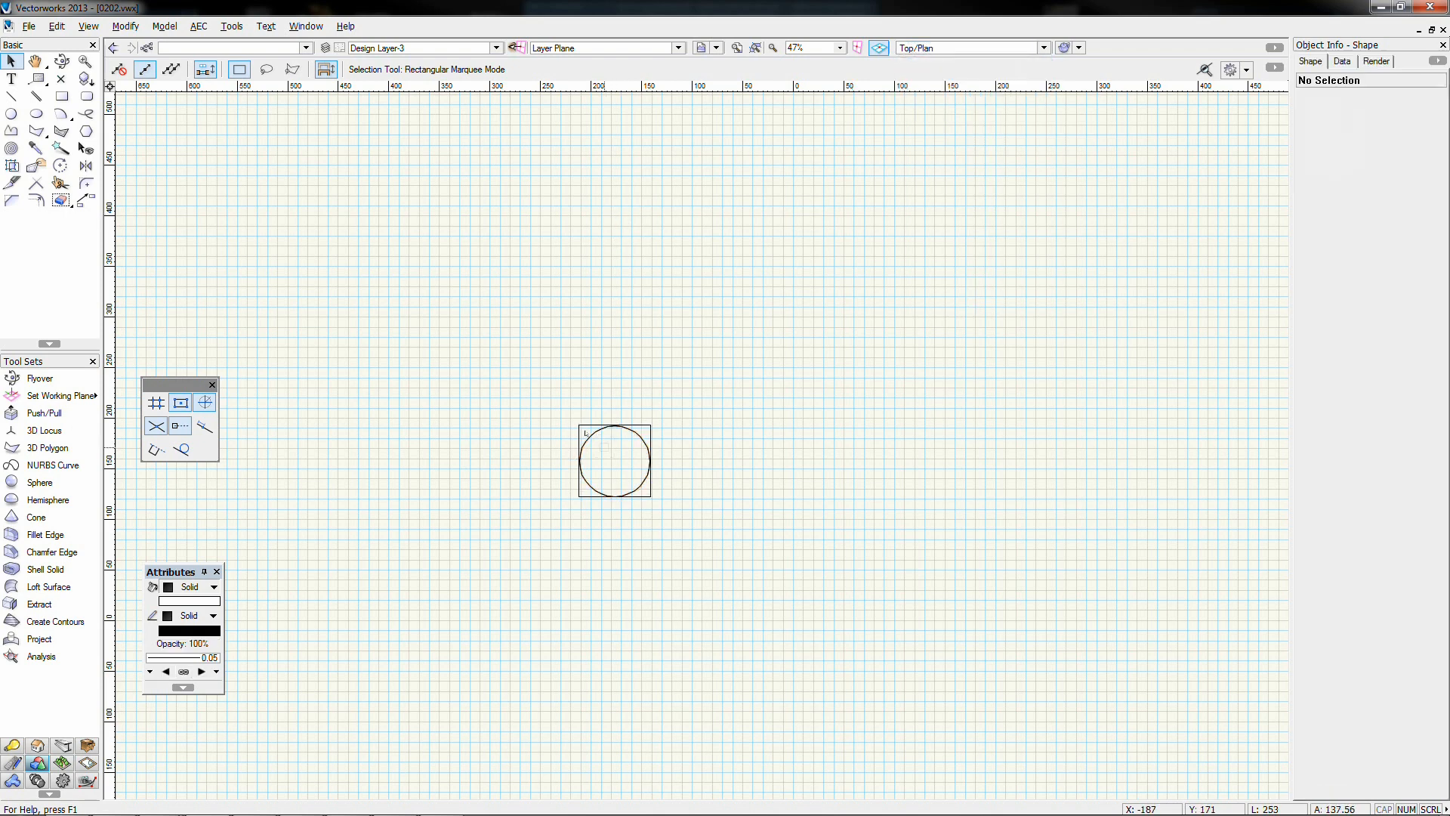
left_click(590, 436)
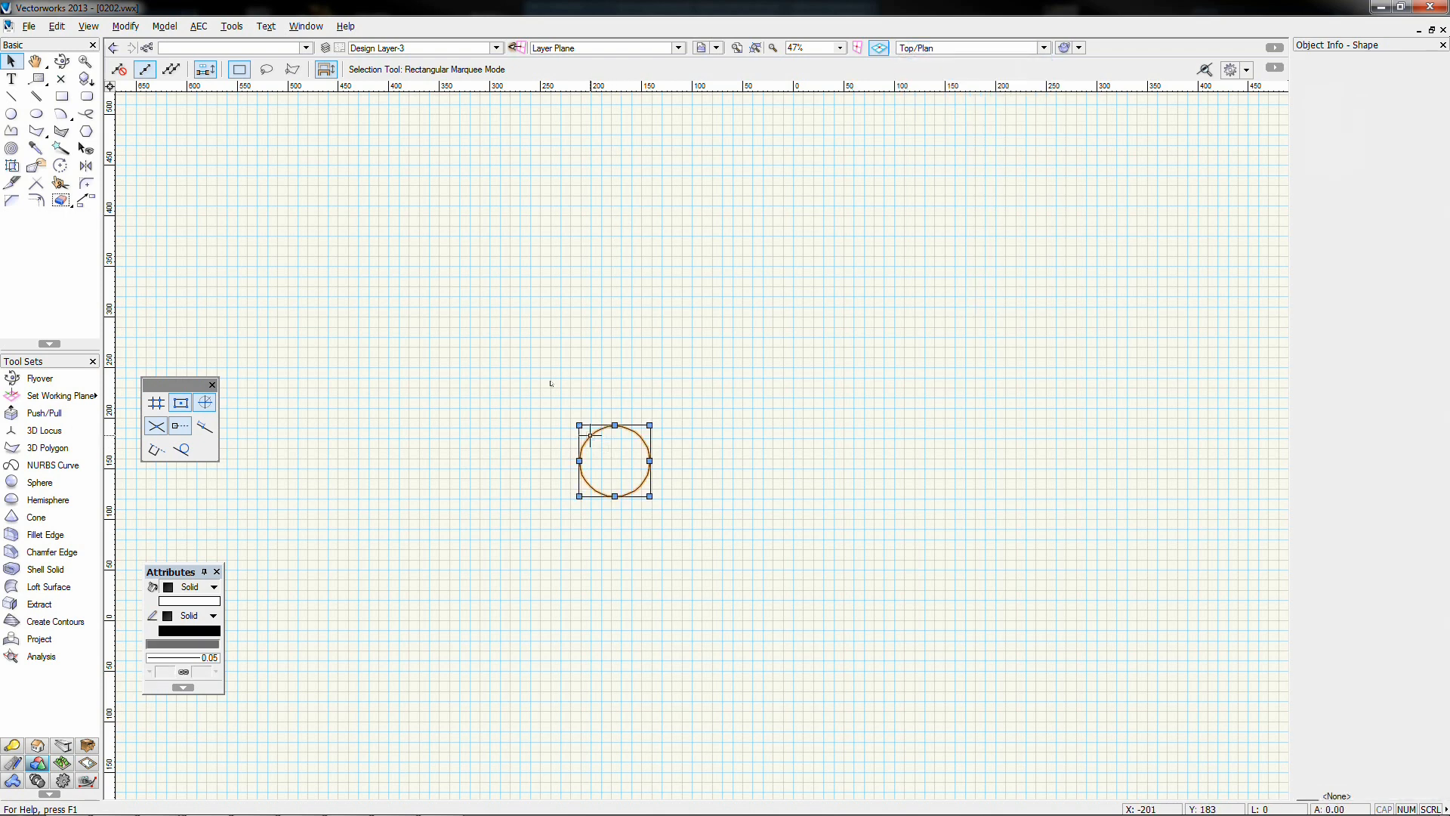
Move the cylinder up with Move 3D, Z offset 50, and check it in Front view
left_click(126, 26)
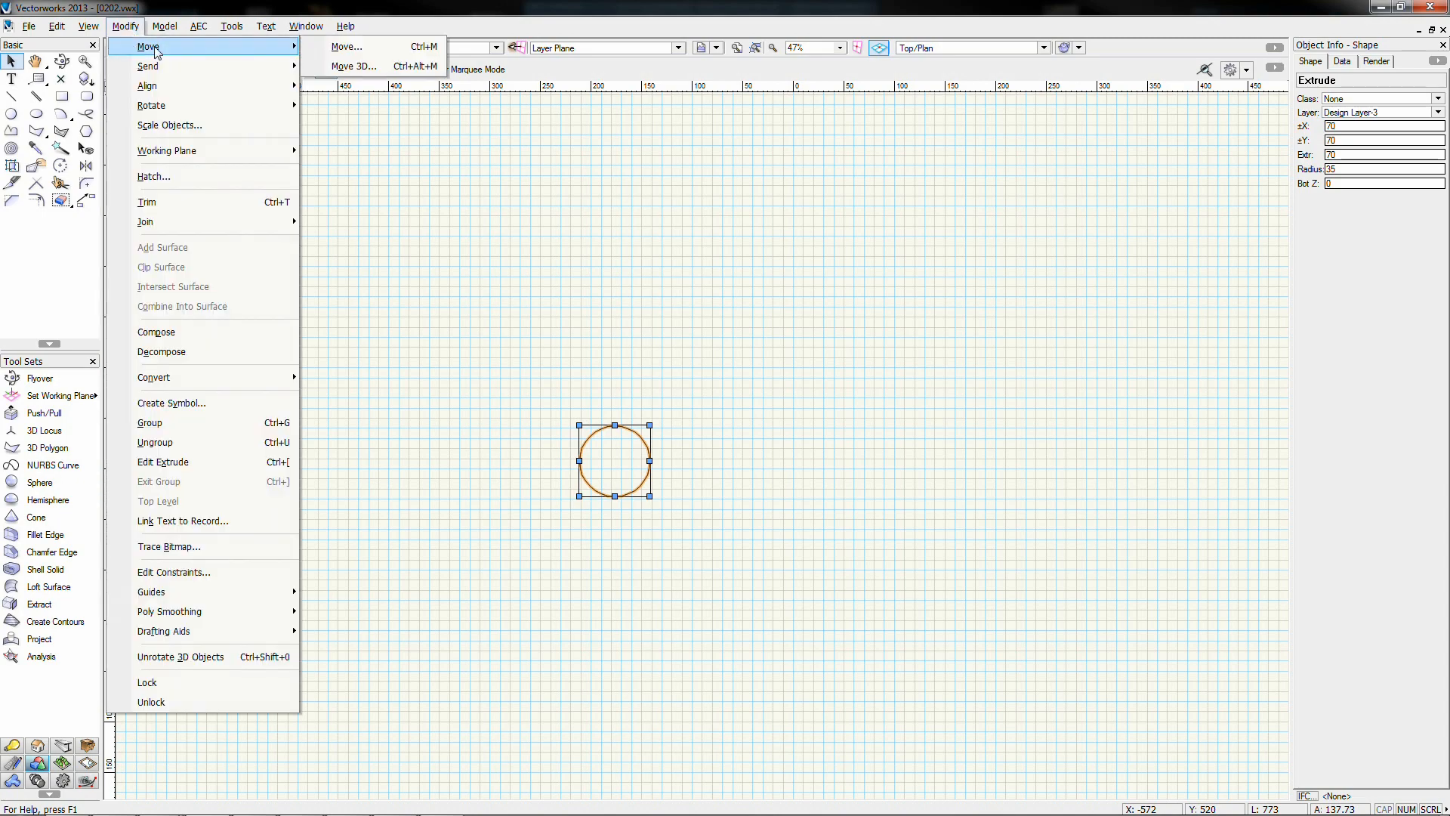
mouse_move(306, 26)
mouse_move(126, 26)
mouse_move(236, 46)
left_click(353, 66)
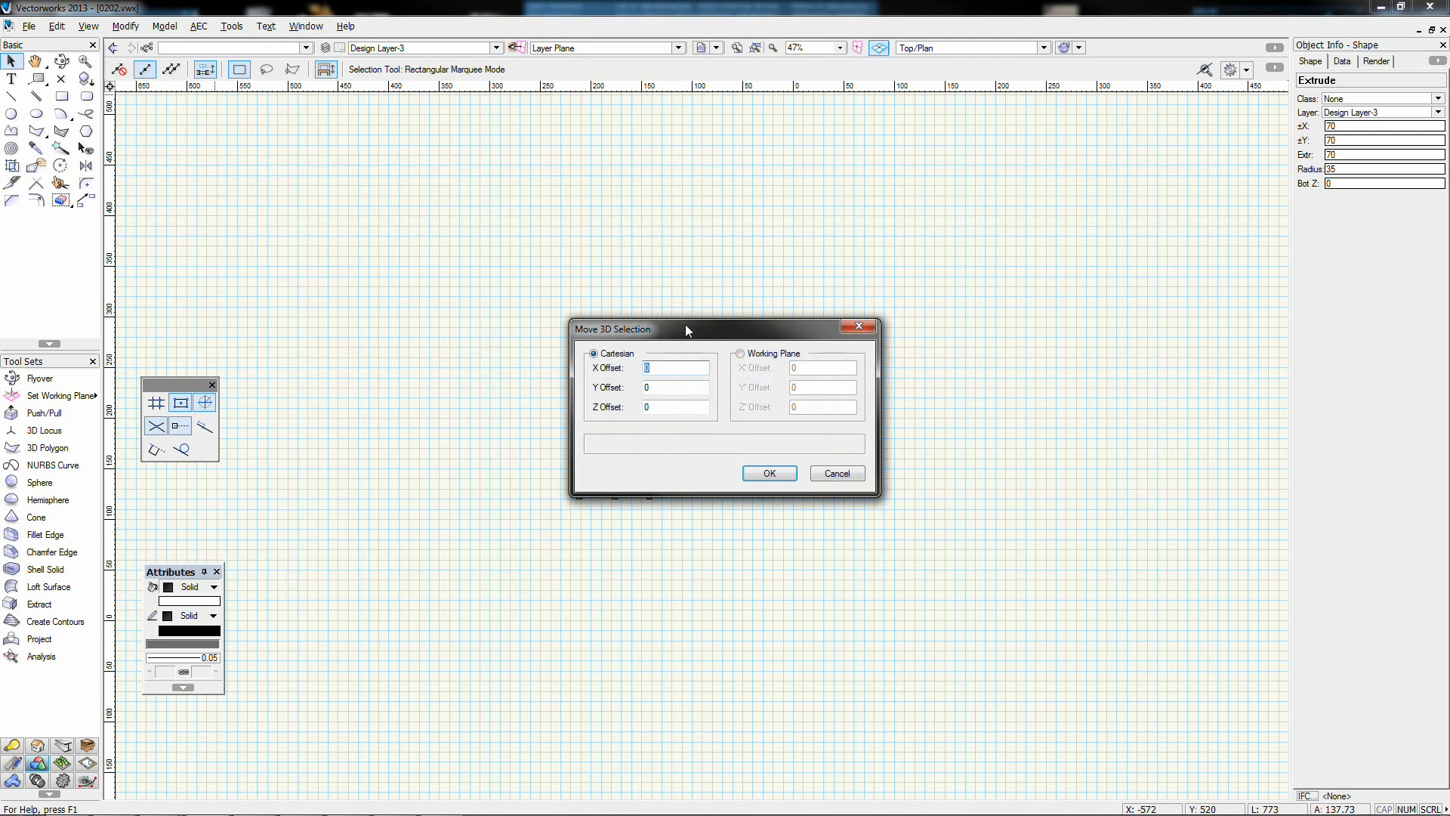
left_click_drag(686, 324, 896, 292)
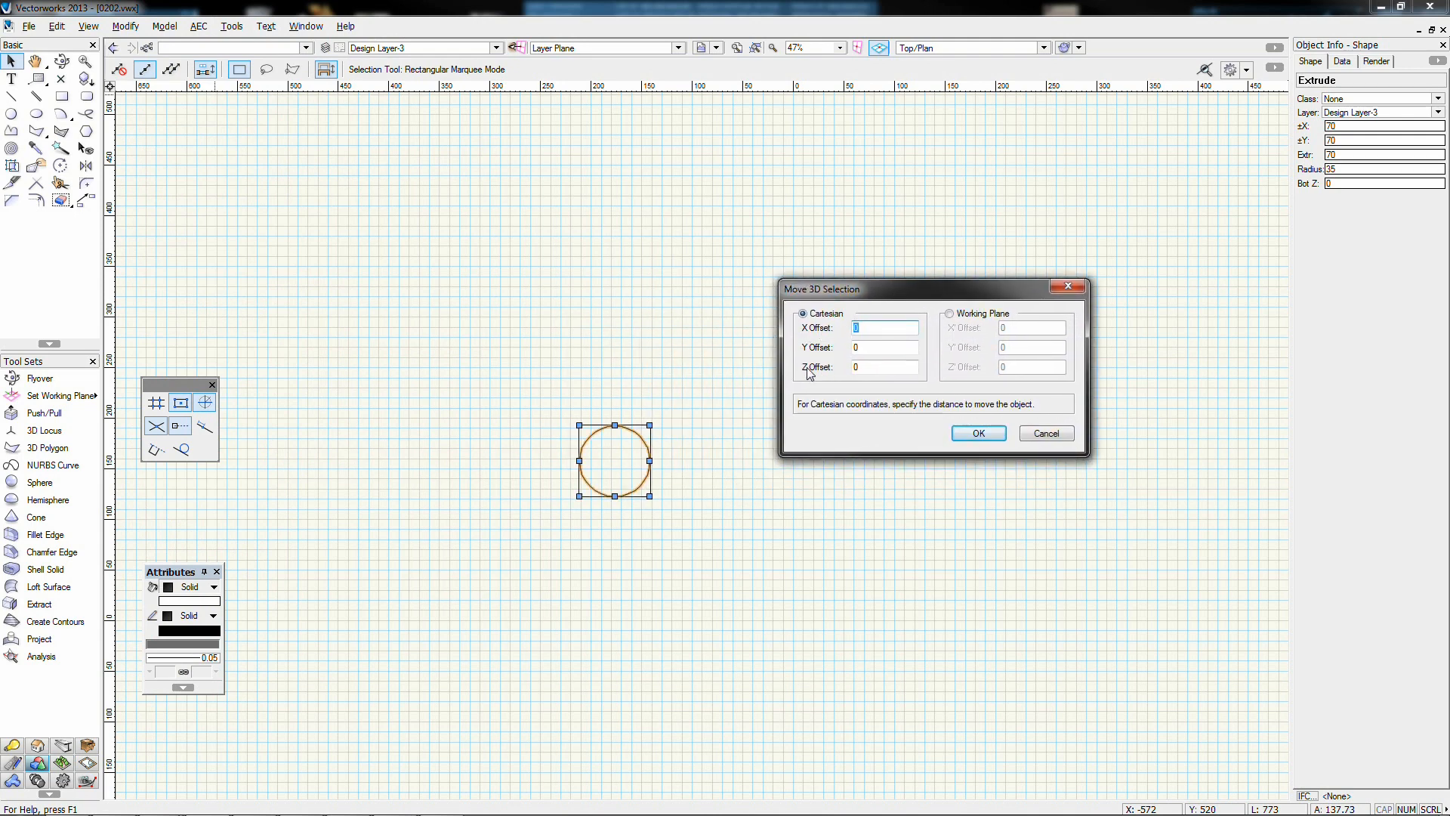
left_click(863, 368)
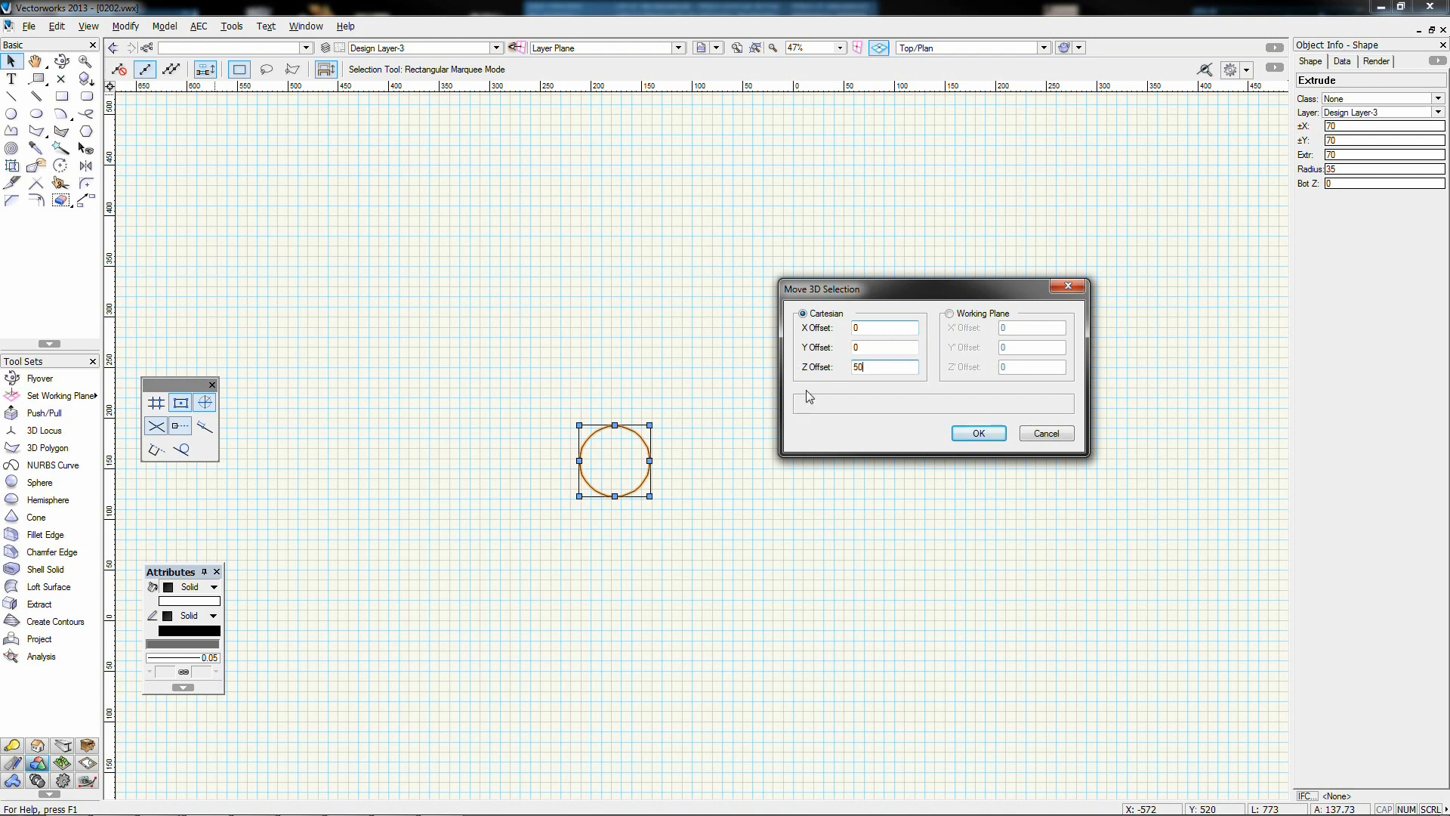
left_click(979, 433)
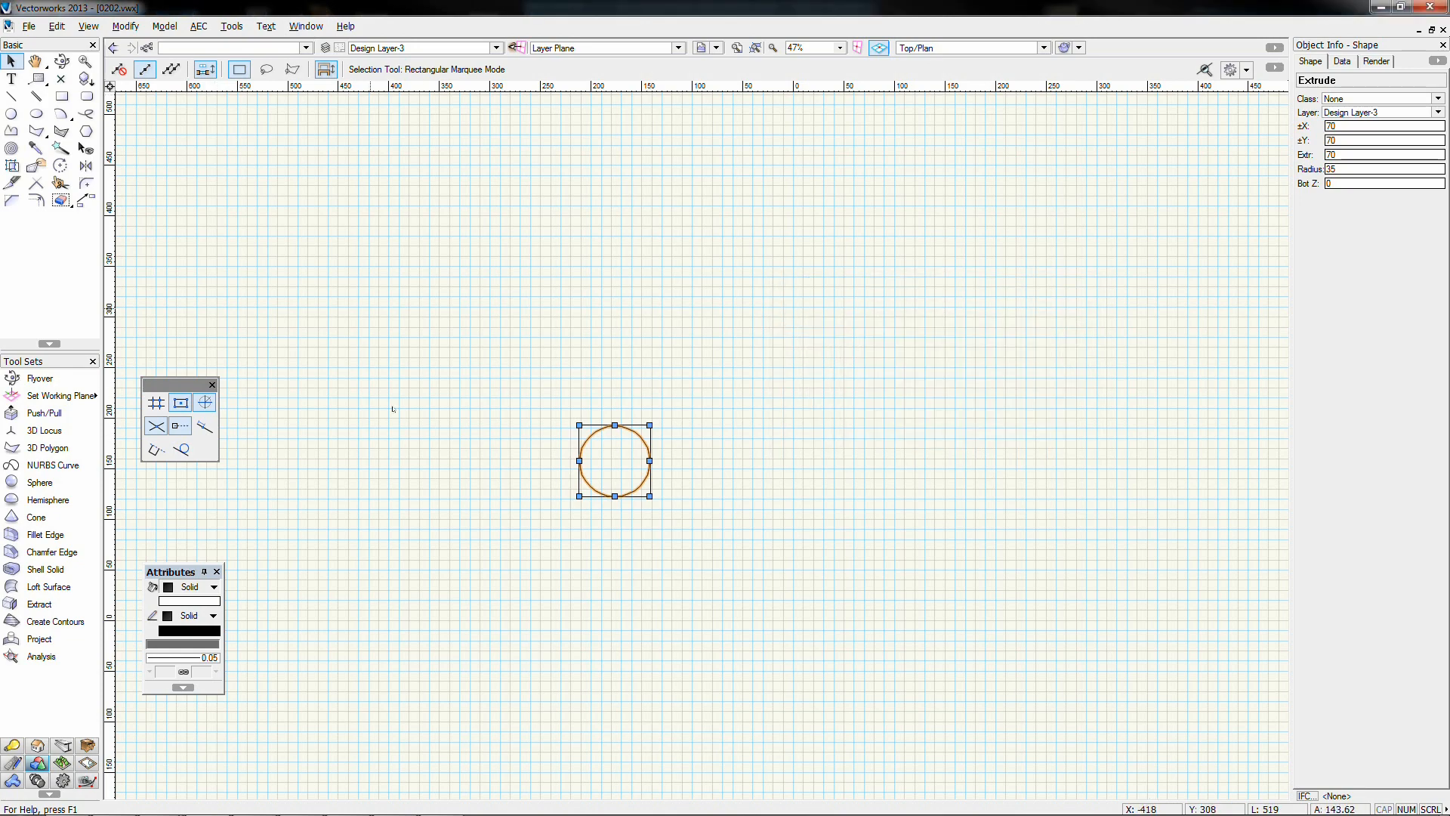
left_click(732, 476)
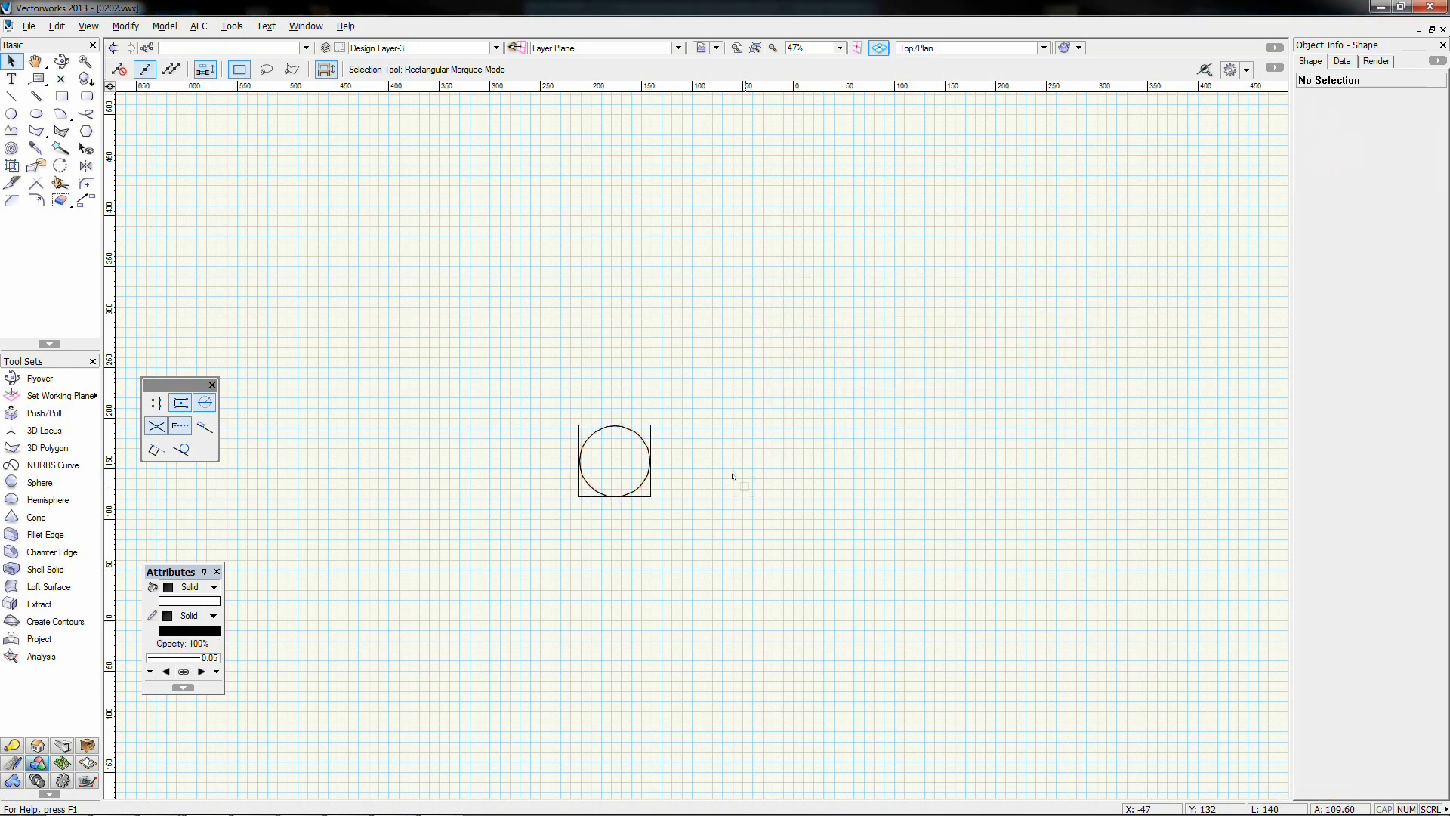
key("KP_2")
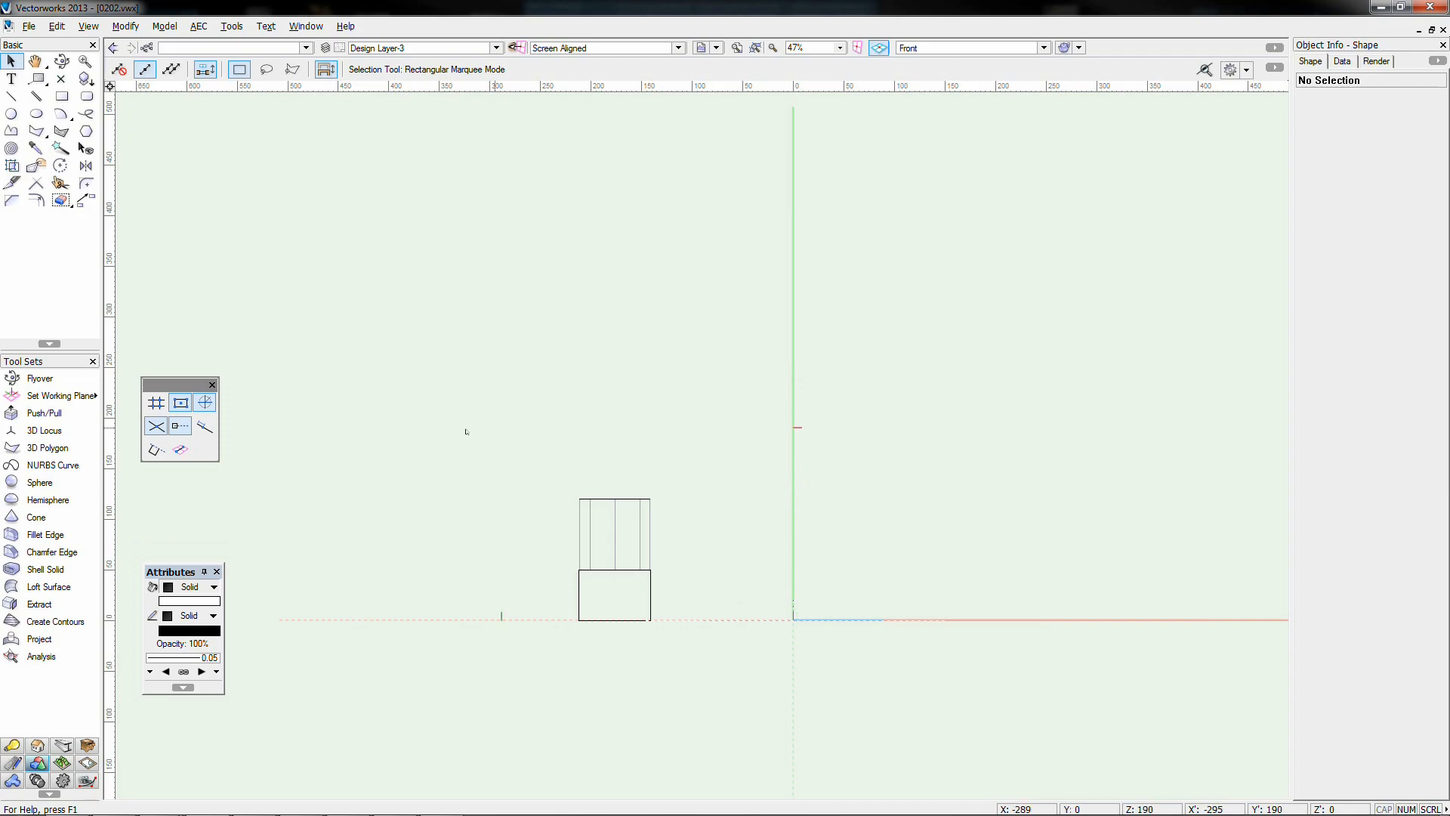
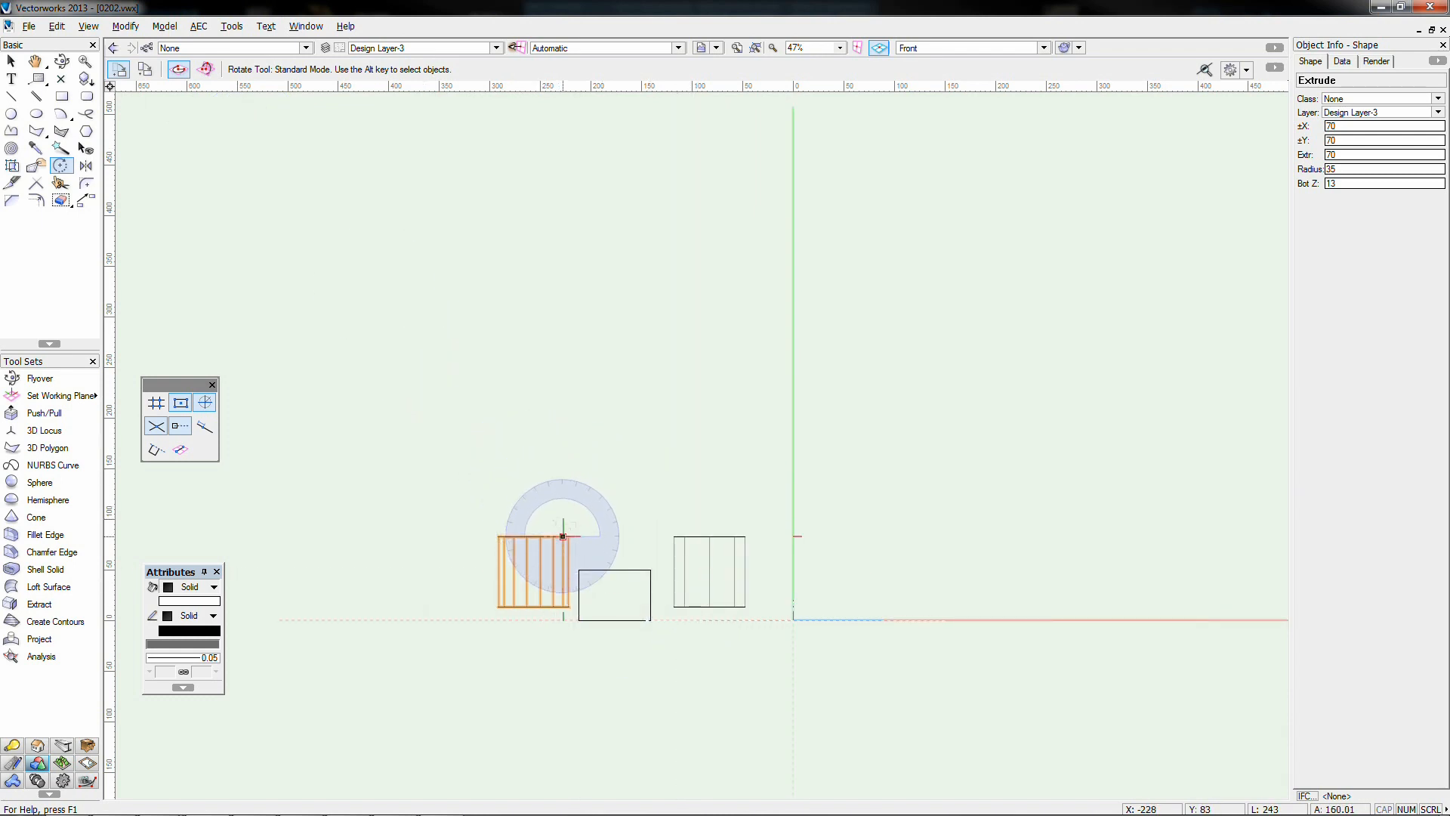
Rotate the cylinder 90° about its corner with the Rotate tool so it lies on its side
left_click(563, 536)
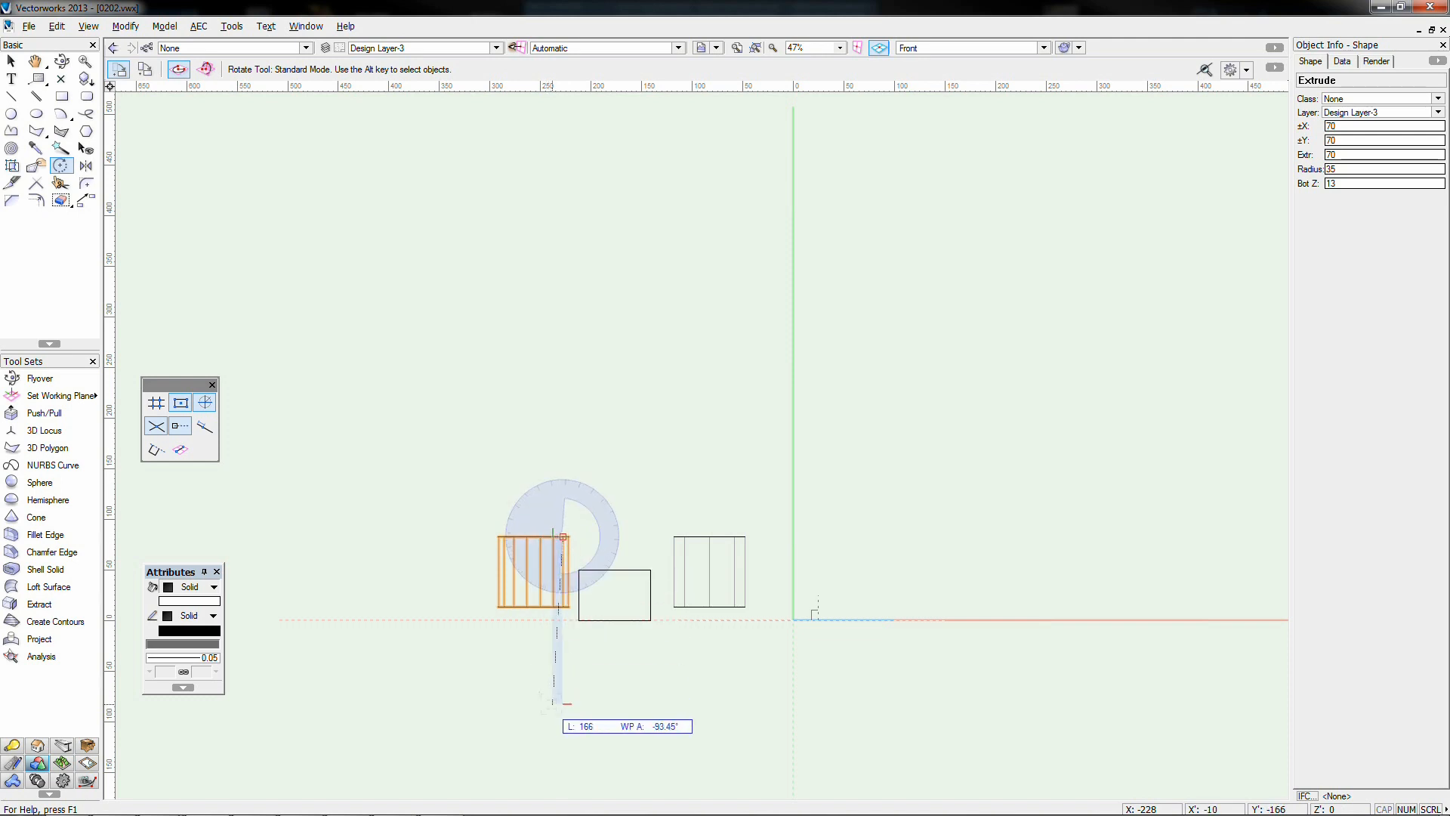
left_click(562, 701)
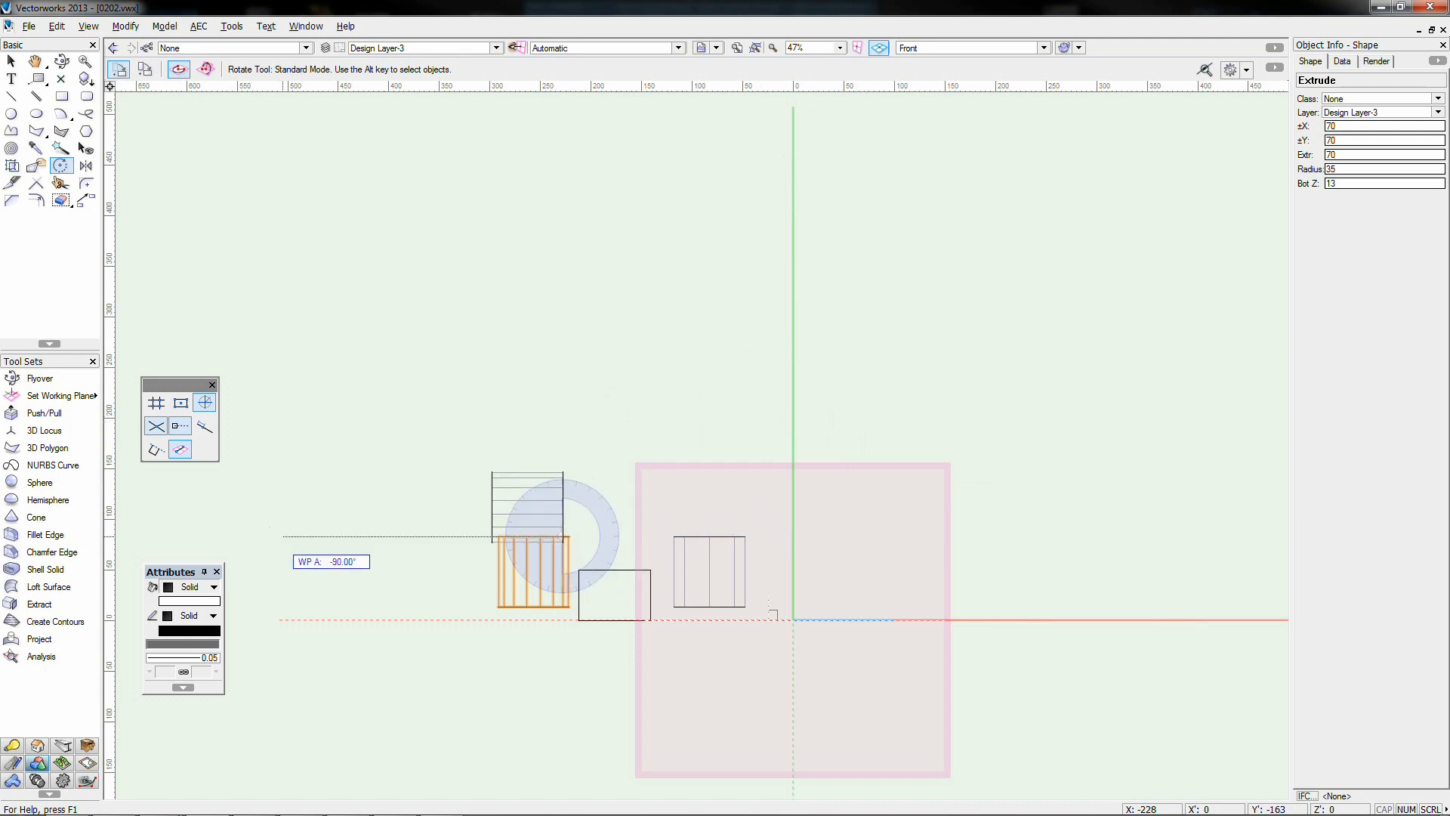
left_click(282, 536)
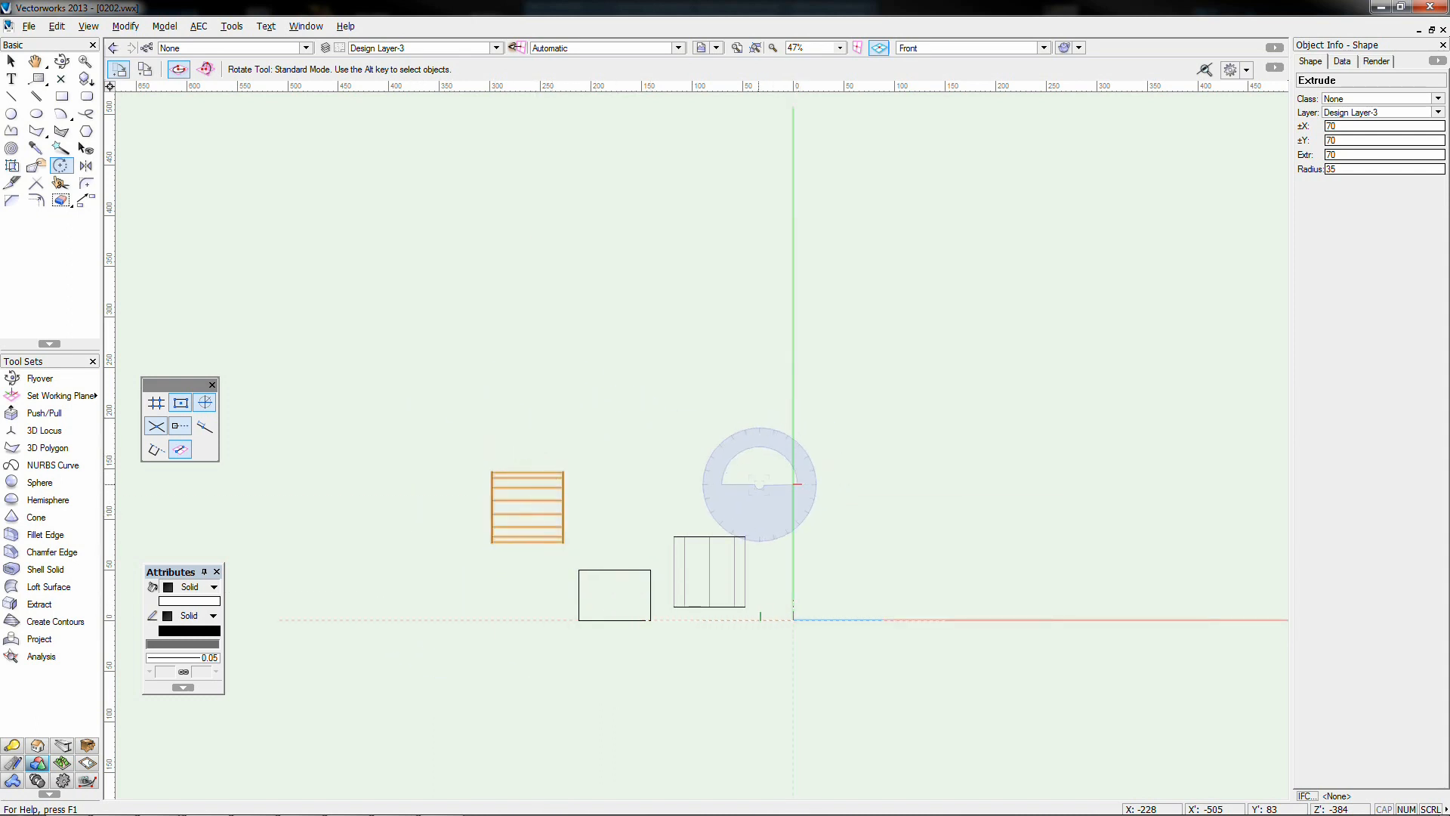
left_click(14, 60)
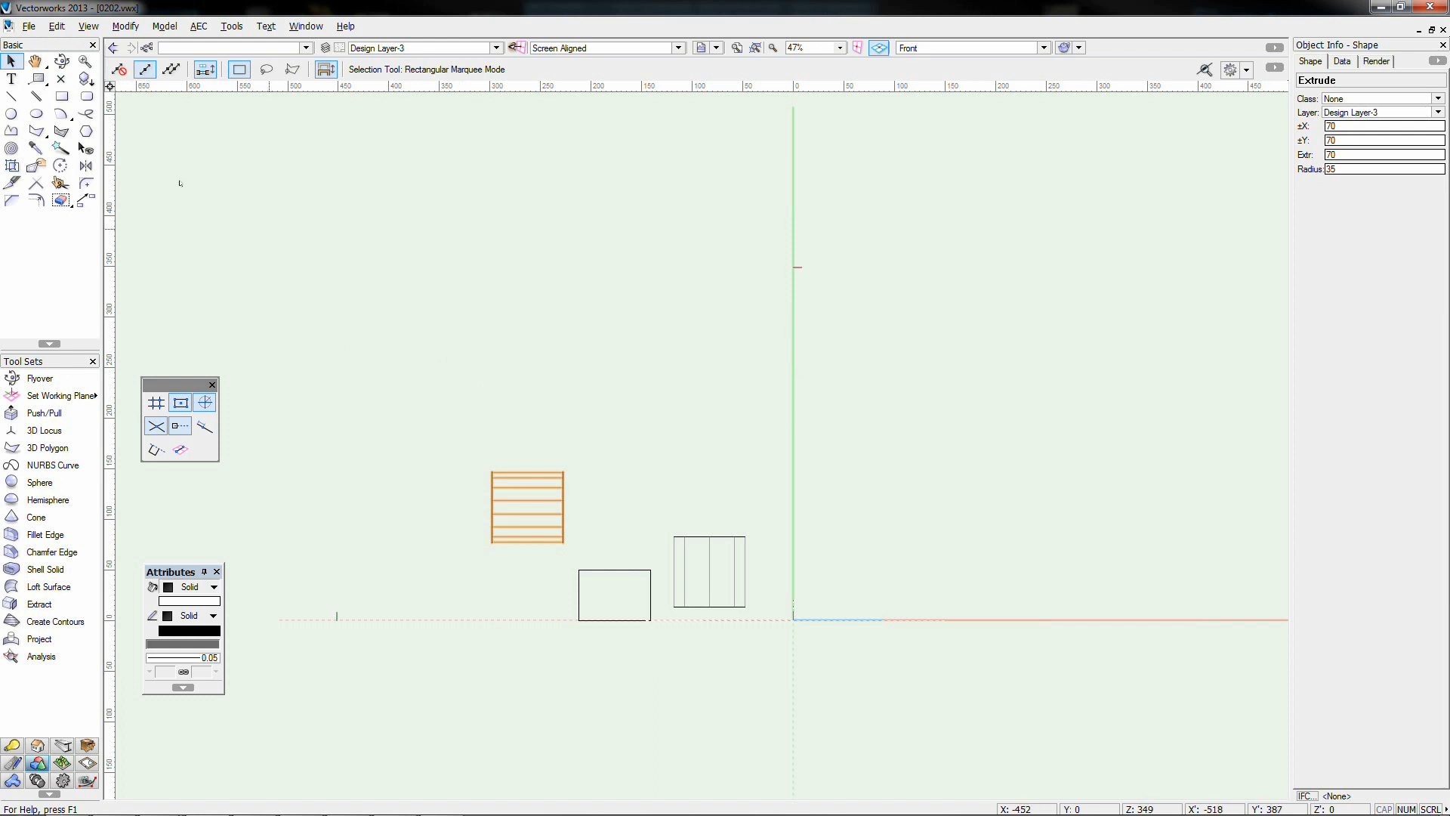
Mirror a duplicate of the cylinder across a vertical axis beside the box
left_click(85, 165)
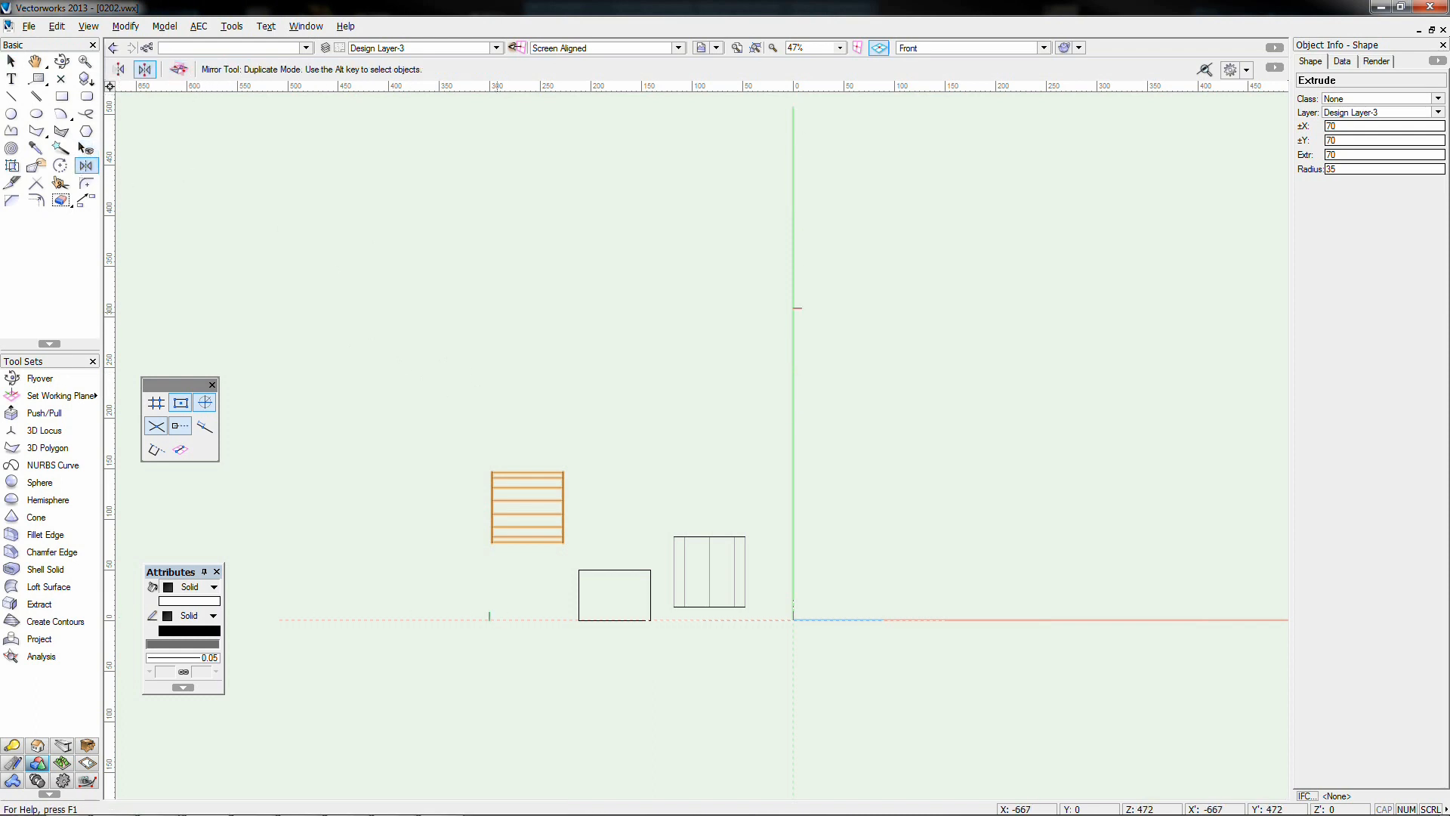
left_click(608, 358)
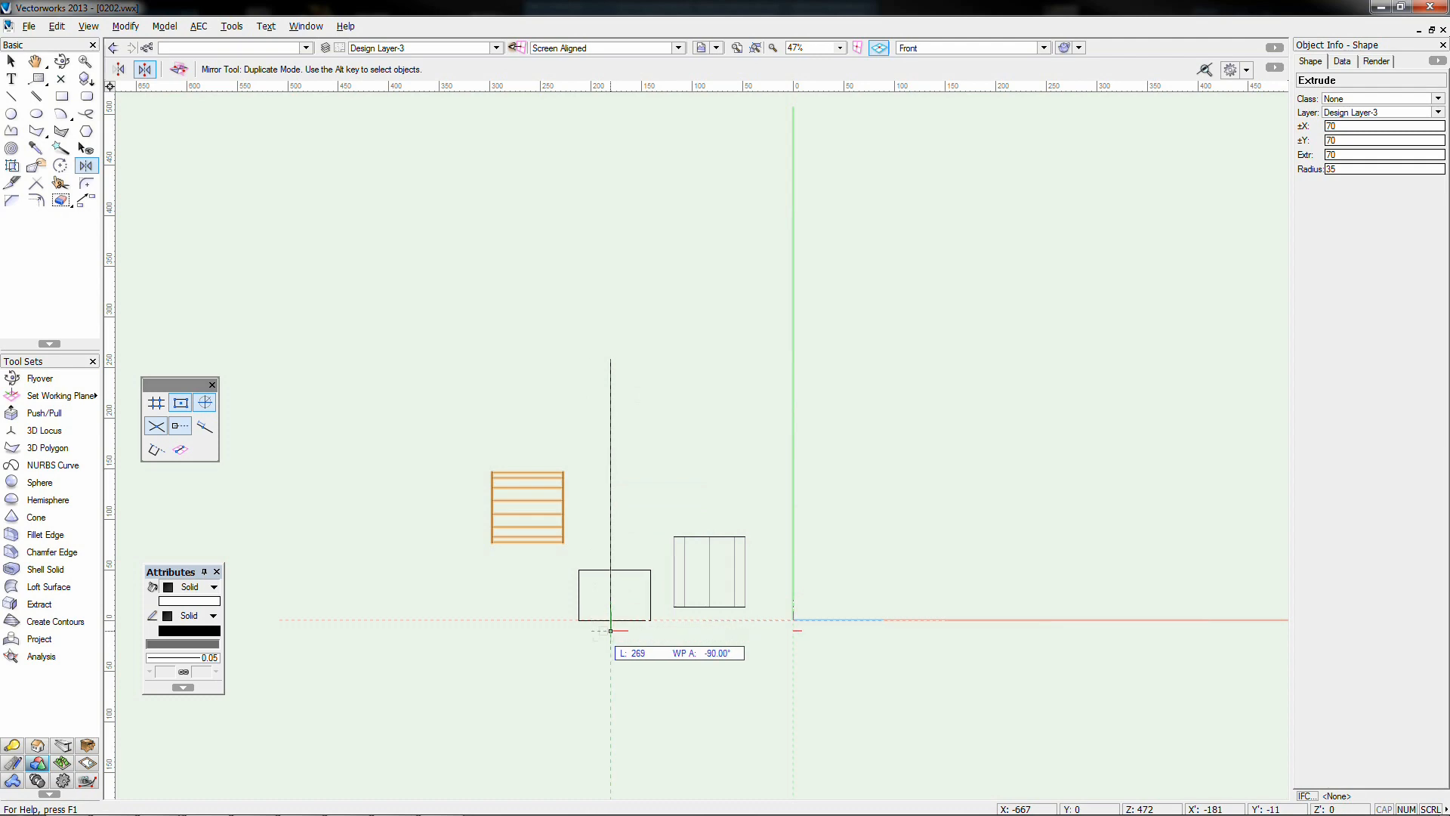
left_click(611, 643)
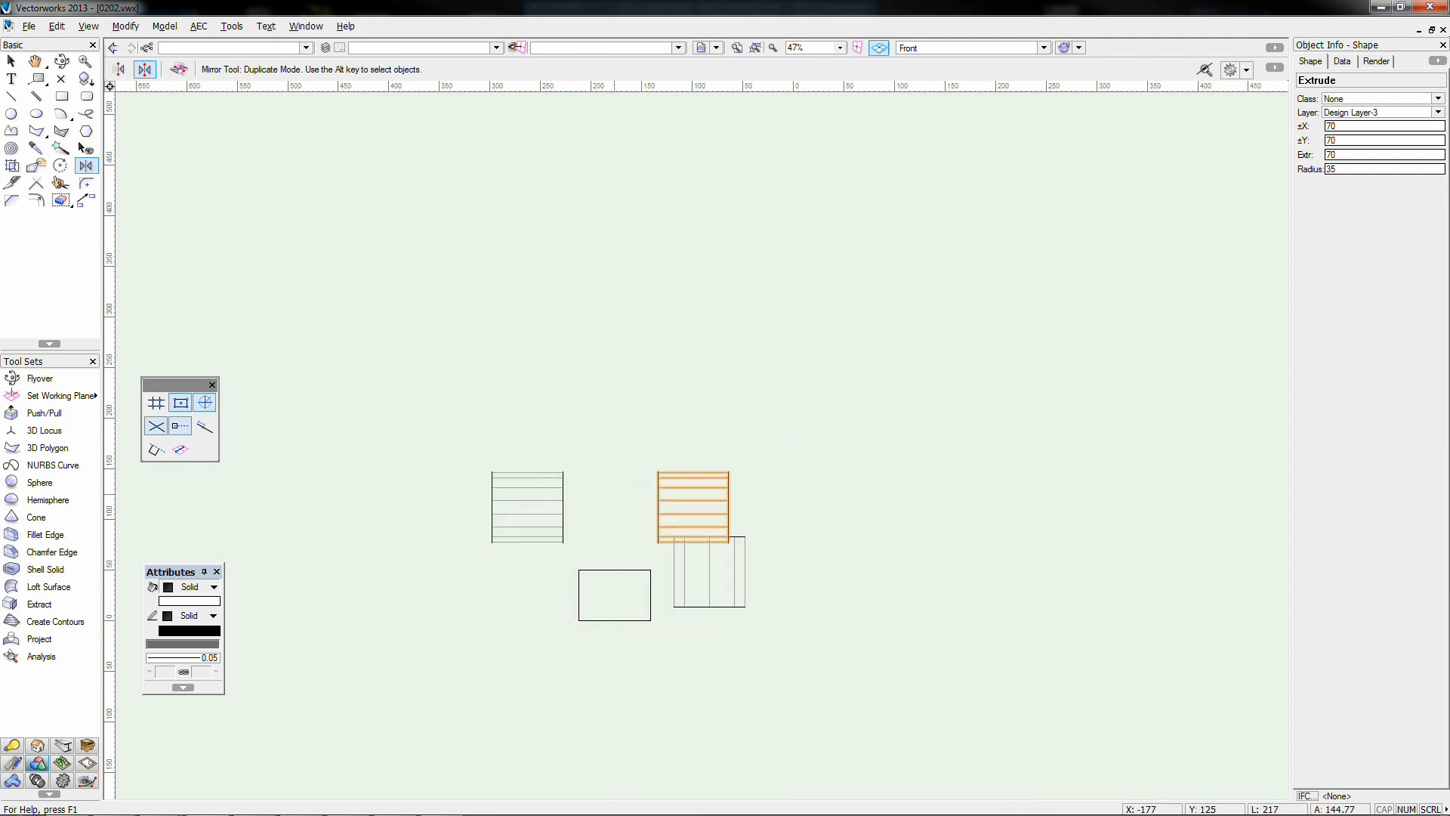
In Top/Plan view, select all four shapes and delete them
key("x")
key("F5")
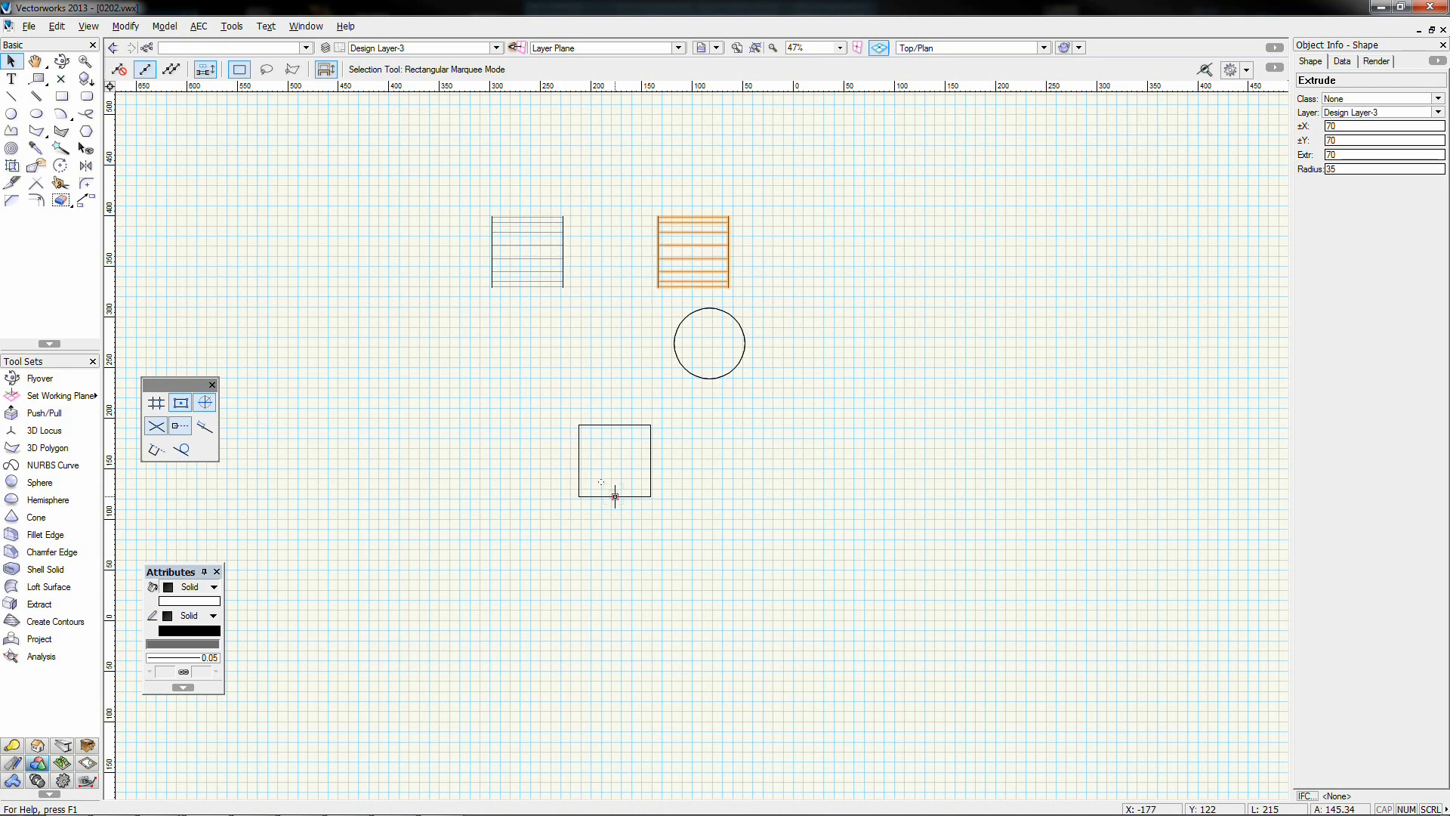
middle_click_drag(609, 431, 576, 561)
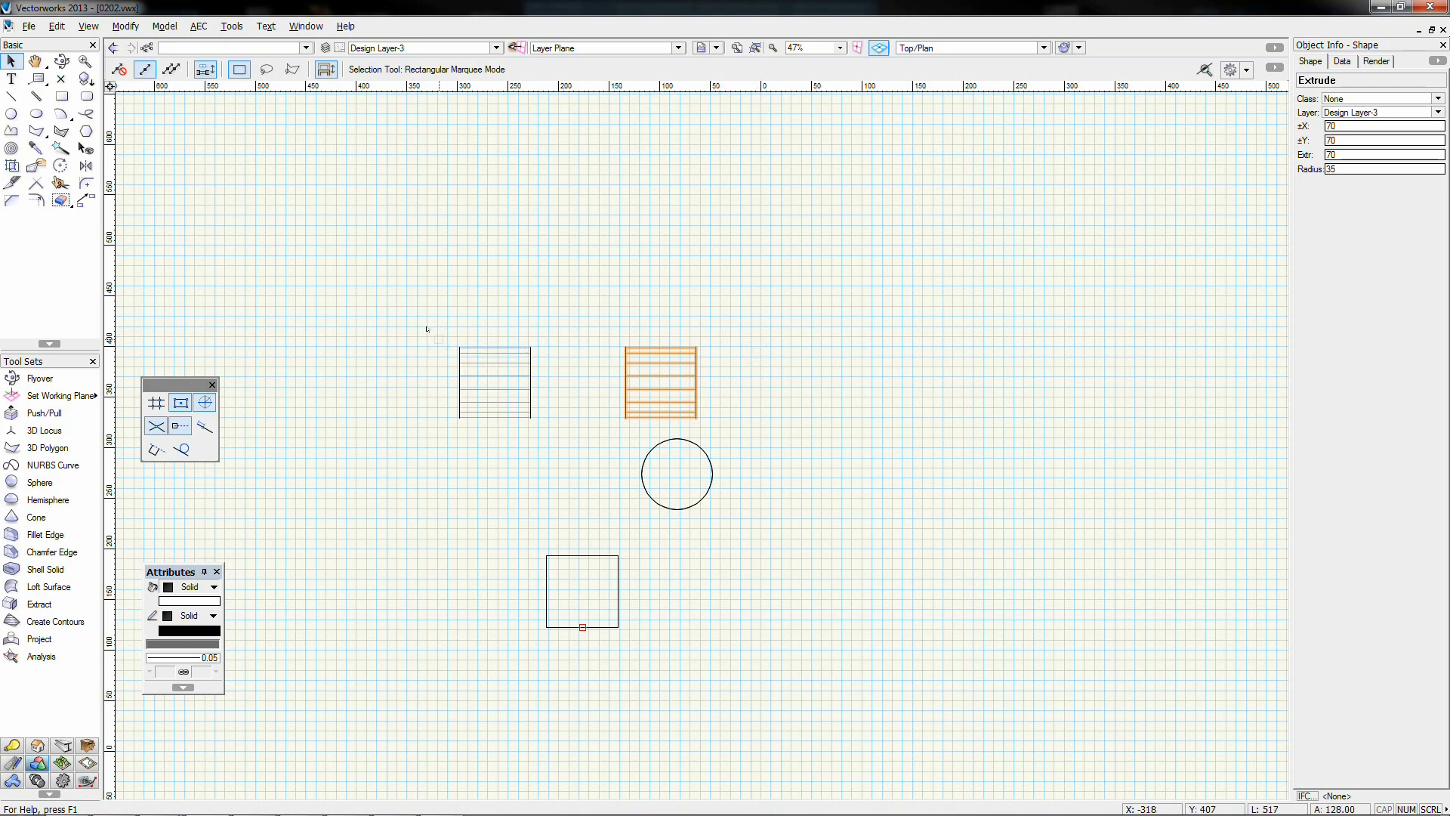
left_click_drag(439, 340, 894, 813)
left_click(788, 683)
left_click_drag(801, 693, 360, 281)
key("Delete")
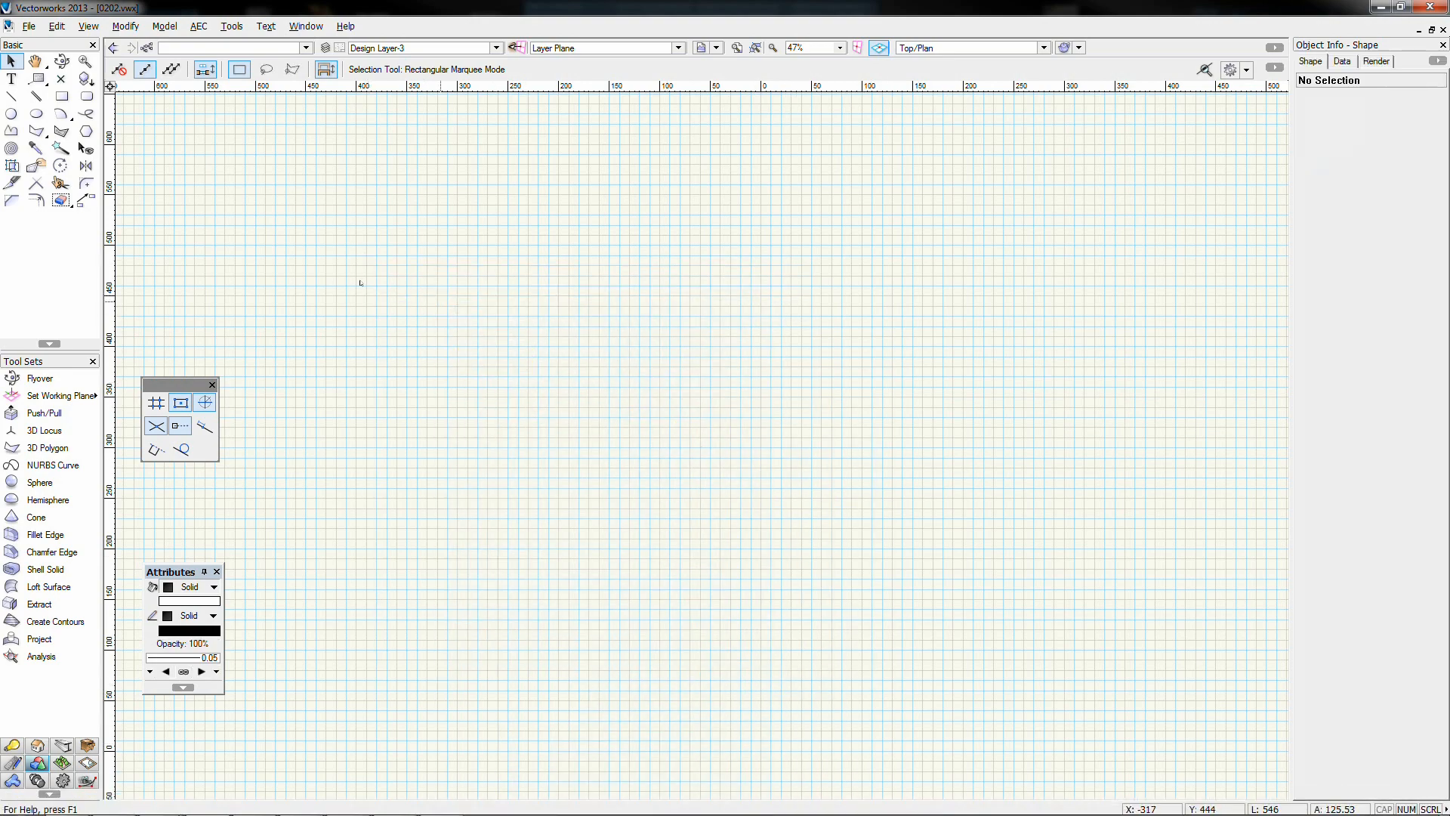
Draw a 145×145 square and extrude it 100 high
left_click(62, 96)
left_click(537, 319)
left_click(683, 465)
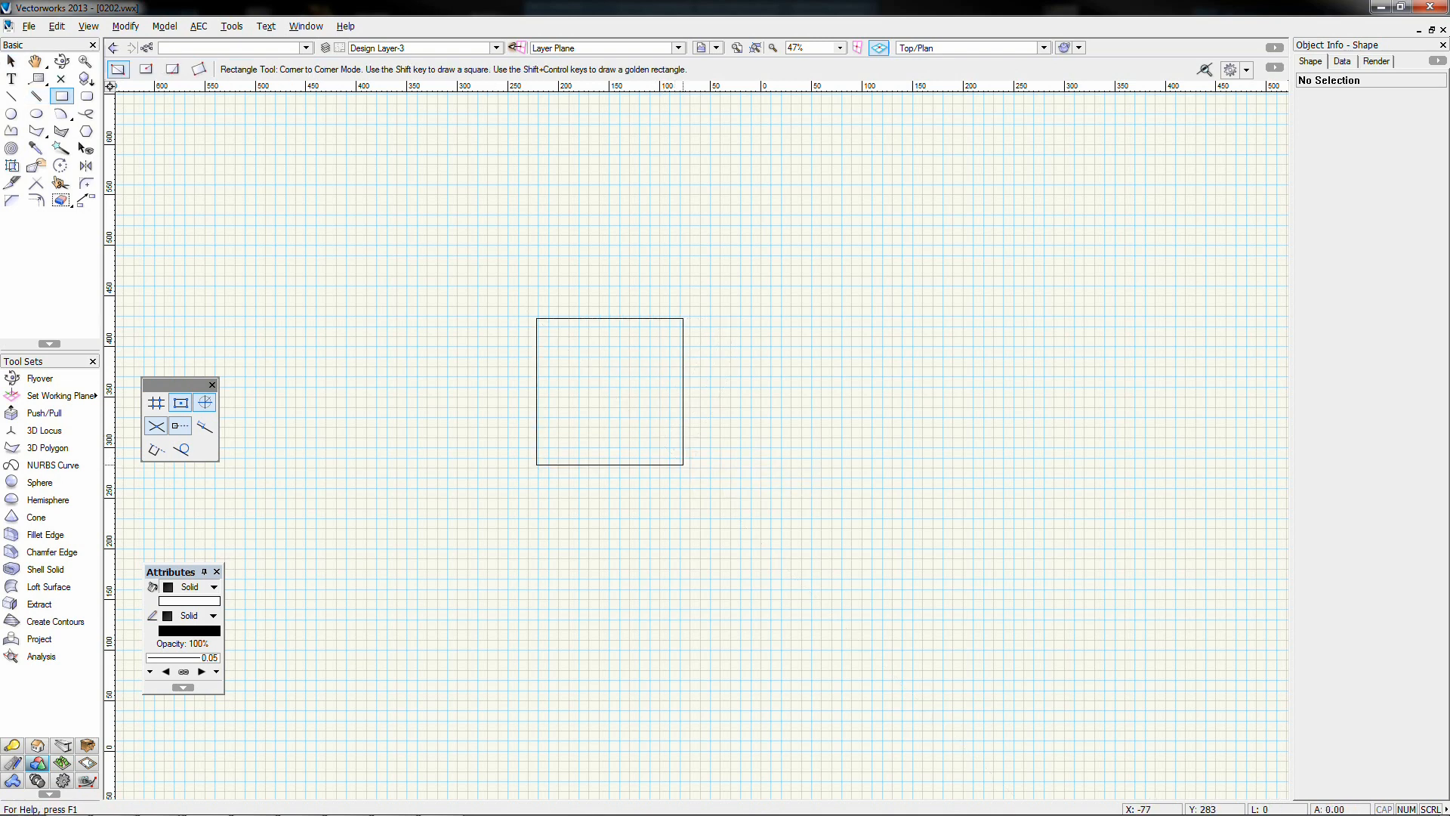
key("ctrl+e")
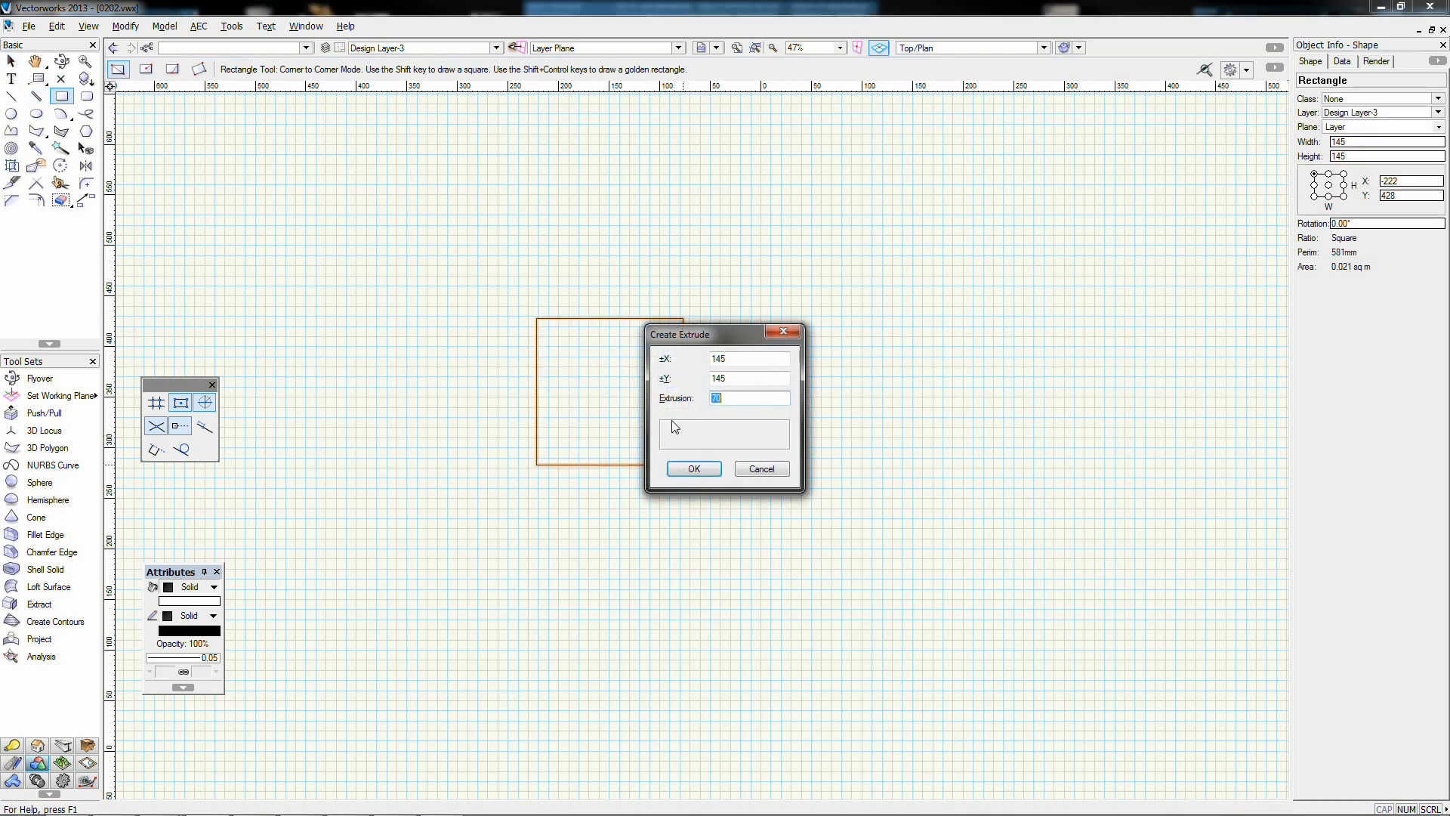
type("100")
key("Return")
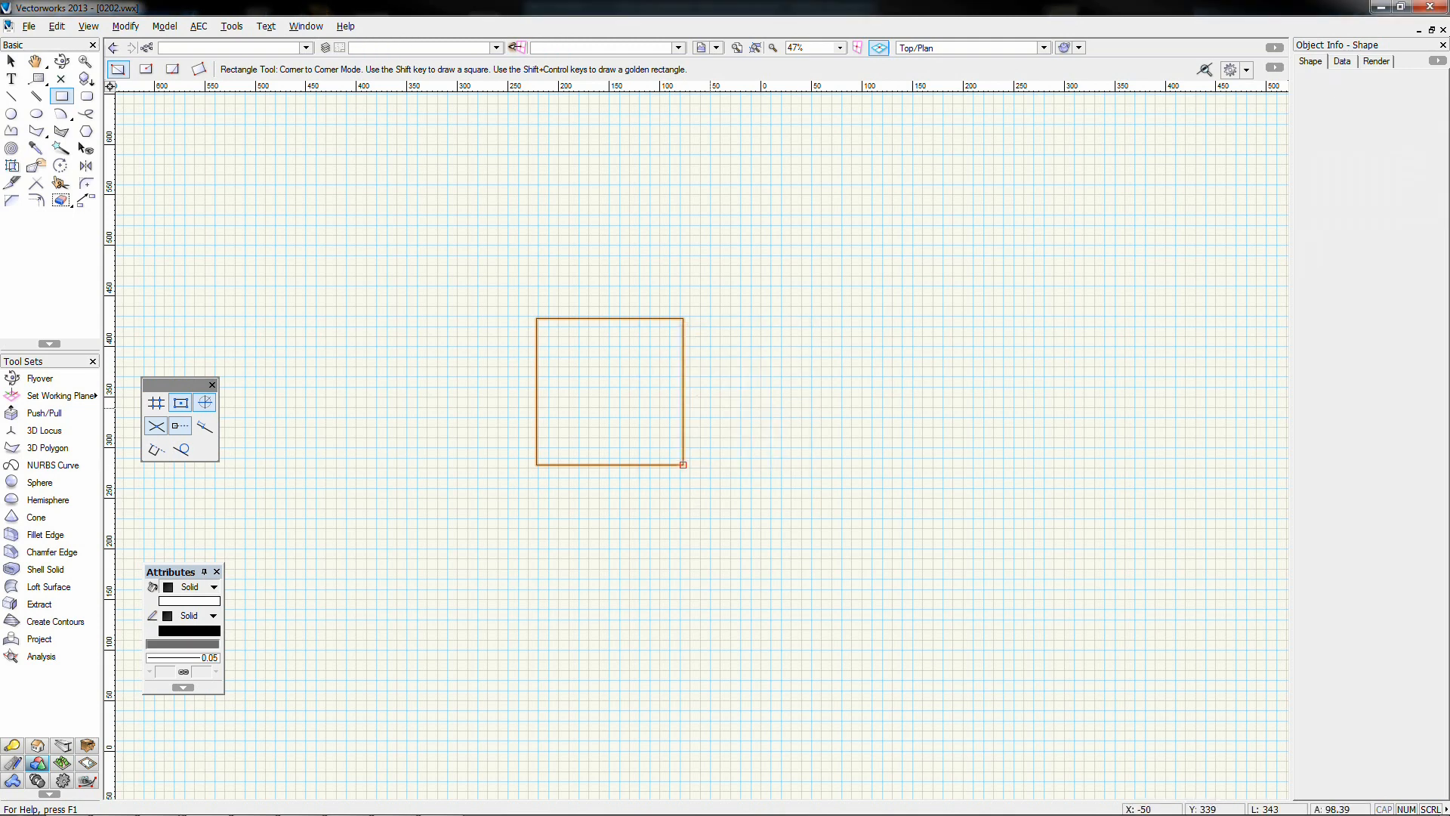
Draw a 150-diameter circle and extrude it 100 high
left_click(12, 115)
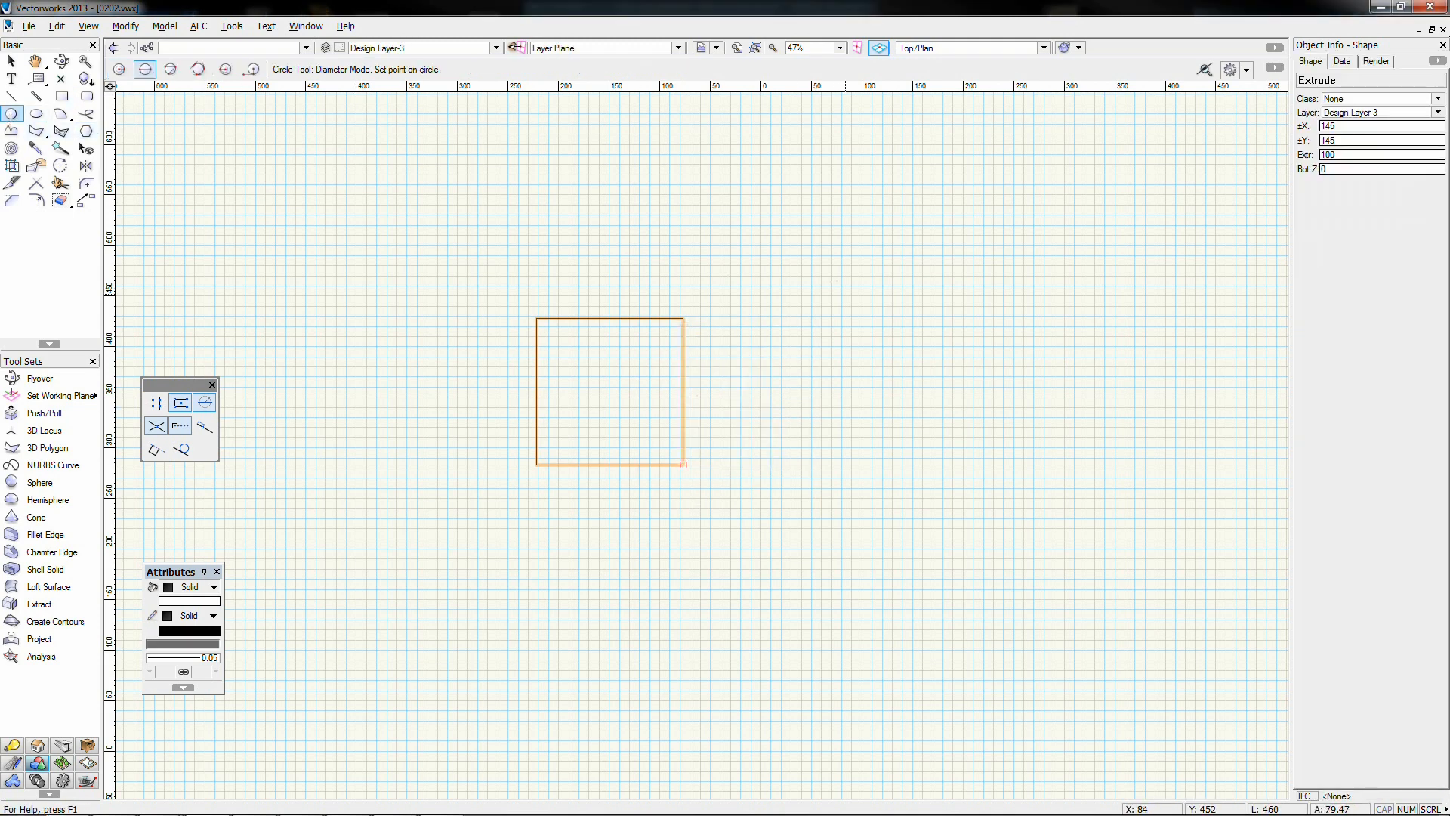
left_click(849, 293)
left_click(987, 350)
key("ctrl+e")
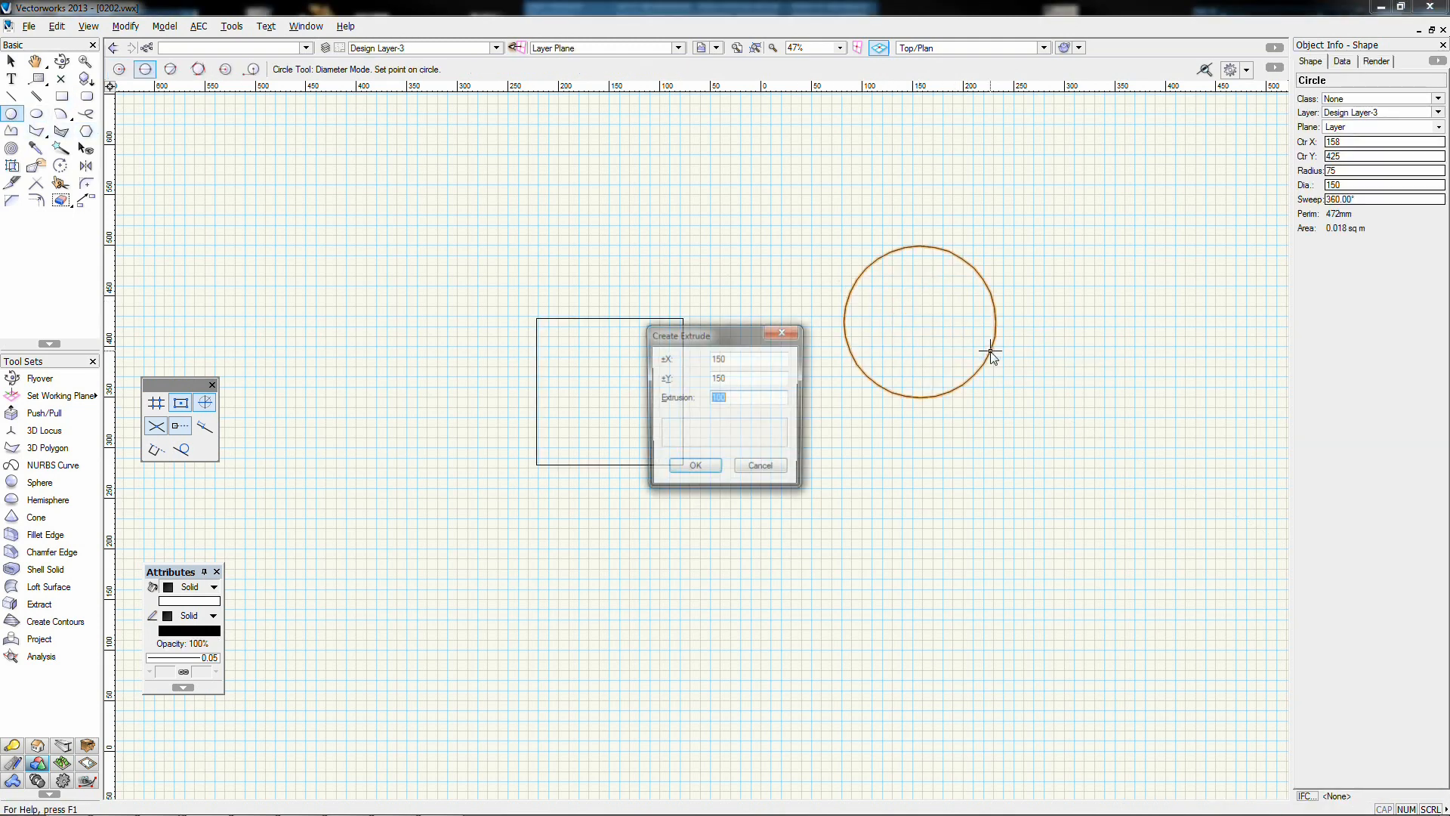
key("Return")
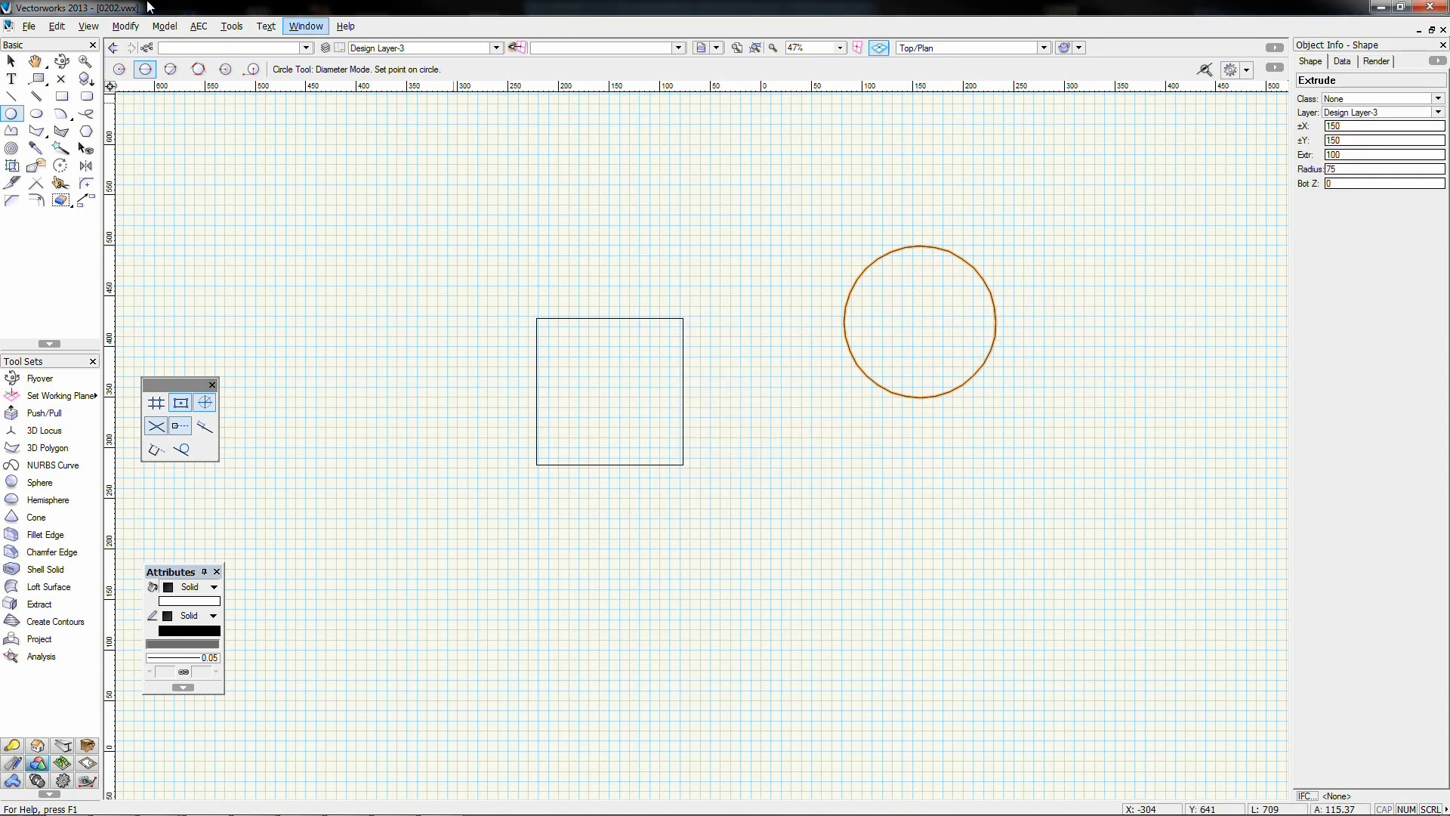
left_click(11, 61)
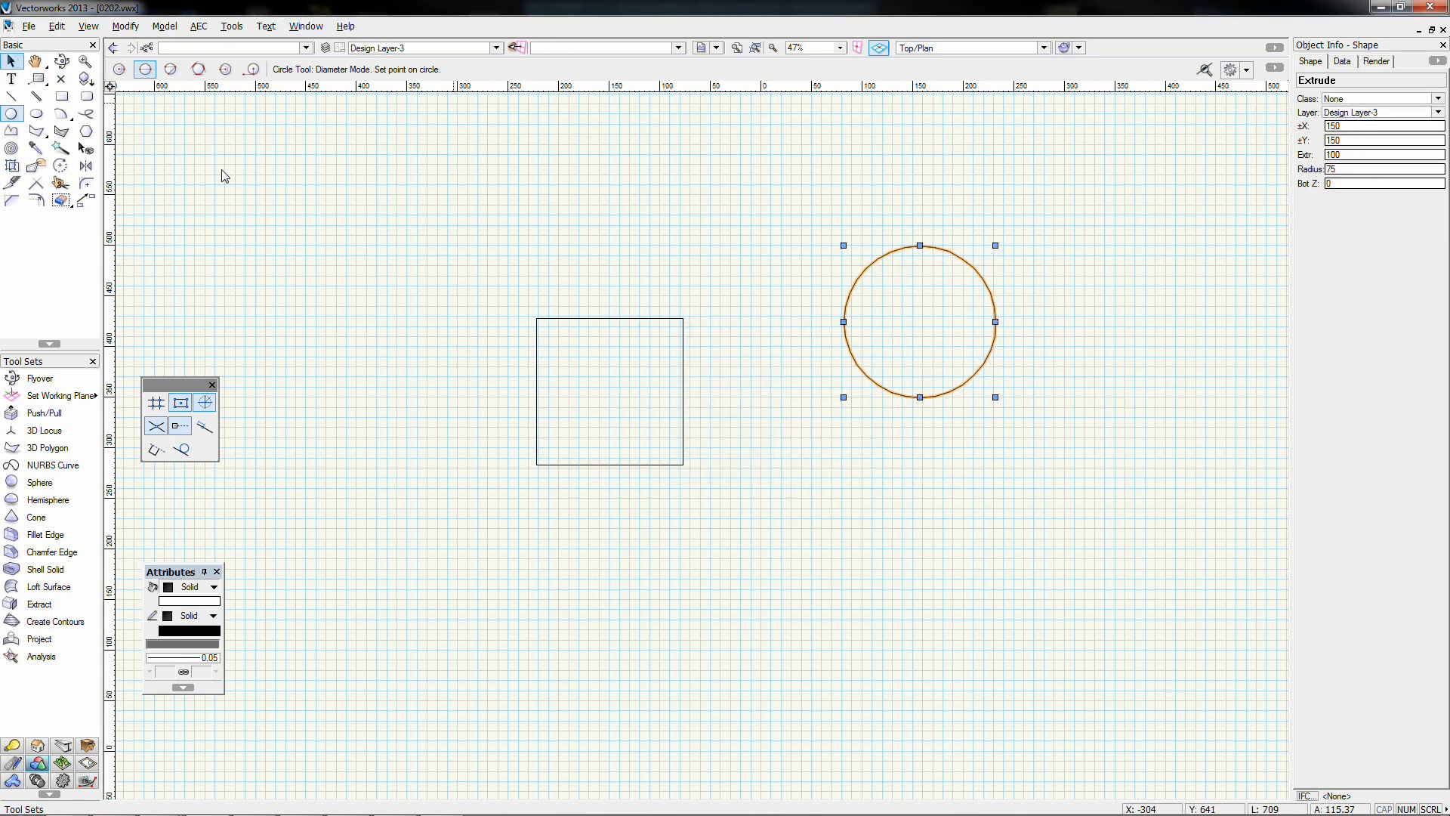
In Front view, lift the cylinder to Z 50 over the box's corner, then check it in Top/Plan and isometric
left_click(769, 391)
key("KP_3")
middle_click_drag(939, 368, 695, 279)
key("KP_2")
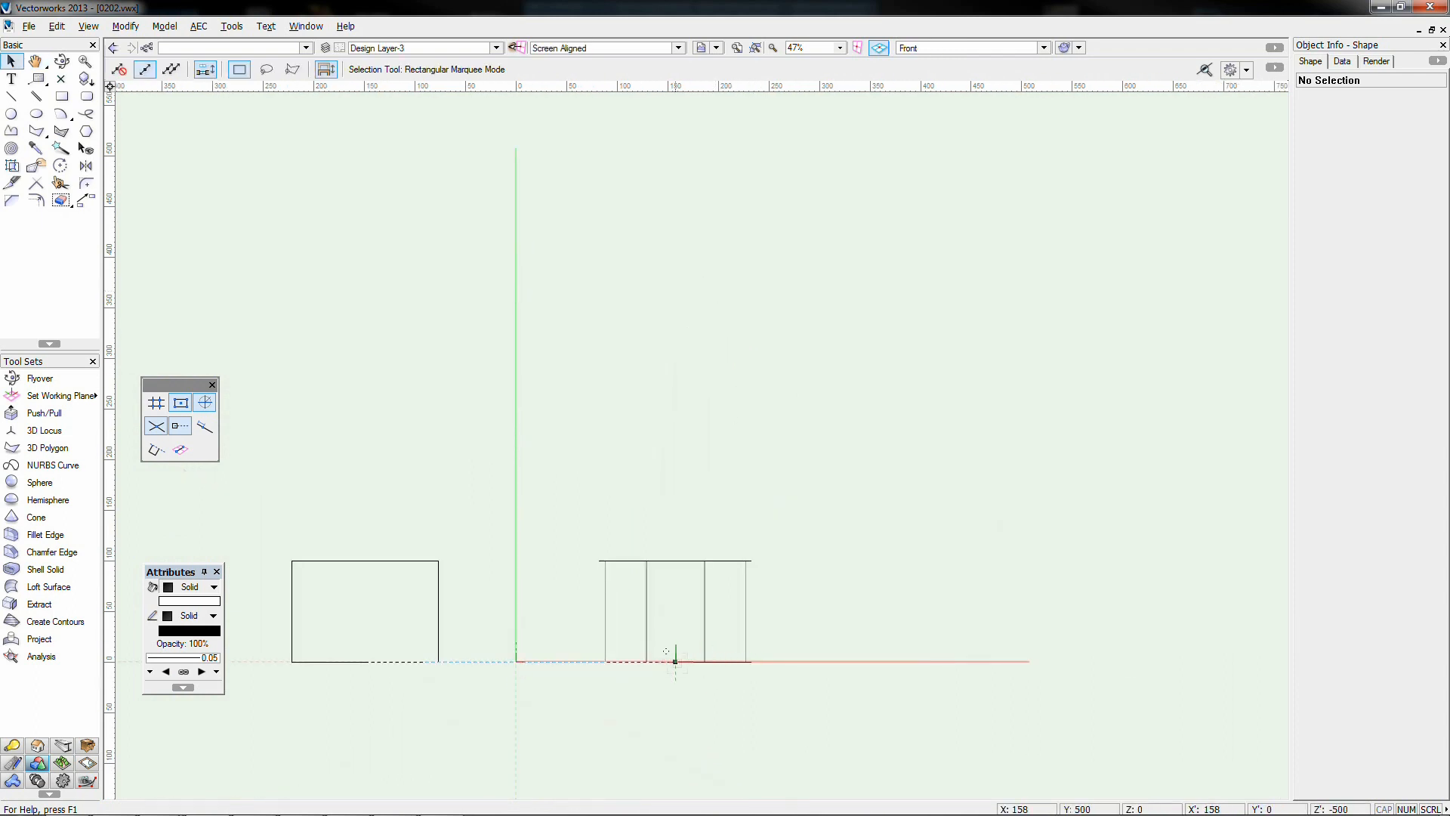
left_click_drag(675, 661, 438, 610)
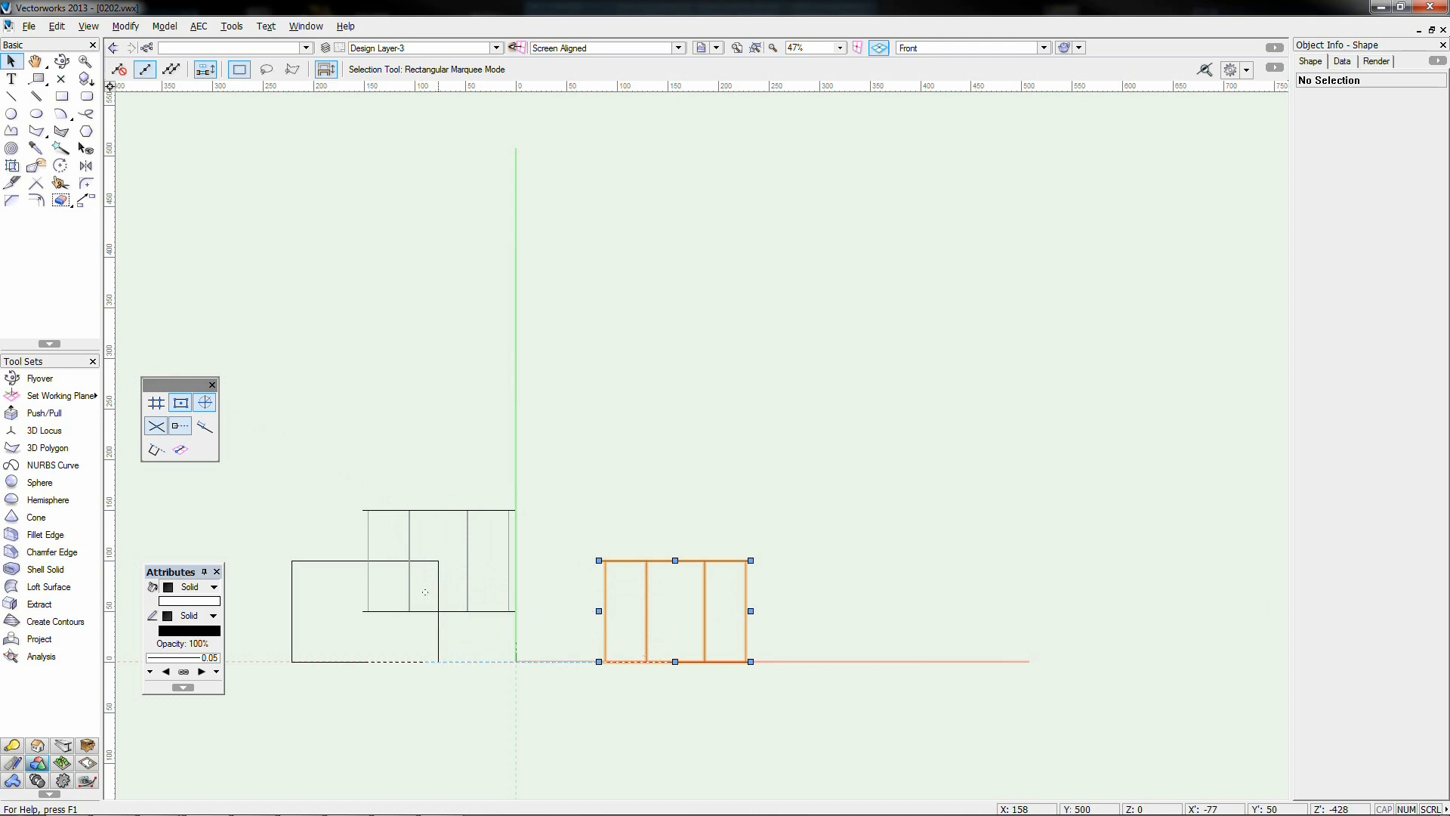
key("KP_5")
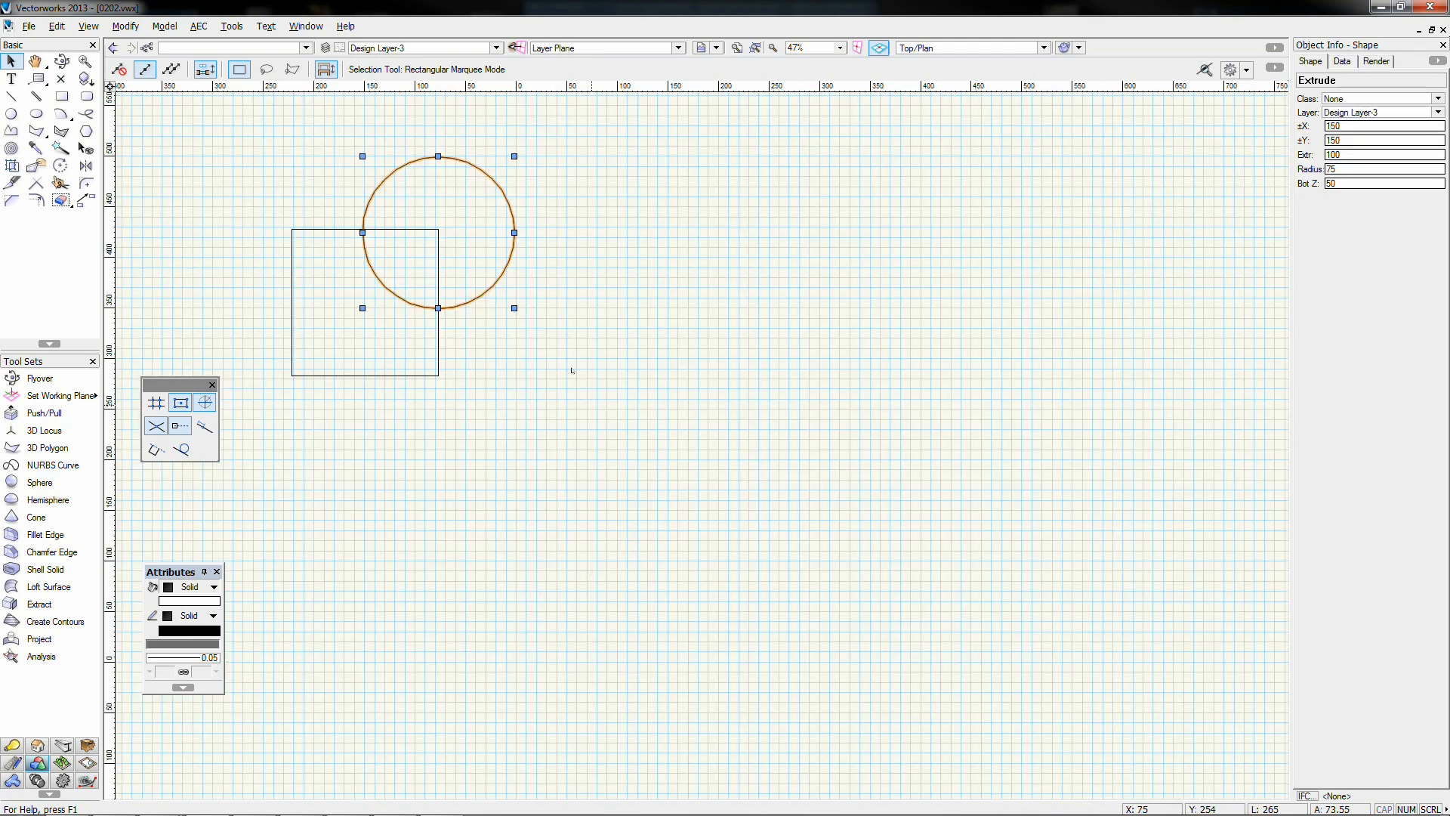
middle_click_drag(570, 373, 832, 492)
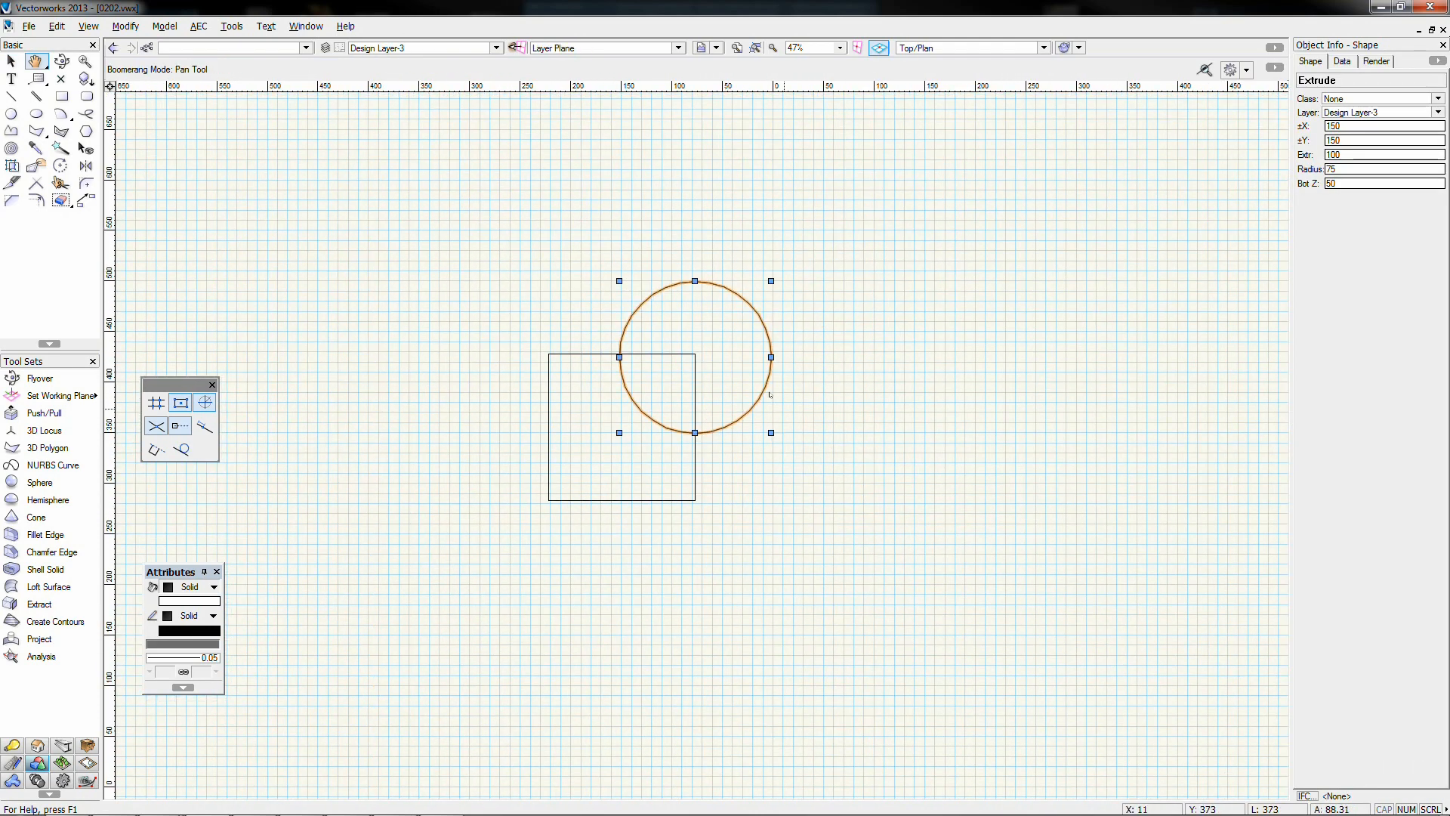
key("KP_3")
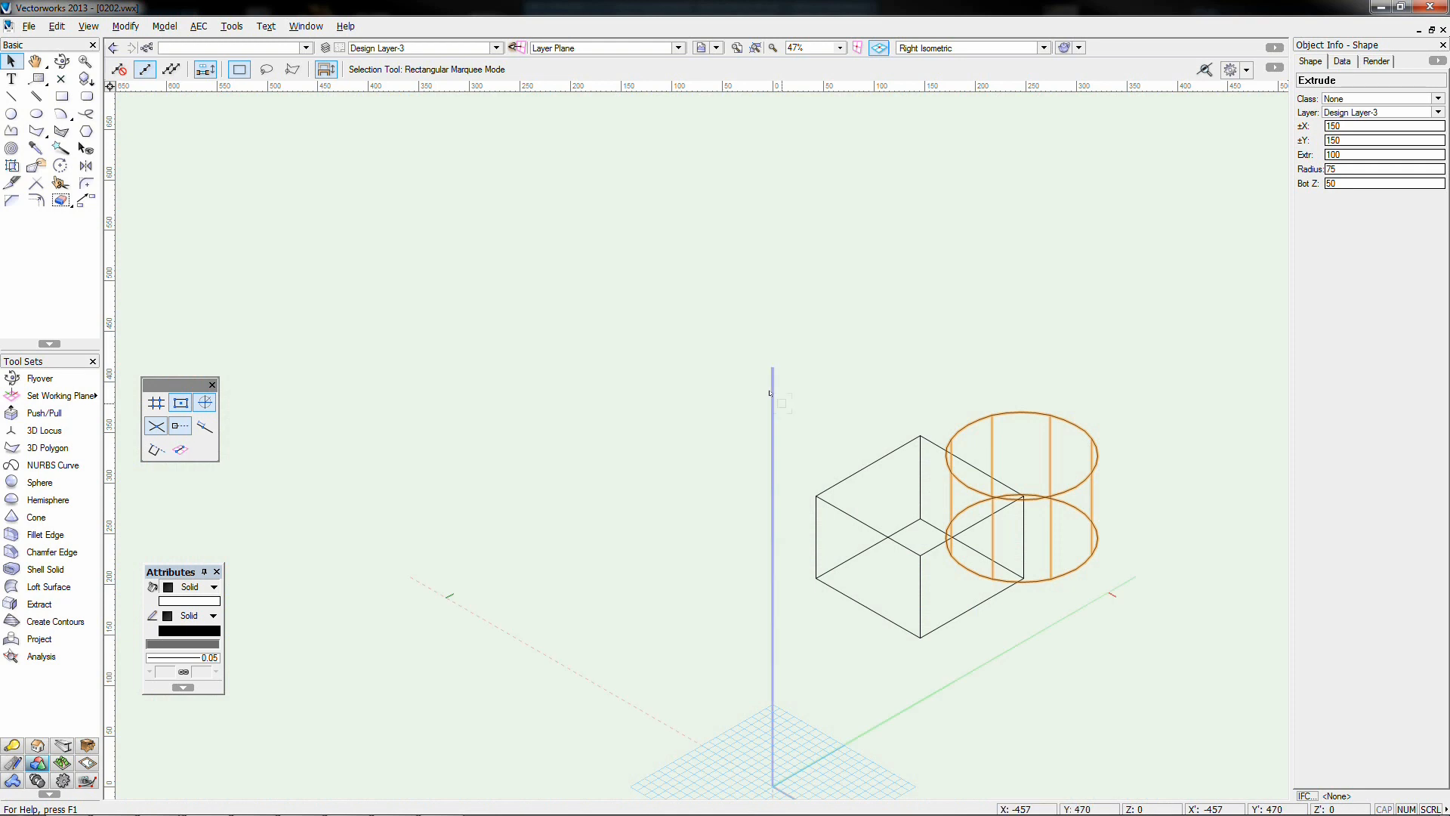
Render the box and cylinder with OpenGL shading, deselect, and frame them in the isometric view
key("ctrl+shift+g")
middle_click_drag(1099, 415, 950, 382)
left_click(1059, 417)
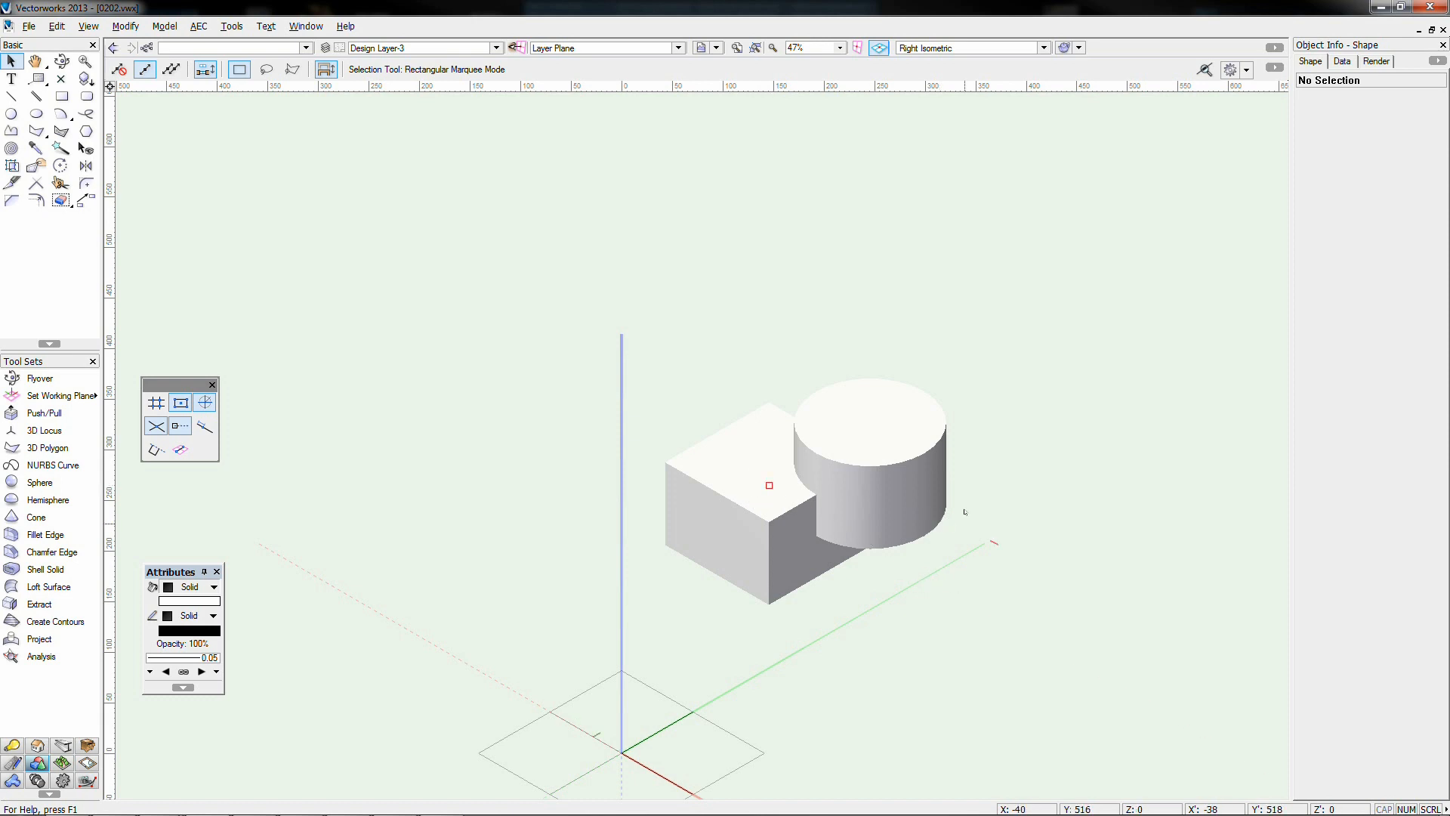
middle_click_drag(769, 485, 601, 463)
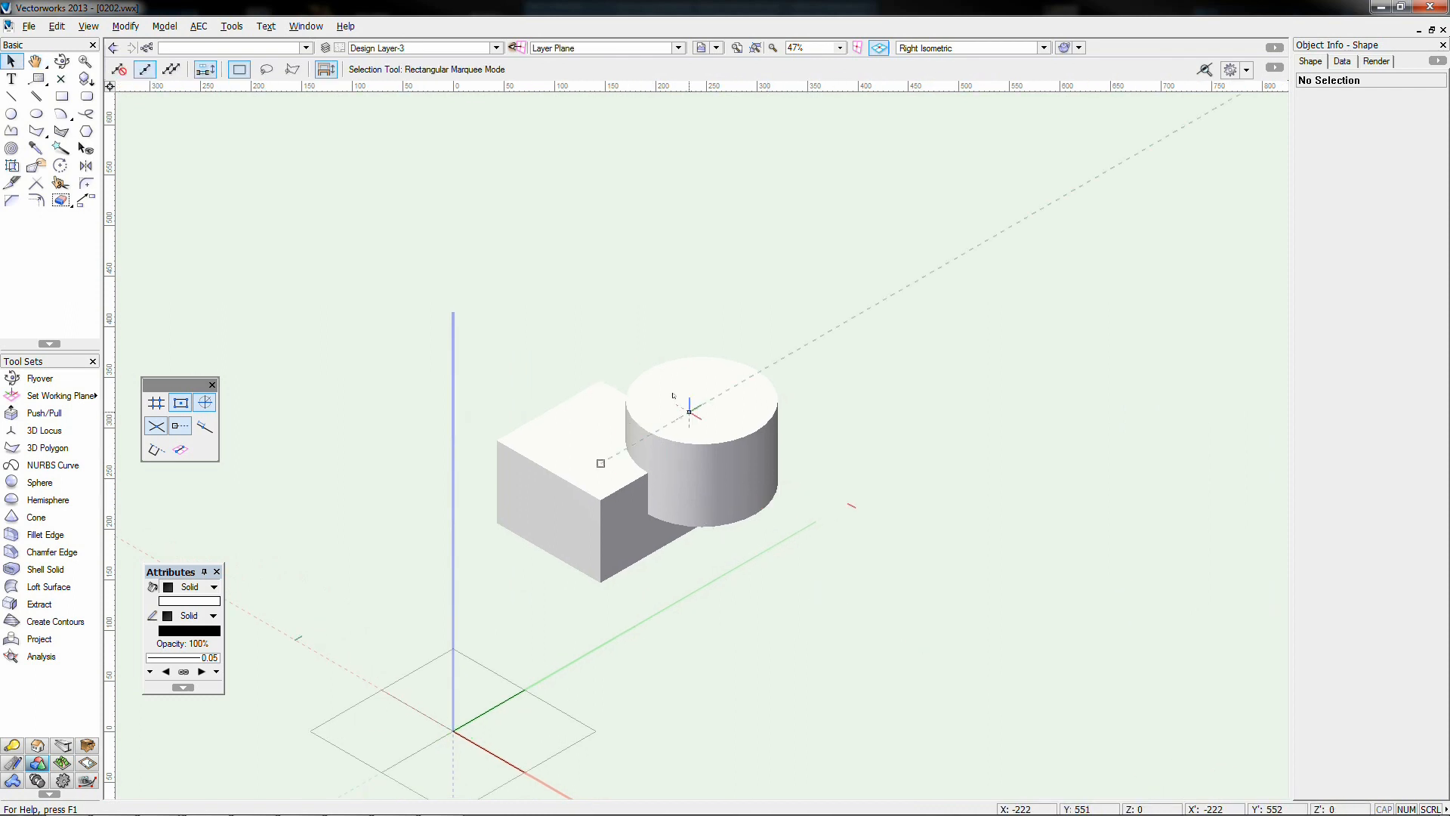
left_click(651, 367)
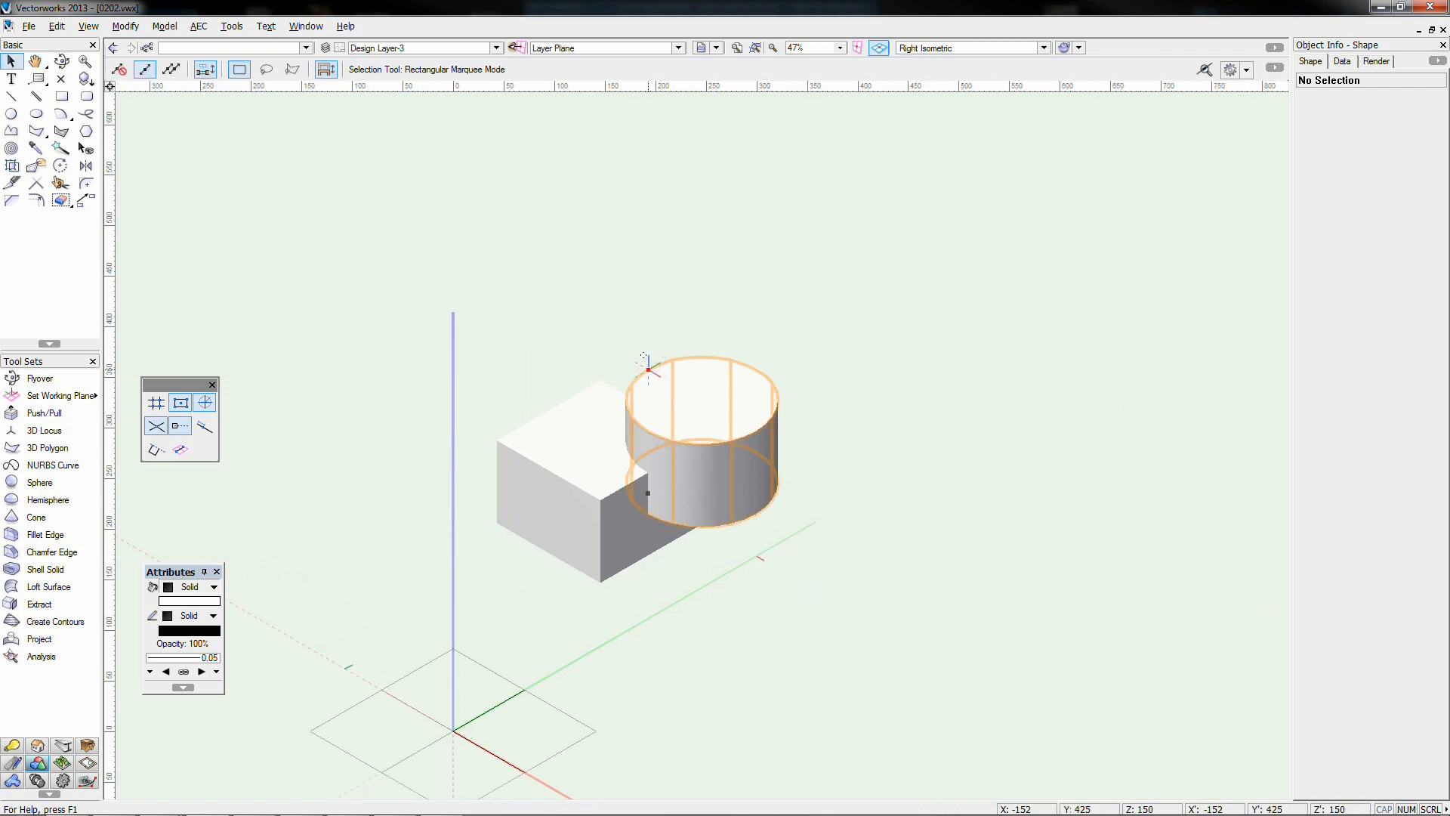
left_click(601, 380, "shift")
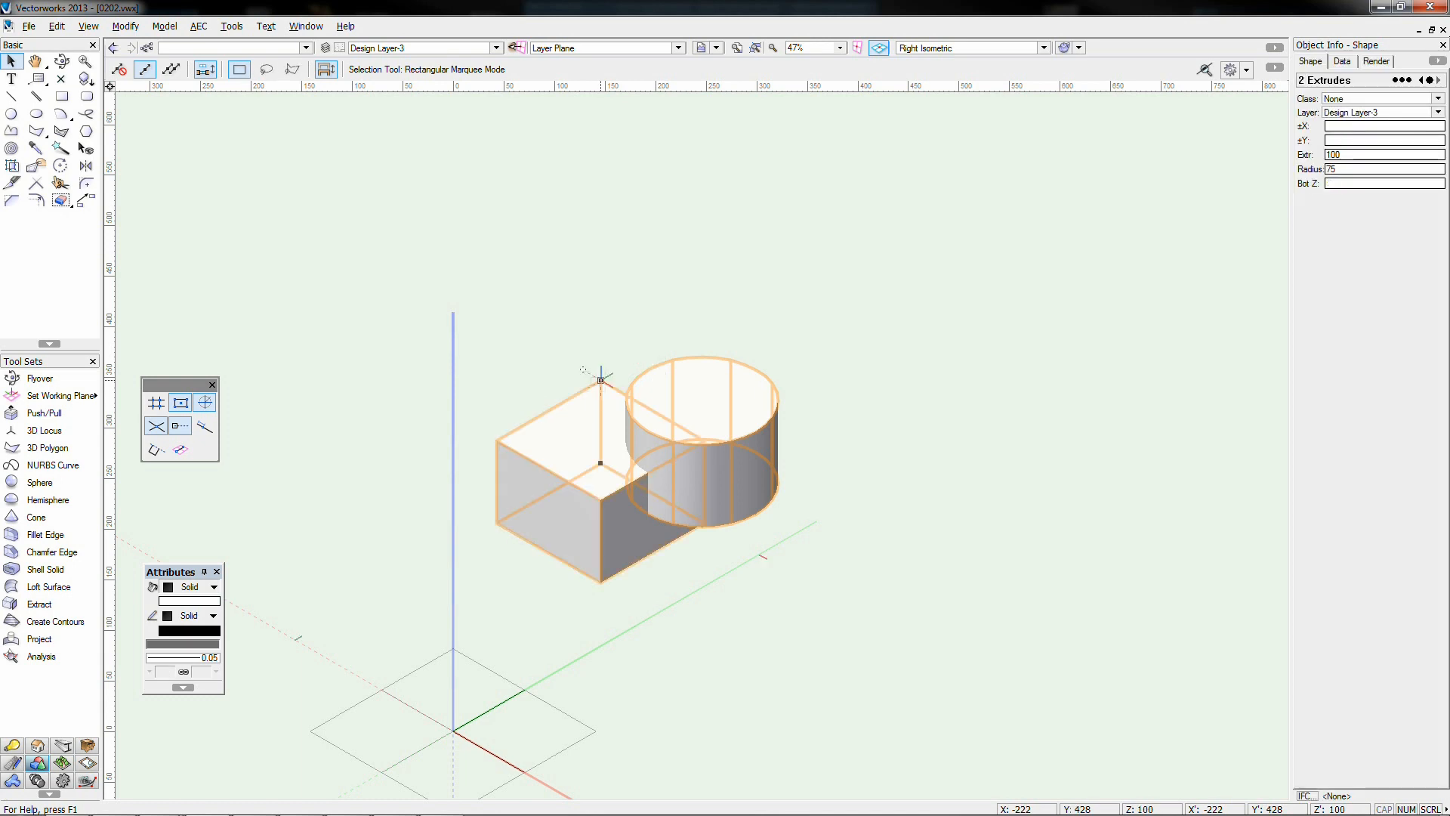
right_click(596, 387)
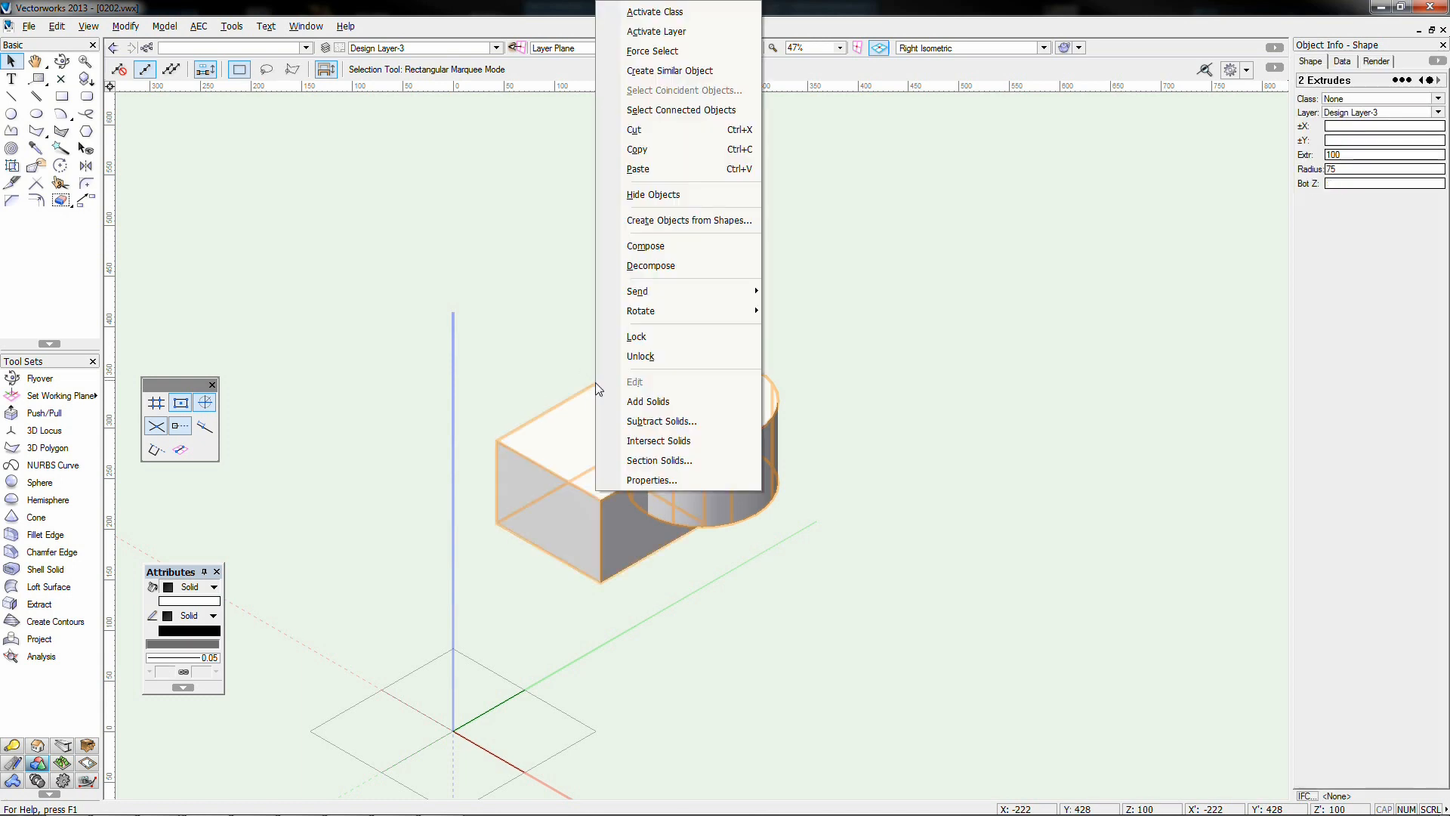
left_click(166, 29)
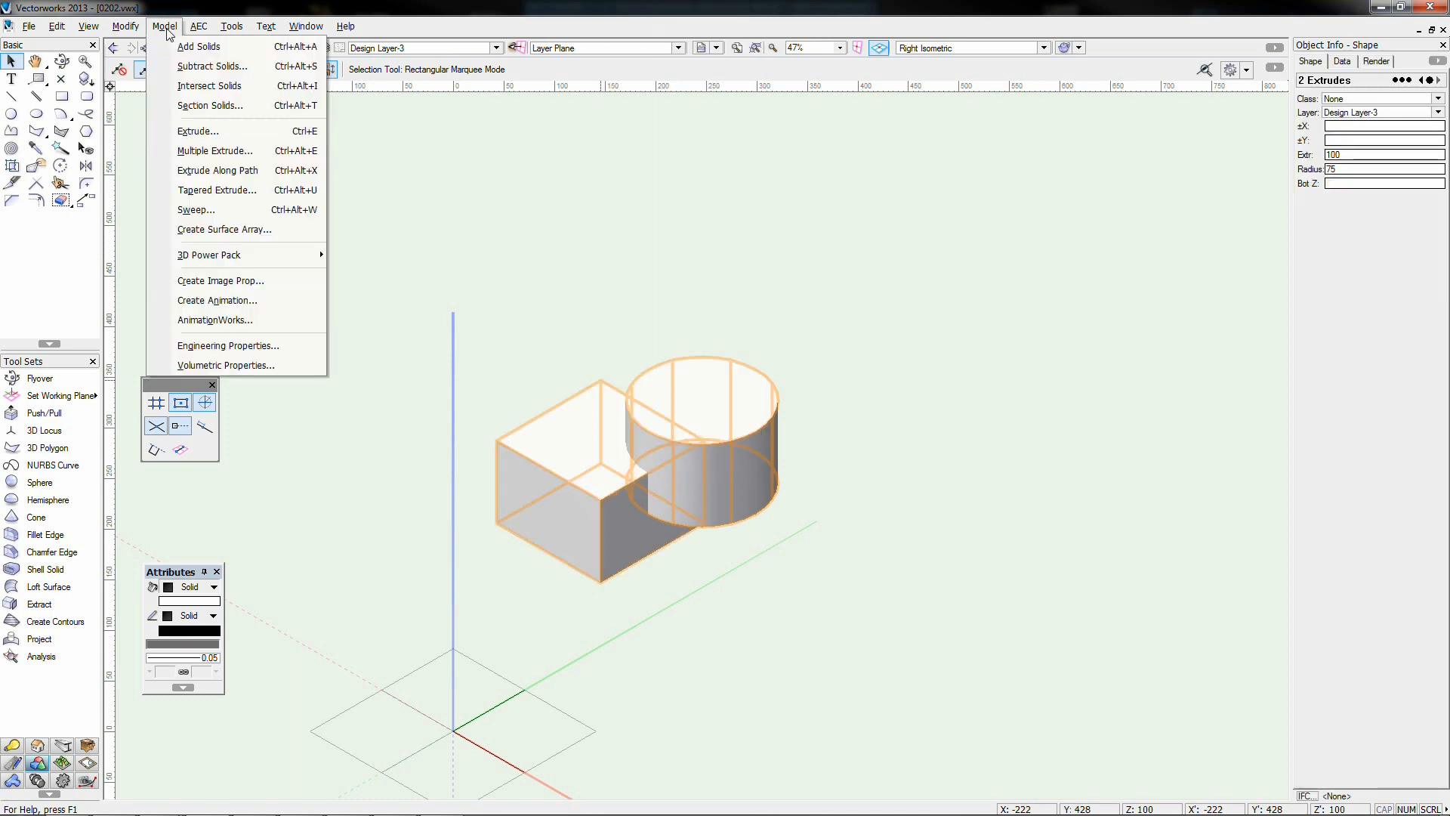
left_click(203, 48)
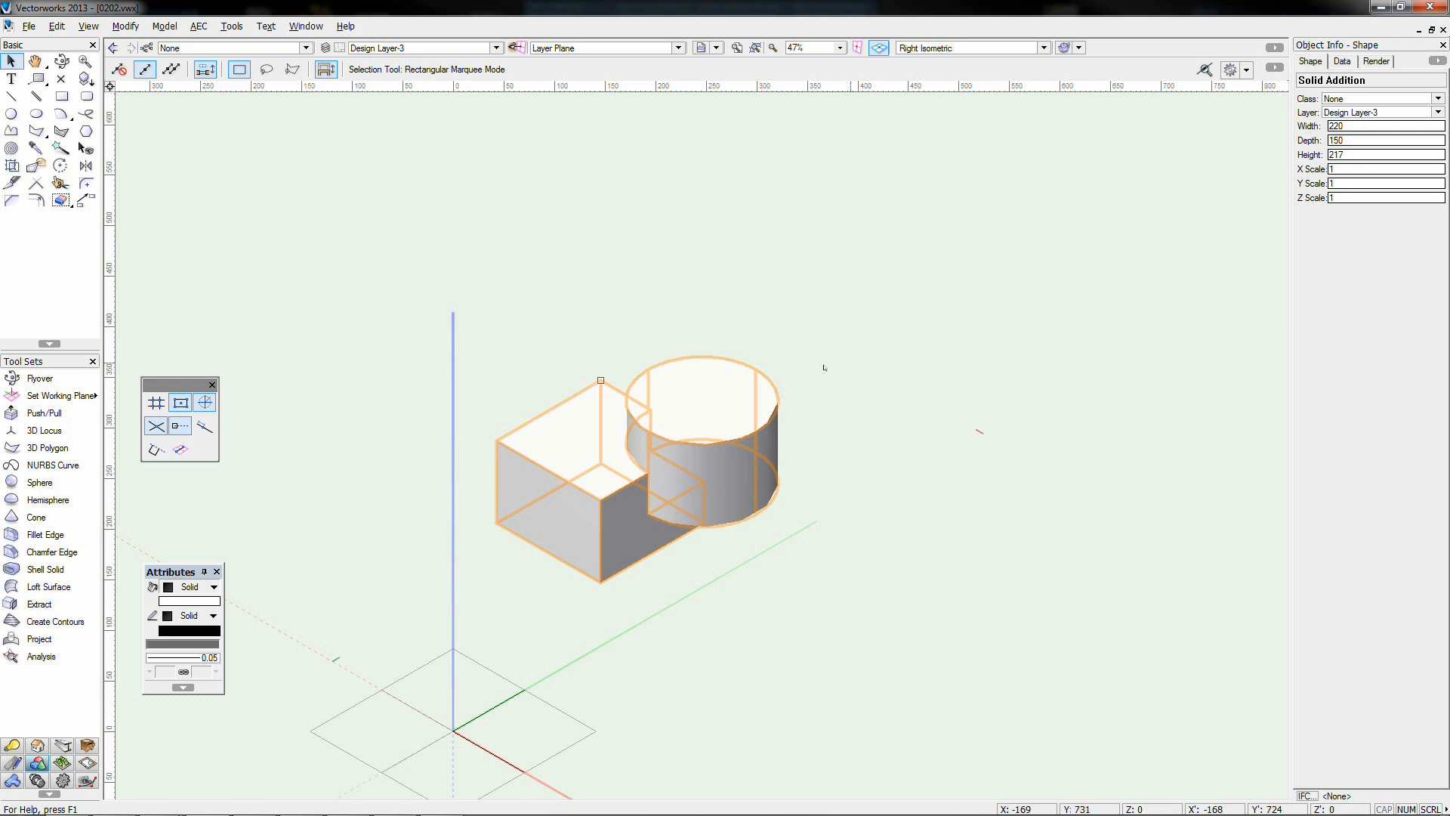
left_click(778, 401)
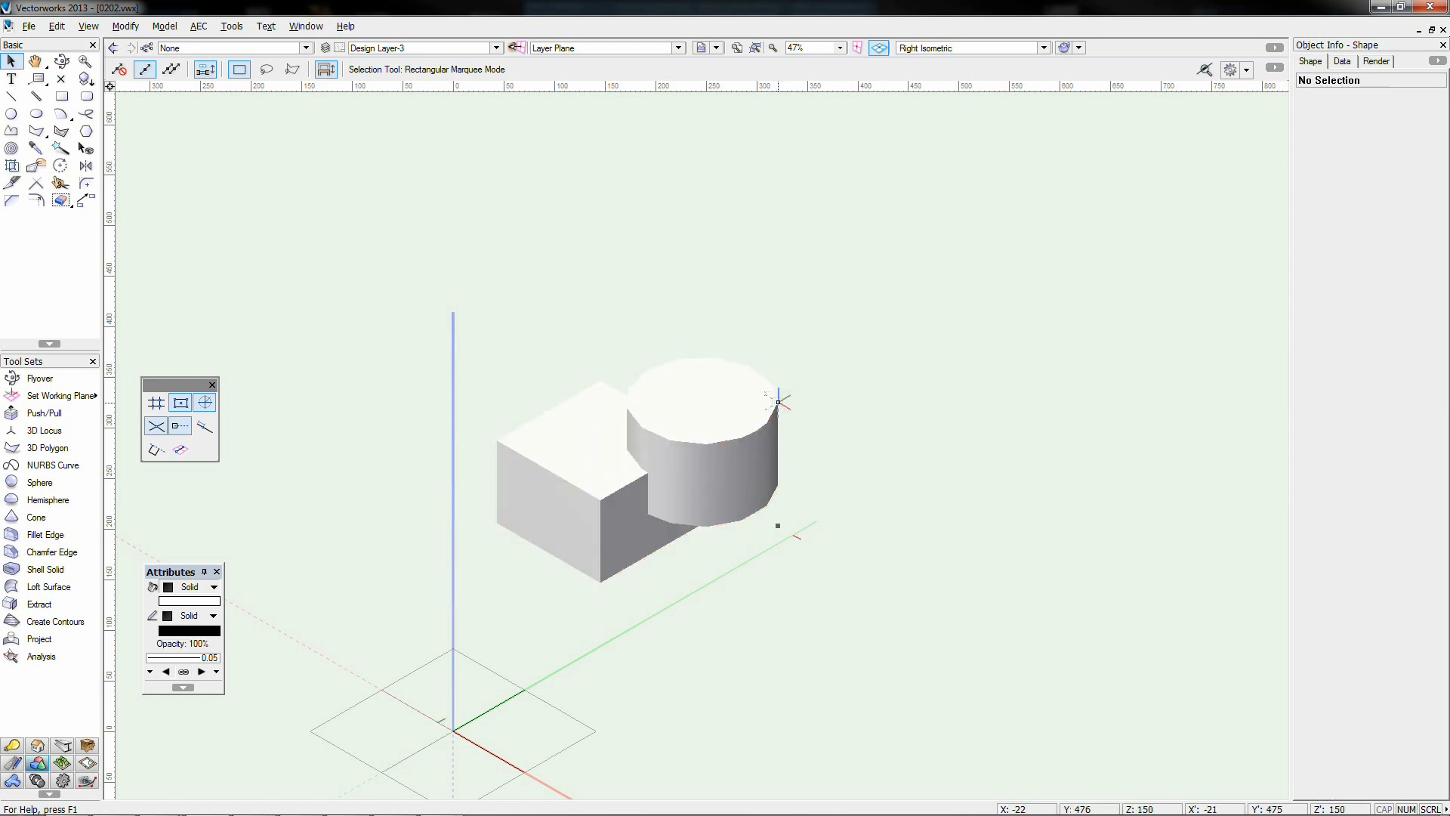
left_click_drag(778, 400, 998, 401)
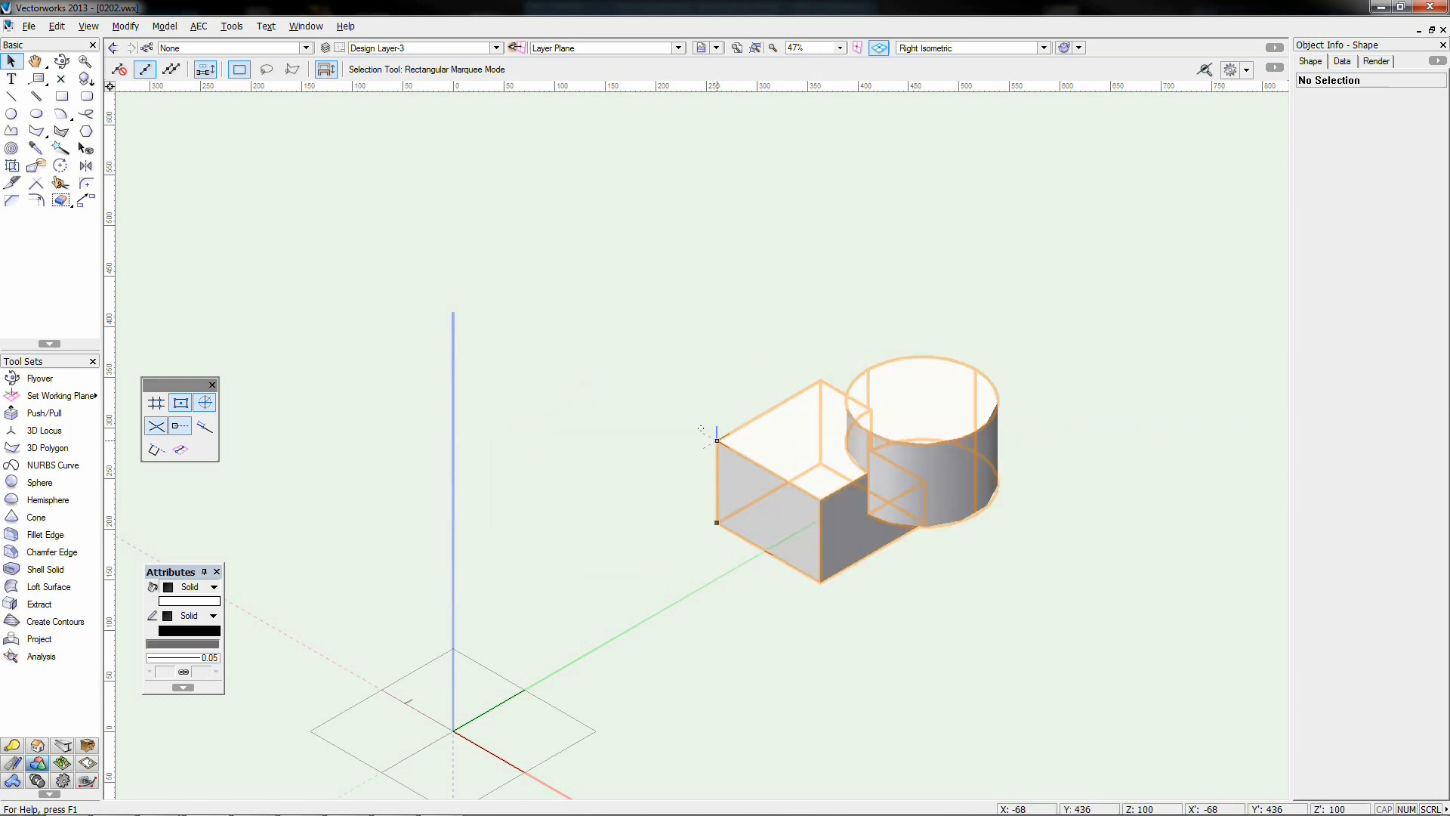
left_click_drag(717, 439, 523, 441)
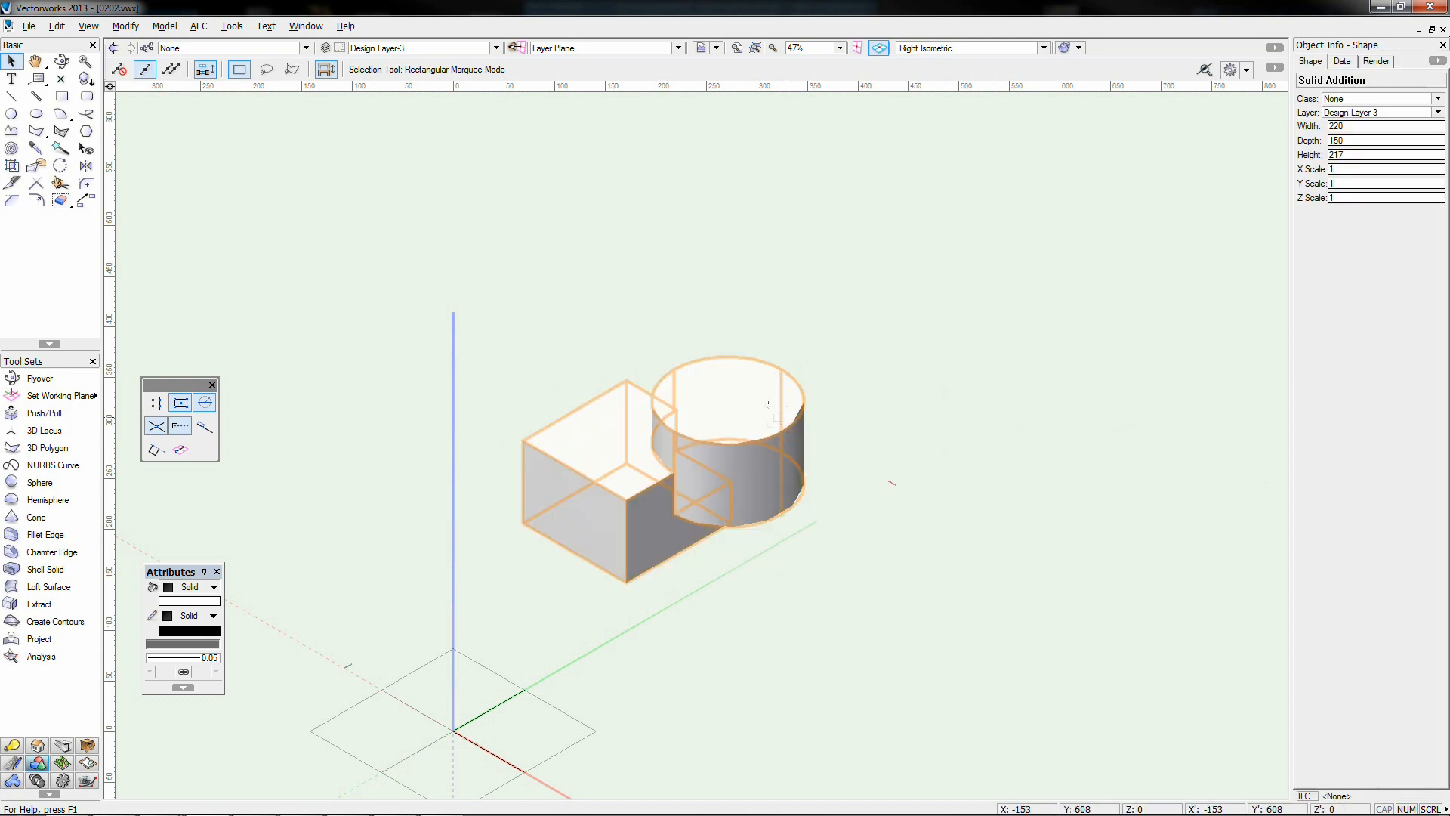
key("ctrl+z")
key("ctrl+z")
key("ctrl+z")
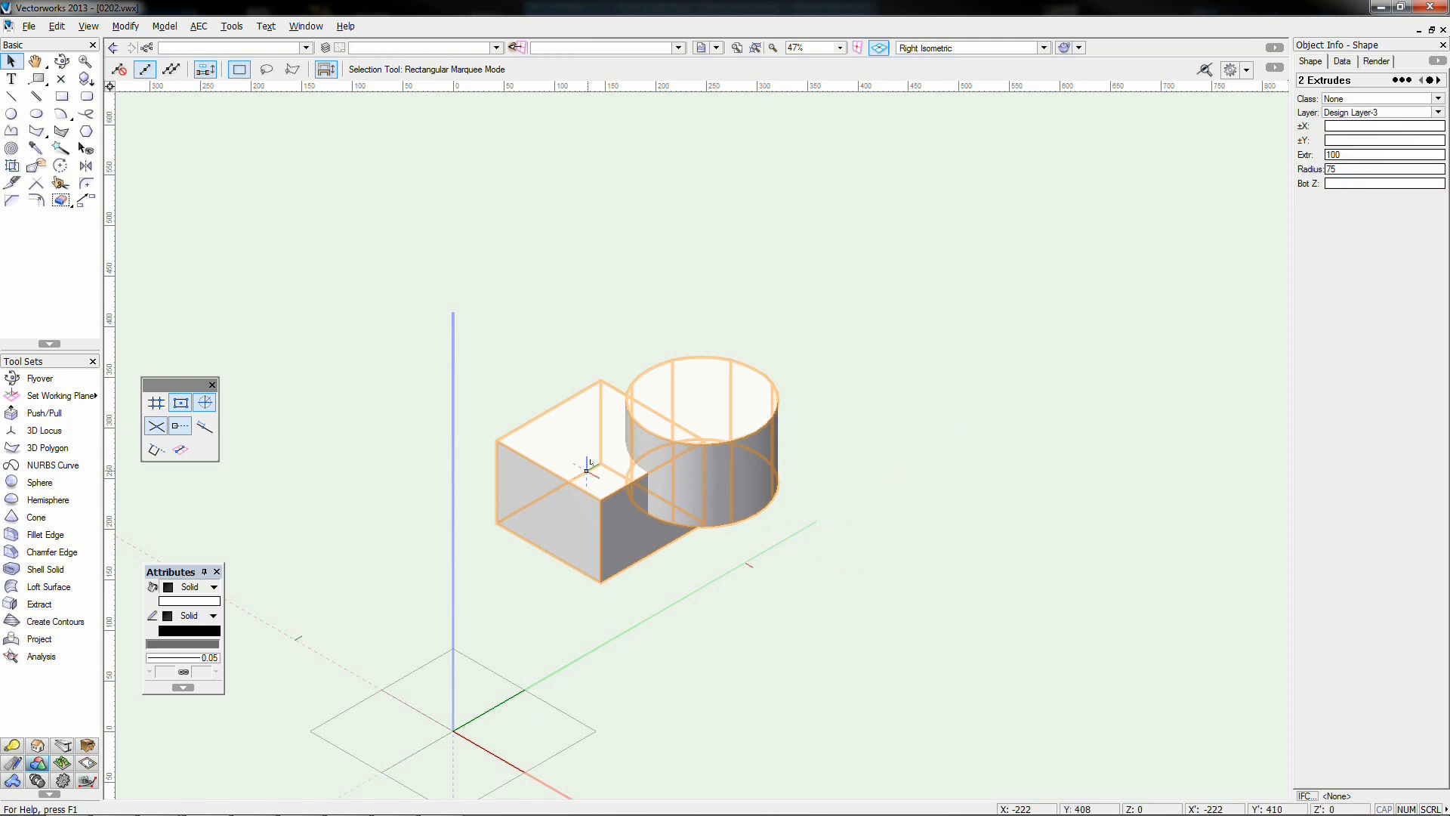
Subtract the cylinder from the box with Subtract Solids, keeping the box as the base object
left_click(163, 26)
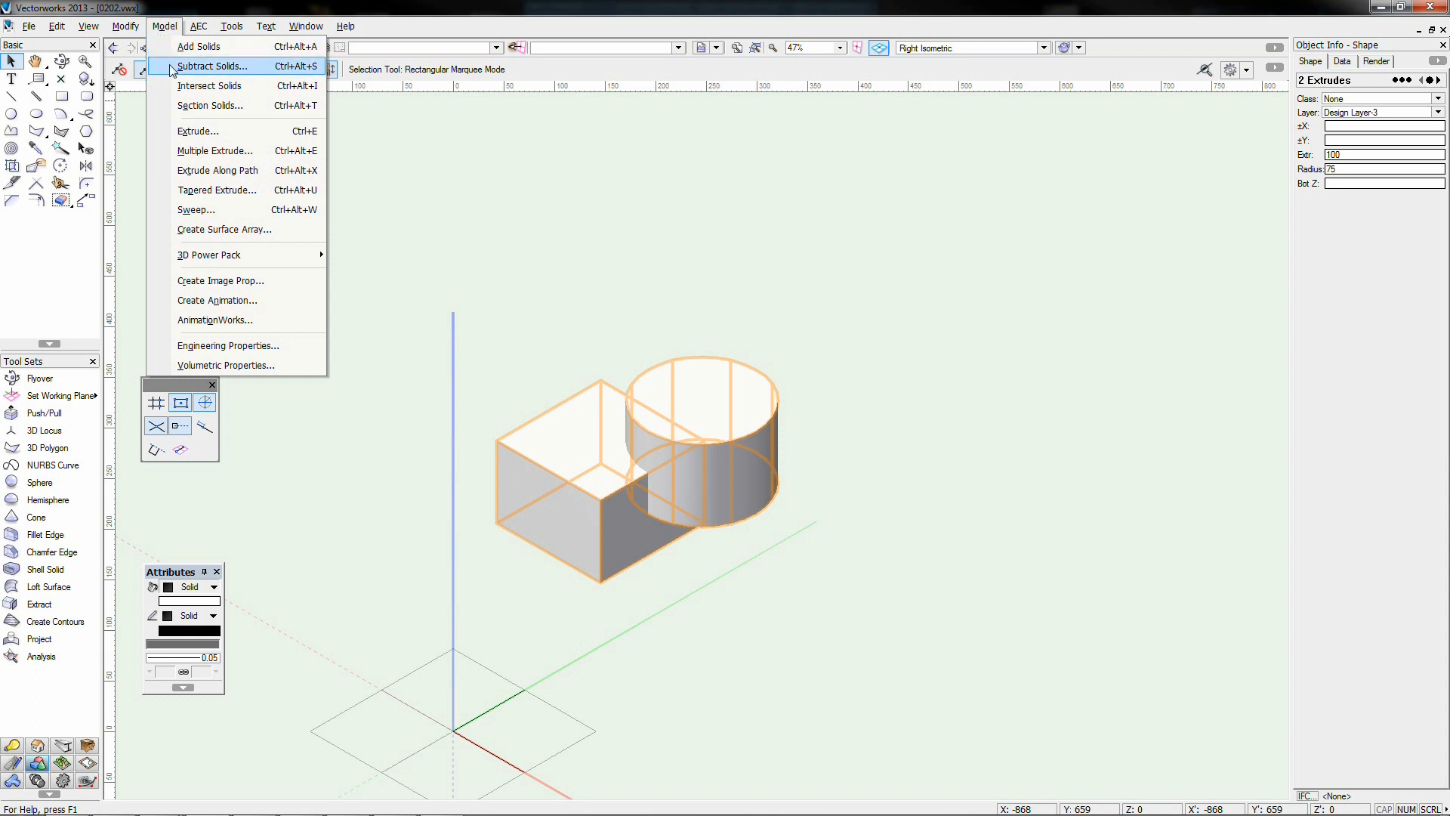
left_click(212, 67)
left_click_drag(722, 347, 922, 353)
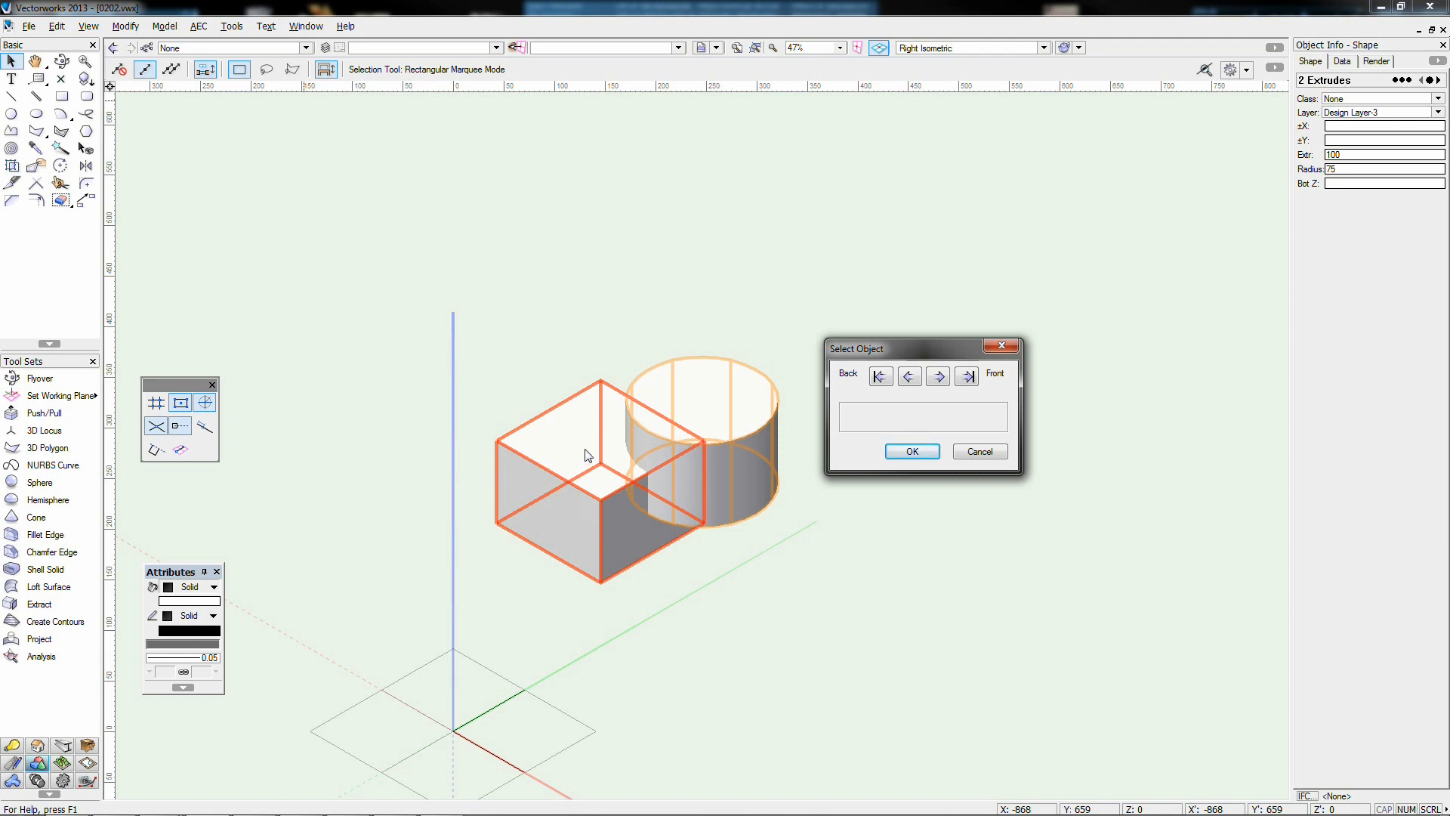
left_click(938, 376)
left_click(911, 377)
left_click(913, 452)
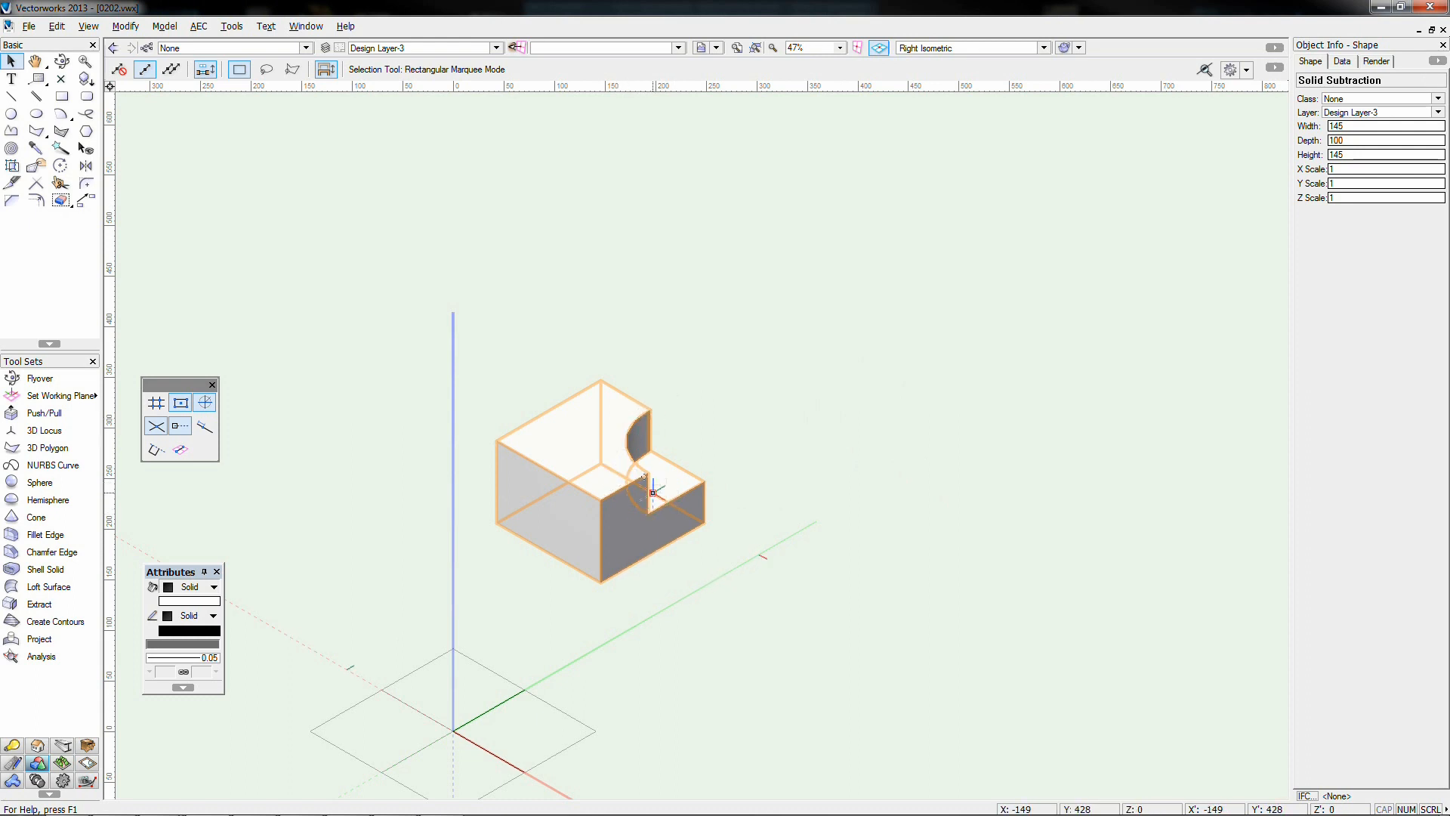
Undo the subtraction and apply Intersect Solids to the box and cylinder
key("ctrl+z")
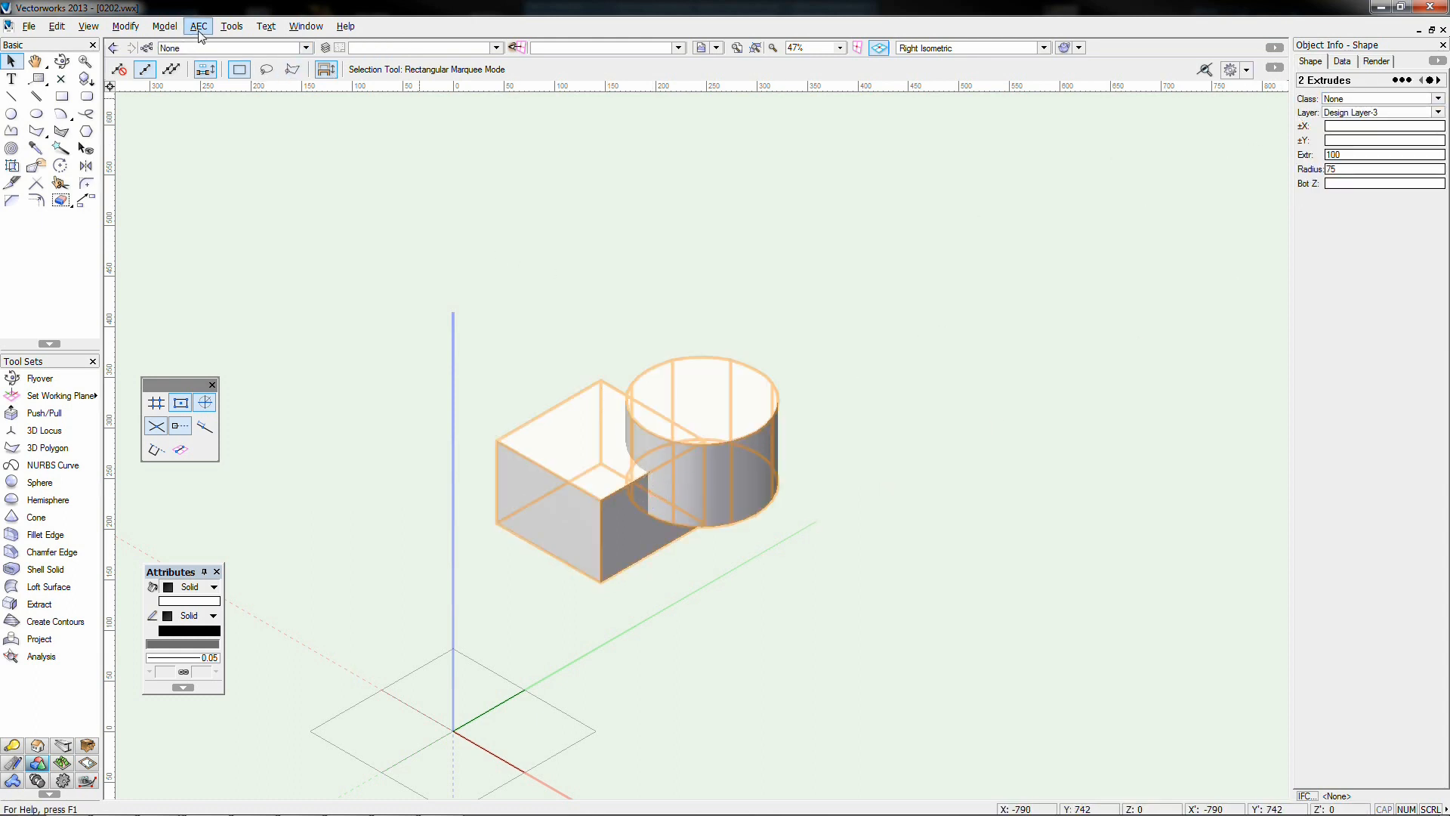
left_click(164, 26)
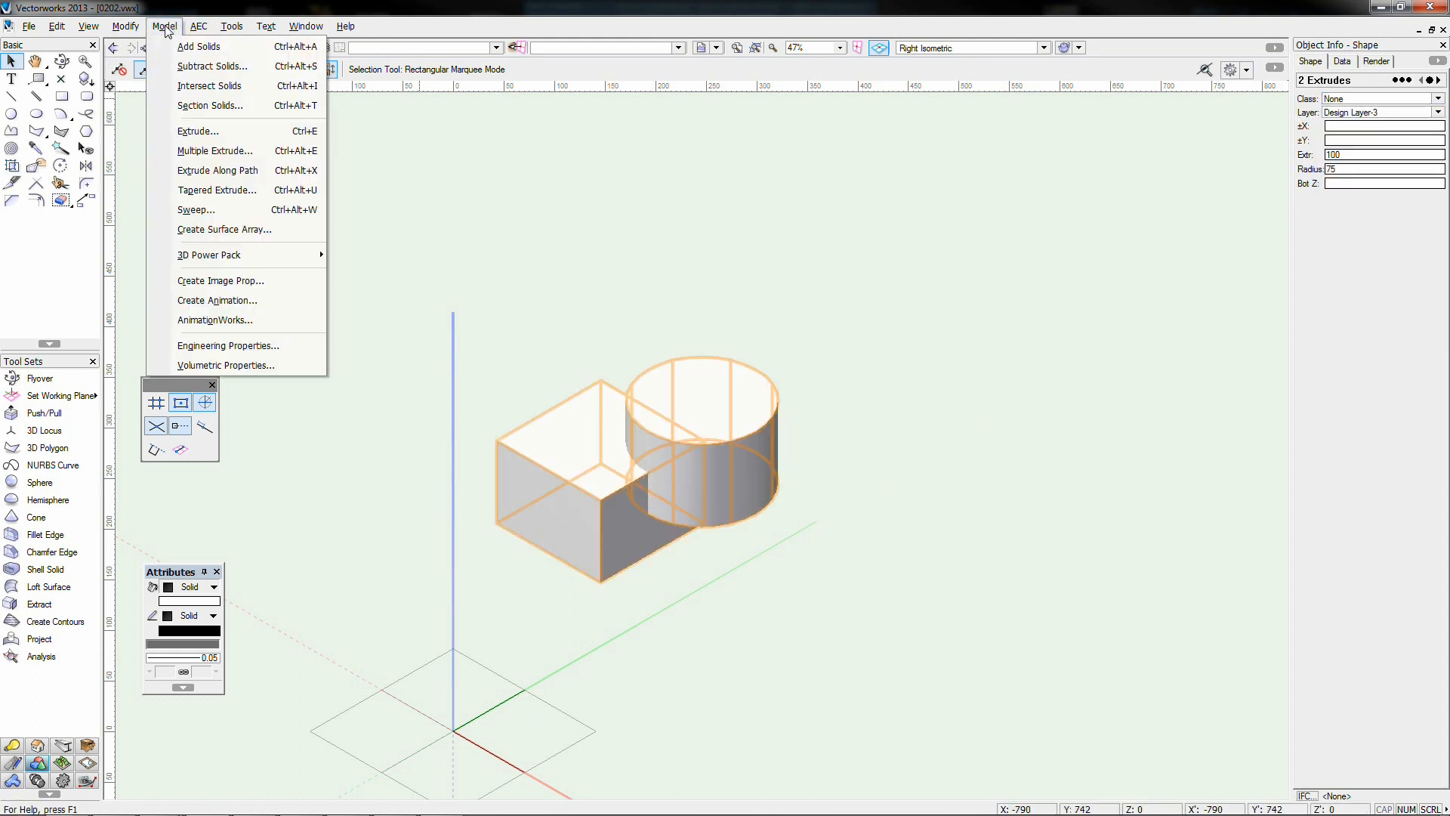
left_click(175, 86)
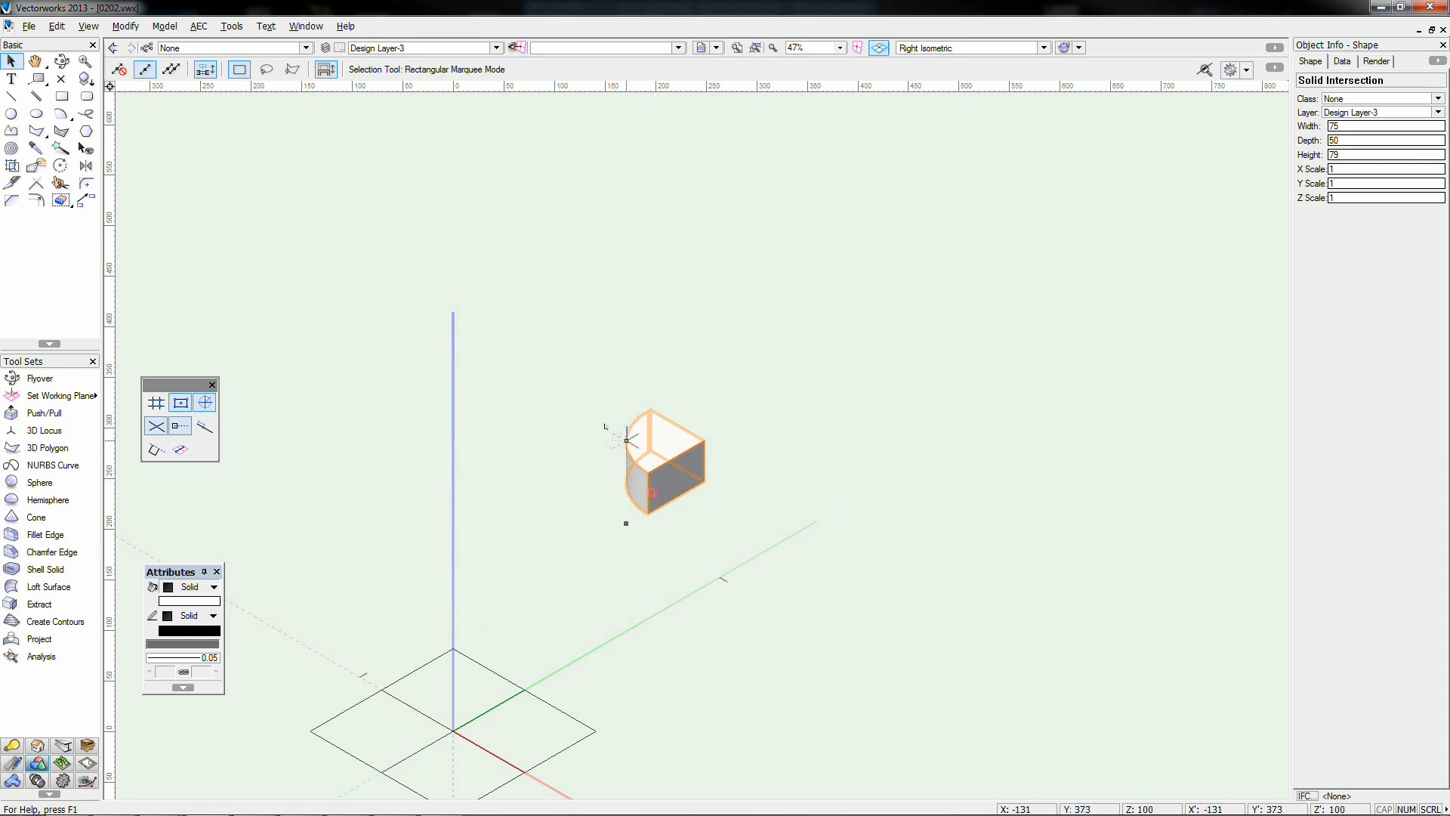
Inside the Solid Intersection, centre the cylinder on the box's left edge, then exit to update the solid
double_click(676, 456)
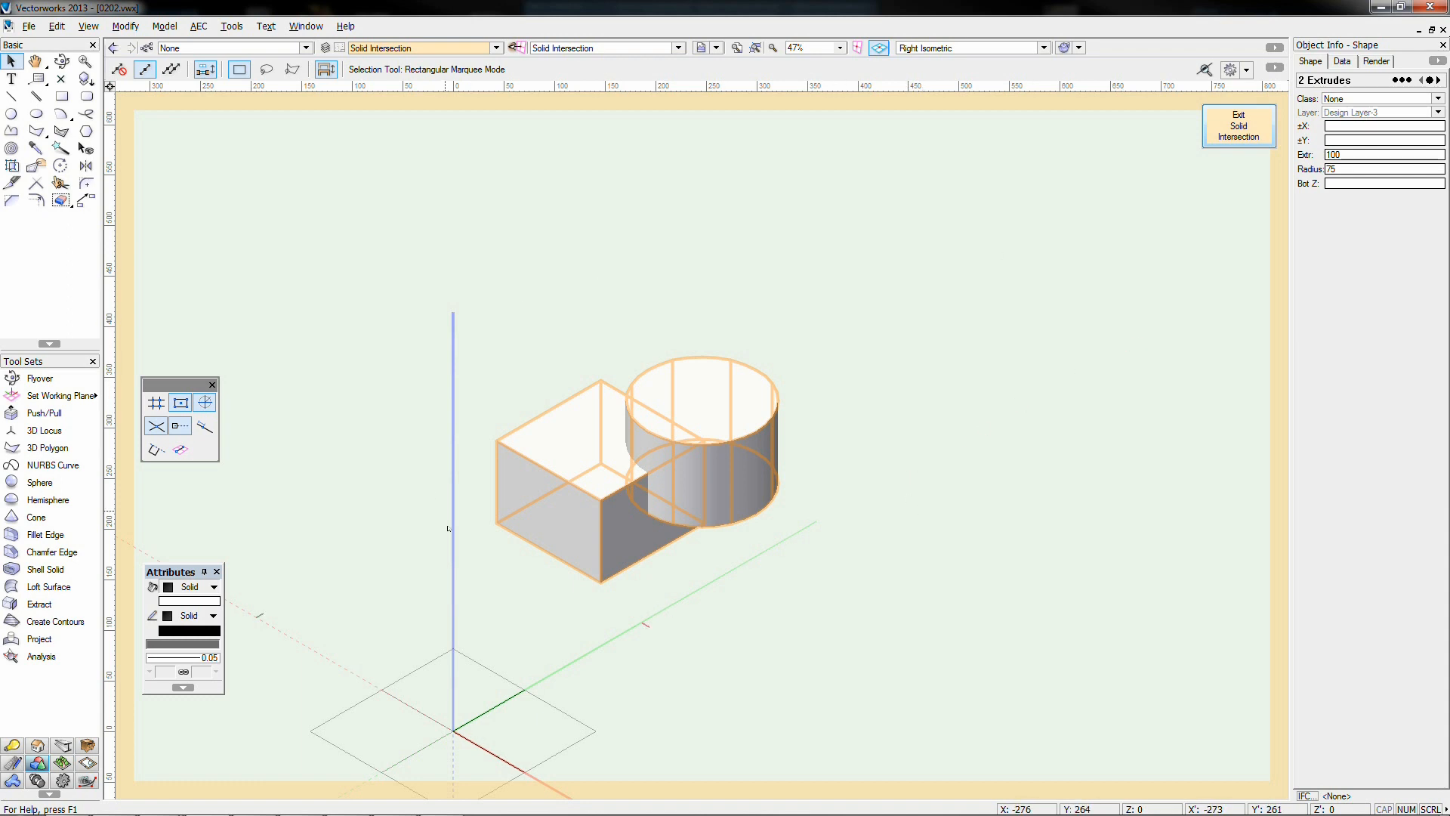
left_click(844, 444)
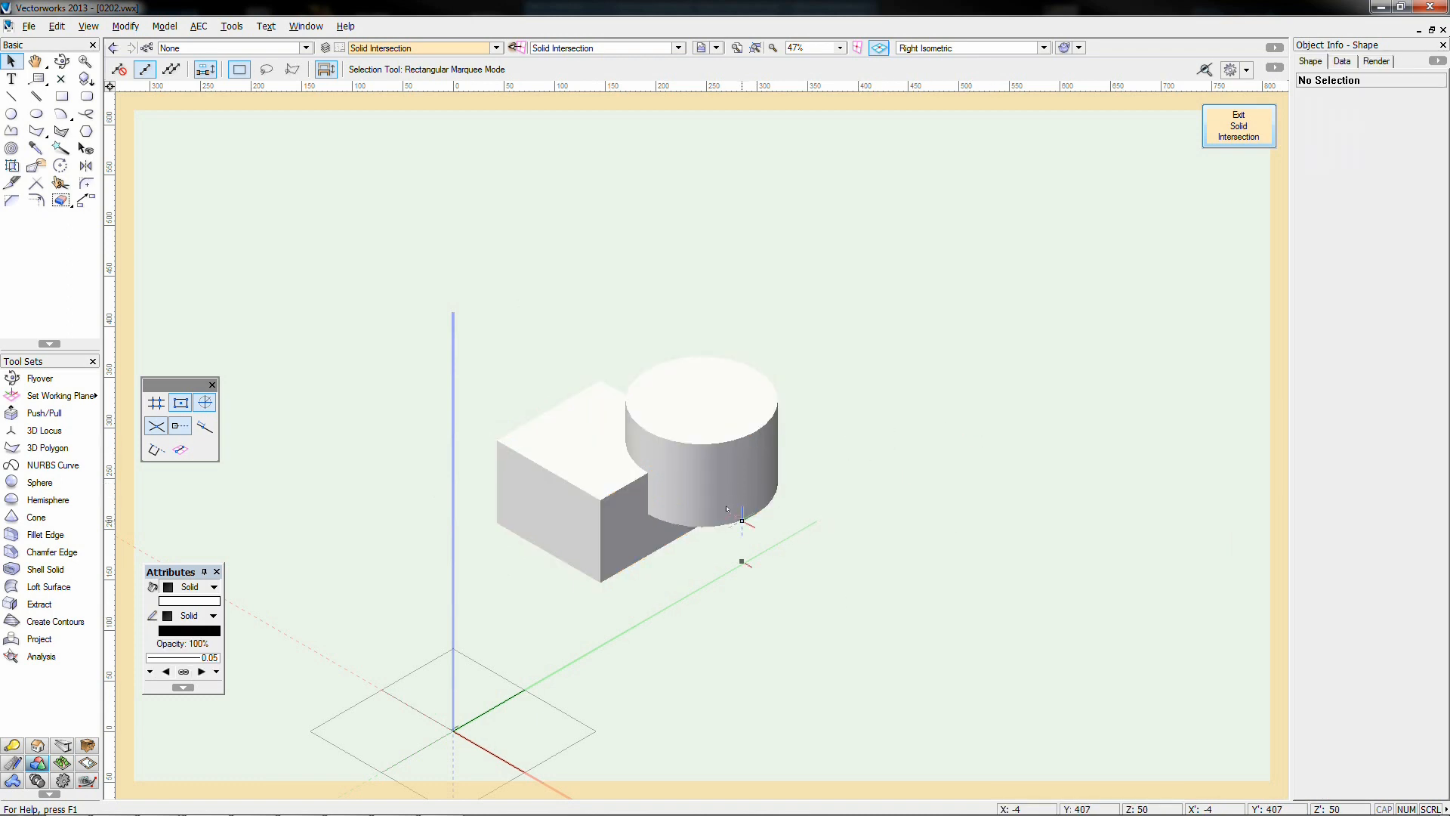
left_click_drag(727, 508, 538, 478)
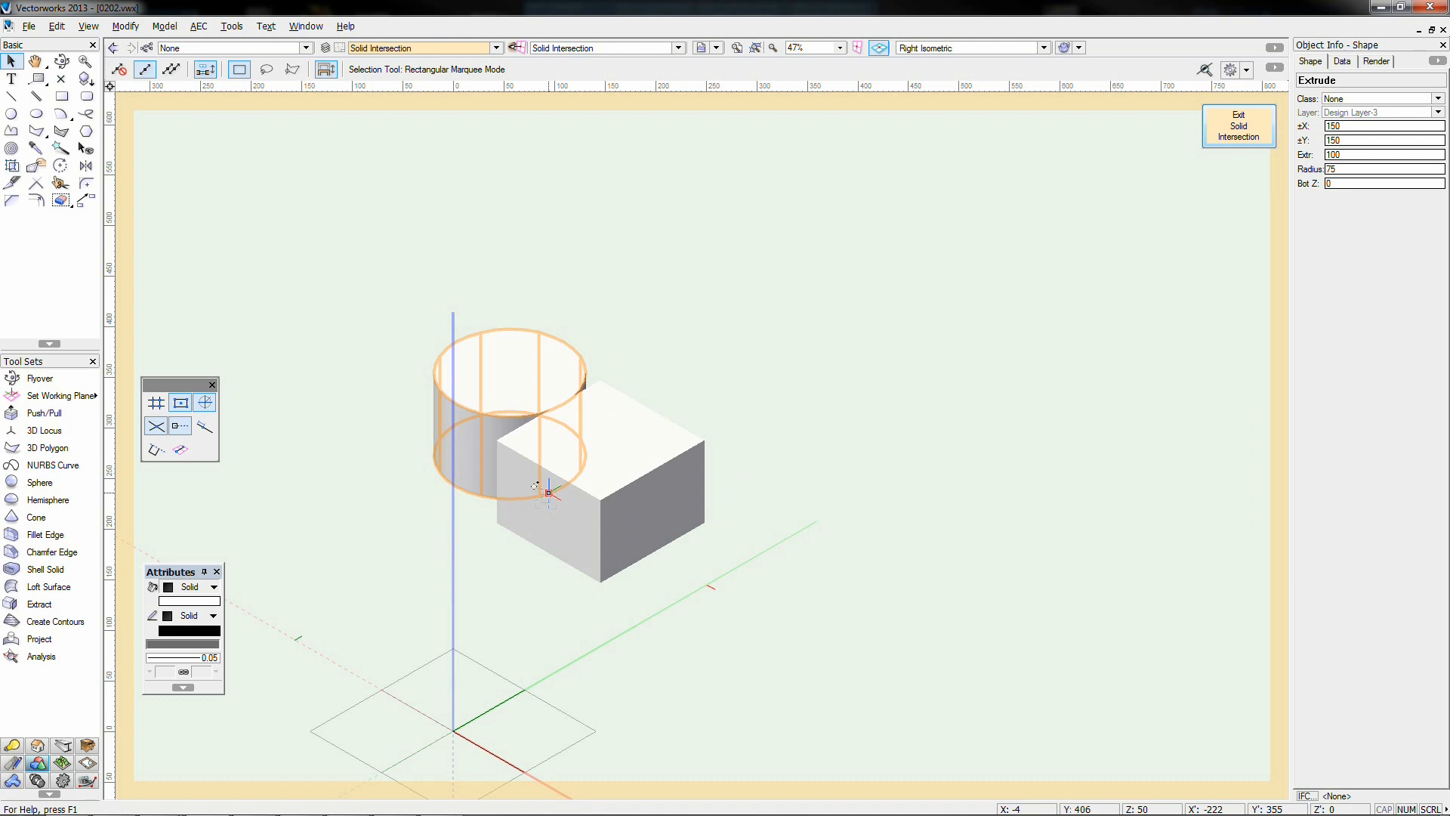
key("F5")
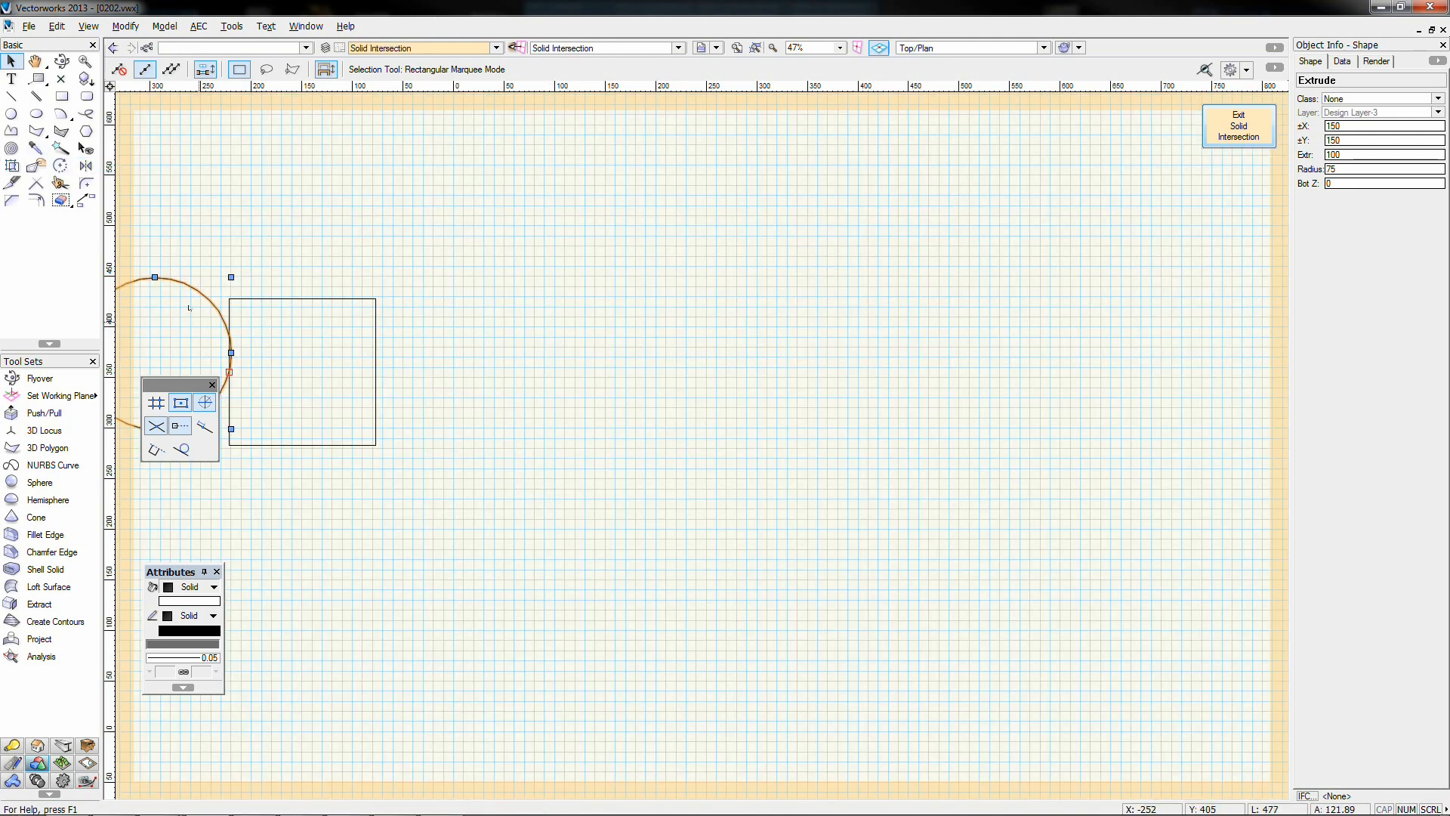
left_click_drag(190, 308, 283, 315)
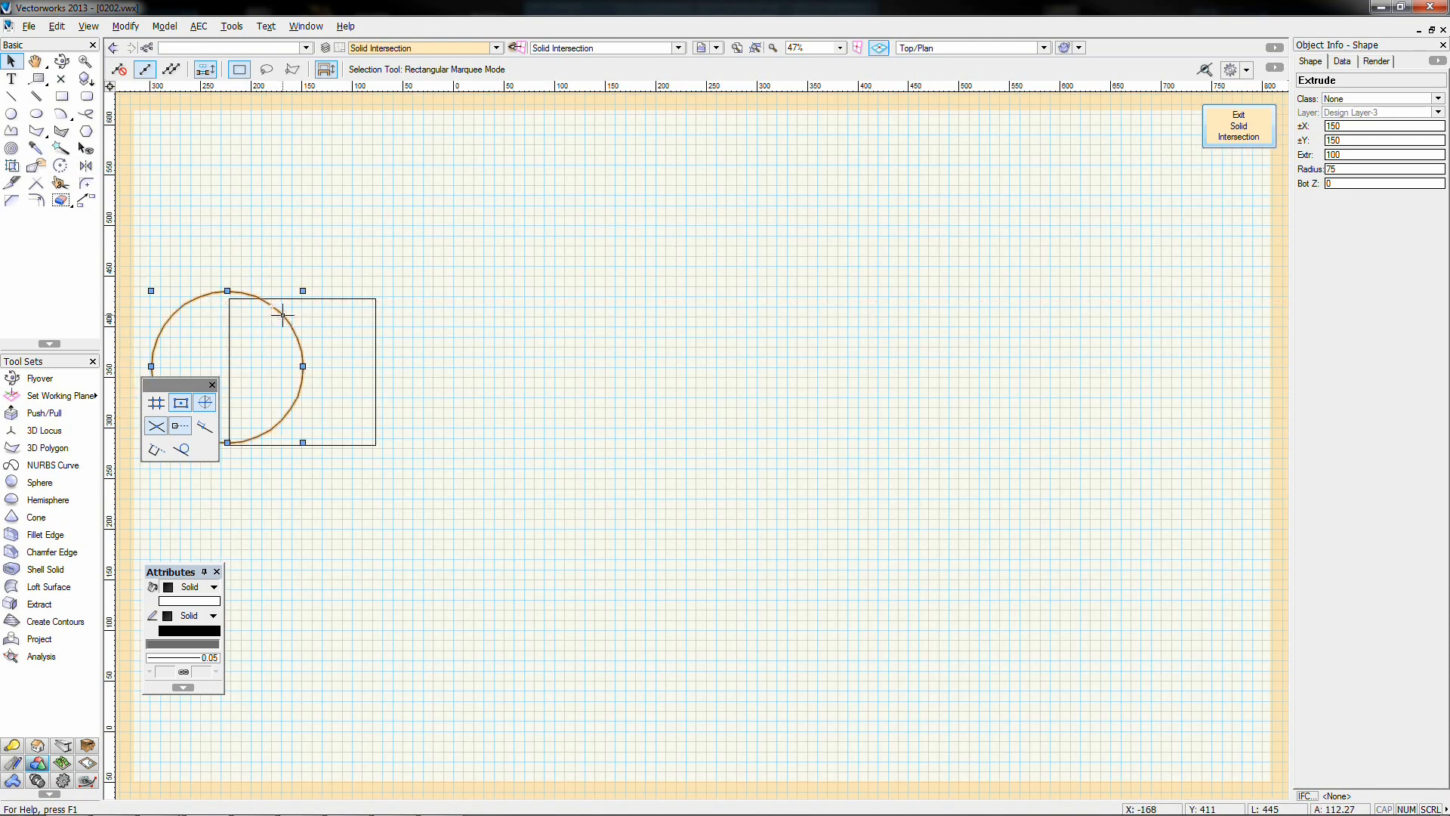
key("KP_2")
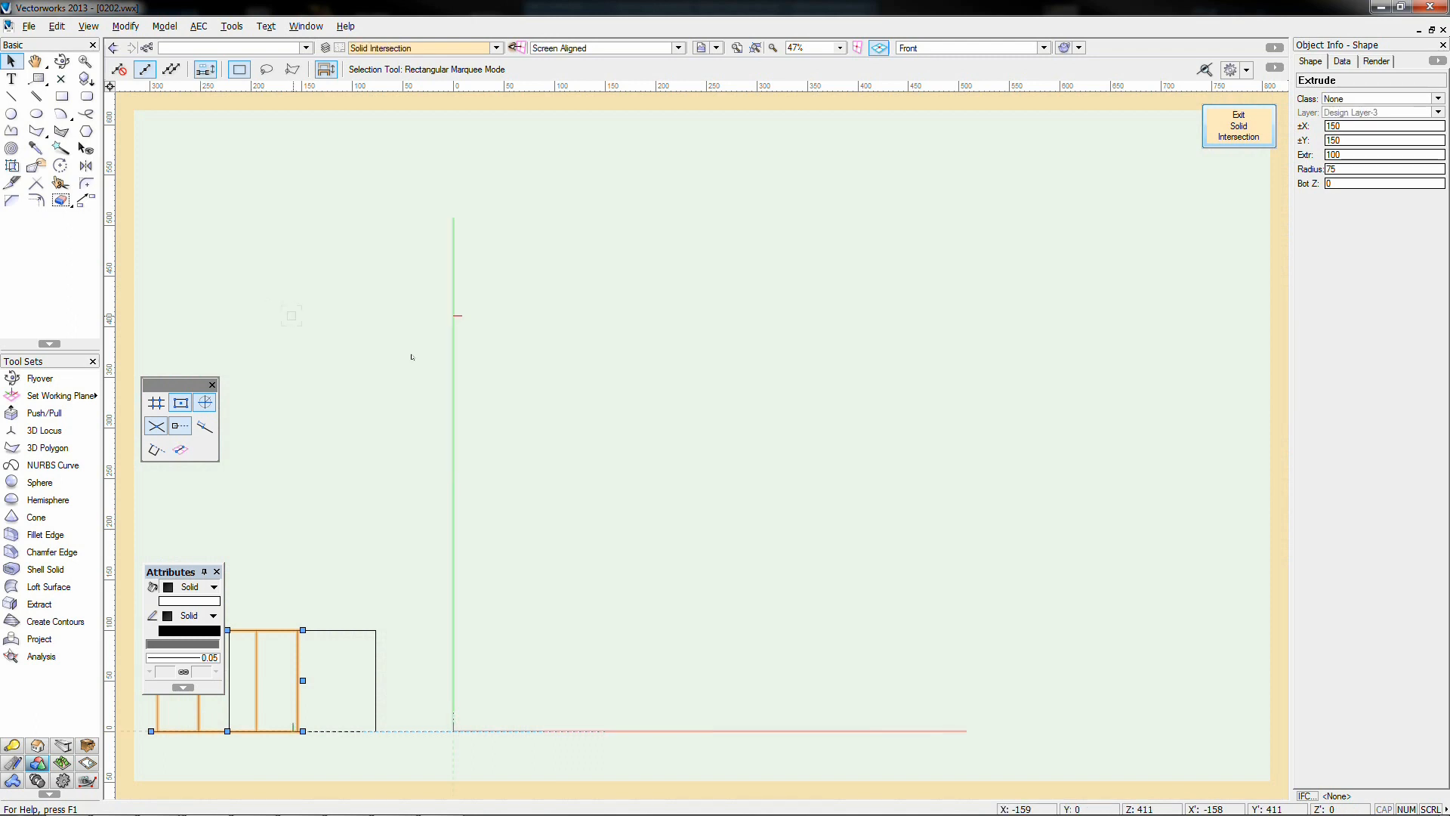
middle_click_drag(397, 511, 594, 481)
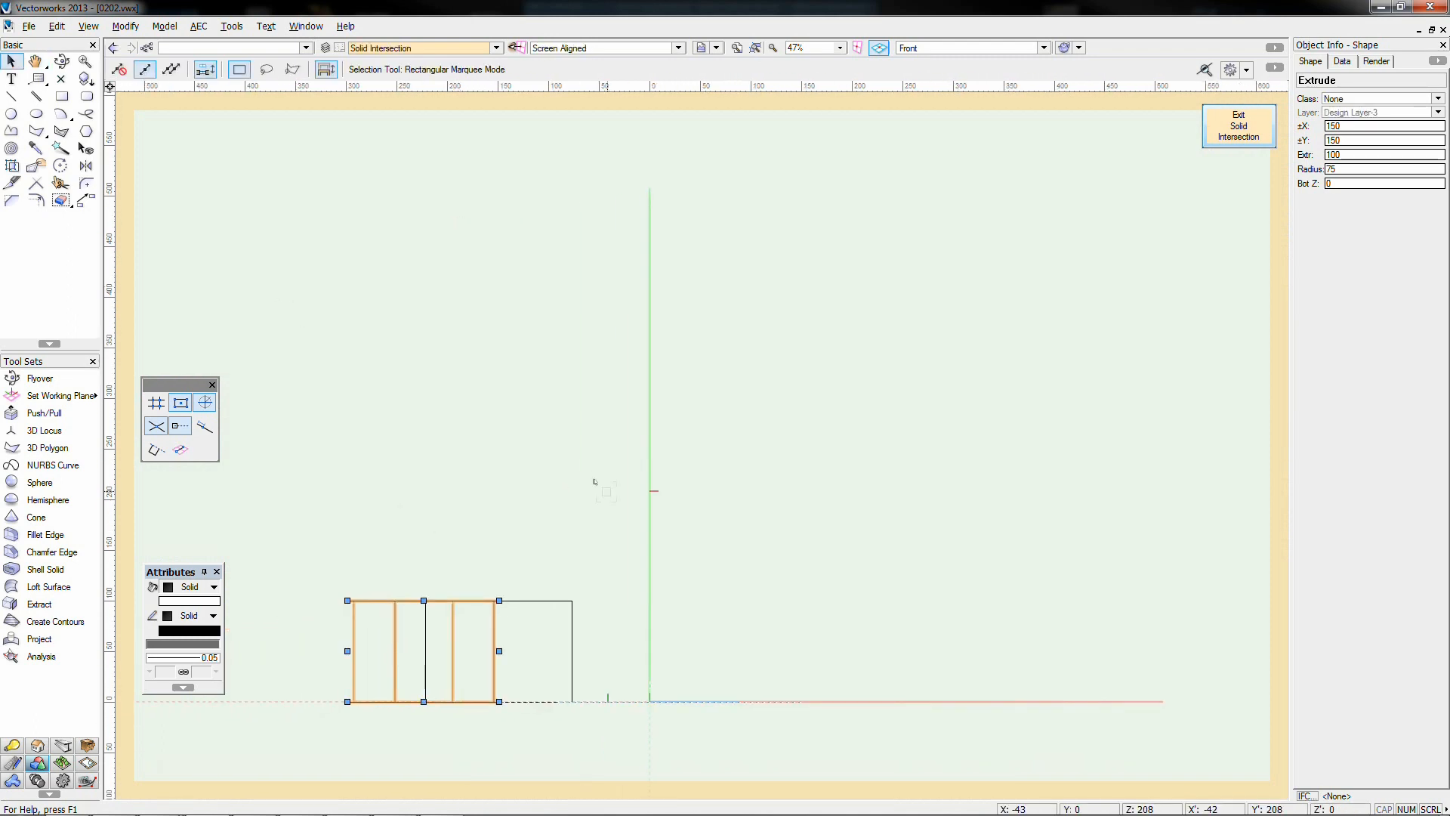
key("KP_3")
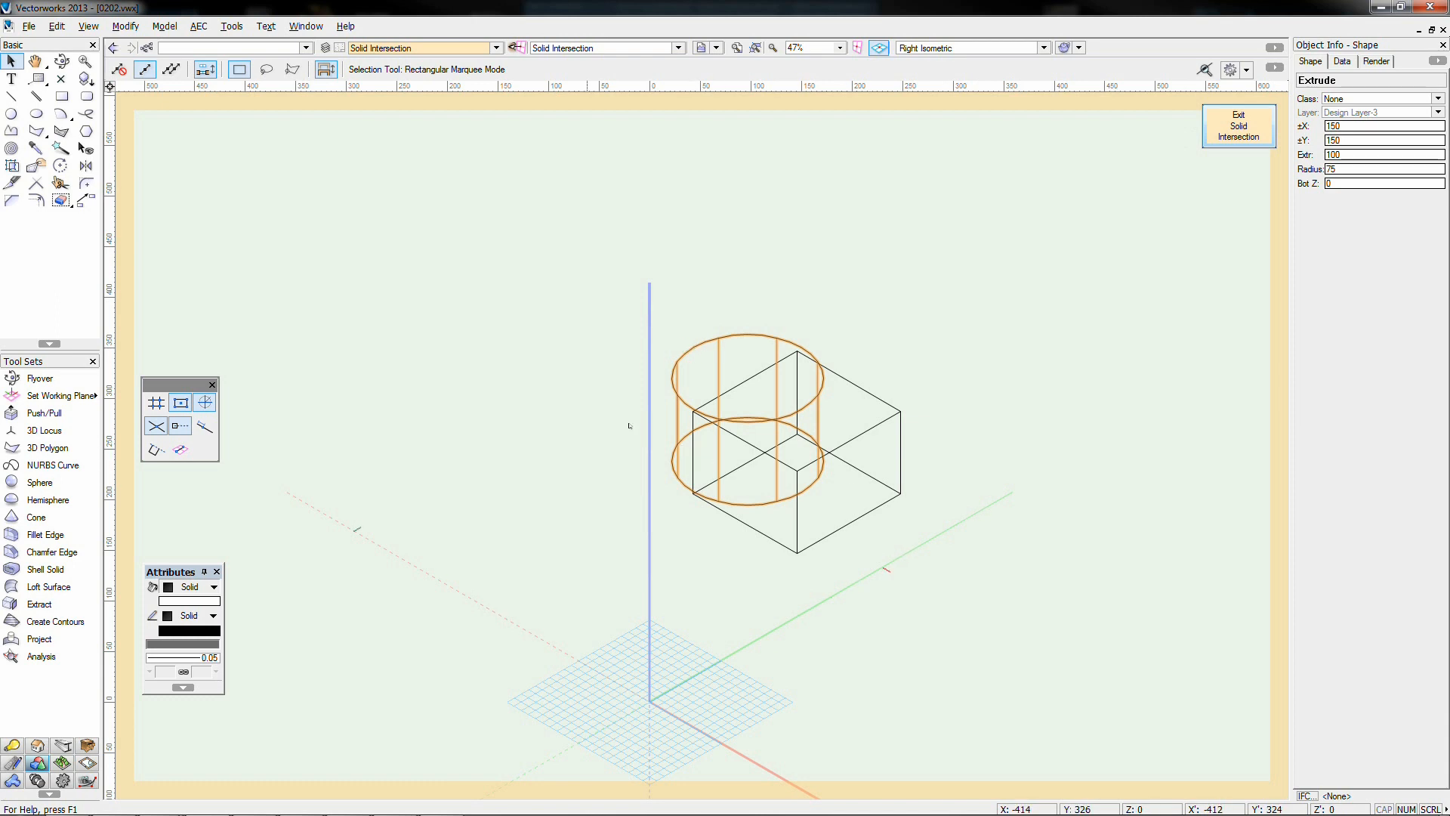
left_click(1246, 136)
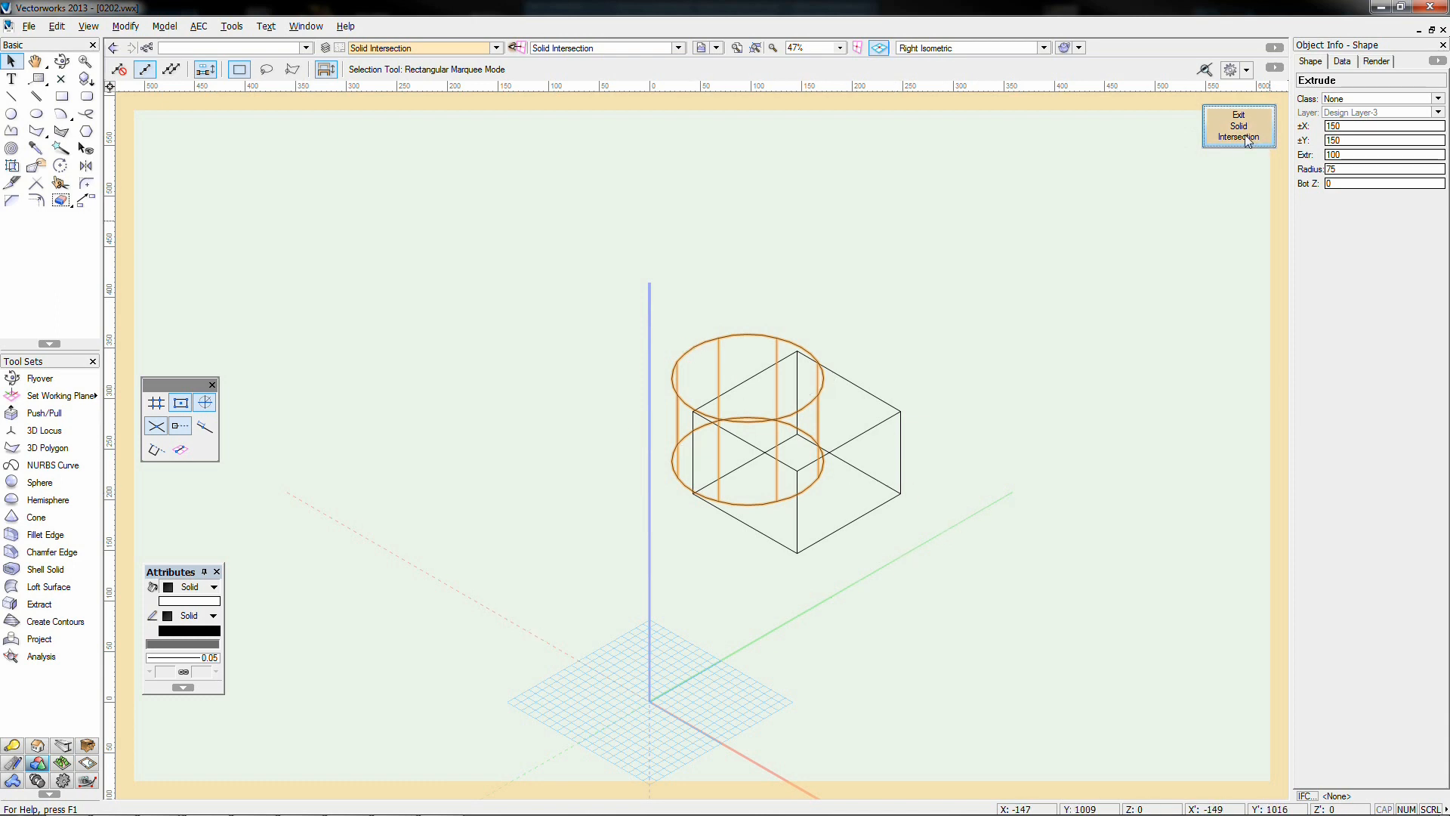